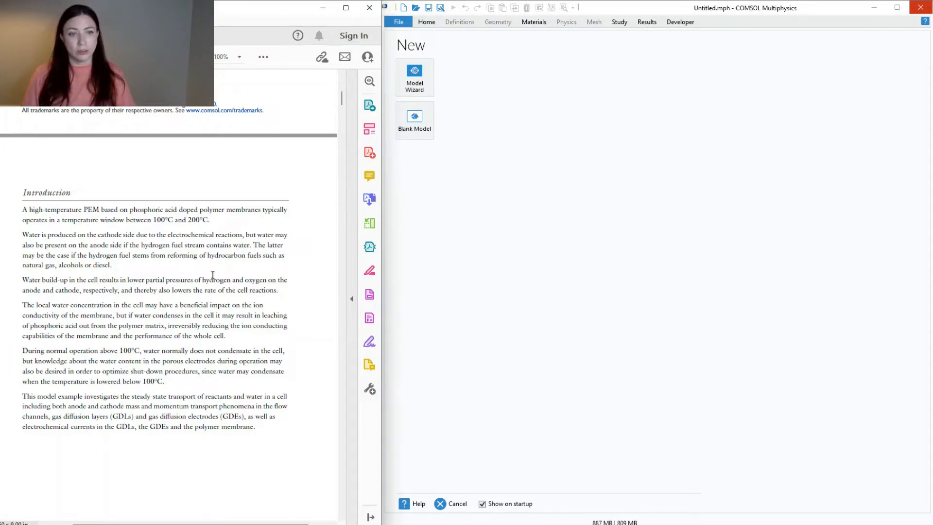
- Read the tutorial's Introduction at 125% zoom and examine the modeled geometry in Figure 1
{"action": "scroll", "coordinate": [213, 275], "scroll_direction": "up", "scroll_amount": 2, "text": "ctrl"}
{"action": "scroll", "coordinate": [213, 276], "scroll_direction": "down", "scroll_amount": 2, "text": "ctrl"}
{"action": "scroll", "coordinate": [212, 275], "scroll_direction": "up", "scroll_amount": 1, "text": "ctrl"}
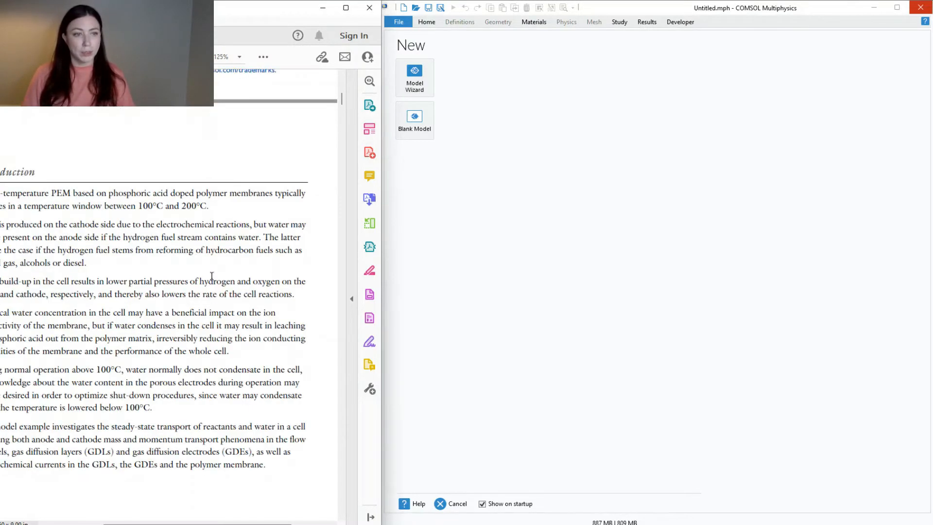
{"action": "left_click_drag", "start_coordinate": [147, 523], "coordinate": [132, 523]}
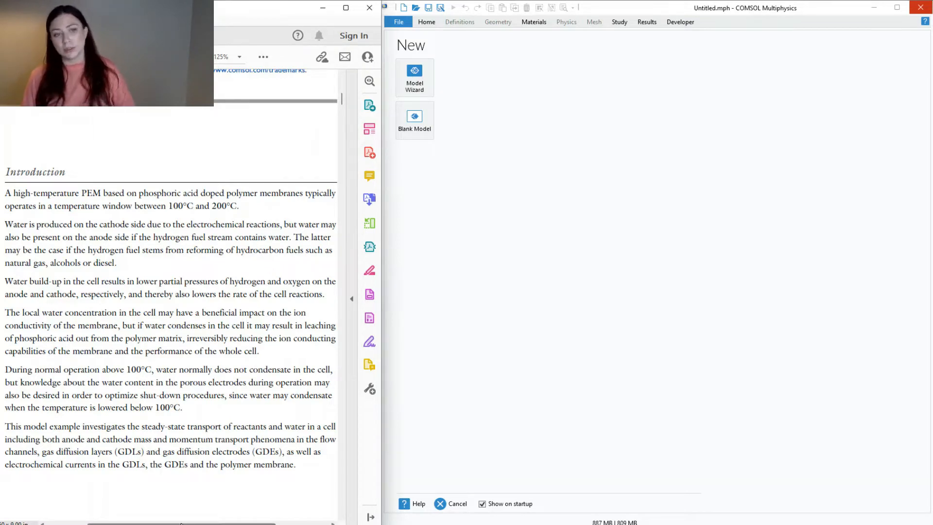
{"action": "left_click_drag", "start_coordinate": [183, 524], "coordinate": [186, 524]}
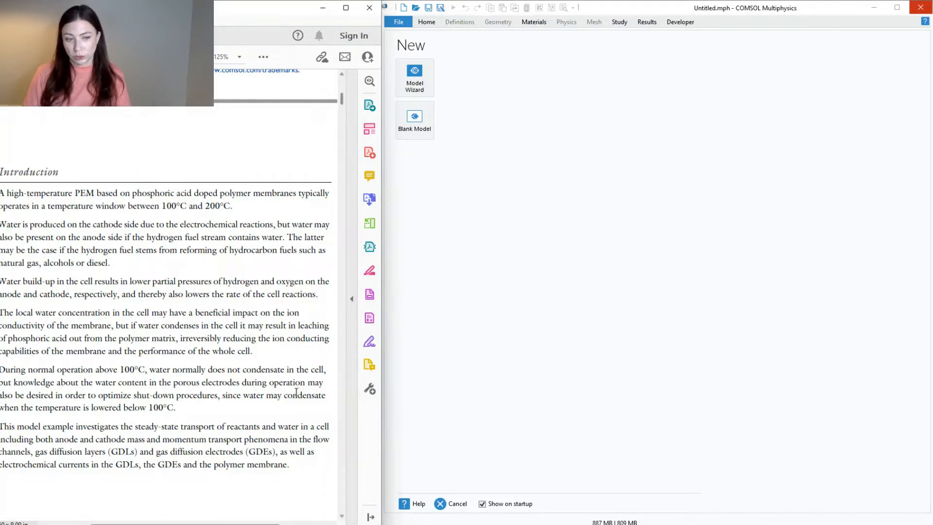
{"action": "scroll", "coordinate": [297, 392], "scroll_direction": "down", "scroll_amount": 3}
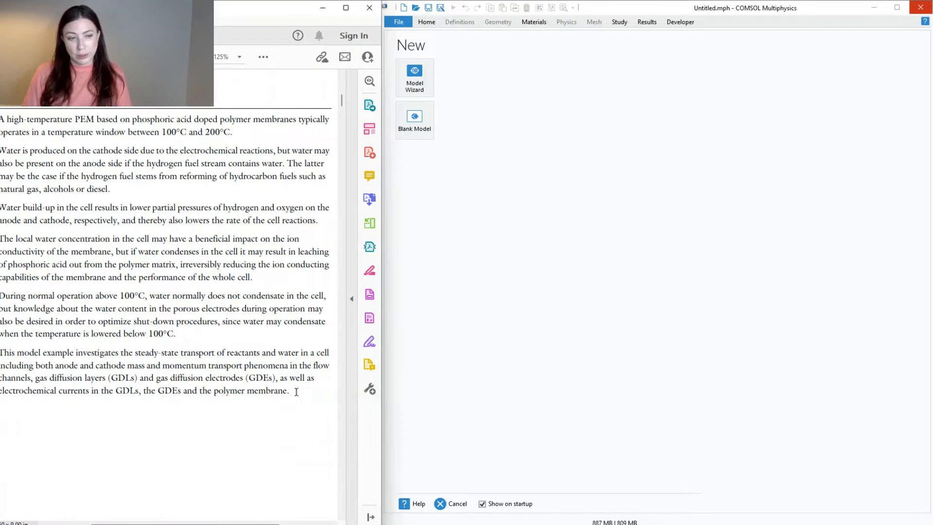
{"action": "scroll", "coordinate": [297, 392], "scroll_direction": "down", "scroll_amount": 1}
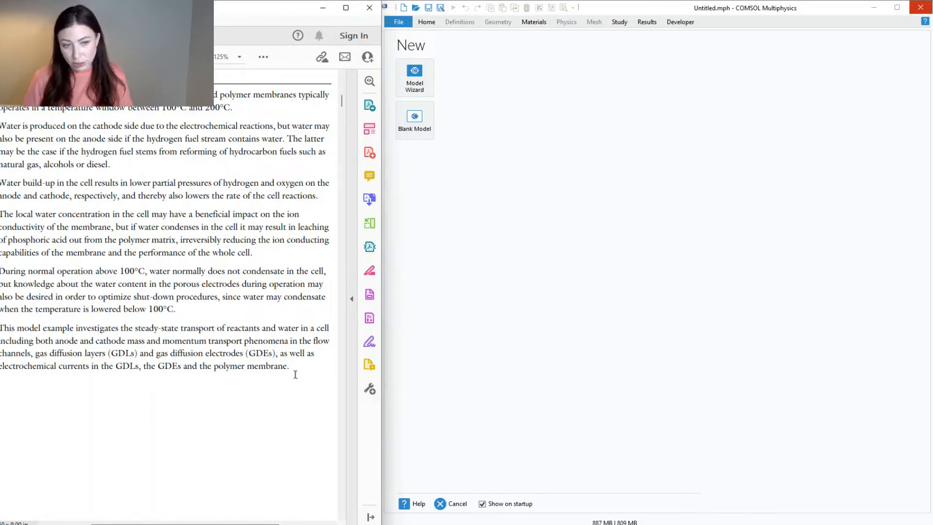
{"action": "scroll", "coordinate": [281, 379], "scroll_direction": "down", "scroll_amount": 3}
{"action": "scroll", "coordinate": [281, 380], "scroll_direction": "down", "scroll_amount": 8}
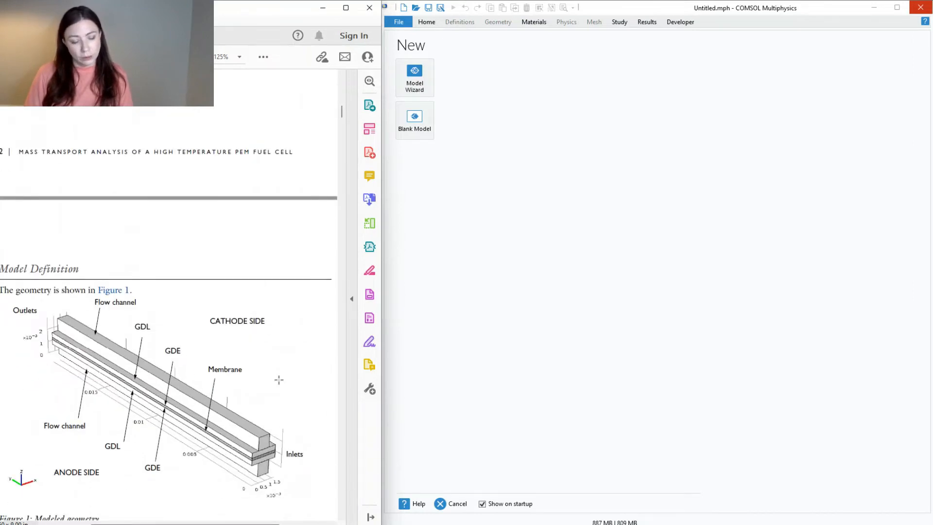
{"action": "scroll", "coordinate": [279, 380], "scroll_direction": "down", "scroll_amount": 1}
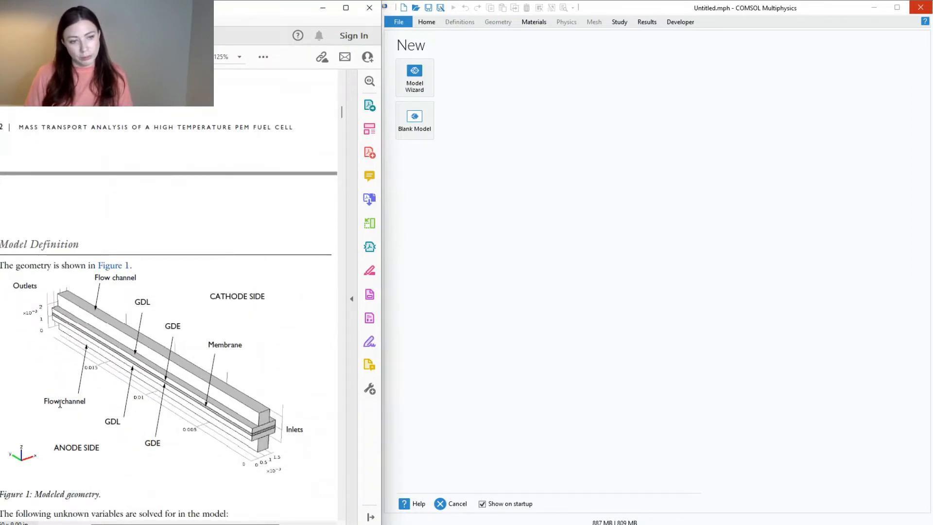
{"action": "scroll", "coordinate": [285, 396], "scroll_direction": "down", "scroll_amount": 1}
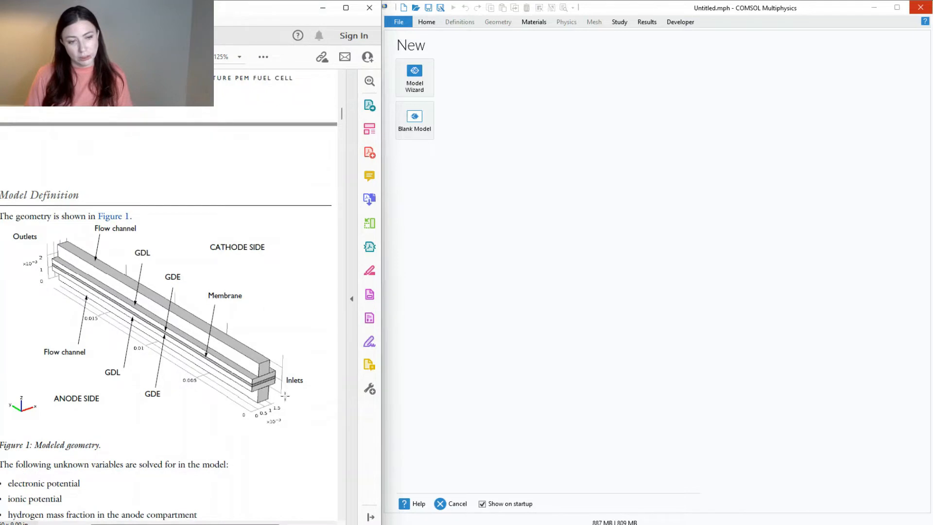
{"action": "scroll", "coordinate": [106, 418], "scroll_direction": "down", "scroll_amount": 1}
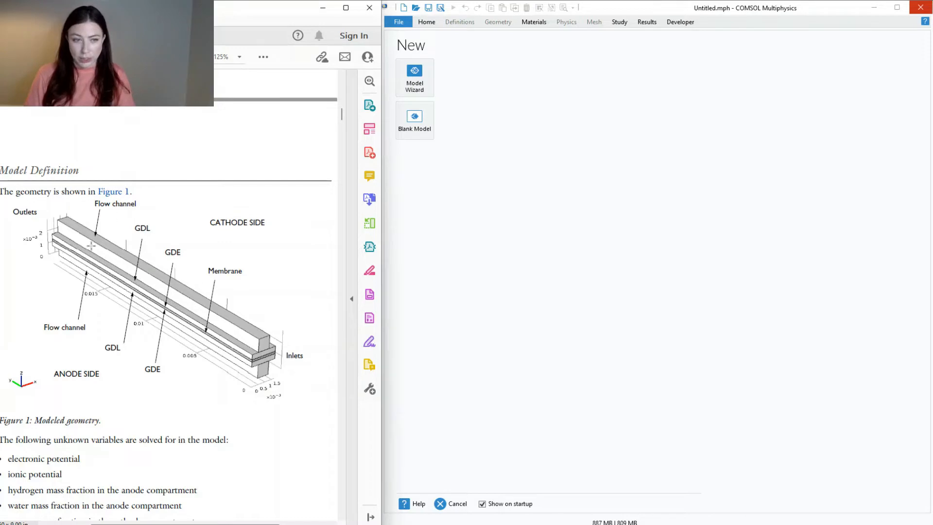
- Read the tutorial's Electrochemical Currents, Mass Transfer and Momentum Transfer sections and examine the polarization plot
{"action": "scroll", "coordinate": [106, 227], "scroll_direction": "down", "scroll_amount": 10}
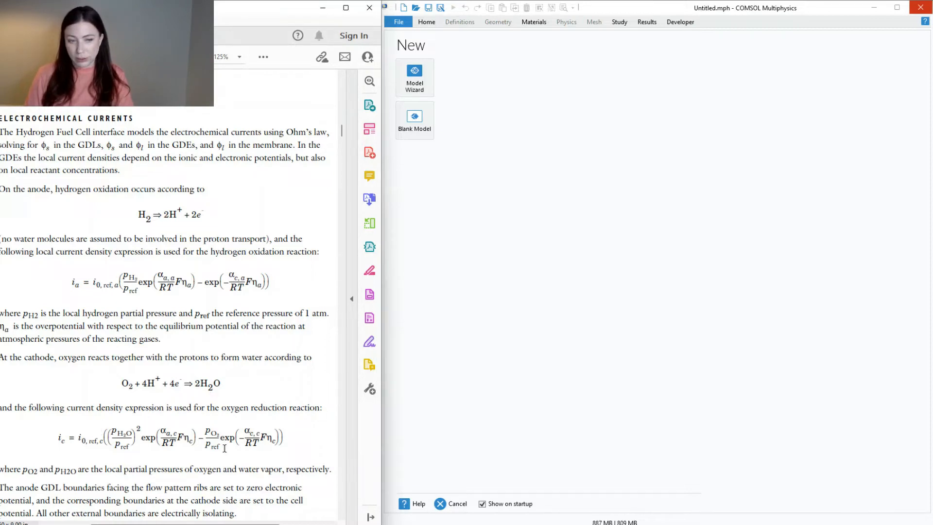
{"action": "scroll", "coordinate": [320, 434], "scroll_direction": "down", "scroll_amount": 1}
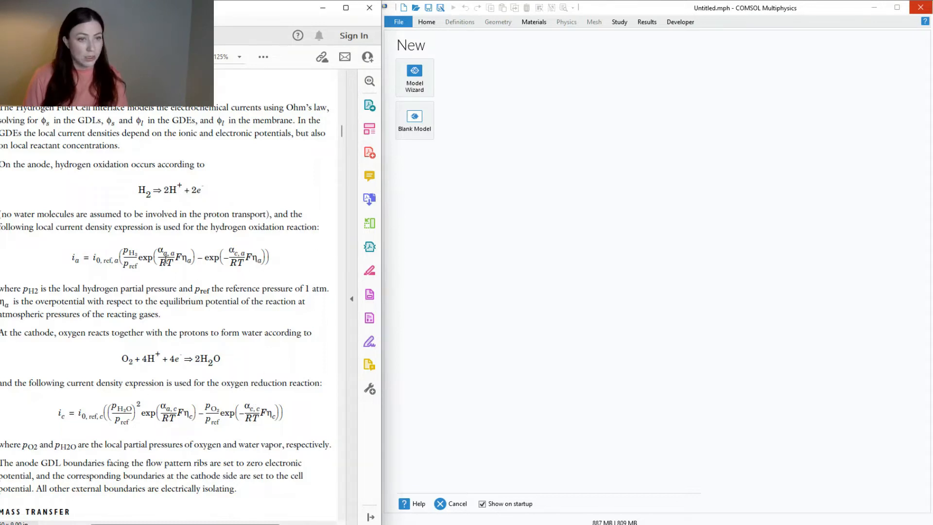
{"action": "scroll", "coordinate": [86, 398], "scroll_direction": "down", "scroll_amount": 3}
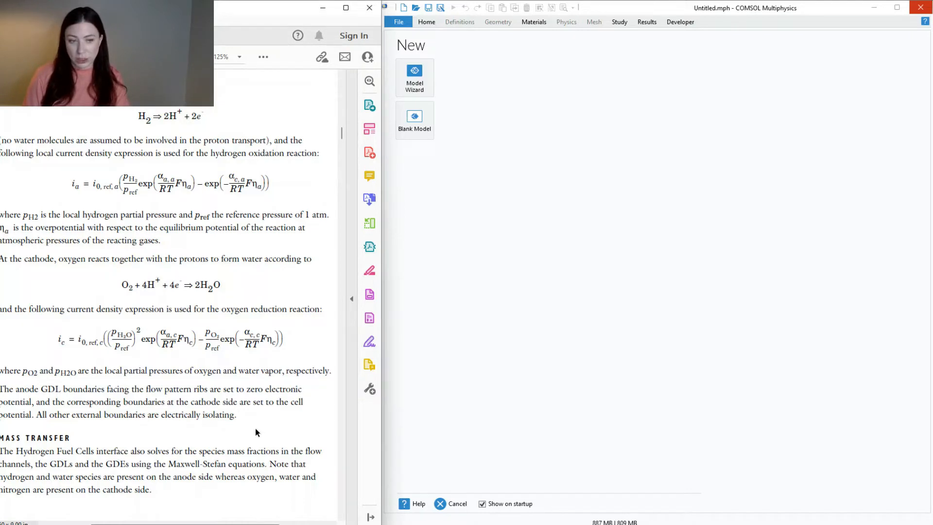
{"action": "scroll", "coordinate": [39, 341], "scroll_direction": "down", "scroll_amount": 3}
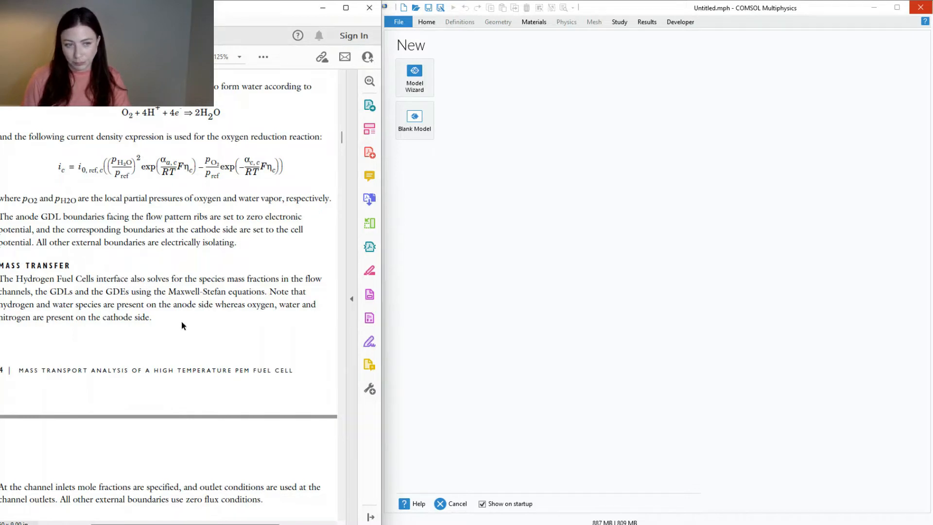
{"action": "scroll", "coordinate": [182, 325], "scroll_direction": "down", "scroll_amount": 3}
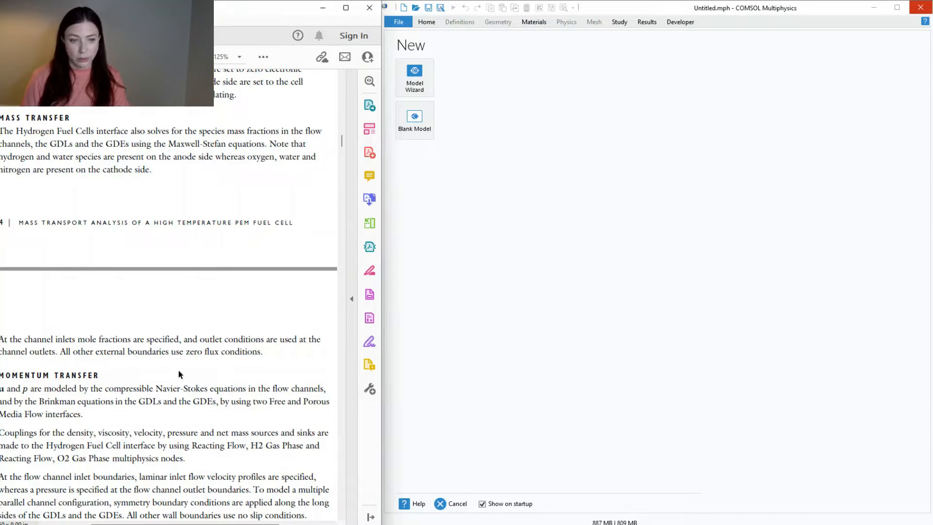
{"action": "scroll", "coordinate": [211, 335], "scroll_direction": "down", "scroll_amount": 3}
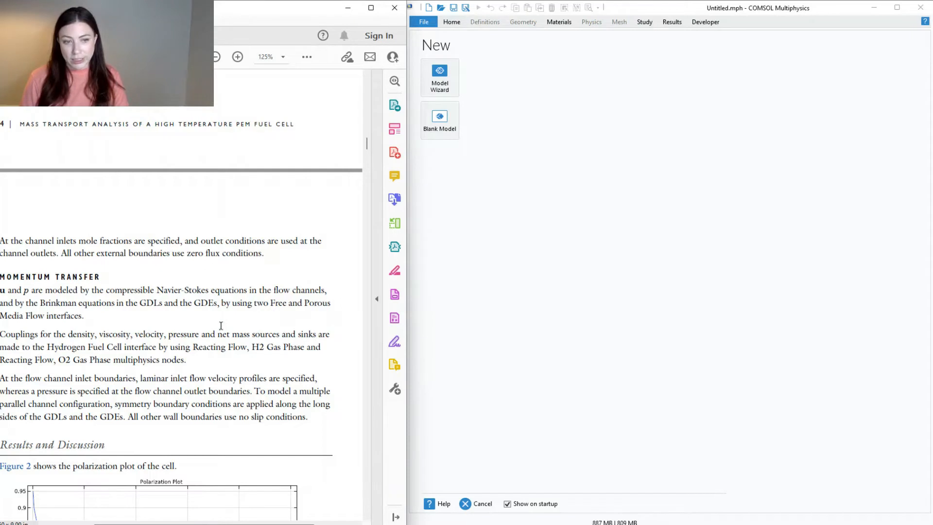
{"action": "scroll", "coordinate": [252, 314], "scroll_direction": "down", "scroll_amount": 1}
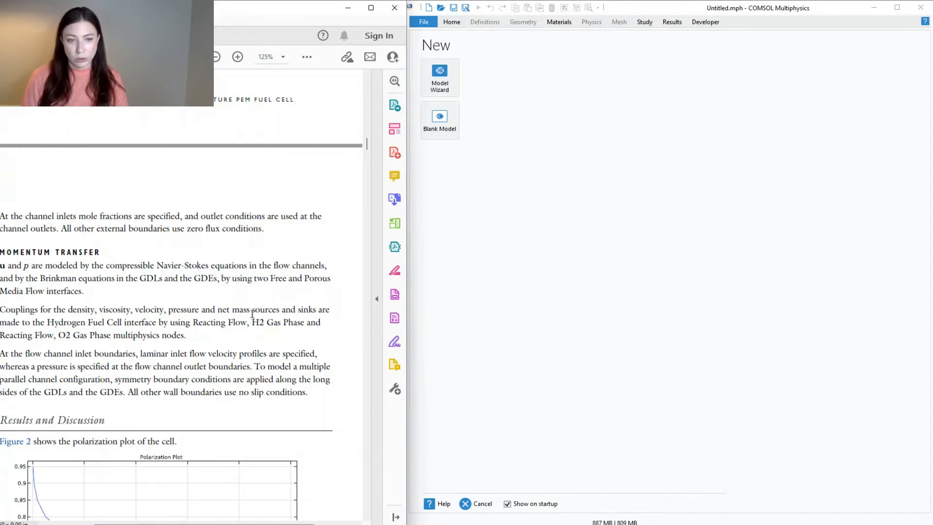
{"action": "scroll", "coordinate": [252, 314], "scroll_direction": "down", "scroll_amount": 1}
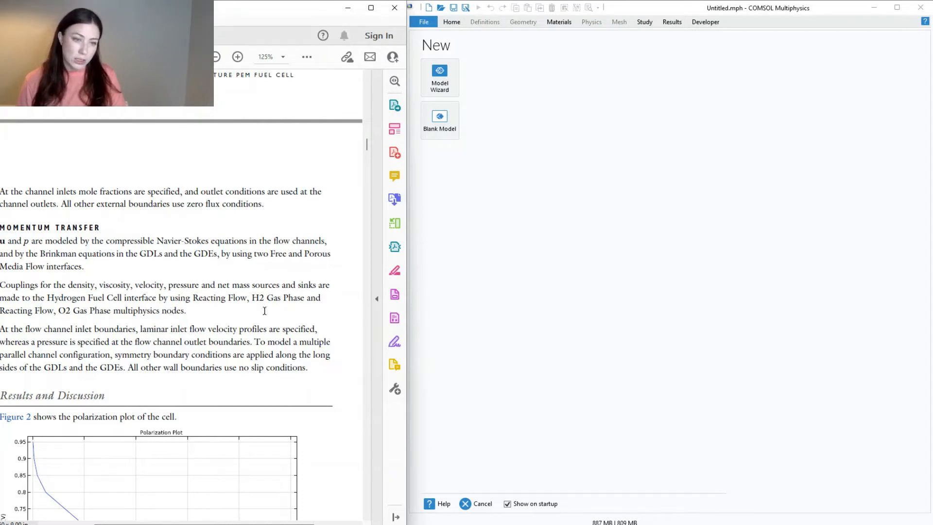
{"action": "scroll", "coordinate": [276, 328], "scroll_direction": "down", "scroll_amount": 3}
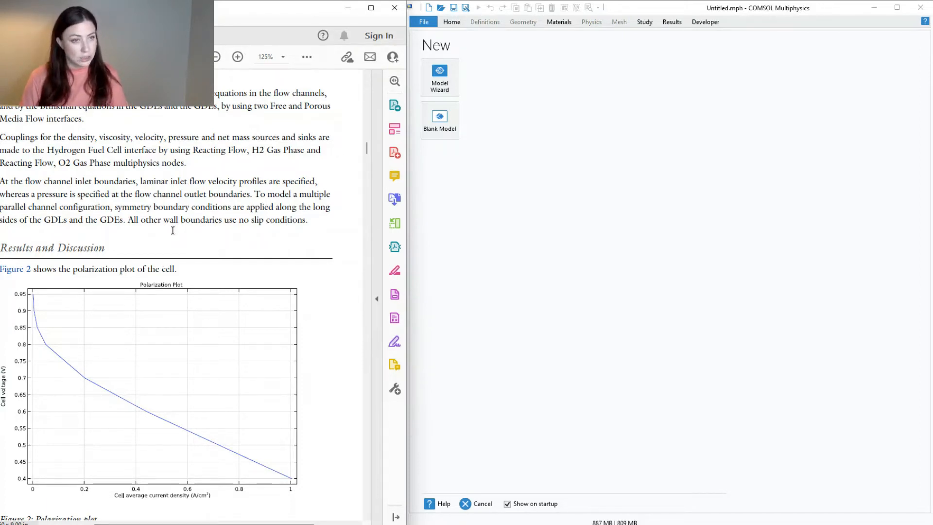
- Start a new 3D model with the Model Wizard, following the tutorial's Modeling Instructions
{"action": "scroll", "coordinate": [97, 306], "scroll_direction": "down", "scroll_amount": 15}
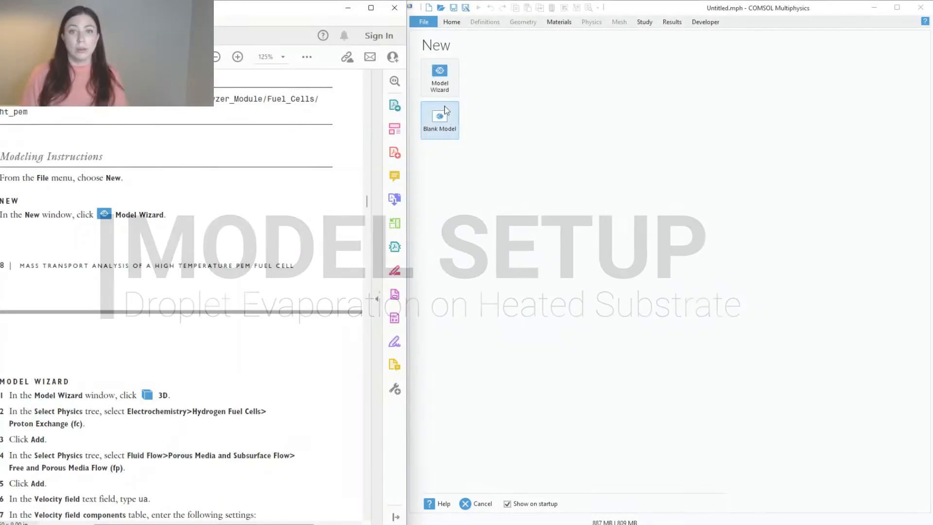
{"action": "left_click", "coordinate": [447, 95]}
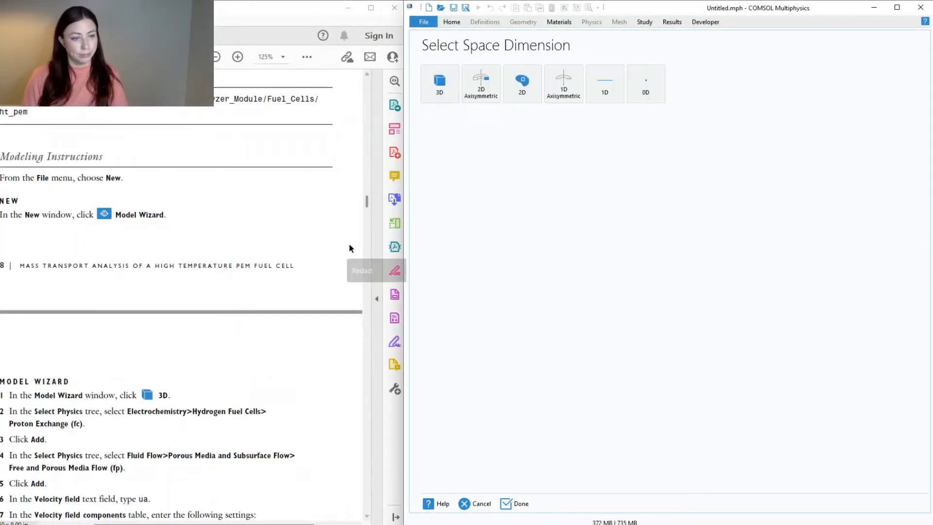
{"action": "scroll", "coordinate": [328, 262], "scroll_direction": "down", "scroll_amount": 3}
{"action": "left_click", "coordinate": [451, 95]}
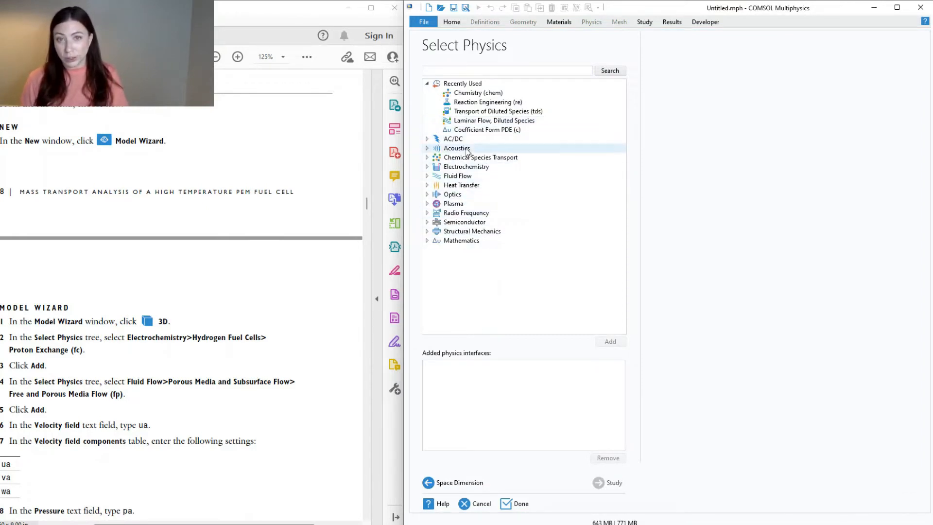
- Add the Proton Exchange (fc) physics interface from Electrochemistry > Hydrogen Fuel Cells
{"action": "left_click", "coordinate": [428, 167]}
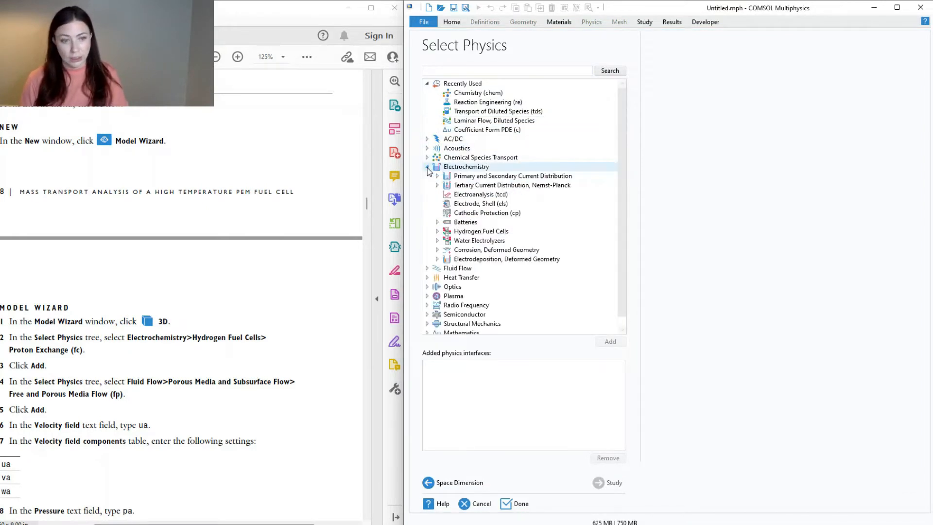
{"action": "left_click", "coordinate": [437, 232]}
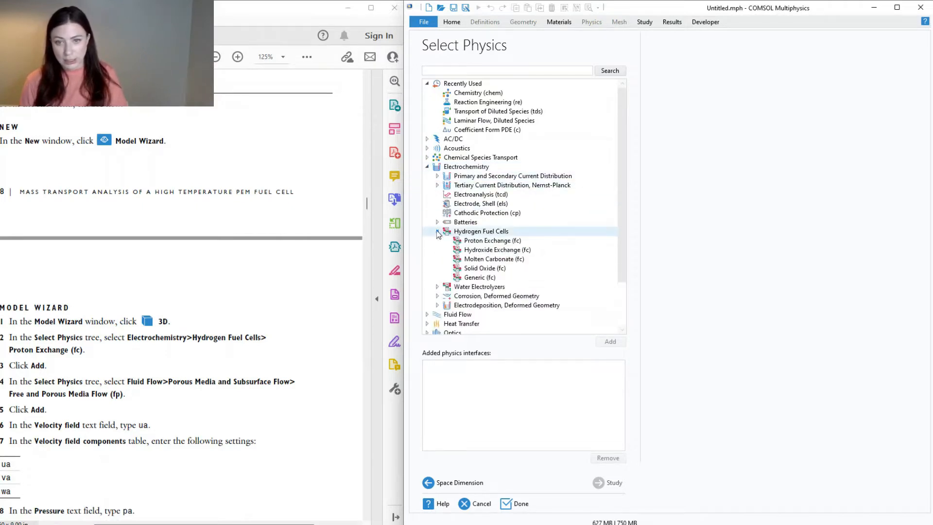
{"action": "left_click", "coordinate": [474, 241]}
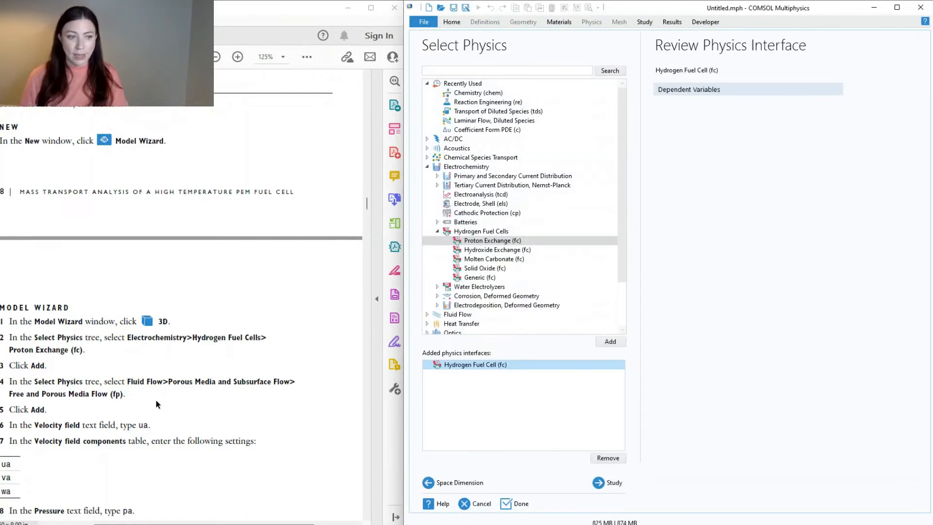
- Add the Free and Porous Media Flow (fp) physics interface from Fluid Flow > Porous Media and Subsurface Flow
{"action": "left_click", "coordinate": [438, 231]}
{"action": "left_click", "coordinate": [427, 166]}
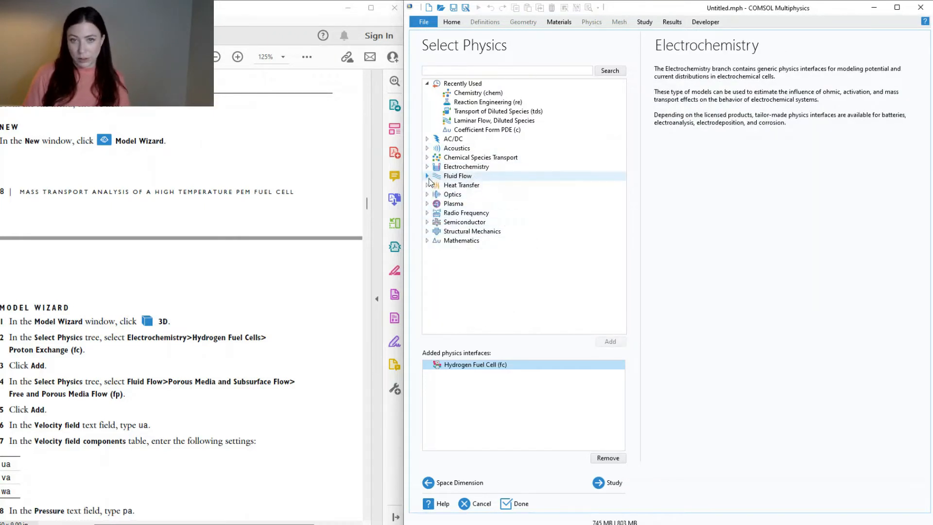
{"action": "left_click", "coordinate": [427, 177]}
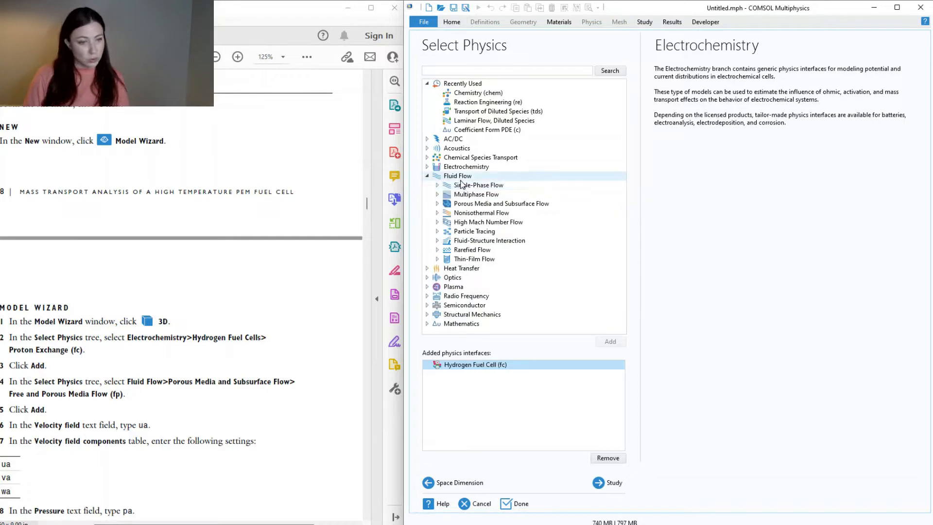
{"action": "left_click", "coordinate": [437, 203]}
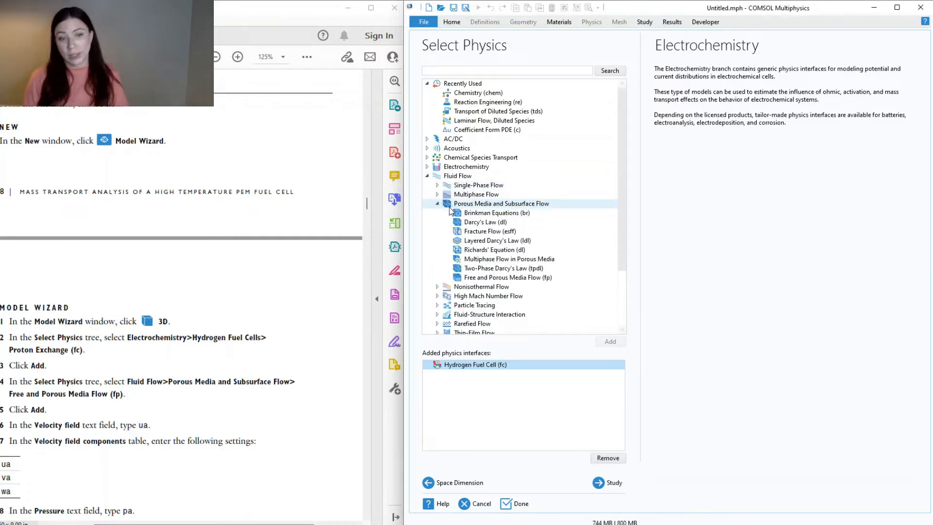
{"action": "left_click", "coordinate": [519, 279]}
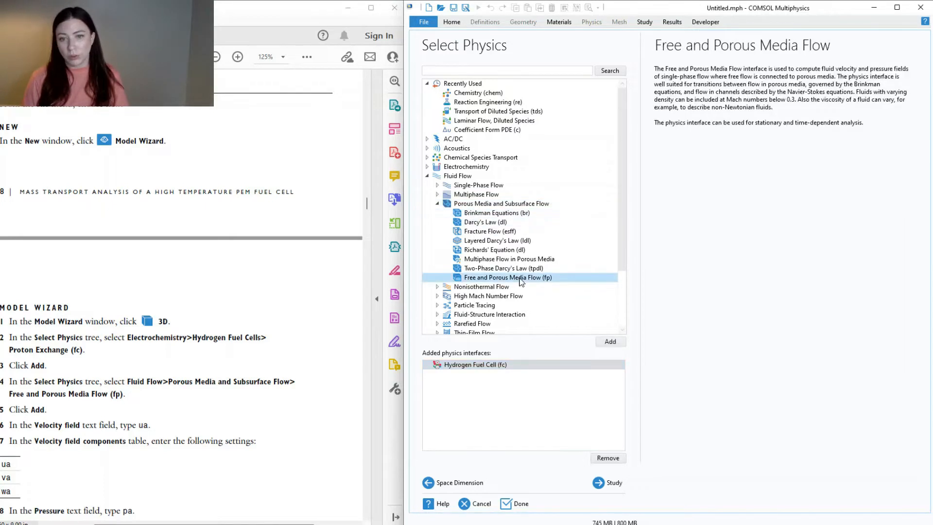
{"action": "left_click", "coordinate": [612, 343]}
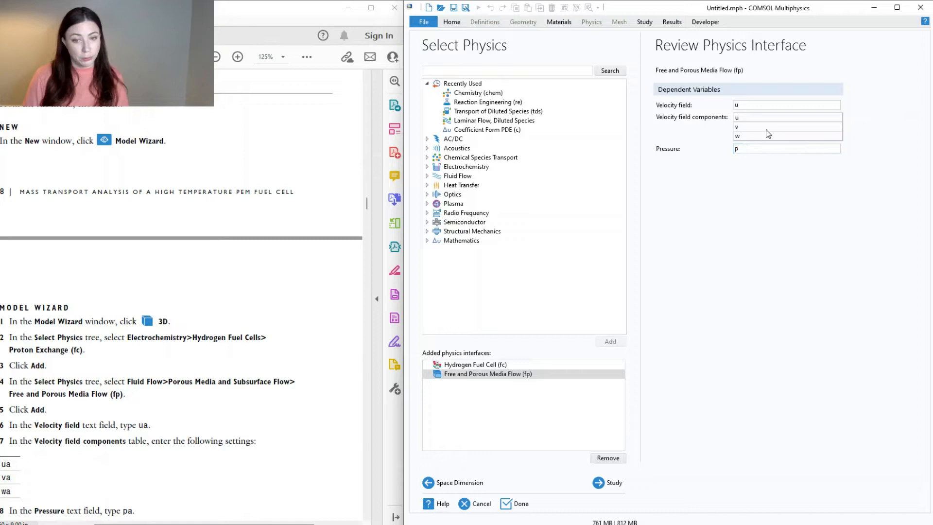
- Name the flow interface's velocity field ua, its components ua, va and wa, and its pressure pa, as the instructions specify
{"action": "left_click", "coordinate": [773, 105]}
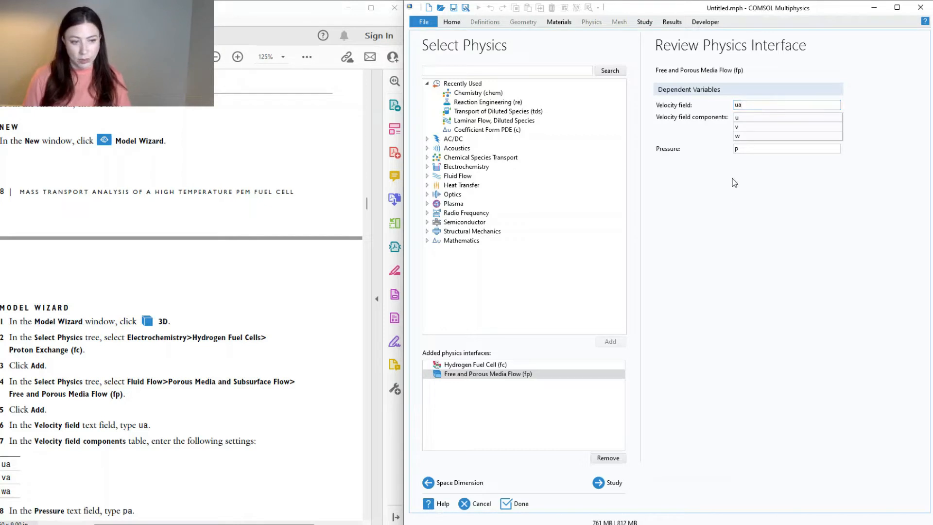
{"action": "scroll", "coordinate": [202, 405], "scroll_direction": "down", "scroll_amount": 5}
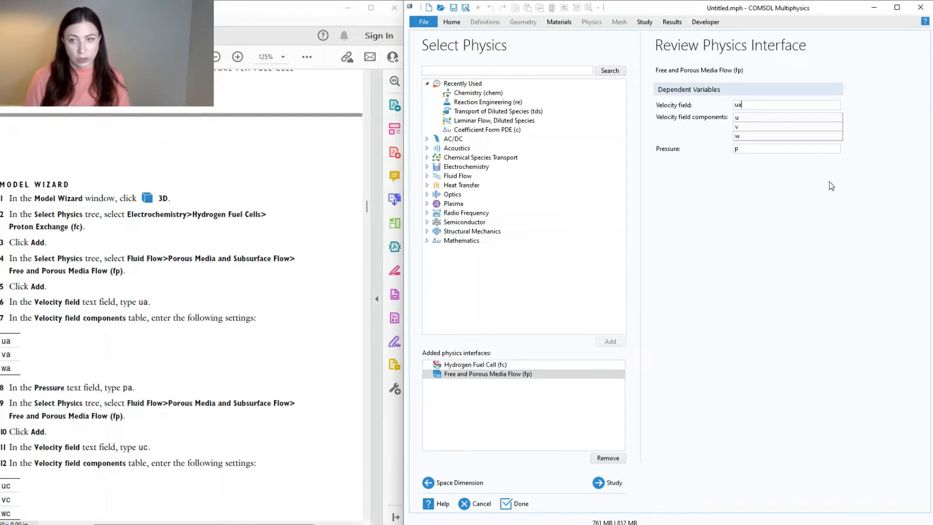
{"action": "left_click", "coordinate": [769, 118]}
{"action": "left_click", "coordinate": [770, 117]}
{"action": "type", "text": "ua"}
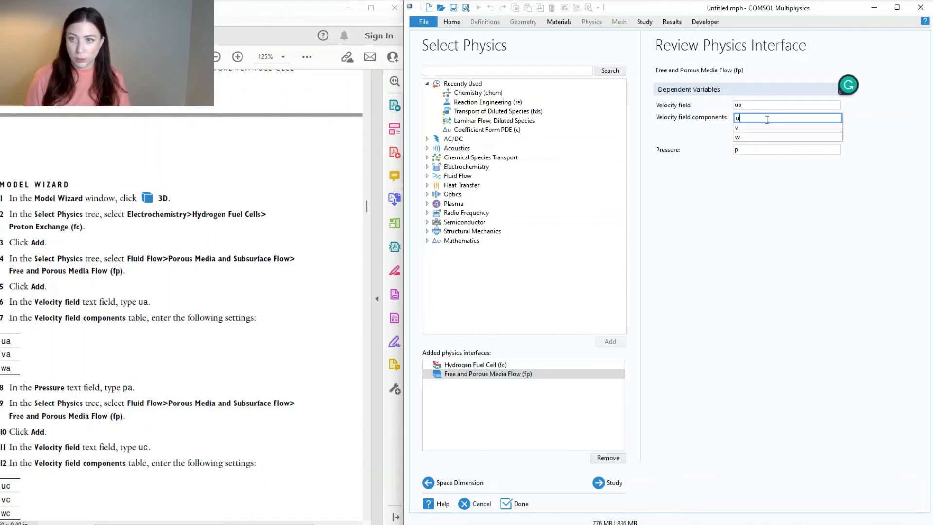
{"action": "left_click", "coordinate": [754, 127]}
{"action": "left_click", "coordinate": [754, 127]}
{"action": "type", "text": "a"}
{"action": "left_click", "coordinate": [753, 137]}
{"action": "left_click", "coordinate": [754, 138]}
{"action": "type", "text": "awa"}
{"action": "left_click", "coordinate": [782, 149]}
{"action": "type", "text": "pa"}
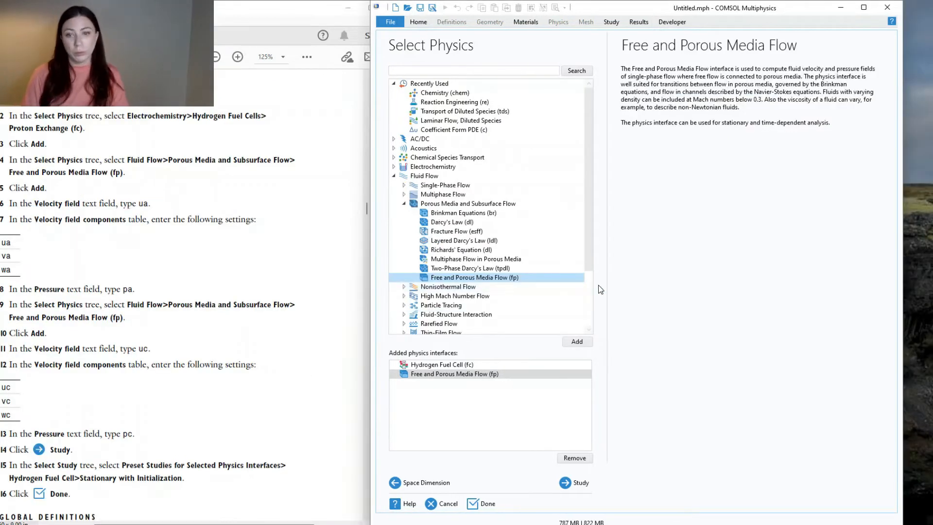
- Add a second Free and Porous Media Flow (fp) interface and name its velocity field uc
{"action": "left_click_drag", "start_coordinate": [589, 256], "coordinate": [590, 293]}
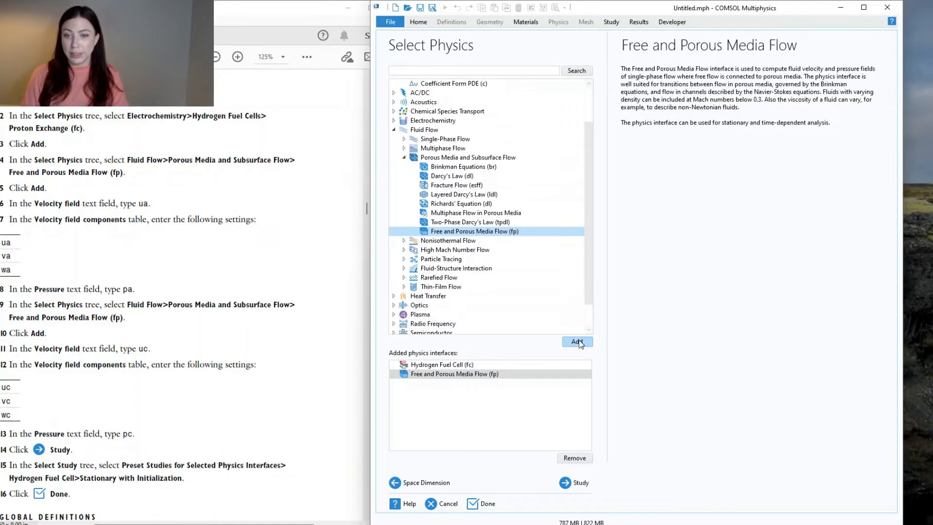
{"action": "left_click", "coordinate": [577, 341]}
{"action": "left_click", "coordinate": [730, 105]}
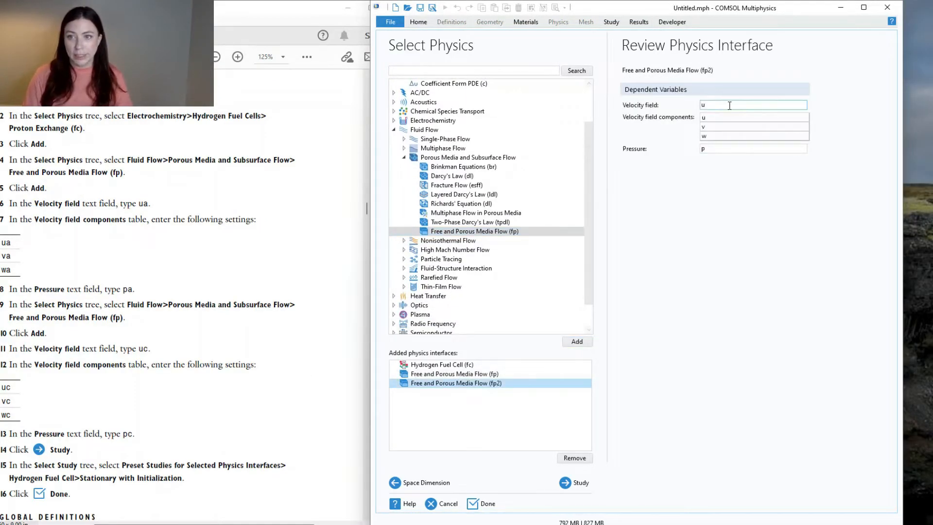
{"action": "type", "text": "c"}
- Name the second flow interface's velocity components uc, vc and wc, and its pressure pc
{"action": "left_click", "coordinate": [717, 118]}
{"action": "left_click", "coordinate": [719, 119]}
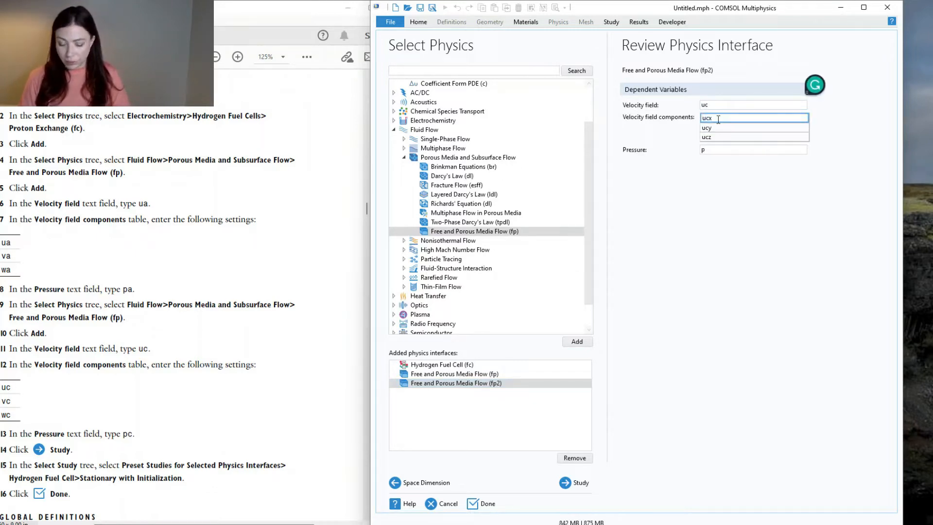
{"action": "key", "text": "BackSpace"}
{"action": "left_click", "coordinate": [716, 128]}
{"action": "left_click", "coordinate": [716, 128]}
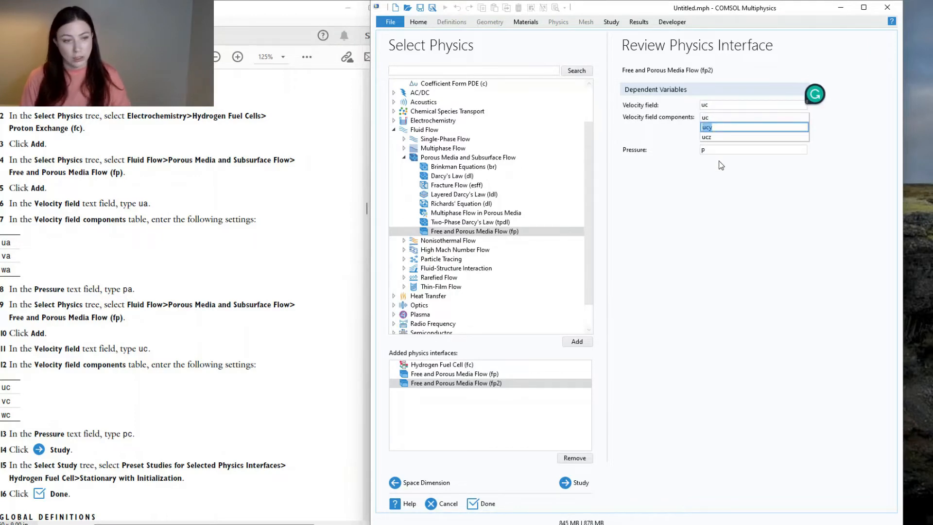
{"action": "type", "text": "vc"}
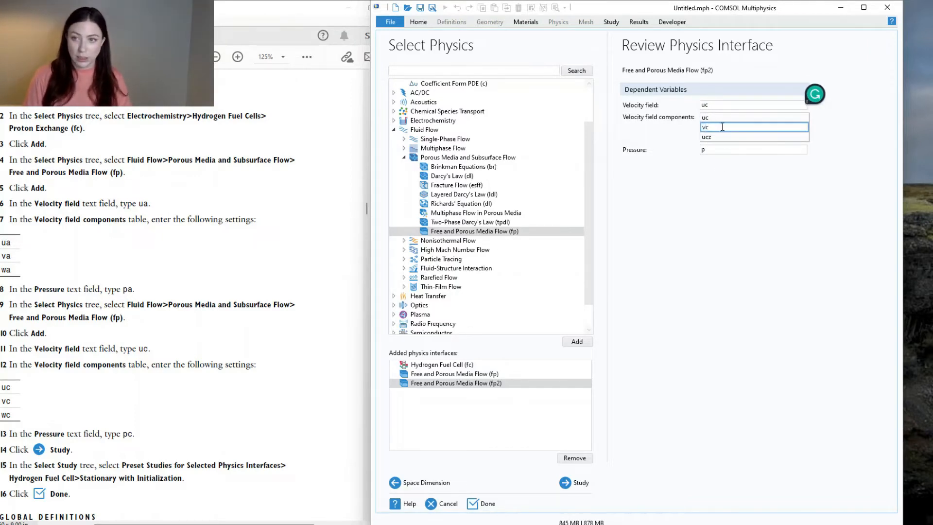
{"action": "double_click", "coordinate": [724, 138]}
{"action": "type", "text": "wc"}
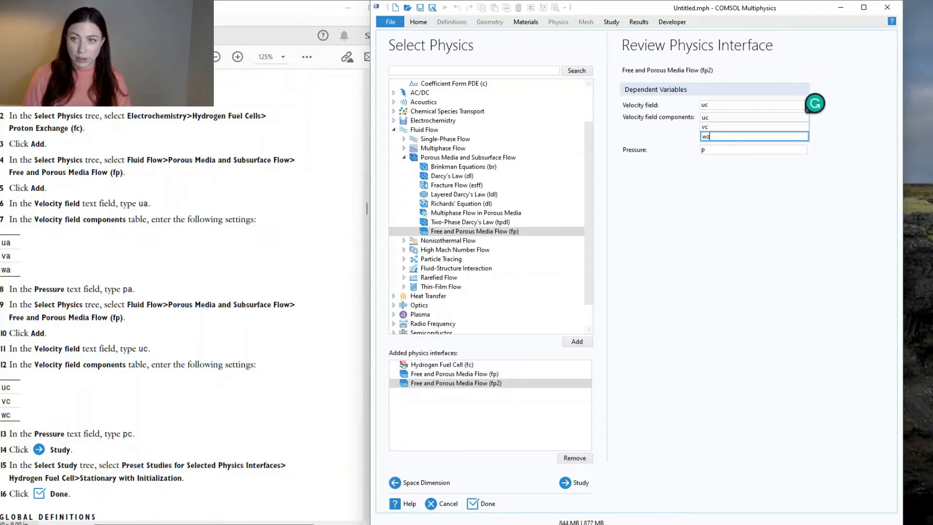
{"action": "left_click", "coordinate": [739, 152]}
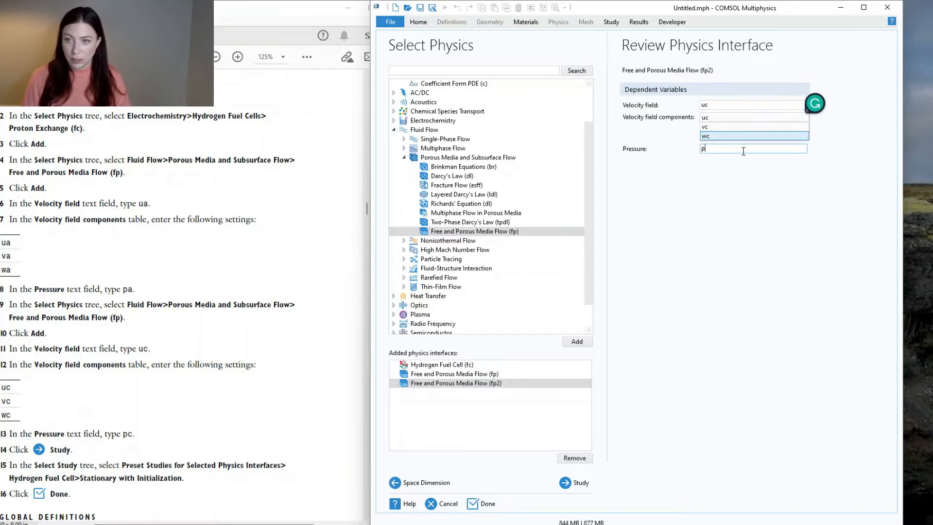
{"action": "type", "text": "c"}
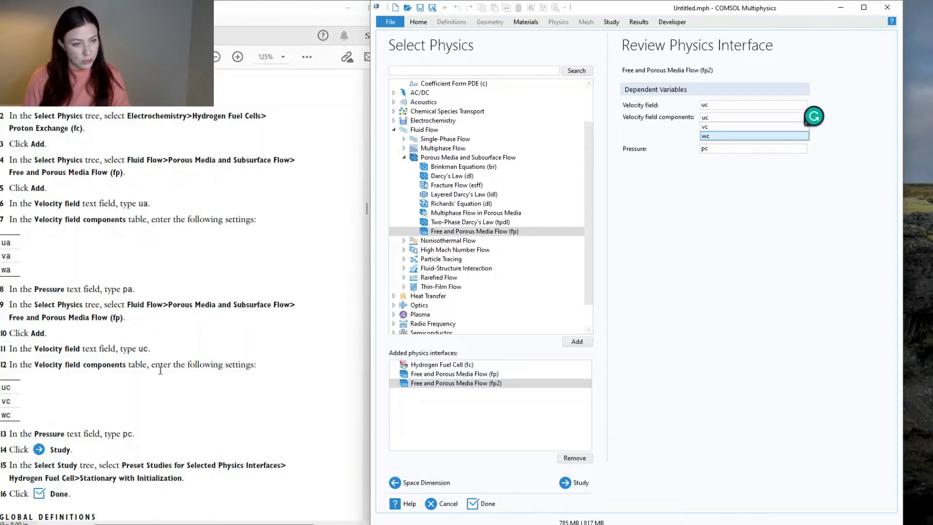
- Proceed to the study selection and choose the Hydrogen Fuel Cell preset study Stationary with Initialization
{"action": "scroll", "coordinate": [167, 370], "scroll_direction": "down", "scroll_amount": 3}
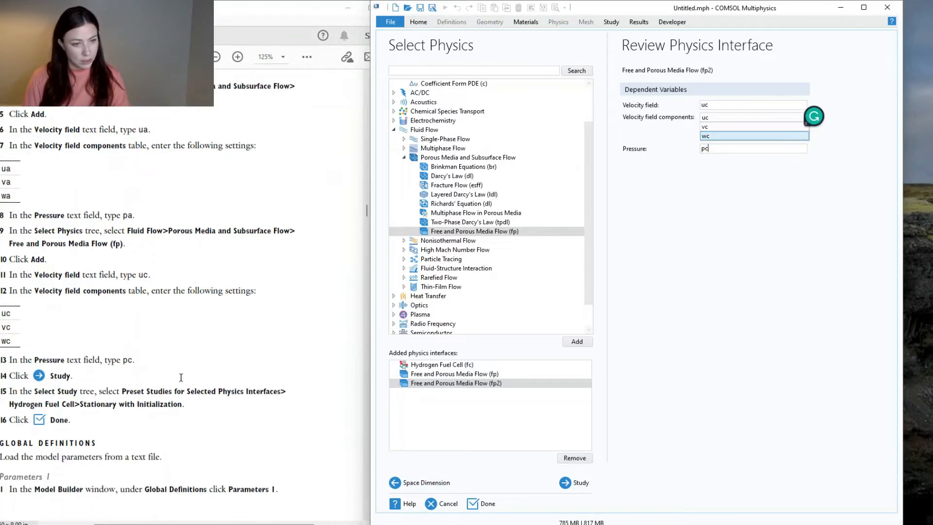
{"action": "left_click", "coordinate": [585, 481]}
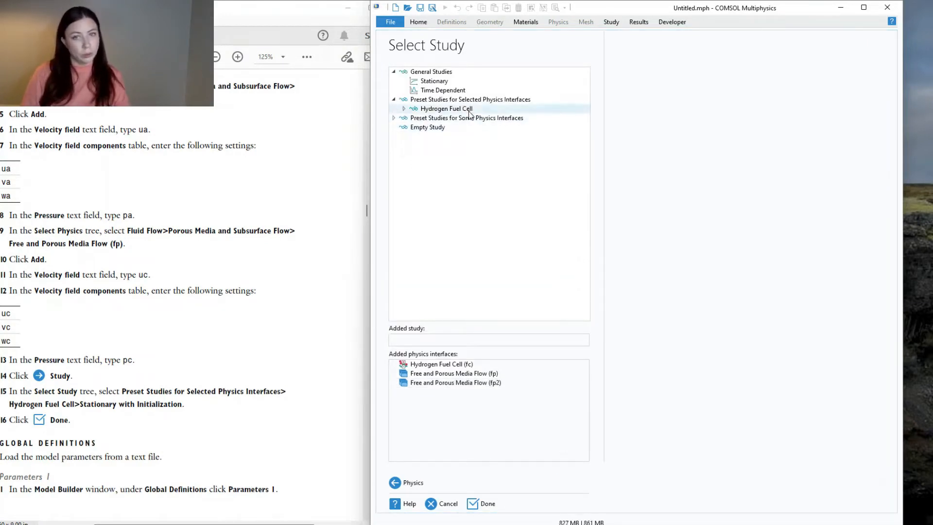
{"action": "left_click", "coordinate": [403, 109]}
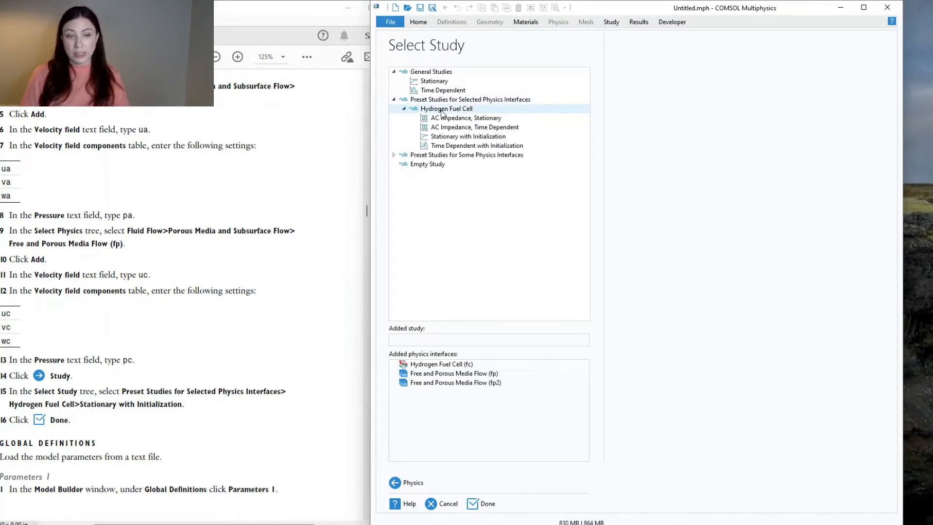
{"action": "left_click", "coordinate": [466, 137]}
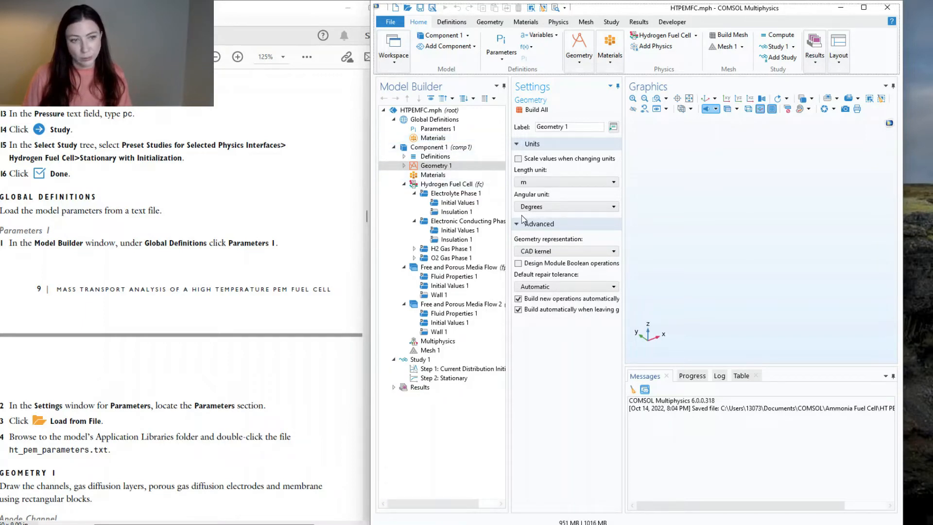
- Load the global model parameters into Parameters 1 from the file ht_pem_parameters.txt
{"action": "left_click", "coordinate": [422, 130]}
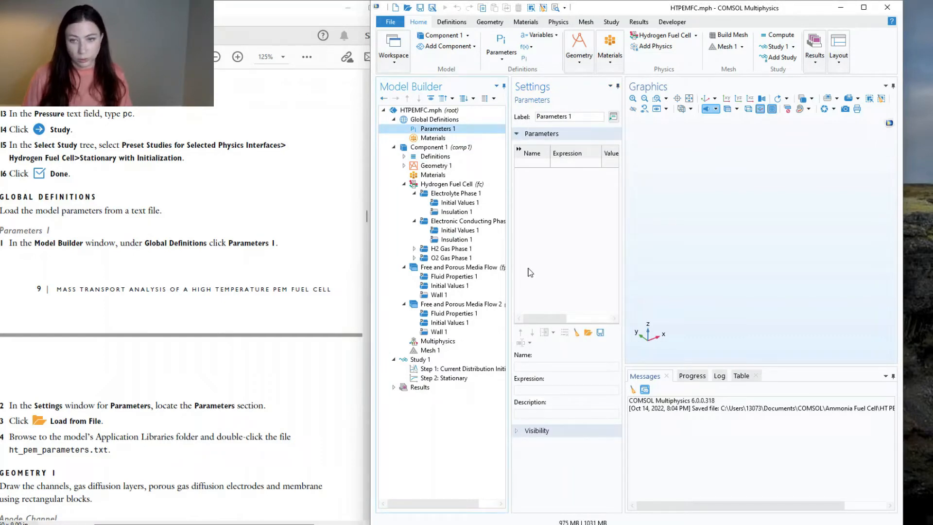
{"action": "left_click", "coordinate": [587, 333]}
{"action": "double_click", "coordinate": [521, 85]}
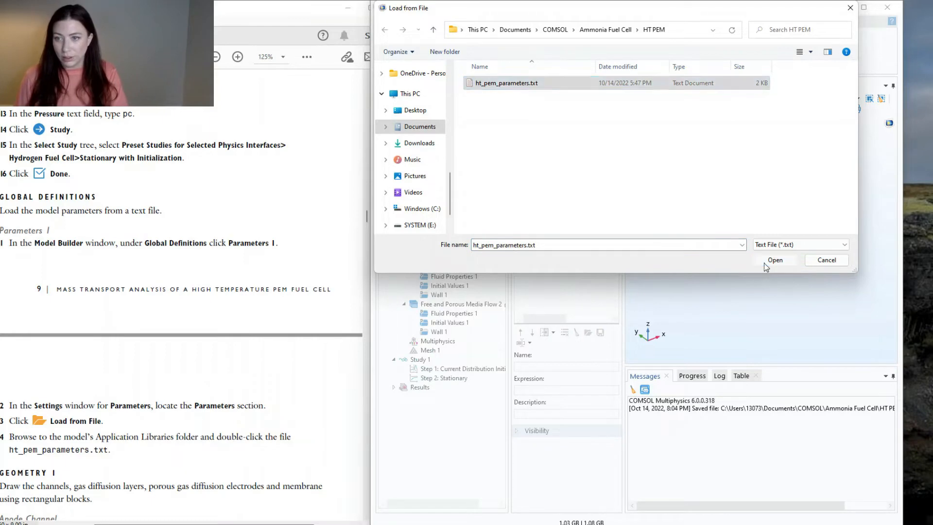
{"action": "left_click", "coordinate": [764, 264]}
- Enlarge the parameters table and its columns to examine the loaded names, expressions, values and descriptions, then shrink the settings area again
{"action": "left_click_drag", "start_coordinate": [623, 233], "coordinate": [766, 234]}
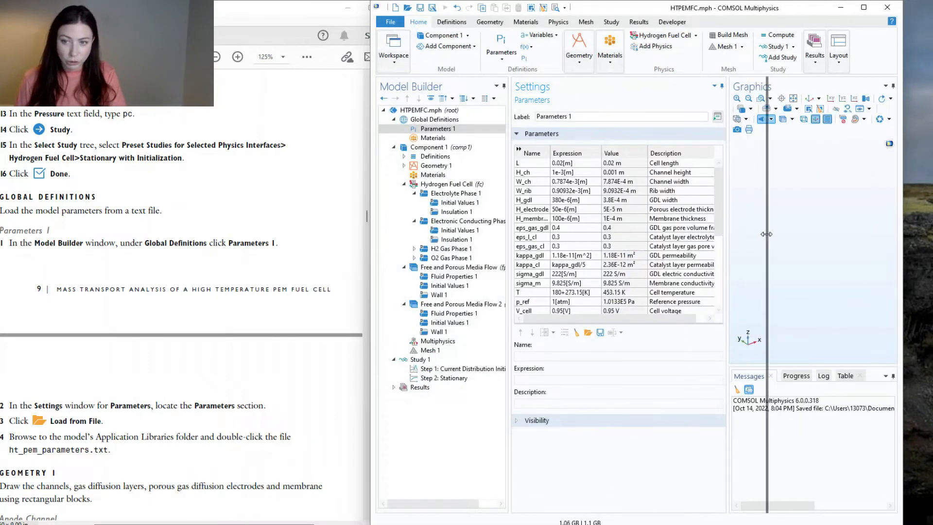
{"action": "left_click_drag", "start_coordinate": [698, 324], "coordinate": [696, 471]}
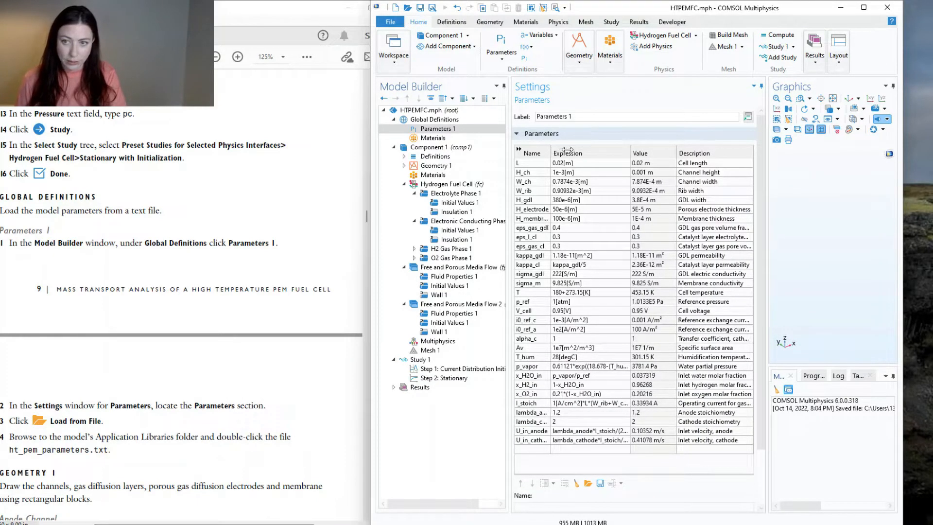
{"action": "left_click_drag", "start_coordinate": [568, 150], "coordinate": [579, 150]}
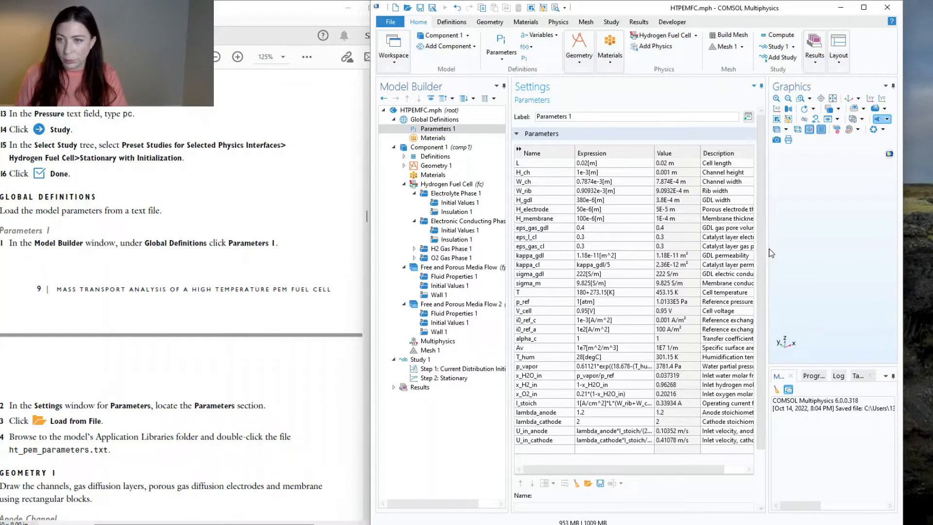
{"action": "left_click_drag", "start_coordinate": [767, 249], "coordinate": [813, 251]}
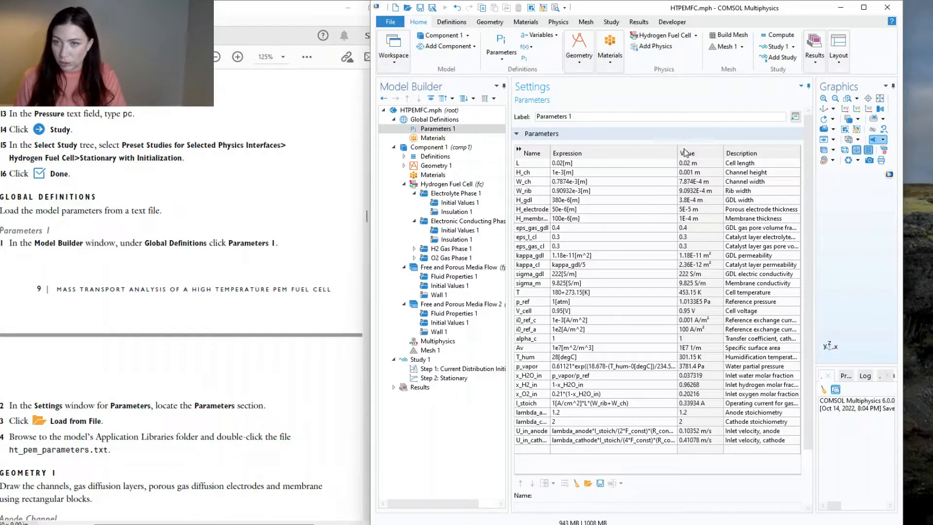
{"action": "left_click_drag", "start_coordinate": [674, 154], "coordinate": [625, 153]}
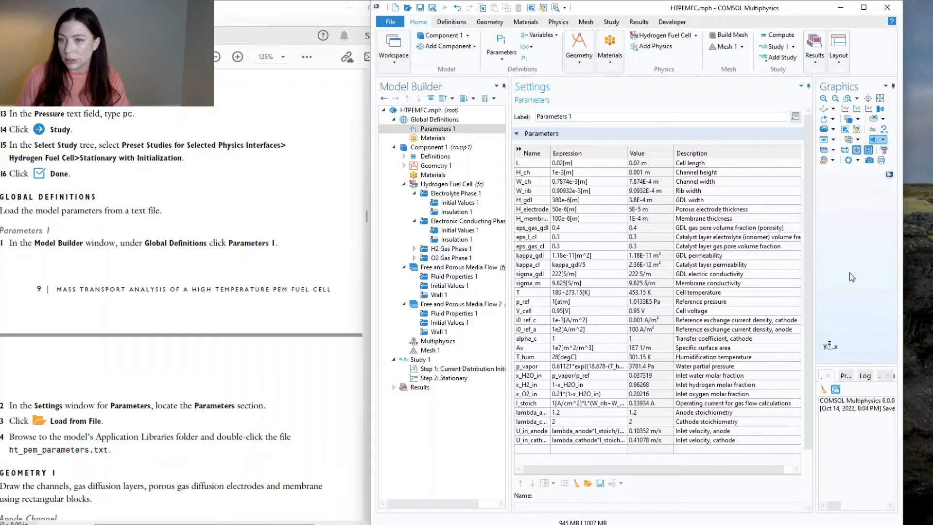
{"action": "left_click_drag", "start_coordinate": [851, 277], "coordinate": [853, 277]}
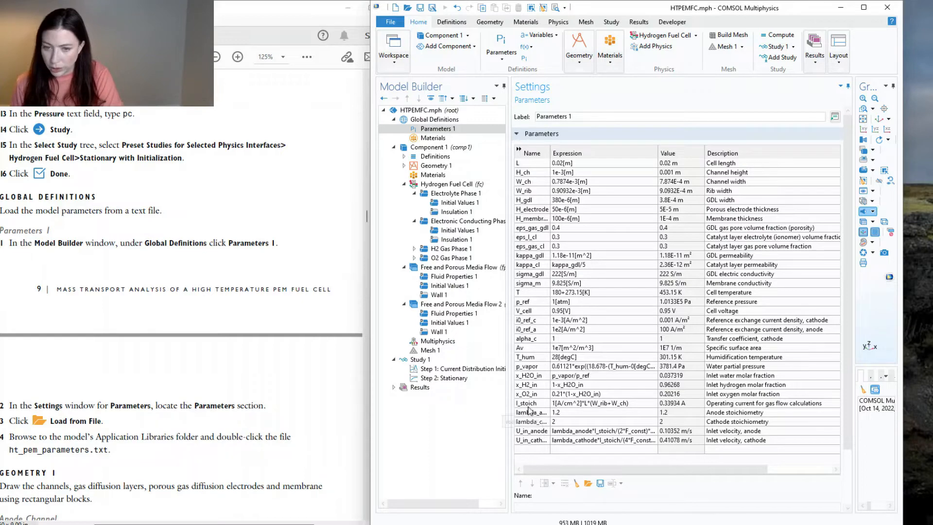
{"action": "left_click_drag", "start_coordinate": [550, 151], "coordinate": [566, 152]}
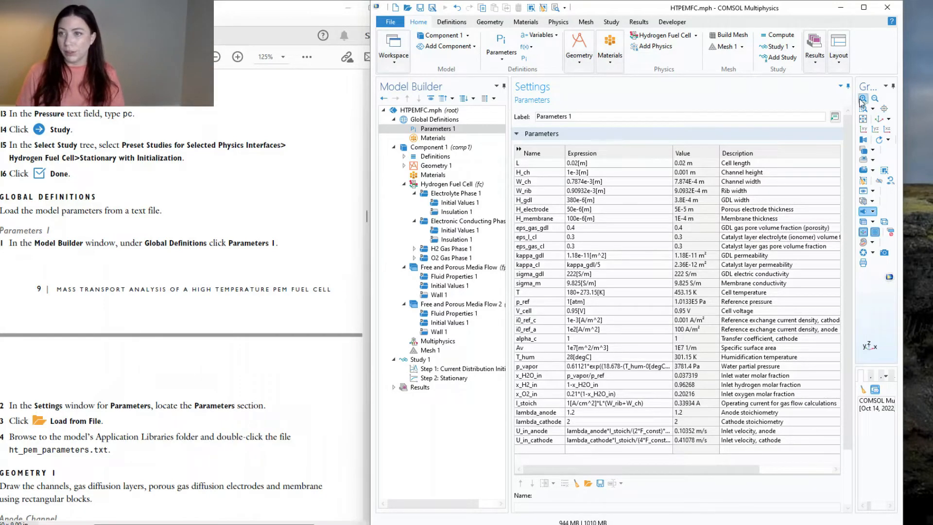
{"action": "left_click_drag", "start_coordinate": [853, 103], "coordinate": [614, 103]}
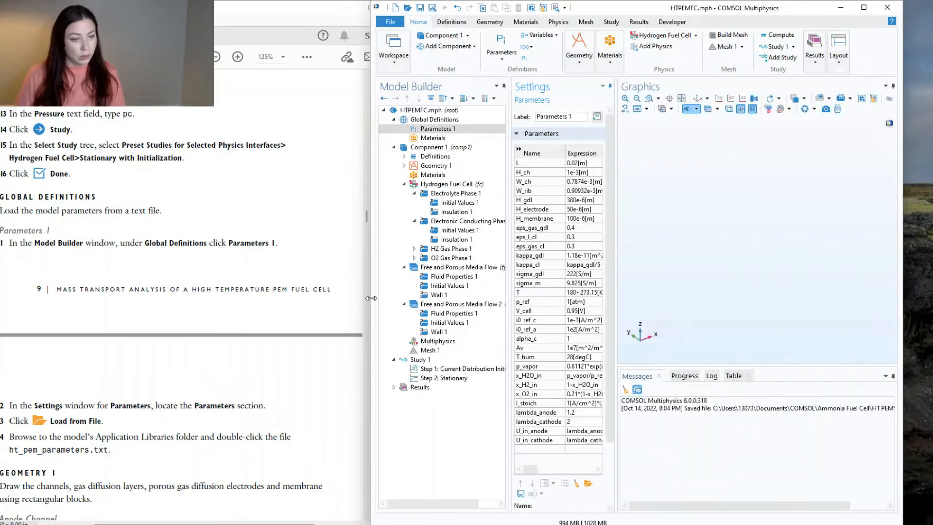
- Add a block to Geometry 1, set its width to W_ch and label it Anode Channel
{"action": "scroll", "coordinate": [294, 299], "scroll_direction": "down", "scroll_amount": 4}
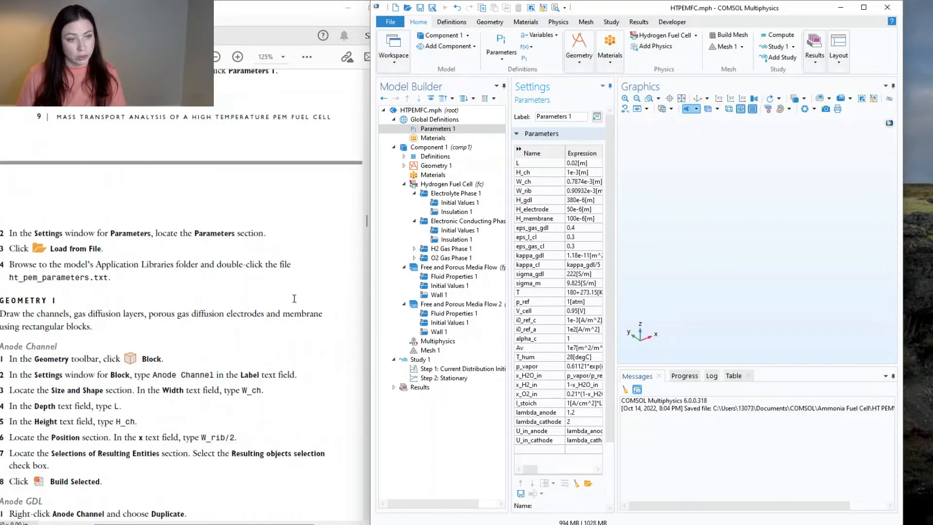
{"action": "scroll", "coordinate": [294, 298], "scroll_direction": "down", "scroll_amount": 2}
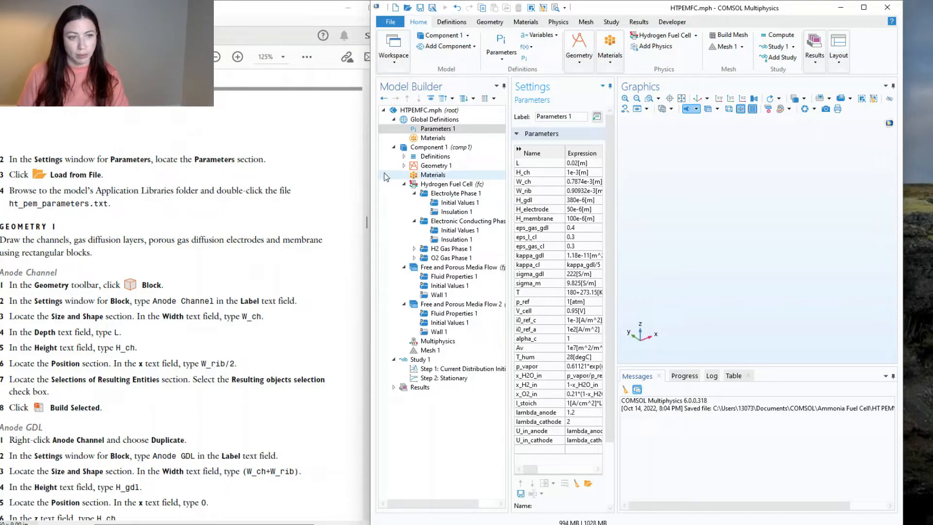
{"action": "left_click", "coordinate": [489, 23]}
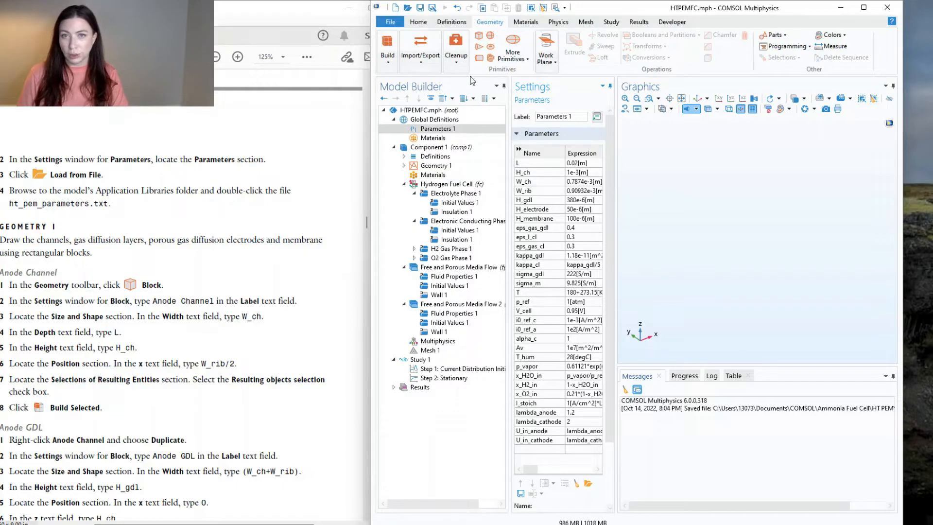
{"action": "left_click", "coordinate": [480, 36]}
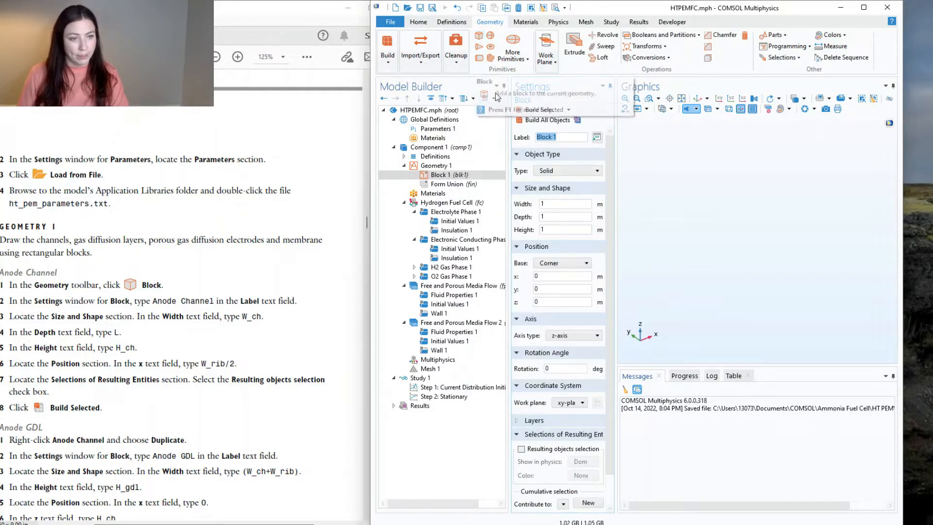
{"action": "double_click", "coordinate": [555, 204]}
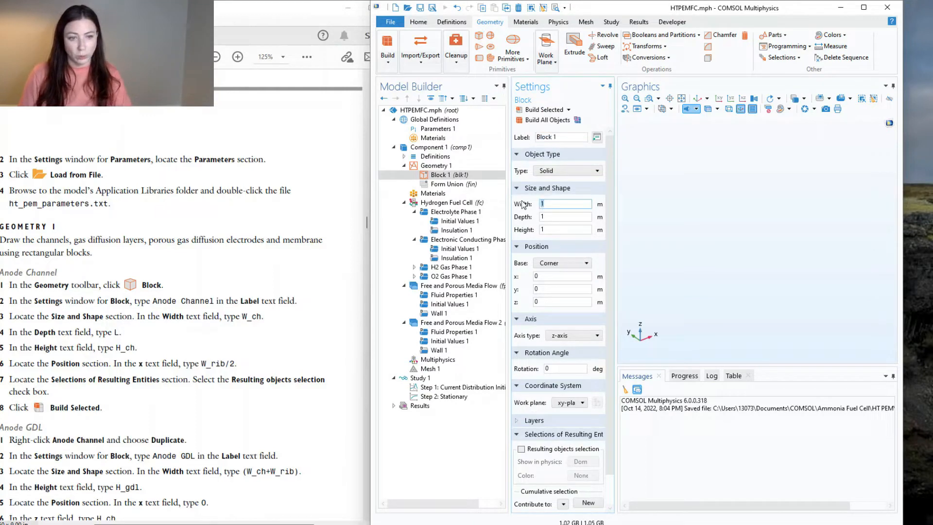
{"action": "type", "text": "W_ch"}
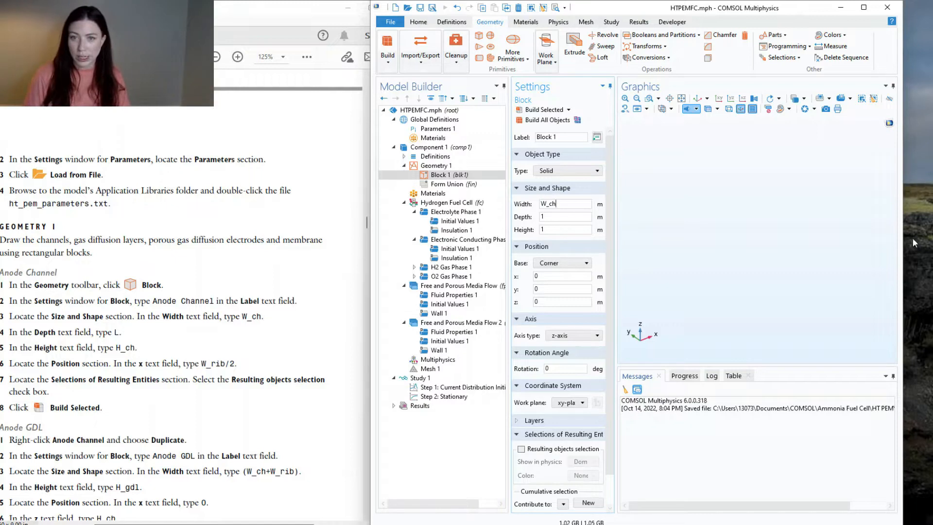
{"action": "left_click_drag", "start_coordinate": [562, 137], "coordinate": [521, 144]}
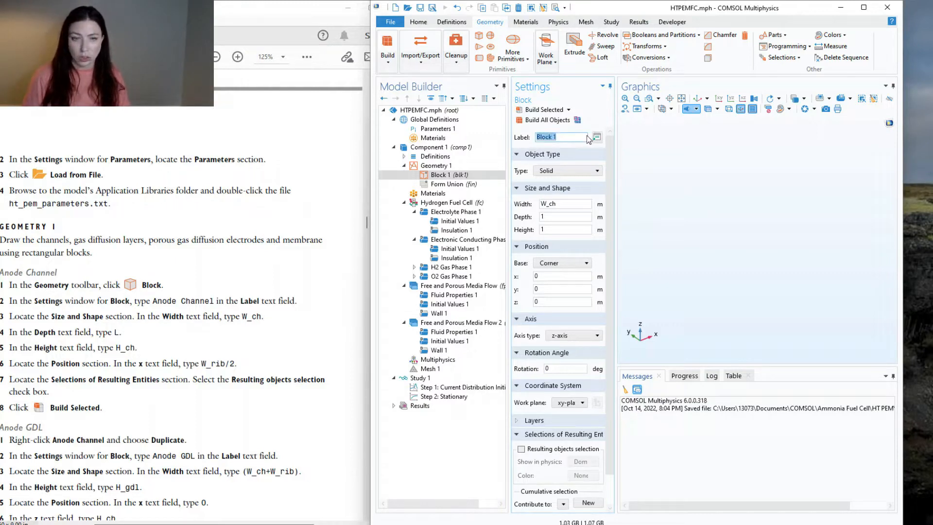
{"action": "type", "text": "Anode Channel"}
- Set the Anode Channel block's depth to L, height to H_ch and x position to W_rib/2
{"action": "left_click", "coordinate": [559, 219]}
{"action": "double_click", "coordinate": [560, 218]}
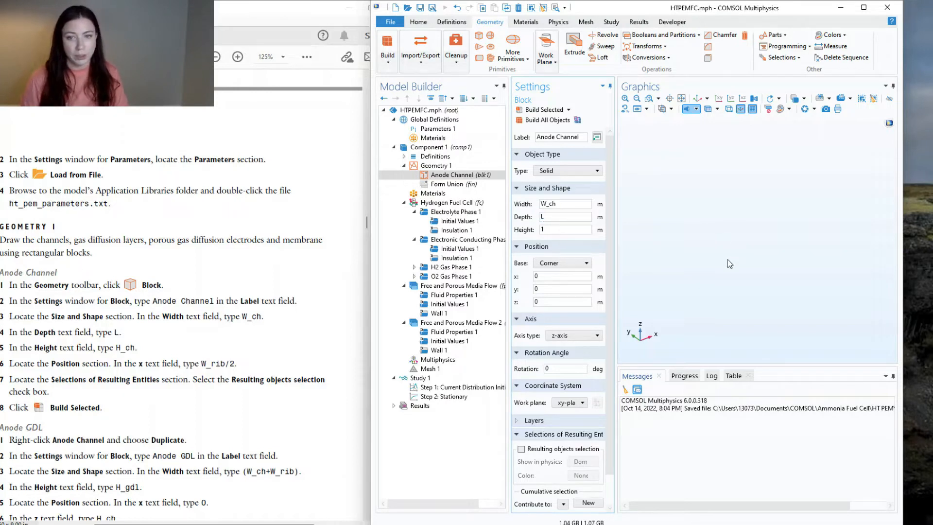
{"action": "left_click", "coordinate": [547, 231]}
{"action": "double_click", "coordinate": [546, 231]}
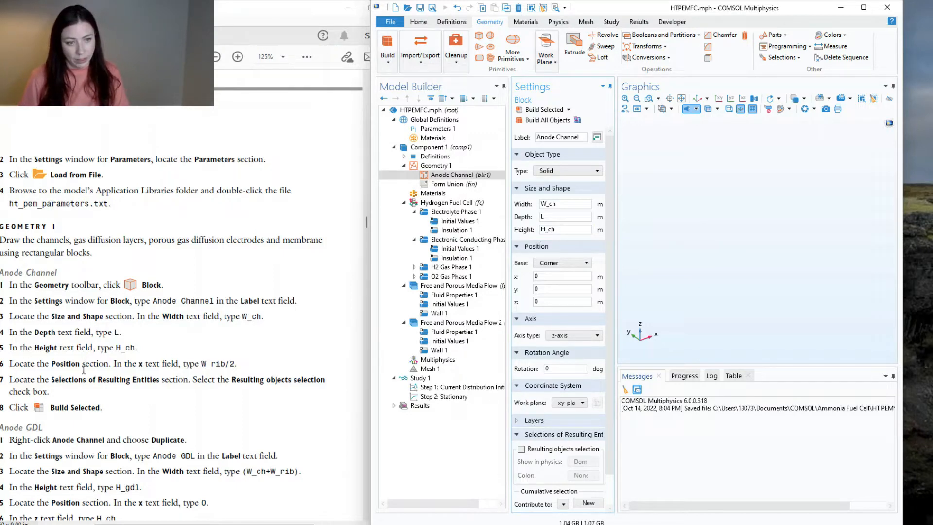
{"action": "double_click", "coordinate": [560, 277]}
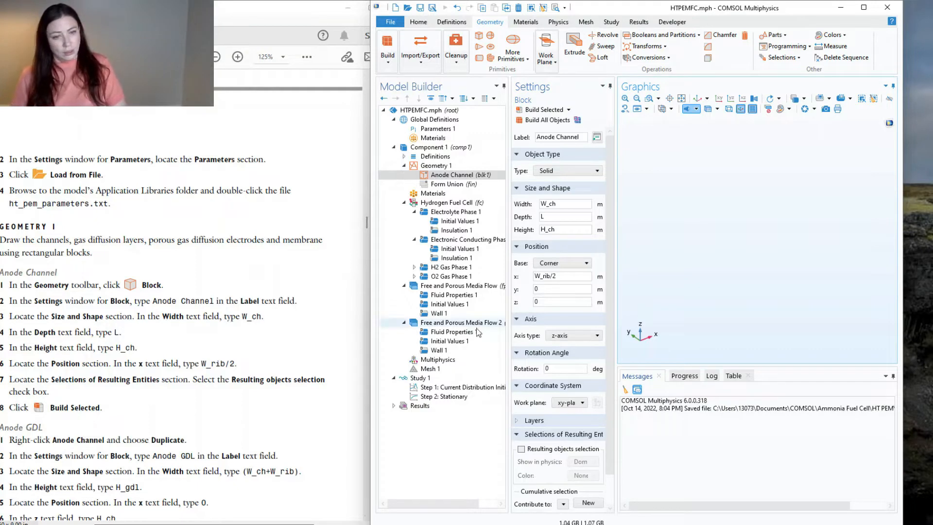
- Enable the resulting objects selection for the Anode Channel block
{"action": "scroll", "coordinate": [567, 330], "scroll_direction": "down", "scroll_amount": 1}
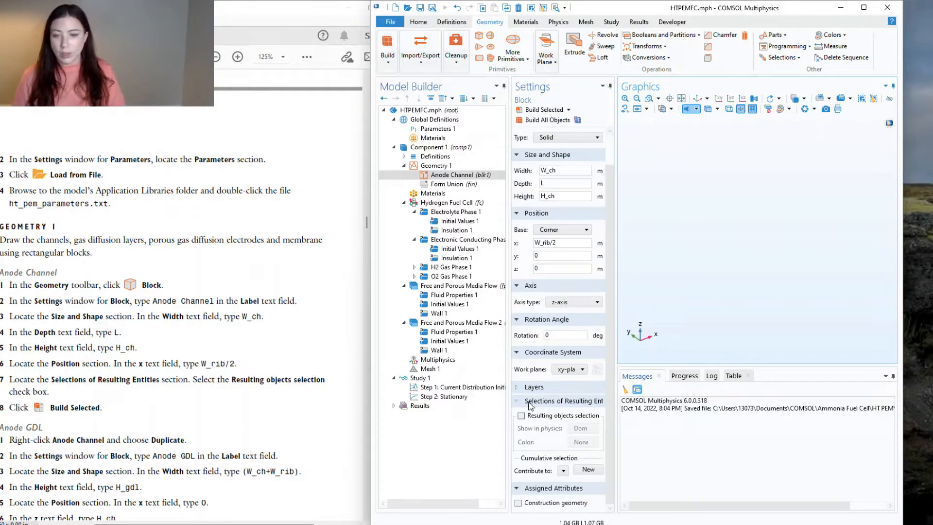
{"action": "left_click_drag", "start_coordinate": [612, 407], "coordinate": [700, 404]}
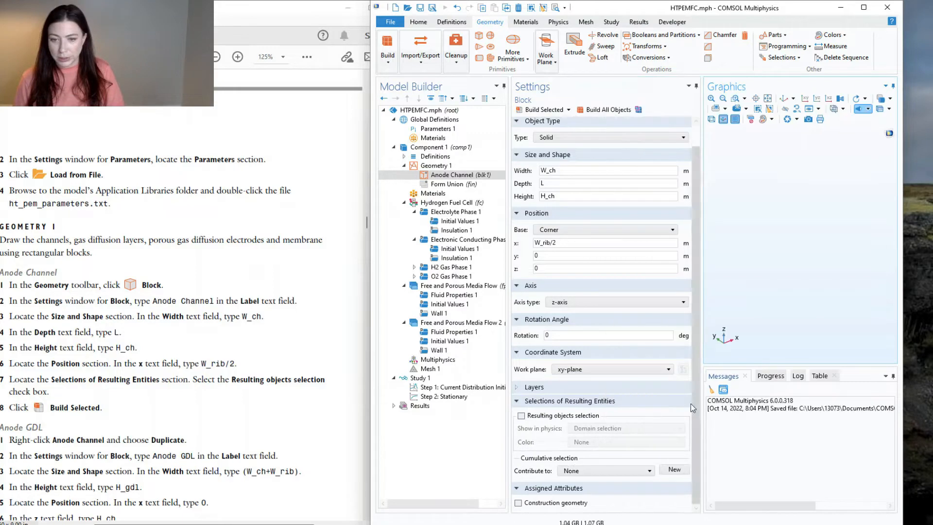
{"action": "left_click", "coordinate": [521, 416]}
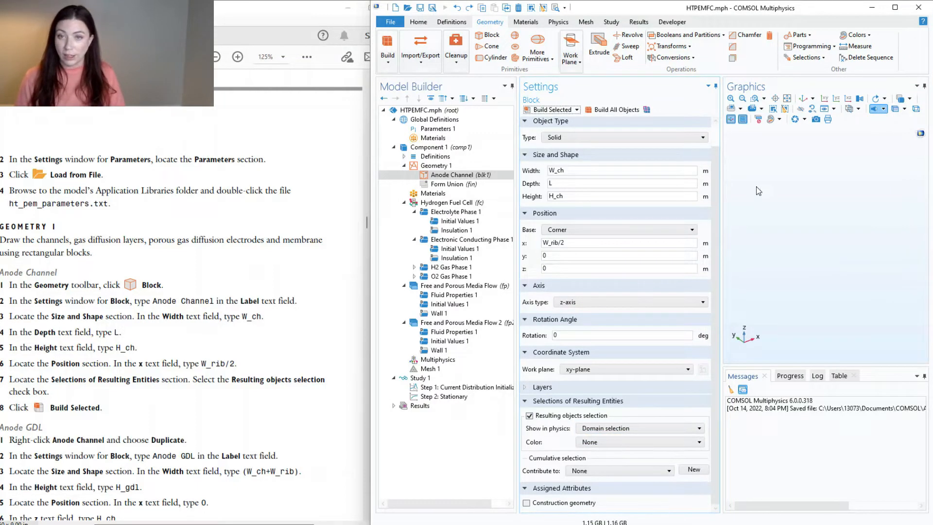
- Build the Anode Channel block and inspect the result up close
{"action": "left_click", "coordinate": [566, 110]}
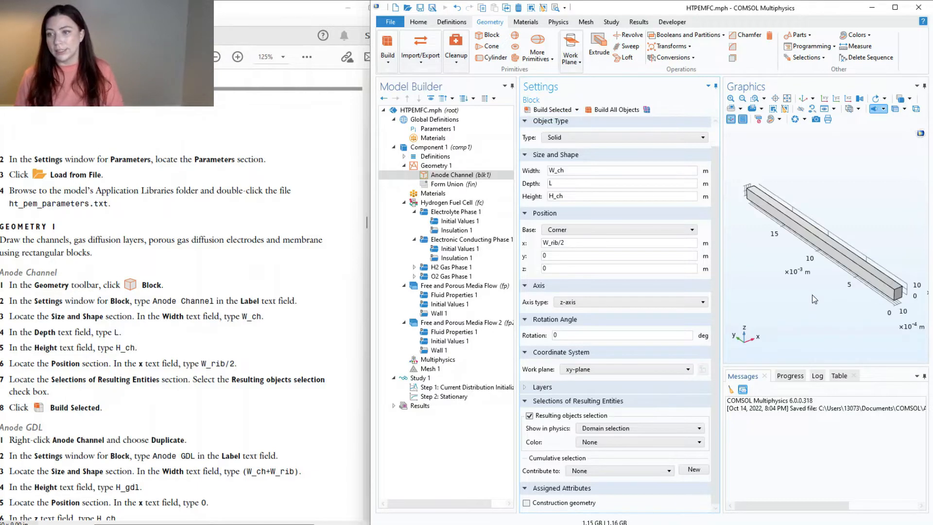
{"action": "scroll", "coordinate": [827, 275], "scroll_direction": "up", "scroll_amount": 4}
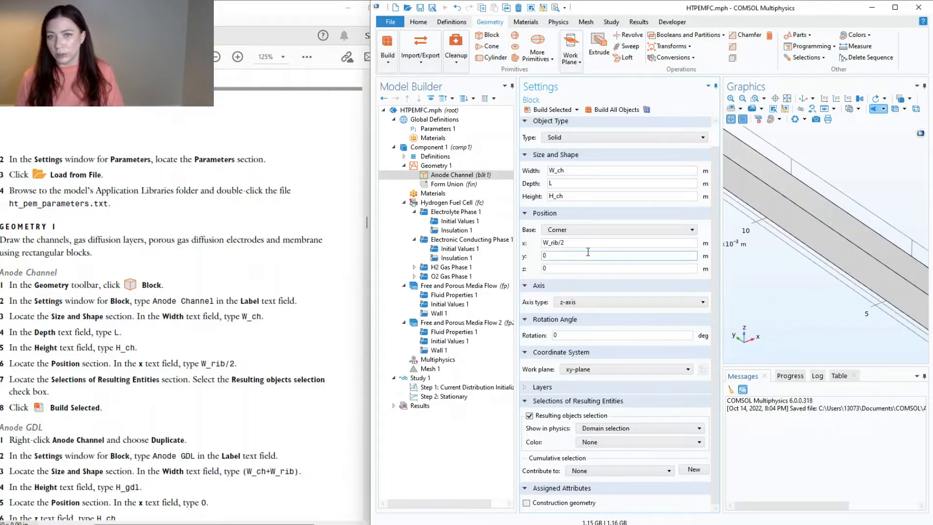
{"action": "scroll", "coordinate": [631, 249], "scroll_direction": "up", "scroll_amount": 1}
{"action": "scroll", "coordinate": [865, 233], "scroll_direction": "down", "scroll_amount": 5}
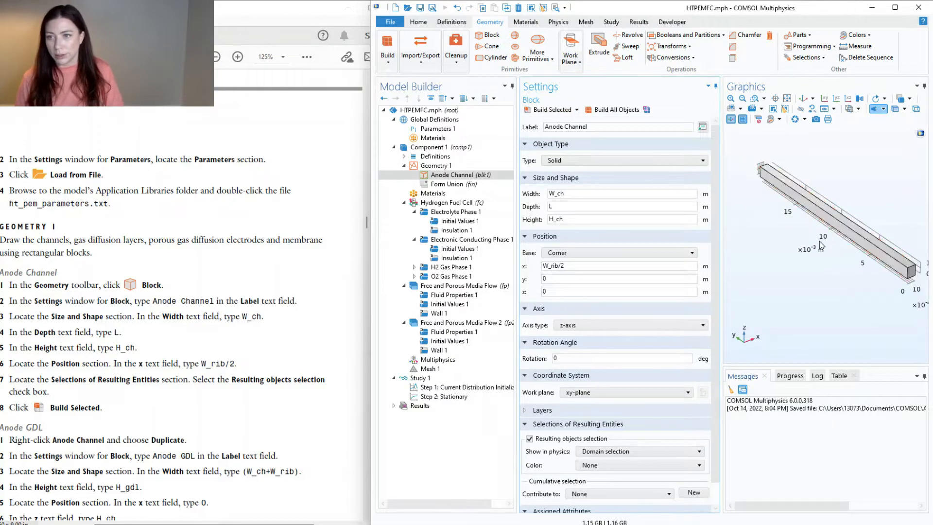
- Duplicate the Anode Channel block and label the copy Anode GDL
{"action": "scroll", "coordinate": [225, 361], "scroll_direction": "down", "scroll_amount": 3}
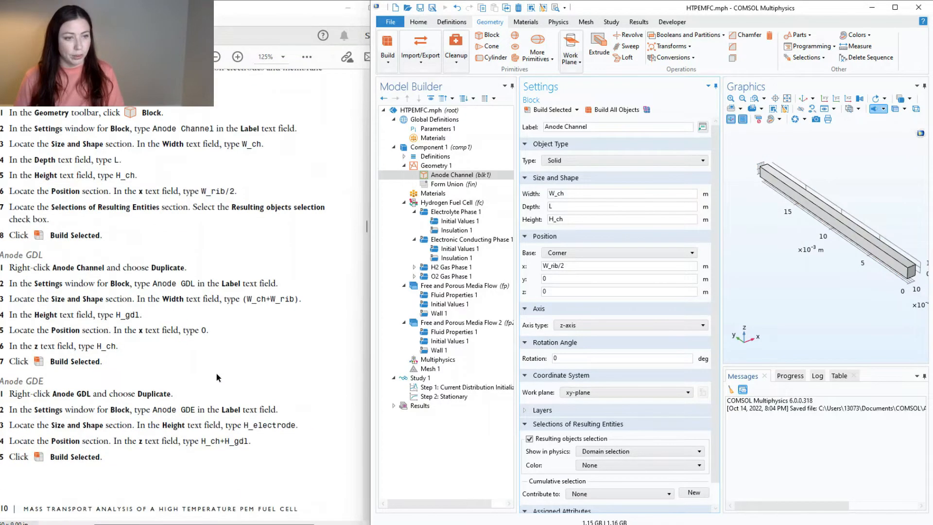
{"action": "scroll", "coordinate": [159, 286], "scroll_direction": "down", "scroll_amount": 1}
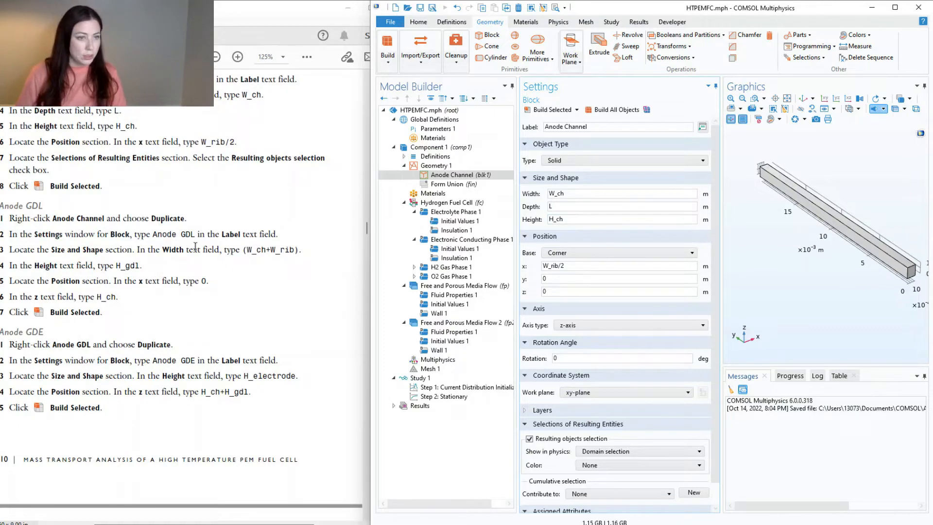
{"action": "right_click", "coordinate": [450, 179]}
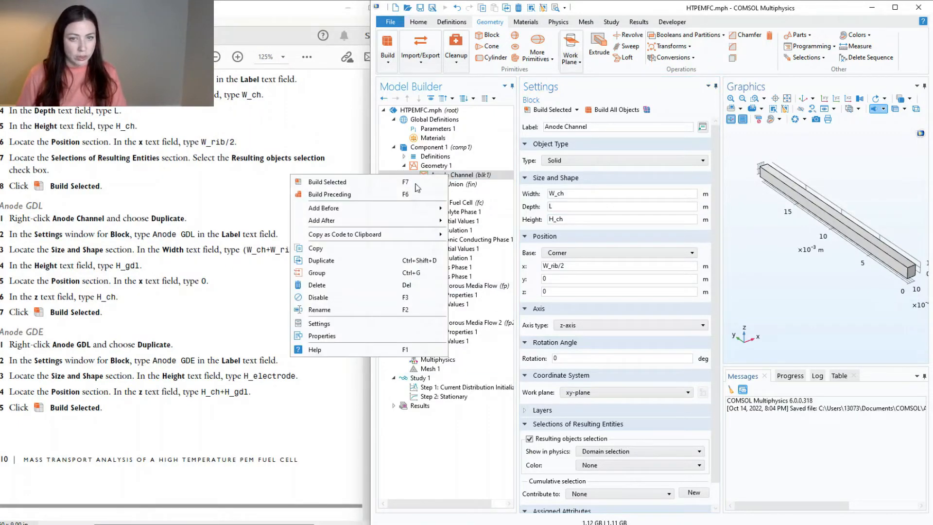
{"action": "left_click", "coordinate": [331, 258]}
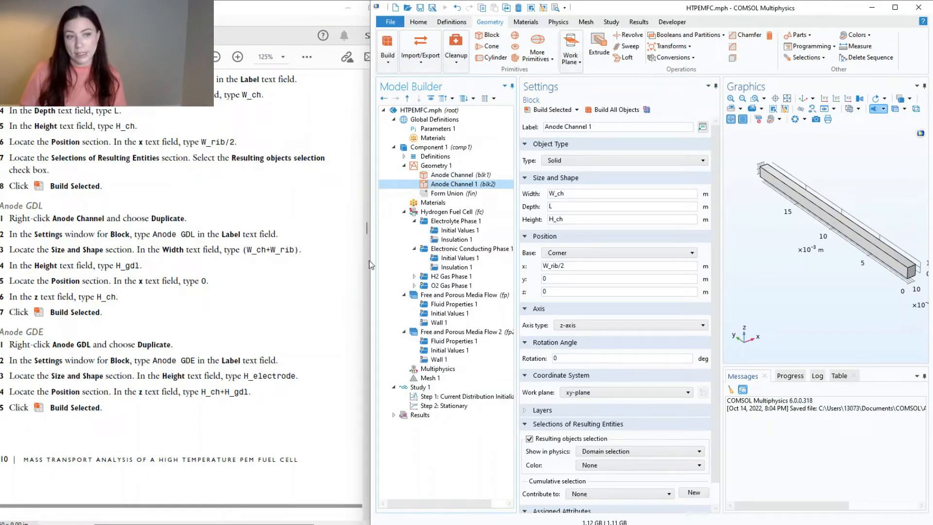
{"action": "left_click_drag", "start_coordinate": [591, 127], "coordinate": [564, 129]}
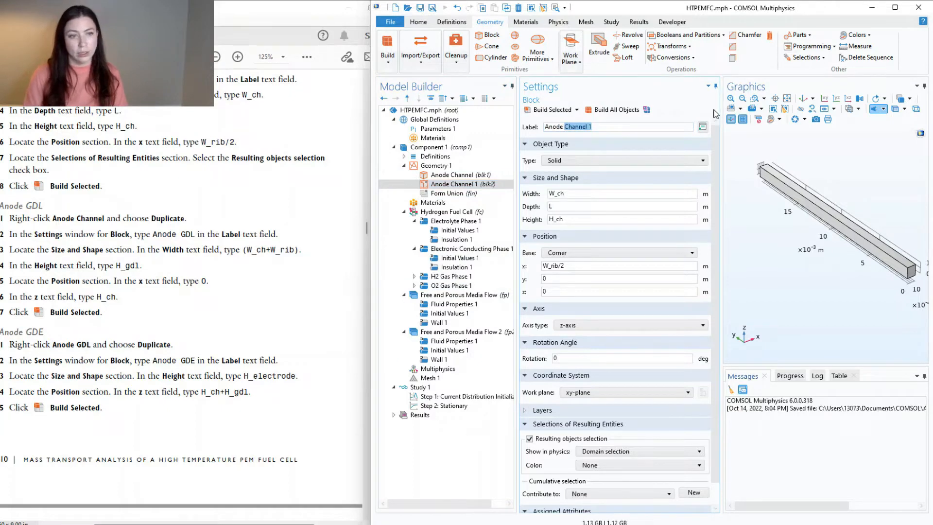
{"action": "type", "text": "GDL"}
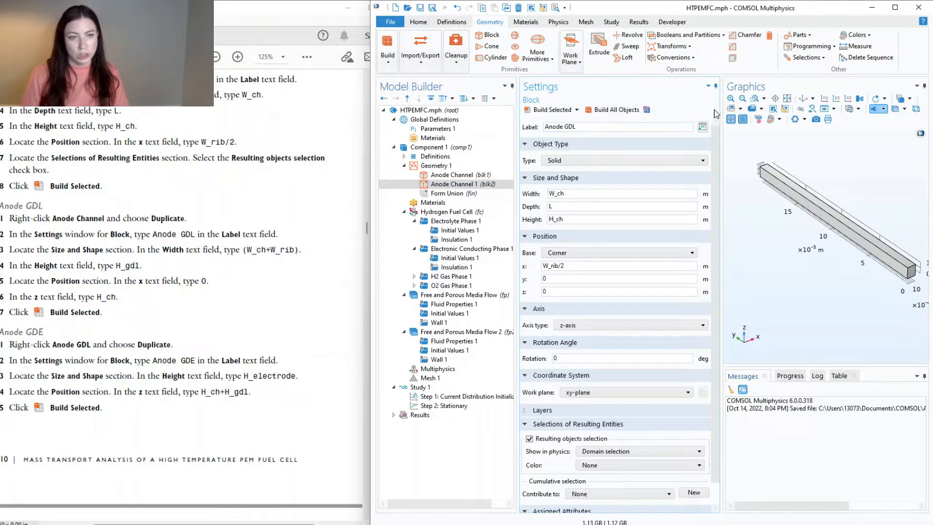
{"action": "left_click", "coordinate": [772, 257]}
- Set the Anode GDL block's width to W_ch+W_rib and its height to H_gdl
{"action": "left_click", "coordinate": [591, 193]}
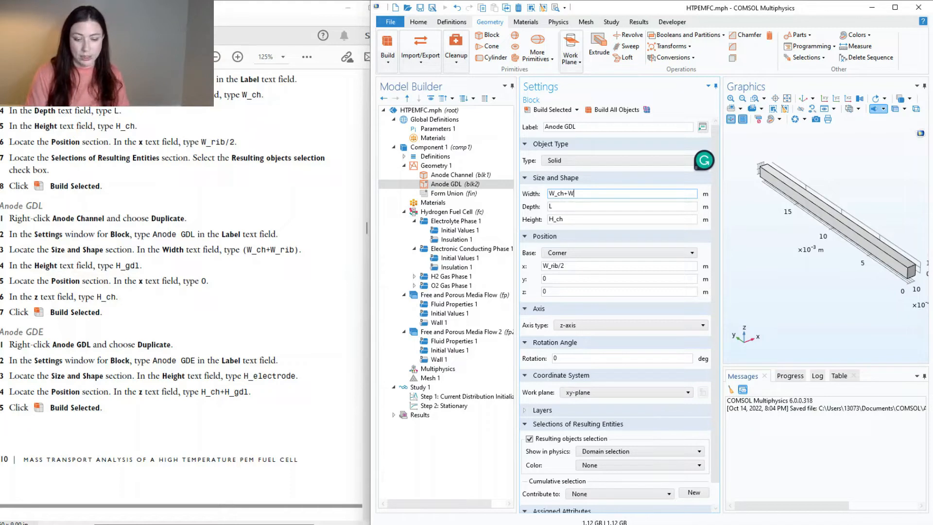
{"action": "type", "text": "+W_rib"}
{"action": "key", "text": "Return"}
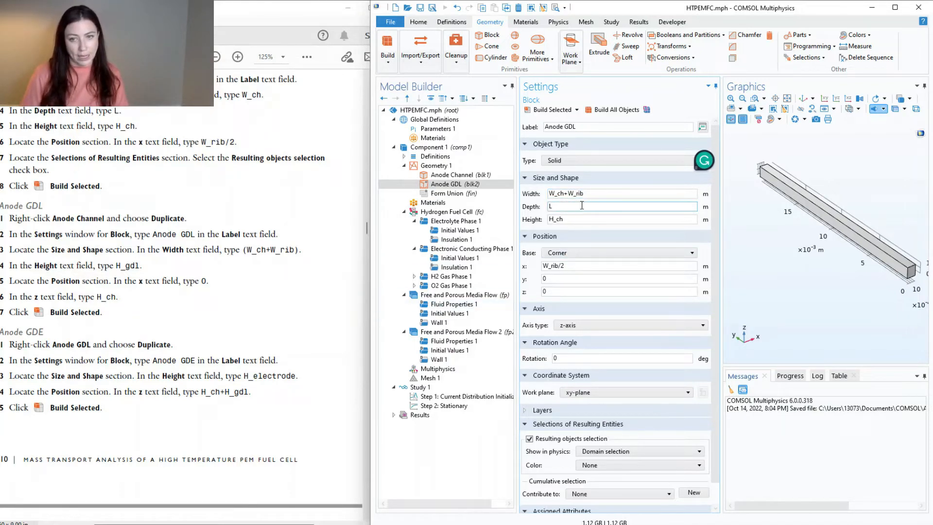
{"action": "left_click", "coordinate": [581, 221]}
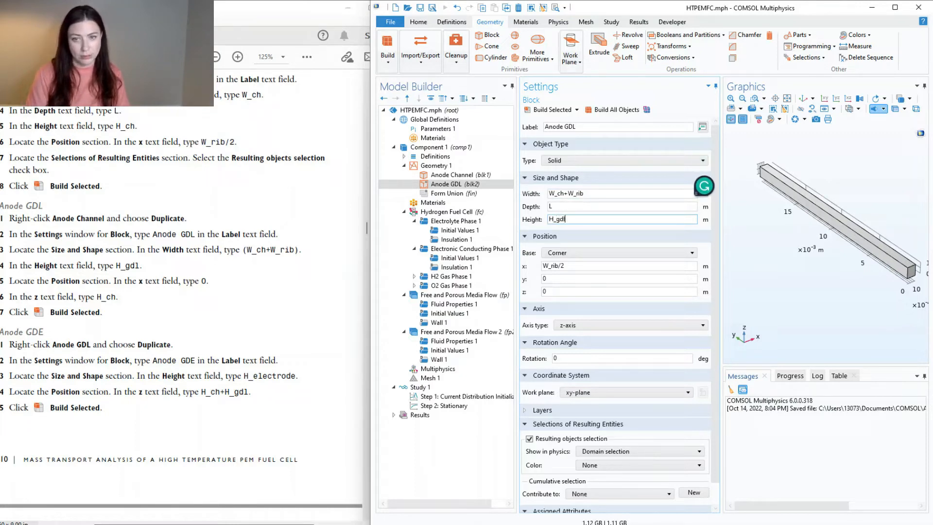
- Position the Anode GDL block at x = 0 and z = H_ch, and build it
{"action": "triple_click", "coordinate": [594, 266]}
{"action": "type", "text": "0"}
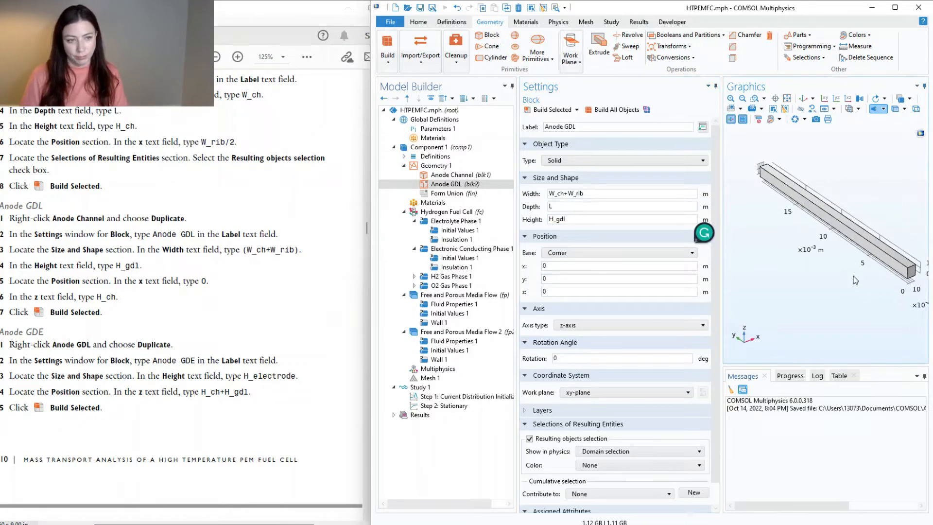
{"action": "triple_click", "coordinate": [578, 291]}
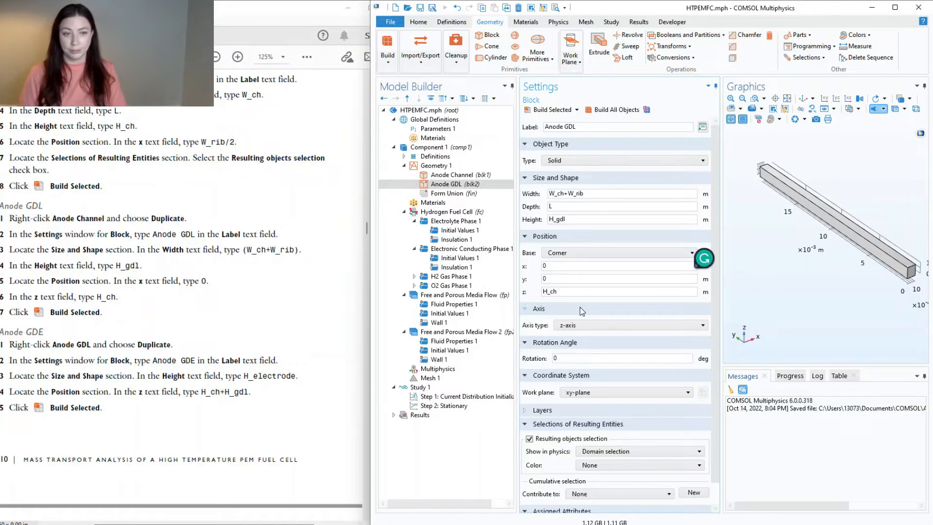
{"action": "left_click", "coordinate": [547, 110]}
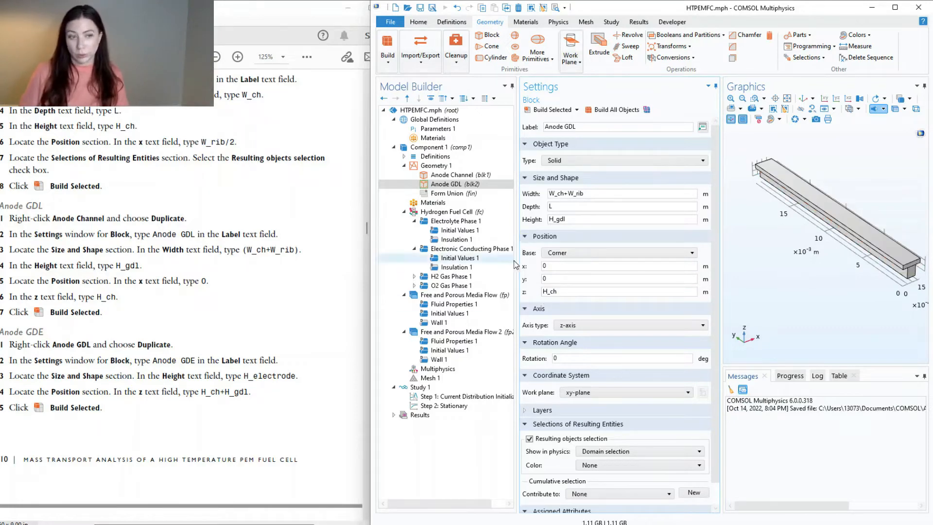
- Duplicate the Anode GDL block and label the copy Anode GDE
{"action": "right_click", "coordinate": [450, 187]}
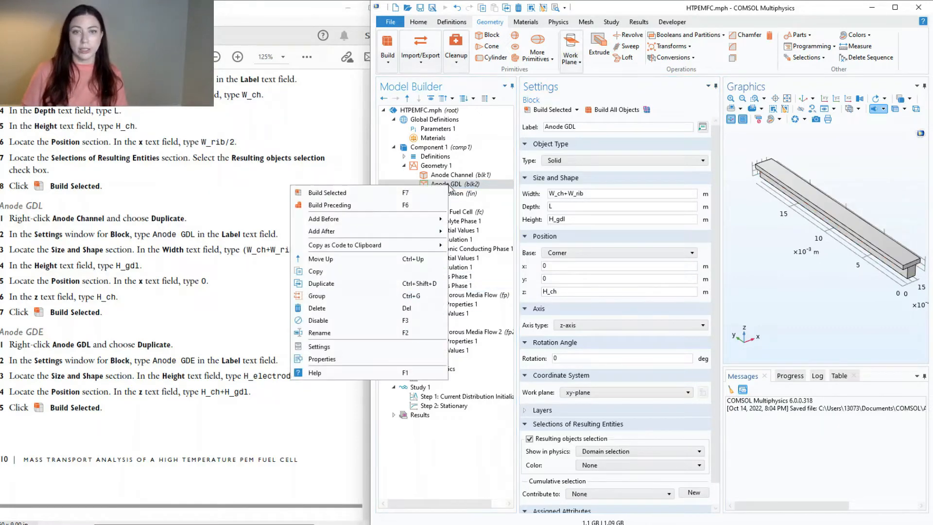
{"action": "left_click", "coordinate": [332, 285]}
{"action": "left_click", "coordinate": [606, 126]}
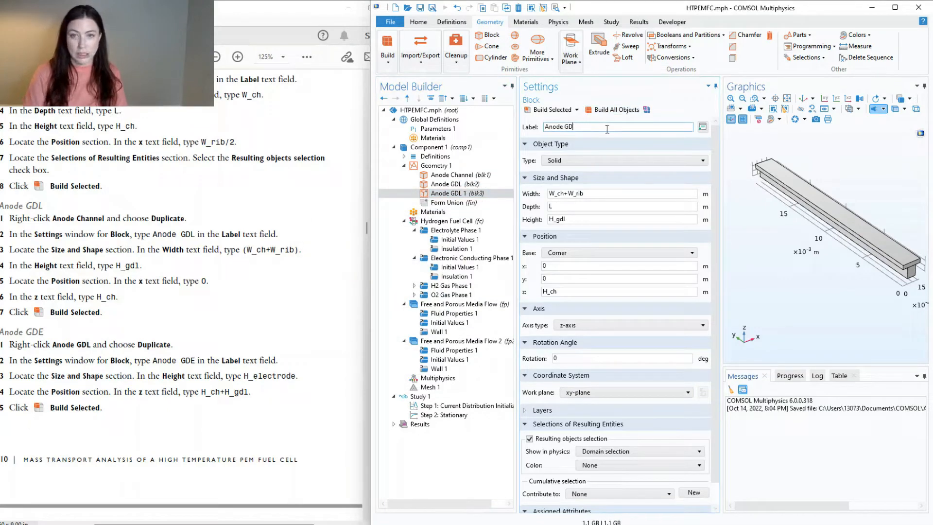
{"action": "type", "text": "E"}
{"action": "key", "text": "Return"}
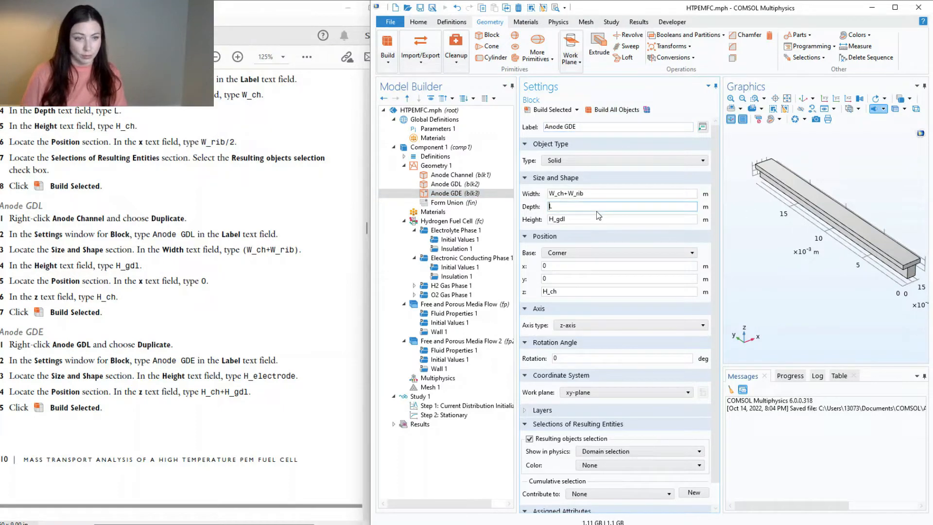
- Set the Anode GDE block's height to H_electrode
{"action": "left_click", "coordinate": [600, 197]}
{"action": "left_click", "coordinate": [550, 207]}
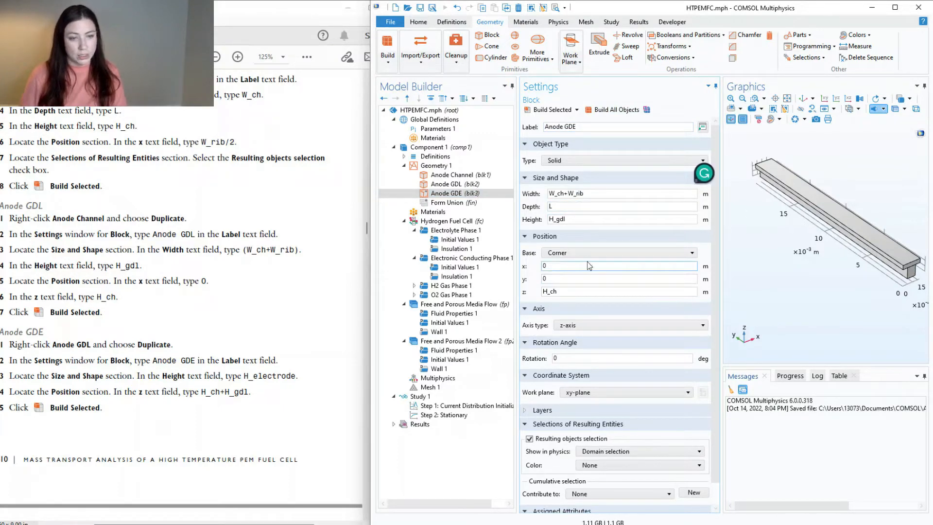
{"action": "left_click", "coordinate": [578, 219]}
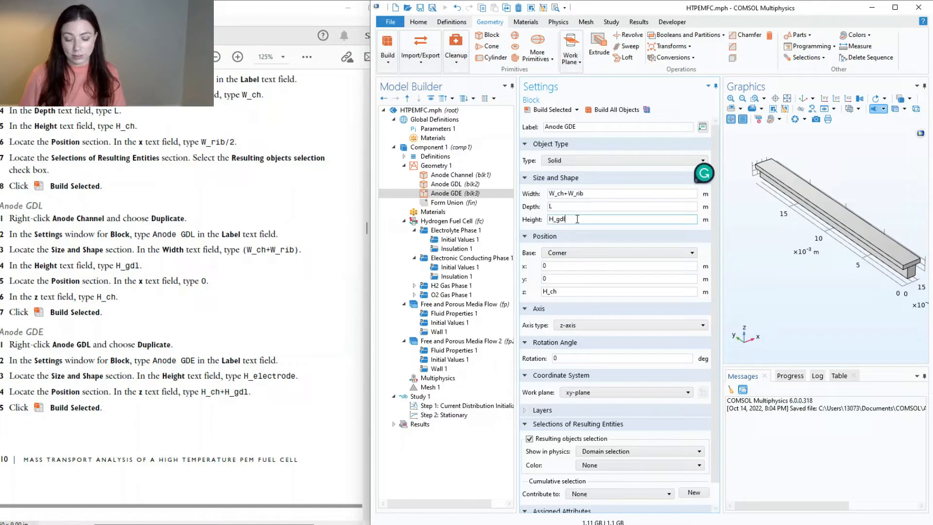
{"action": "key", "text": "BackSpace"}
{"action": "key", "text": "BackSpace"}
{"action": "key", "text": "BackSpace"}
{"action": "type", "text": "ele"}
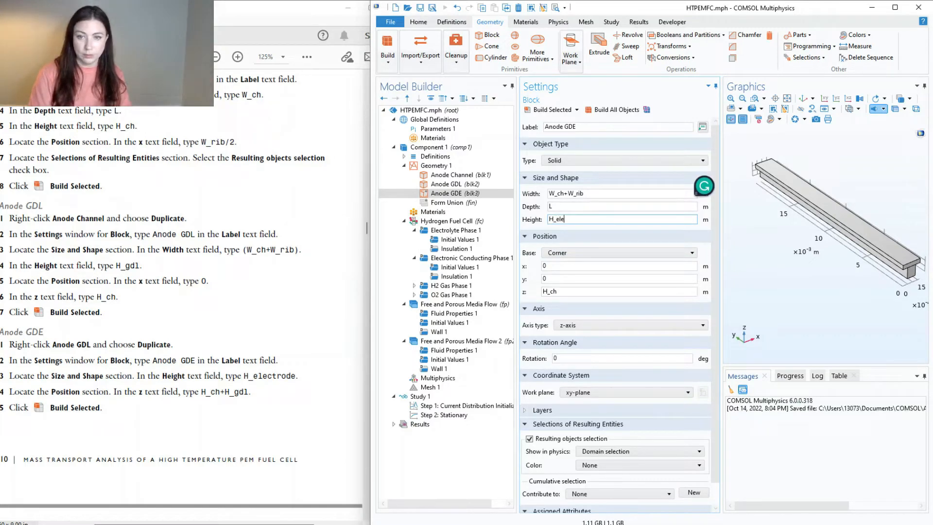
{"action": "type", "text": "ctrode"}
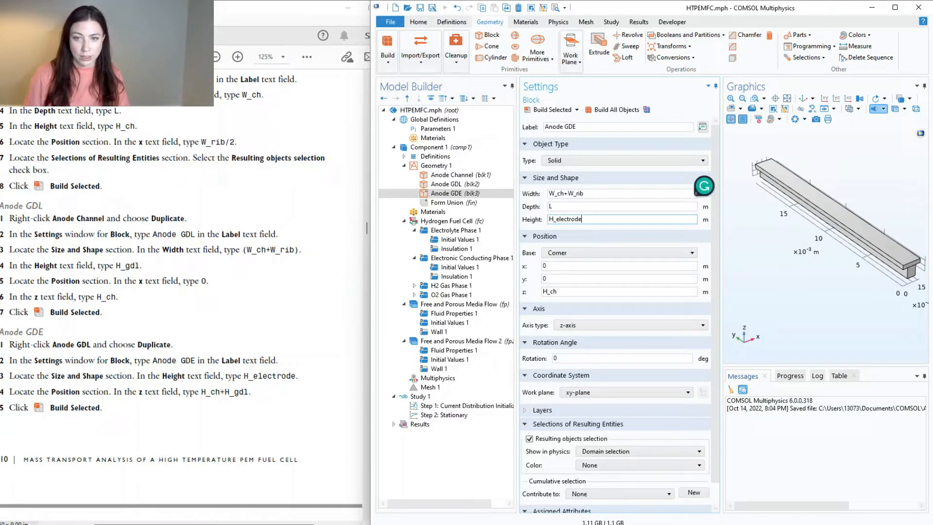
{"action": "key", "text": "Return"}
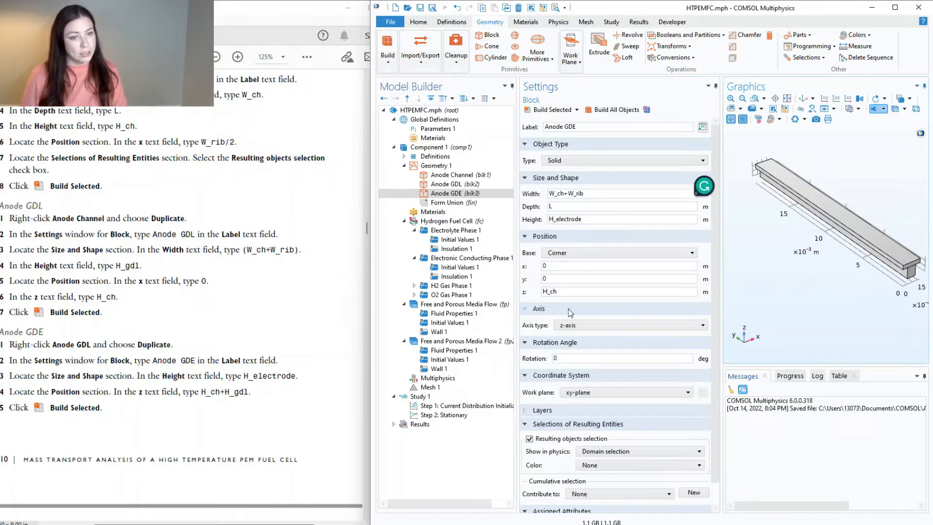
- Set the Anode GDE block's z position to H_ch+H_gdl, build it and inspect the thin layer up close
{"action": "left_click", "coordinate": [554, 291]}
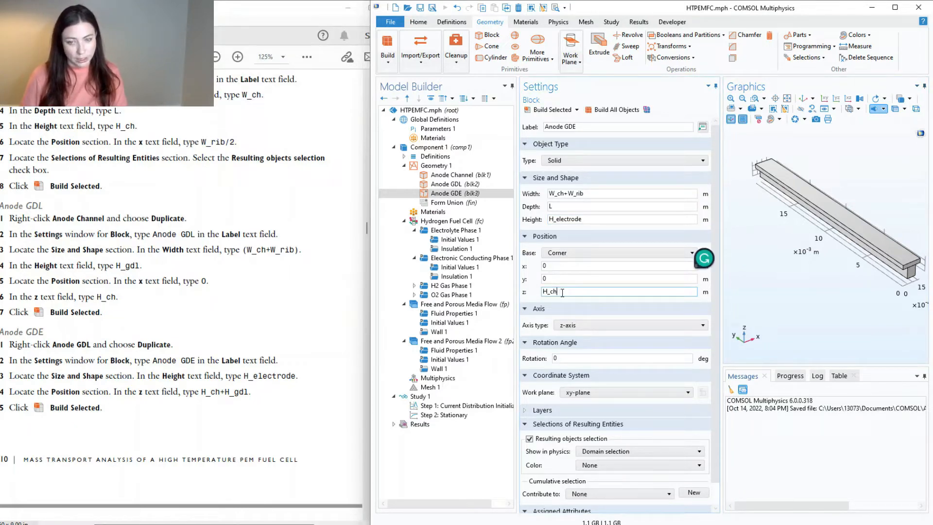
{"action": "type", "text": "+"}
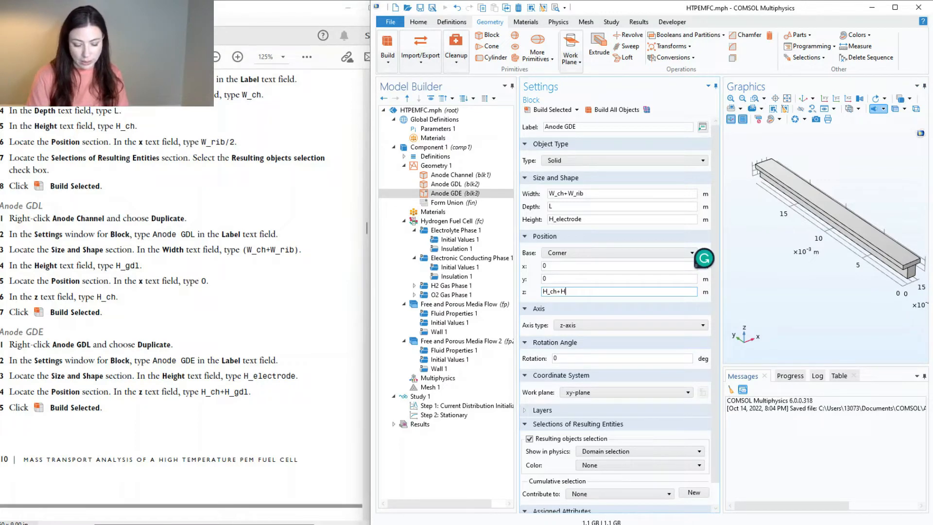
{"action": "type", "text": "H_gld"}
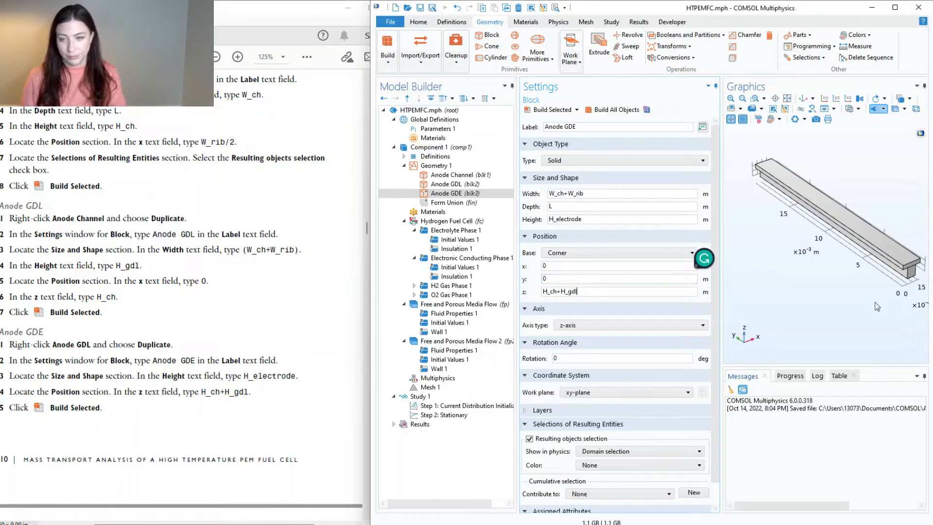
{"action": "left_click", "coordinate": [565, 114]}
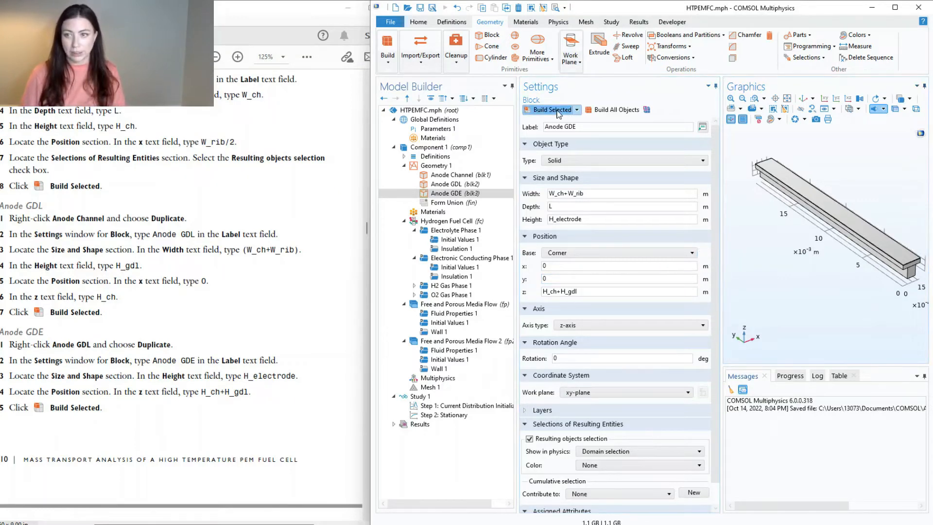
{"action": "scroll", "coordinate": [911, 267], "scroll_direction": "up", "scroll_amount": 5}
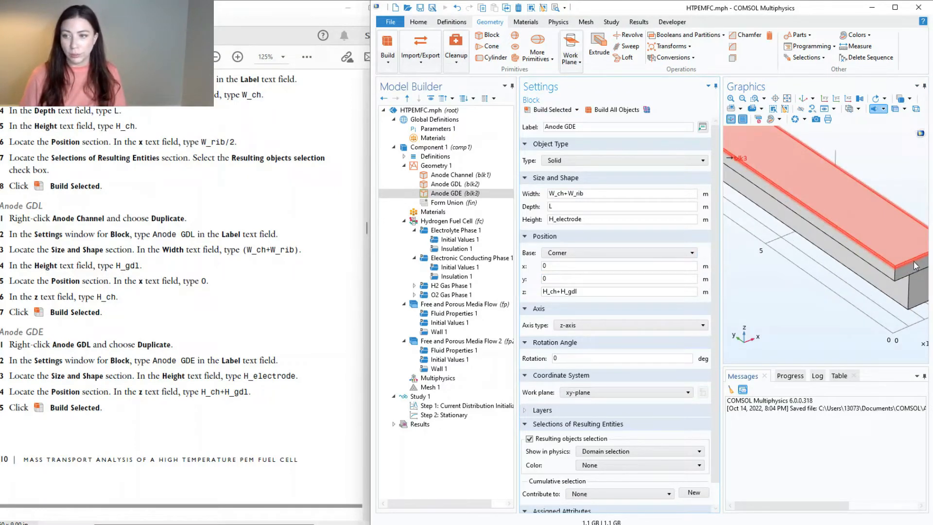
{"action": "scroll", "coordinate": [911, 267], "scroll_direction": "up", "scroll_amount": 4}
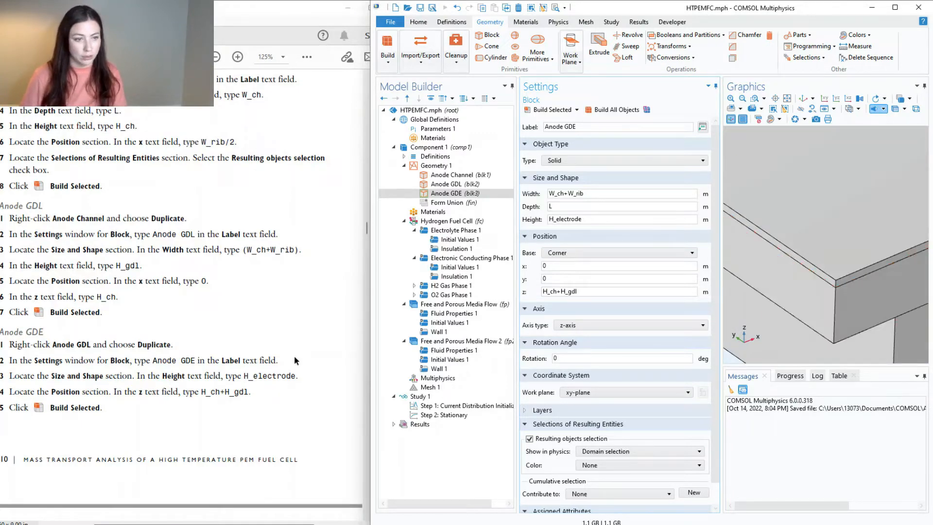
- Duplicate the Anode GDE block and label the copy Membrane
{"action": "scroll", "coordinate": [294, 356], "scroll_direction": "down", "scroll_amount": 10}
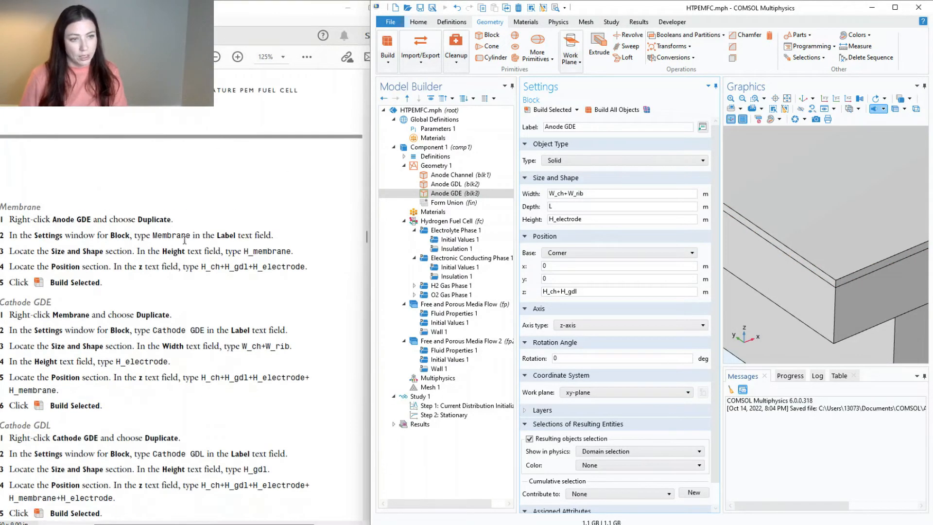
{"action": "left_click", "coordinate": [586, 127]}
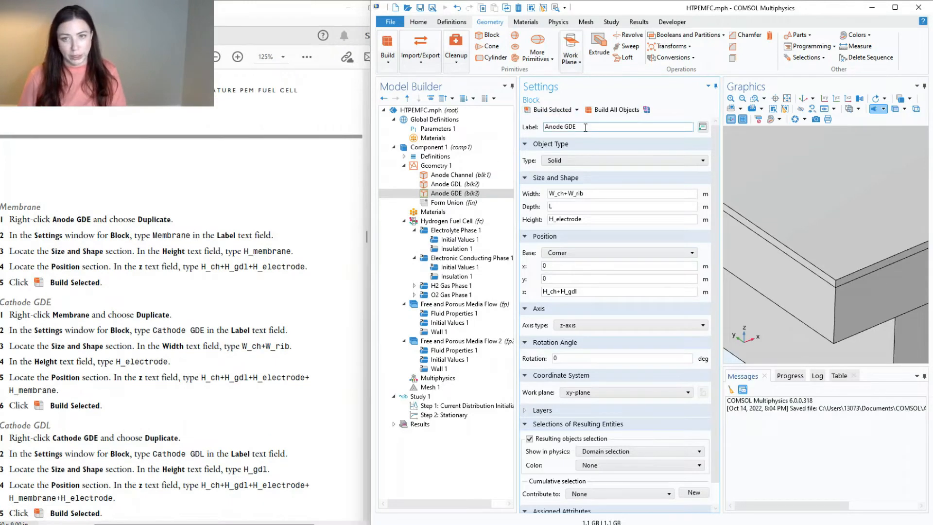
{"action": "triple_click", "coordinate": [585, 127]}
{"action": "left_click", "coordinate": [450, 194]}
{"action": "right_click", "coordinate": [449, 195]}
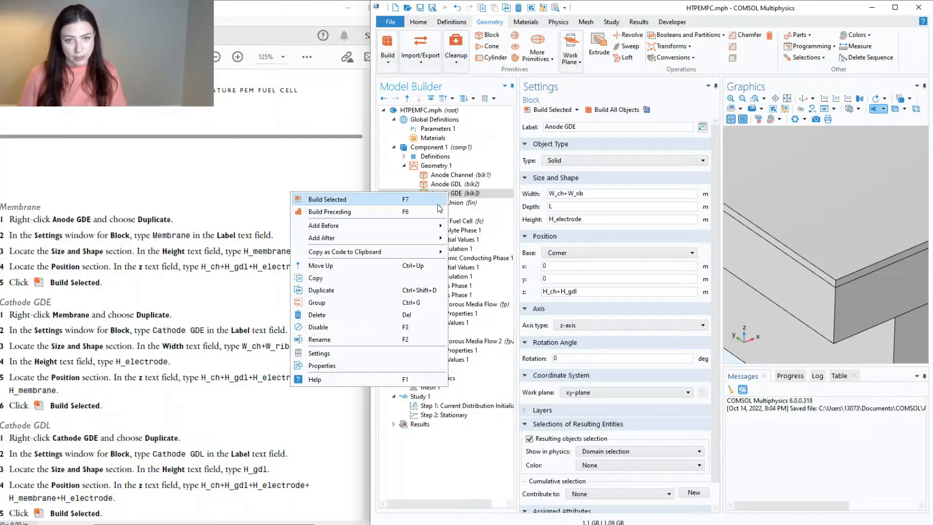
{"action": "left_click", "coordinate": [328, 290]}
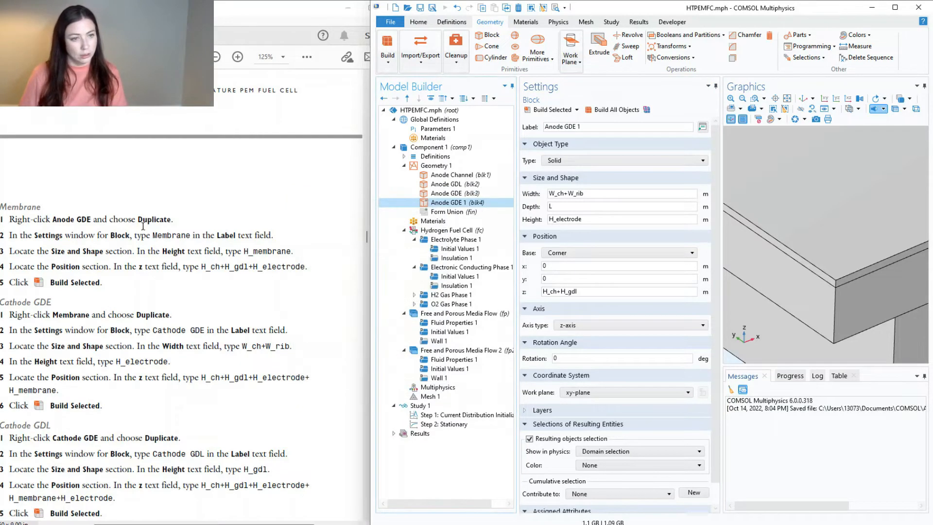
{"action": "triple_click", "coordinate": [595, 127]}
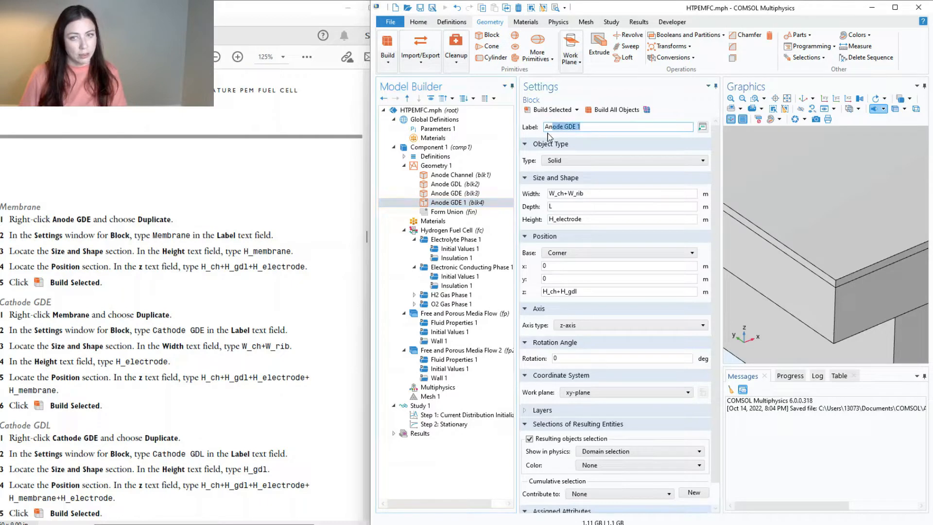
{"action": "type", "text": "Membrane"}
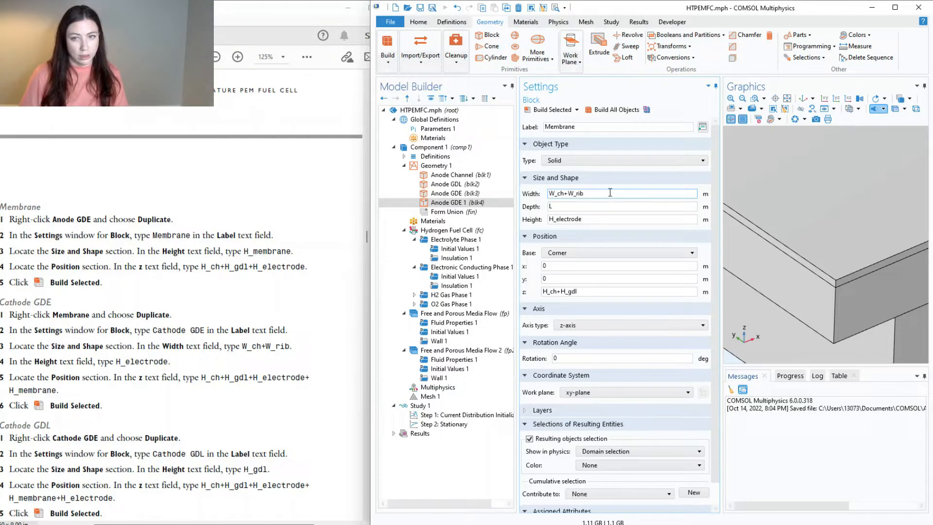
- Set the Membrane block's height to H_membrane and its z position to H_ch+H_gdl + H_electrode, and build it
{"action": "left_click_drag", "start_coordinate": [581, 220], "coordinate": [555, 222]}
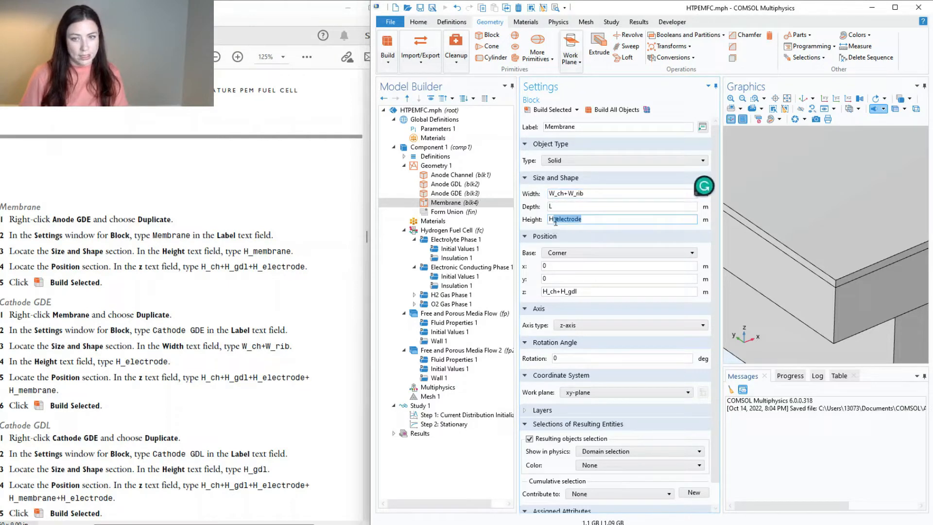
{"action": "type", "text": "membrane"}
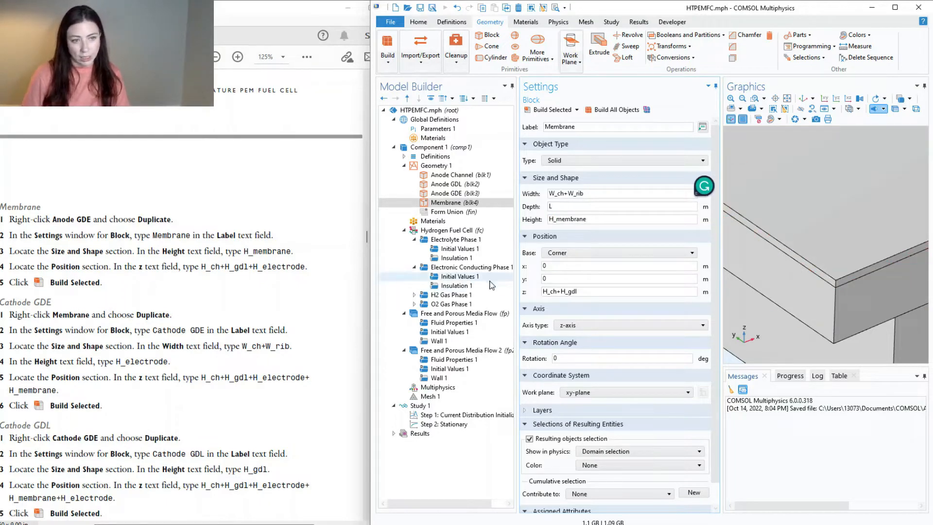
{"action": "left_click", "coordinate": [586, 292]}
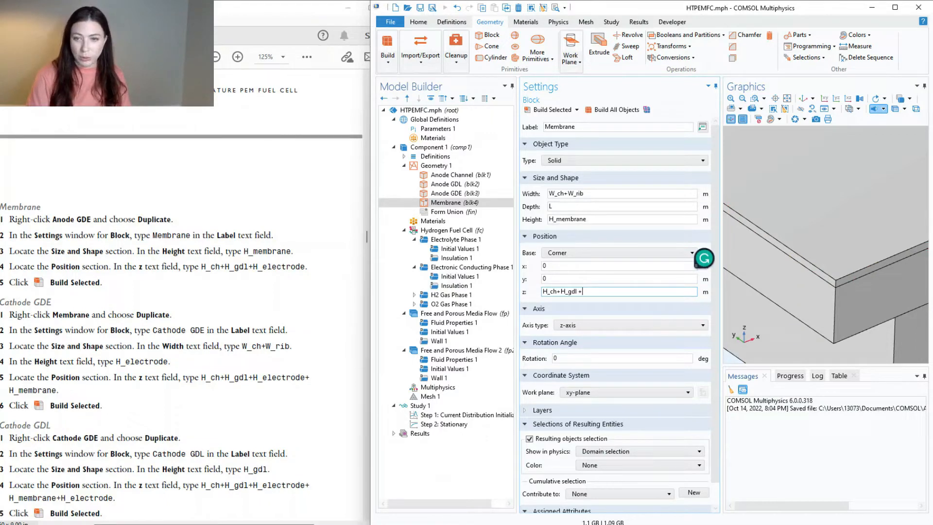
{"action": "type", "text": "+ H_electrode"}
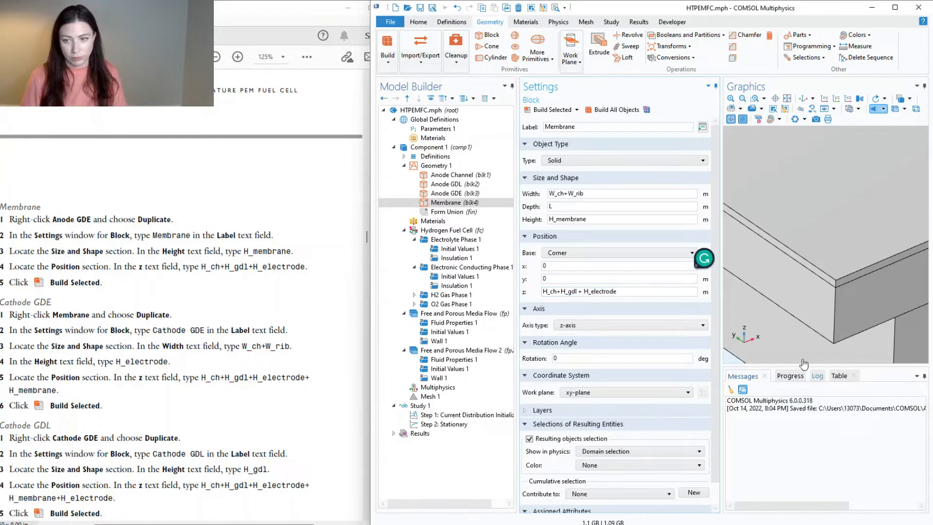
{"action": "left_click", "coordinate": [730, 447]}
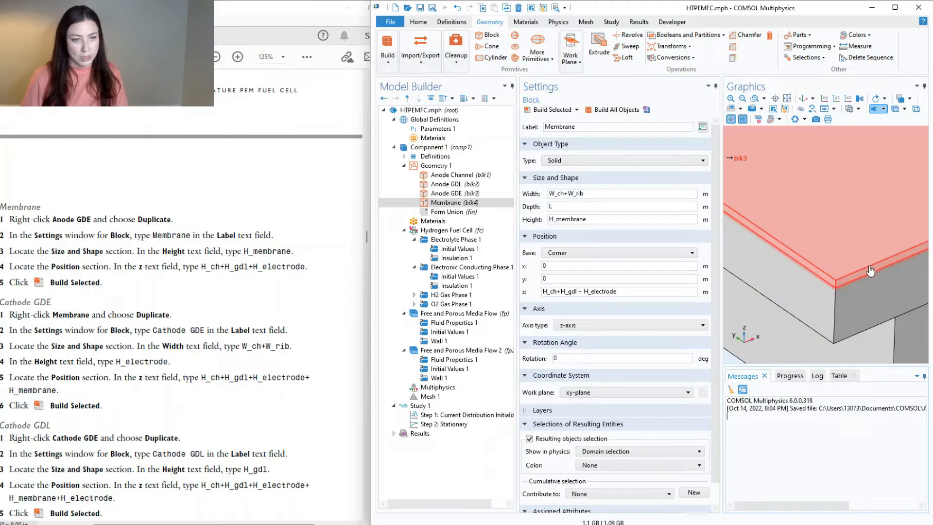
{"action": "left_click", "coordinate": [557, 110]}
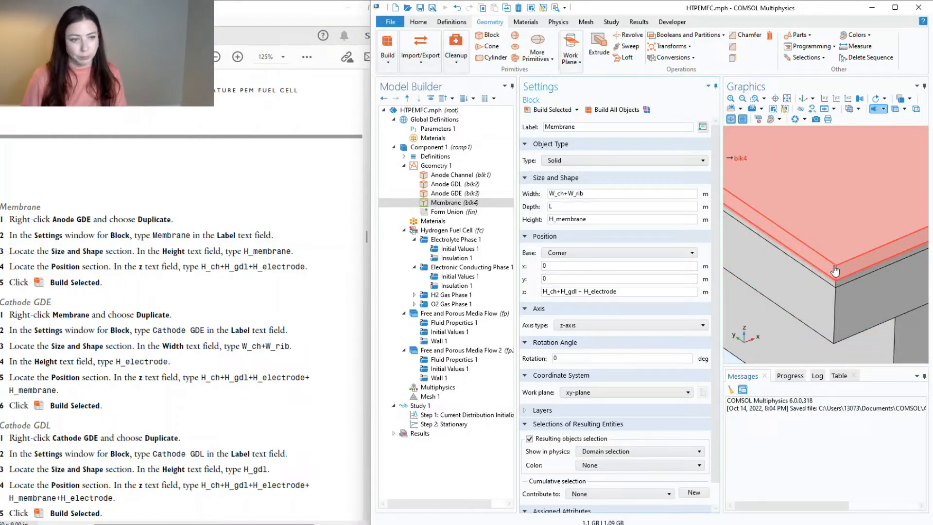
- Duplicate the Anode GDE block and enter Cathode GDE as the copy's label
{"action": "right_click", "coordinate": [449, 186]}
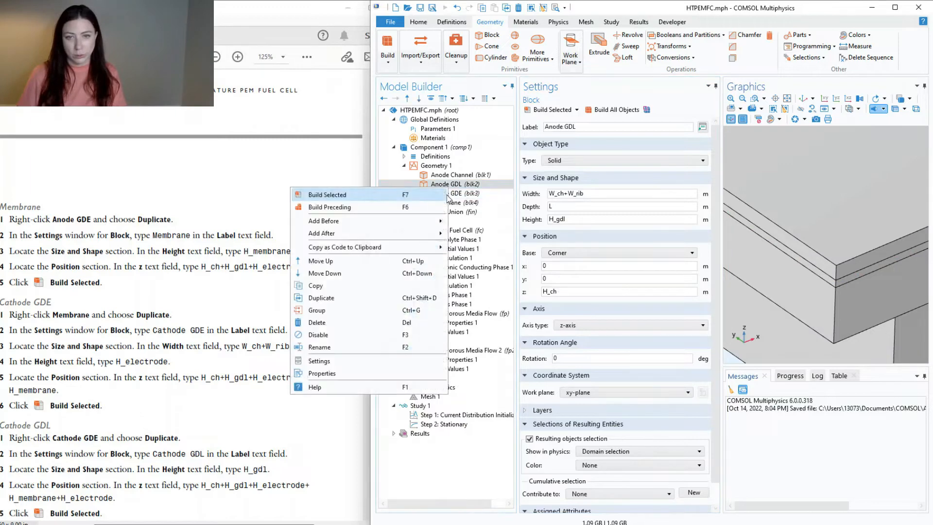
{"action": "left_click", "coordinate": [446, 194]}
{"action": "left_click", "coordinate": [452, 195]}
{"action": "right_click", "coordinate": [452, 195]}
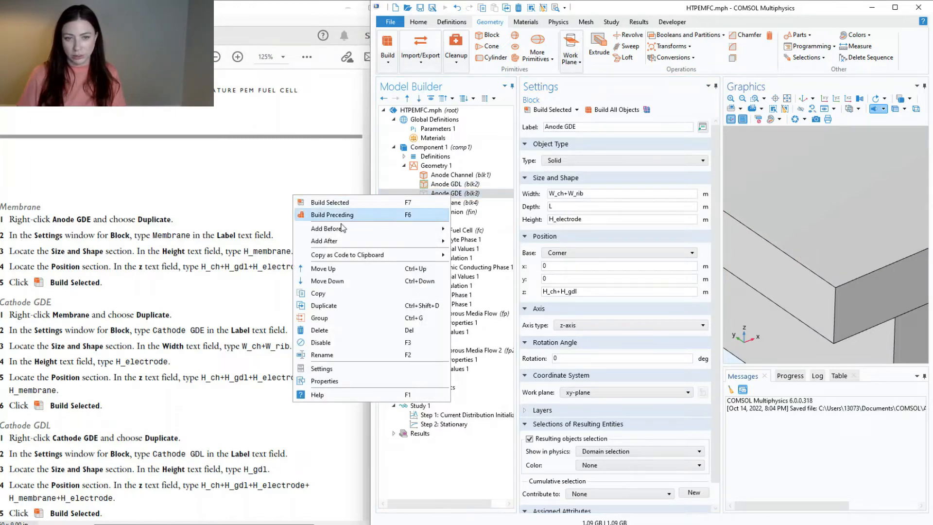
{"action": "left_click", "coordinate": [331, 305]}
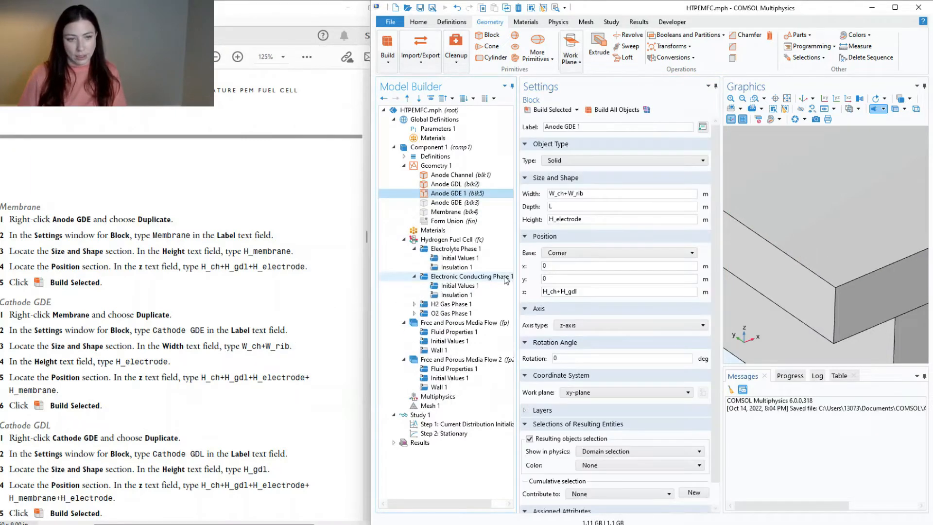
{"action": "triple_click", "coordinate": [569, 126]}
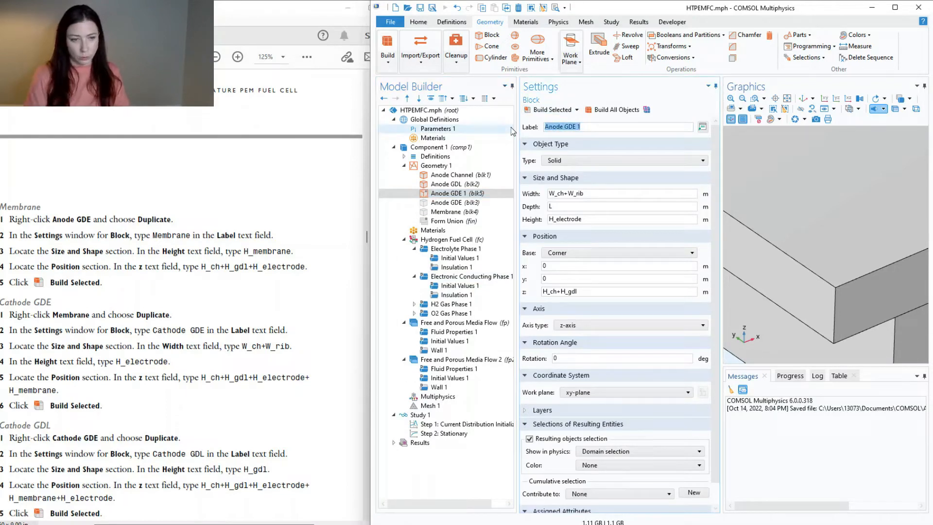
{"action": "type", "text": "Cath"}
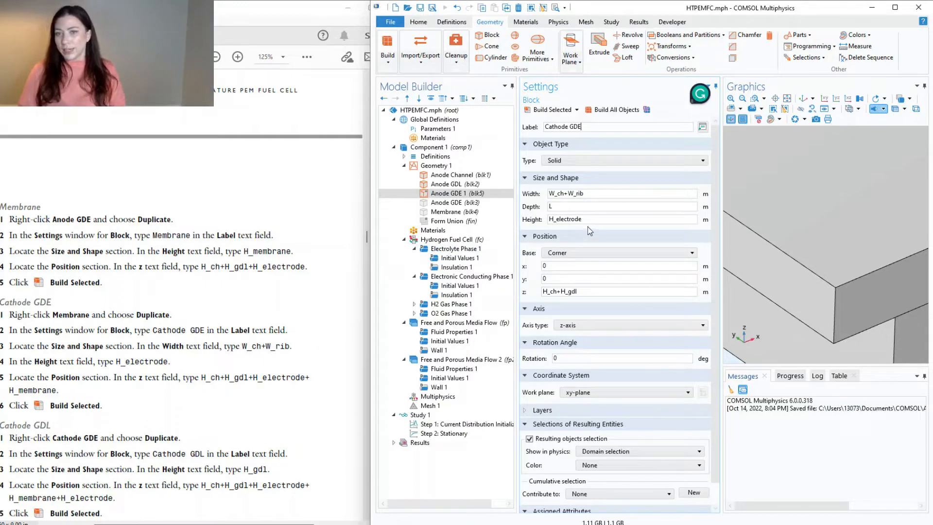
- Place the GDE copy at z position H_ch+H_gdl+H_electrode+H_membrane, build it and relabel it Cathode GDE
{"action": "left_click", "coordinate": [595, 291]}
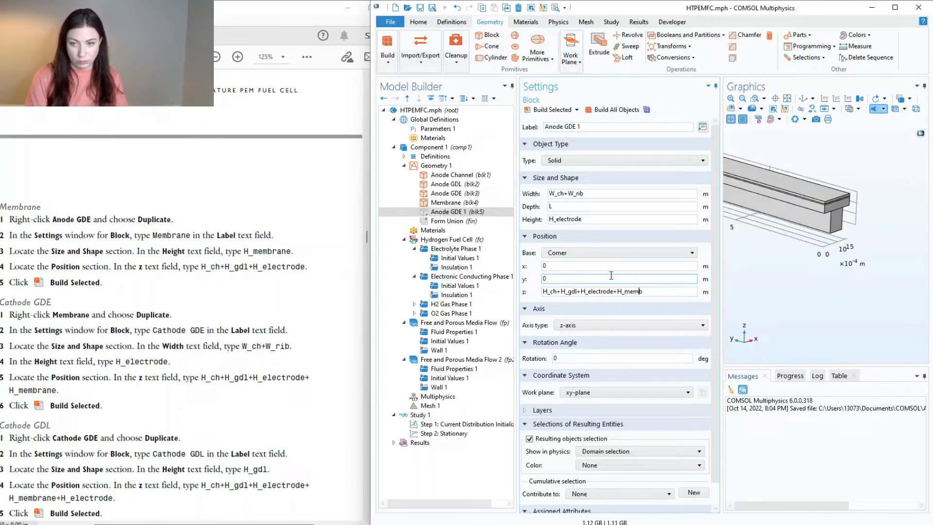
{"action": "left_click", "coordinate": [543, 110]}
{"action": "triple_click", "coordinate": [584, 127]}
{"action": "type", "text": "Cath"}
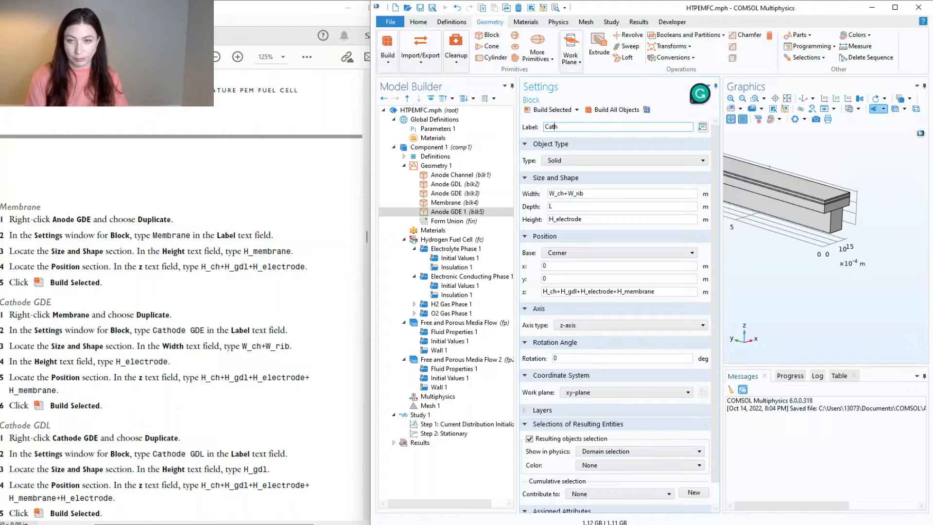
{"action": "key", "text": "Return"}
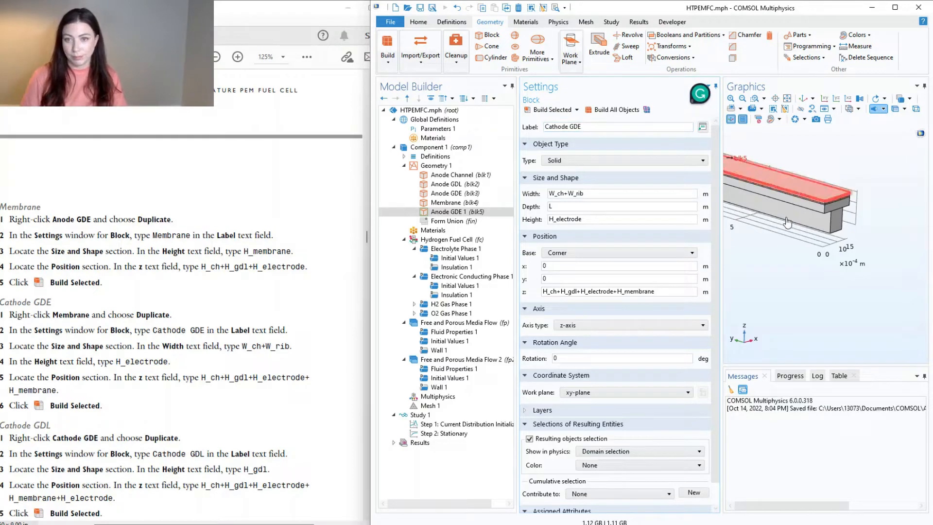
- Duplicate the Cathode GDE block, label the copy Cathode GDL and set its height to H_gdl
{"action": "right_click", "coordinate": [458, 212]}
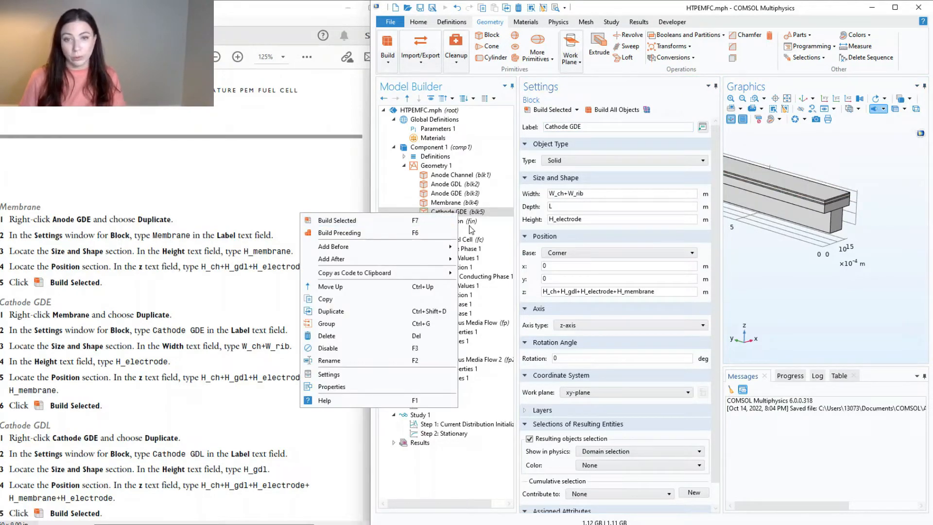
{"action": "left_click", "coordinate": [338, 311]}
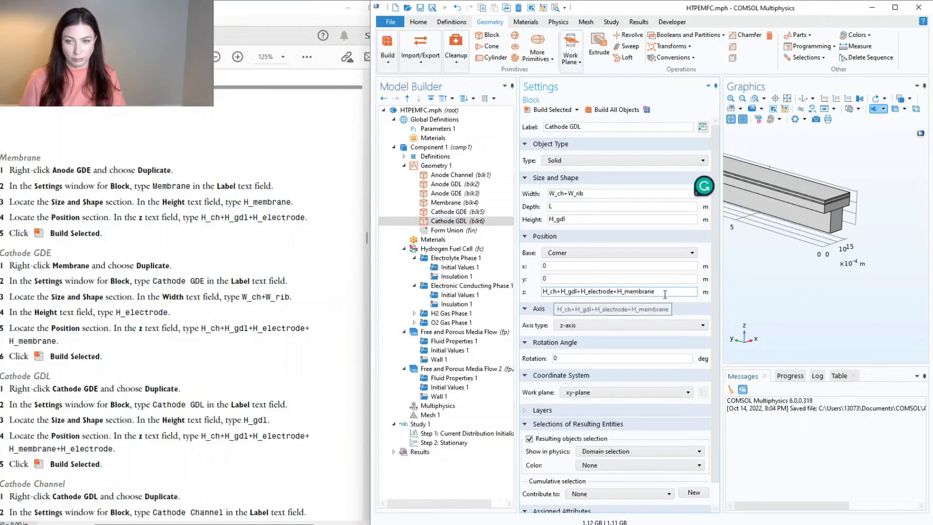
- Set the Cathode GDL block's z position to H_ch+H_gdl+2*H_electrode+H_membrane and build it
{"action": "left_click", "coordinate": [674, 292]}
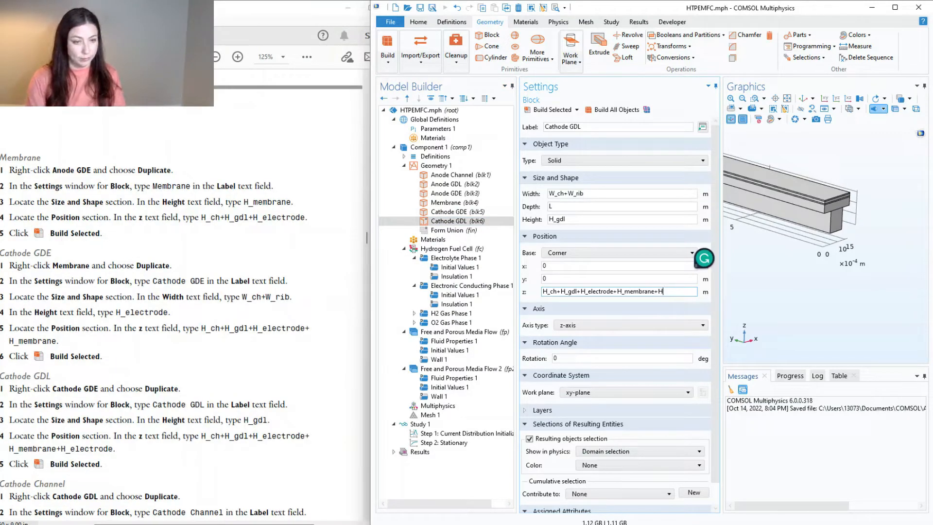
{"action": "key", "text": "BackSpace"}
{"action": "key", "text": "BackSpace"}
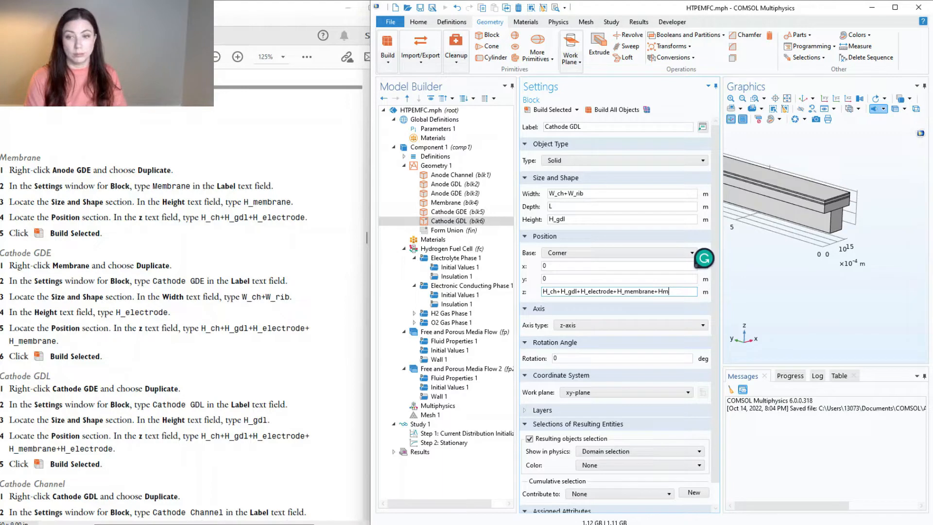
{"action": "type", "text": "_e"}
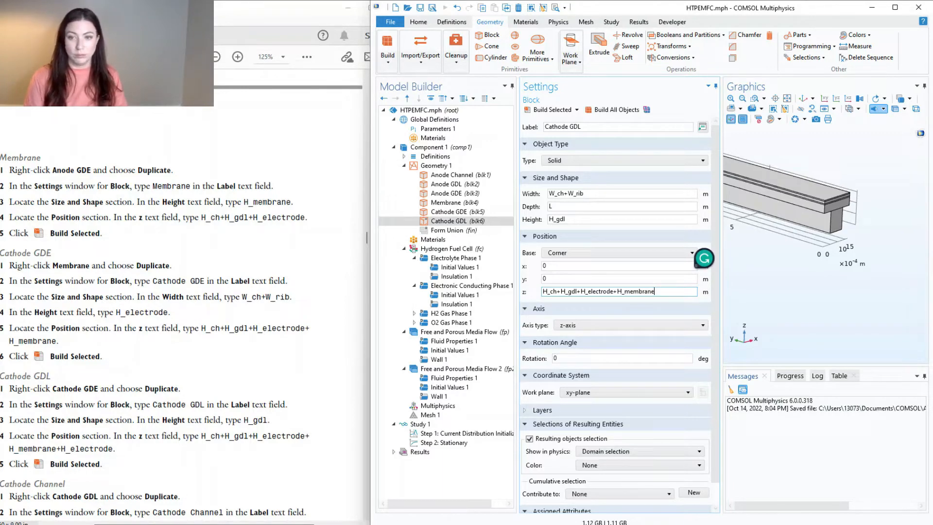
{"action": "left_click", "coordinate": [618, 281]}
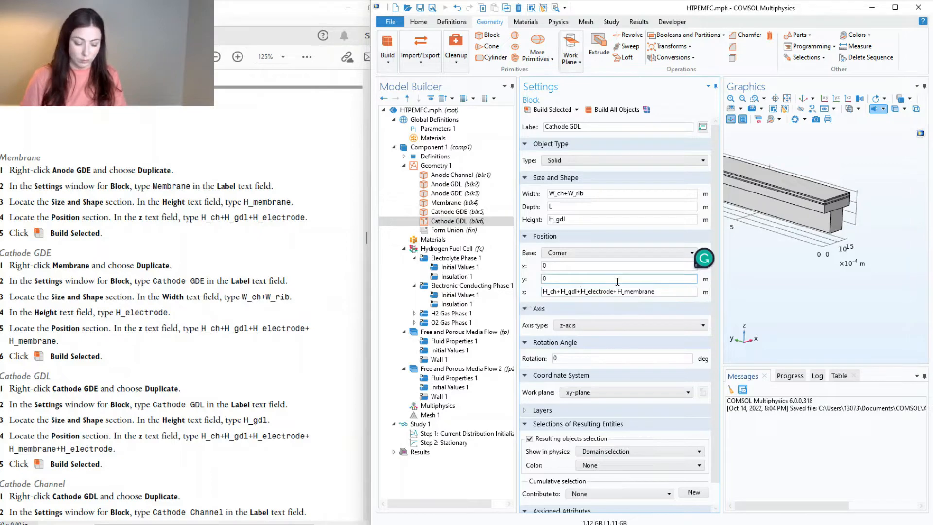
{"action": "left_click", "coordinate": [586, 291]}
{"action": "type", "text": "2*"}
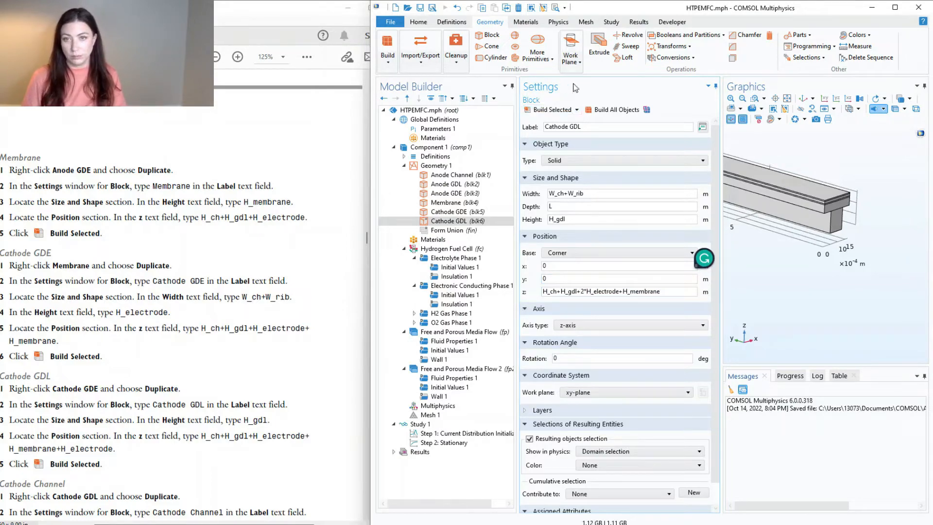
{"action": "left_click", "coordinate": [553, 111]}
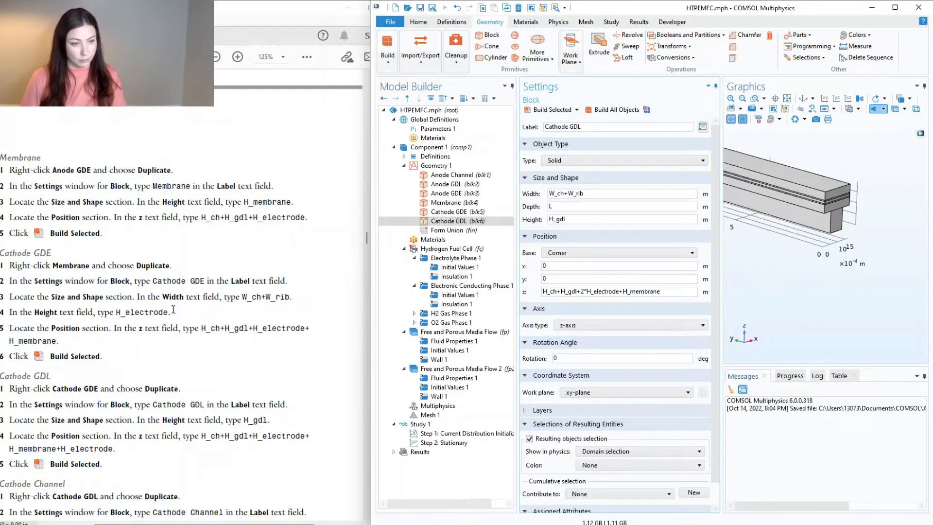
- Copy the Cathode GDL block's z position expression and duplicate the Anode Channel block
{"action": "scroll", "coordinate": [175, 313], "scroll_direction": "down", "scroll_amount": 1}
{"action": "scroll", "coordinate": [175, 313], "scroll_direction": "down", "scroll_amount": 5}
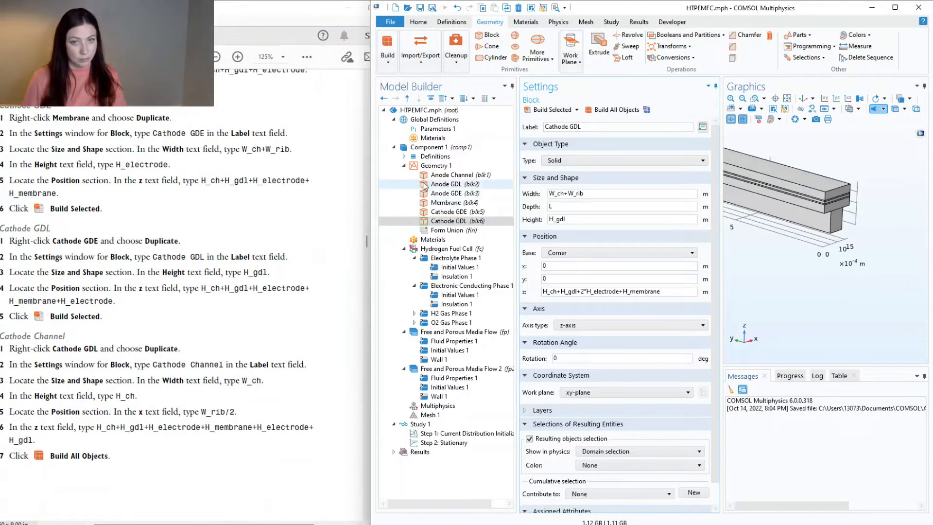
{"action": "left_click", "coordinate": [460, 221]}
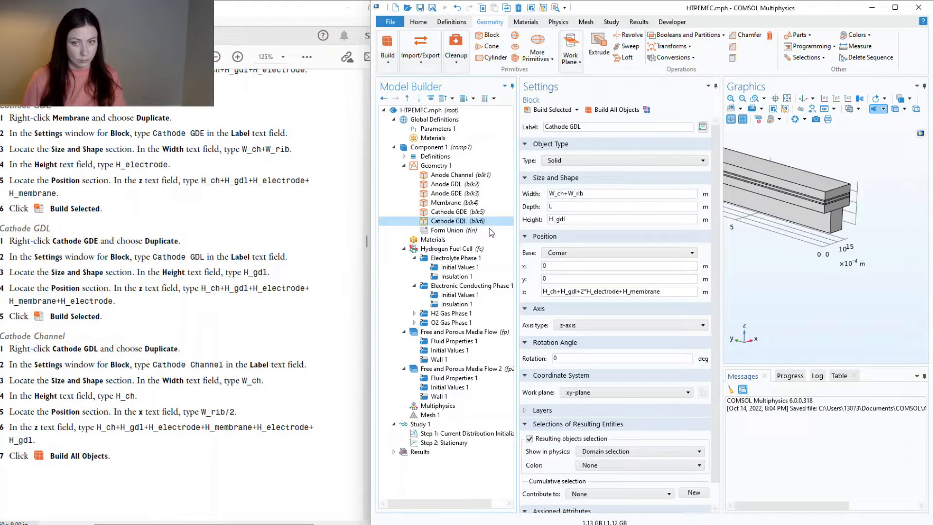
{"action": "triple_click", "coordinate": [676, 292]}
{"action": "key", "text": "ctrl+c"}
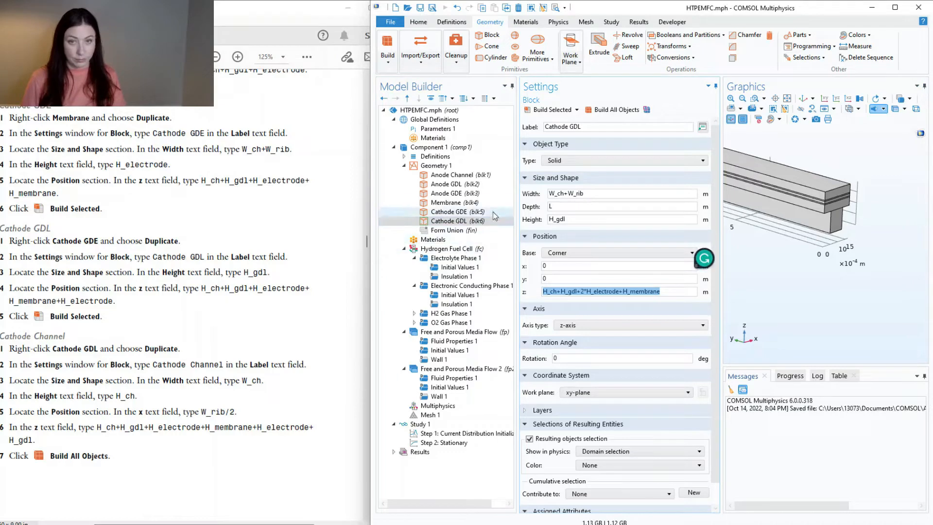
{"action": "right_click", "coordinate": [458, 176]}
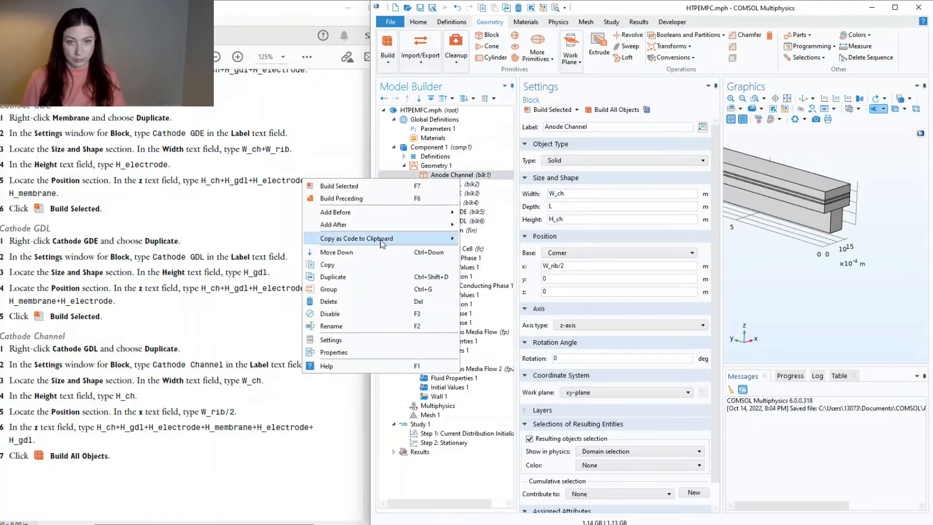
{"action": "left_click", "coordinate": [384, 276]}
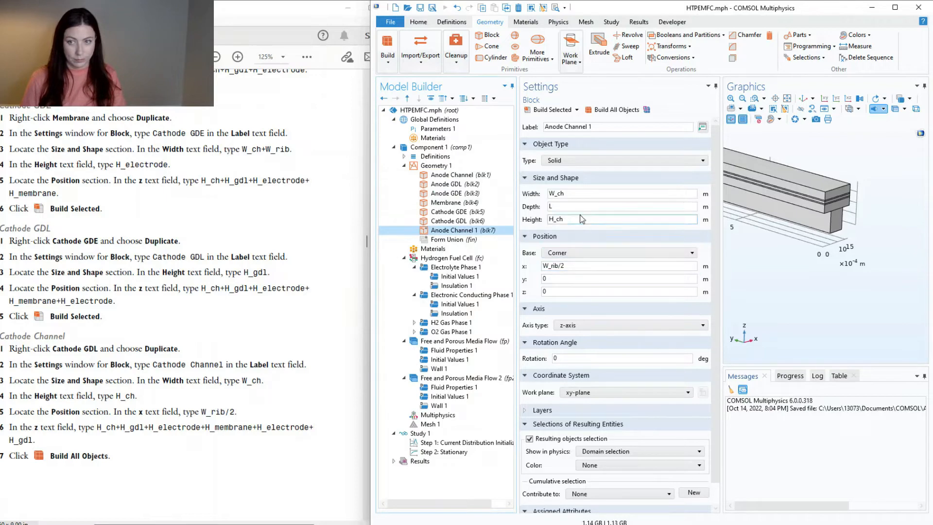
- Label the channel copy Cathode Channel, set its z position to H_ch+2*H_gdl+2*H_electrode+H_membrane and build it
{"action": "left_click_drag", "start_coordinate": [575, 292], "coordinate": [535, 294]}
{"action": "key", "text": "ctrl+v"}
{"action": "left_click", "coordinate": [652, 278]}
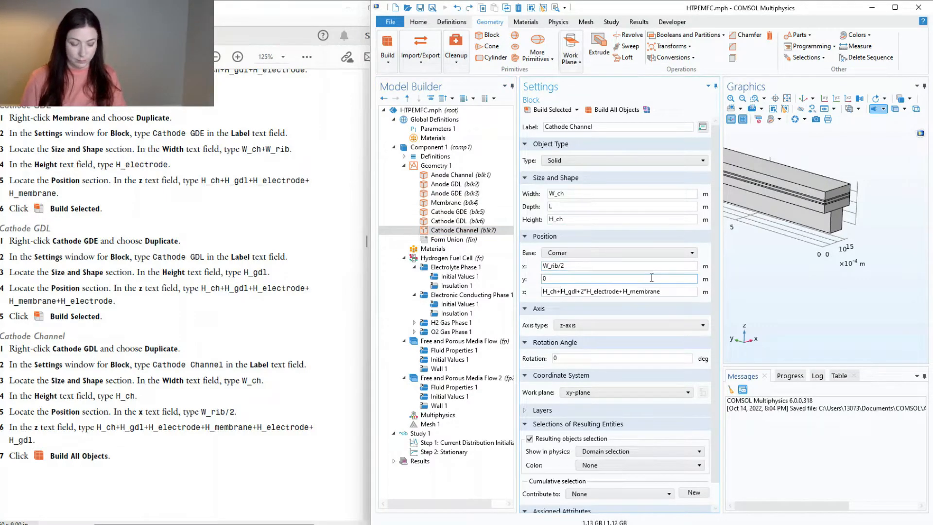
{"action": "type", "text": "2*"}
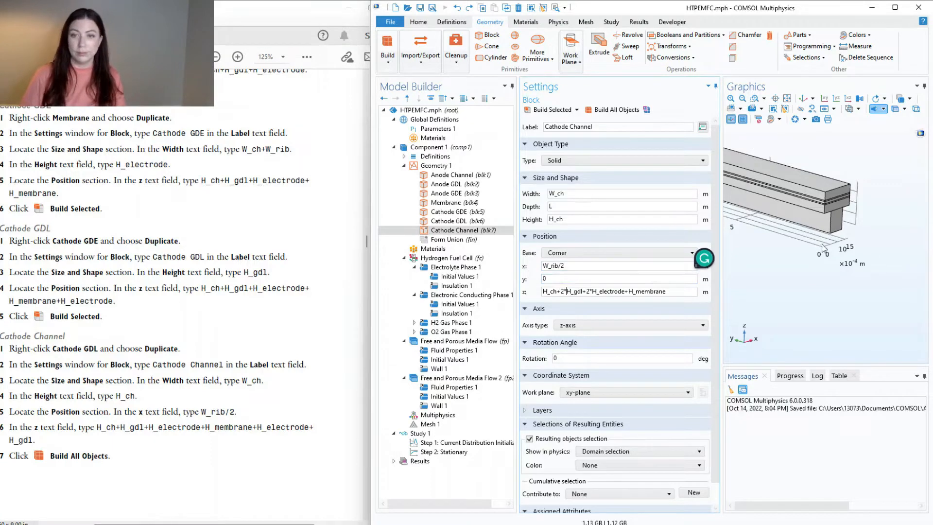
{"action": "left_click", "coordinate": [552, 110]}
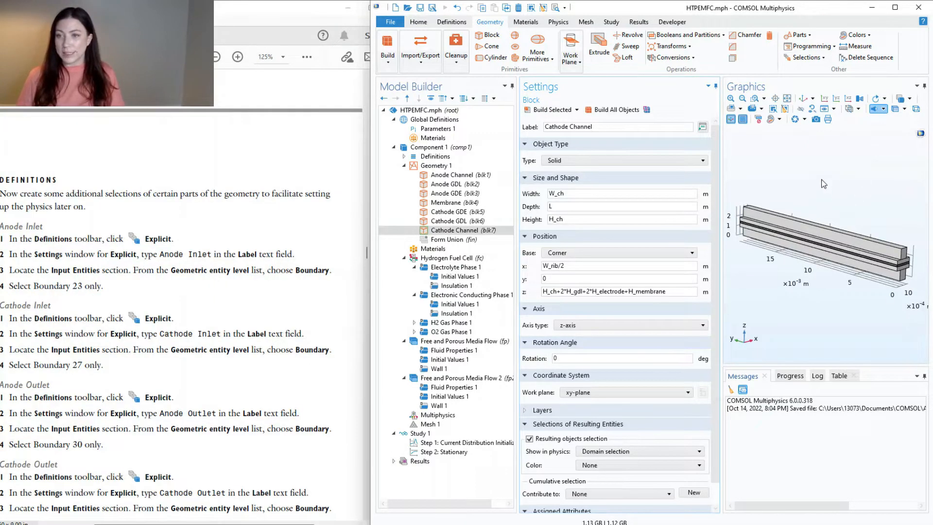
- Inspect the complete block stack and read the tutorial's Definitions section on the inlet, outlet and compartment selections
{"action": "left_click_drag", "start_coordinate": [897, 326], "coordinate": [873, 321]}
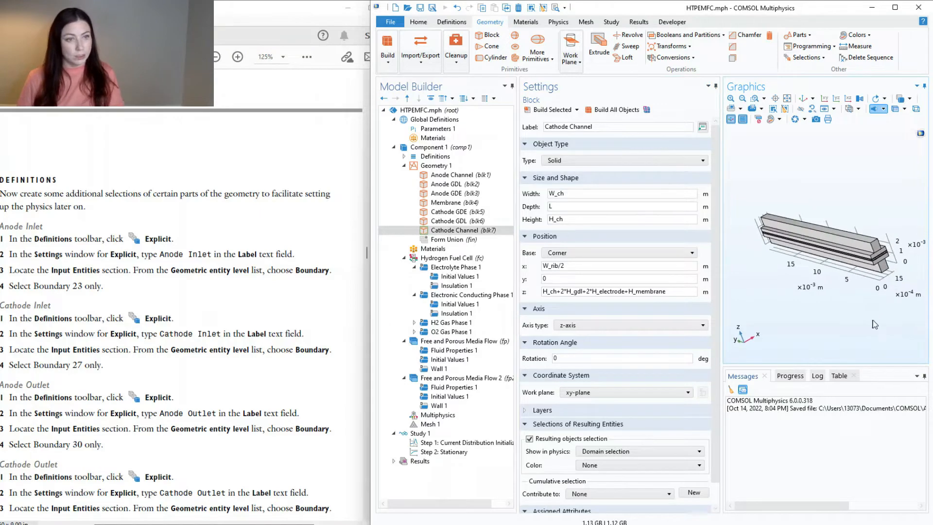
{"action": "scroll", "coordinate": [177, 270], "scroll_direction": "down", "scroll_amount": 2}
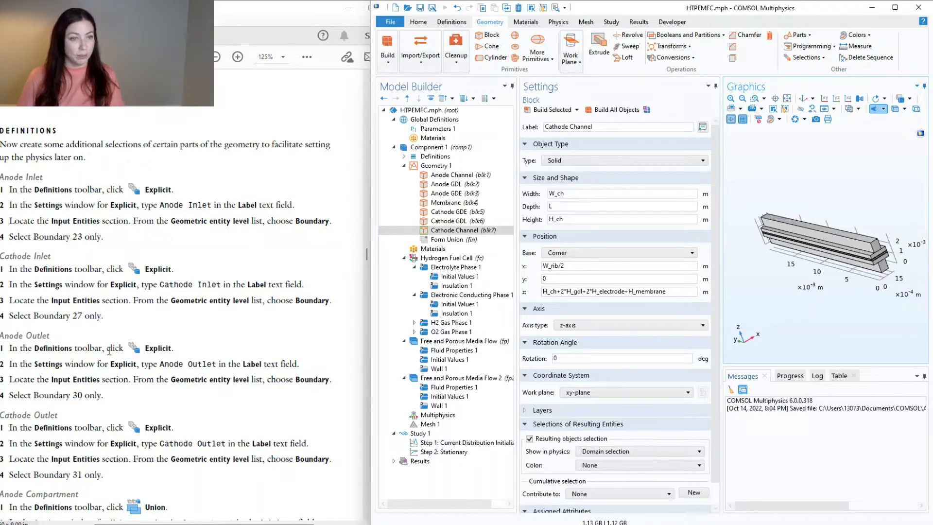
{"action": "scroll", "coordinate": [44, 428], "scroll_direction": "down", "scroll_amount": 2}
{"action": "left_click", "coordinate": [56, 426]}
{"action": "scroll", "coordinate": [238, 421], "scroll_direction": "down", "scroll_amount": 10}
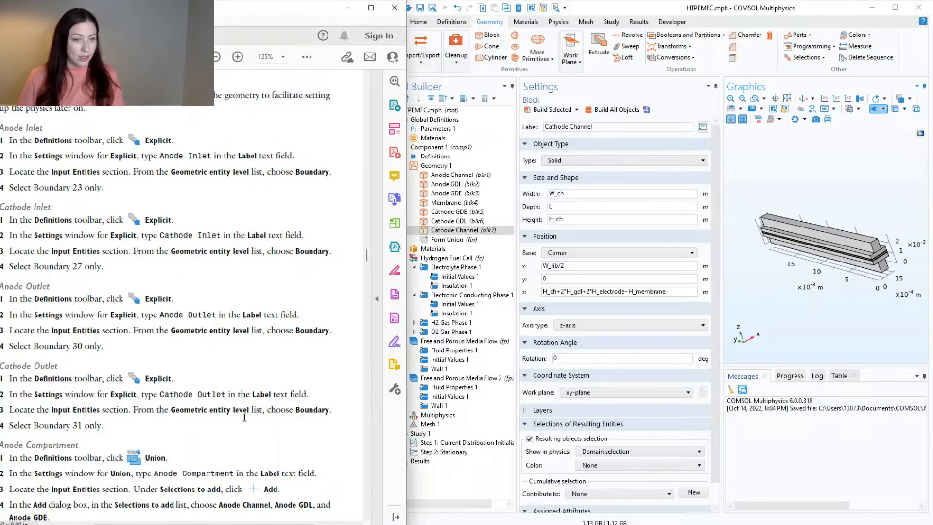
{"action": "scroll", "coordinate": [239, 421], "scroll_direction": "up", "scroll_amount": 1}
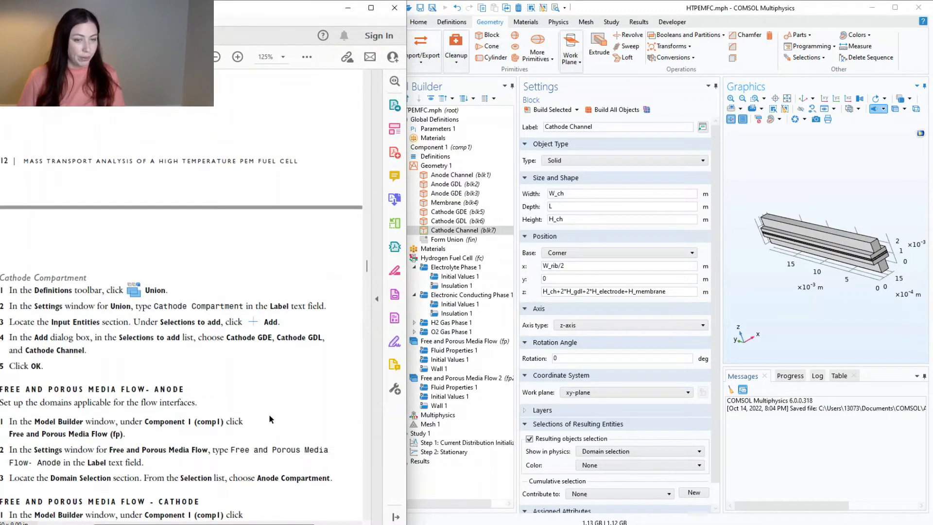
{"action": "scroll", "coordinate": [368, 274], "scroll_direction": "up", "scroll_amount": 15}
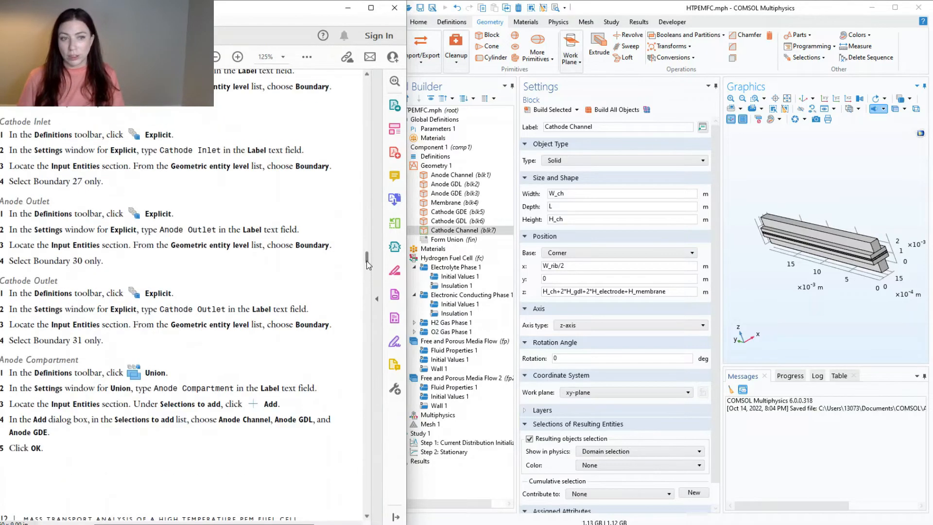
- Create an explicit selection labelled Anode Inlet and set its geometric entity level to Boundary
{"action": "scroll", "coordinate": [269, 309], "scroll_direction": "up", "scroll_amount": 2}
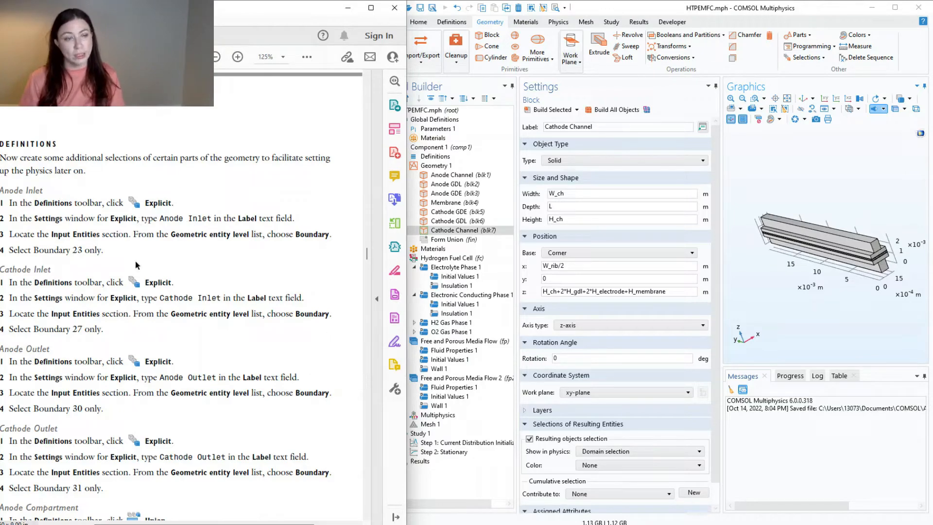
{"action": "left_click", "coordinate": [464, 29]}
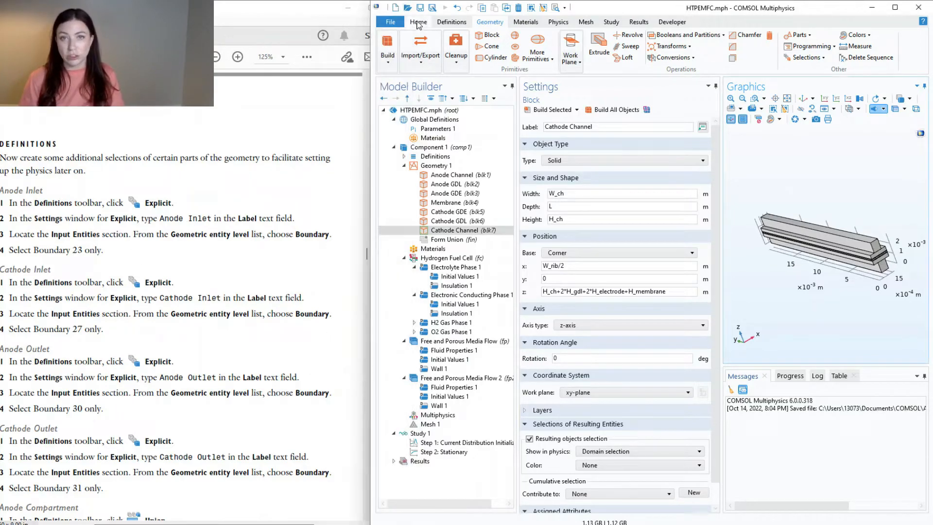
{"action": "left_click", "coordinate": [452, 22]}
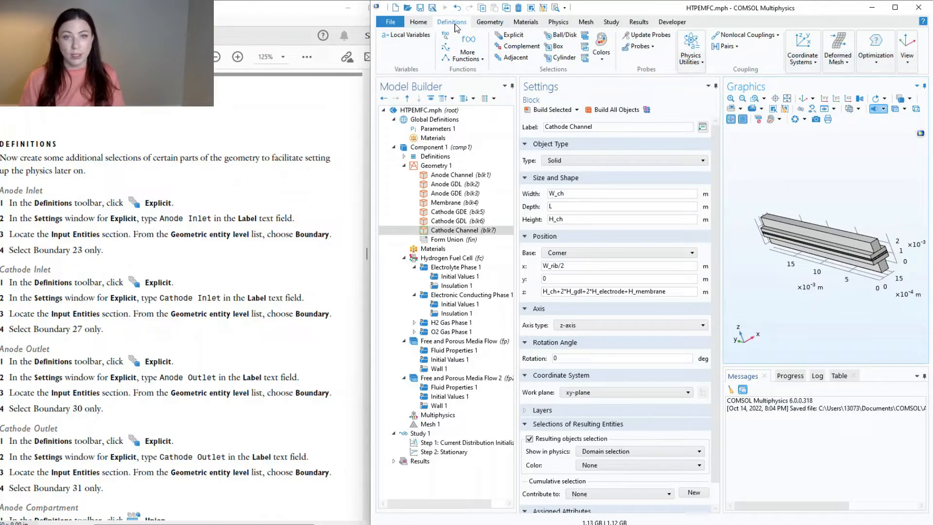
{"action": "left_click", "coordinate": [517, 39]}
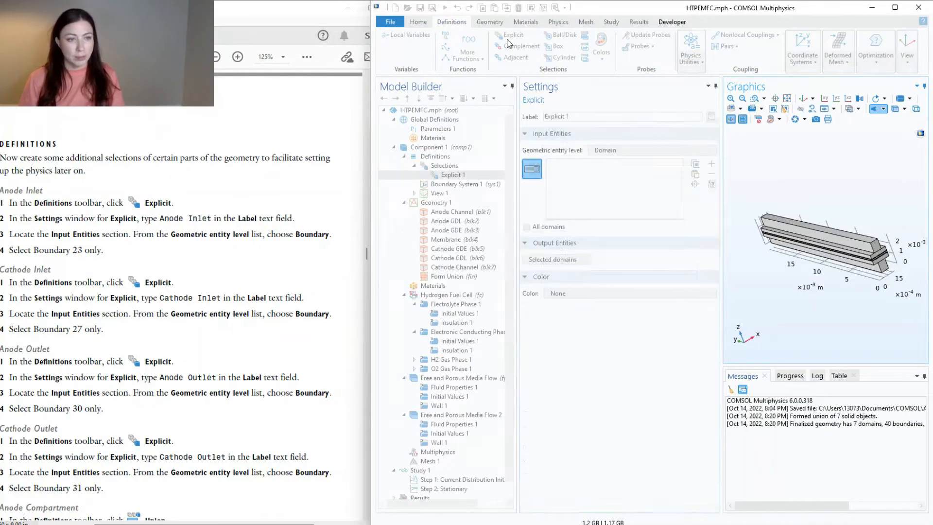
{"action": "type", "text": "Anode Inlet"}
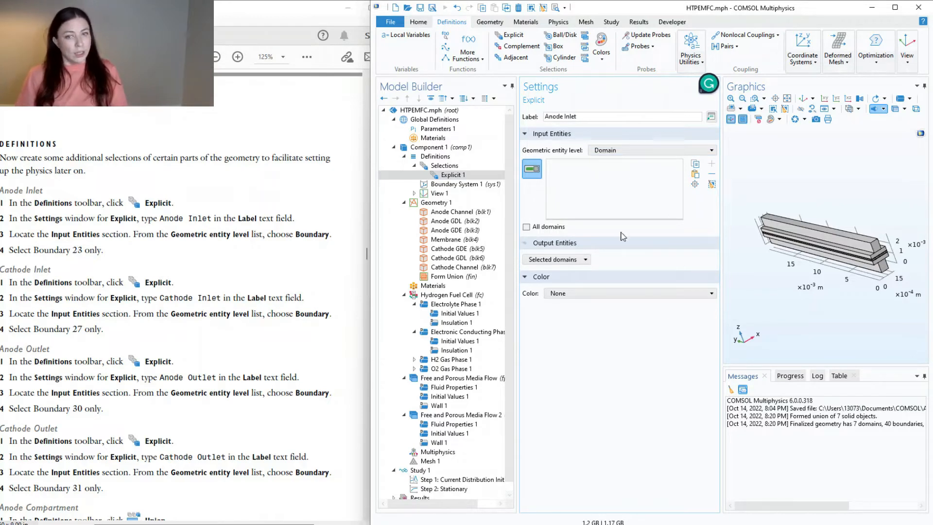
{"action": "left_click", "coordinate": [621, 152]}
{"action": "left_click", "coordinate": [615, 170]}
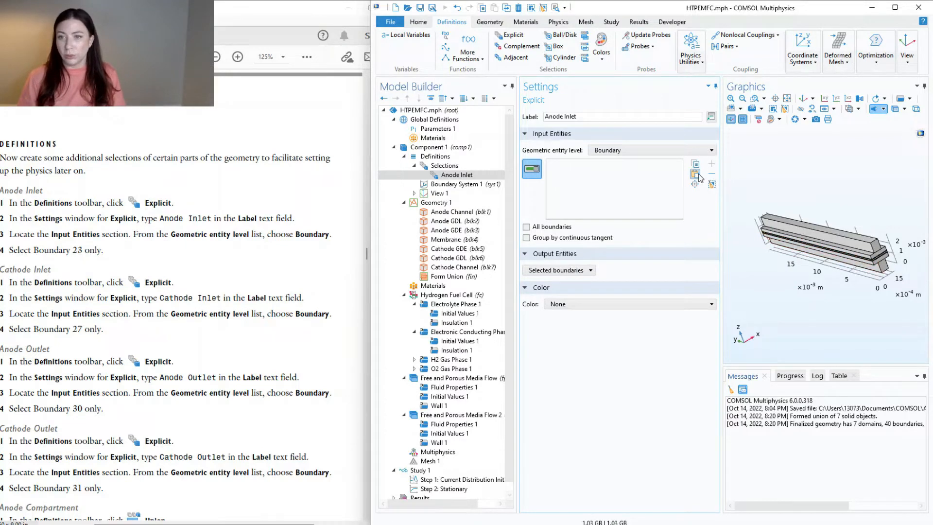
- Assign boundary 23 to the Anode Inlet selection and check the face on the anode channel's end
{"action": "scroll", "coordinate": [744, 230], "scroll_direction": "up", "scroll_amount": 3}
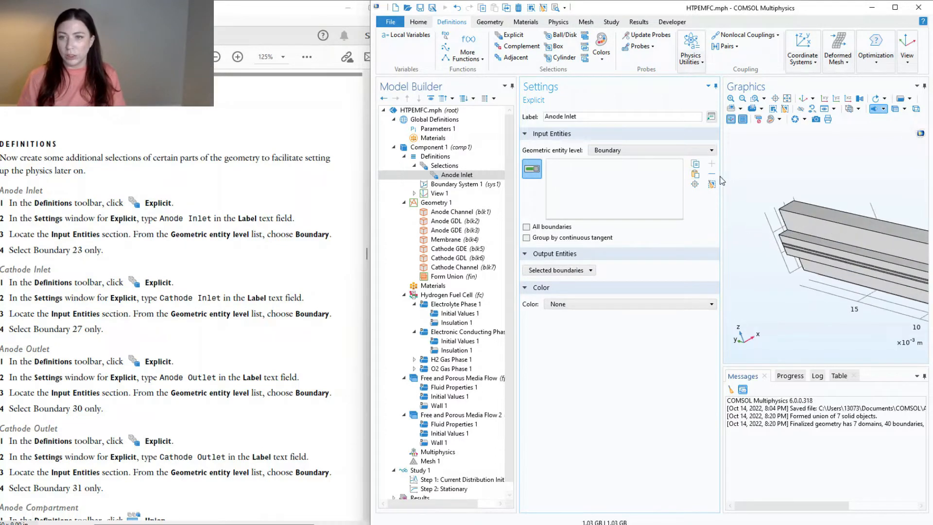
{"action": "left_click", "coordinate": [694, 175]}
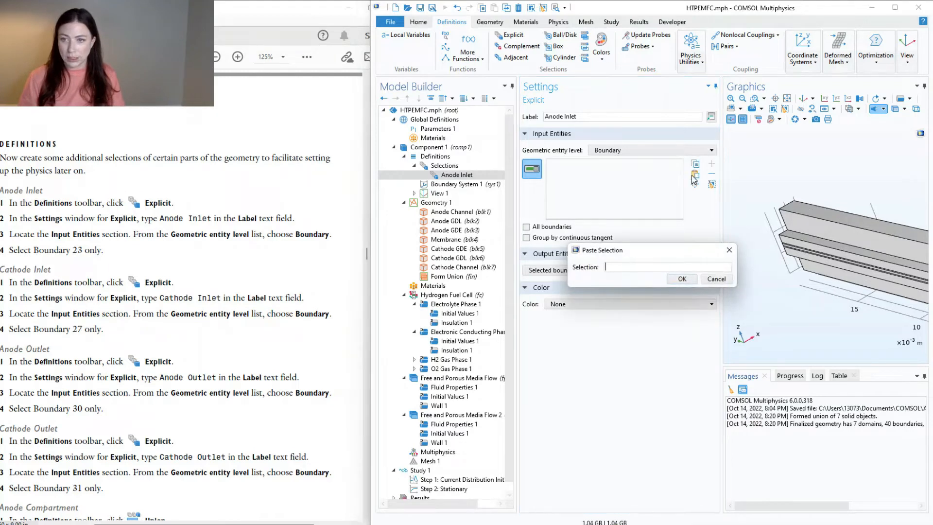
{"action": "type", "text": "23"}
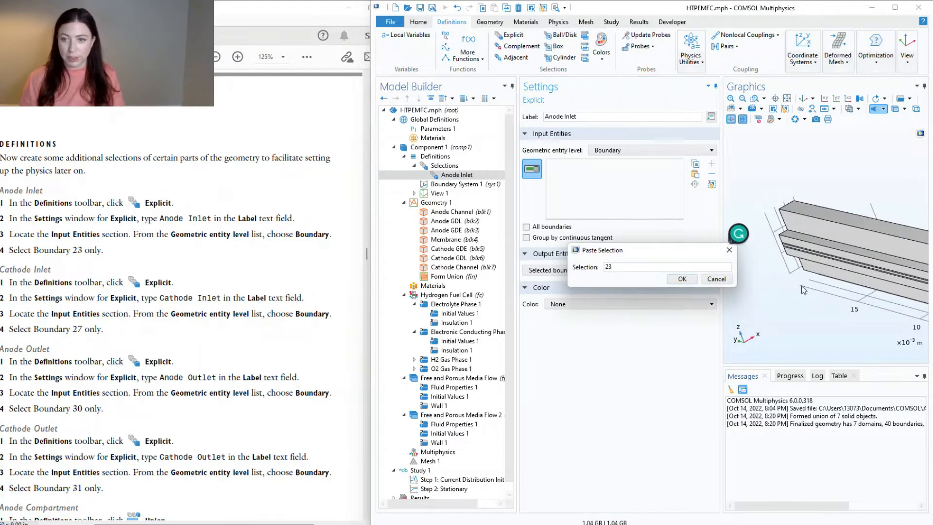
{"action": "left_click", "coordinate": [683, 279]}
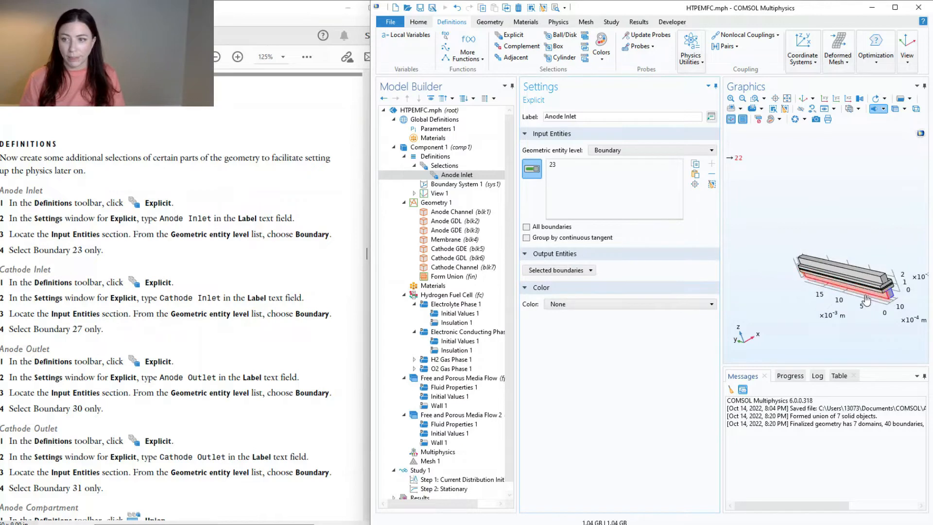
{"action": "left_click_drag", "start_coordinate": [883, 325], "coordinate": [870, 330]}
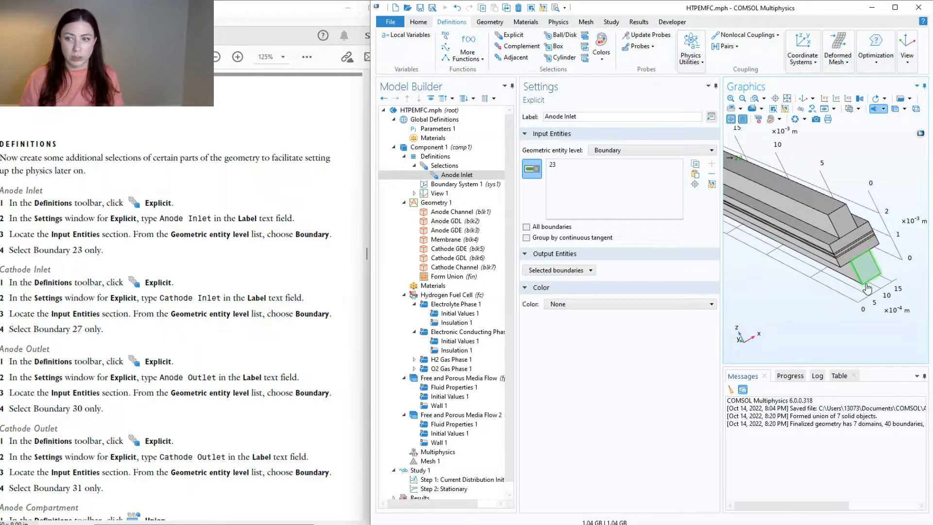
{"action": "scroll", "coordinate": [866, 284], "scroll_direction": "up", "scroll_amount": 2}
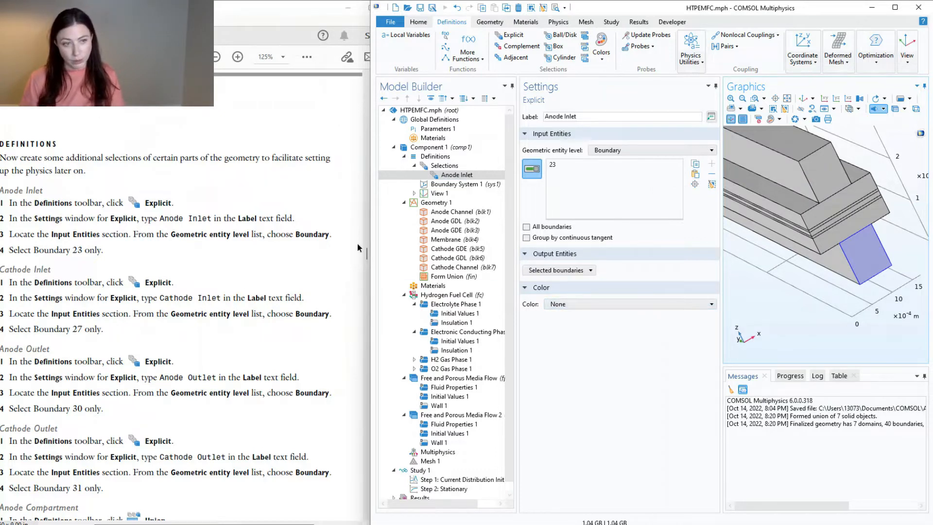
- Create a second explicit selection and label it Cathode Inlet
{"action": "left_click", "coordinate": [510, 35]}
{"action": "triple_click", "coordinate": [581, 114]}
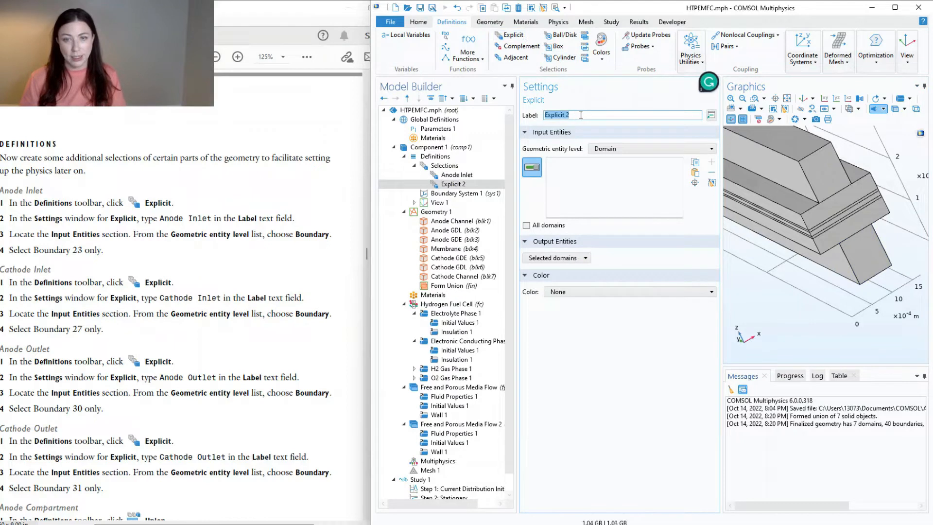
{"action": "type", "text": "Cathode Inlet"}
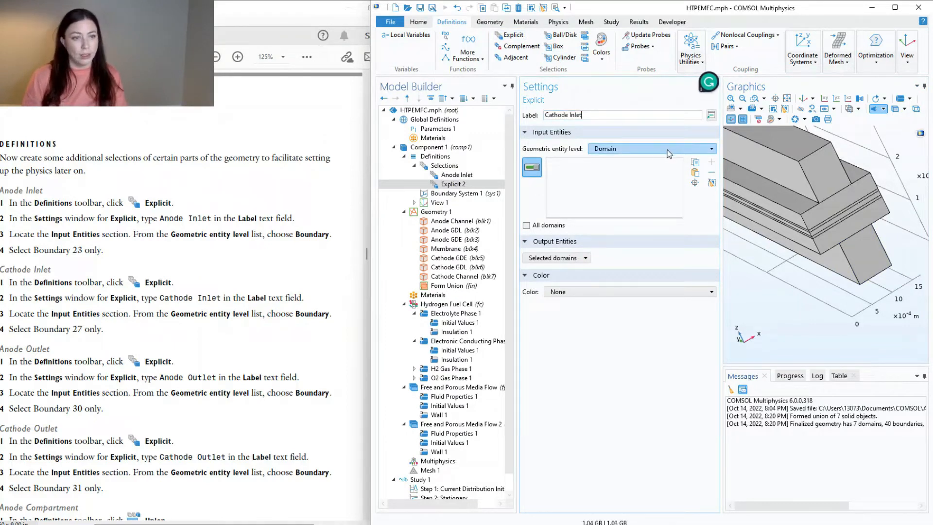
- Try to assign entity number 27 to the Cathode Inlet selection at the Domain level
{"action": "left_click", "coordinate": [695, 173]}
{"action": "type", "text": "27"}
{"action": "left_click", "coordinate": [689, 281]}
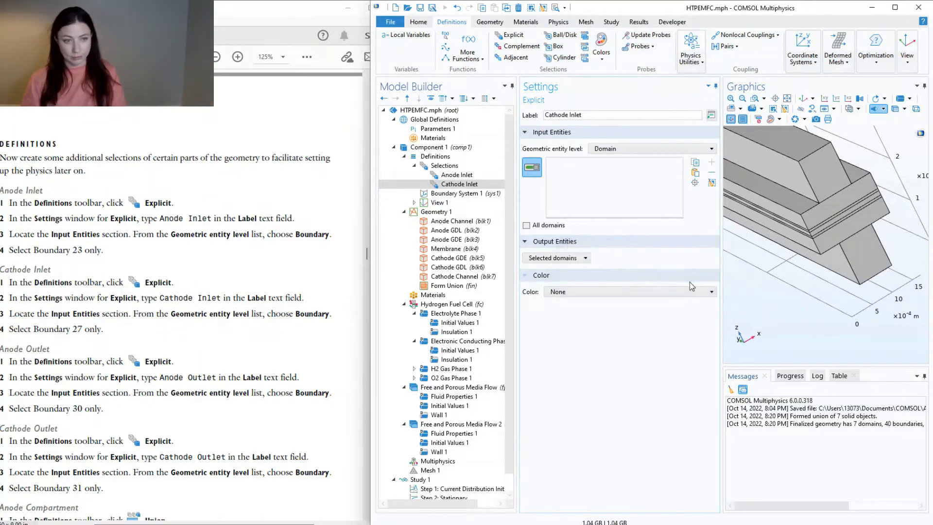
- Set the Cathode Inlet selection's geometric entity level to Boundary and assign boundary 27
{"action": "left_click", "coordinate": [615, 149]}
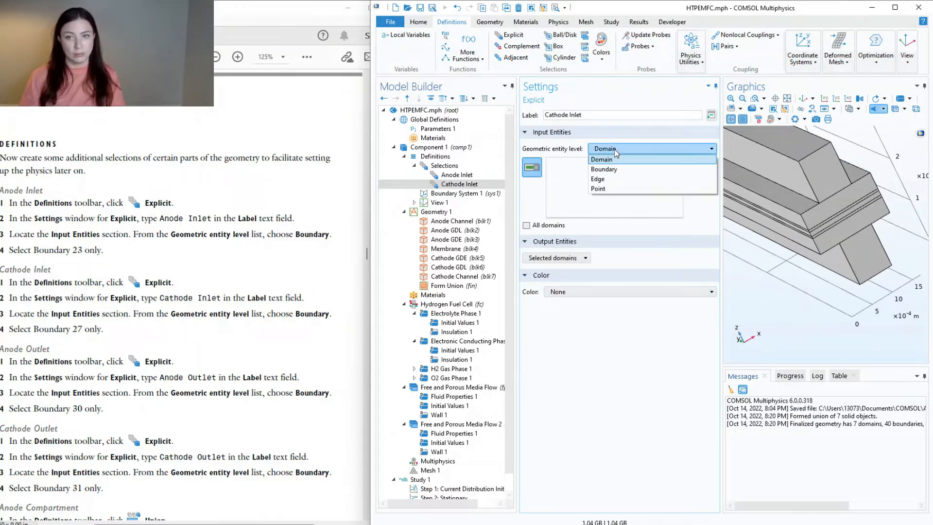
{"action": "left_click", "coordinate": [605, 169]}
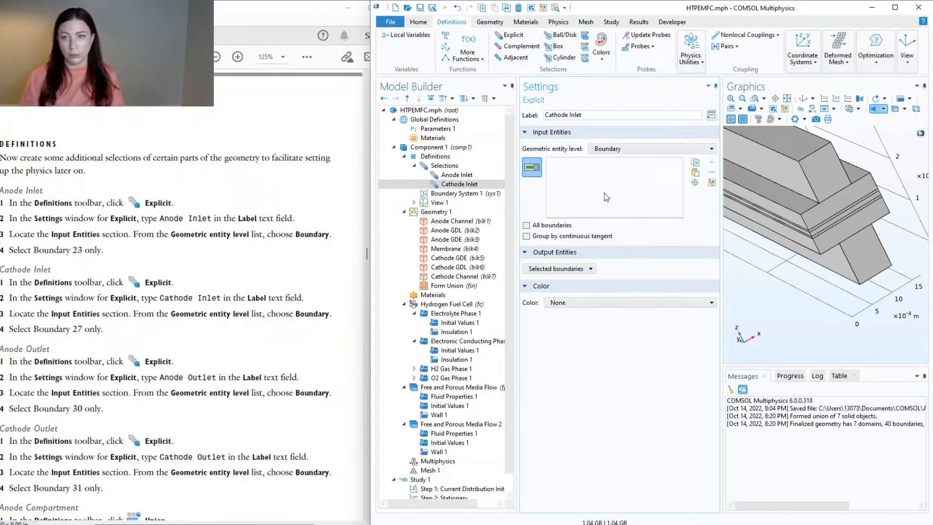
{"action": "left_click", "coordinate": [695, 173]}
{"action": "type", "text": "27"}
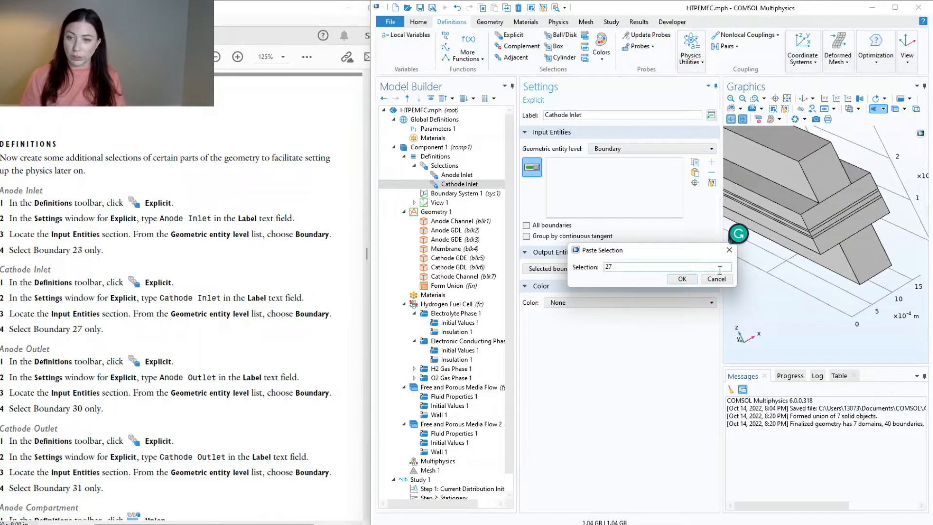
{"action": "left_click", "coordinate": [681, 279]}
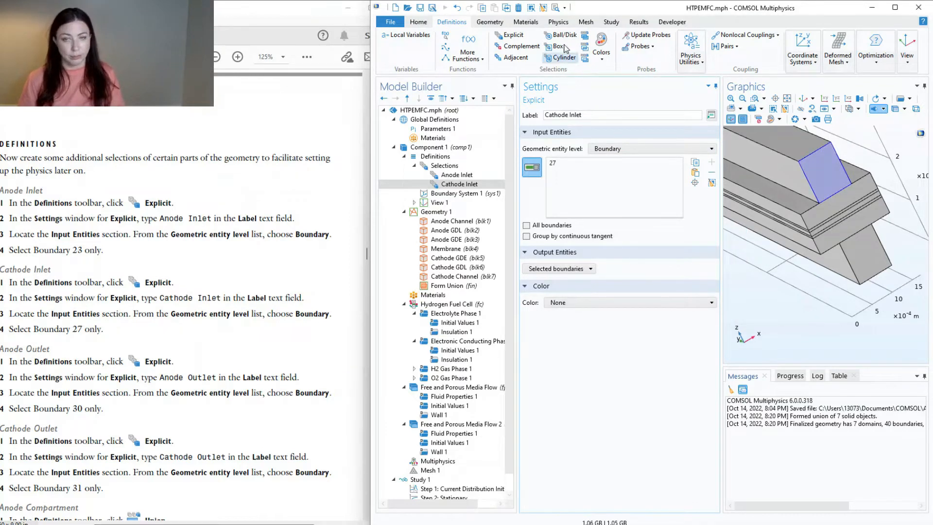
- Create an explicit selection labelled Anode Outlet at the Boundary level and assign boundary 30
{"action": "left_click", "coordinate": [509, 35]}
{"action": "type", "text": "Anode Outle"}
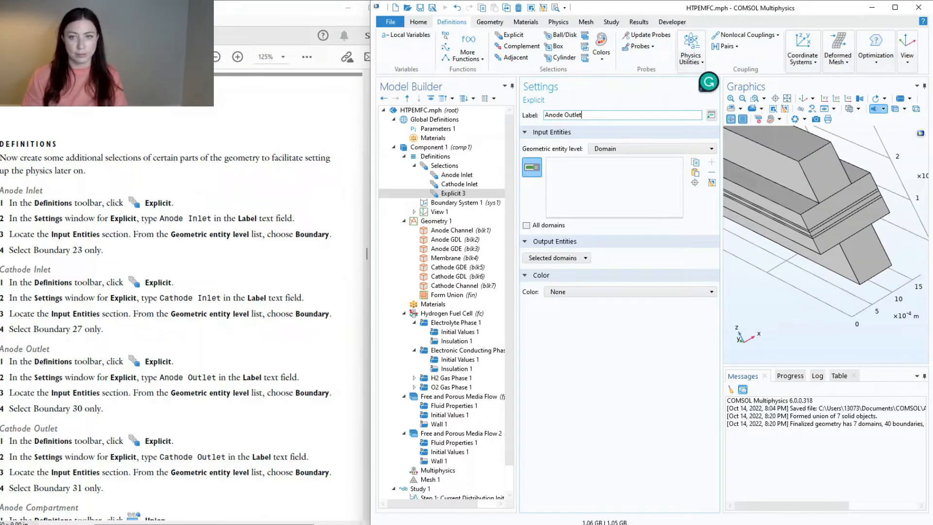
{"action": "type", "text": "t"}
{"action": "left_click", "coordinate": [643, 148]}
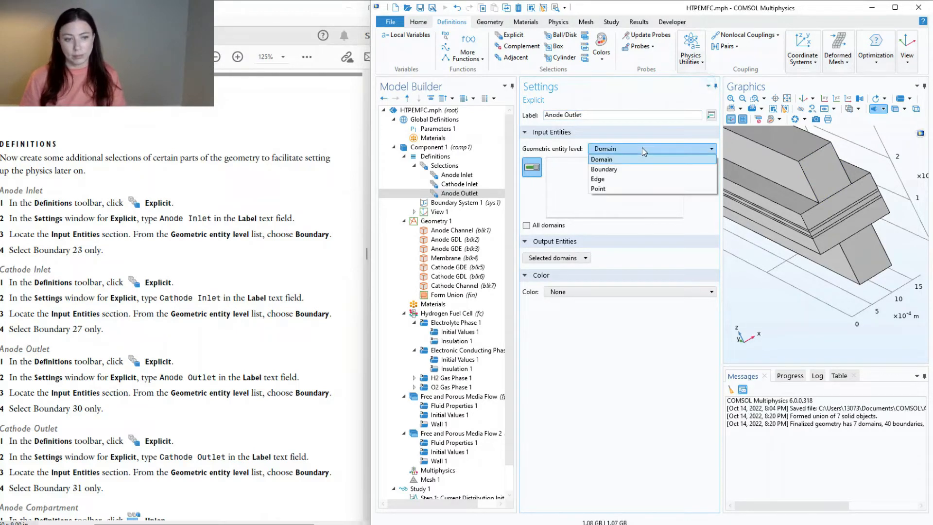
{"action": "left_click", "coordinate": [639, 170]}
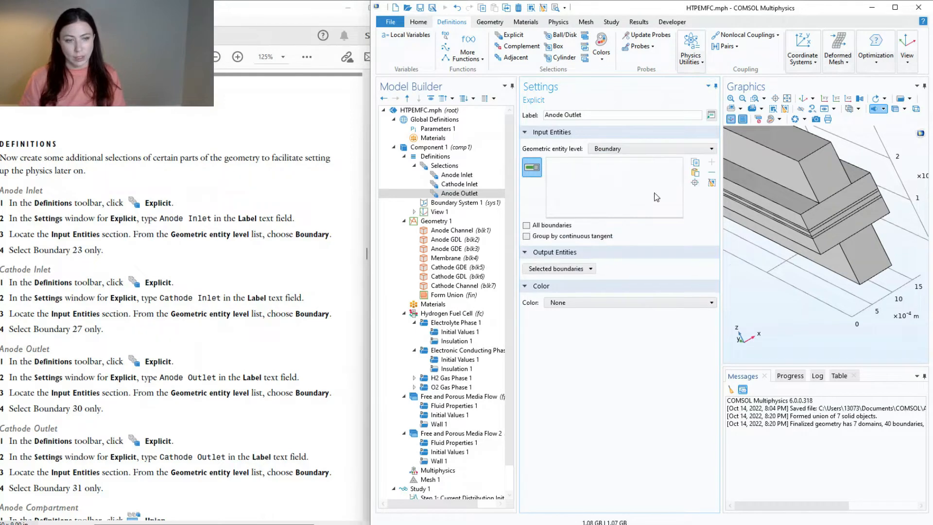
{"action": "left_click", "coordinate": [695, 174]}
{"action": "type", "text": "30"}
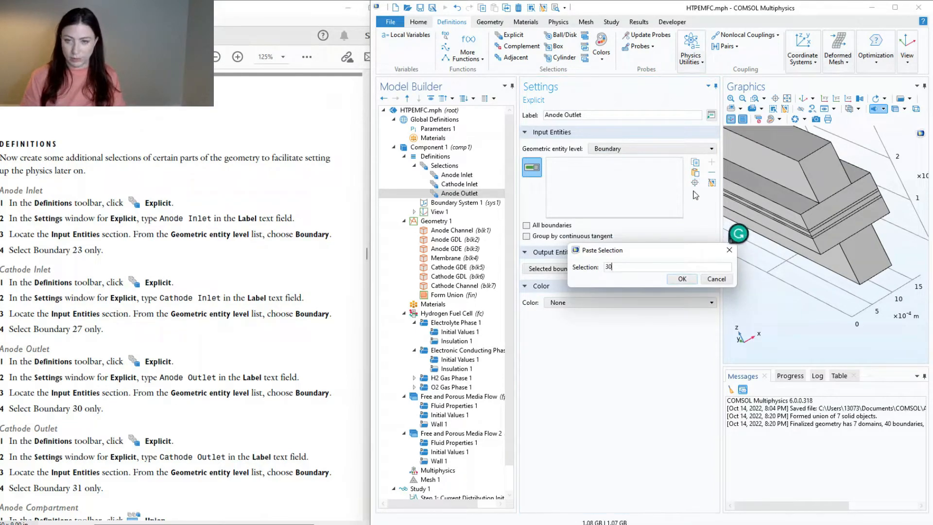
{"action": "key", "text": "Return"}
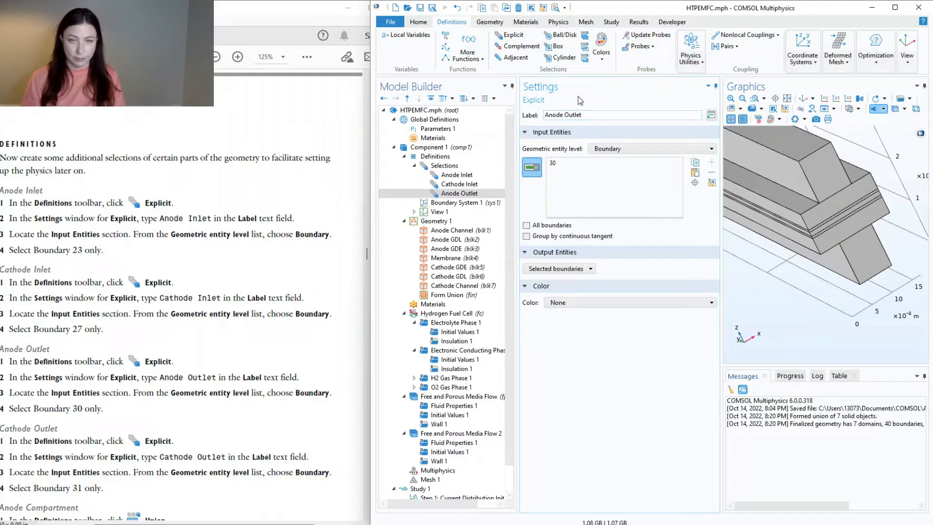
- Create an explicit selection labelled Cathode Outlet at the Boundary level and assign boundary 31
{"action": "left_click", "coordinate": [514, 34]}
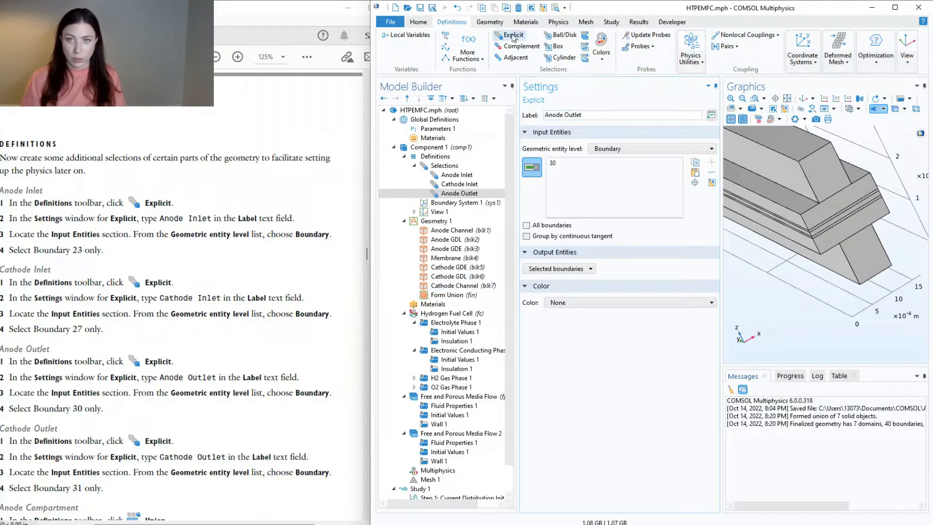
{"action": "type", "text": "Cath"}
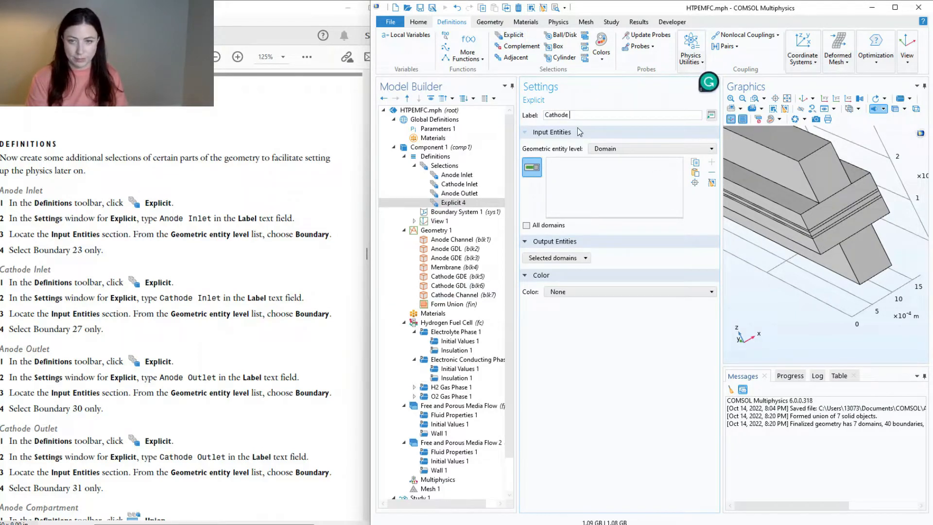
{"action": "left_click", "coordinate": [613, 149]}
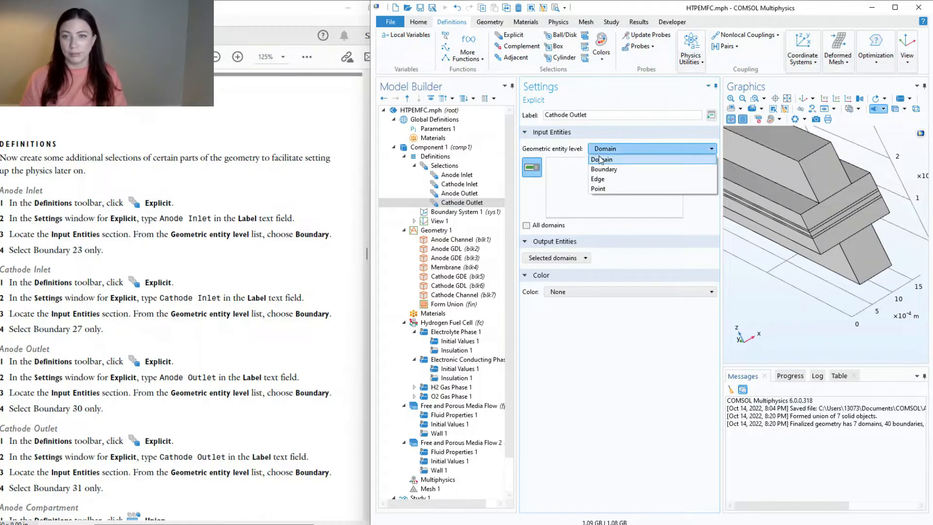
{"action": "left_click", "coordinate": [605, 169]}
{"action": "left_click", "coordinate": [696, 173]}
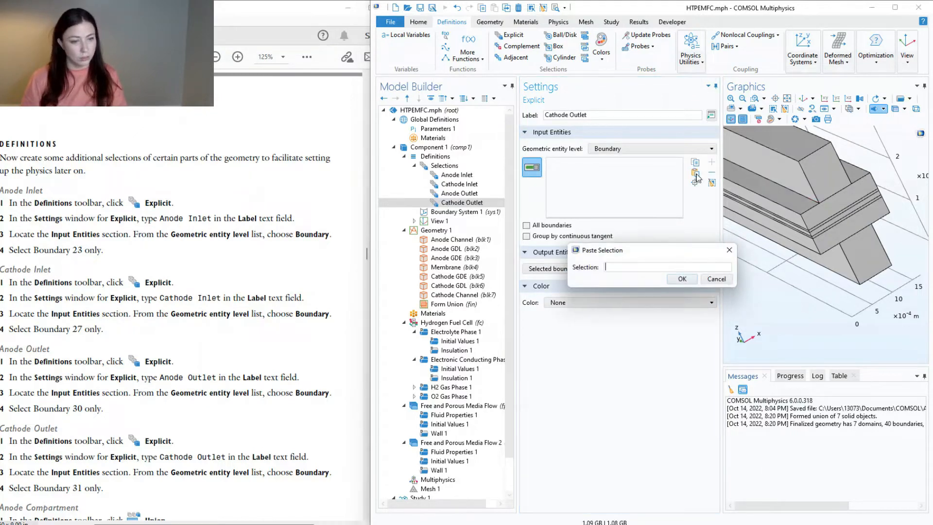
{"action": "type", "text": "31"}
{"action": "key", "text": "Return"}
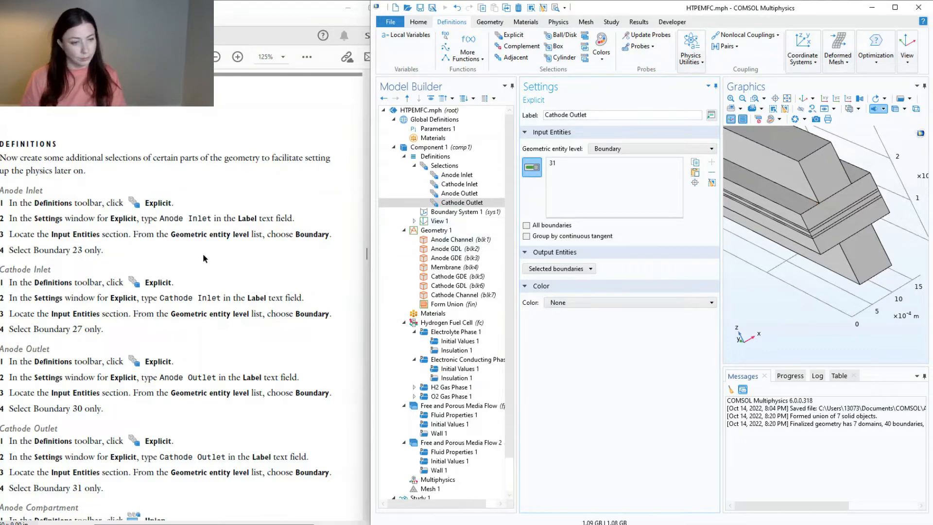
- Create a union selection at the Domain level and label it Anode Compartment
{"action": "scroll", "coordinate": [203, 258], "scroll_direction": "down", "scroll_amount": 8}
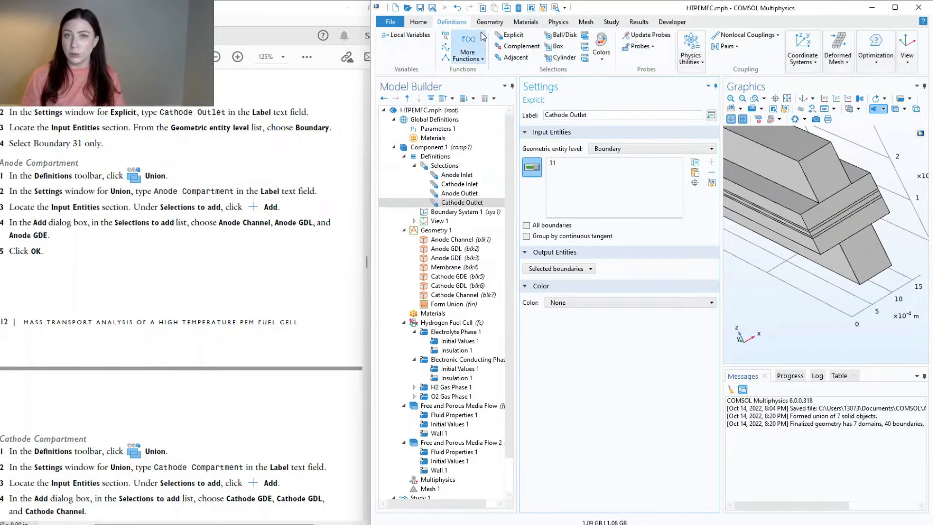
{"action": "left_click", "coordinate": [584, 39]}
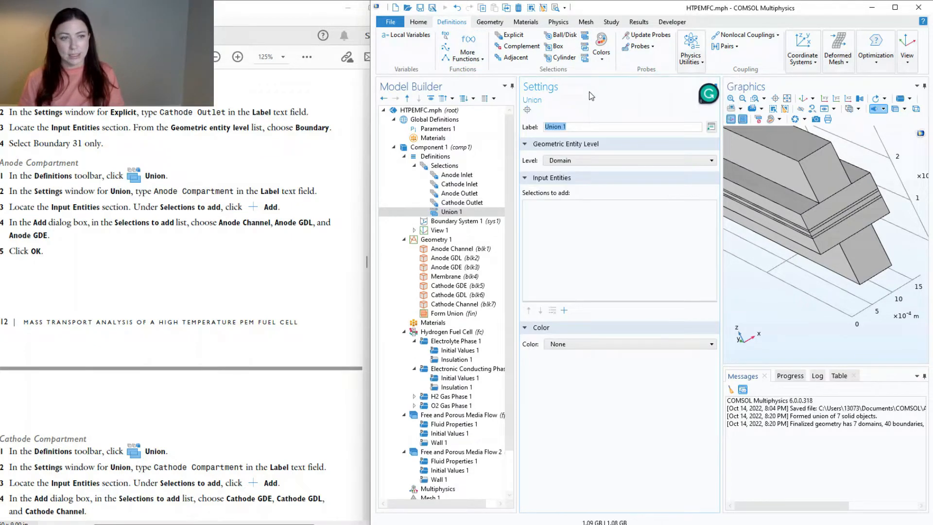
{"action": "type", "text": "An"}
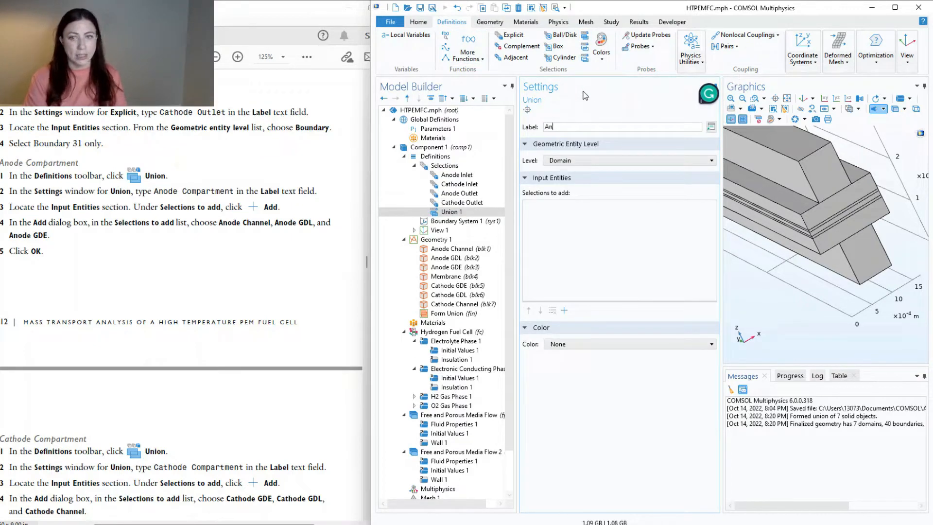
{"action": "key", "text": "BackSpace"}
{"action": "key", "text": "BackSpace"}
{"action": "key", "text": "BackSpace"}
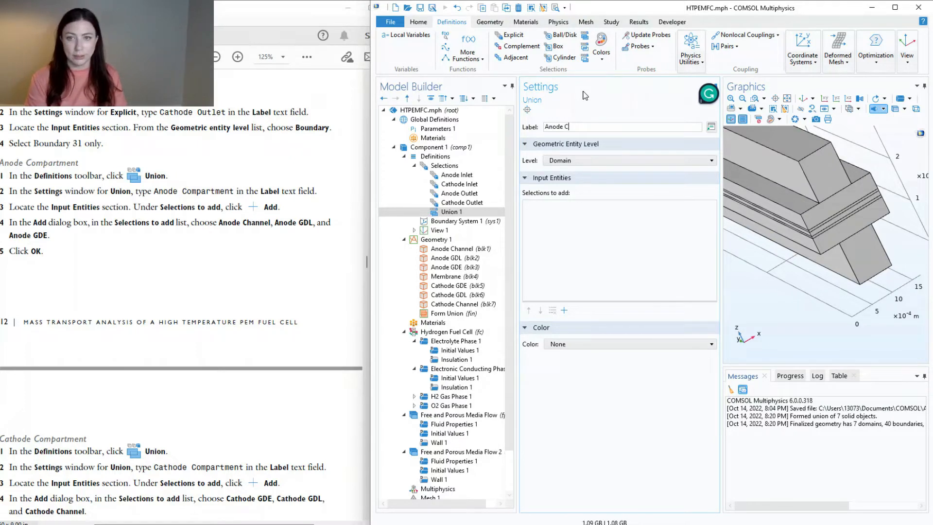
{"action": "type", "text": "ompartment"}
{"action": "key", "text": "Return"}
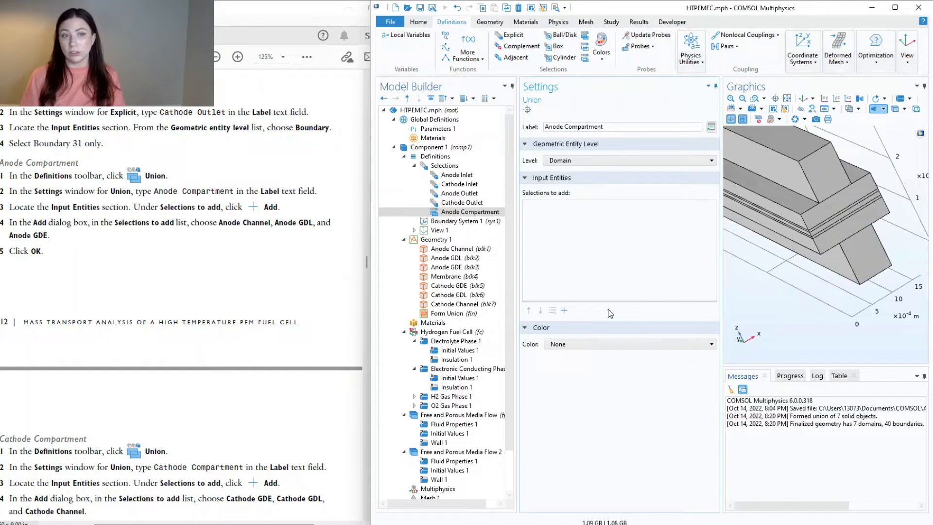
- Add the Anode Channel, Anode GDL and Anode GDE selections to the Anode Compartment union
{"action": "left_click", "coordinate": [565, 311]}
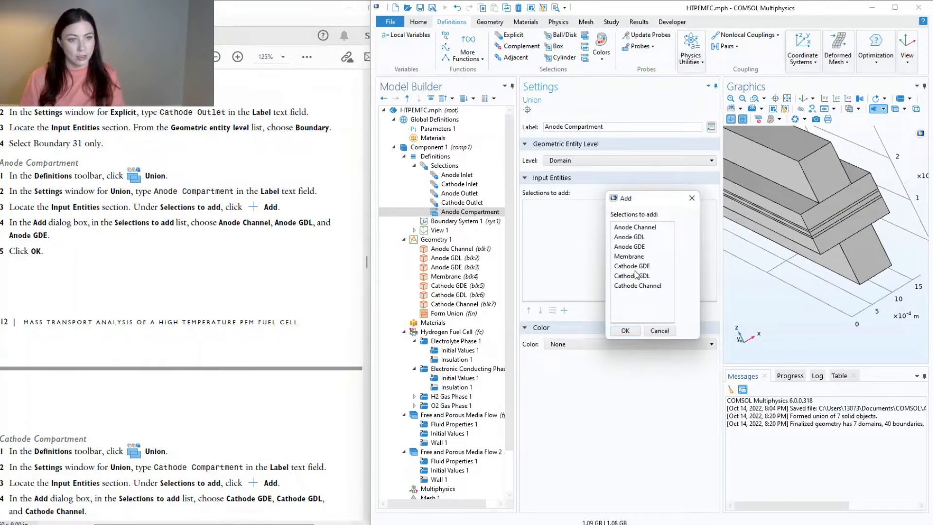
{"action": "left_click", "coordinate": [630, 228]}
{"action": "left_click", "coordinate": [638, 247], "text": "shift"}
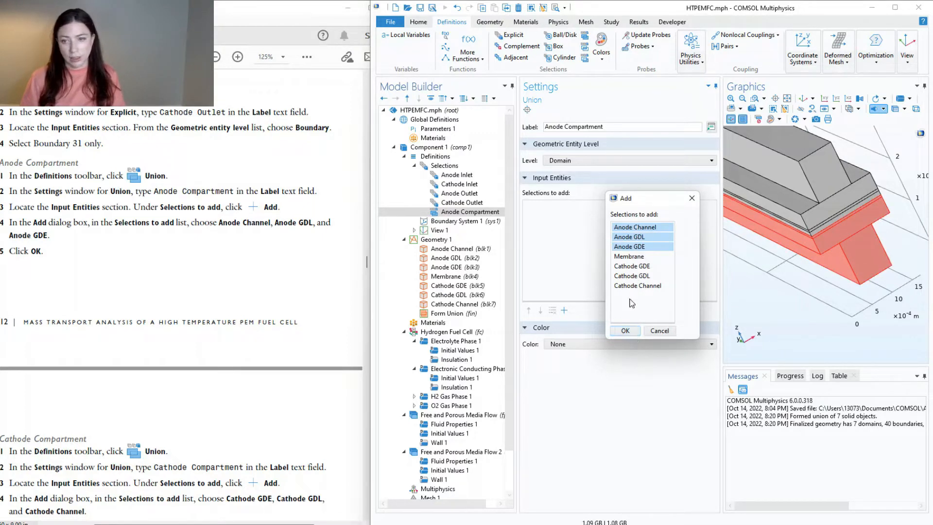
{"action": "left_click", "coordinate": [625, 331]}
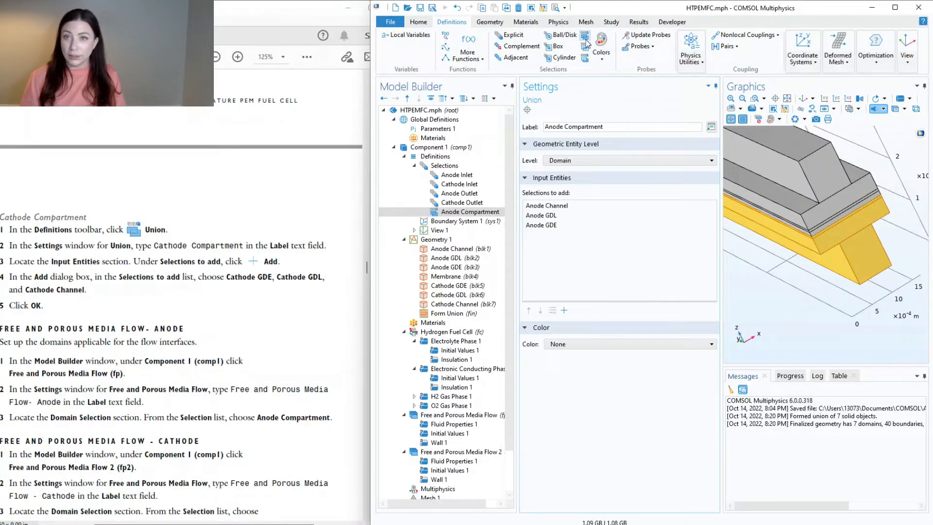
- Create a union selection labelled Cathode Compartment and add Cathode GDE, Cathode GDL and Cathode Channel to it
{"action": "left_click", "coordinate": [585, 37]}
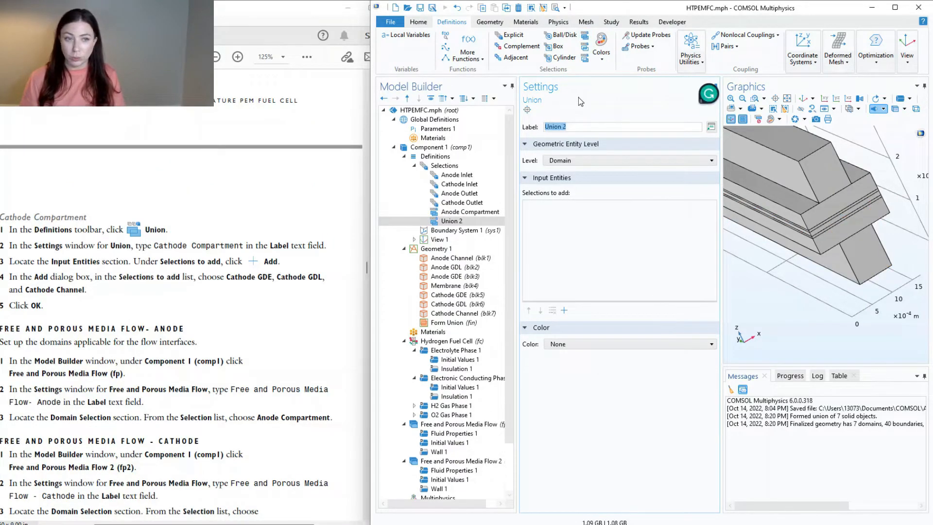
{"action": "type", "text": "Cathode "}
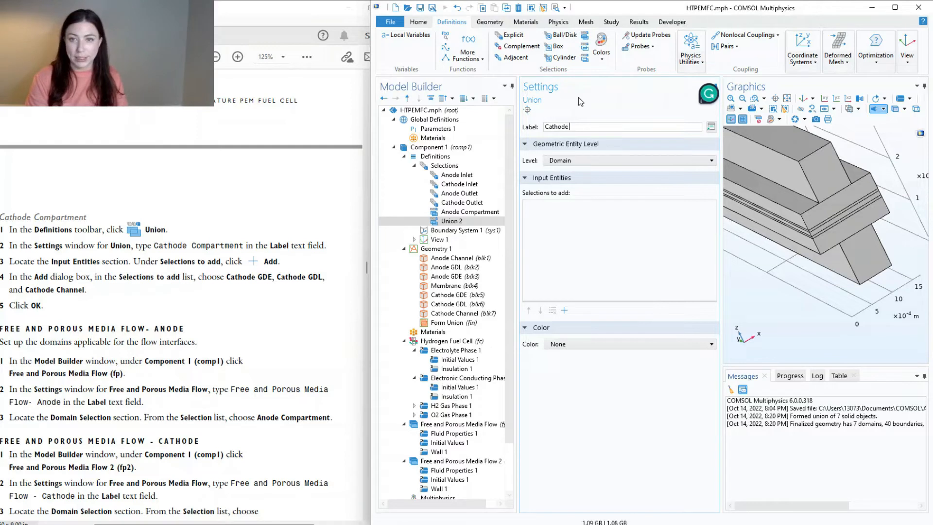
{"action": "type", "text": "Compartment"}
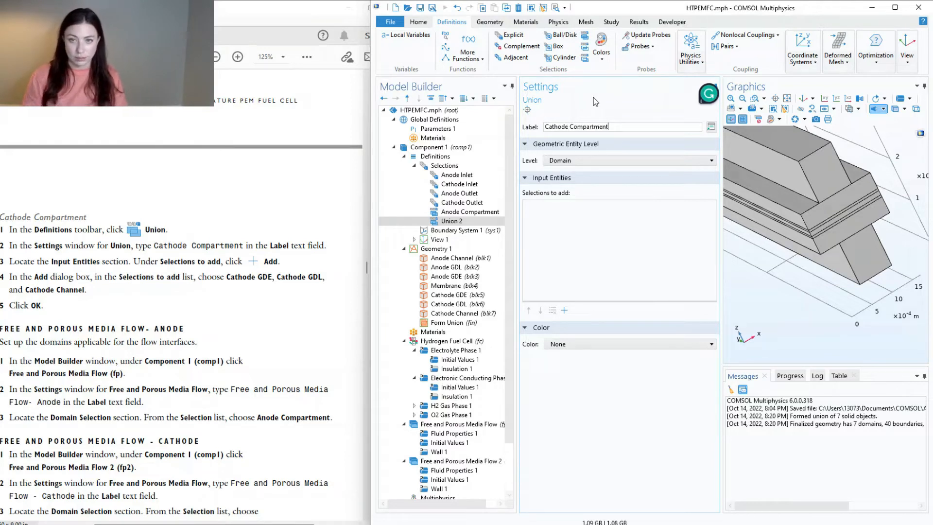
{"action": "left_click", "coordinate": [564, 310]}
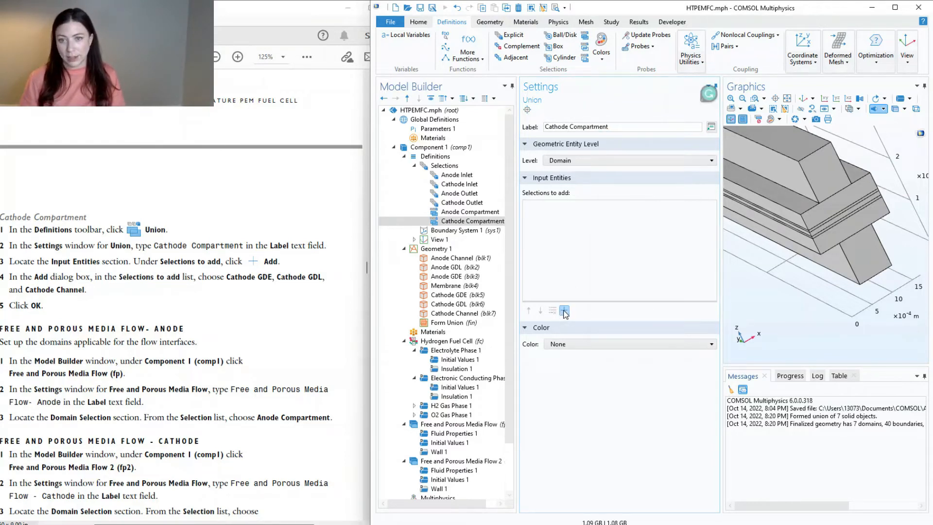
{"action": "left_click", "coordinate": [633, 277]}
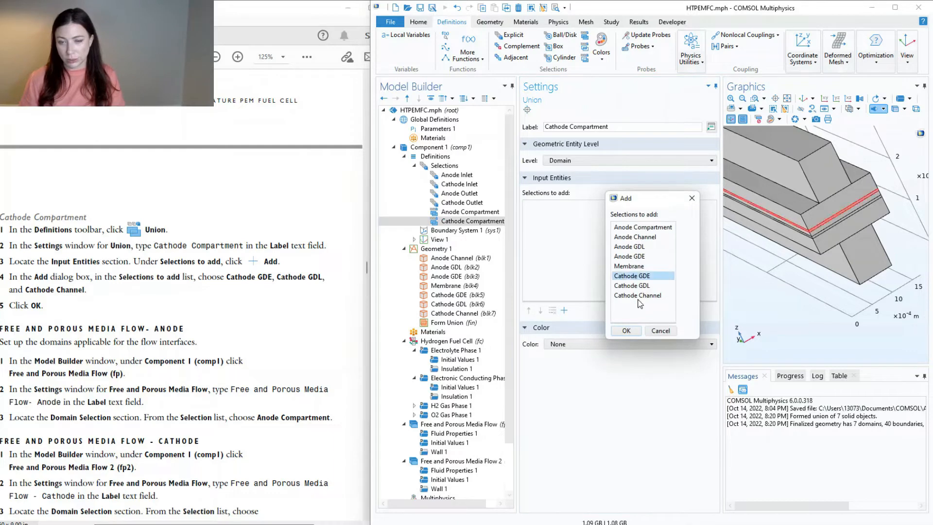
{"action": "left_click", "coordinate": [638, 295], "text": "shift"}
{"action": "left_click", "coordinate": [633, 331]}
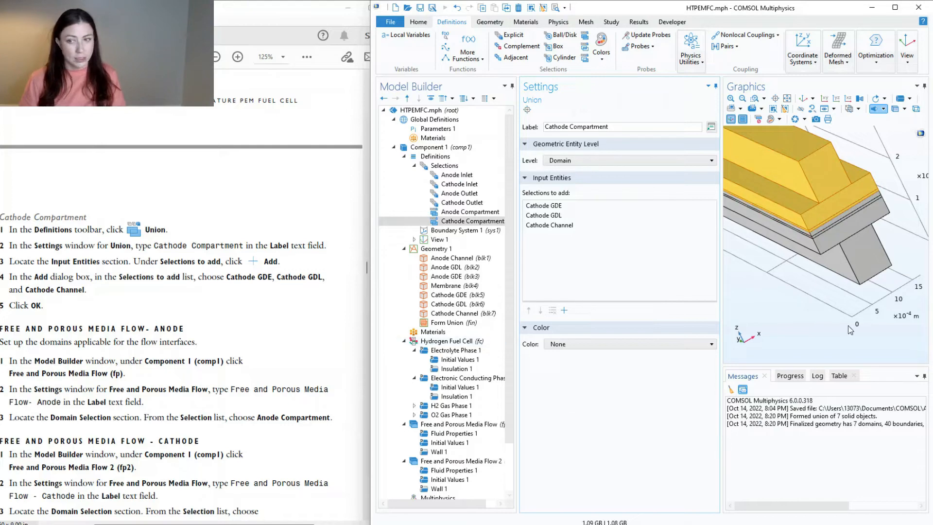
{"action": "scroll", "coordinate": [815, 253], "scroll_direction": "down", "scroll_amount": 6}
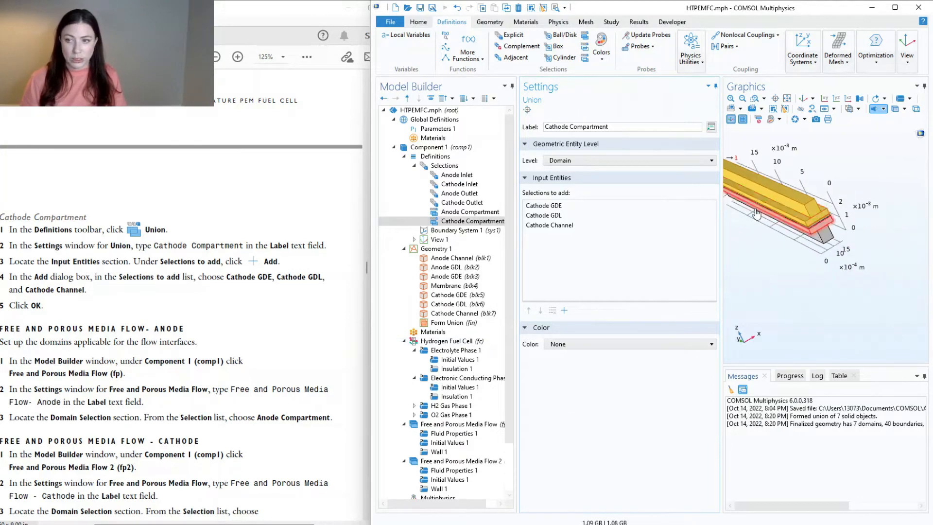
{"action": "scroll", "coordinate": [735, 193], "scroll_direction": "up", "scroll_amount": 8}
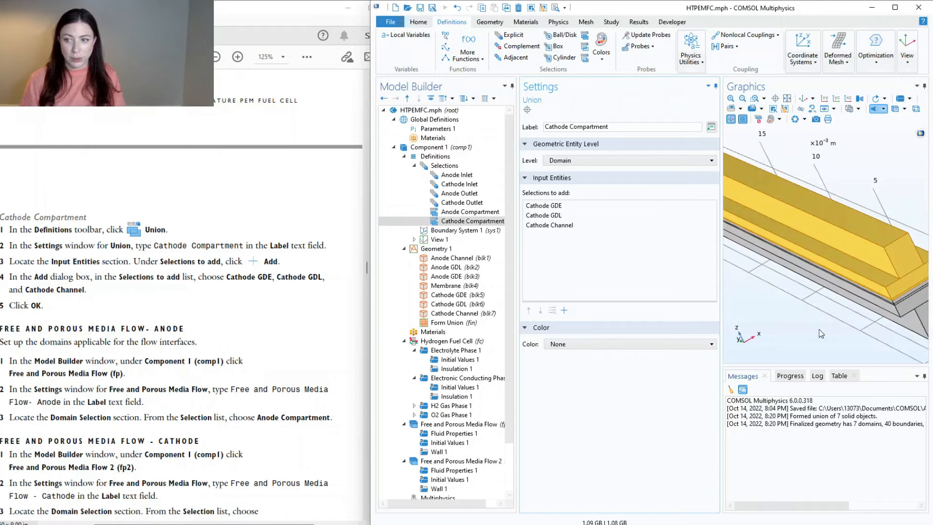
- Relabel the first Free and Porous Media Flow interface (fp) as Free and Porous Media Flow - Anode
{"action": "left_click", "coordinate": [238, 363]}
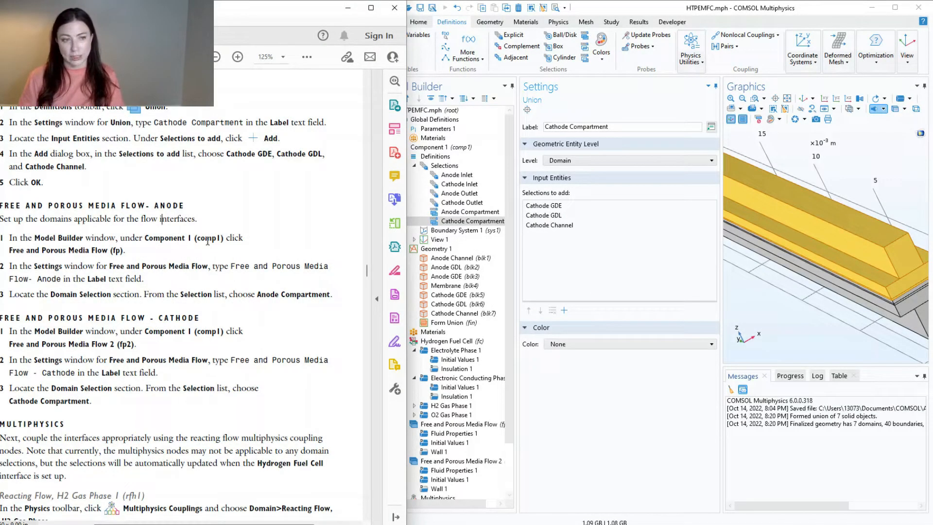
{"action": "left_click", "coordinate": [623, 407]}
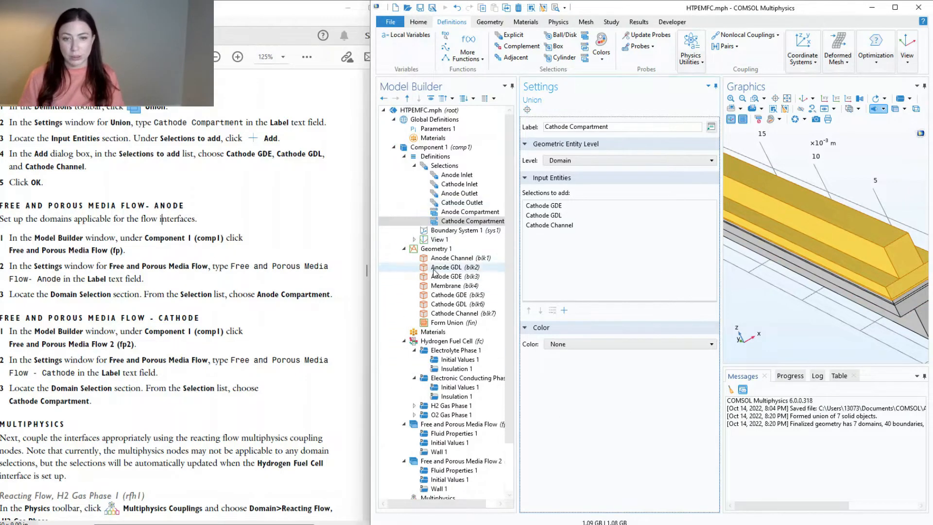
{"action": "scroll", "coordinate": [459, 384], "scroll_direction": "down", "scroll_amount": 2}
{"action": "left_click", "coordinate": [460, 369]}
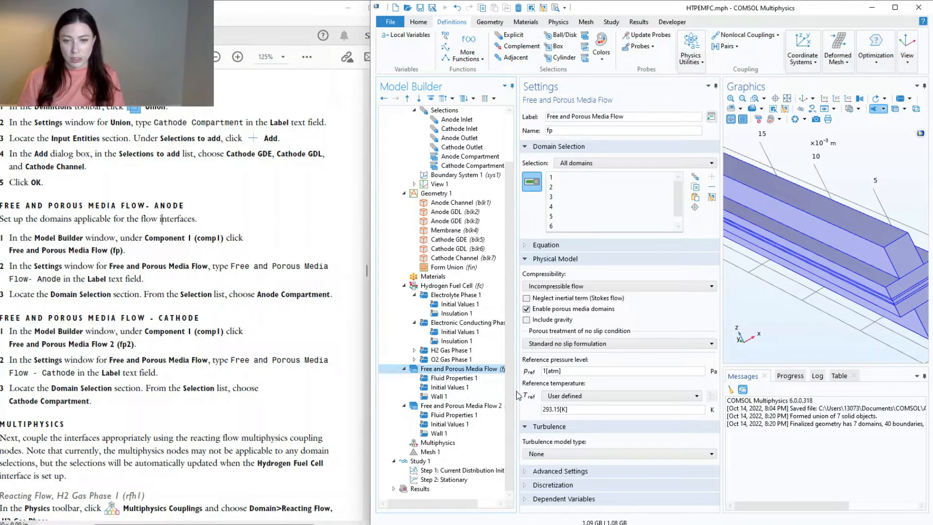
{"action": "left_click_drag", "start_coordinate": [518, 392], "coordinate": [572, 392]}
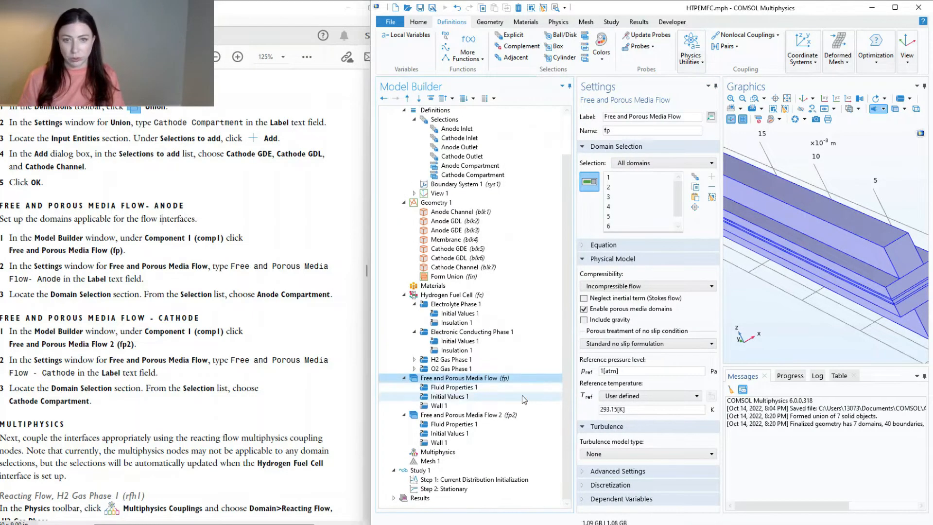
{"action": "left_click", "coordinate": [687, 117]}
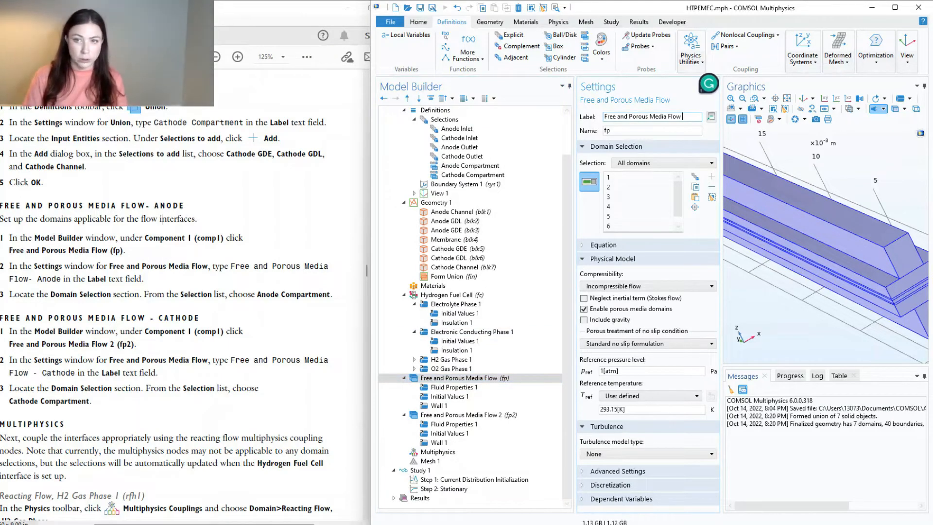
{"action": "type", "text": "- Anode"}
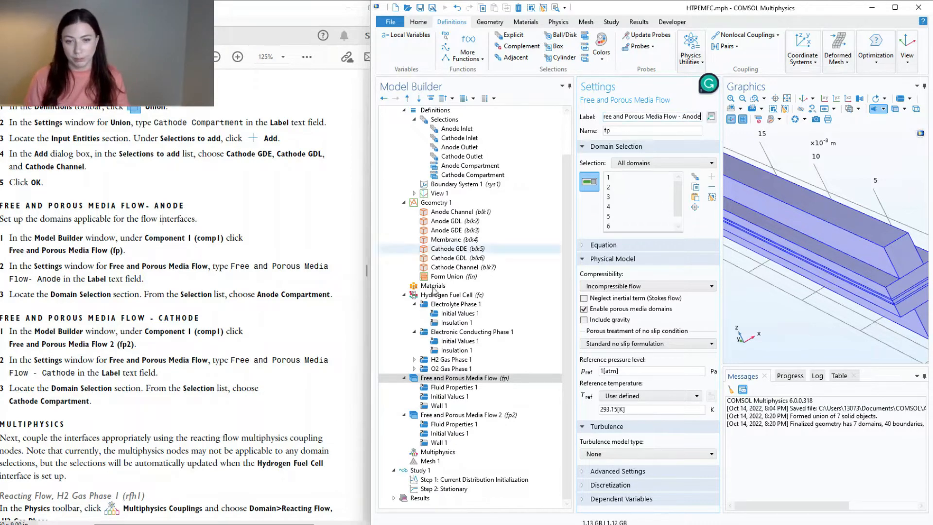
- Relabel the second flow interface (fp2) as Free and Porous Media Flow 2 -Cathode
{"action": "left_click", "coordinate": [483, 416]}
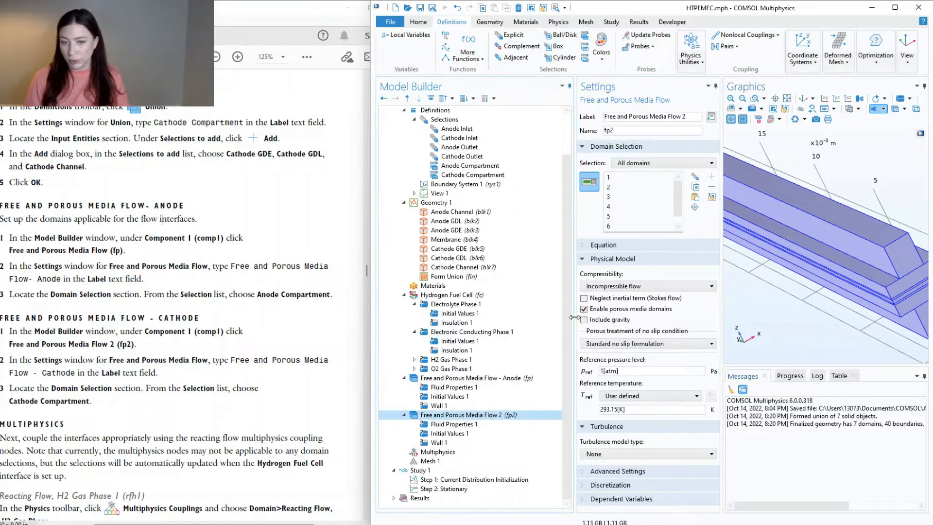
{"action": "left_click", "coordinate": [694, 117]}
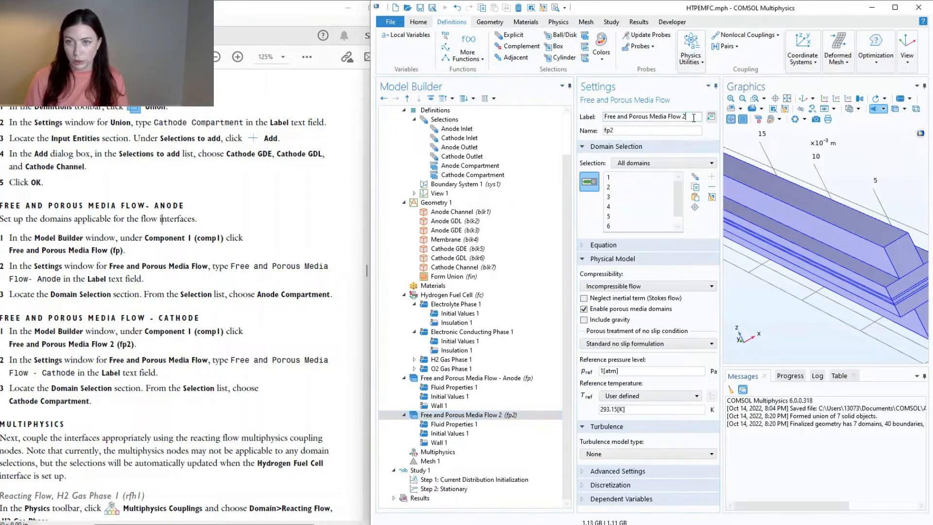
{"action": "type", "text": "-Cathode"}
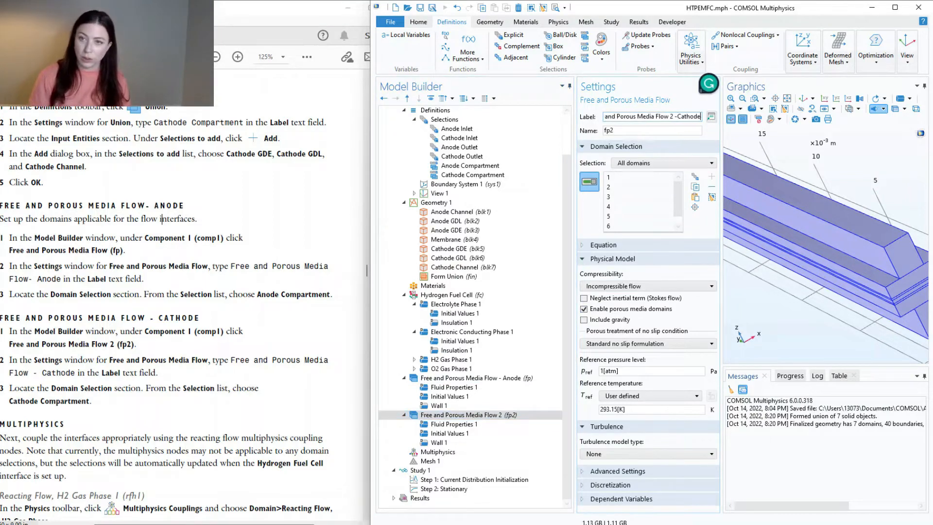
{"action": "key", "text": "Return"}
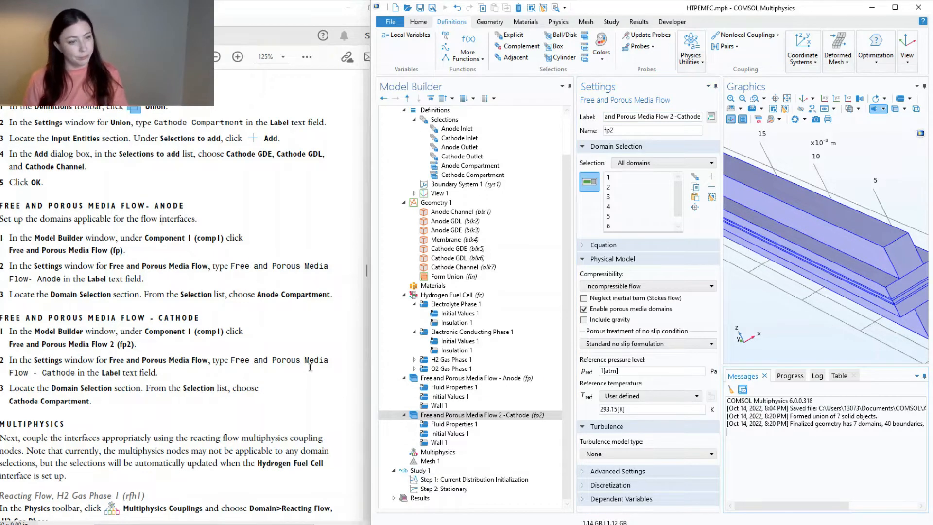
- Set the domain selection of the anode Free and Porous Media Flow interface to Anode Compartment
{"action": "scroll", "coordinate": [310, 367], "scroll_direction": "down", "scroll_amount": 3}
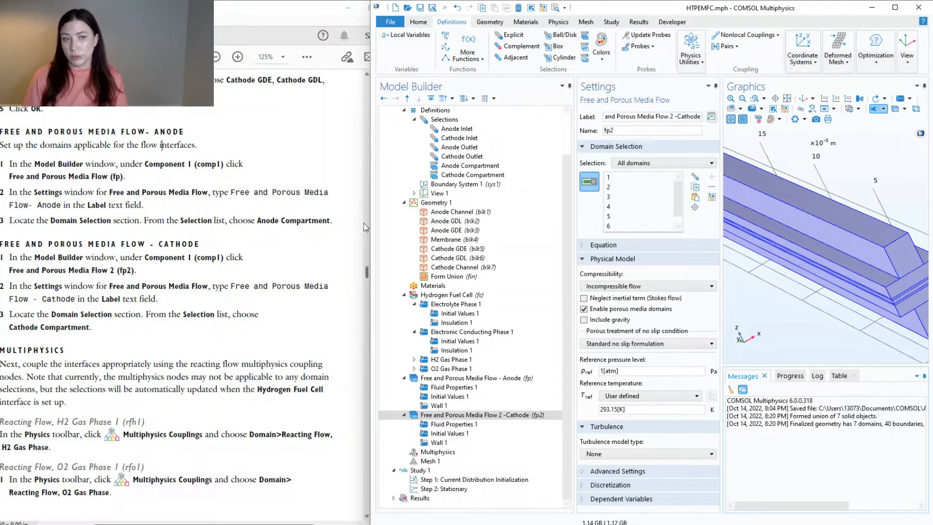
{"action": "left_click", "coordinate": [456, 416]}
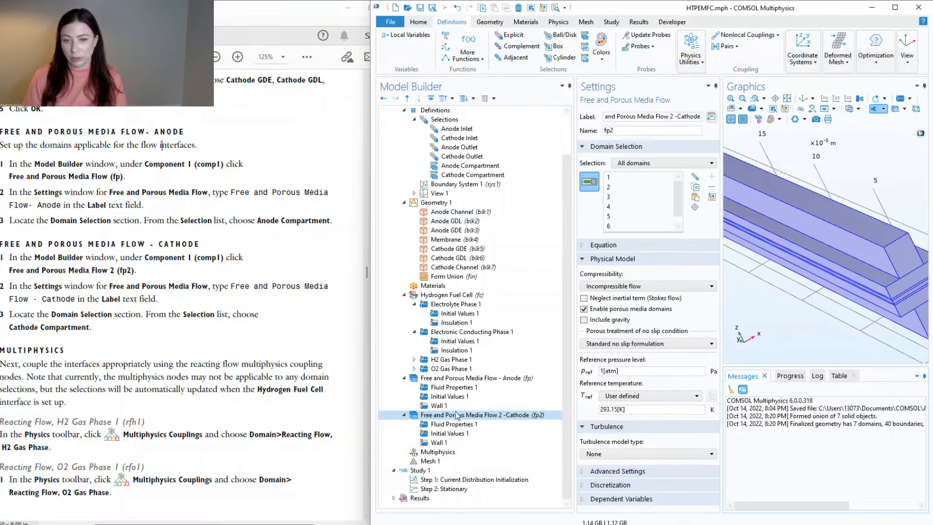
{"action": "left_click", "coordinate": [460, 379]}
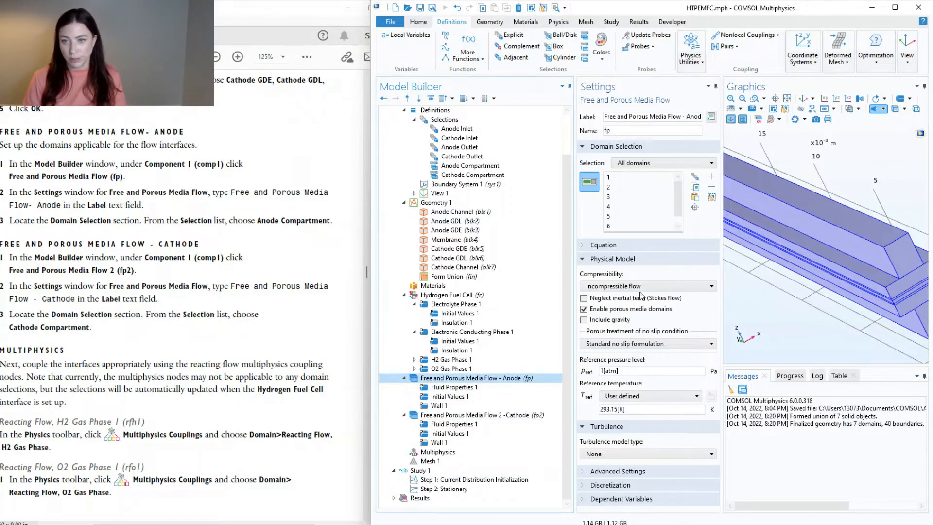
{"action": "left_click", "coordinate": [643, 164]}
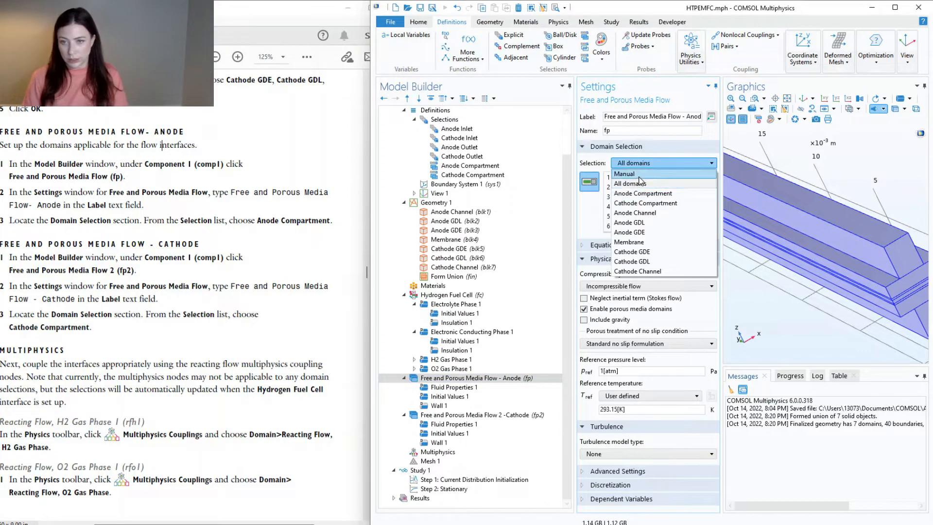
{"action": "left_click", "coordinate": [661, 194]}
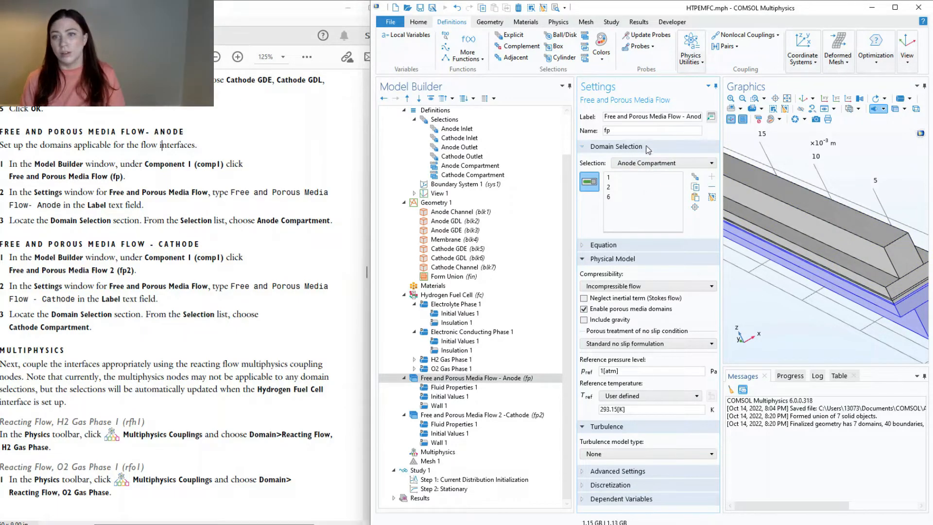
{"action": "left_click", "coordinate": [642, 165]}
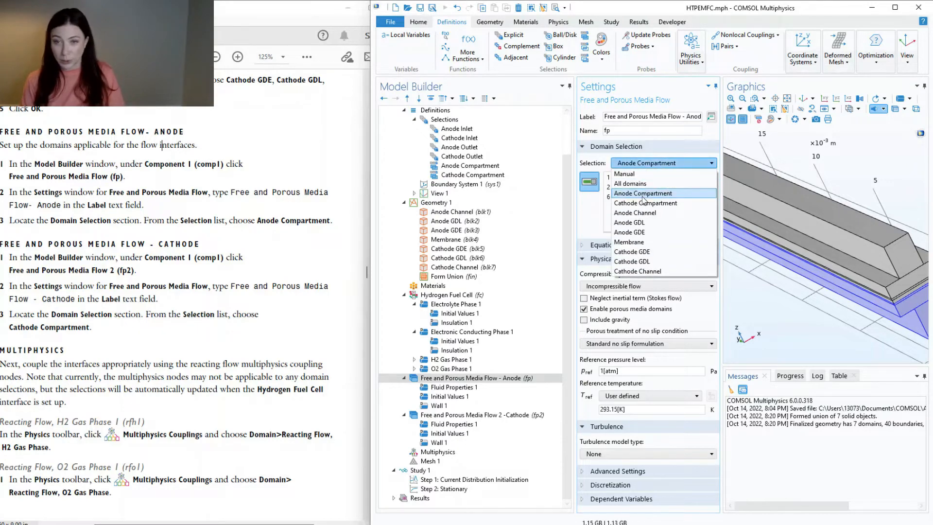
- Set the domain selection of the cathode Free and Porous Media Flow interface to Cathode Compartment
{"action": "left_click", "coordinate": [509, 416]}
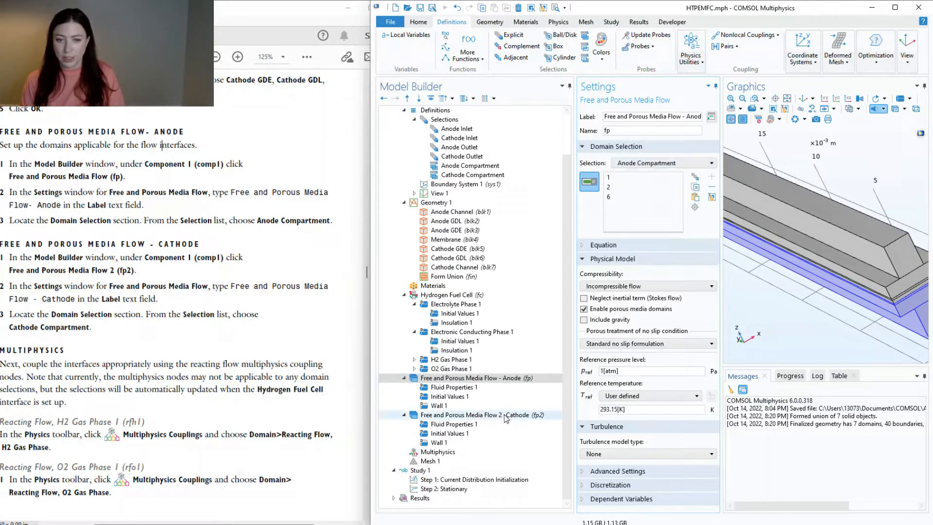
{"action": "left_click", "coordinate": [639, 166]}
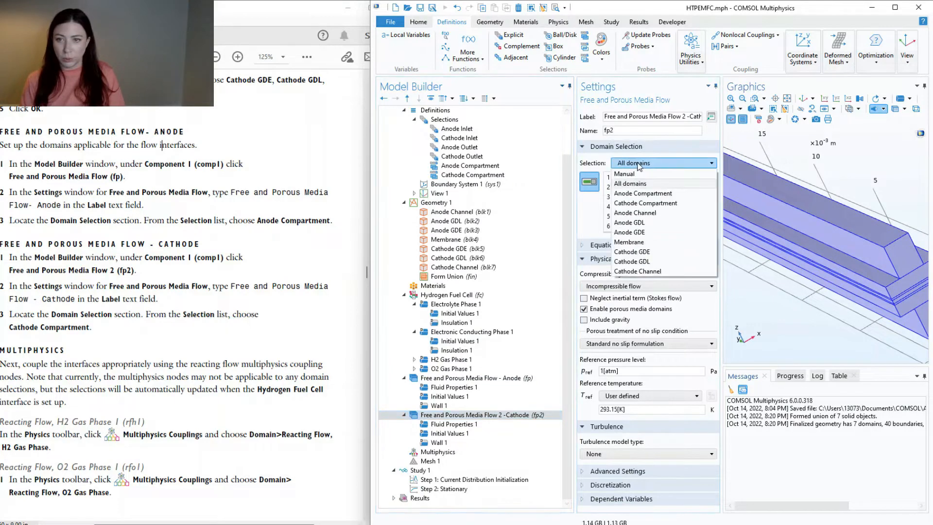
{"action": "left_click", "coordinate": [645, 204]}
{"action": "scroll", "coordinate": [832, 308], "scroll_direction": "up", "scroll_amount": 3}
{"action": "scroll", "coordinate": [831, 308], "scroll_direction": "down", "scroll_amount": 5}
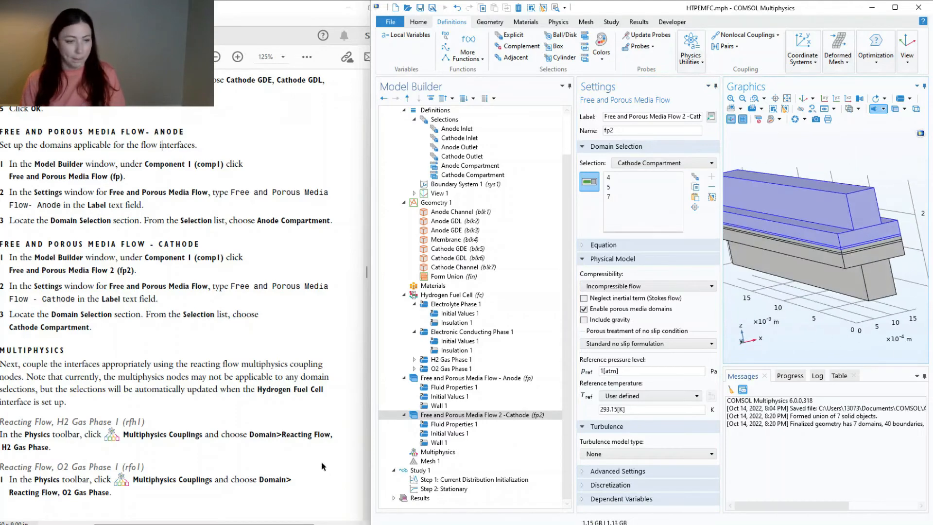
- Add a Reacting Flow, H2 Gas Phase multiphysics coupling to the model
{"action": "left_click", "coordinate": [235, 419]}
{"action": "scroll", "coordinate": [235, 419], "scroll_direction": "down", "scroll_amount": 3}
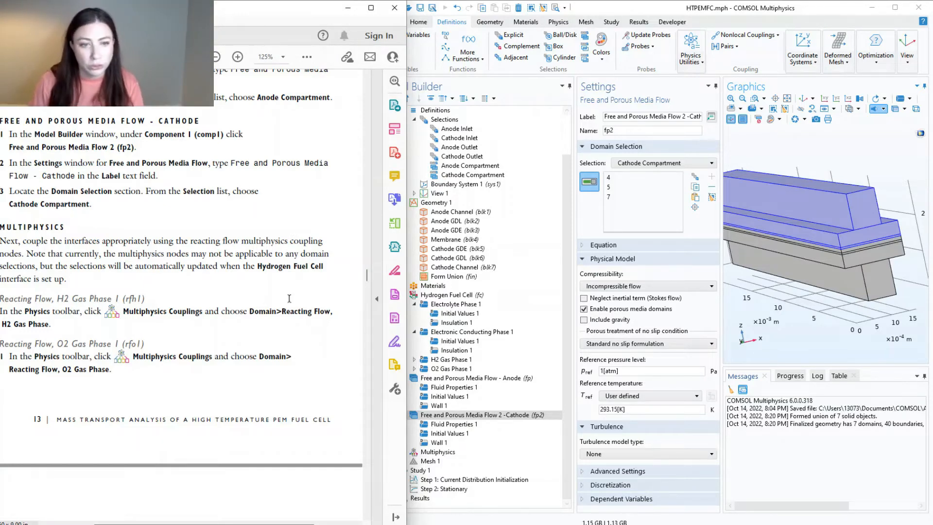
{"action": "scroll", "coordinate": [133, 332], "scroll_direction": "down", "scroll_amount": 2}
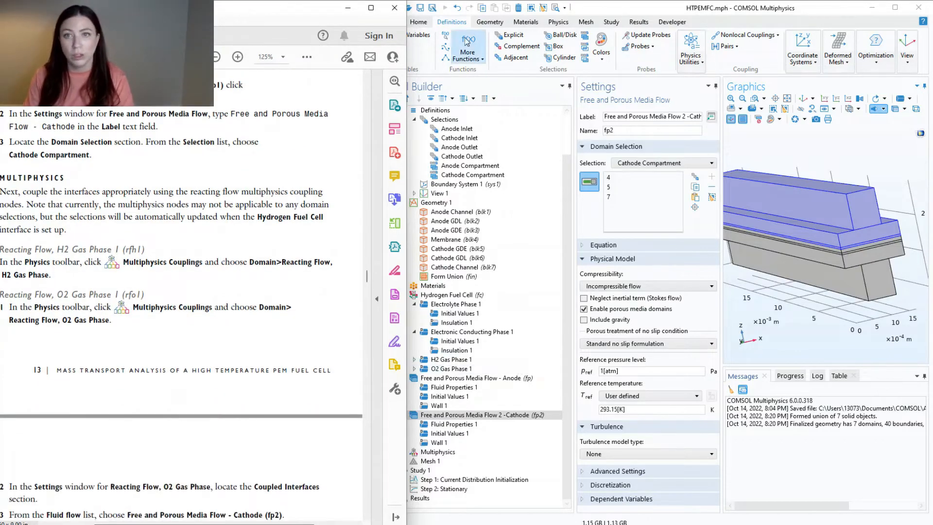
{"action": "left_click", "coordinate": [564, 22]}
{"action": "left_click", "coordinate": [564, 23]}
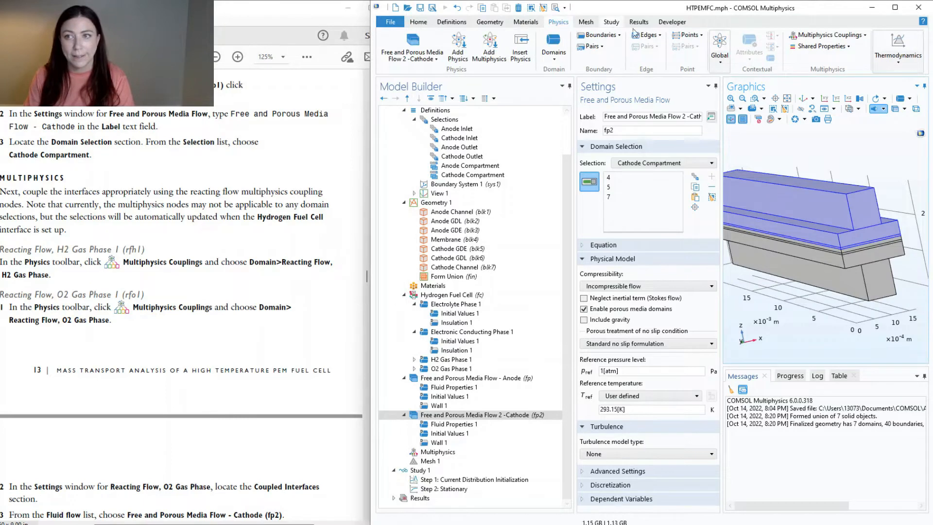
{"action": "left_click", "coordinate": [829, 35]}
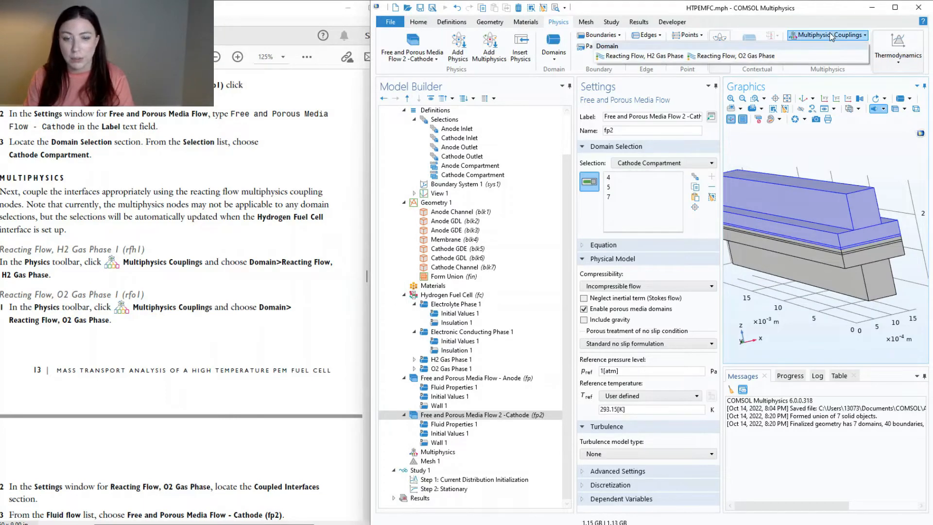
{"action": "left_click", "coordinate": [630, 57]}
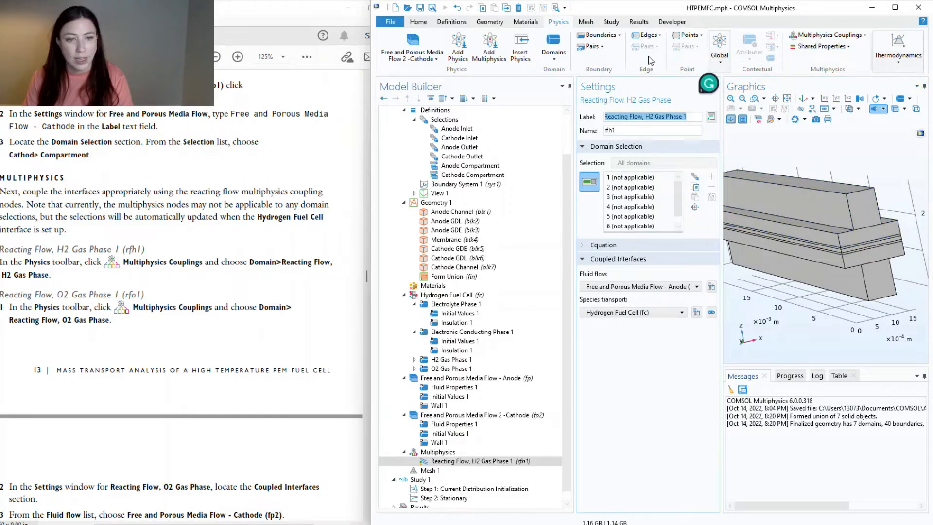
- Add a Reacting Flow, O2 Gas Phase coupling and set its fluid flow interface to Free and Porous Media Flow 2 -Cathode (fp2)
{"action": "left_click", "coordinate": [815, 39]}
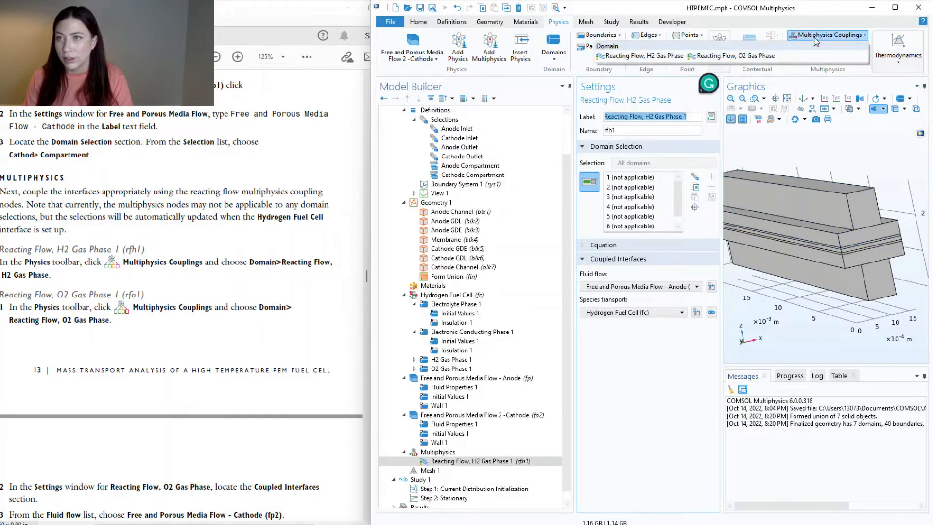
{"action": "left_click", "coordinate": [736, 55]}
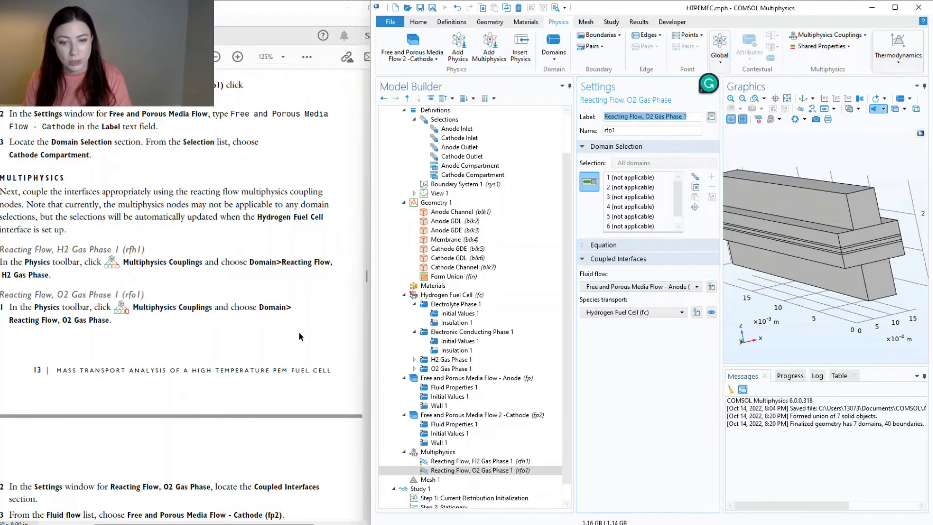
{"action": "scroll", "coordinate": [300, 336], "scroll_direction": "down", "scroll_amount": 1}
{"action": "scroll", "coordinate": [298, 333], "scroll_direction": "down", "scroll_amount": 3}
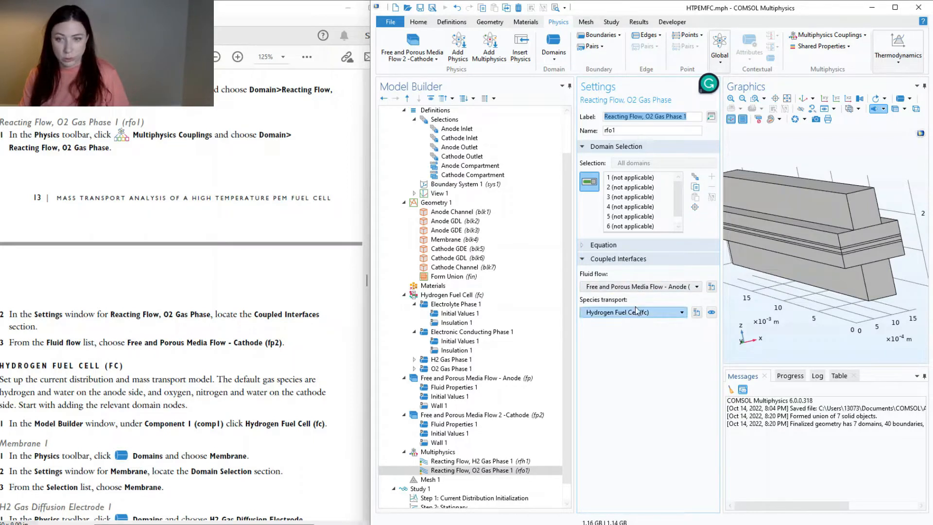
{"action": "left_click", "coordinate": [650, 287]}
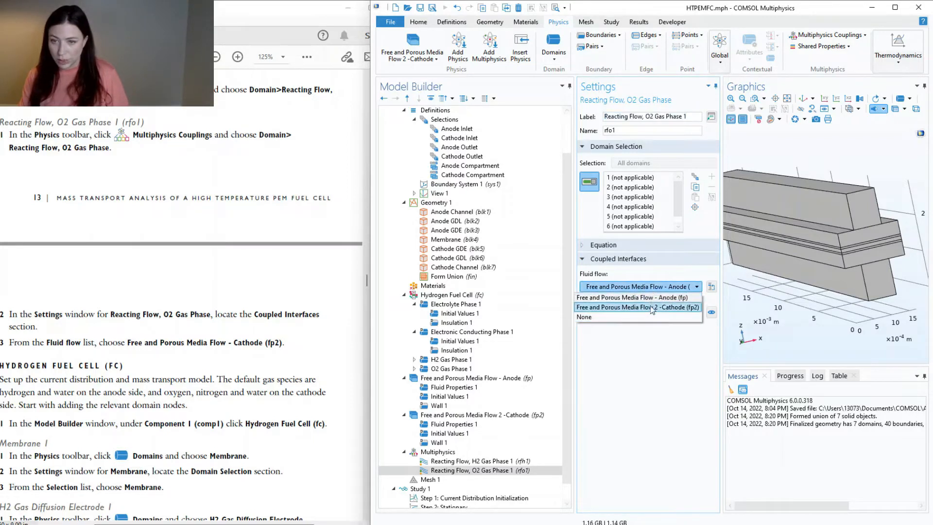
{"action": "left_click", "coordinate": [651, 307]}
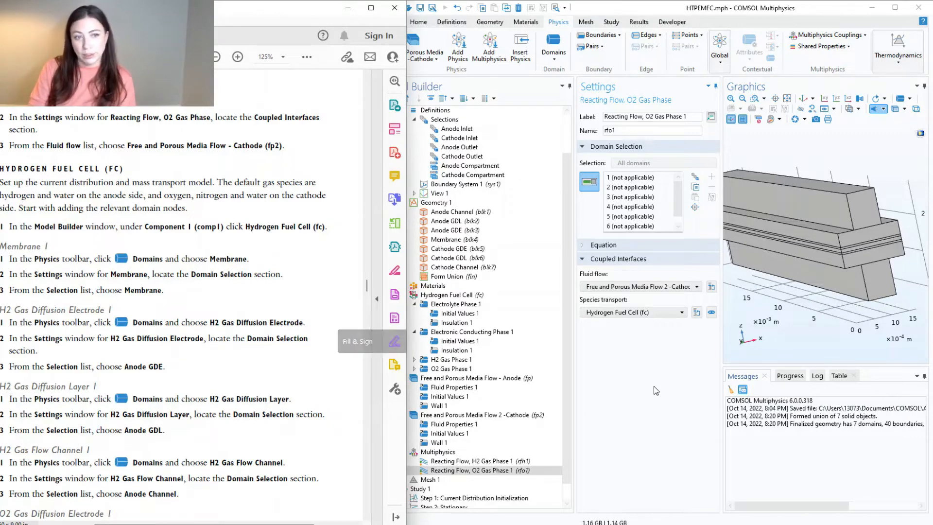
- Add a Membrane domain node to the Hydrogen Fuel Cell interface and set its domain selection to Membrane
{"action": "left_click_drag", "start_coordinate": [407, 340], "coordinate": [372, 340]}
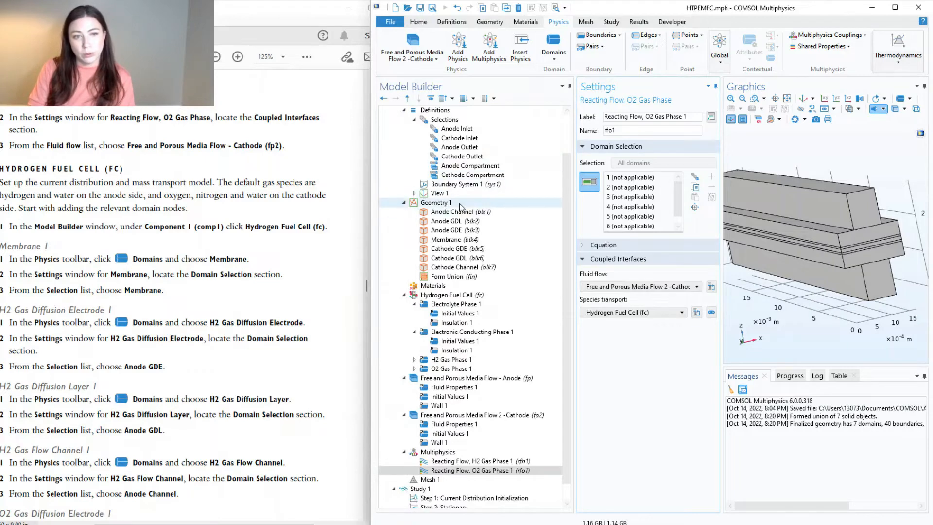
{"action": "left_click", "coordinate": [457, 296]}
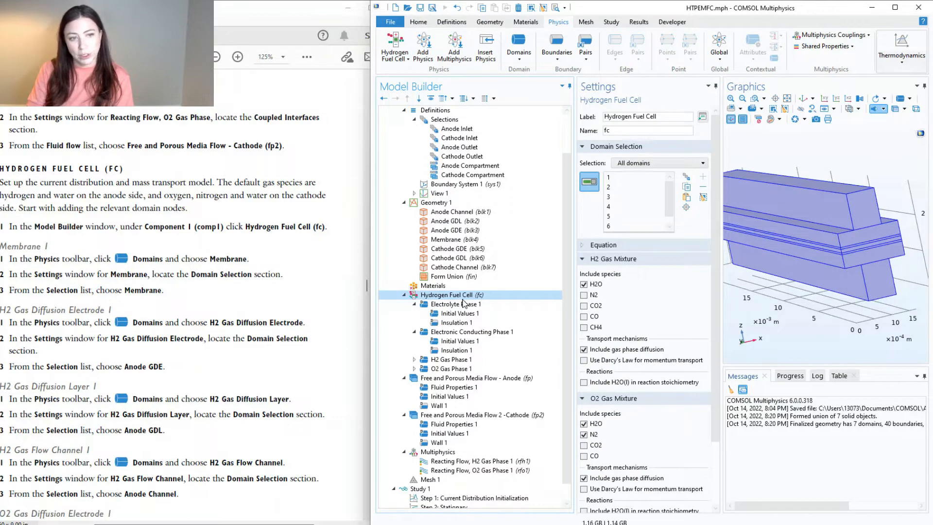
{"action": "left_click", "coordinate": [519, 46]}
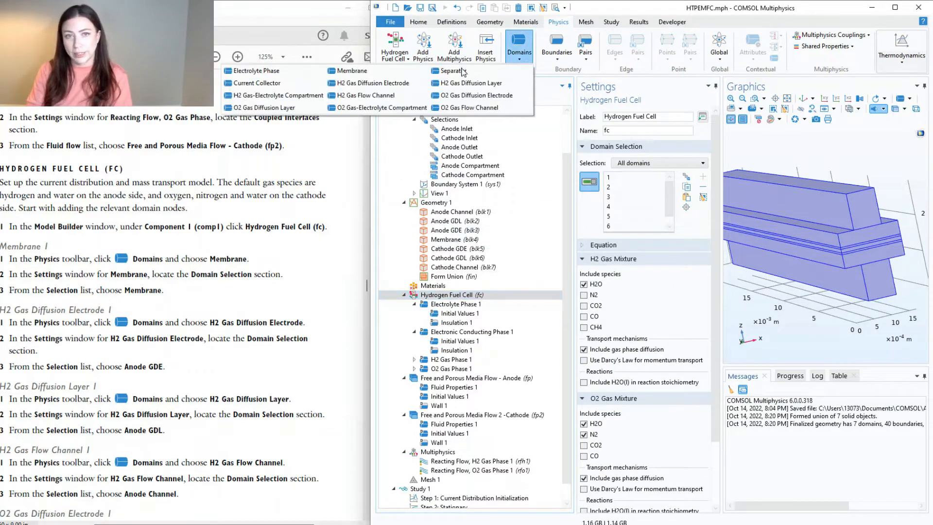
{"action": "left_click", "coordinate": [352, 71]}
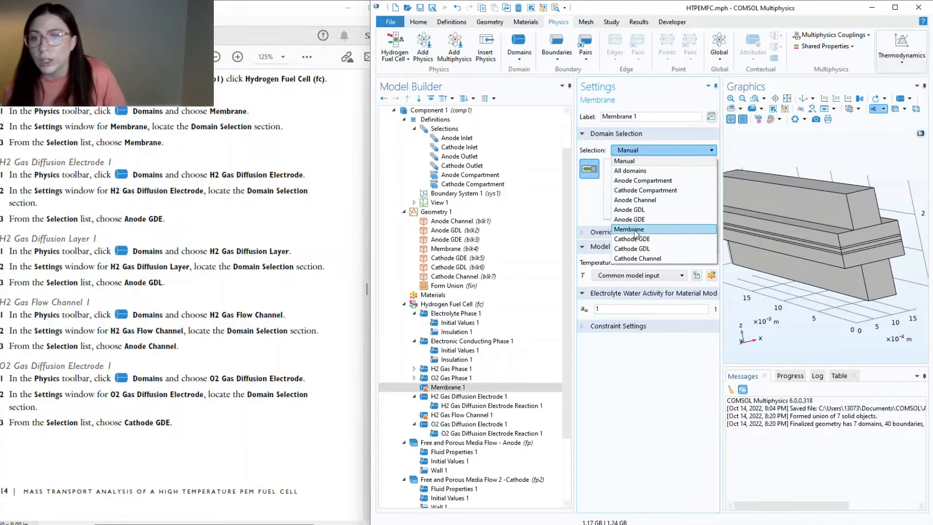
{"action": "left_click", "coordinate": [635, 234]}
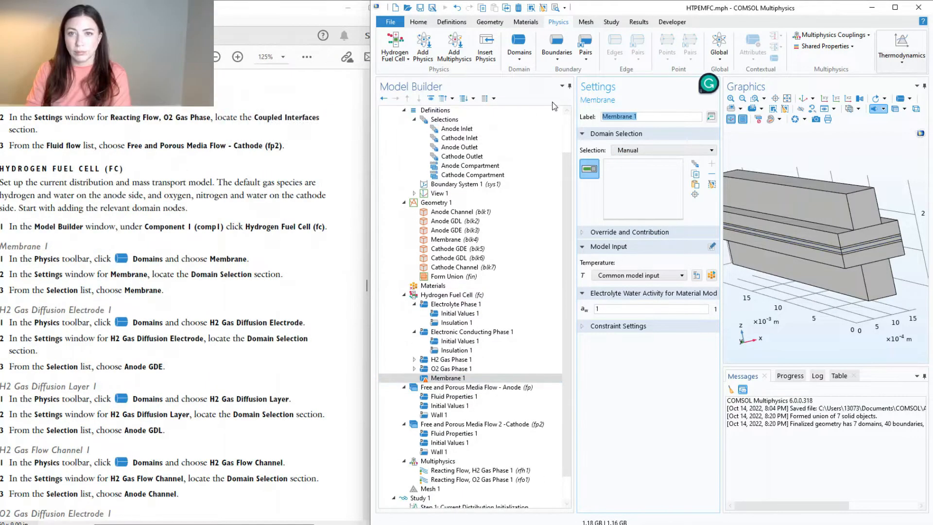
- Add an H2 Gas Diffusion Electrode node to the Hydrogen Fuel Cell interface and set its domain selection to Anode GDE
{"action": "left_click", "coordinate": [521, 57]}
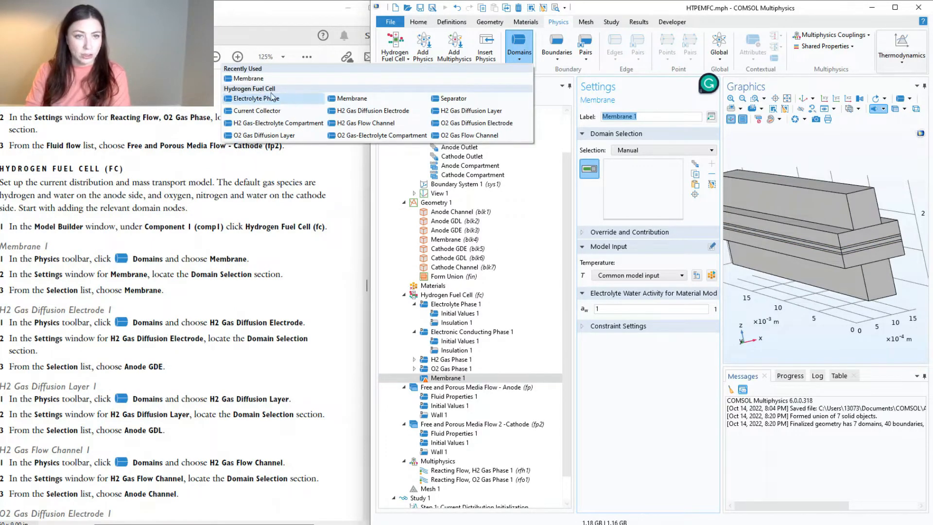
{"action": "left_click", "coordinate": [355, 113]}
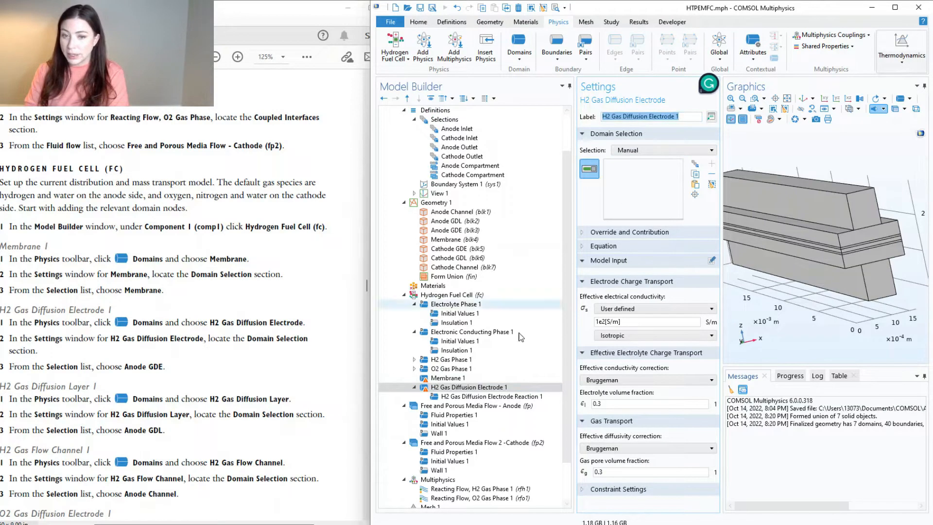
{"action": "left_click", "coordinate": [626, 151]}
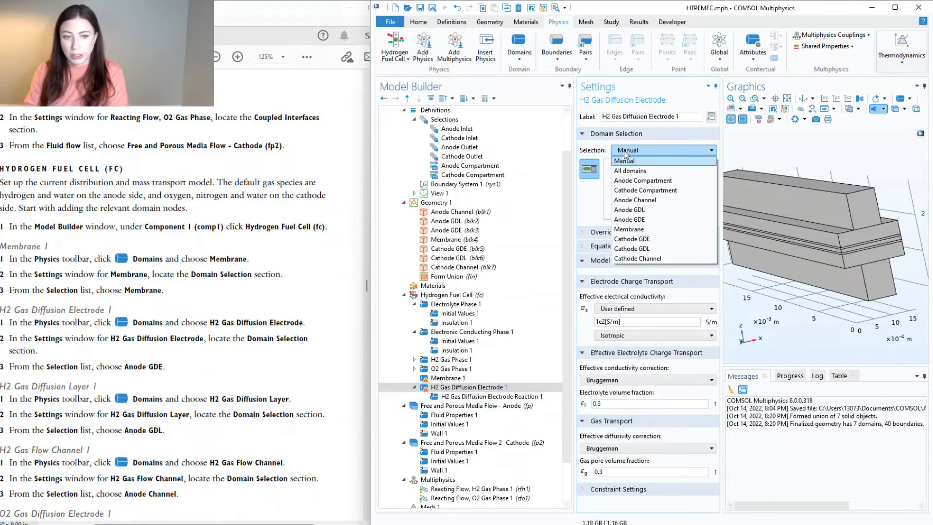
{"action": "left_click", "coordinate": [632, 219]}
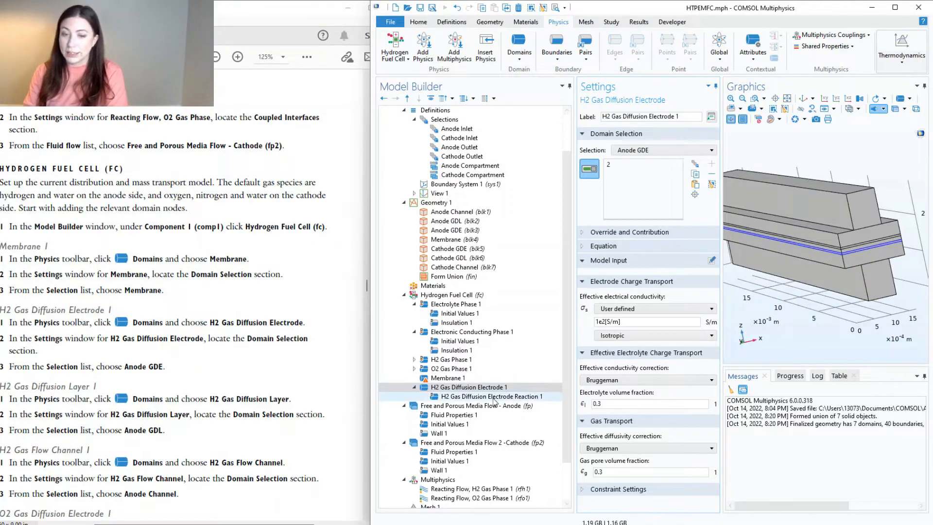
{"action": "left_click", "coordinate": [440, 388]}
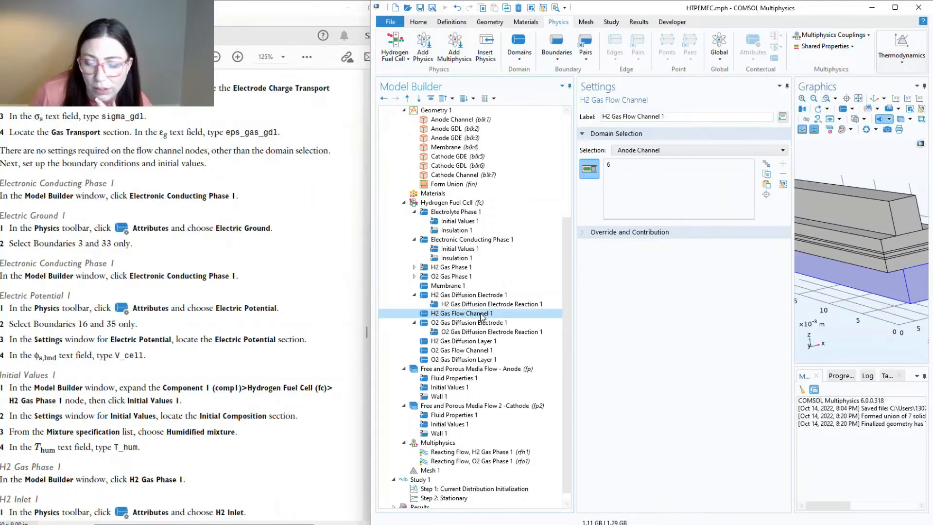
- Set the domain selection of H2 Gas Diffusion Layer 1 to Anode GDL
{"action": "key", "text": "Down"}
{"action": "key", "text": "Down"}
{"action": "key", "text": "Down"}
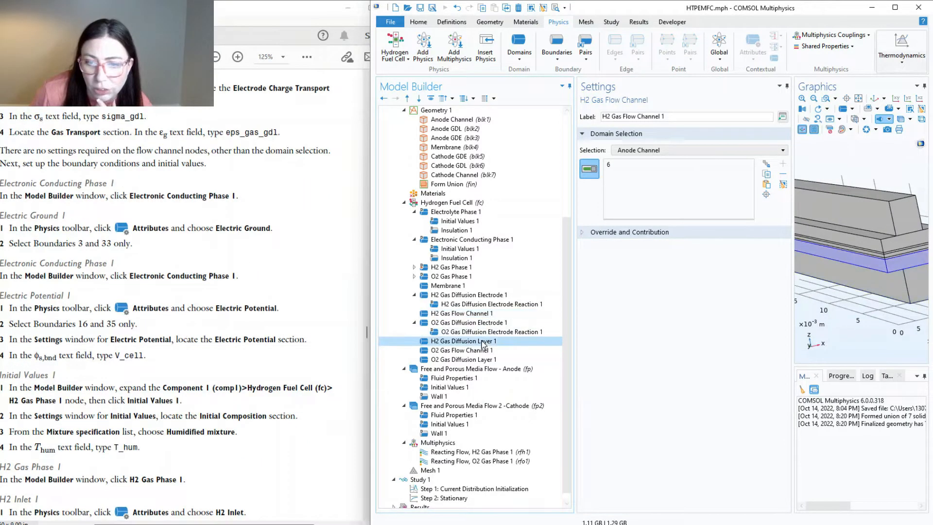
{"action": "left_click", "coordinate": [683, 150]}
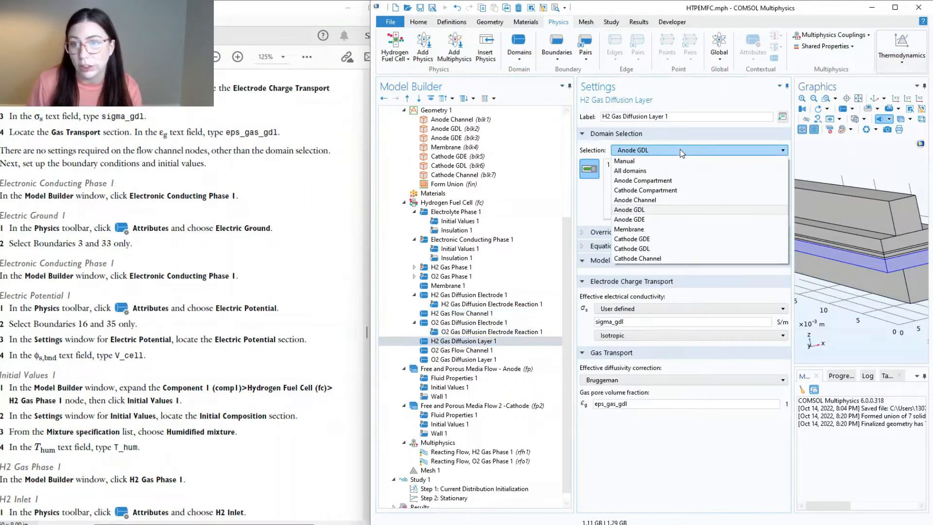
{"action": "left_click", "coordinate": [644, 213]}
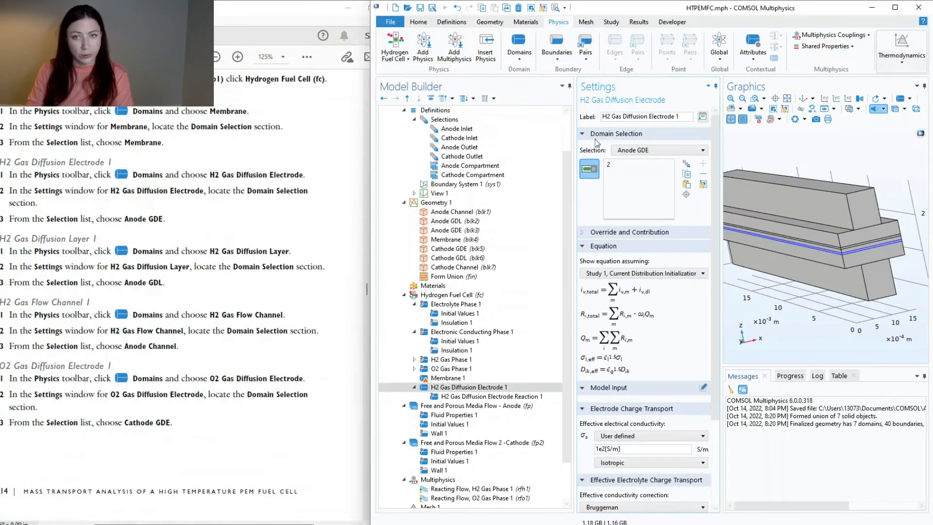
- Add an H2 Gas Flow Channel node to the Hydrogen Fuel Cell interface and set its domain selection to Anode Channel
{"action": "left_click", "coordinate": [520, 58]}
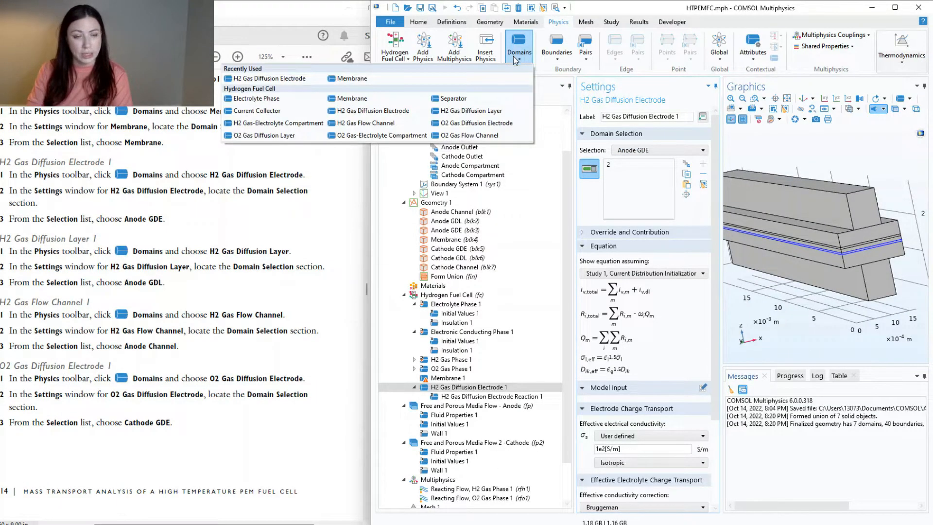
{"action": "left_click", "coordinate": [383, 122]}
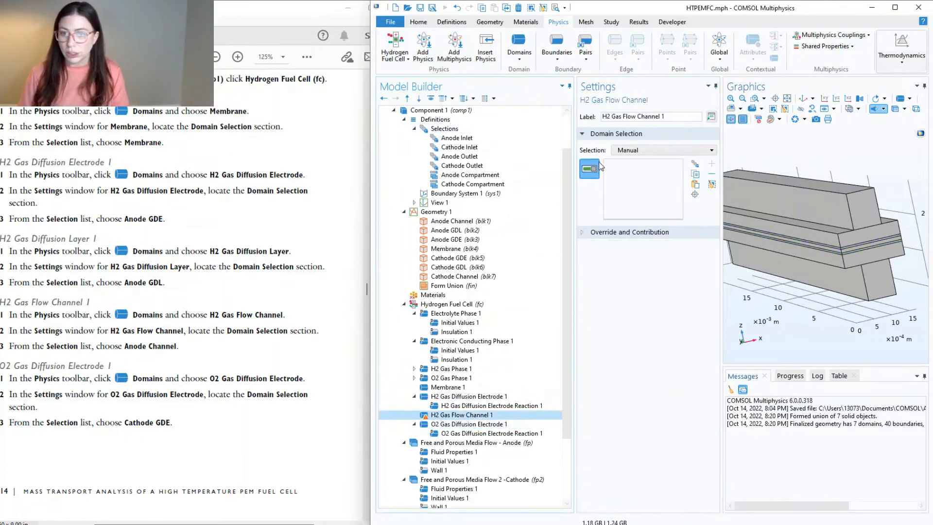
{"action": "left_click", "coordinate": [641, 152]}
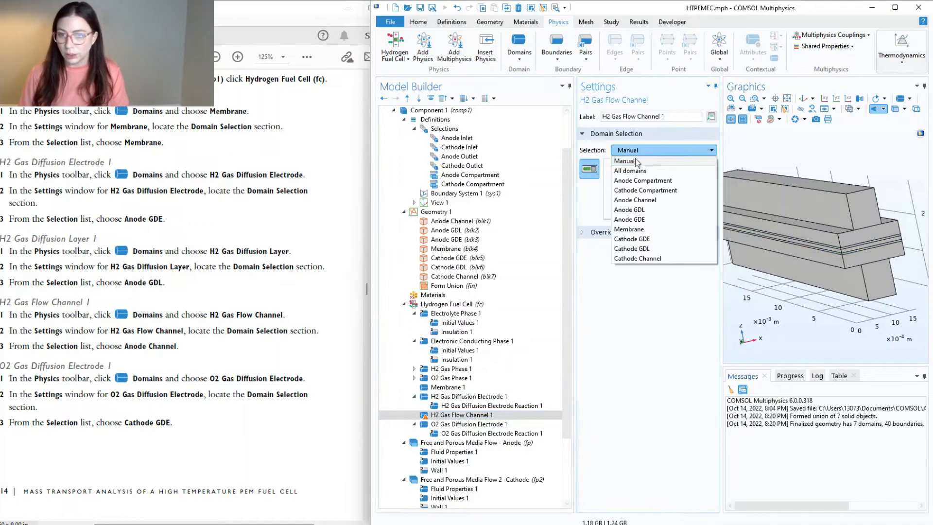
{"action": "left_click", "coordinate": [645, 204]}
{"action": "scroll", "coordinate": [235, 437], "scroll_direction": "down", "scroll_amount": 5}
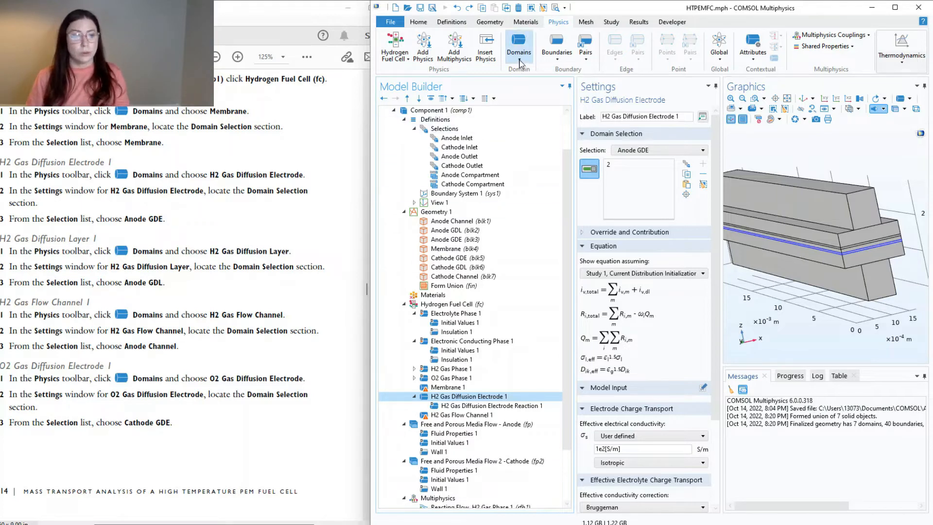
- Add an O2 Gas Diffusion Electrode node to the Hydrogen Fuel Cell interface and set its domain selection to Cathode GDE
{"action": "left_click", "coordinate": [523, 62]}
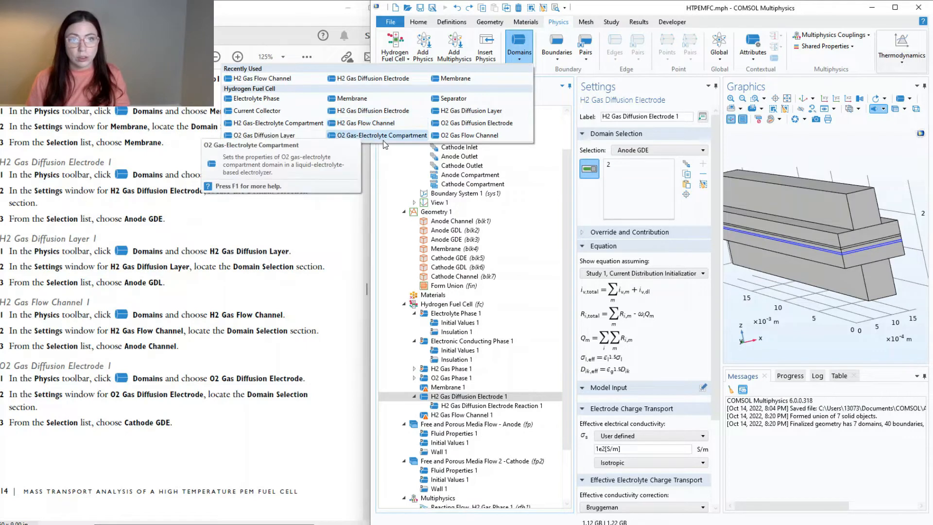
{"action": "left_click", "coordinate": [471, 123]}
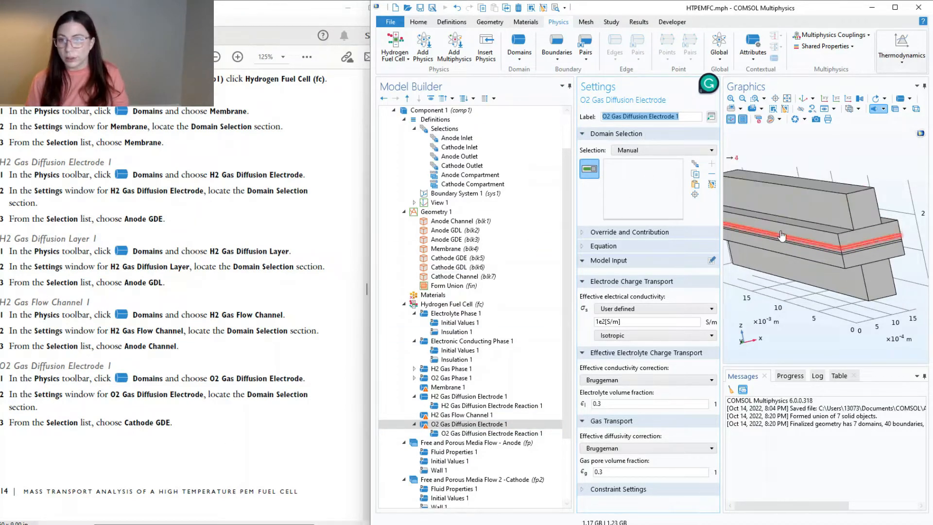
{"action": "left_click", "coordinate": [646, 150]}
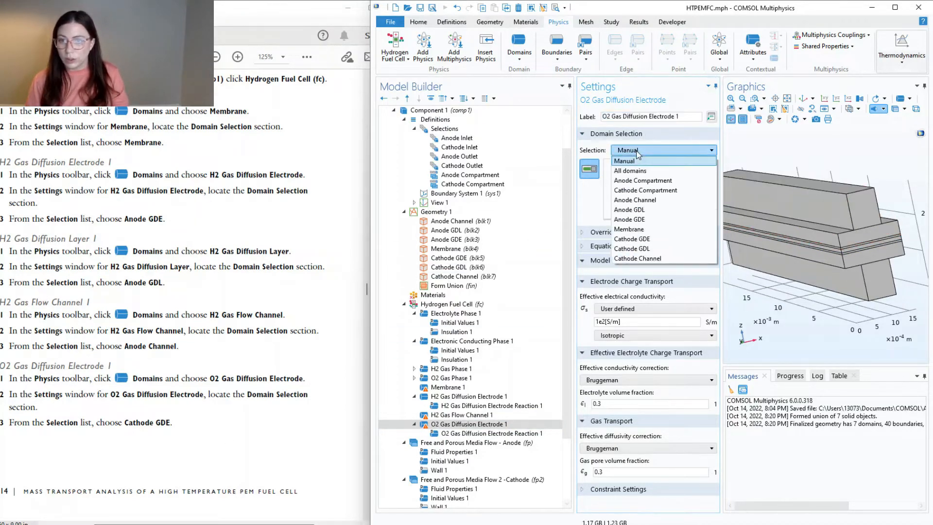
{"action": "left_click", "coordinate": [644, 241]}
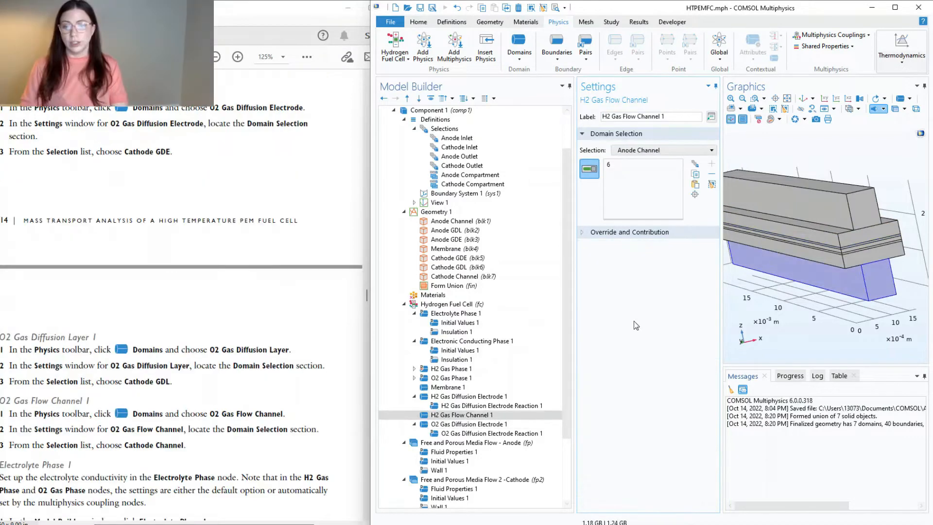
- Add H2 Gas Diffusion Layer and O2 Gas Diffusion Layer nodes to the Hydrogen Fuel Cell interface, with the O2 layer on Cathode GDL
{"action": "left_click", "coordinate": [519, 55]}
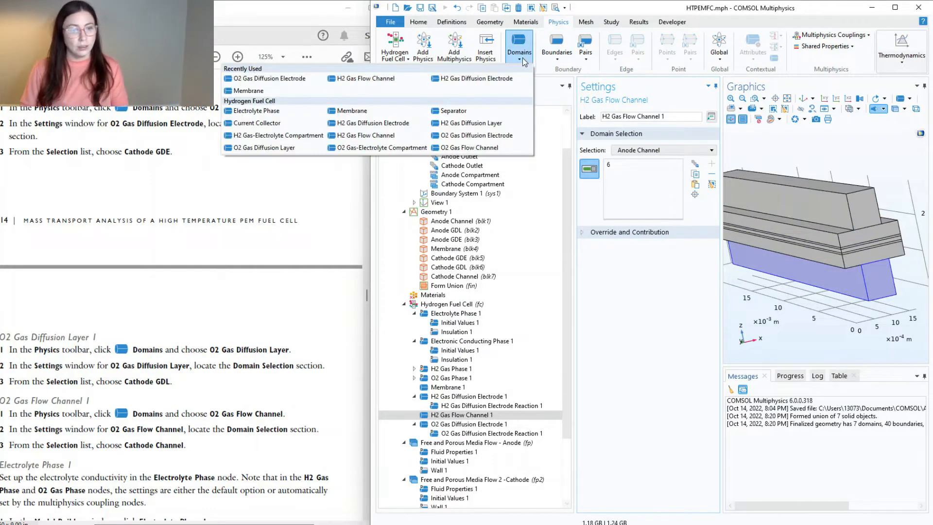
{"action": "left_click", "coordinate": [478, 123]}
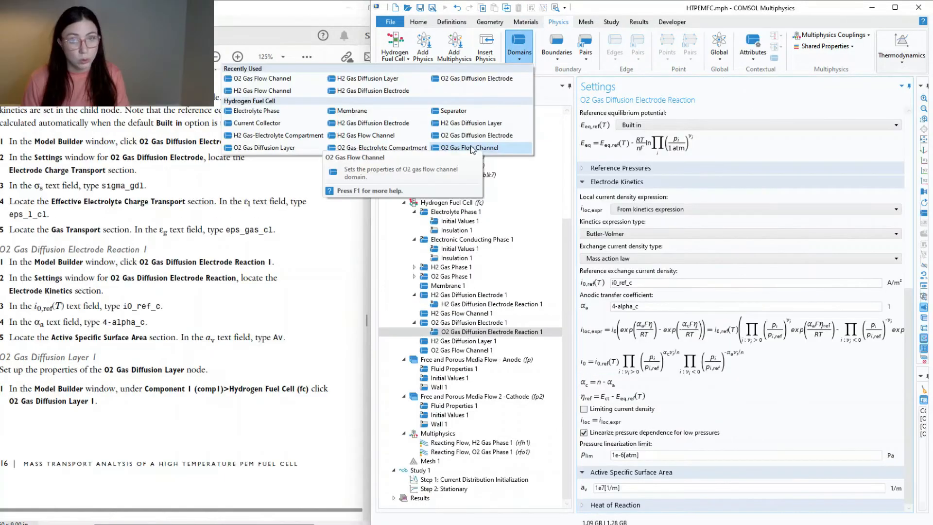
{"action": "left_click", "coordinate": [275, 152]}
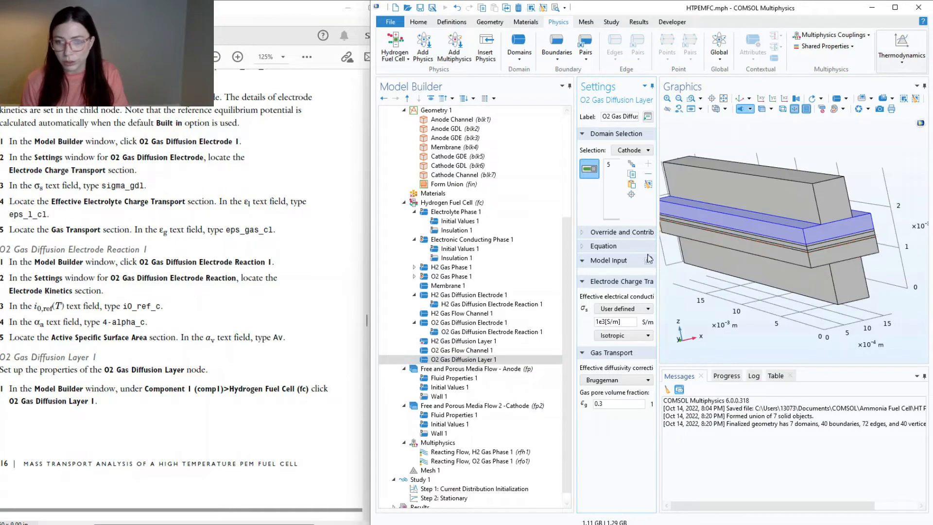
{"action": "left_click", "coordinate": [480, 351]}
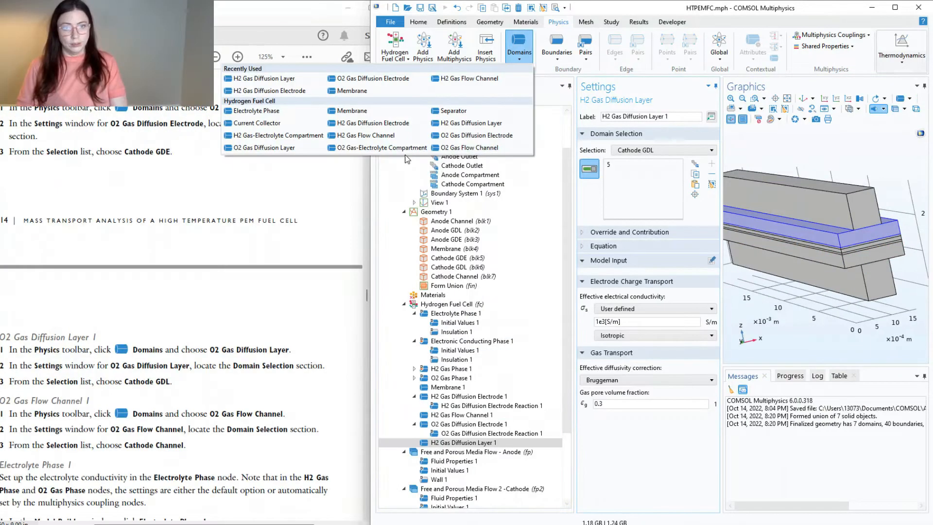
- Add an O2 Gas Flow Channel node to the Hydrogen Fuel Cell interface and set its domain selection to Cathode Channel
{"action": "left_click", "coordinate": [451, 147]}
{"action": "left_click", "coordinate": [643, 153]}
{"action": "left_click", "coordinate": [642, 257]}
{"action": "left_click", "coordinate": [648, 151]}
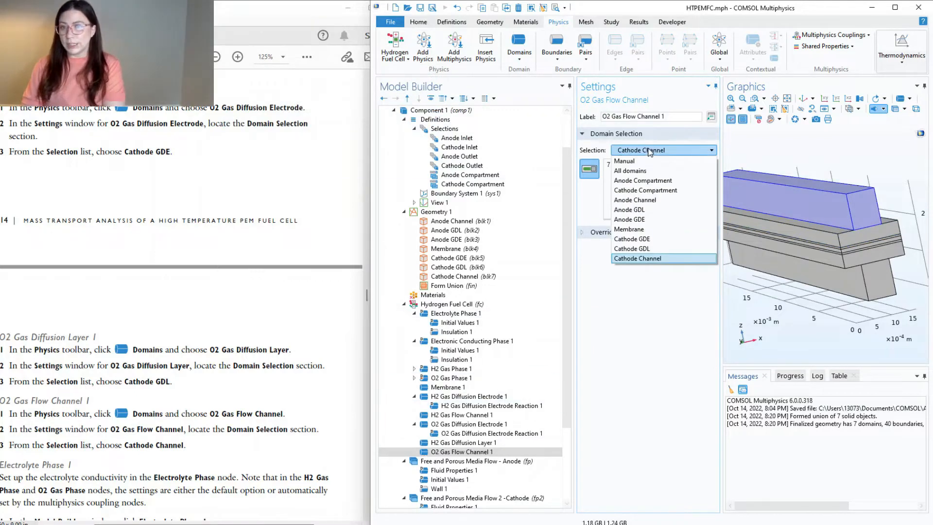
{"action": "left_click", "coordinate": [638, 258]}
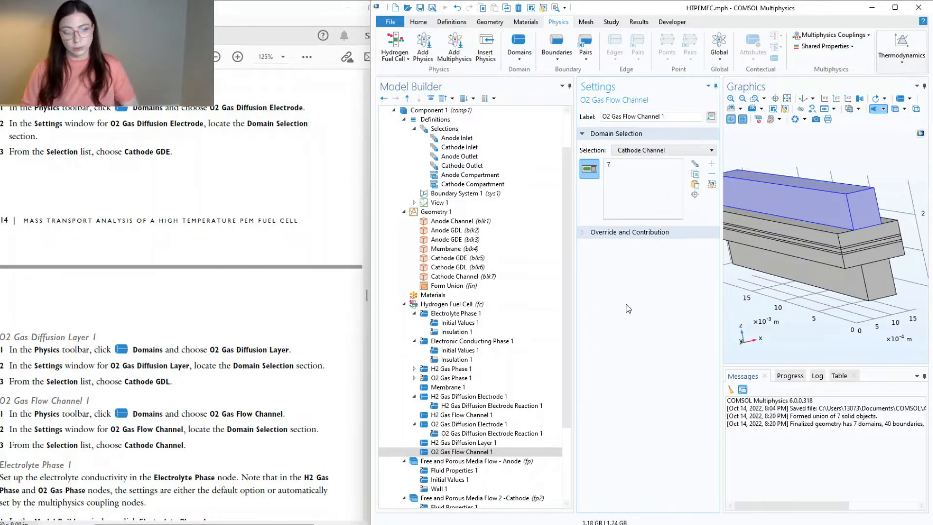
- Set the electrolyte conductivity of Electrolyte Phase 1 to User defined with the value sigma_m
{"action": "scroll", "coordinate": [297, 360], "scroll_direction": "down", "scroll_amount": 3}
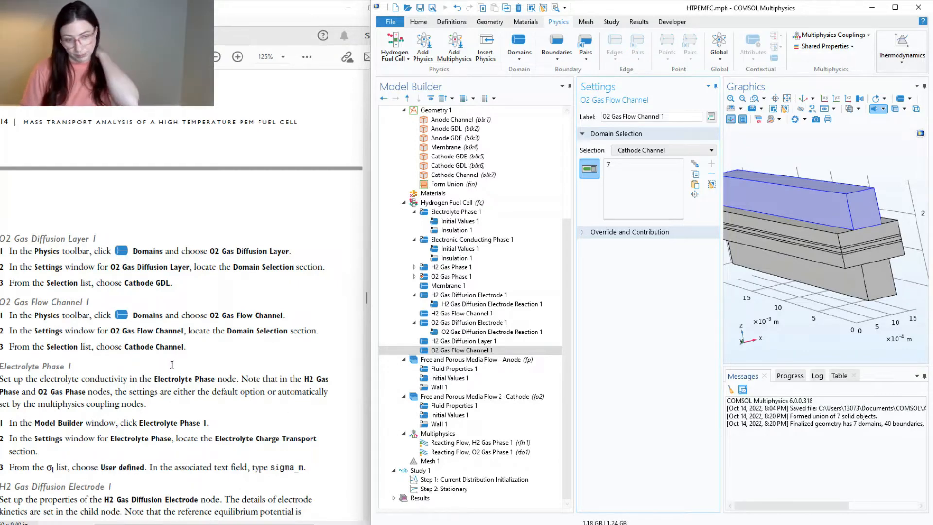
{"action": "scroll", "coordinate": [172, 364], "scroll_direction": "down", "scroll_amount": 1}
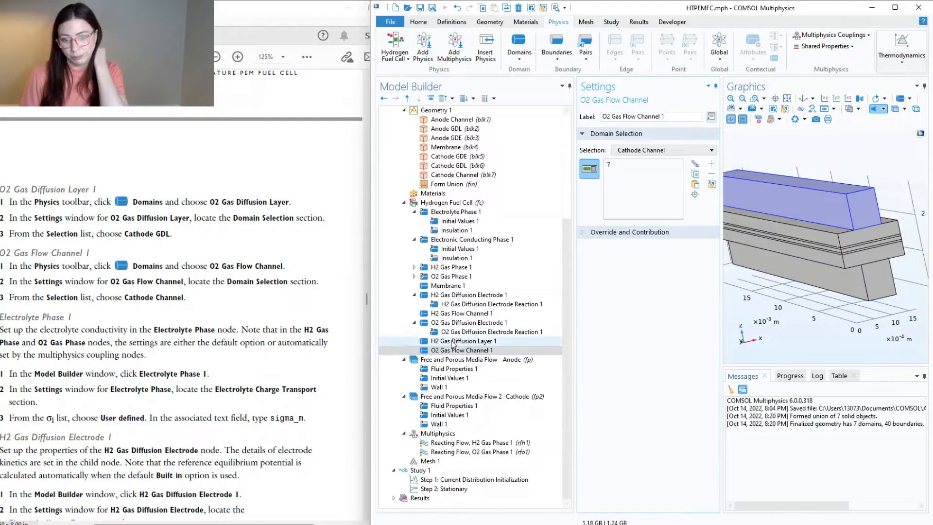
{"action": "left_click", "coordinate": [470, 213]}
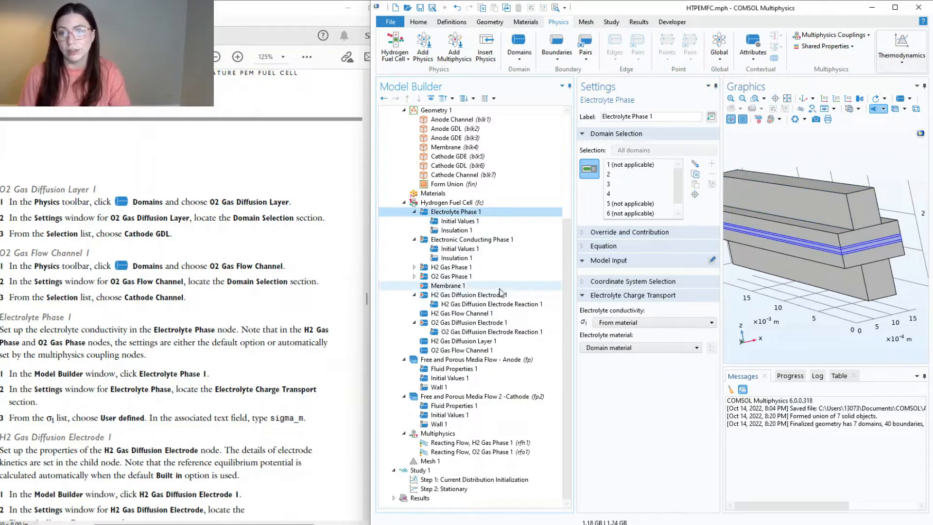
{"action": "left_click", "coordinate": [615, 322]}
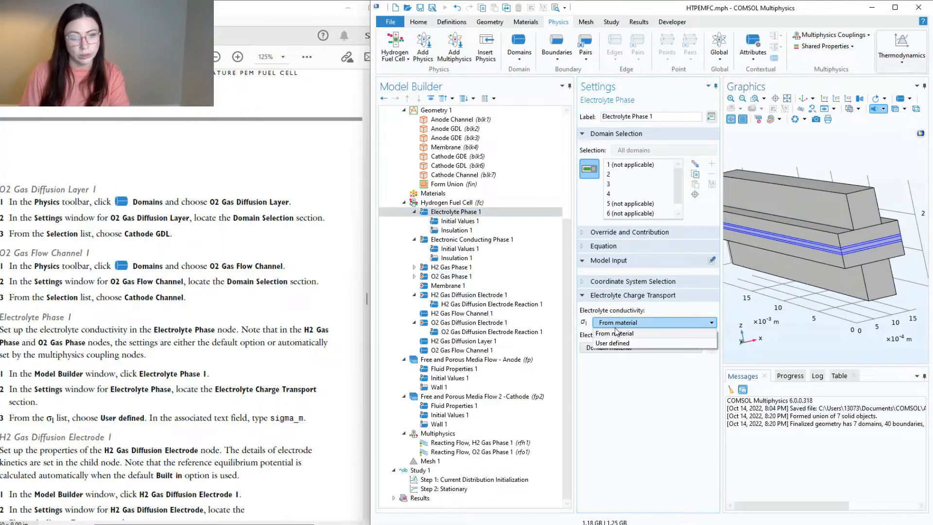
{"action": "left_click", "coordinate": [615, 344]}
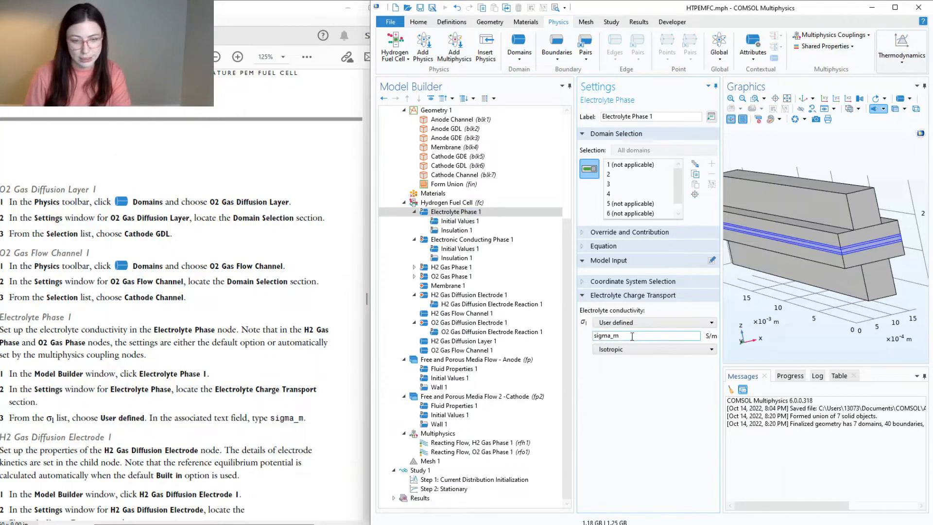
- Set the effective electrical conductivity of H2 Gas Diffusion Electrode 1 to sigma_gdl
{"action": "scroll", "coordinate": [165, 311], "scroll_direction": "down", "scroll_amount": 4}
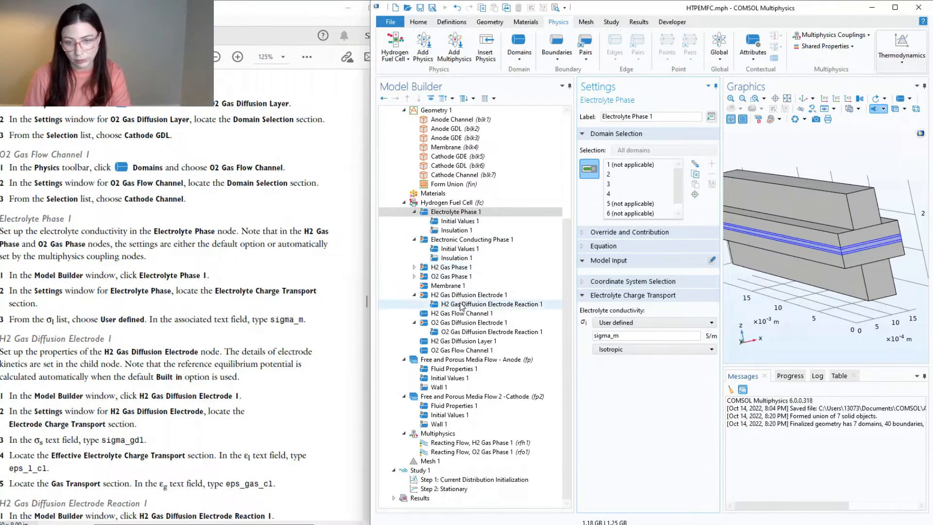
{"action": "left_click", "coordinate": [494, 295]}
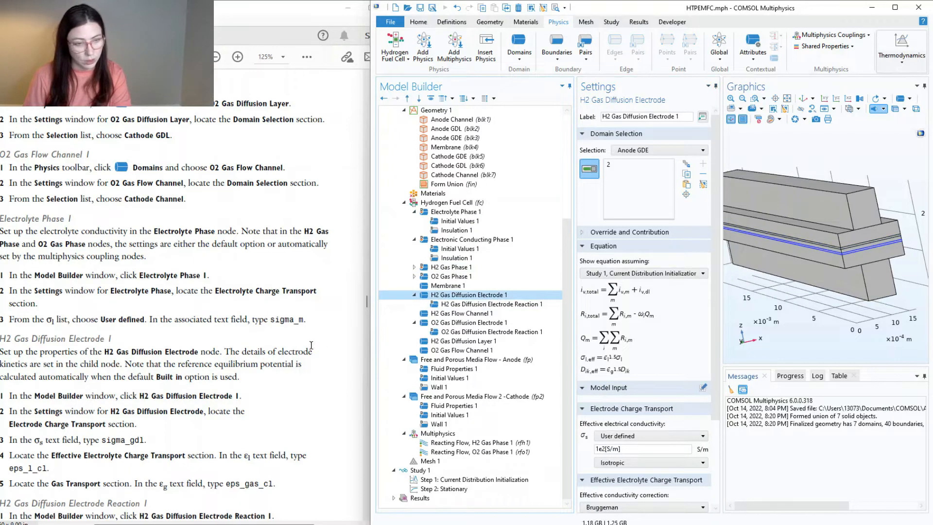
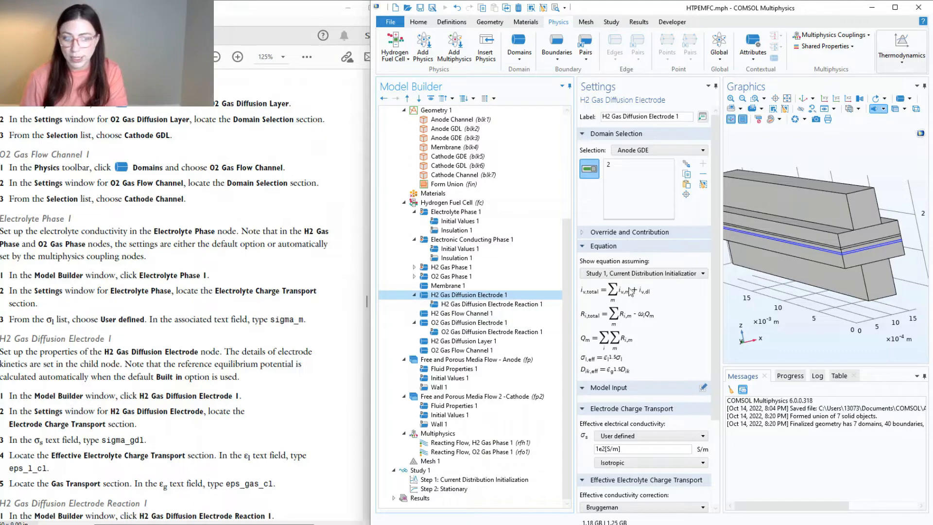
{"action": "scroll", "coordinate": [662, 301], "scroll_direction": "down", "scroll_amount": 3}
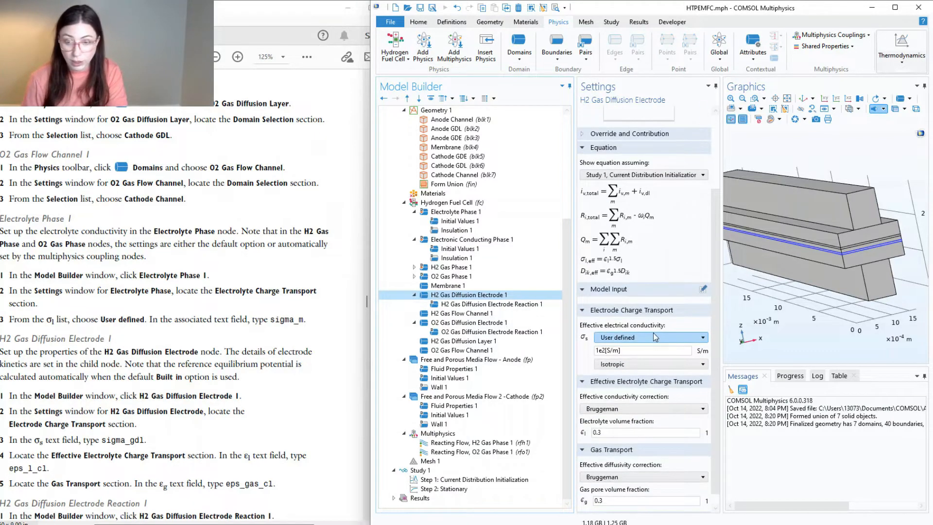
{"action": "triple_click", "coordinate": [609, 350]}
{"action": "type", "text": "si"}
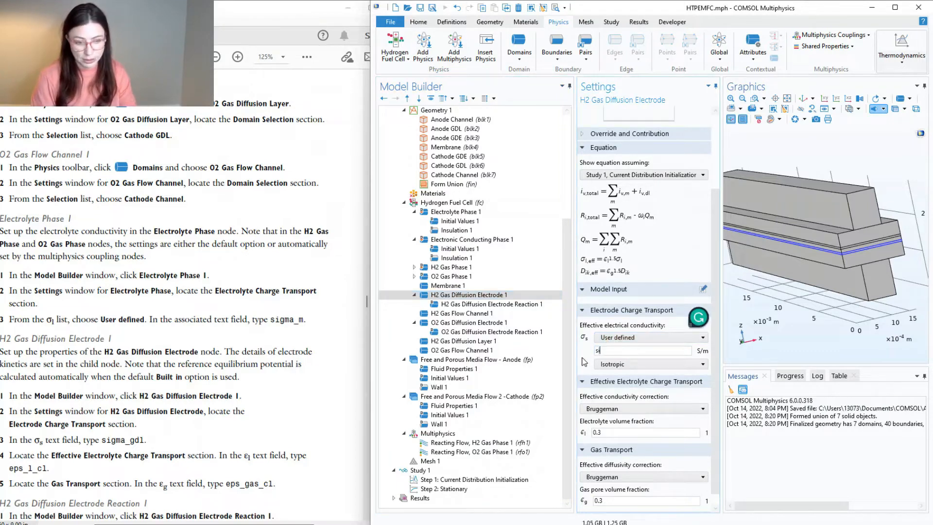
{"action": "type", "text": "gma_gld"}
{"action": "key", "text": "BackSpace"}
{"action": "key", "text": "BackSpace"}
{"action": "type", "text": "gdl"}
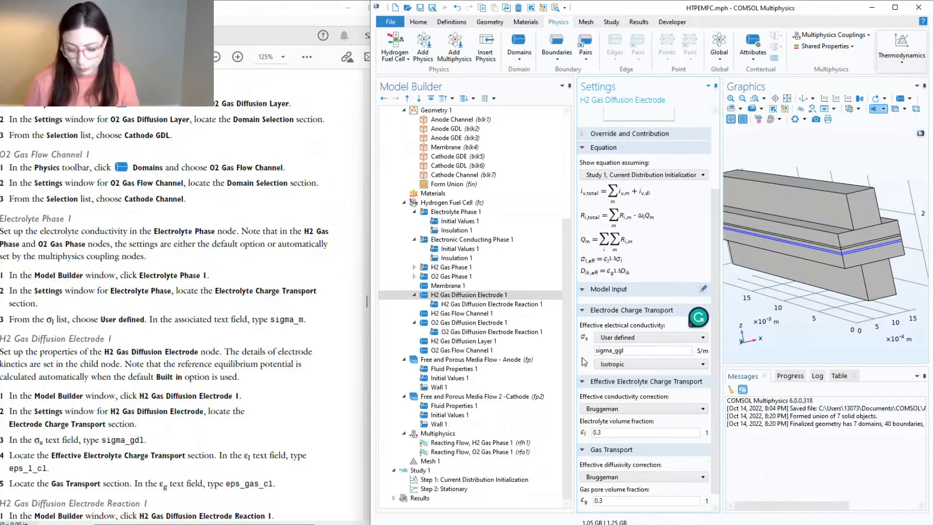
{"action": "key", "text": "Left"}
{"action": "key", "text": "BackSpace"}
{"action": "type", "text": "d"}
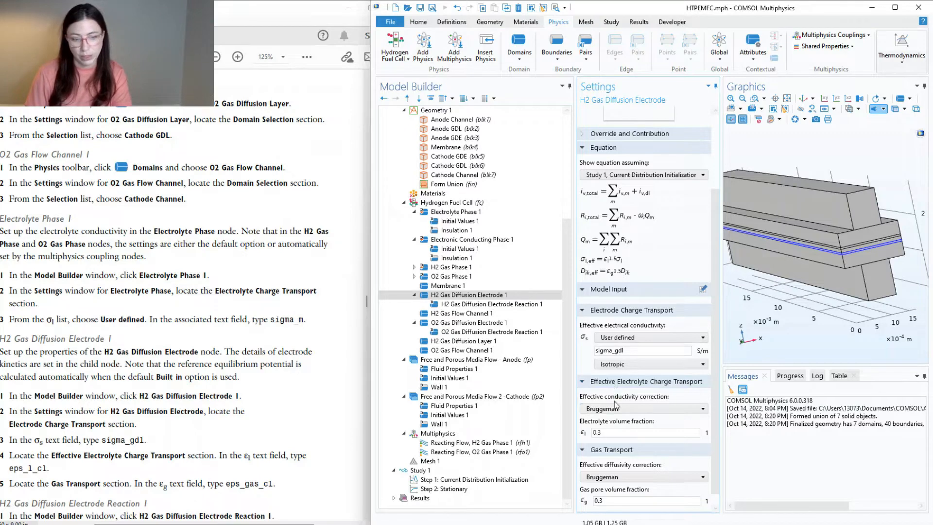
- Set the H2 Gas Diffusion Electrode's electrolyte volume fraction to eps_l_cl and its gas pore volume fraction to eps_gas_cl
{"action": "left_click", "coordinate": [610, 434]}
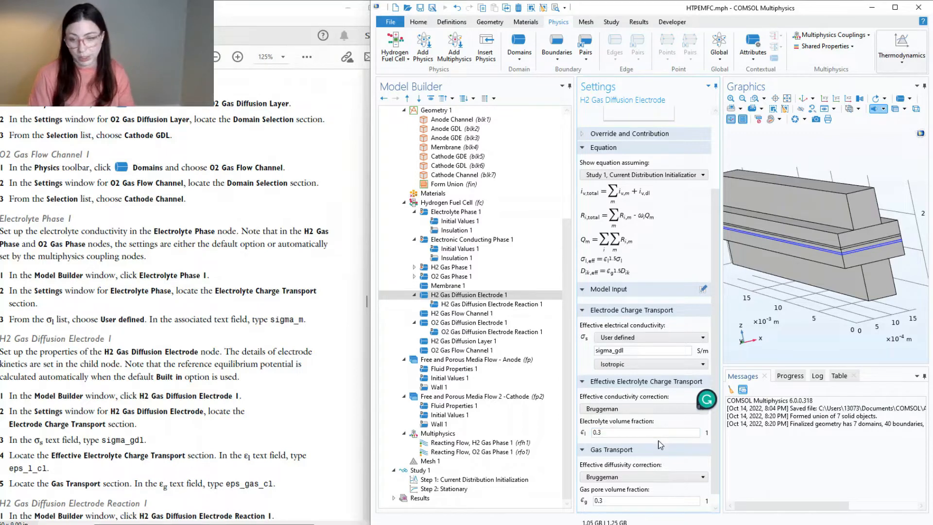
{"action": "type", "text": "eps_l_cl"}
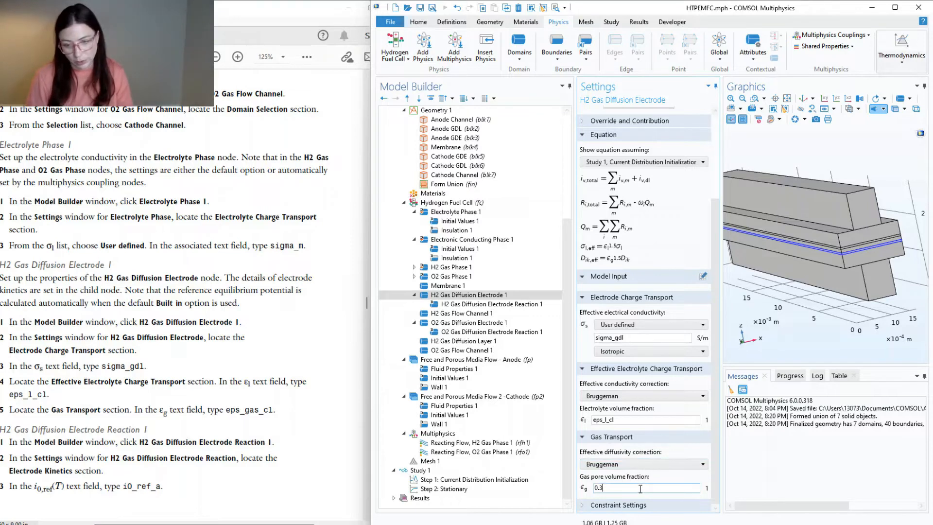
{"action": "left_click_drag", "start_coordinate": [610, 488], "coordinate": [593, 494]}
{"action": "type", "text": "ep"}
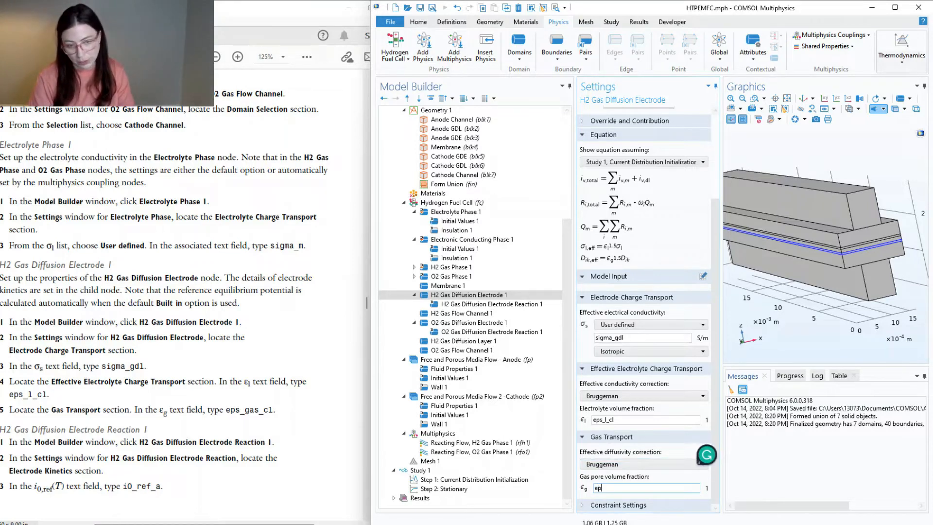
{"action": "type", "text": "s_gas_cl"}
{"action": "key", "text": "Return"}
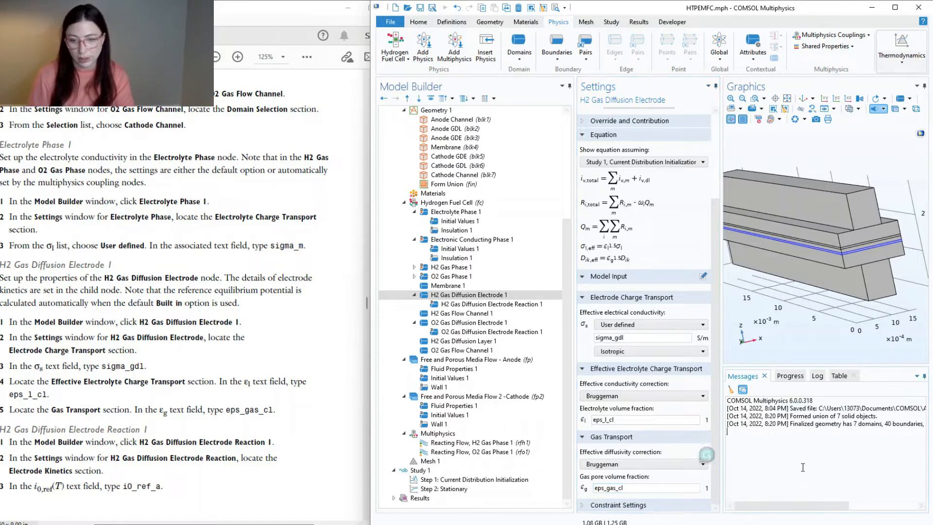
- Set the reference exchange current density of H2 Gas Diffusion Electrode Reaction 1 to i0_ref_a
{"action": "scroll", "coordinate": [230, 441], "scroll_direction": "down", "scroll_amount": 1}
{"action": "scroll", "coordinate": [229, 436], "scroll_direction": "down", "scroll_amount": 2}
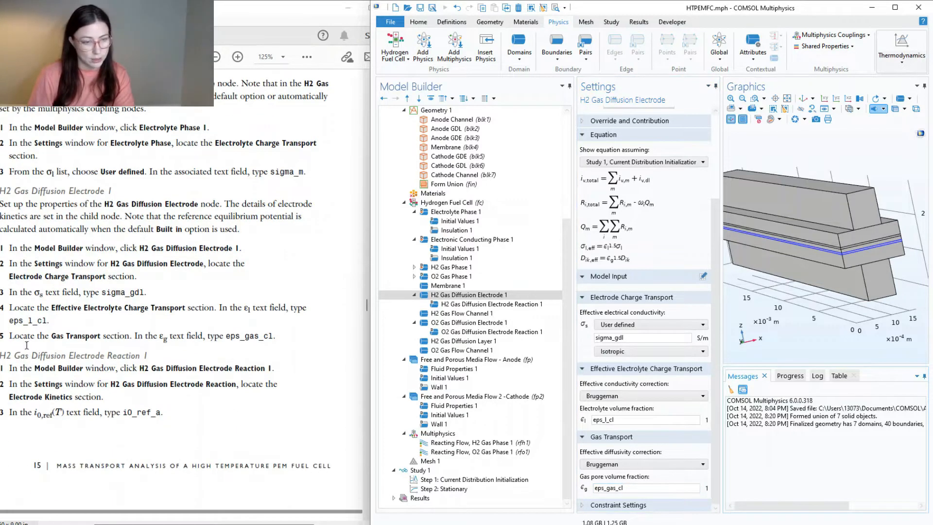
{"action": "left_click", "coordinate": [491, 304]}
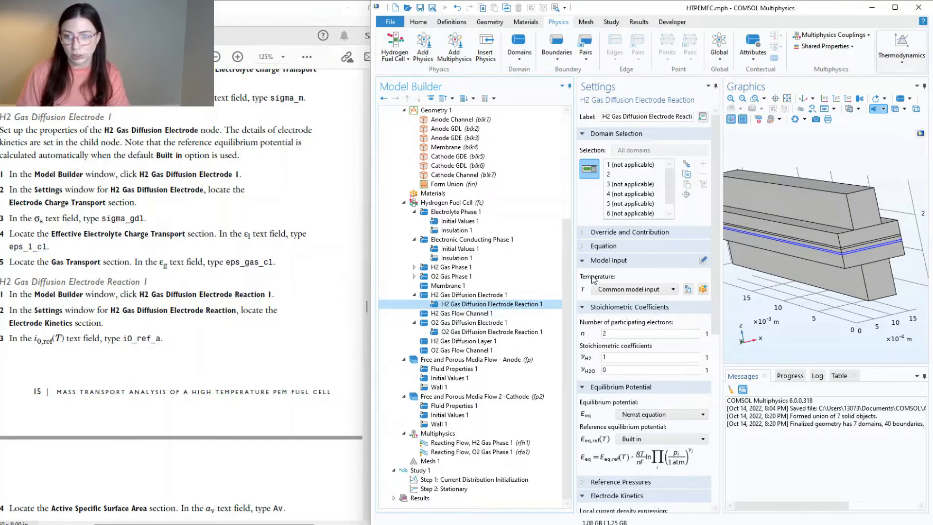
{"action": "scroll", "coordinate": [672, 442], "scroll_direction": "down", "scroll_amount": 5}
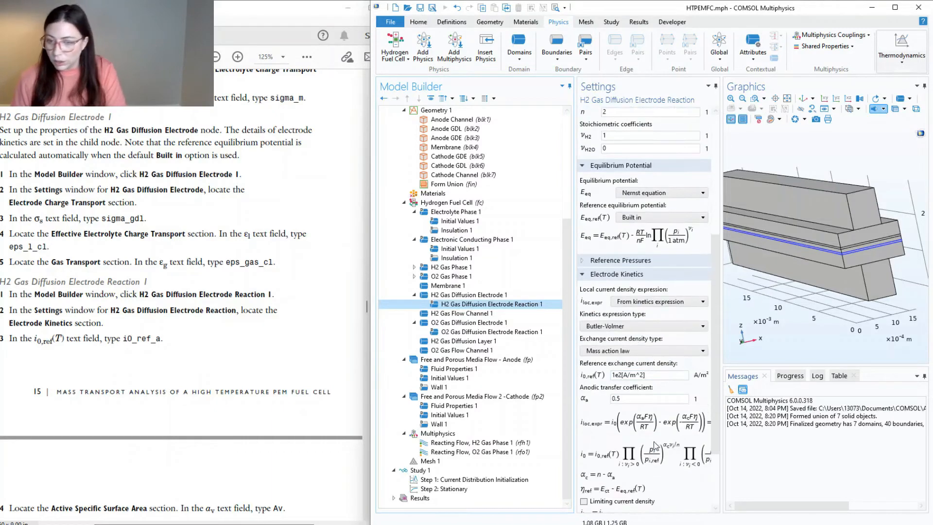
{"action": "scroll", "coordinate": [674, 345], "scroll_direction": "down", "scroll_amount": 3}
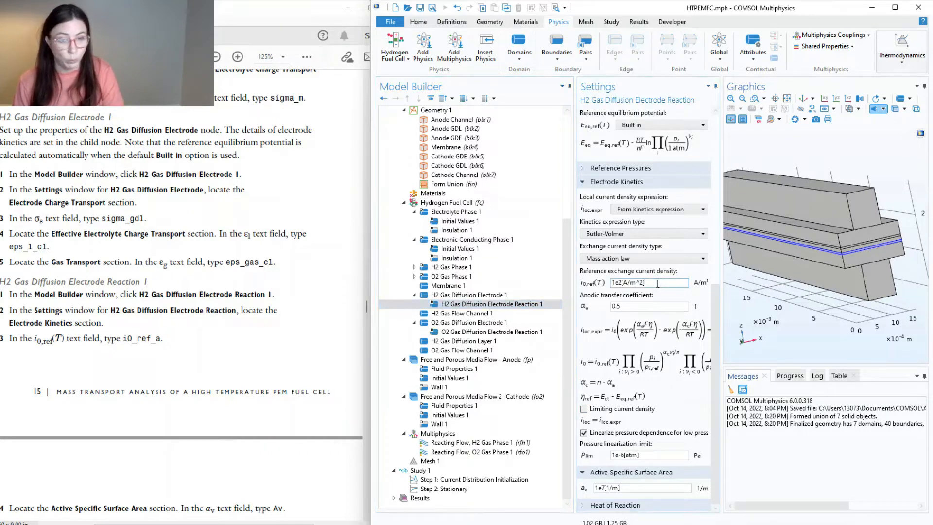
{"action": "left_click_drag", "start_coordinate": [660, 283], "coordinate": [604, 283]}
{"action": "type", "text": "i0"}
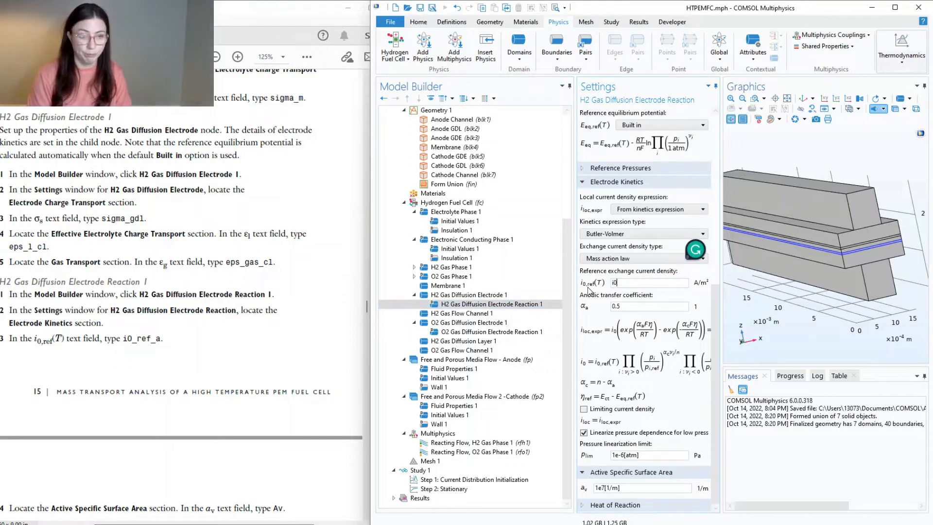
{"action": "type", "text": "_ref_a"}
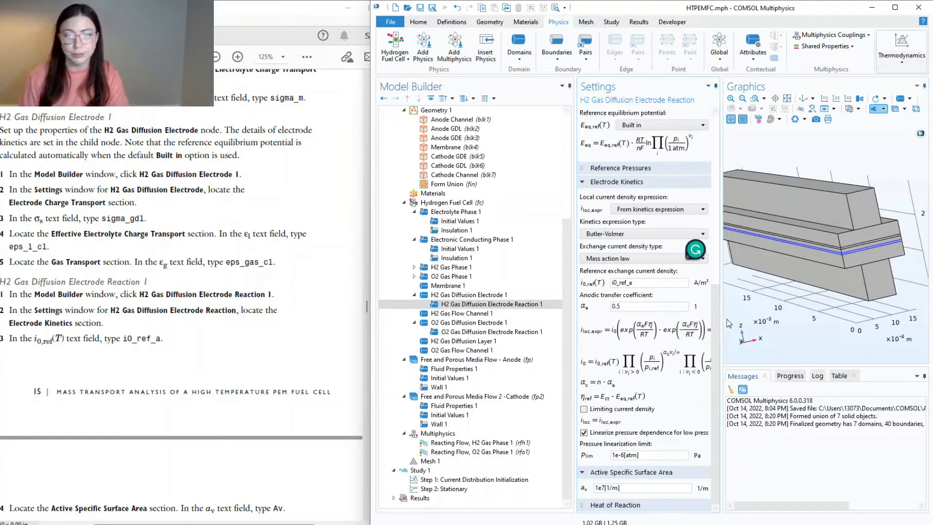
- Set the active specific surface area of the H2 Gas Diffusion Electrode Reaction to Av
{"action": "scroll", "coordinate": [257, 371], "scroll_direction": "down", "scroll_amount": 3}
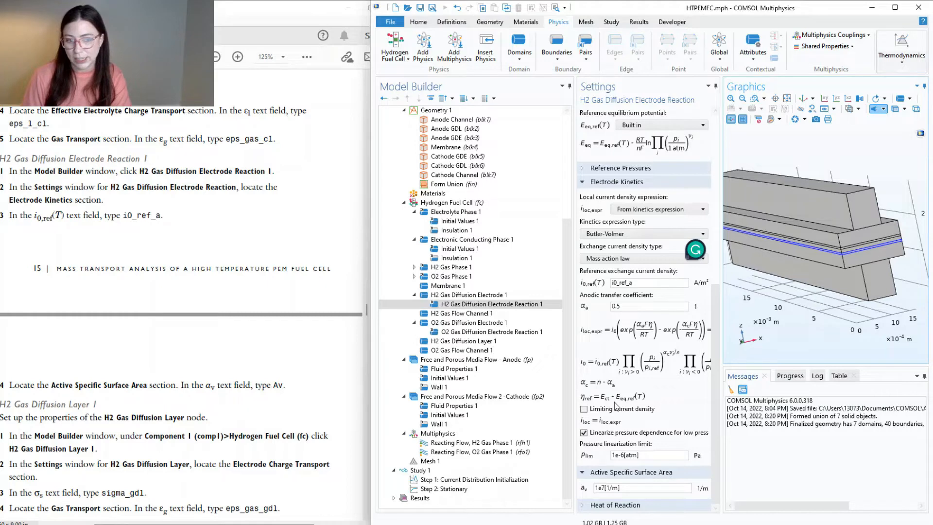
{"action": "double_click", "coordinate": [617, 487]}
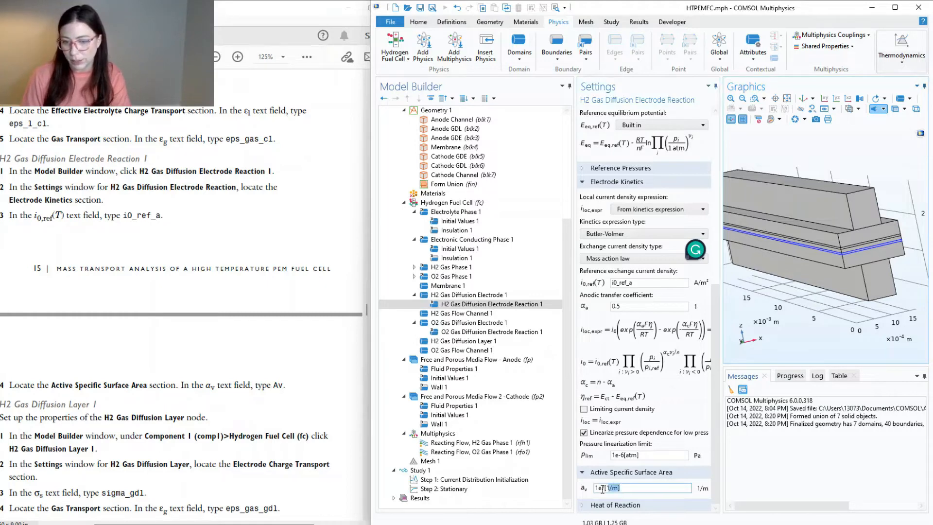
{"action": "type", "text": "Av"}
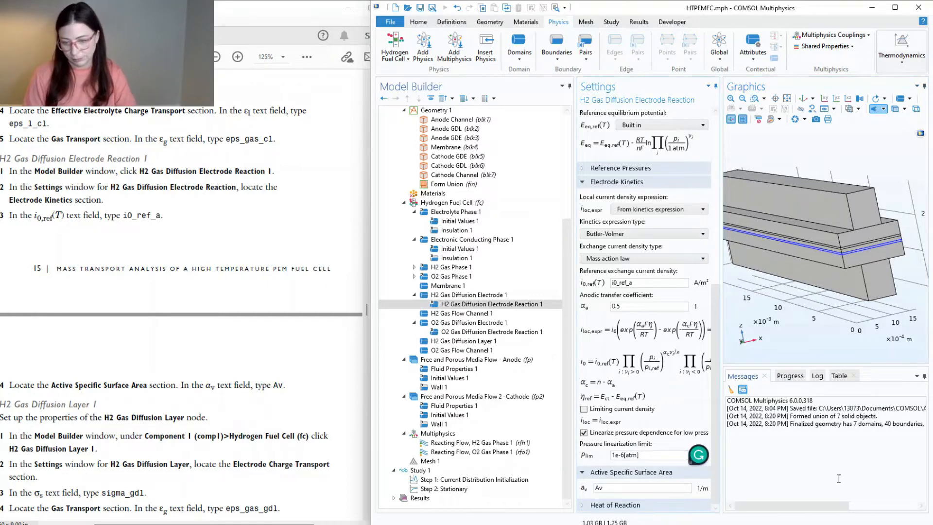
{"action": "left_click", "coordinate": [778, 483]}
- Set the effective electrical conductivity of H2 Gas Diffusion Layer 1 to sigma_gdl
{"action": "scroll", "coordinate": [324, 411], "scroll_direction": "down", "scroll_amount": 3}
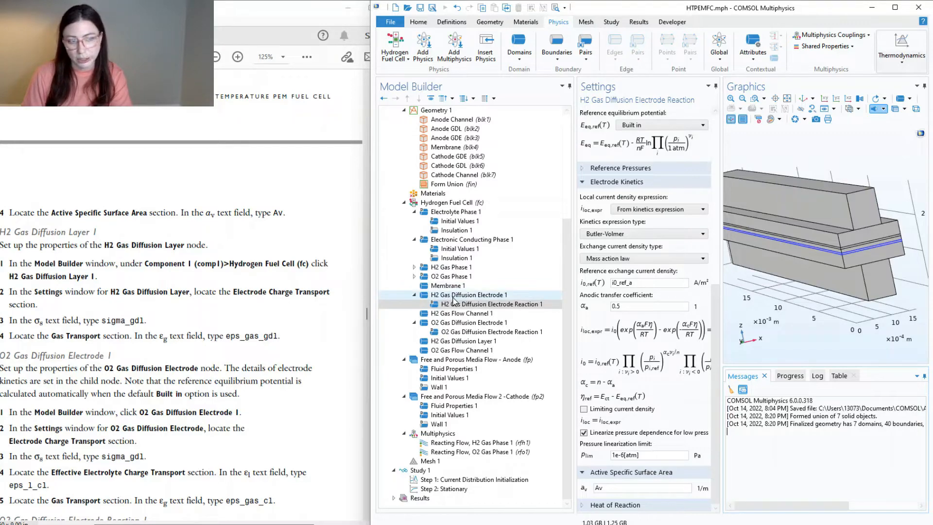
{"action": "left_click", "coordinate": [467, 341]}
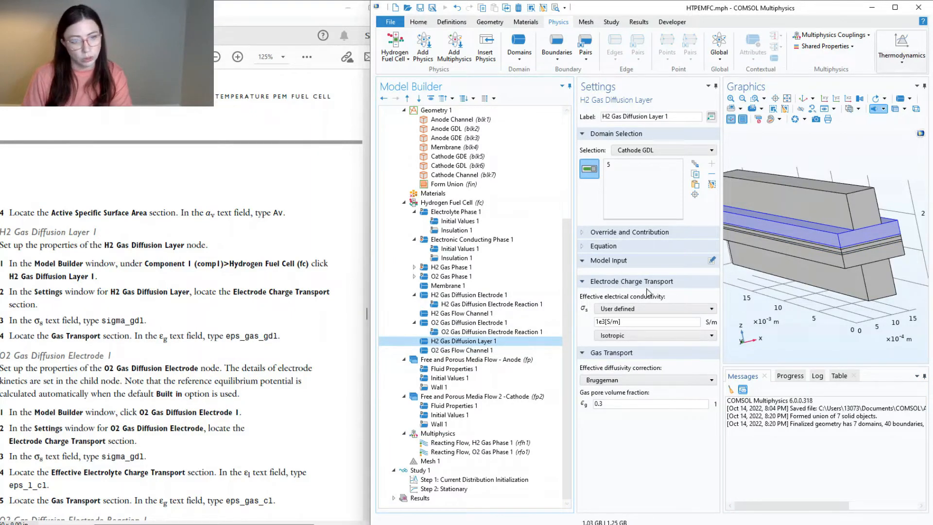
{"action": "left_click_drag", "start_coordinate": [647, 322], "coordinate": [558, 324]}
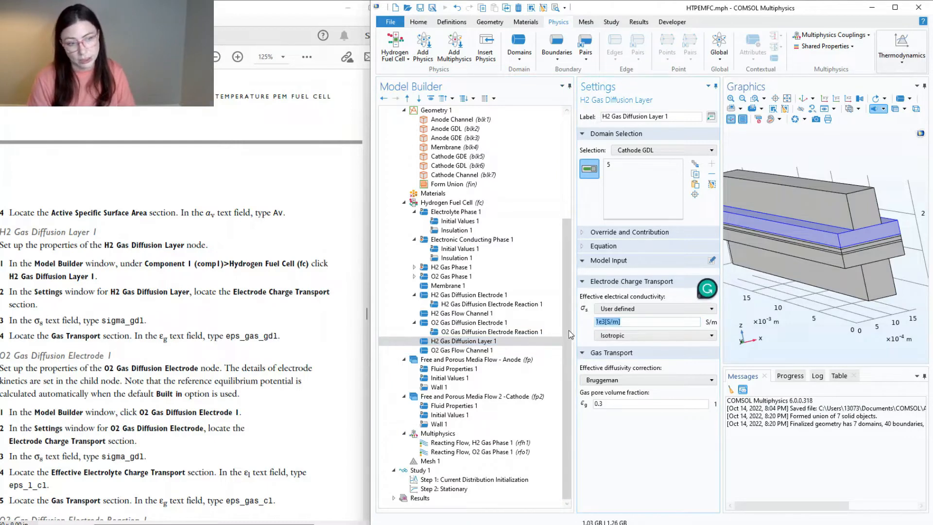
{"action": "type", "text": "g"}
{"action": "key", "text": "BackSpace"}
{"action": "type", "text": "sigma"}
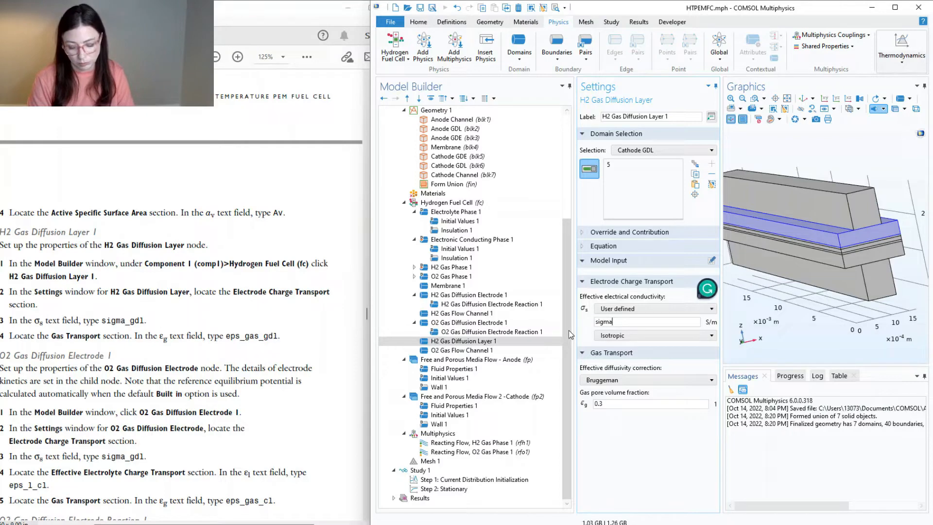
{"action": "type", "text": "_gdl"}
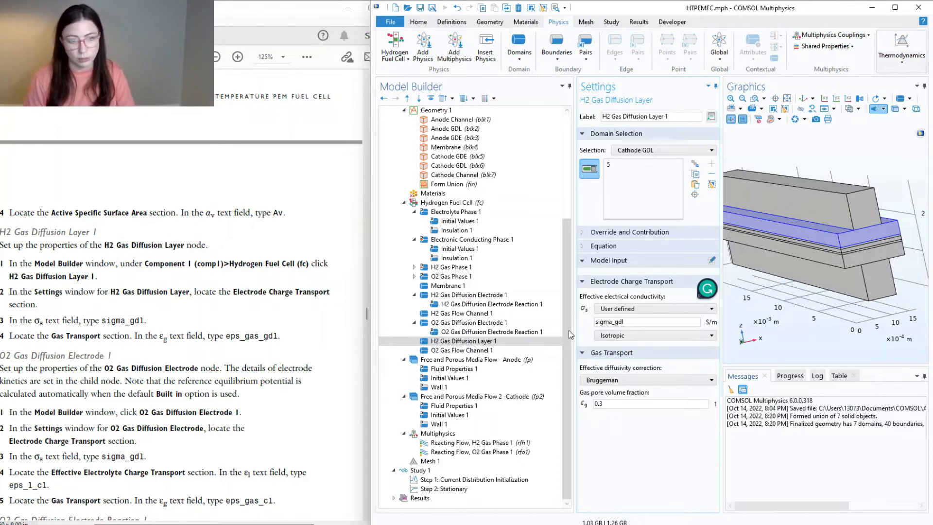
- Set the gas pore volume fraction of H2 Gas Diffusion Layer 1 to eps_gas_gdl
{"action": "double_click", "coordinate": [611, 404]}
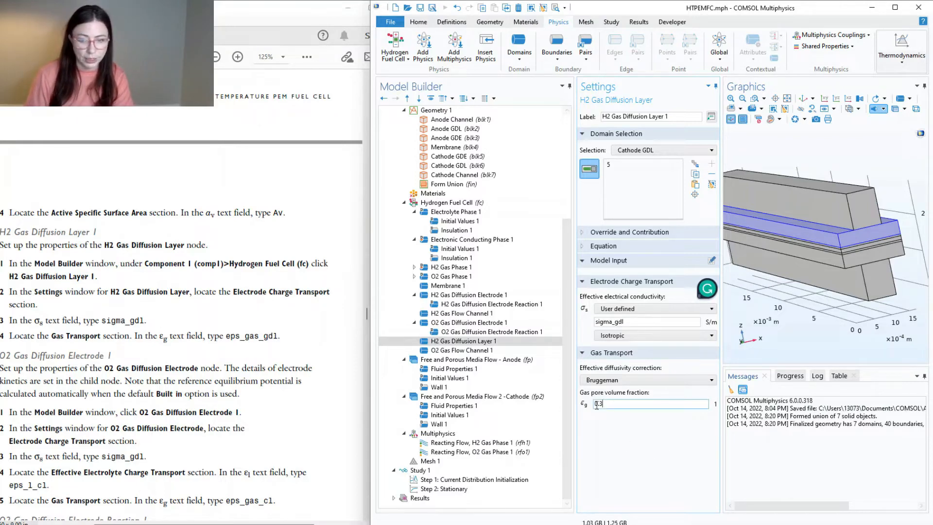
{"action": "type", "text": "ep"}
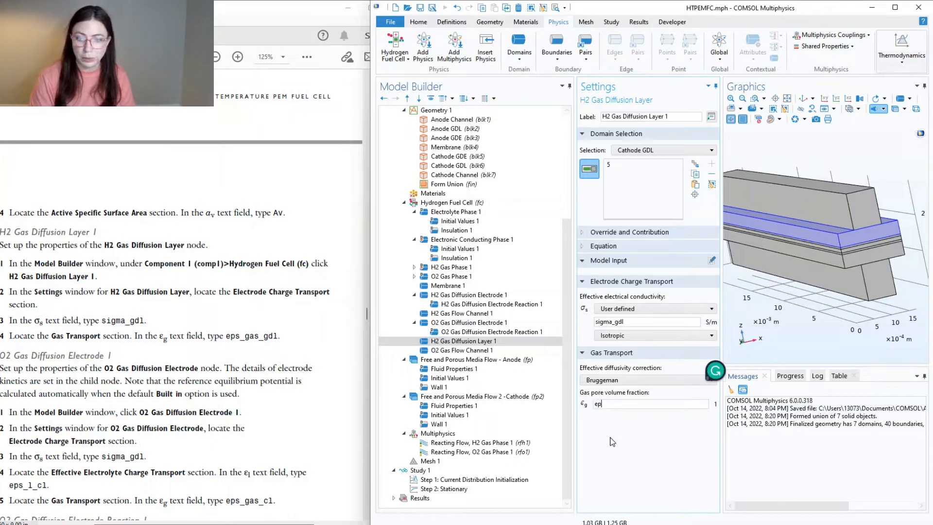
{"action": "type", "text": "s_gas_gdl"}
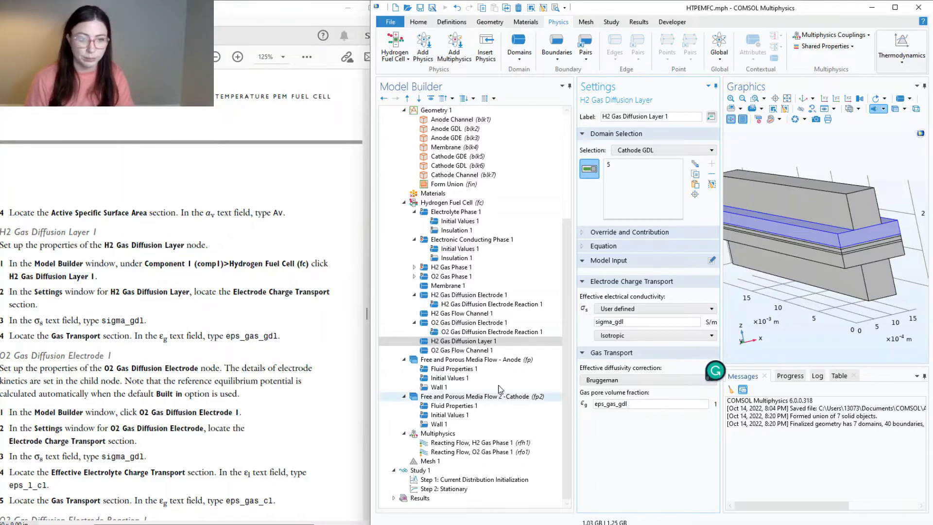
- Set the effective electrical conductivity of O2 Gas Diffusion Electrode 1 to sigma_gdl
{"action": "left_click", "coordinate": [340, 385]}
{"action": "scroll", "coordinate": [339, 385], "scroll_direction": "down", "scroll_amount": 3}
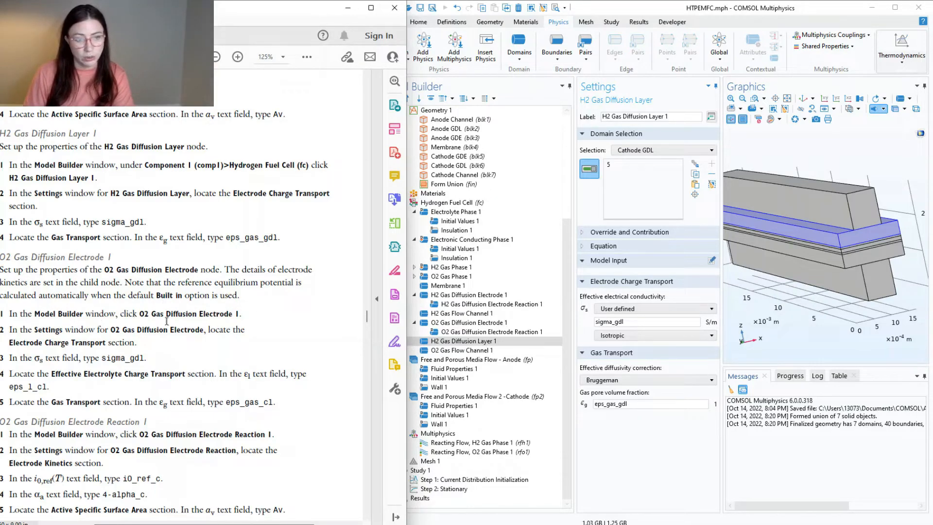
{"action": "left_click", "coordinate": [468, 323]}
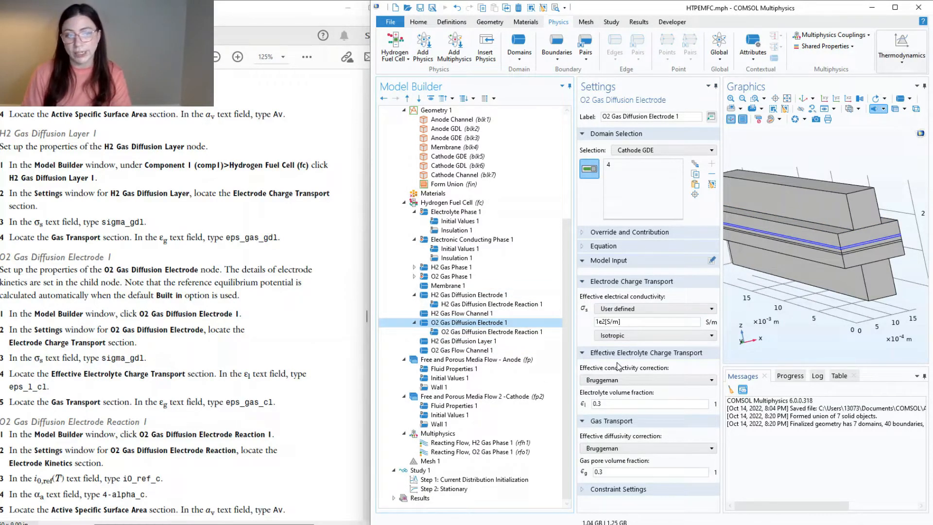
{"action": "left_click", "coordinate": [619, 404]}
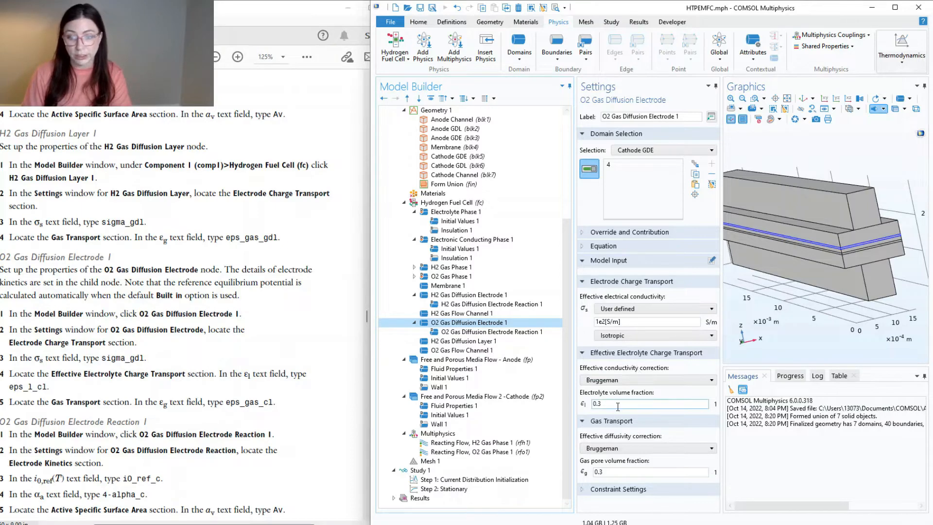
{"action": "left_click_drag", "start_coordinate": [617, 406], "coordinate": [584, 404]}
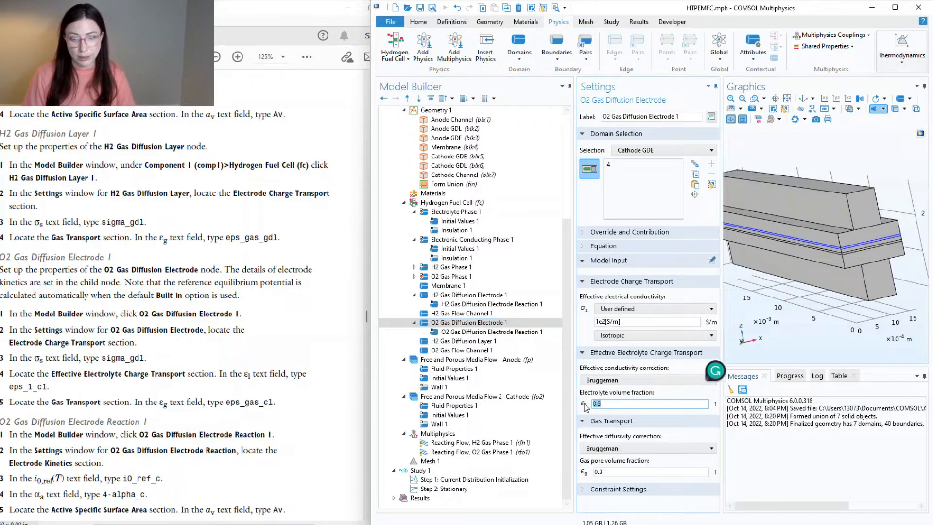
{"action": "left_click_drag", "start_coordinate": [619, 322], "coordinate": [591, 326]}
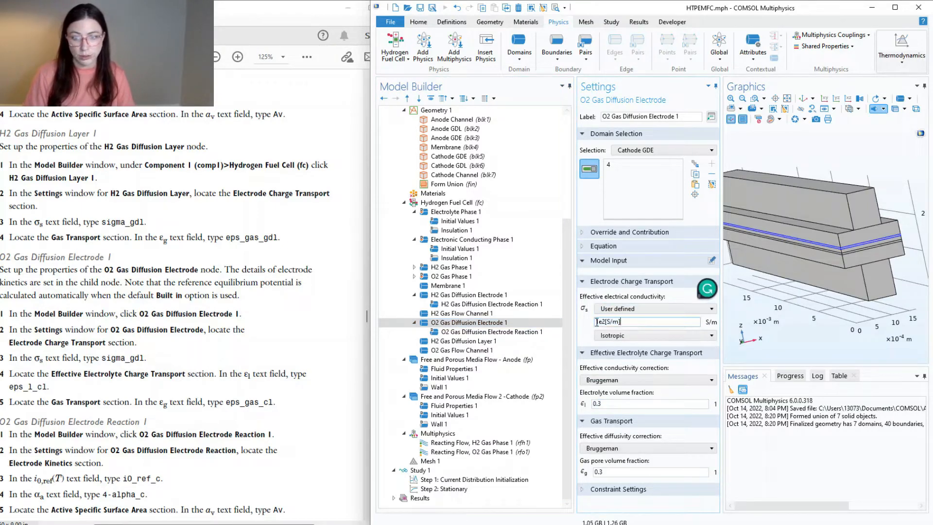
{"action": "type", "text": "sigma_gld"}
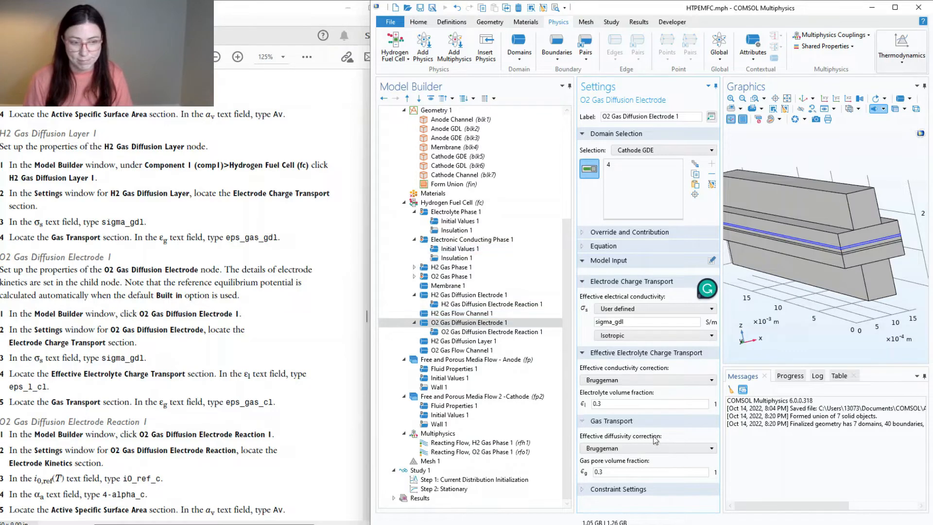
- Set the O2 Gas Diffusion Electrode's electrolyte volume fraction to eps_l_cl and its gas pore volume fraction to eps_gas_cl
{"action": "left_click", "coordinate": [615, 404]}
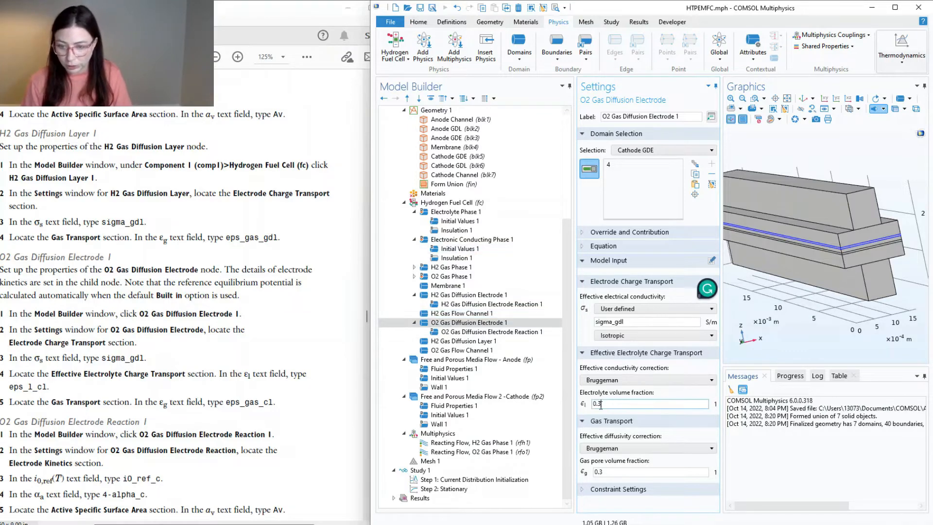
{"action": "double_click", "coordinate": [600, 405]}
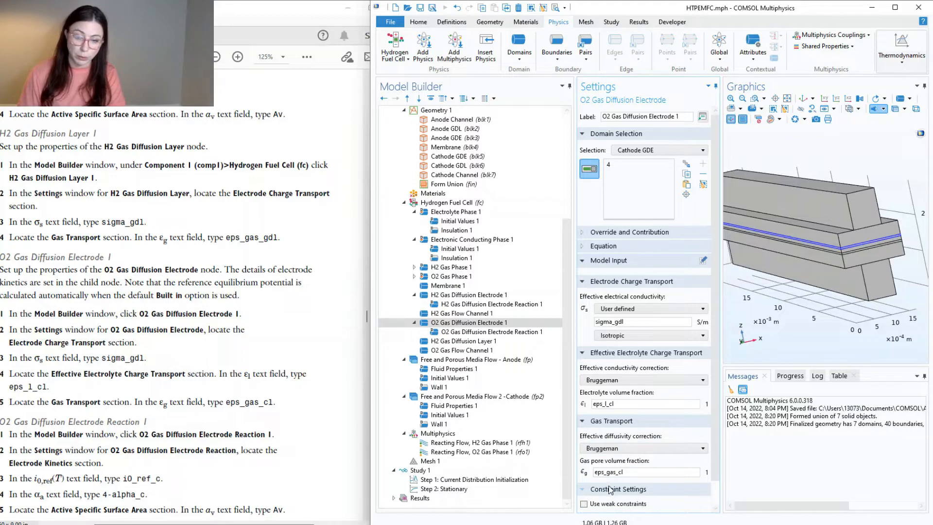
- Set the reference exchange current density of O2 Gas Diffusion Electrode Reaction 1 to i0_ref_c
{"action": "scroll", "coordinate": [236, 361], "scroll_direction": "down", "scroll_amount": 2}
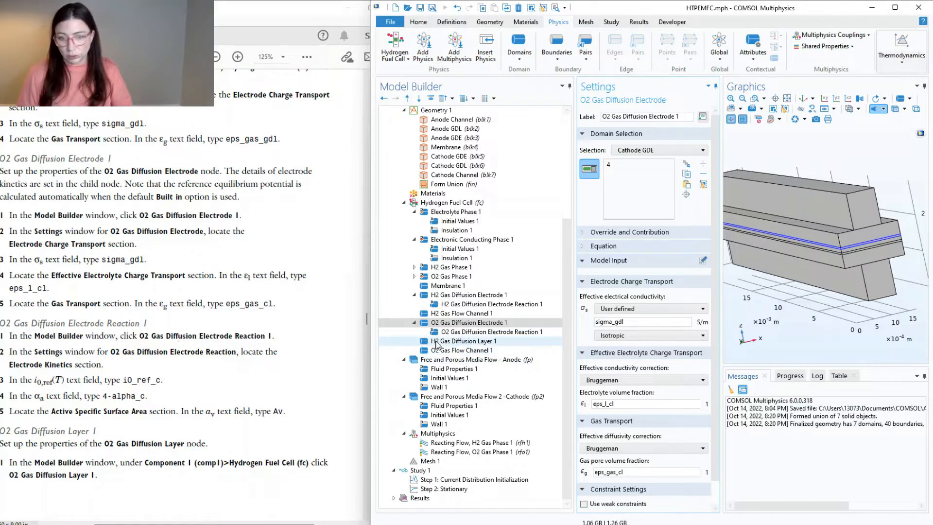
{"action": "left_click", "coordinate": [462, 333]}
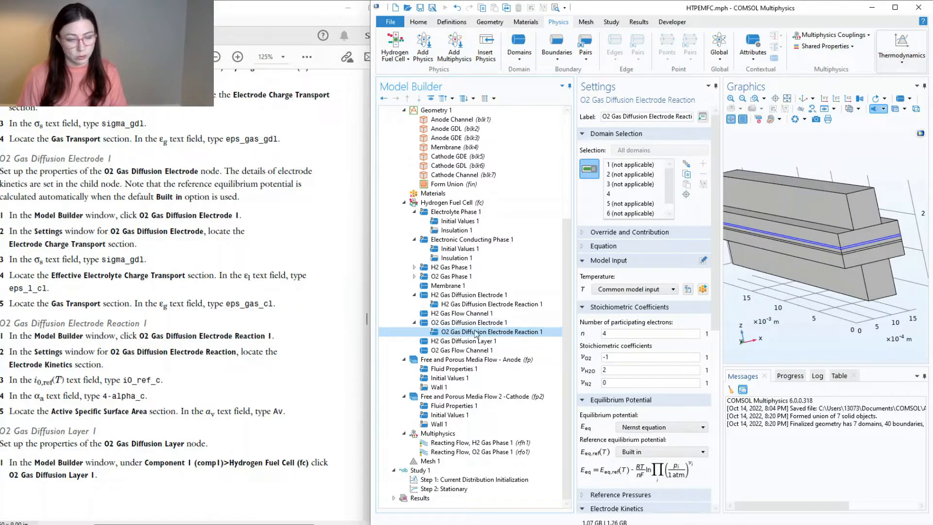
{"action": "scroll", "coordinate": [646, 292], "scroll_direction": "down", "scroll_amount": 5}
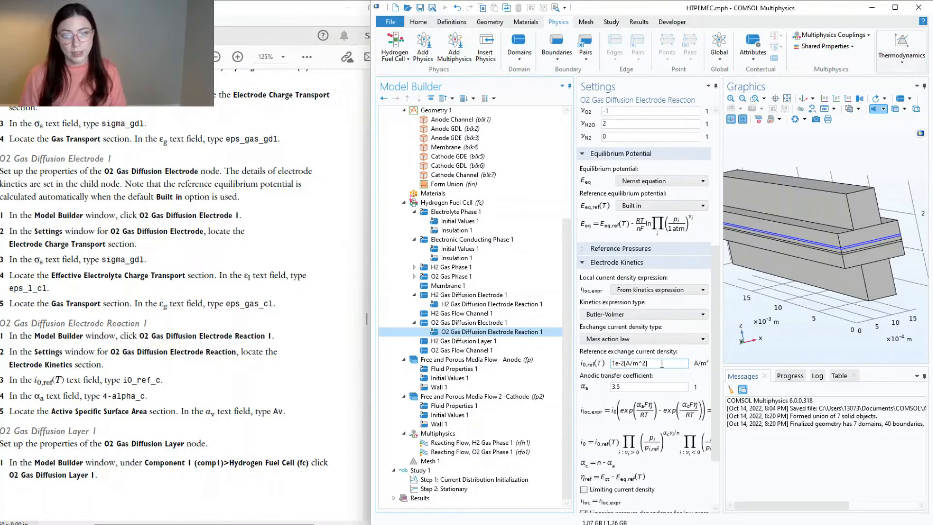
{"action": "scroll", "coordinate": [652, 264], "scroll_direction": "down", "scroll_amount": 1}
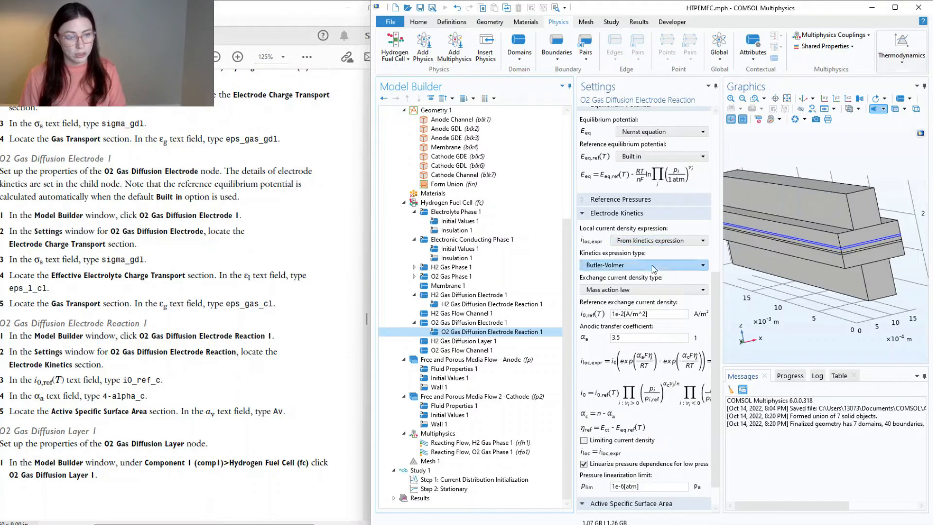
{"action": "scroll", "coordinate": [671, 289], "scroll_direction": "down", "scroll_amount": 1}
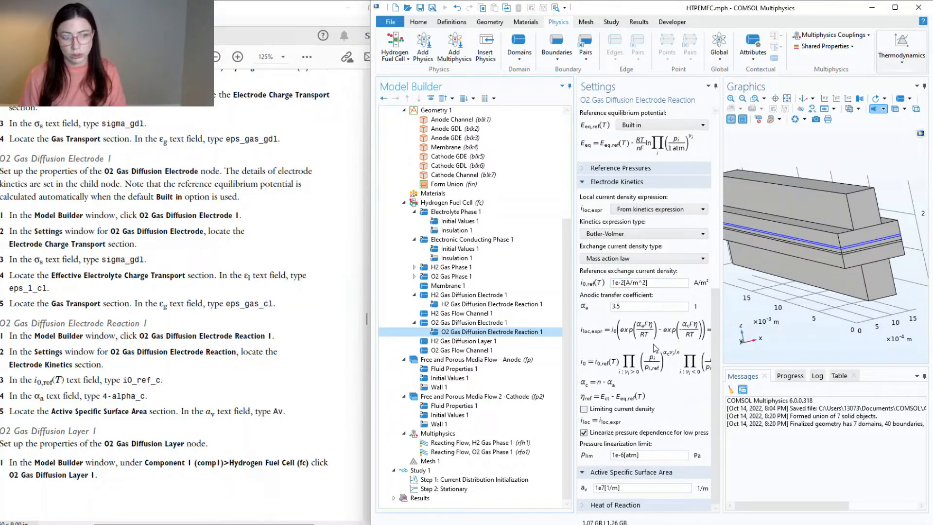
{"action": "triple_click", "coordinate": [631, 282]}
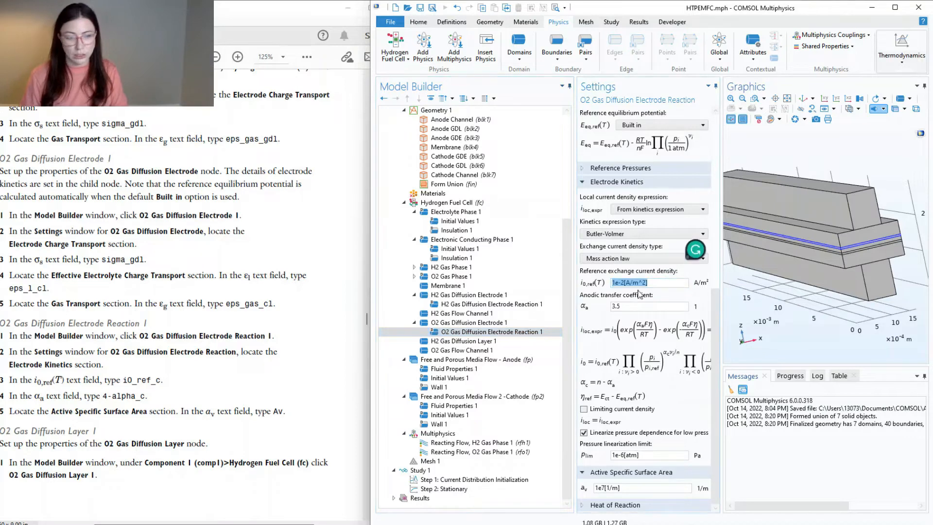
{"action": "type", "text": "i0_ref_c"}
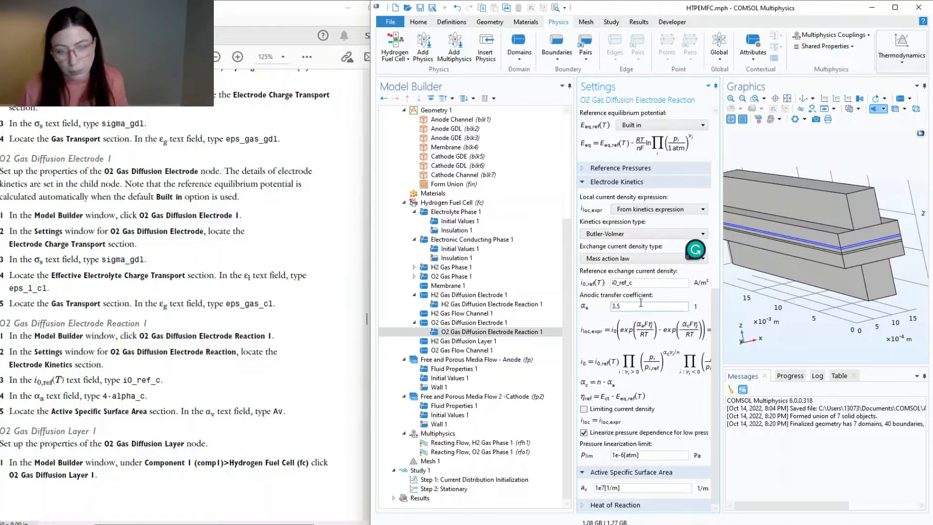
- Set the anodic transfer coefficient of the O2 Gas Diffusion Electrode Reaction to 4-alpha_c
{"action": "left_click_drag", "start_coordinate": [626, 307], "coordinate": [608, 310]}
{"action": "type", "text": "4-alph"}
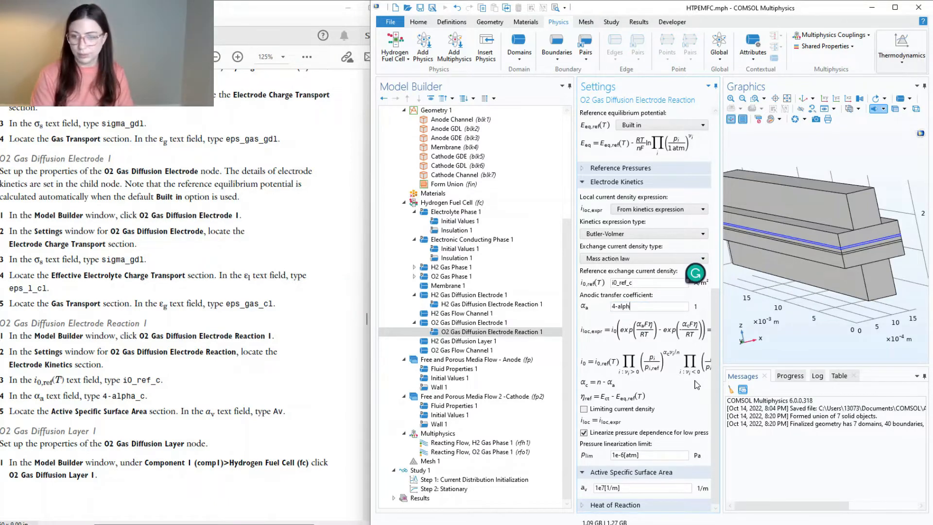
{"action": "type", "text": "a_c"}
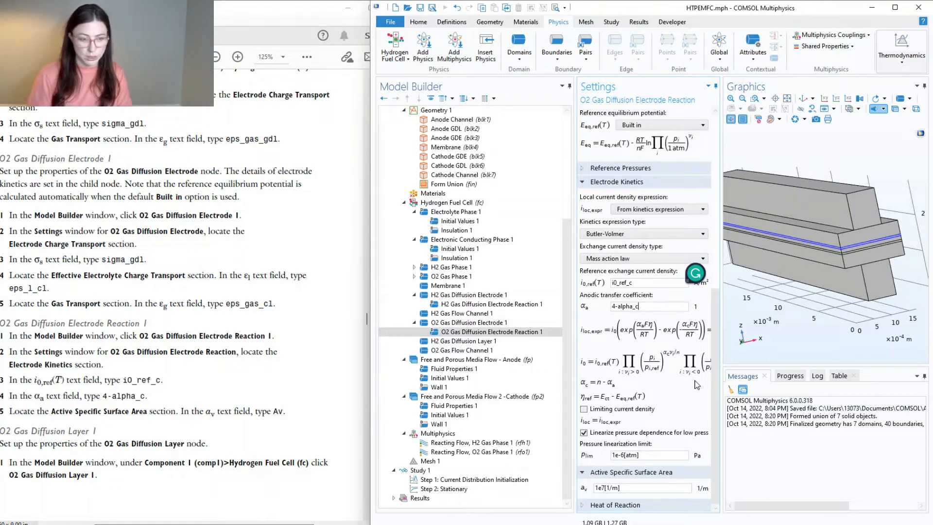
- Set the effective electrical conductivity of O2 Gas Diffusion Layer 1 to sigma_gdl
{"action": "left_click_drag", "start_coordinate": [723, 372], "coordinate": [904, 357]}
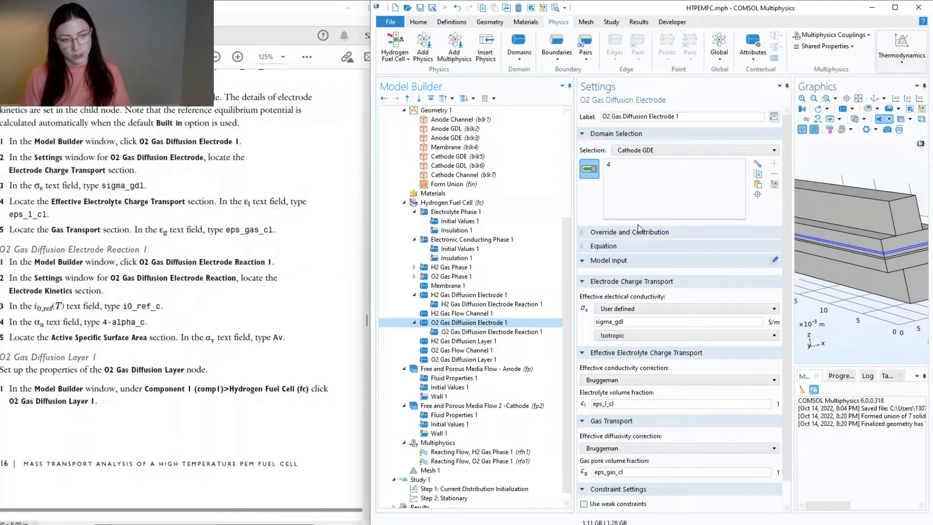
{"action": "scroll", "coordinate": [215, 386], "scroll_direction": "down", "scroll_amount": 4}
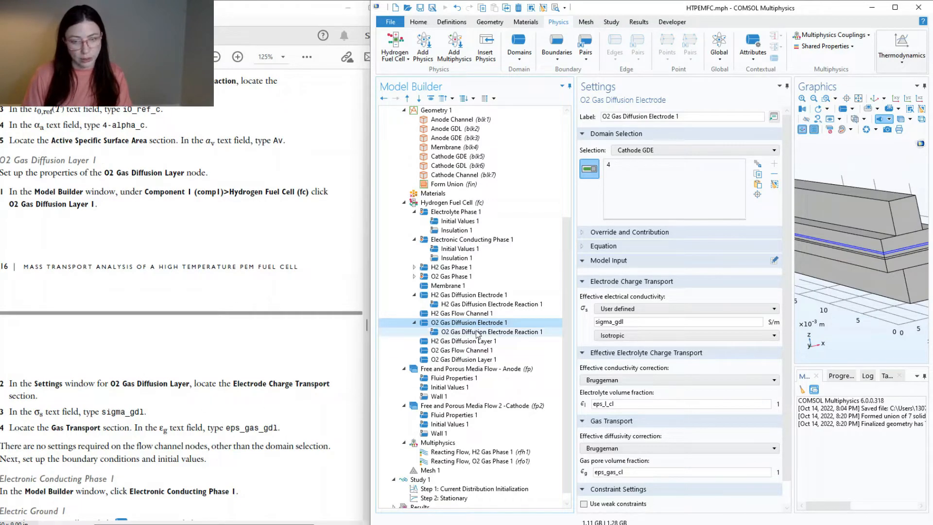
{"action": "left_click", "coordinate": [477, 360]}
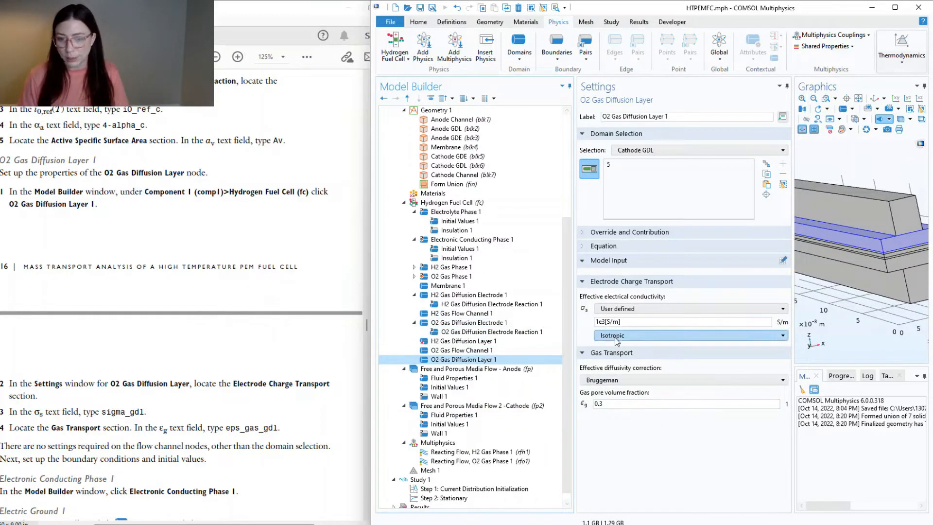
{"action": "left_click_drag", "start_coordinate": [644, 321], "coordinate": [585, 344]}
{"action": "type", "text": "sigma_gdl"}
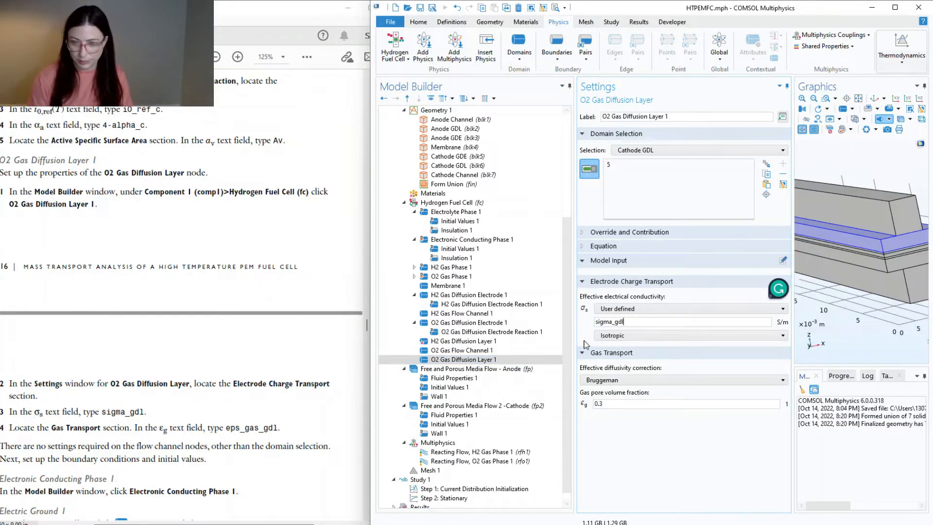
- Set the gas pore volume fraction of O2 Gas Diffusion Layer 1 to eps_gas_gdl
{"action": "left_click", "coordinate": [633, 404]}
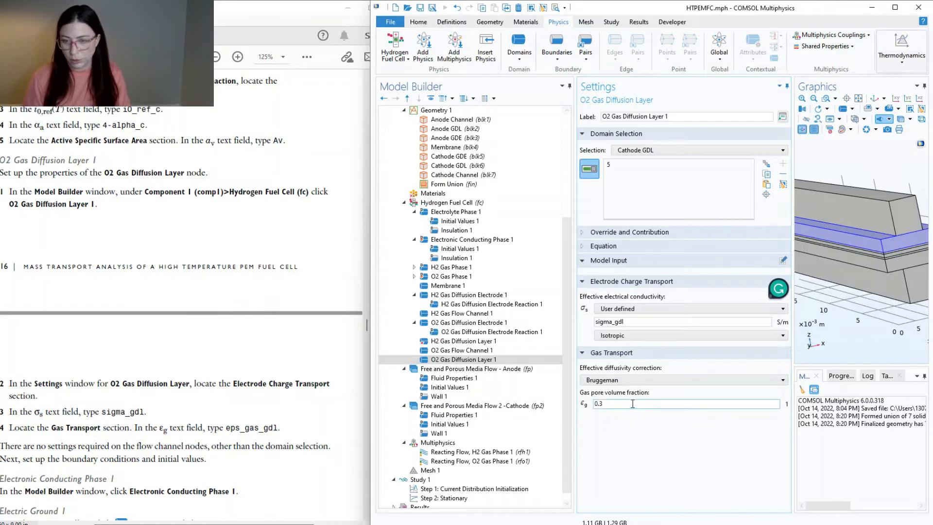
{"action": "left_click_drag", "start_coordinate": [624, 404], "coordinate": [587, 411]}
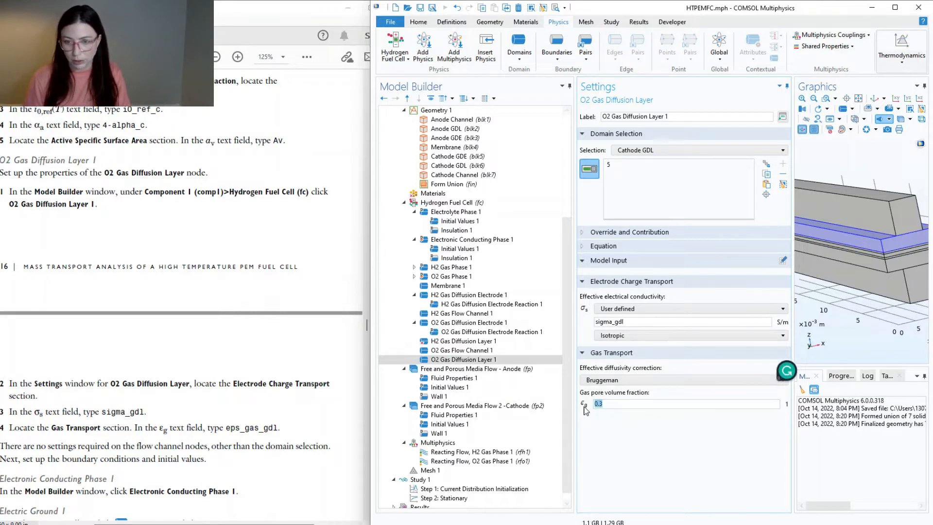
{"action": "type", "text": "eps"}
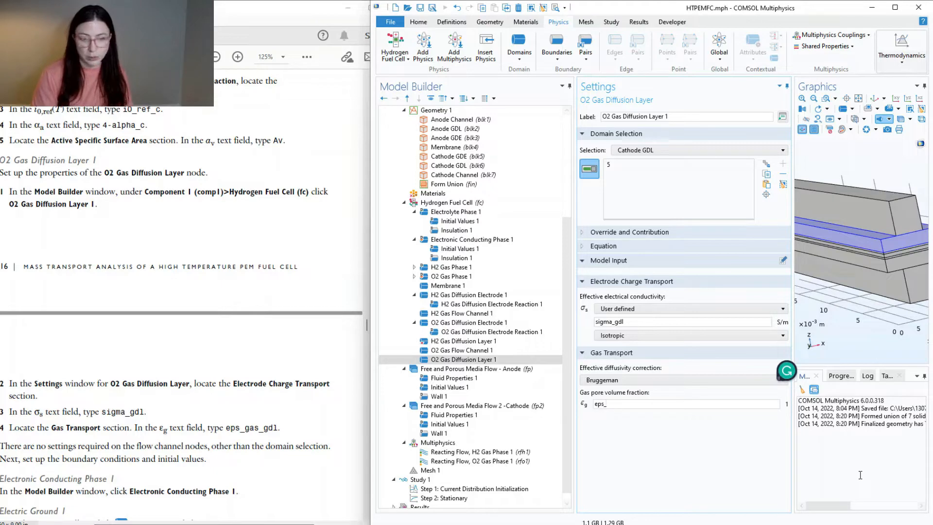
{"action": "type", "text": "_gdl"}
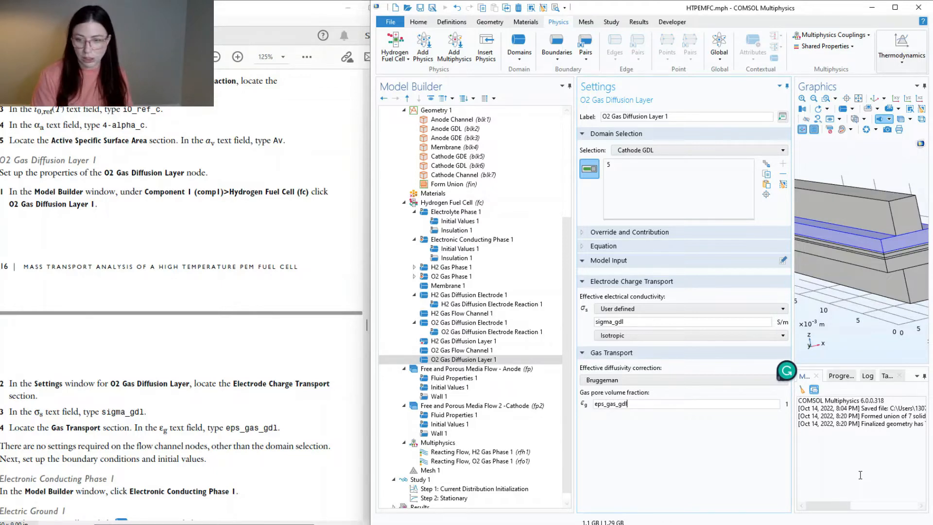
- Add an Electric Ground attribute to Electronic Conducting Phase 1, following the tutorial's boundary condition instructions
{"action": "scroll", "coordinate": [245, 412], "scroll_direction": "down", "scroll_amount": 3}
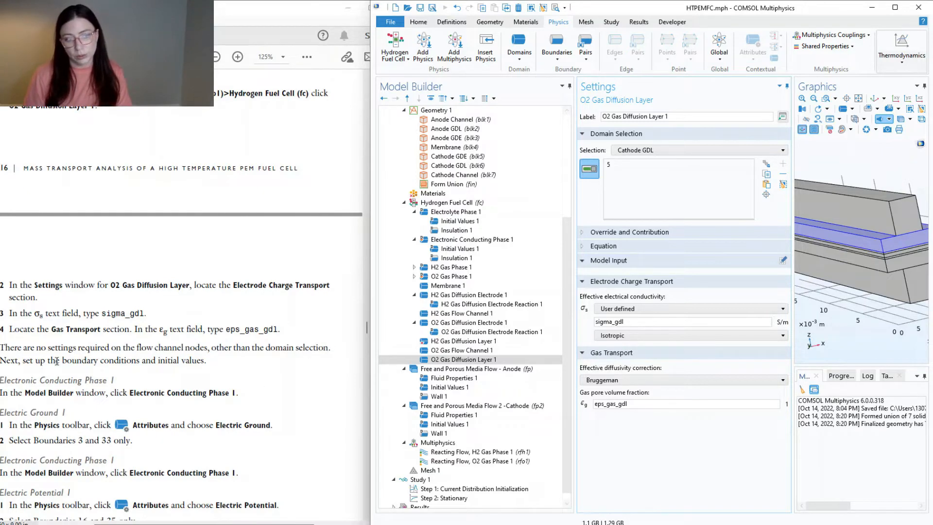
{"action": "scroll", "coordinate": [57, 361], "scroll_direction": "down", "scroll_amount": 3}
{"action": "scroll", "coordinate": [57, 361], "scroll_direction": "down", "scroll_amount": 1}
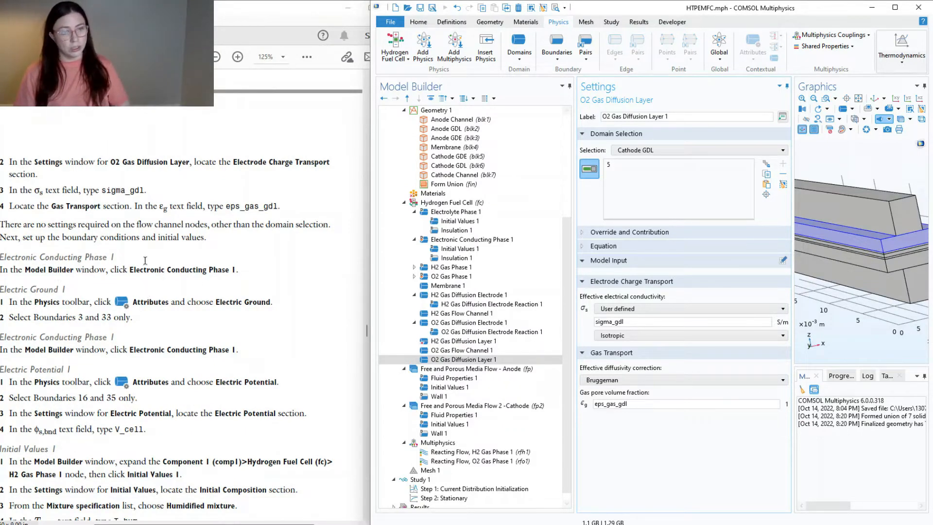
{"action": "scroll", "coordinate": [311, 331], "scroll_direction": "down", "scroll_amount": 5}
{"action": "left_click", "coordinate": [483, 241]}
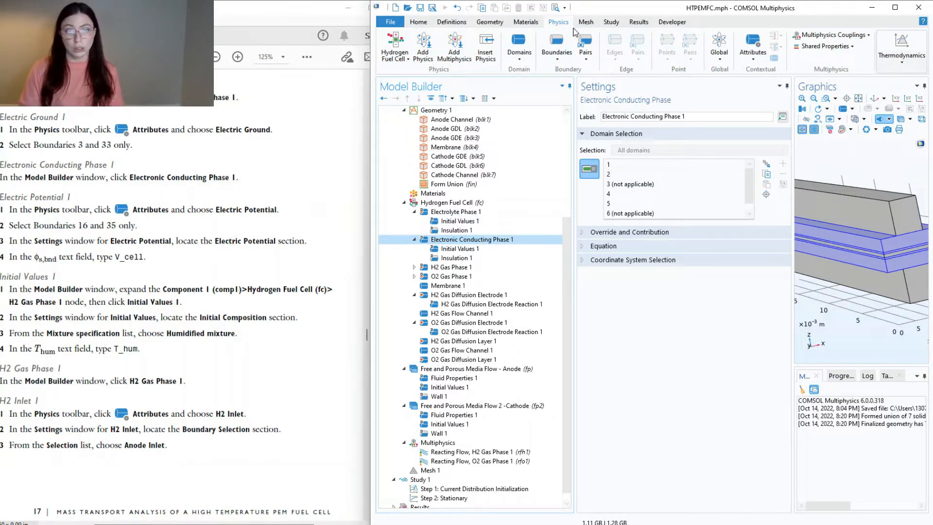
{"action": "left_click", "coordinate": [755, 58]}
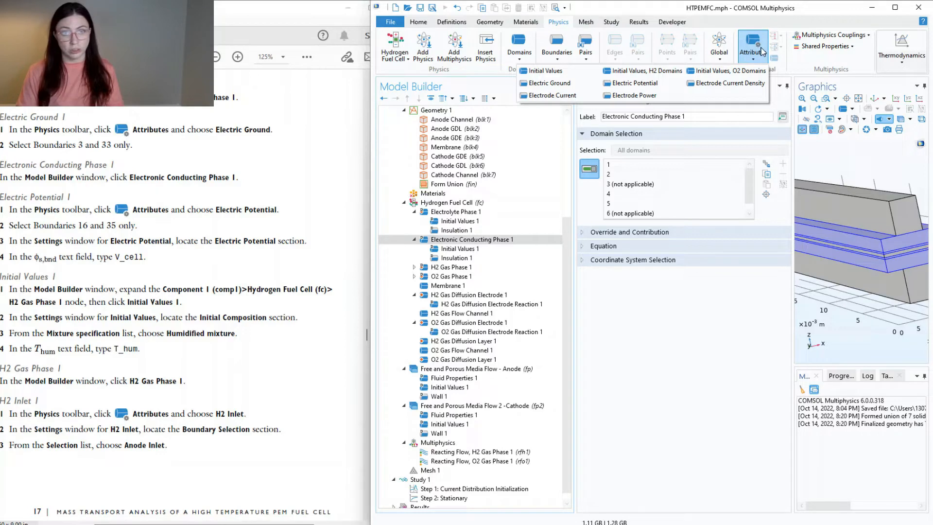
{"action": "left_click", "coordinate": [545, 83]}
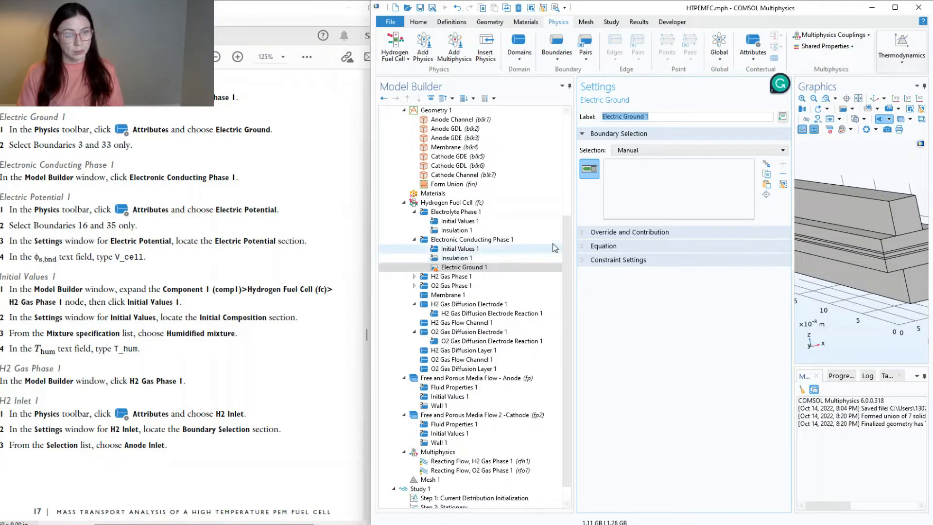
- Assign boundaries 3 and 33 to Electric Ground 1 and inspect the selected faces on the geometry
{"action": "left_click", "coordinate": [767, 185]}
{"action": "type", "text": "3, 33"}
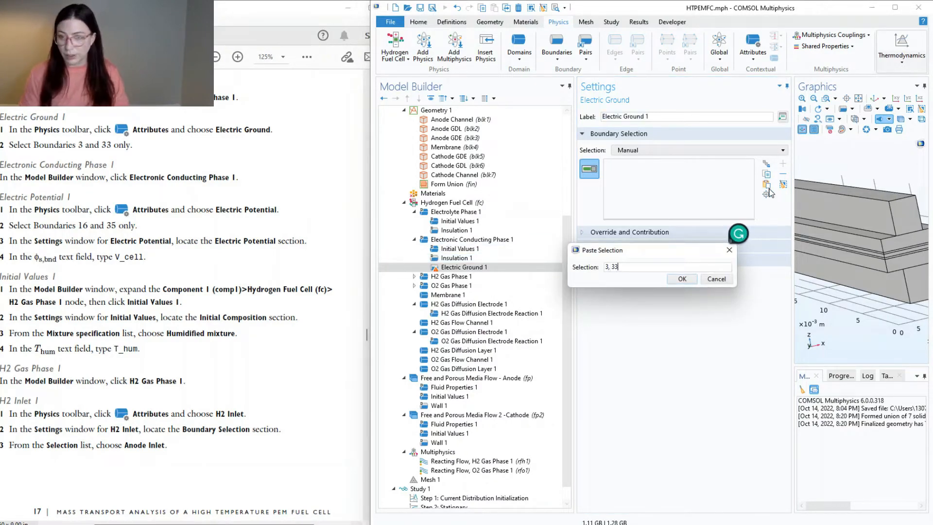
{"action": "left_click", "coordinate": [682, 278]}
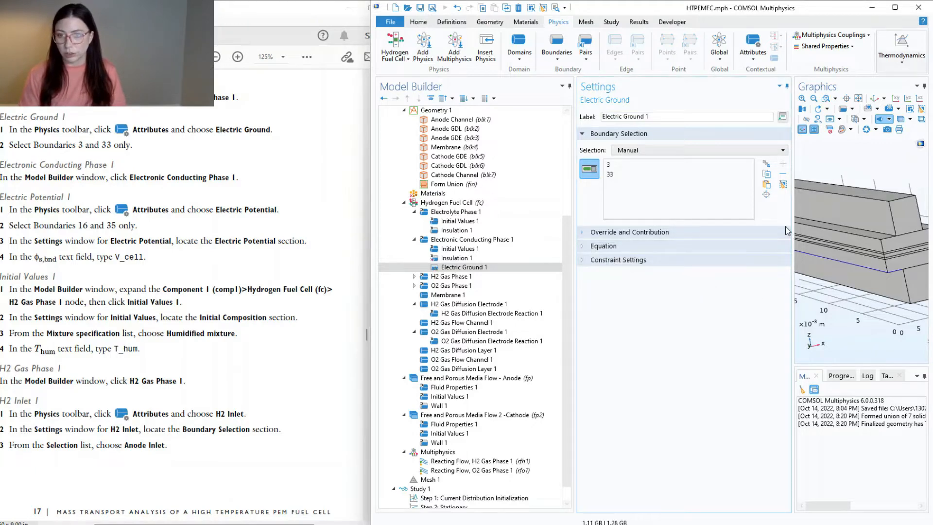
{"action": "scroll", "coordinate": [874, 311], "scroll_direction": "down", "scroll_amount": 3}
{"action": "left_click_drag", "start_coordinate": [873, 312], "coordinate": [862, 316]}
{"action": "scroll", "coordinate": [831, 298], "scroll_direction": "up", "scroll_amount": 5}
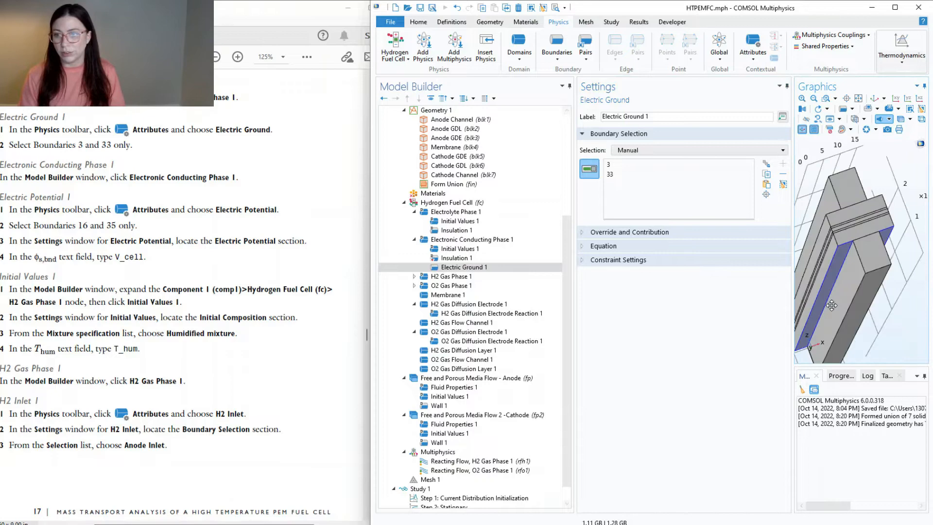
{"action": "scroll", "coordinate": [831, 298], "scroll_direction": "down", "scroll_amount": 1}
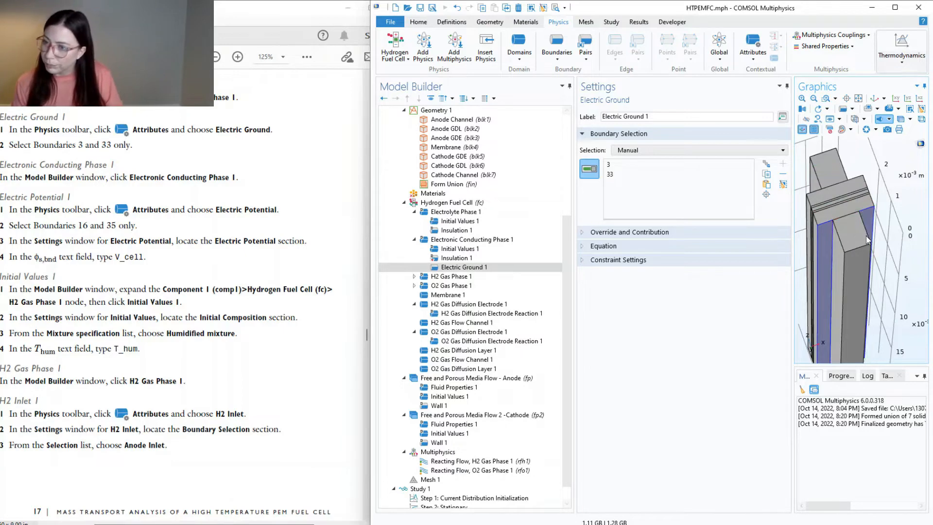
{"action": "left_click_drag", "start_coordinate": [865, 286], "coordinate": [877, 280]}
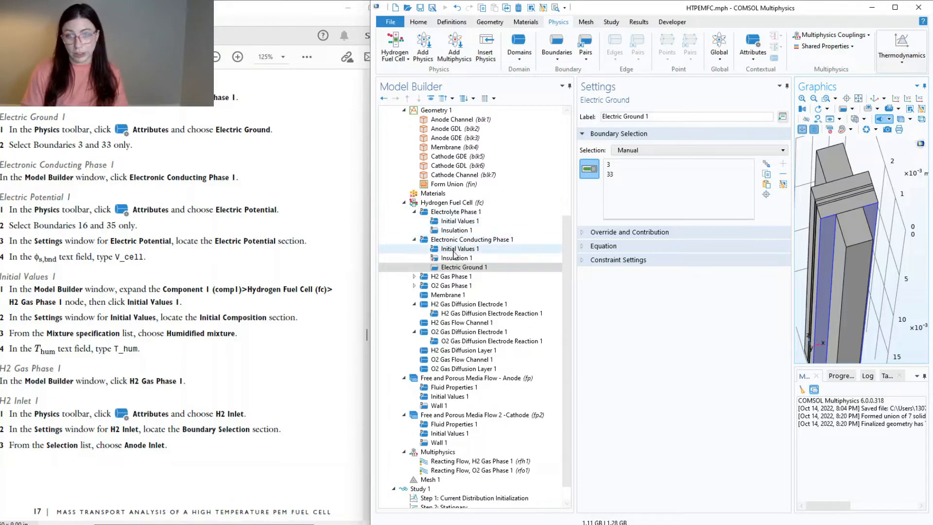
- Add an Electric Potential attribute to Electronic Conducting Phase 1 and assign boundaries 16 and 35 to it
{"action": "left_click", "coordinate": [467, 240]}
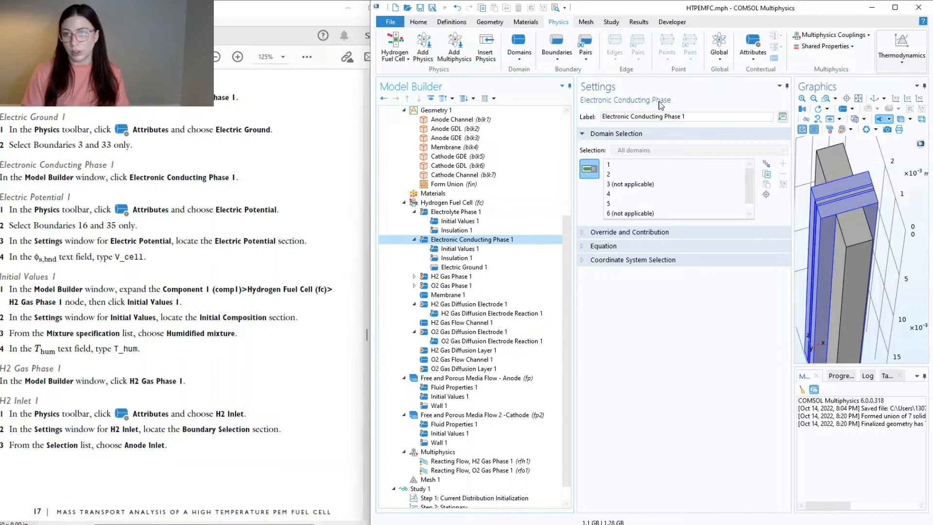
{"action": "left_click", "coordinate": [753, 53]}
{"action": "left_click", "coordinate": [635, 83]}
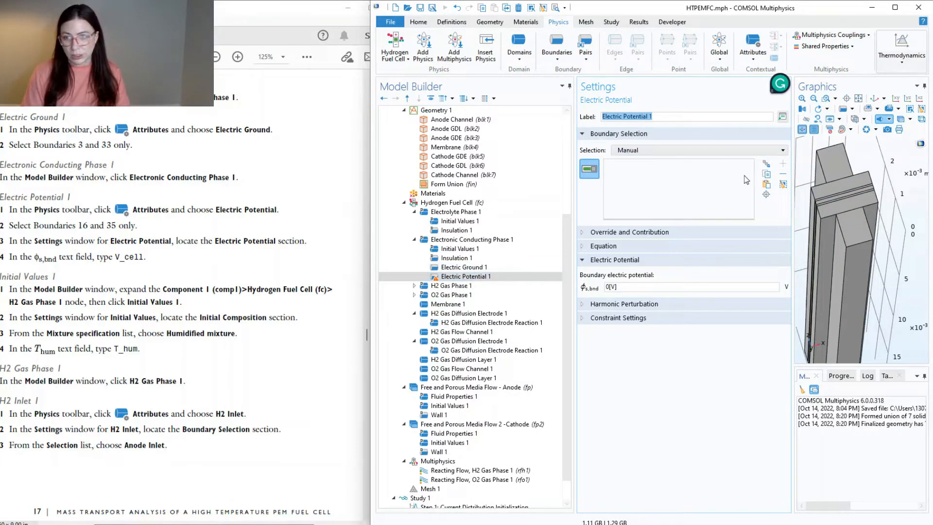
{"action": "left_click", "coordinate": [767, 185]}
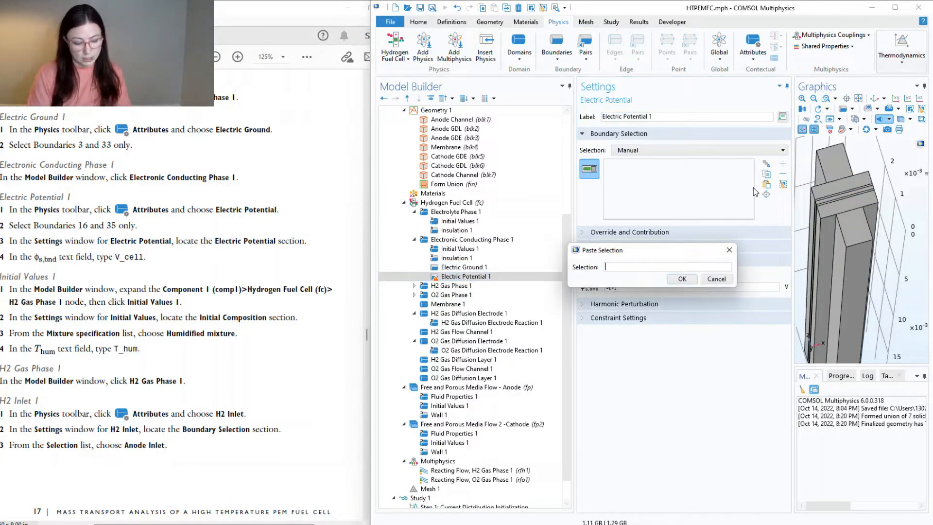
{"action": "type", "text": "16, 35"}
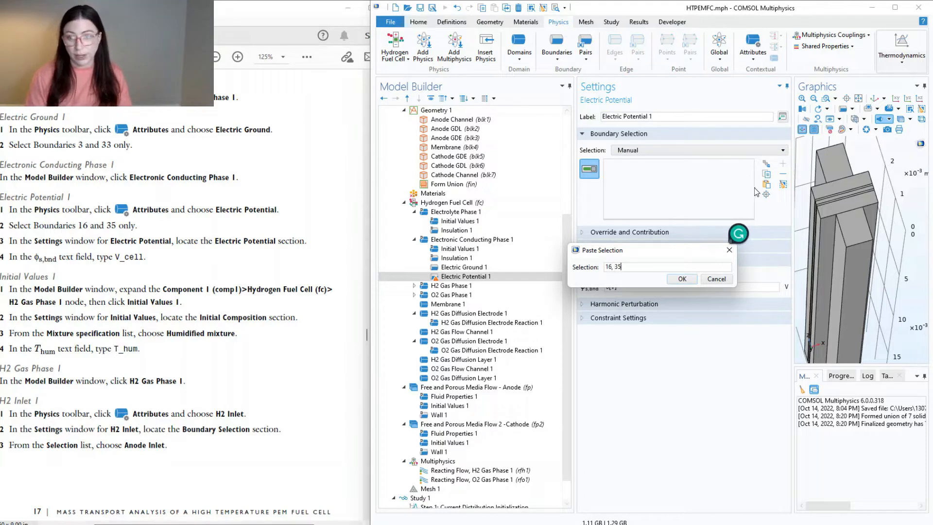
{"action": "left_click", "coordinate": [683, 279]}
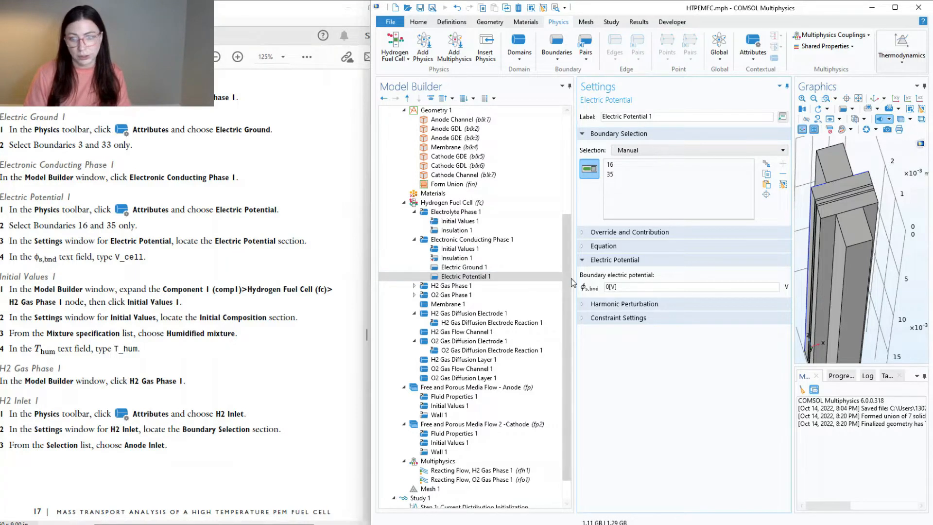
- Set the boundary electric potential of Electric Potential 1 to V_cell
{"action": "left_click", "coordinate": [632, 286]}
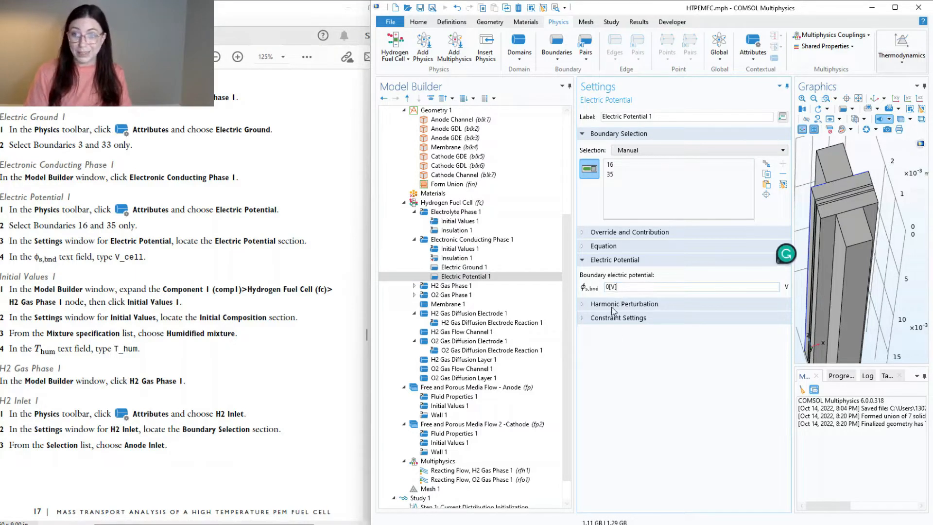
{"action": "triple_click", "coordinate": [609, 287]}
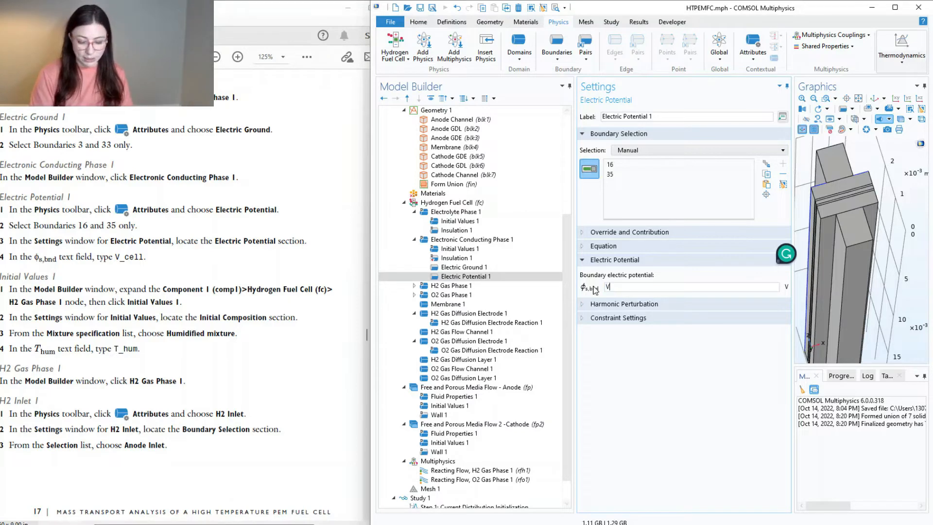
{"action": "left_click", "coordinate": [458, 248]}
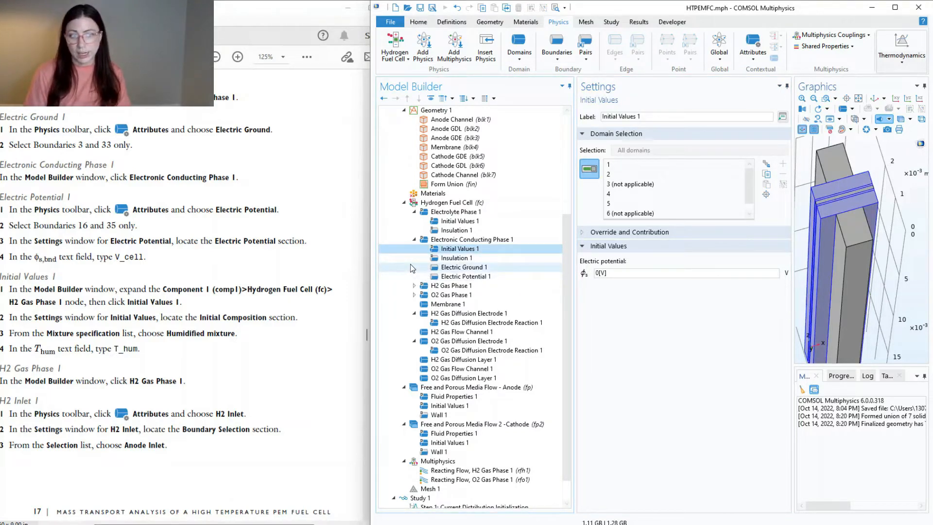
- Set the initial composition of H2 Gas Phase 1 to Humidified mixture with a humidification temperature of T_hum
{"action": "left_click", "coordinate": [421, 287]}
{"action": "left_click", "coordinate": [414, 285]}
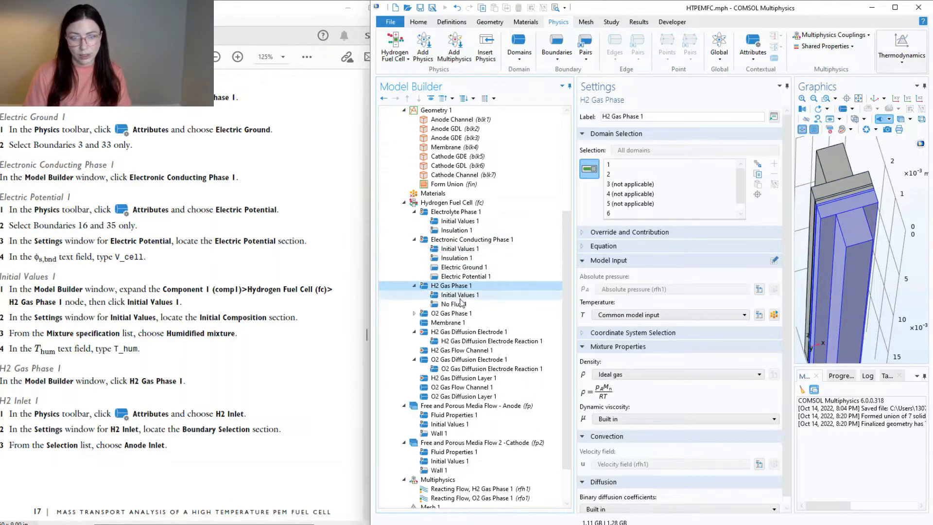
{"action": "left_click", "coordinate": [459, 295]}
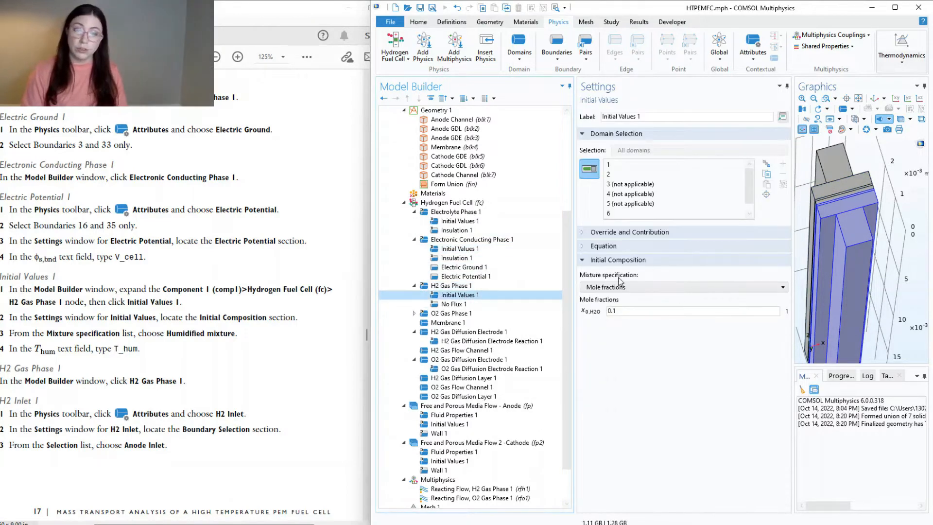
{"action": "left_click", "coordinate": [630, 291]}
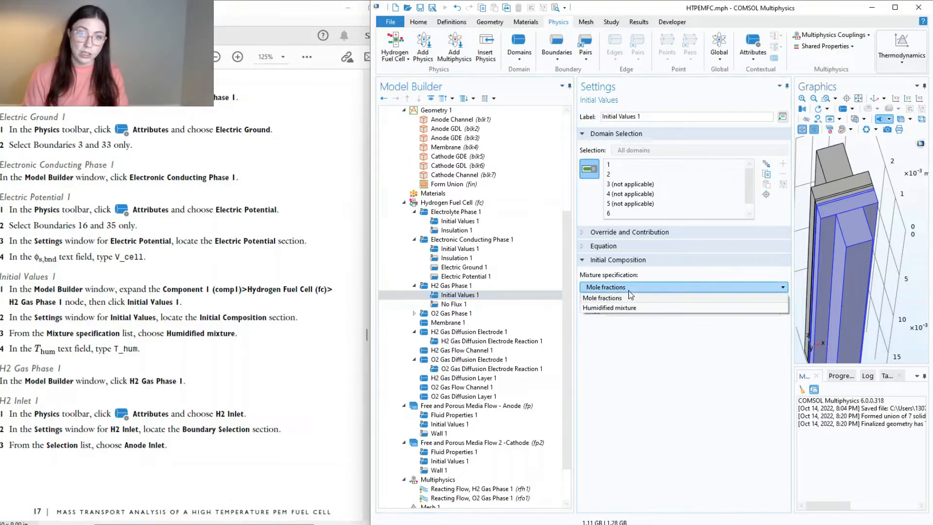
{"action": "left_click", "coordinate": [630, 309]}
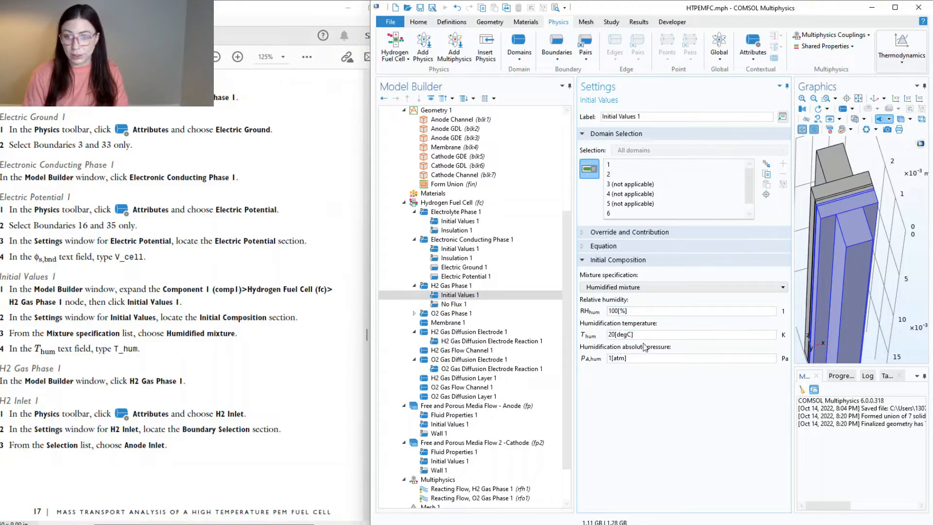
{"action": "left_click_drag", "start_coordinate": [641, 336], "coordinate": [608, 335]}
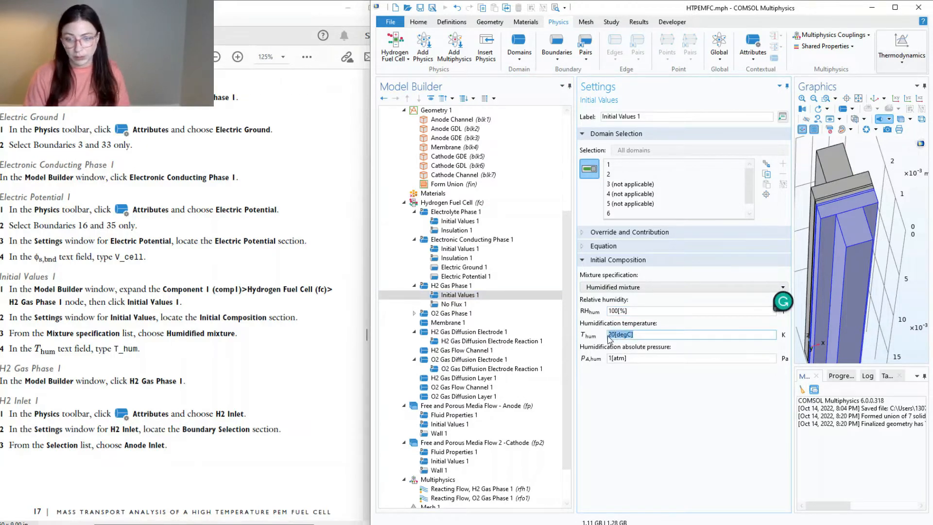
{"action": "type", "text": "T_hum"}
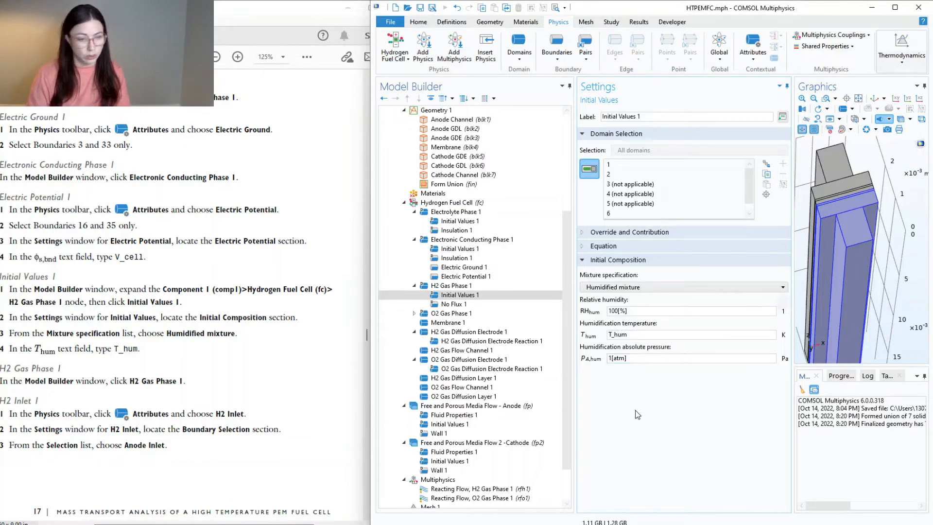
- Add an H2 Inlet attribute to H2 Gas Phase 1 and assign the Anode Inlet selection to it
{"action": "scroll", "coordinate": [184, 373], "scroll_direction": "down", "scroll_amount": 2}
{"action": "scroll", "coordinate": [183, 373], "scroll_direction": "down", "scroll_amount": 2}
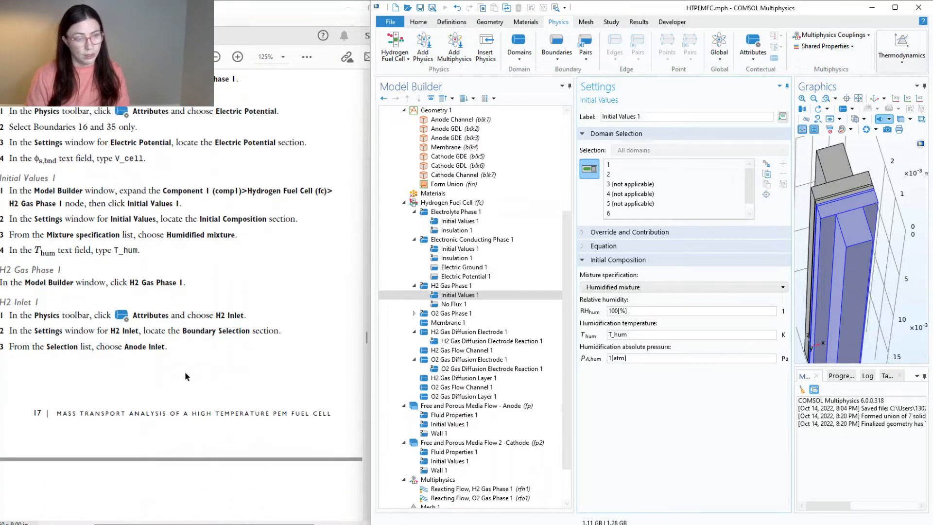
{"action": "scroll", "coordinate": [185, 374], "scroll_direction": "down", "scroll_amount": 2}
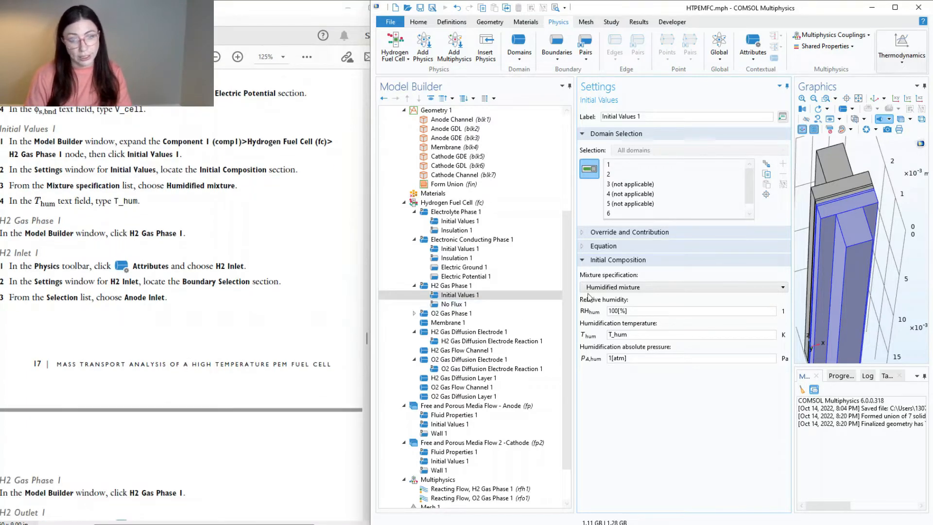
{"action": "left_click", "coordinate": [464, 286]}
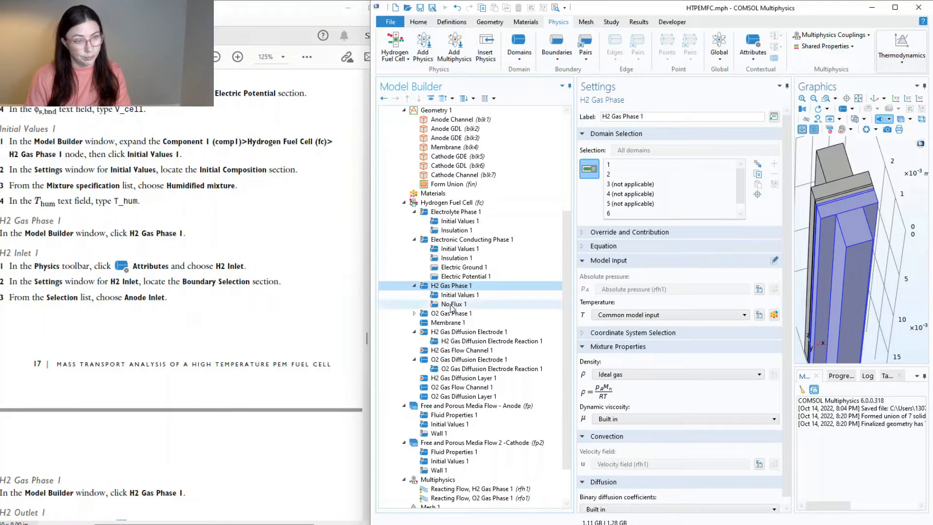
{"action": "left_click", "coordinate": [756, 51]}
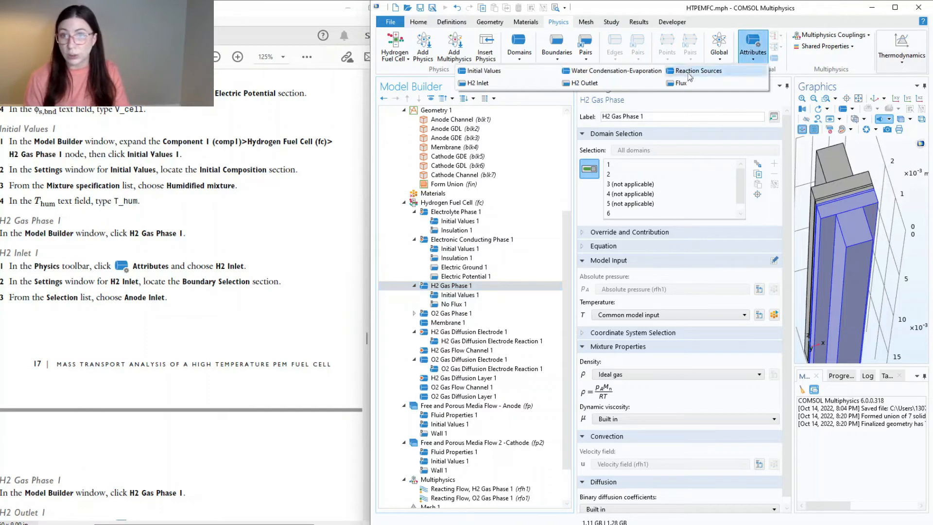
{"action": "left_click", "coordinate": [491, 85]}
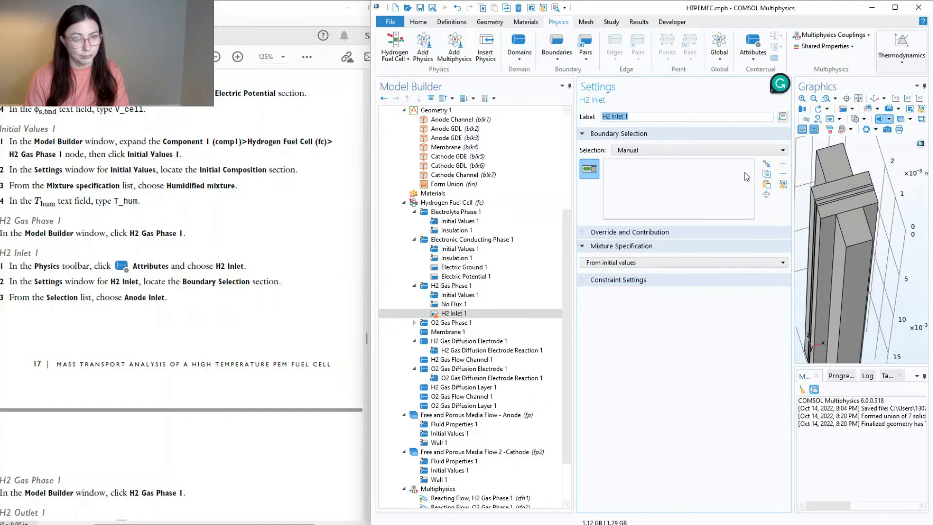
{"action": "left_click", "coordinate": [642, 153]}
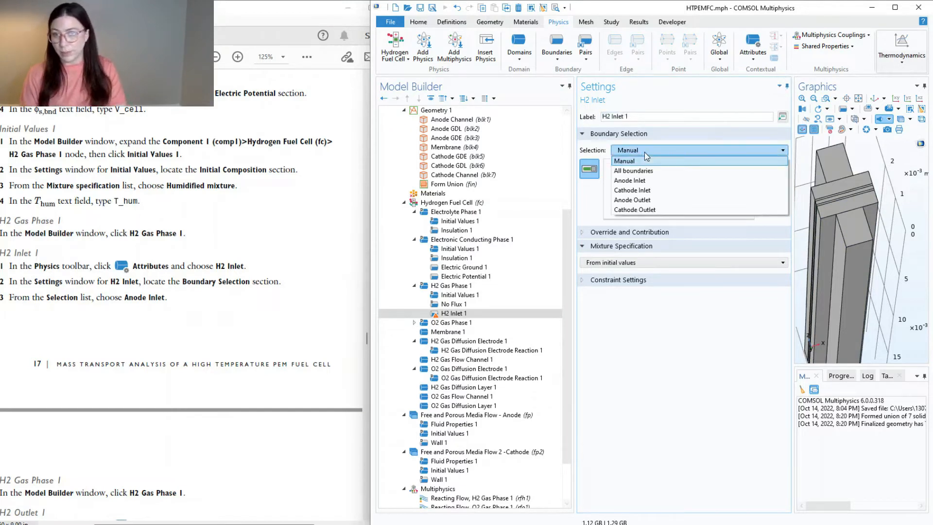
{"action": "left_click", "coordinate": [639, 182]}
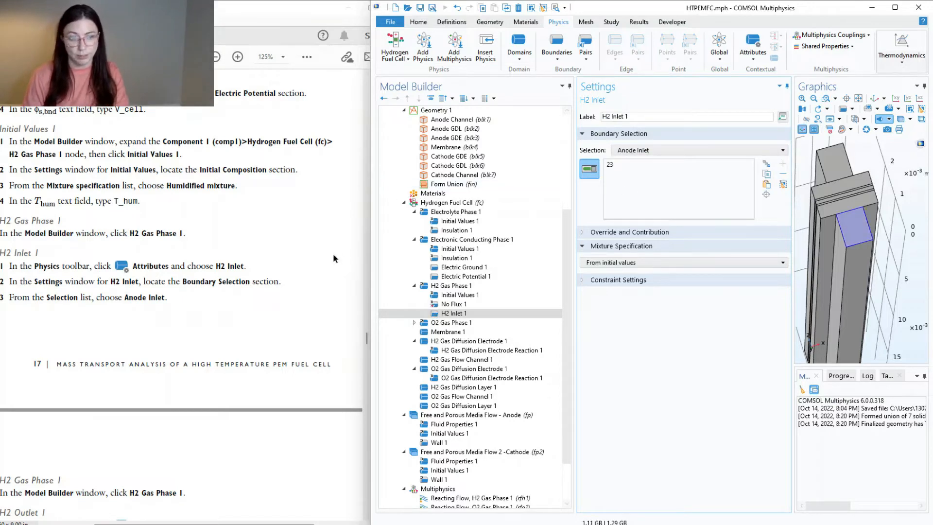
- Add an H2 Outlet attribute to H2 Gas Phase 1, assign the Anode Outlet selection, and inspect the outlet face on the geometry
{"action": "scroll", "coordinate": [320, 276], "scroll_direction": "down", "scroll_amount": 5}
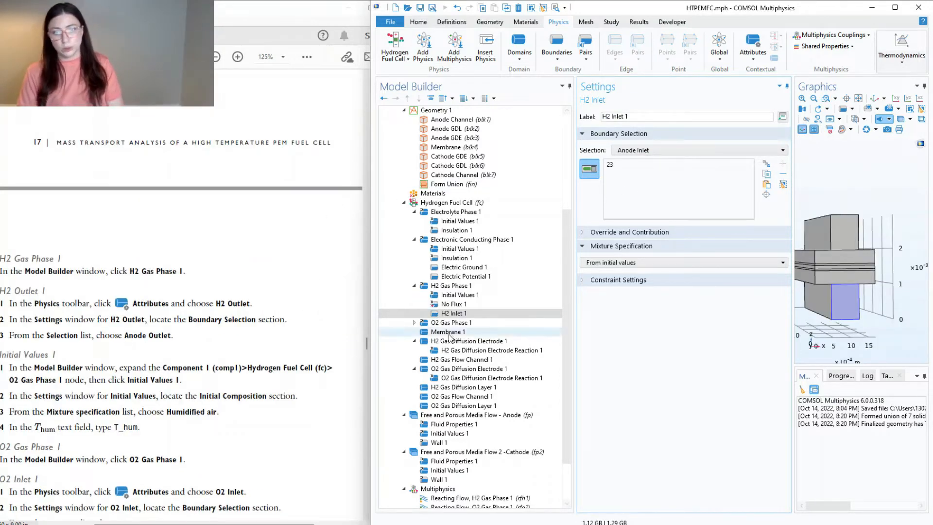
{"action": "left_click", "coordinate": [452, 286]}
{"action": "left_click", "coordinate": [754, 59]}
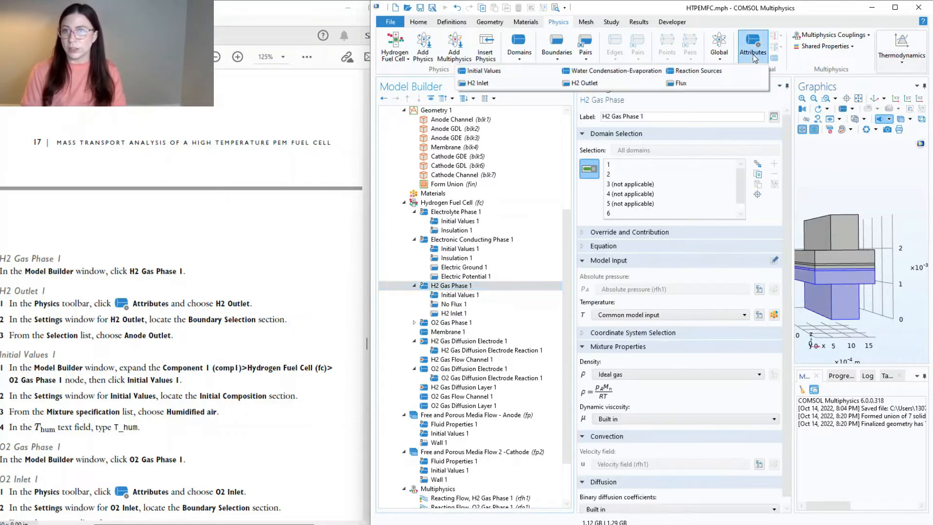
{"action": "left_click", "coordinate": [614, 84]}
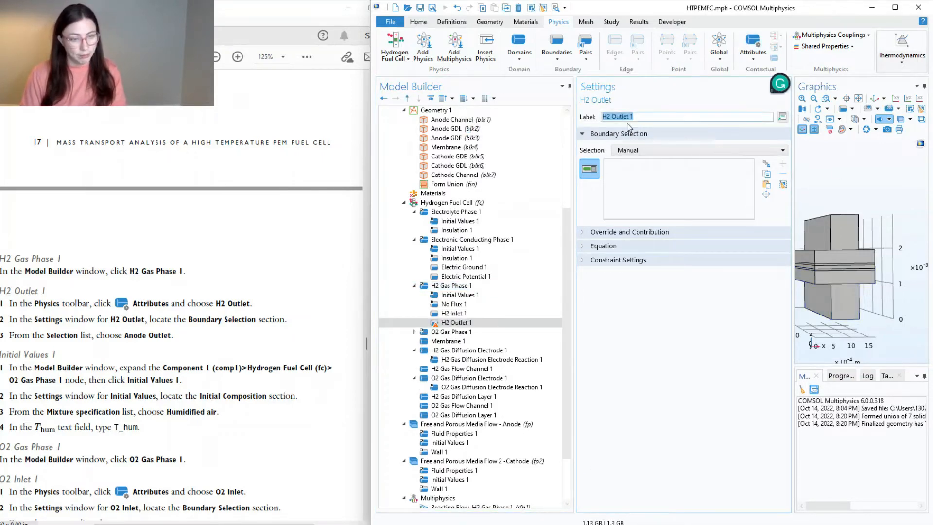
{"action": "left_click", "coordinate": [666, 150]}
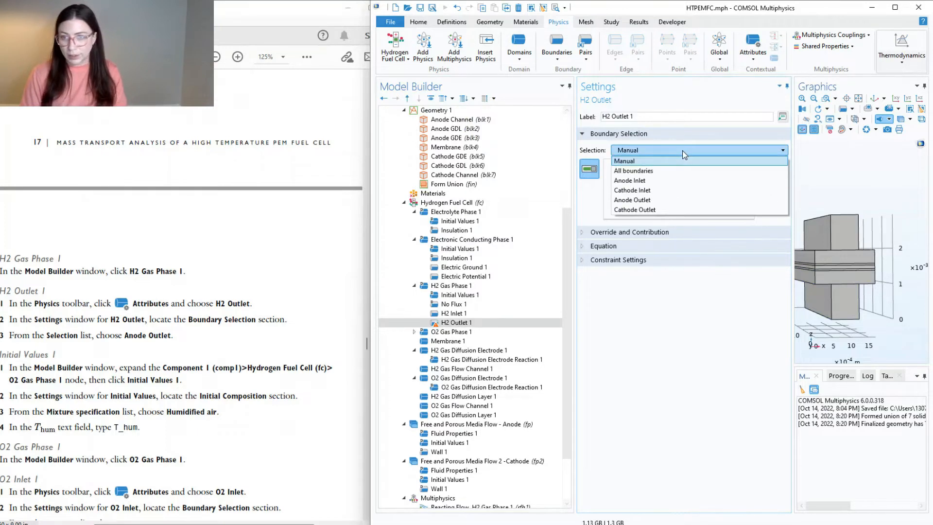
{"action": "left_click", "coordinate": [631, 200]}
{"action": "scroll", "coordinate": [857, 330], "scroll_direction": "up", "scroll_amount": 5}
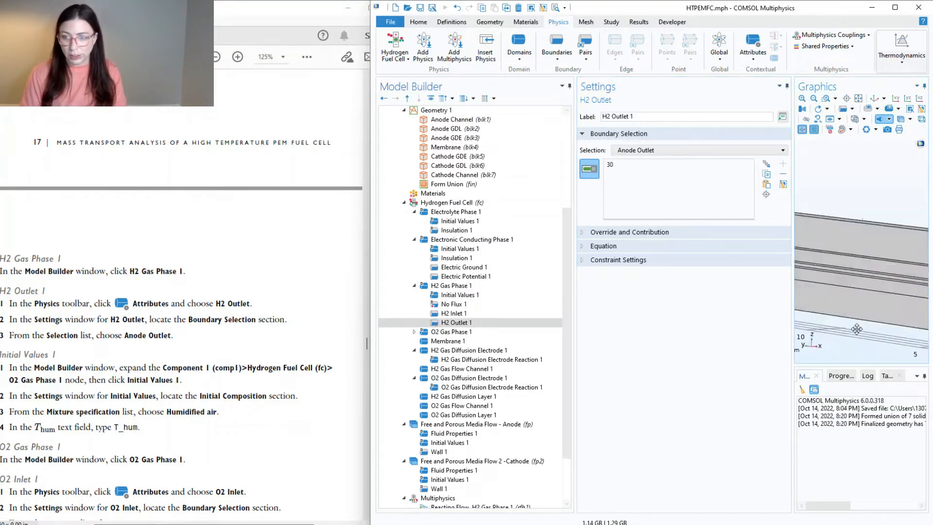
{"action": "right_click_drag", "start_coordinate": [857, 329], "coordinate": [930, 338]}
{"action": "scroll", "coordinate": [832, 325], "scroll_direction": "down", "scroll_amount": 5}
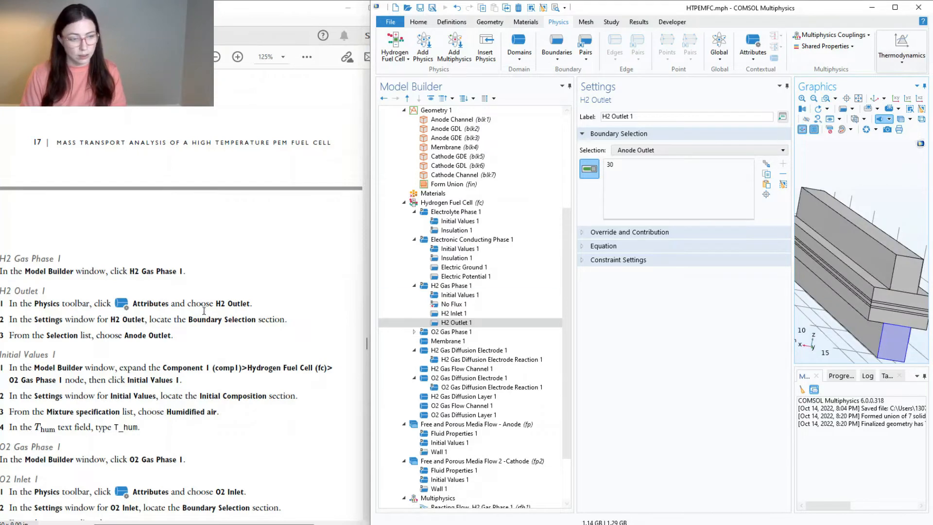
- Set the mixture specification in the initial values of O2 Gas Phase 1 to Humidified air
{"action": "scroll", "coordinate": [138, 323], "scroll_direction": "down", "scroll_amount": 3}
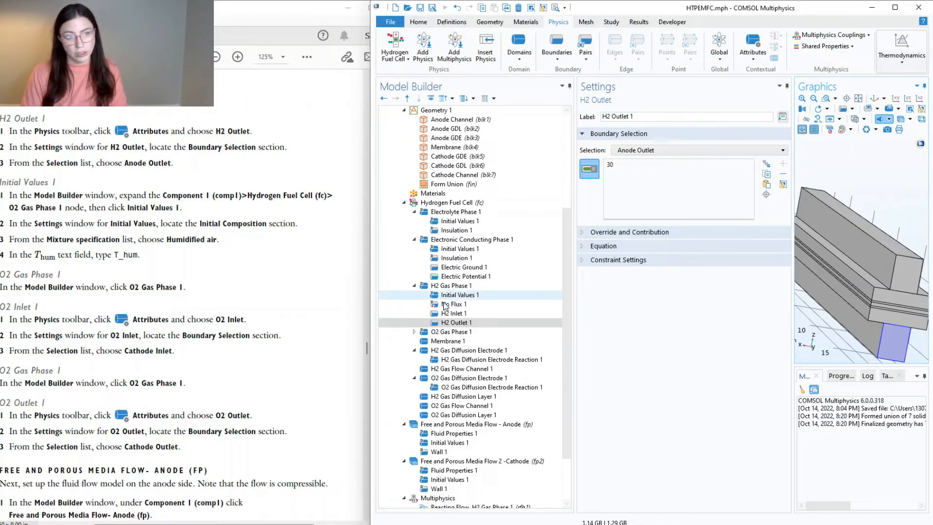
{"action": "left_click", "coordinate": [439, 323]}
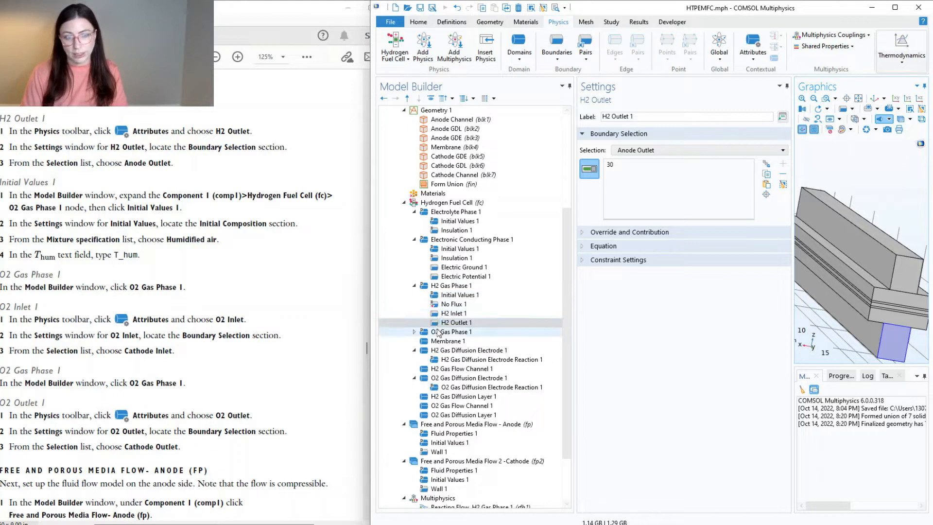
{"action": "left_click", "coordinate": [414, 332]}
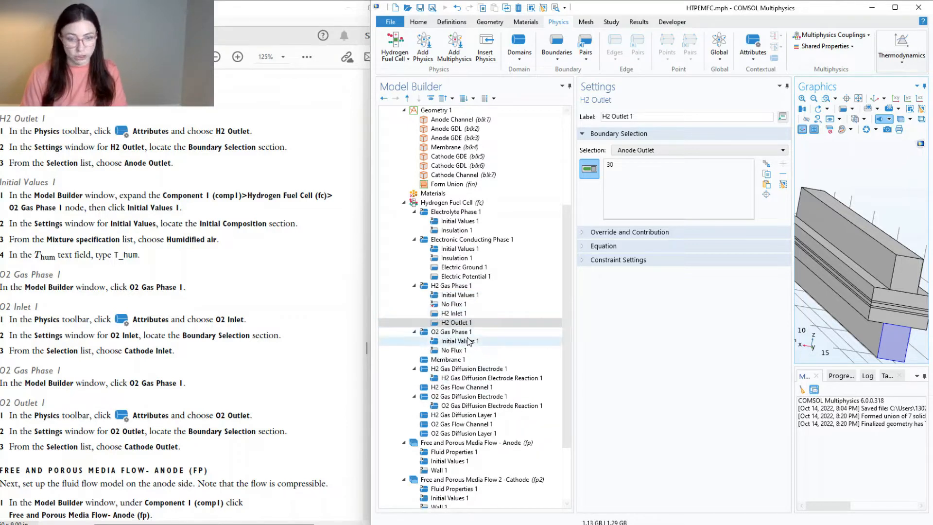
{"action": "left_click", "coordinate": [469, 332]}
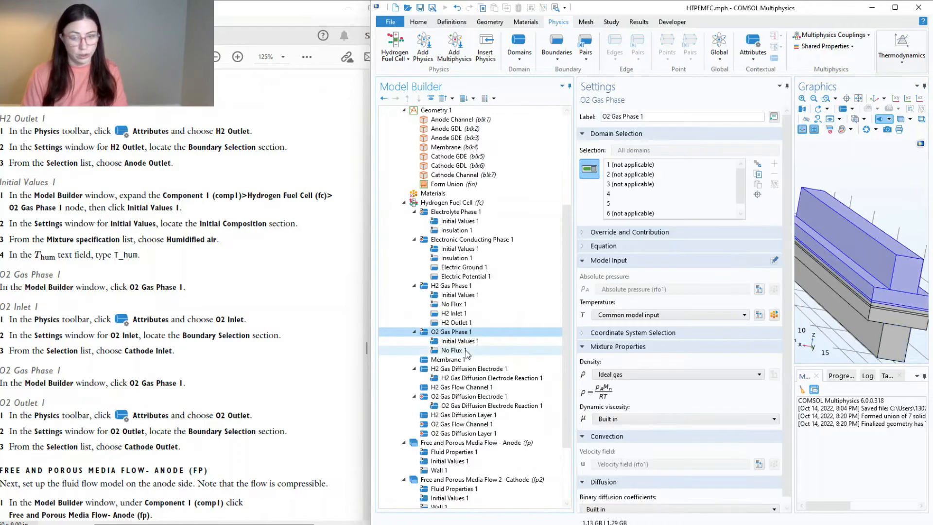
{"action": "left_click", "coordinate": [459, 342]}
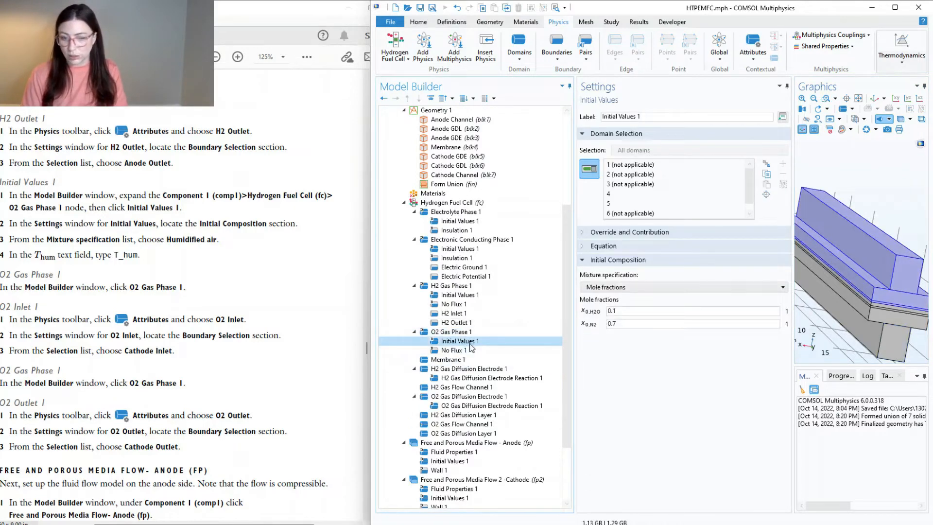
{"action": "left_click", "coordinate": [599, 287]}
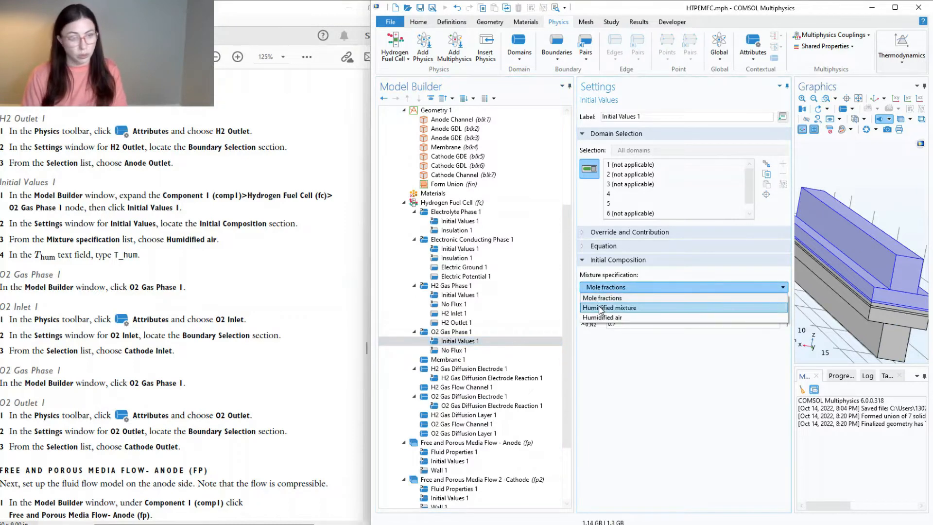
{"action": "left_click", "coordinate": [601, 308]}
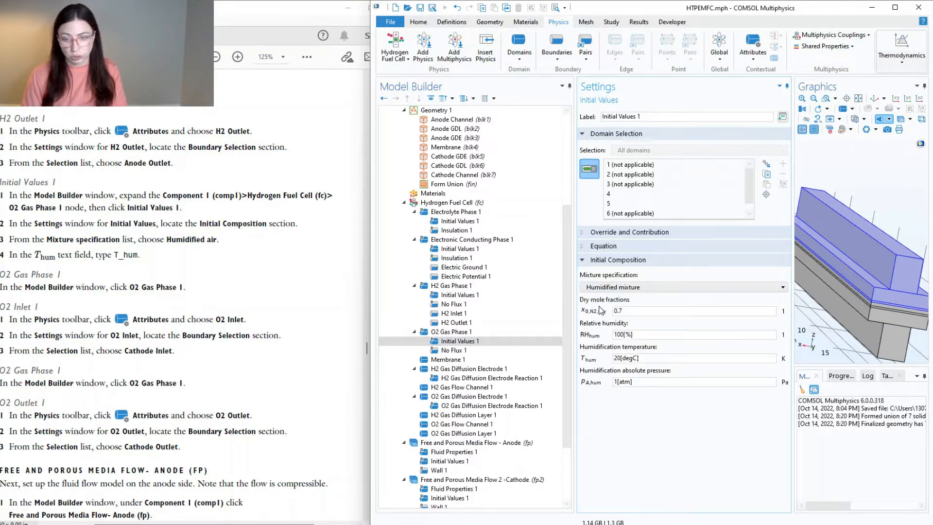
{"action": "left_click", "coordinate": [607, 288]}
{"action": "left_click", "coordinate": [611, 320]}
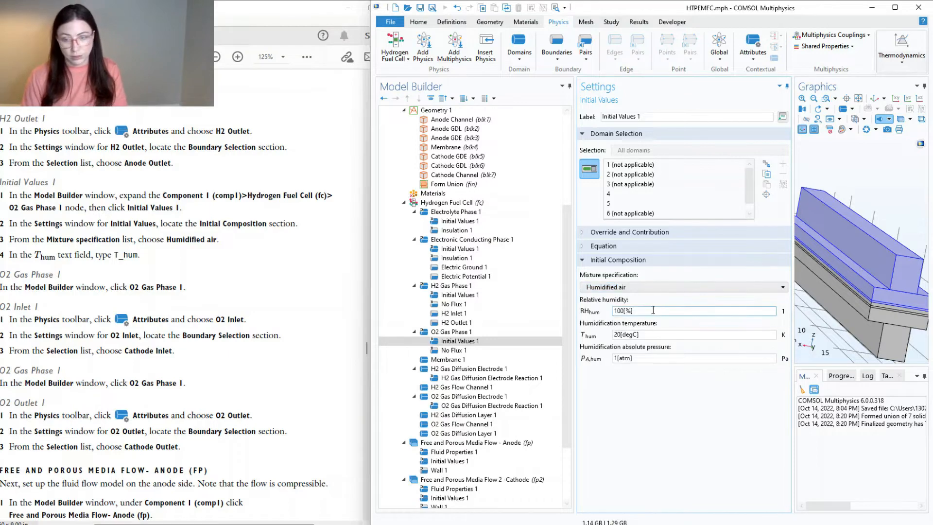
- Set the humidification temperature in the initial values of O2 Gas Phase 1 to T_hum
{"action": "left_click_drag", "start_coordinate": [652, 333], "coordinate": [610, 337]}
{"action": "type", "text": "T_hum"}
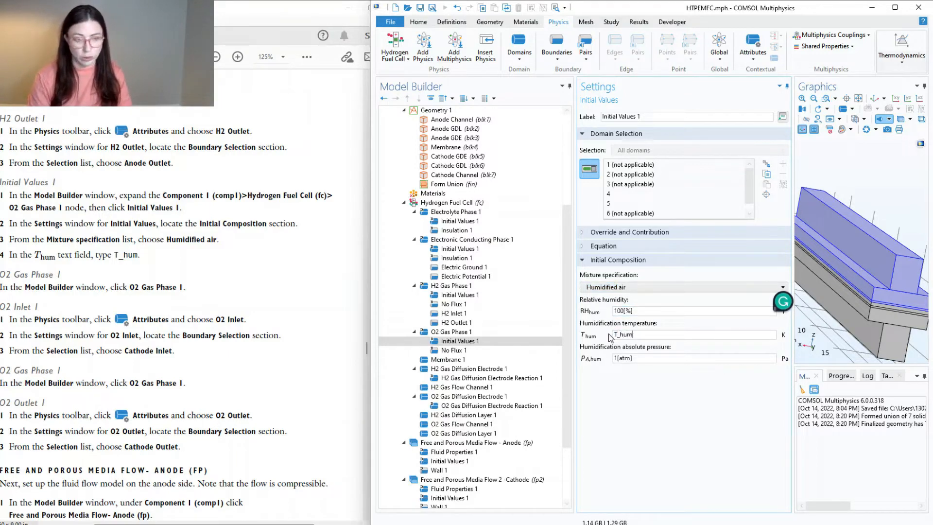
{"action": "left_click", "coordinate": [650, 390]}
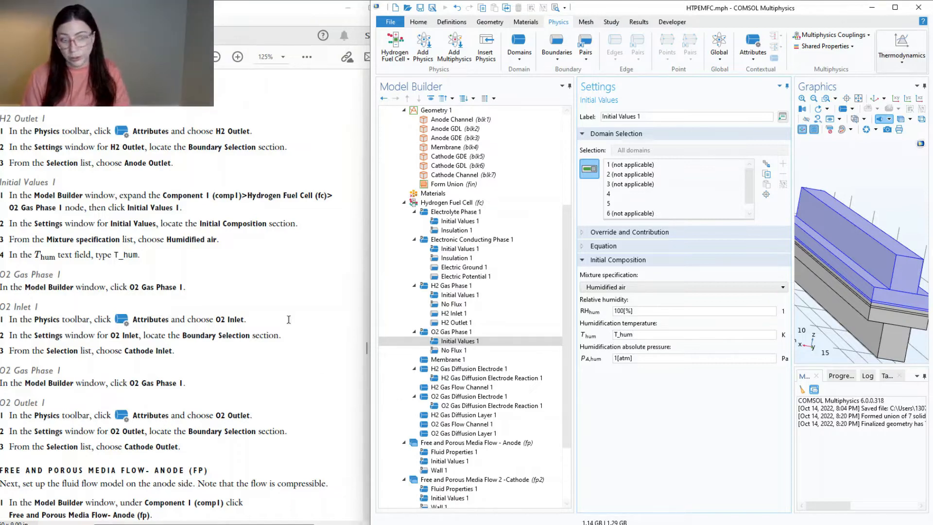
- Add an O2 Inlet attribute to O2 Gas Phase 1 and assign the Cathode Inlet selection to it
{"action": "left_click", "coordinate": [467, 333]}
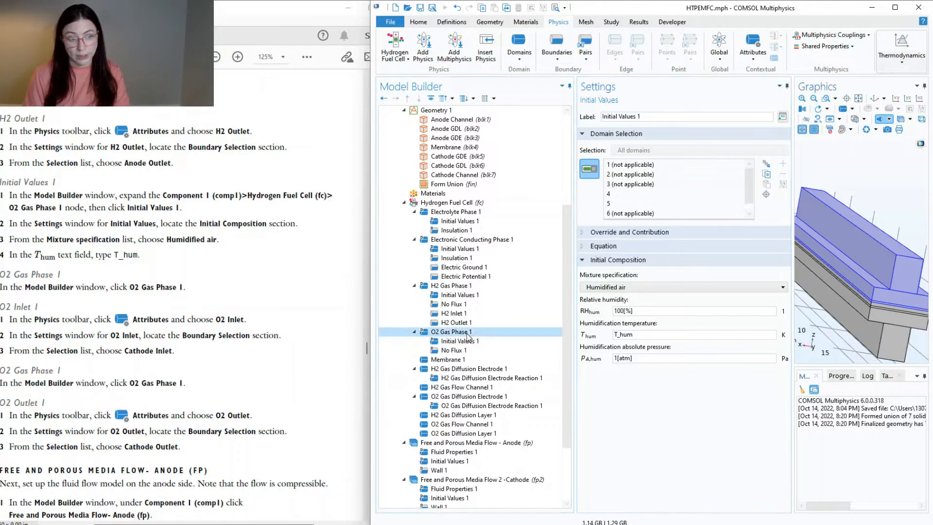
{"action": "left_click", "coordinate": [753, 51]}
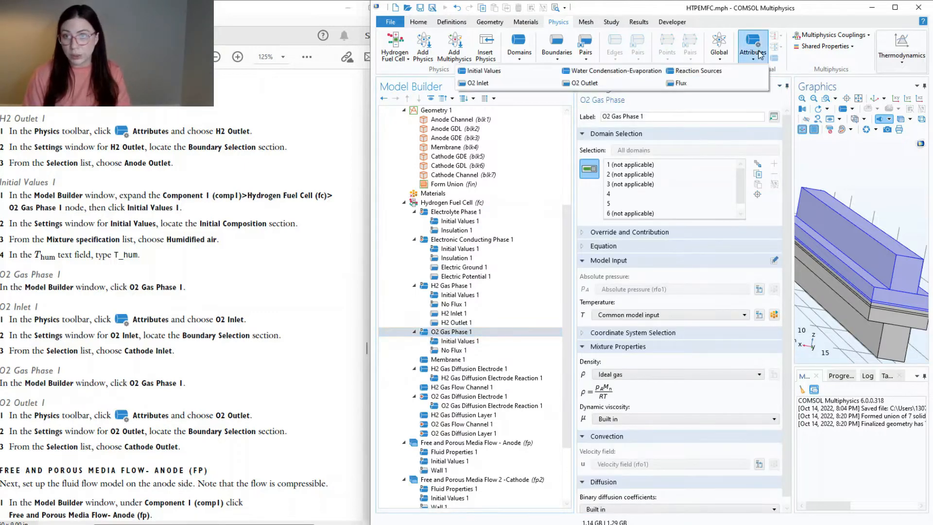
{"action": "left_click", "coordinate": [473, 84]}
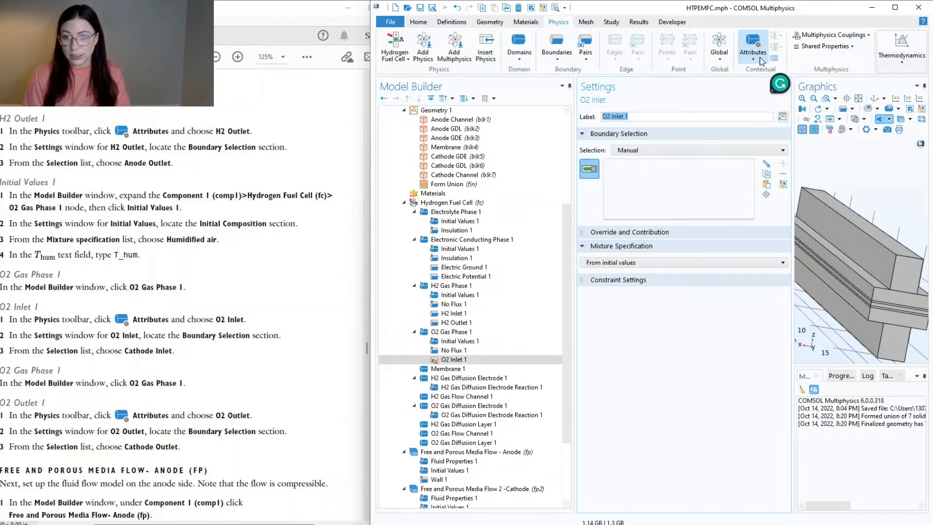
{"action": "left_click", "coordinate": [637, 150]}
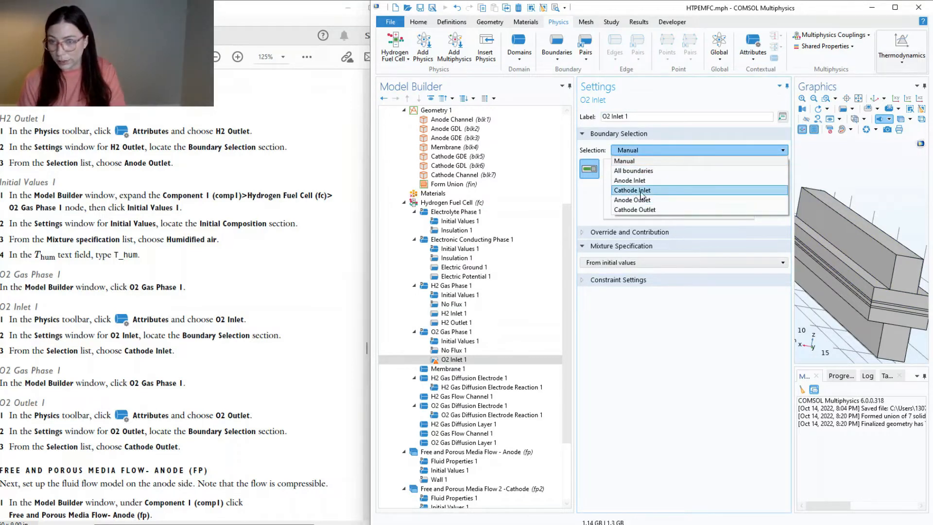
{"action": "left_click", "coordinate": [641, 190]}
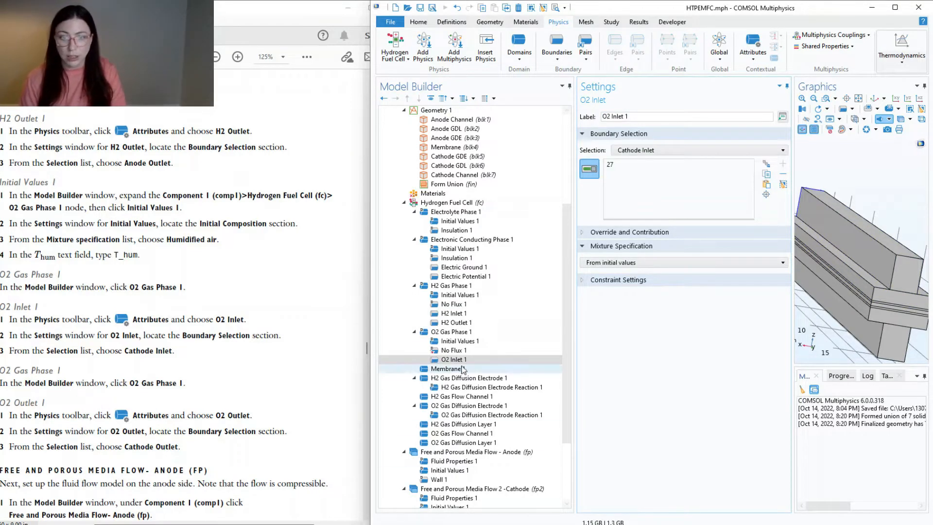
- Add an O2 Outlet attribute to O2 Gas Phase 1 and assign the Cathode Outlet selection to it
{"action": "left_click", "coordinate": [756, 57]}
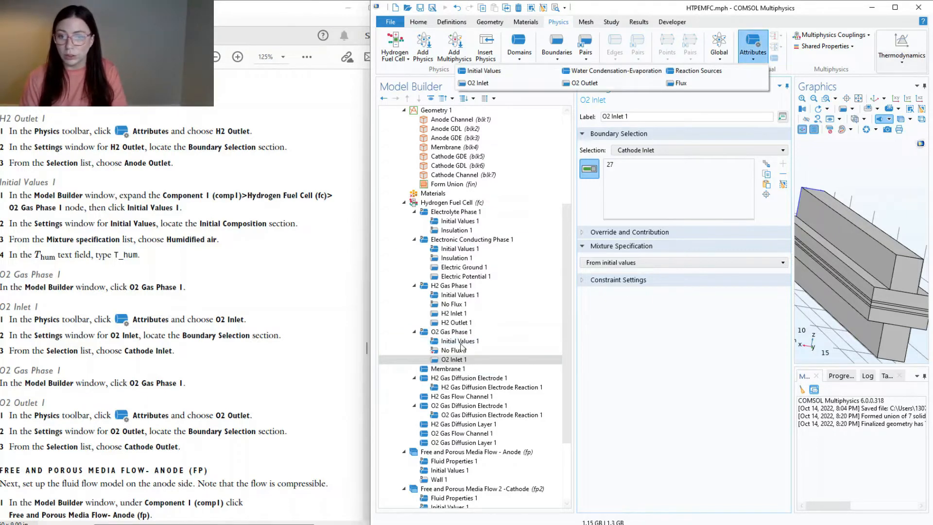
{"action": "left_click", "coordinate": [462, 323]}
{"action": "left_click", "coordinate": [457, 332]}
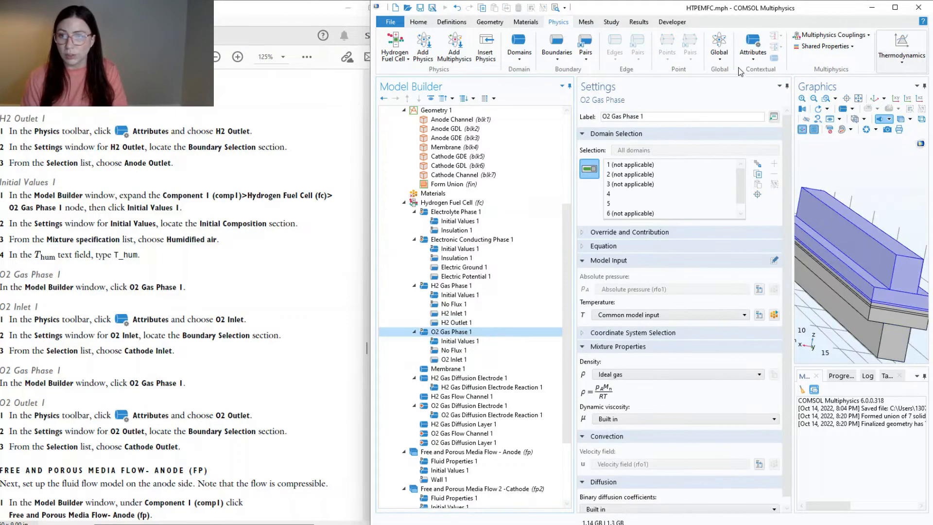
{"action": "left_click", "coordinate": [753, 48]}
{"action": "left_click", "coordinate": [614, 88]}
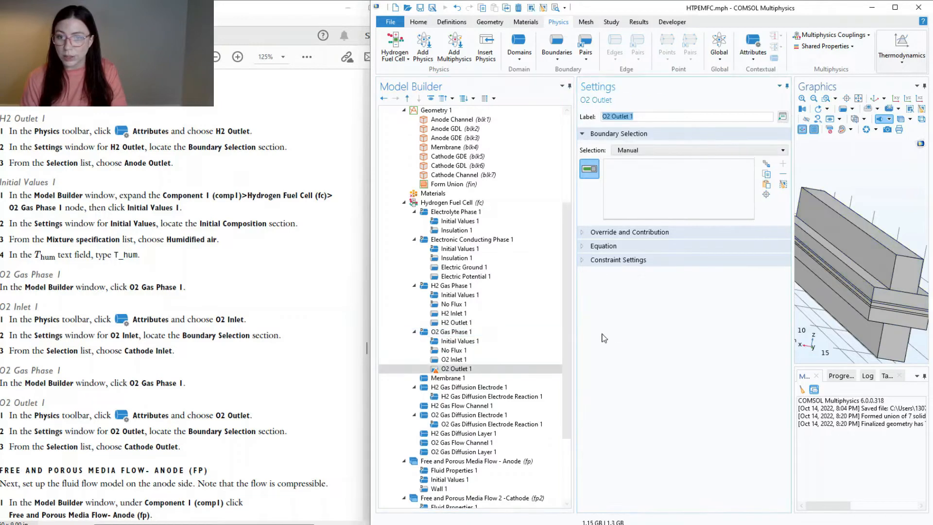
{"action": "left_click", "coordinate": [633, 151]}
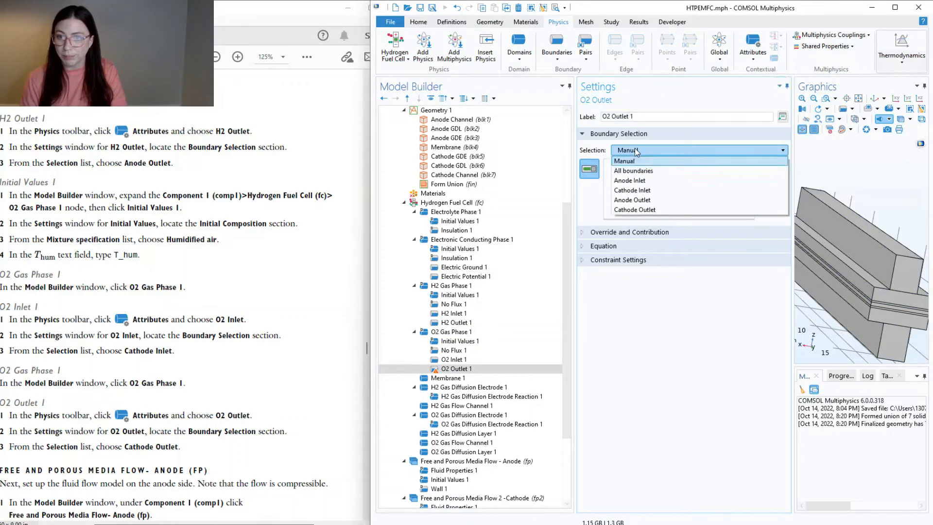
{"action": "left_click", "coordinate": [632, 209]}
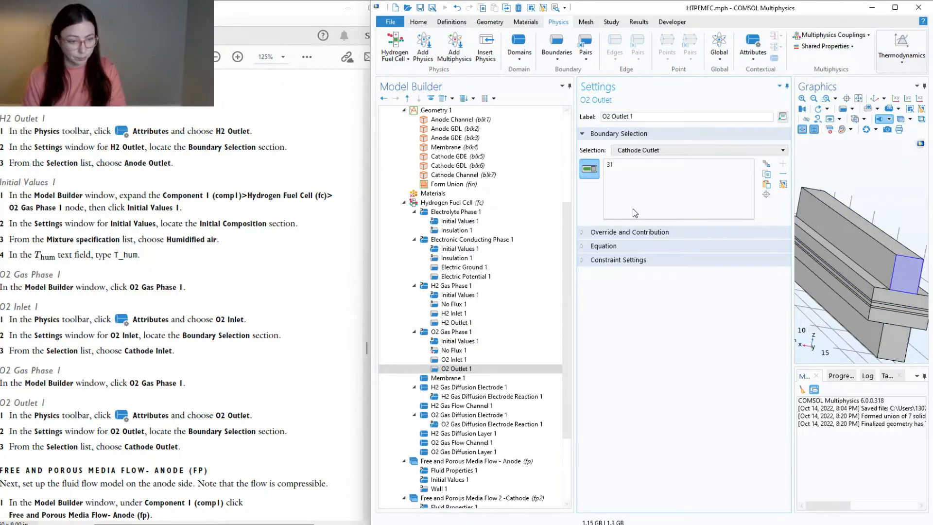
- Set the compressibility of the Free and Porous Media Flow - Anode interface to Compressible flow (Ma<0.3)
{"action": "scroll", "coordinate": [208, 471], "scroll_direction": "down", "scroll_amount": 4}
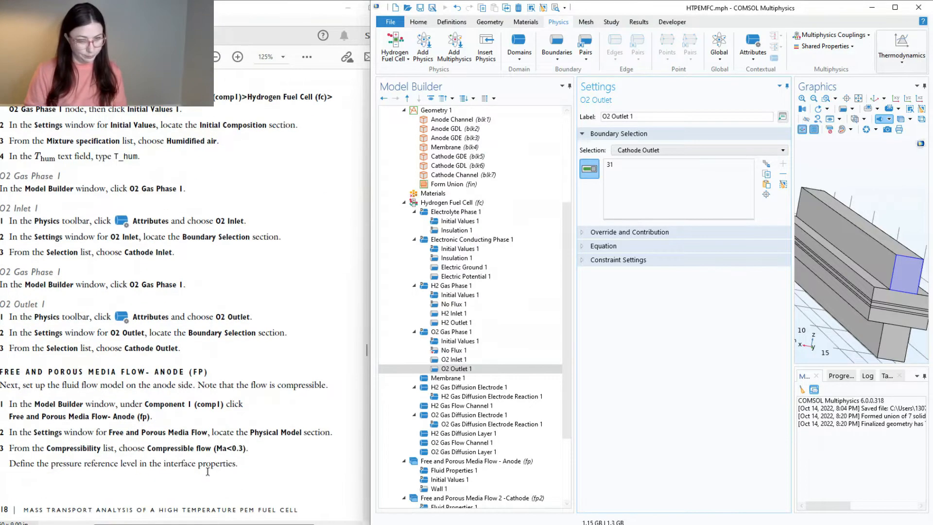
{"action": "scroll", "coordinate": [208, 475], "scroll_direction": "down", "scroll_amount": 3}
{"action": "scroll", "coordinate": [201, 298], "scroll_direction": "down", "scroll_amount": 1}
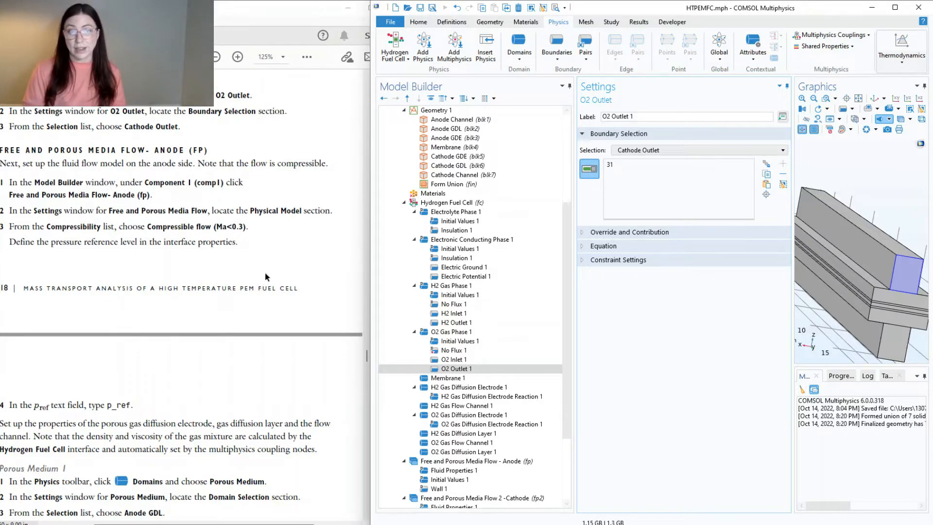
{"action": "left_click", "coordinate": [440, 361]}
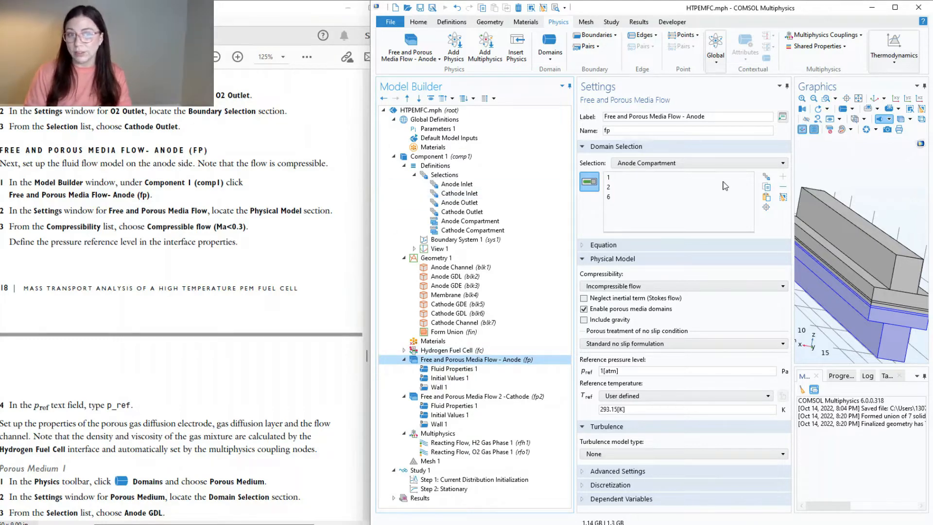
{"action": "left_click", "coordinate": [635, 286]}
{"action": "left_click", "coordinate": [620, 316]}
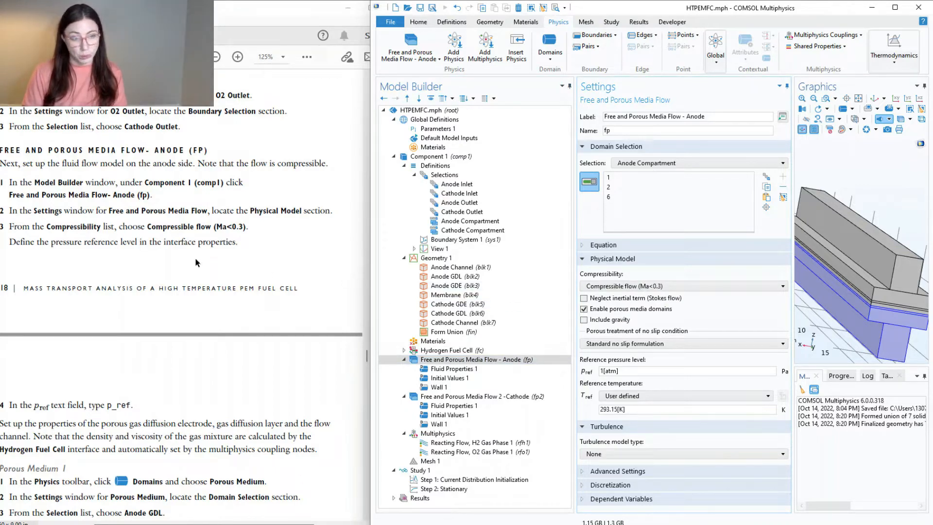
- Set the reference pressure level of the anode flow interface to p_ref and check that parameter's definition in Parameters 1
{"action": "scroll", "coordinate": [195, 256], "scroll_direction": "down", "scroll_amount": 5}
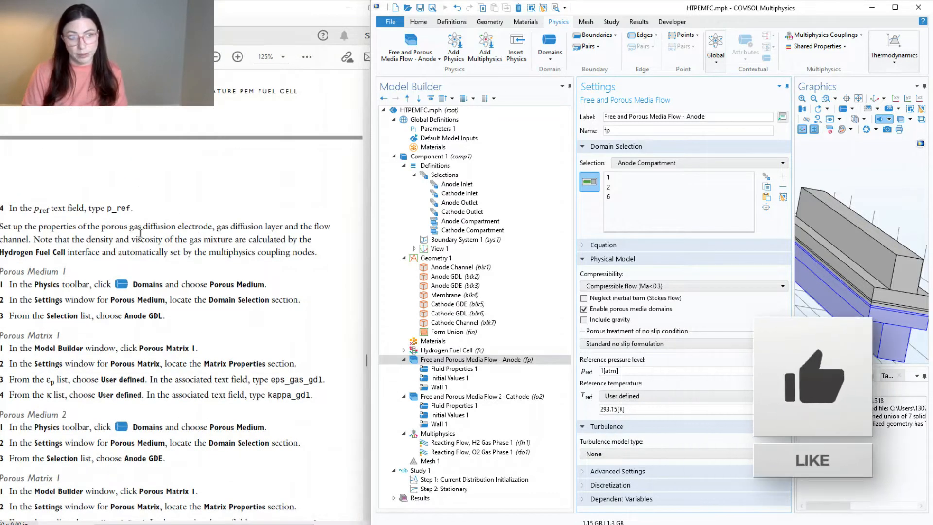
{"action": "double_click", "coordinate": [608, 371]}
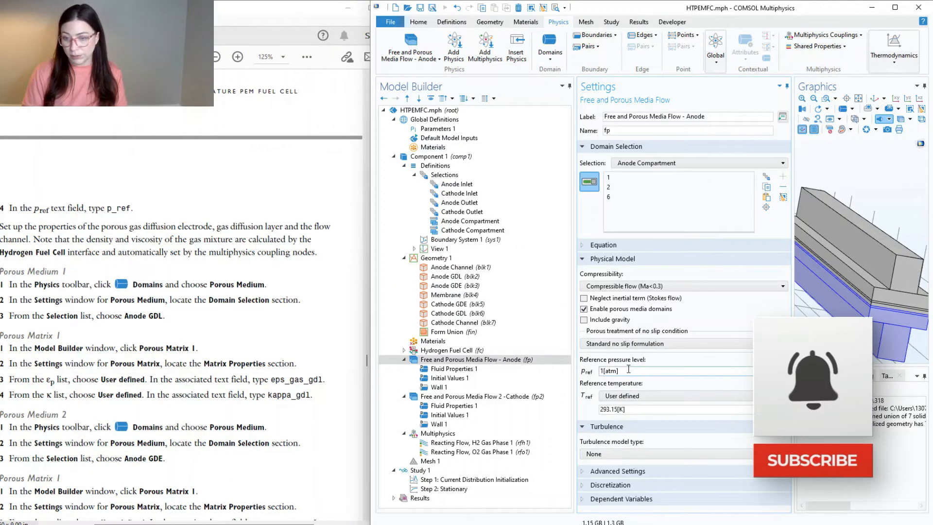
{"action": "type", "text": "p_ref"}
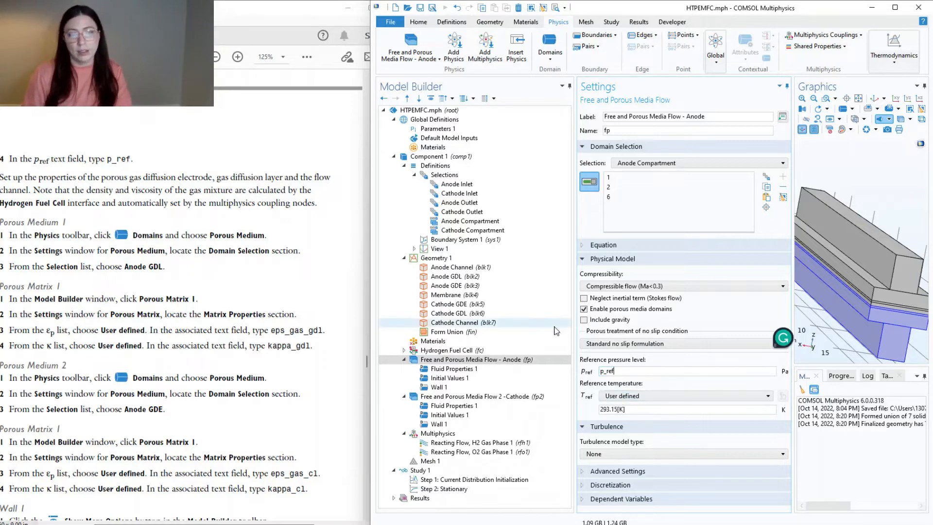
{"action": "left_click", "coordinate": [446, 130]}
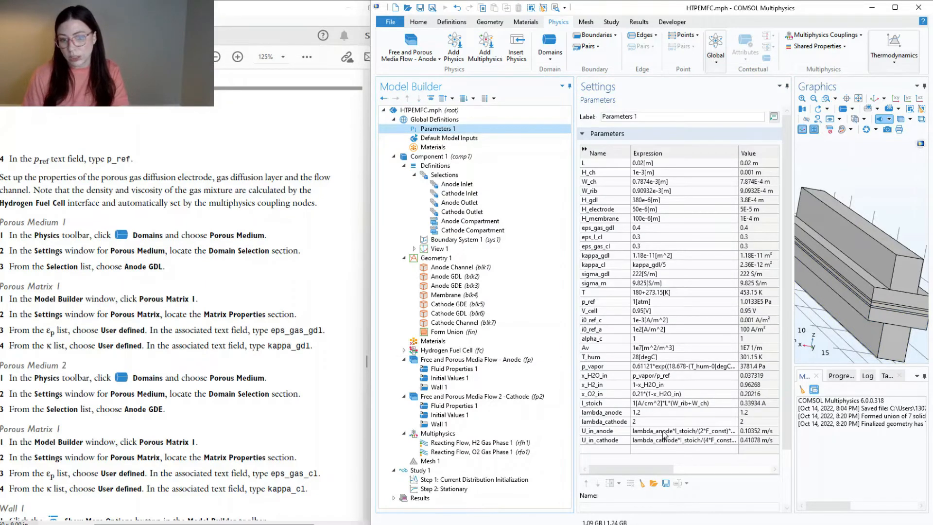
- Add a Porous Medium domain feature to the anode flow interface and assign the Anode GDL selection to it
{"action": "left_click", "coordinate": [455, 361]}
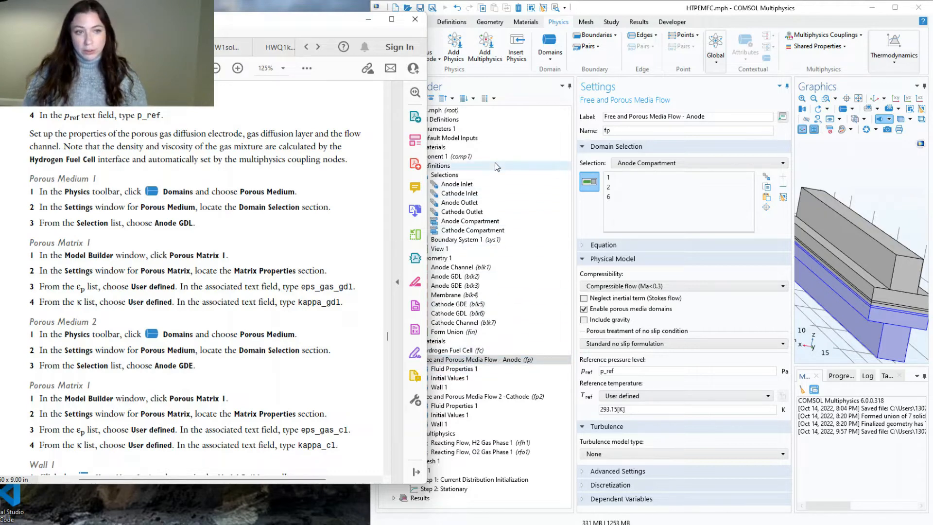
{"action": "left_click", "coordinate": [550, 53]}
{"action": "left_click", "coordinate": [551, 53]}
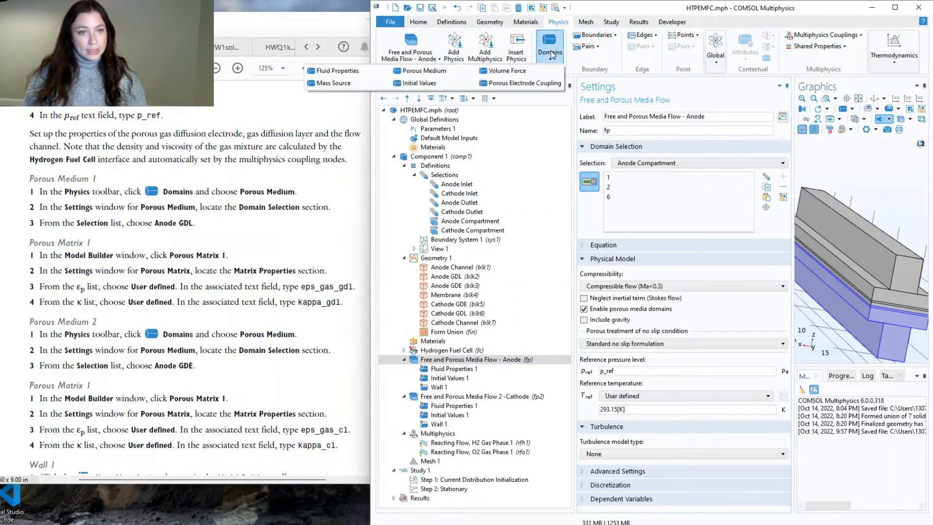
{"action": "left_click", "coordinate": [439, 73]}
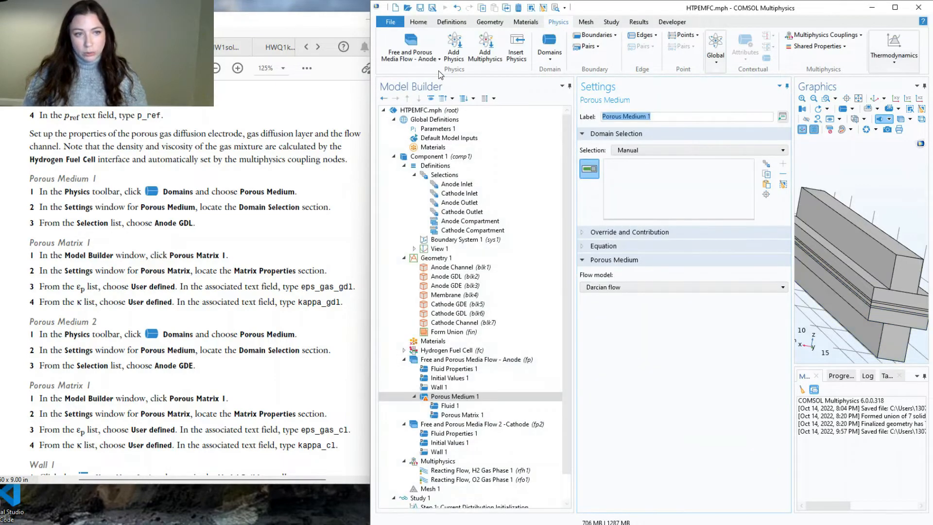
{"action": "left_click", "coordinate": [651, 150]}
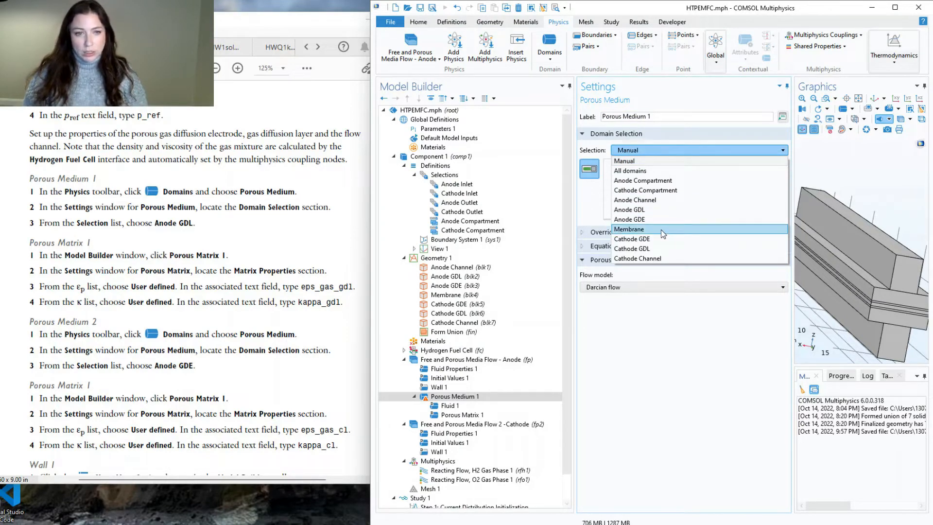
{"action": "left_click", "coordinate": [663, 211]}
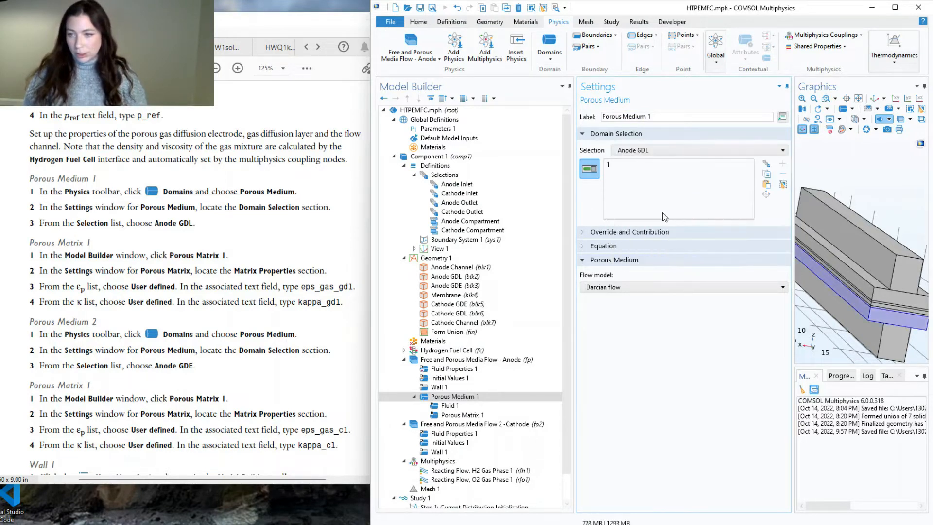
- Set the porosity of the Anode GDL's porous matrix to User defined with the value eps_gas_gdl
{"action": "left_click", "coordinate": [460, 415]}
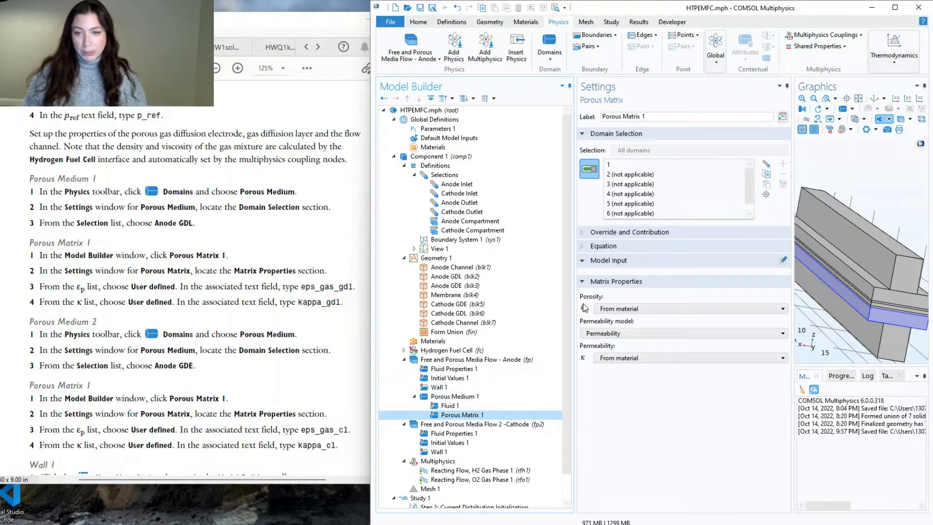
{"action": "left_click", "coordinate": [606, 313]}
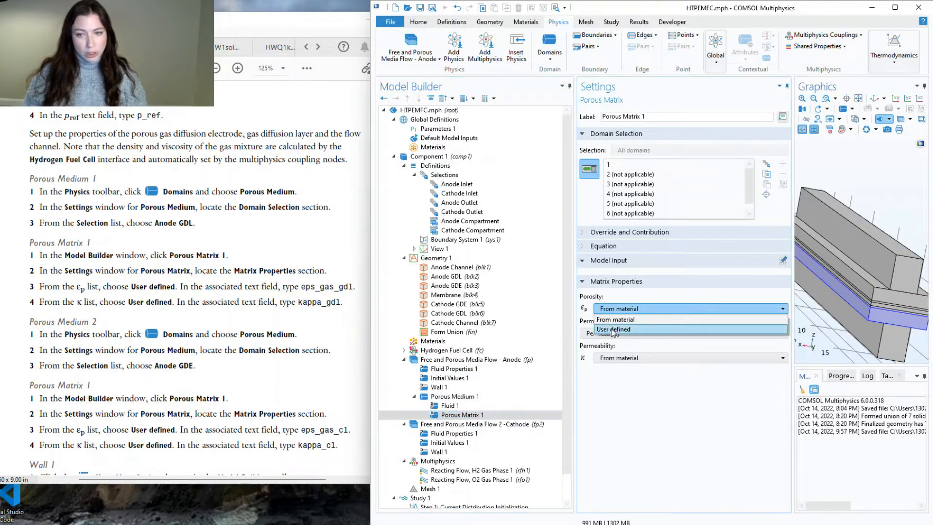
{"action": "left_click", "coordinate": [613, 329]}
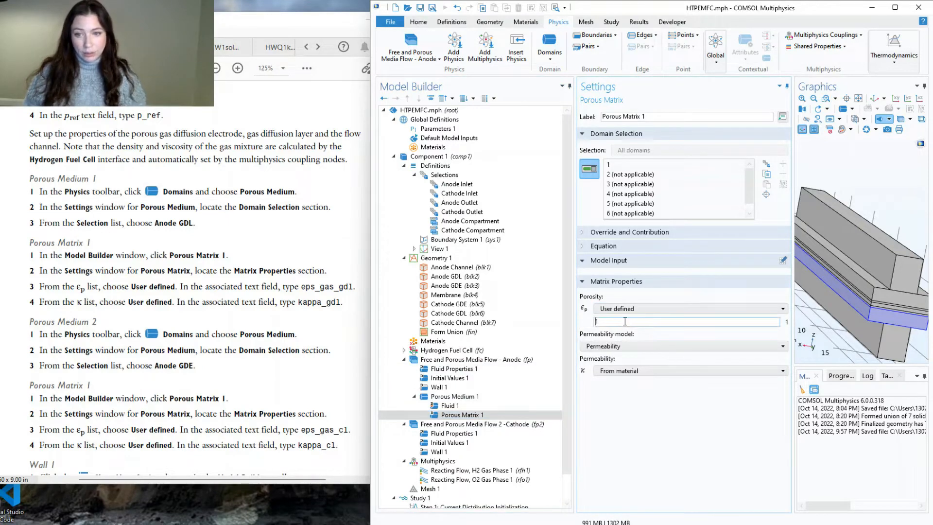
{"action": "double_click", "coordinate": [625, 321]}
{"action": "type", "text": "eps_gas_gdl"}
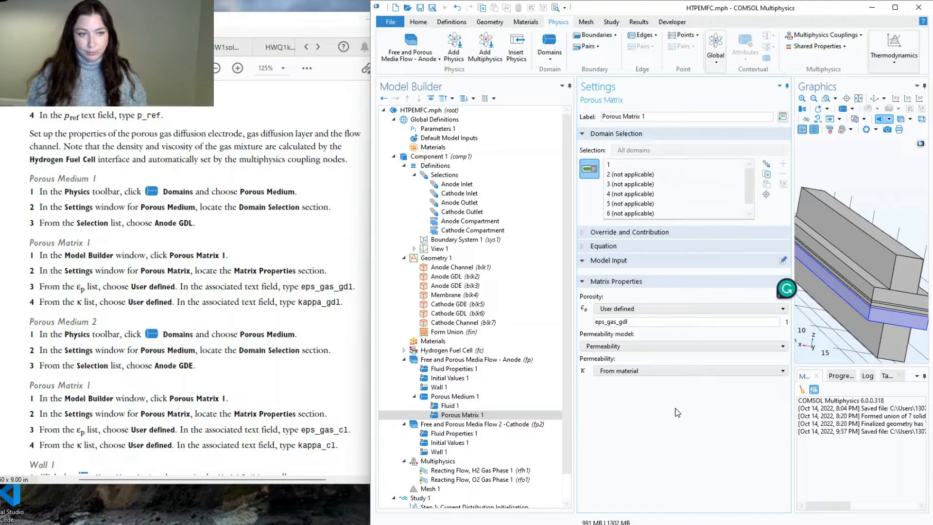
- Set the permeability of the Anode GDL's porous matrix to User defined with the value kappa_gdl
{"action": "left_click", "coordinate": [631, 374]}
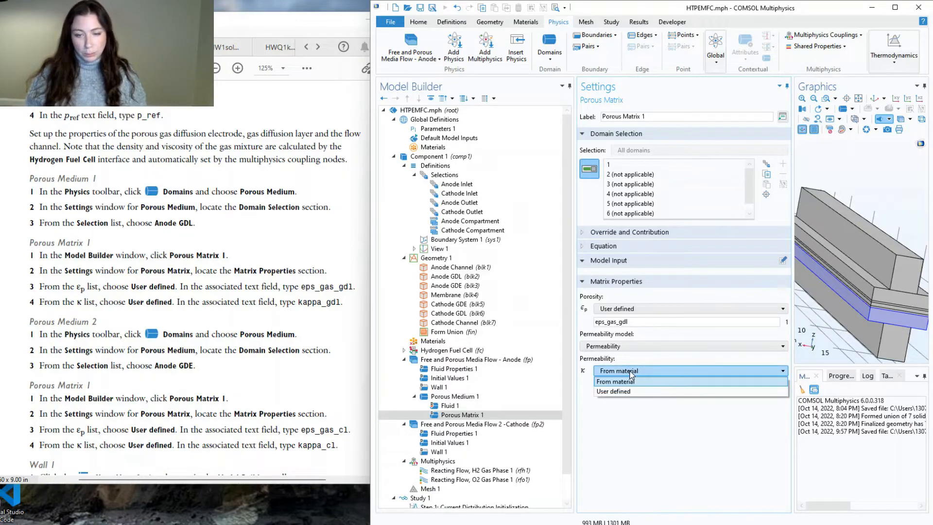
{"action": "left_click", "coordinate": [636, 392]}
{"action": "left_click_drag", "start_coordinate": [629, 384], "coordinate": [582, 385]}
{"action": "type", "text": "kappa"}
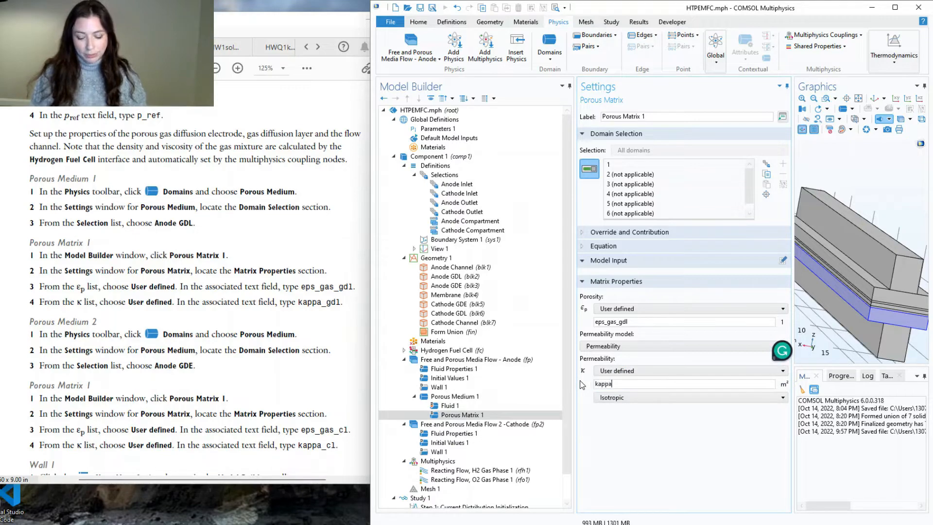
{"action": "left_click", "coordinate": [627, 436]}
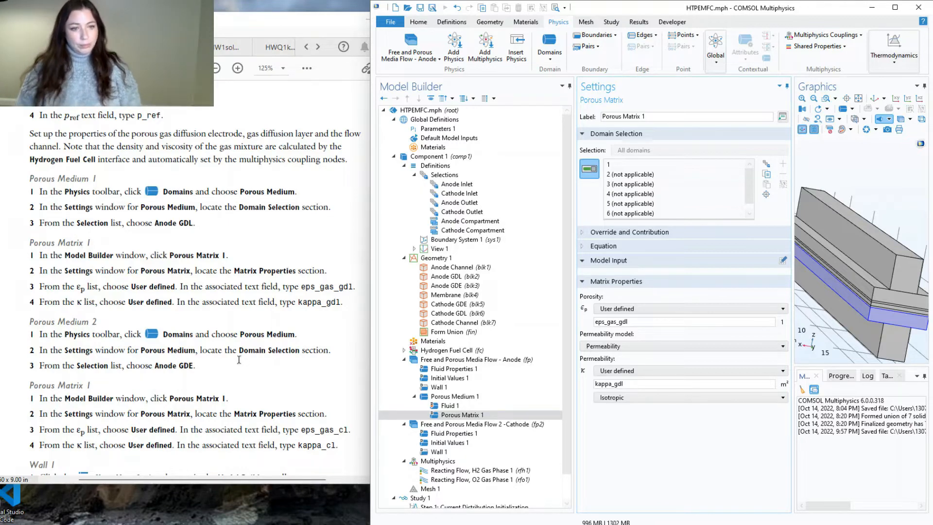
- Add a second Porous Medium domain feature to the anode flow interface and assign the Anode GDE selection to it
{"action": "left_click", "coordinate": [551, 55]}
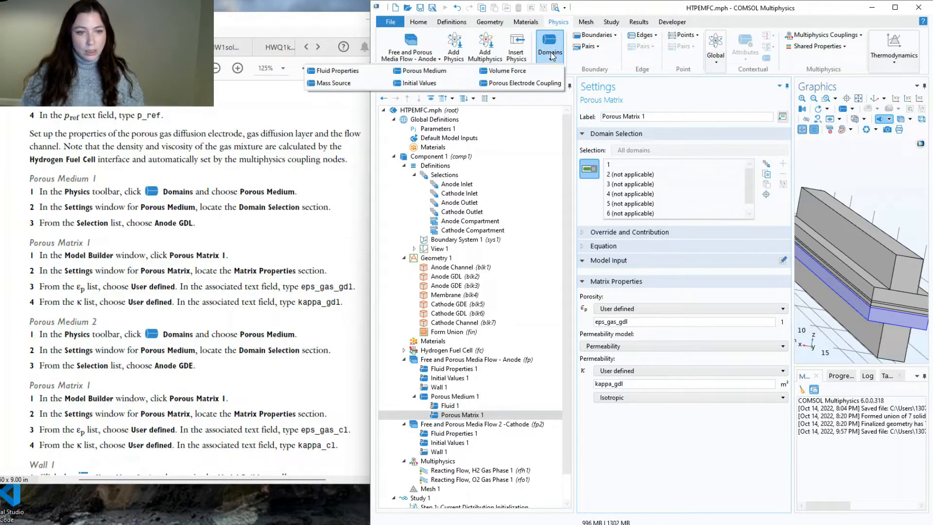
{"action": "left_click", "coordinate": [464, 71]}
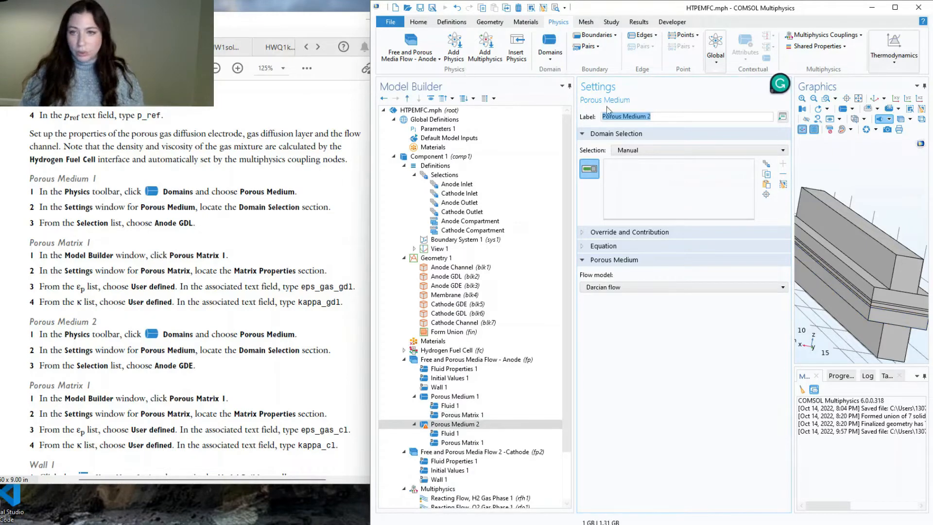
{"action": "left_click", "coordinate": [632, 157]}
{"action": "left_click", "coordinate": [641, 214]}
{"action": "scroll", "coordinate": [172, 354], "scroll_direction": "down", "scroll_amount": 3}
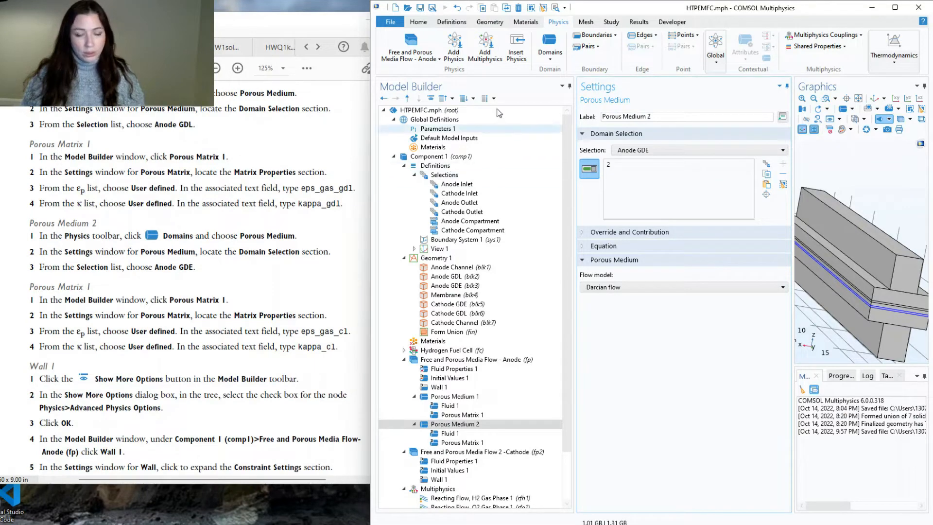
- Set the porosity of the Anode GDE's porous matrix to User defined with the value eps_gas_cl
{"action": "left_click", "coordinate": [558, 58]}
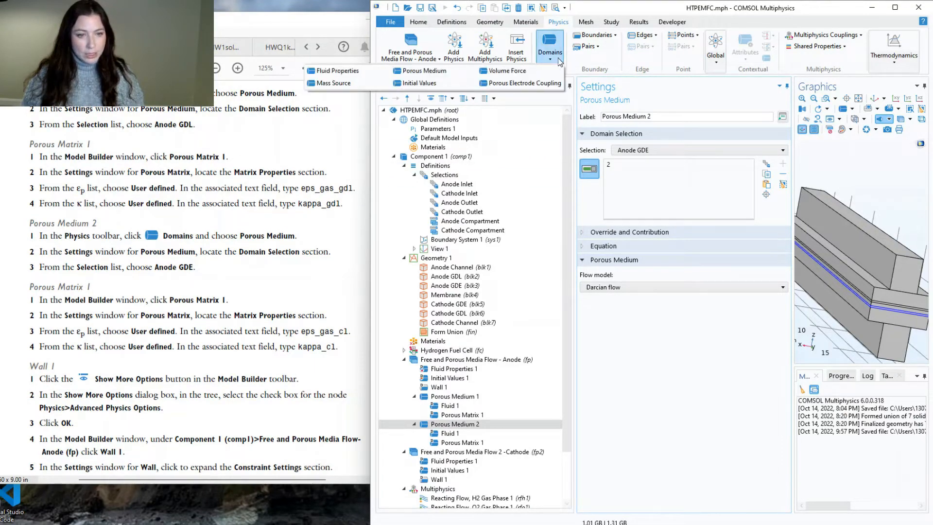
{"action": "left_click", "coordinate": [667, 393]}
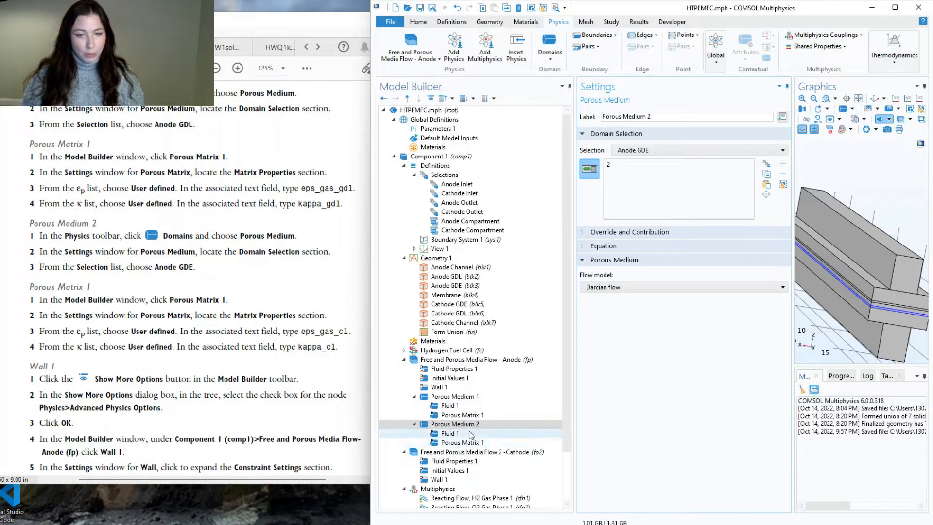
{"action": "left_click", "coordinate": [460, 443]}
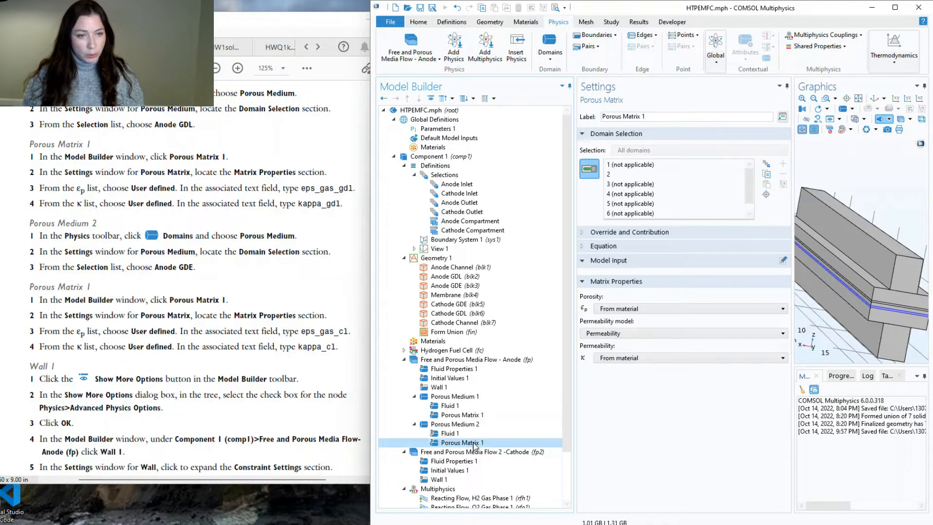
{"action": "left_click", "coordinate": [629, 309]}
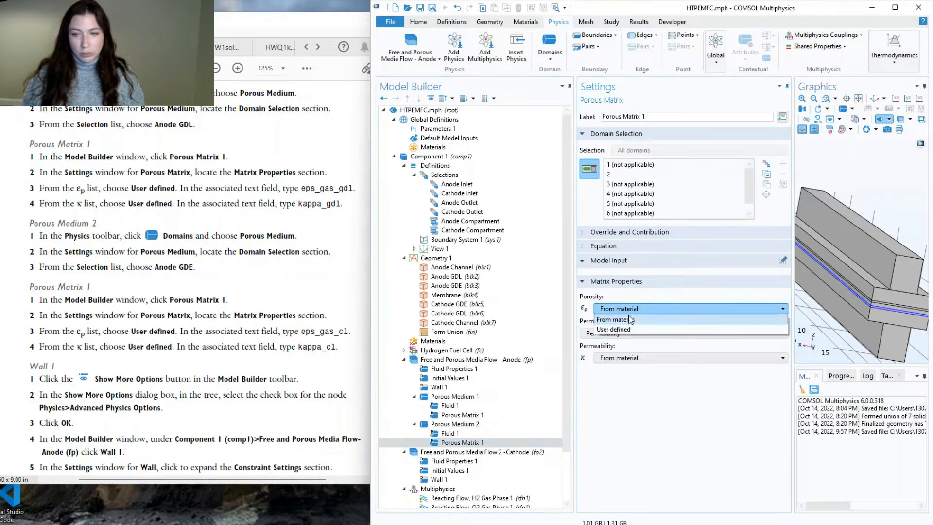
{"action": "left_click", "coordinate": [632, 329]}
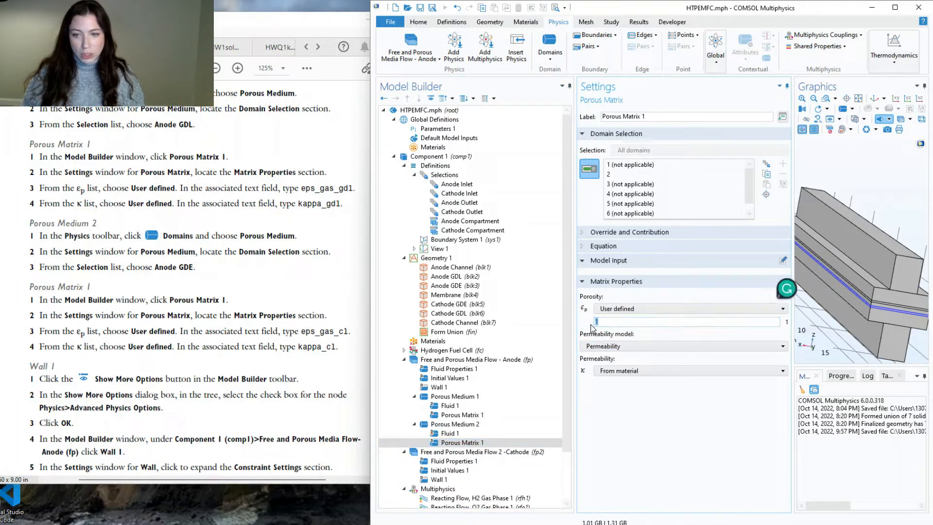
{"action": "double_click", "coordinate": [624, 323]}
{"action": "type", "text": "eps_gas_cl"}
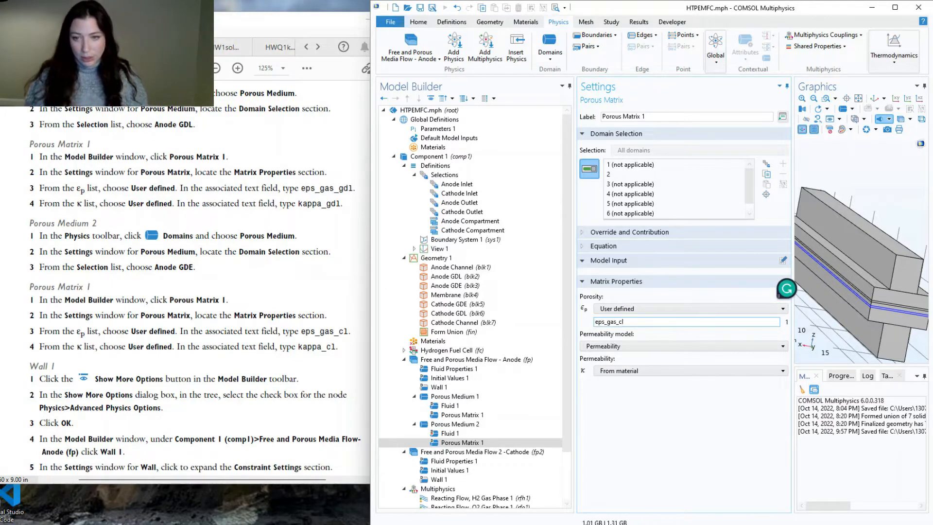
- Set the permeability of the Anode GDE's porous matrix to User defined with the value kappa_cl
{"action": "left_click", "coordinate": [646, 371]}
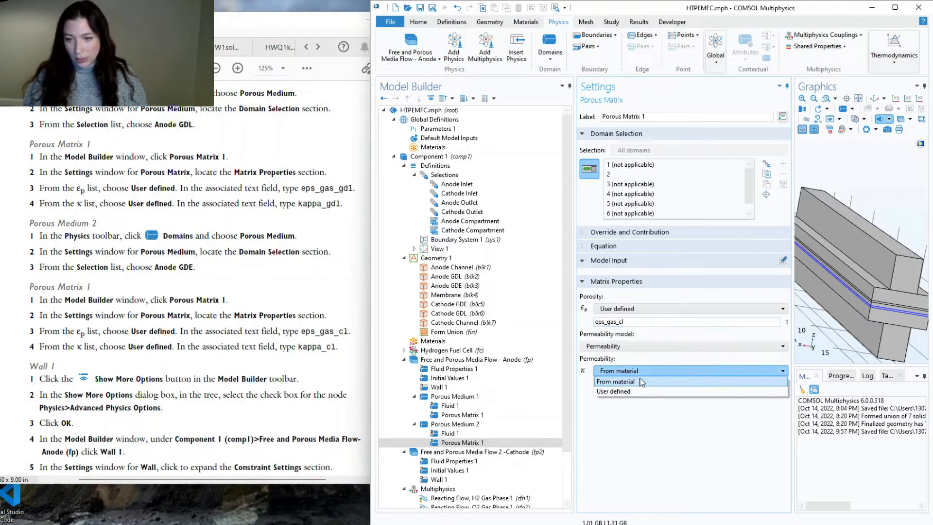
{"action": "left_click", "coordinate": [634, 389]}
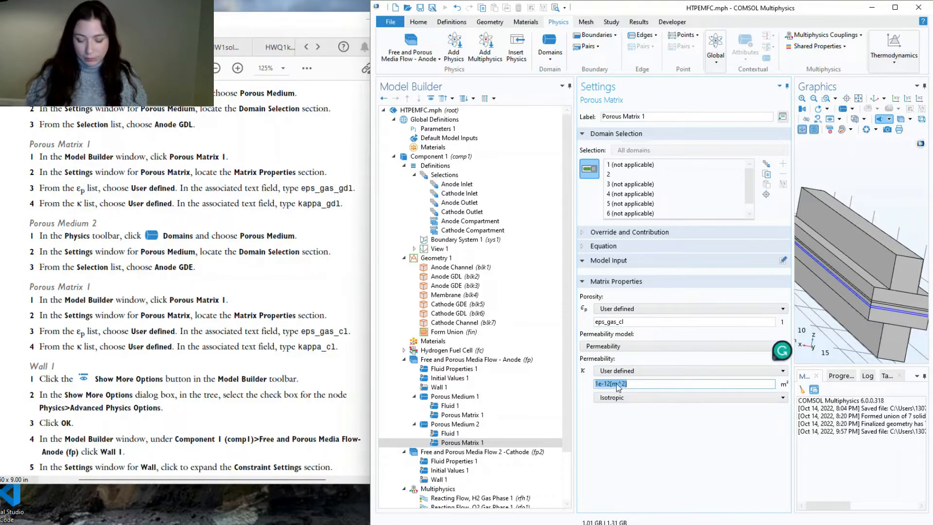
{"action": "triple_click", "coordinate": [635, 384]}
{"action": "type", "text": "kappa_"}
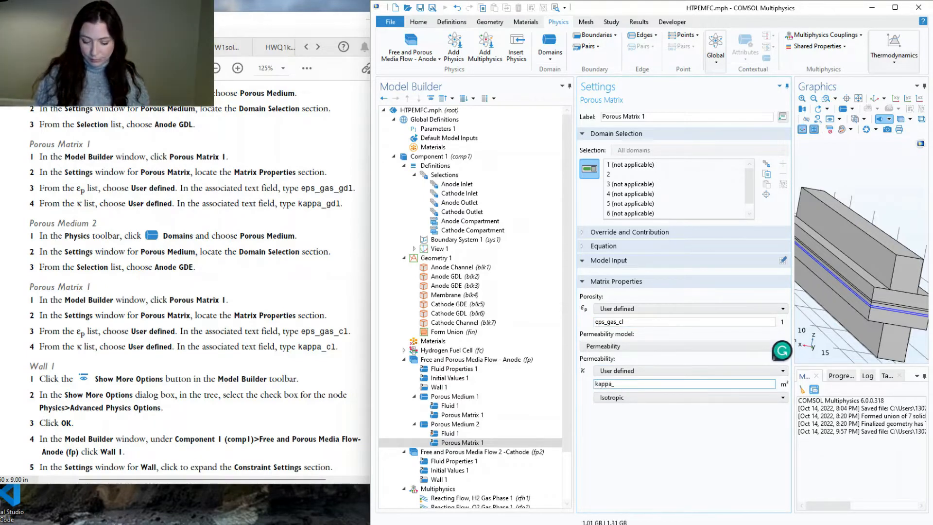
{"action": "type", "text": "cl"}
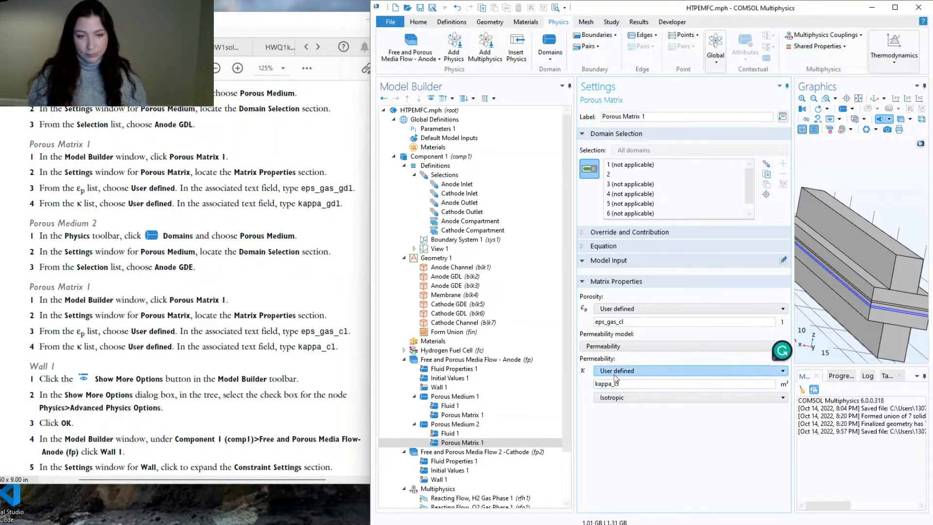
- Read the Wall 1 instructions in the tutorial PDF and enable Advanced Physics Options for the model
{"action": "left_click", "coordinate": [318, 348]}
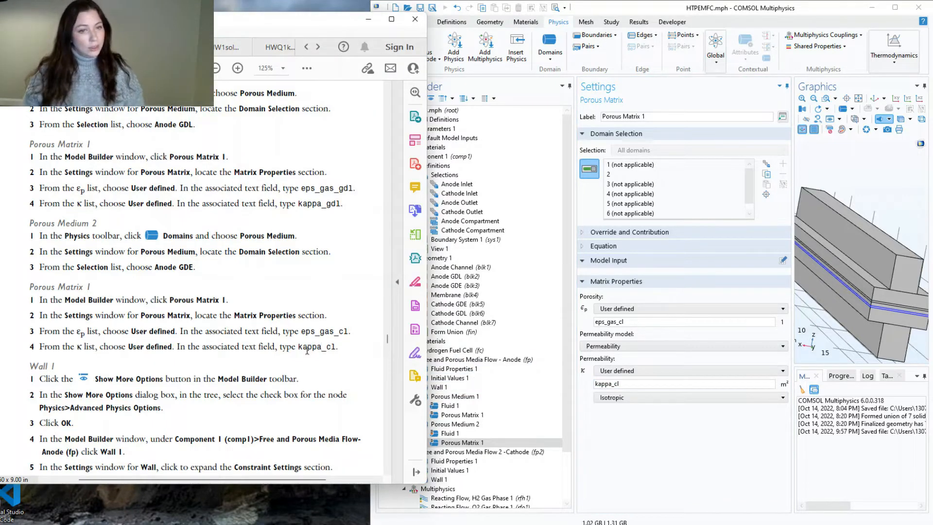
{"action": "scroll", "coordinate": [261, 362], "scroll_direction": "down", "scroll_amount": 3}
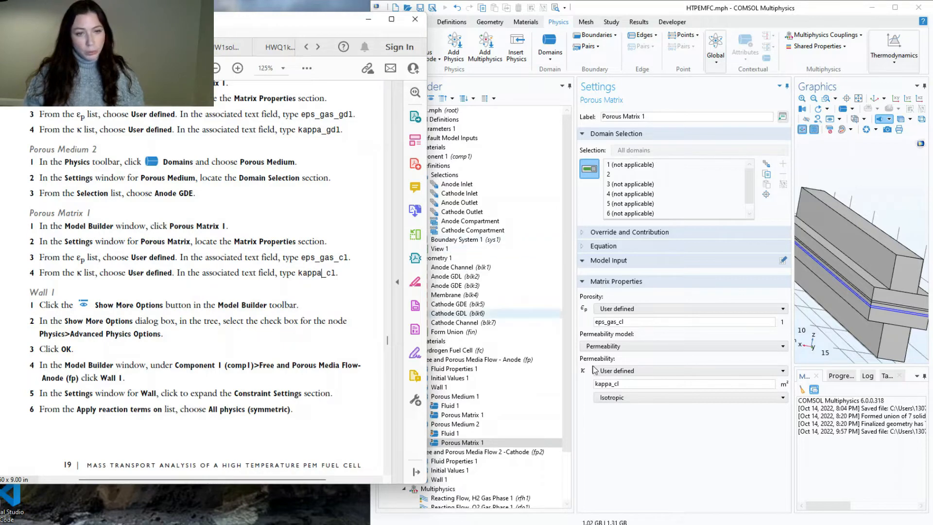
{"action": "left_click", "coordinate": [721, 452]}
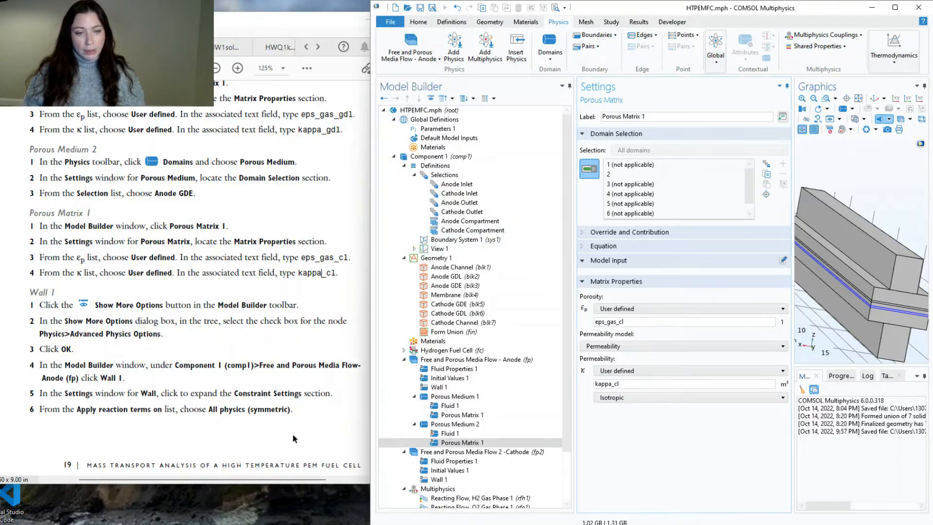
{"action": "left_click", "coordinate": [291, 483]}
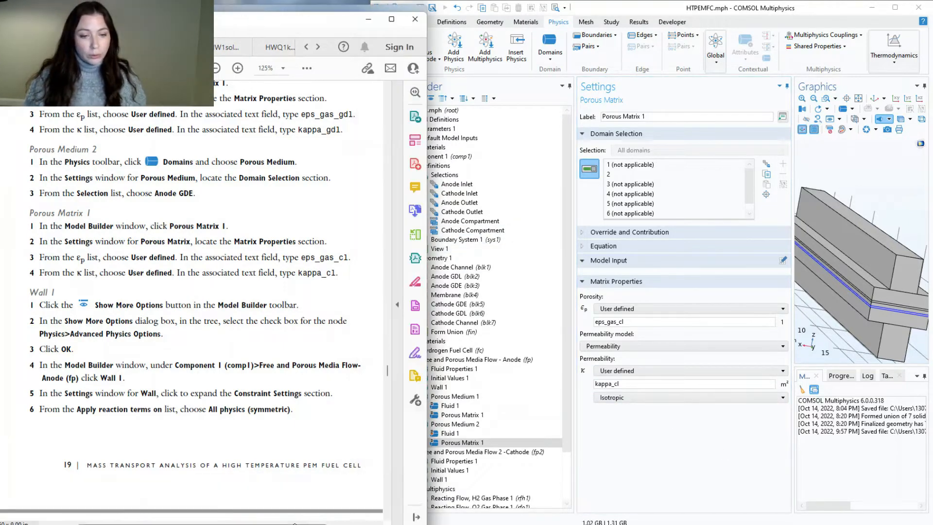
{"action": "left_click", "coordinate": [754, 426]}
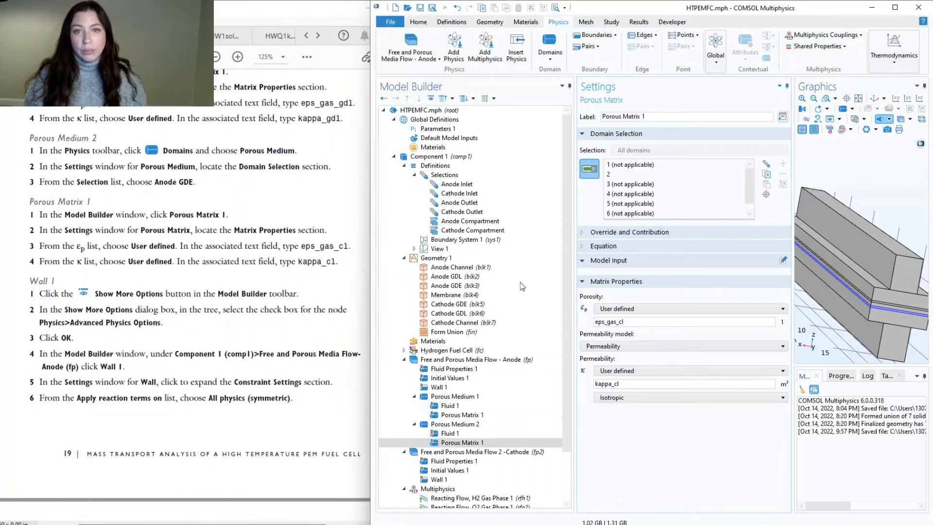
{"action": "left_click", "coordinate": [431, 98]}
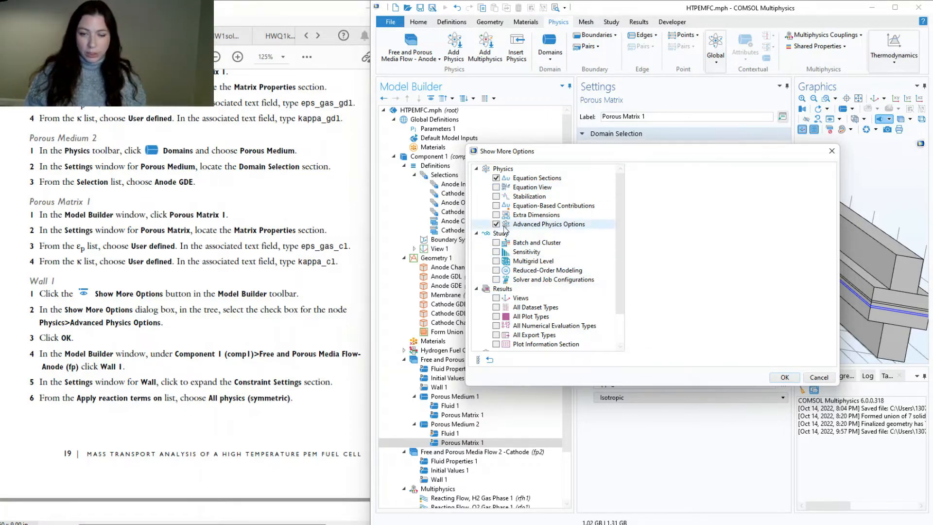
{"action": "left_click", "coordinate": [784, 378]}
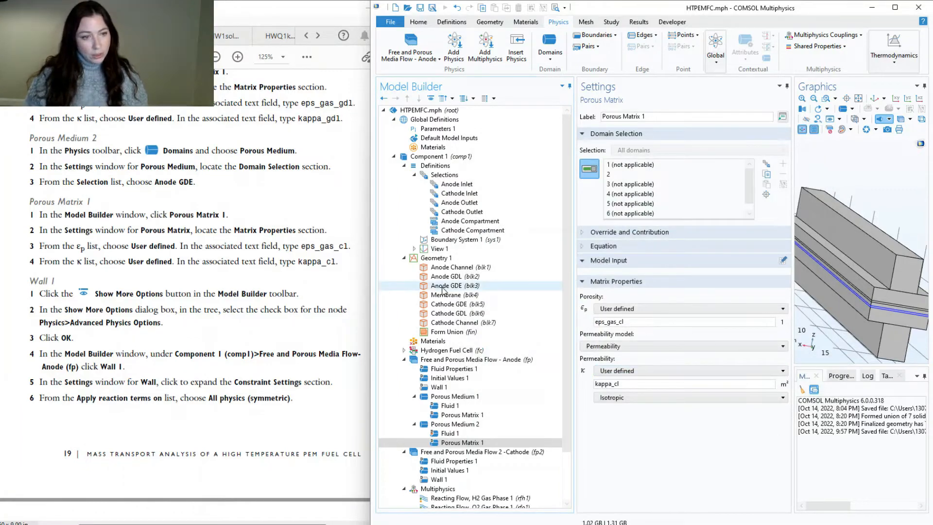
- Open the anode flow interface's Wall 1 feature and expand its constraint settings
{"action": "scroll", "coordinate": [440, 287], "scroll_direction": "down", "scroll_amount": 2}
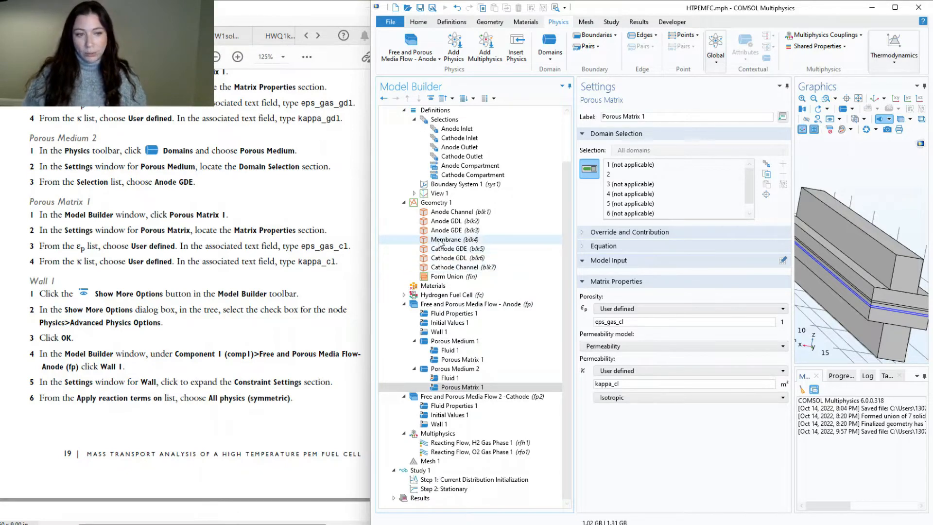
{"action": "left_click", "coordinate": [439, 332]}
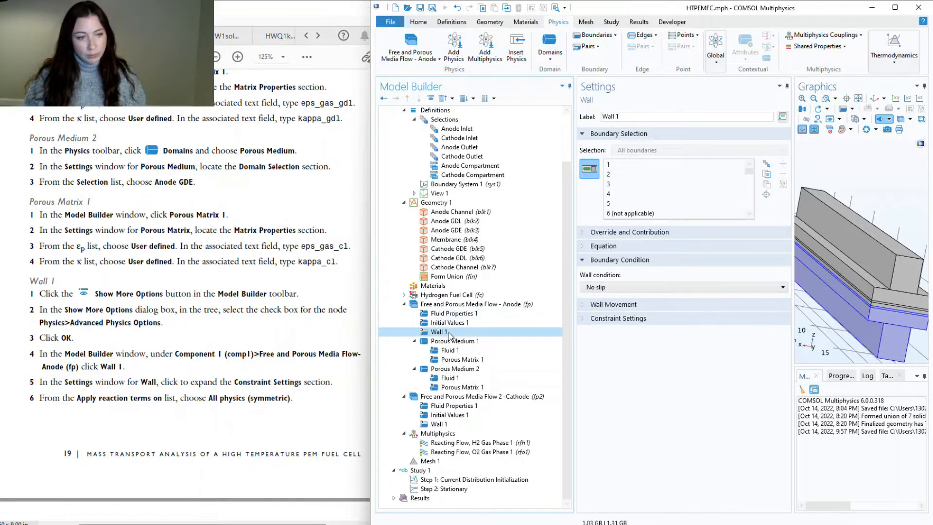
{"action": "scroll", "coordinate": [276, 358], "scroll_direction": "down", "scroll_amount": 4}
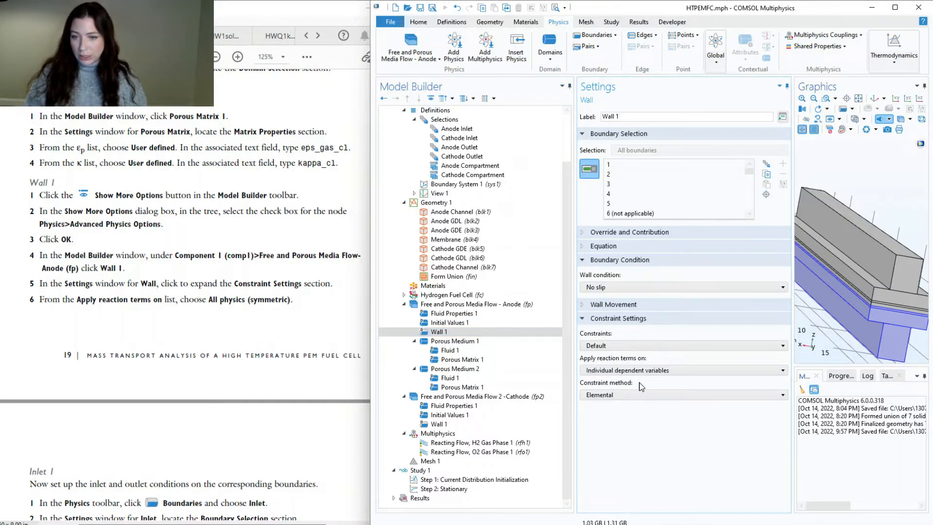
- Set the anode flow's Wall 1 constraint settings to apply reaction terms on All physics (symmetric)
{"action": "left_click", "coordinate": [612, 346]}
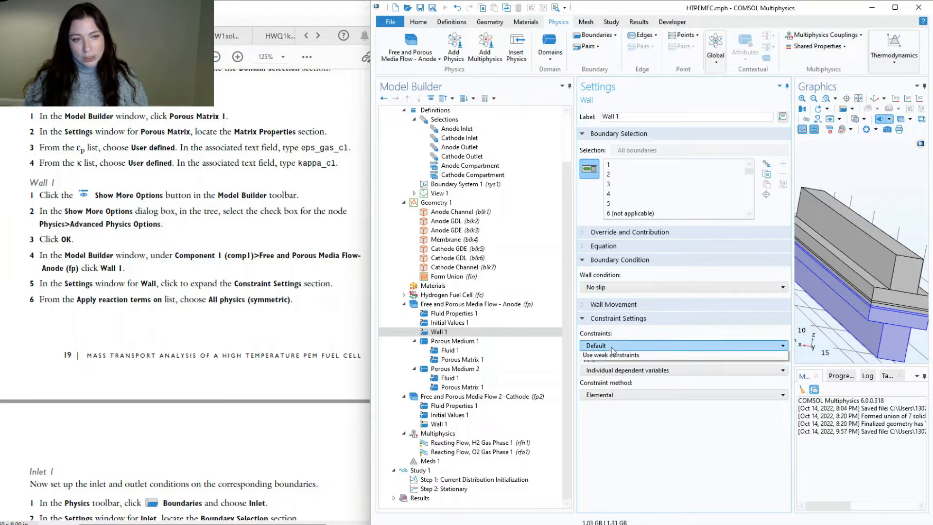
{"action": "left_click", "coordinate": [612, 351]}
{"action": "left_click", "coordinate": [614, 372]}
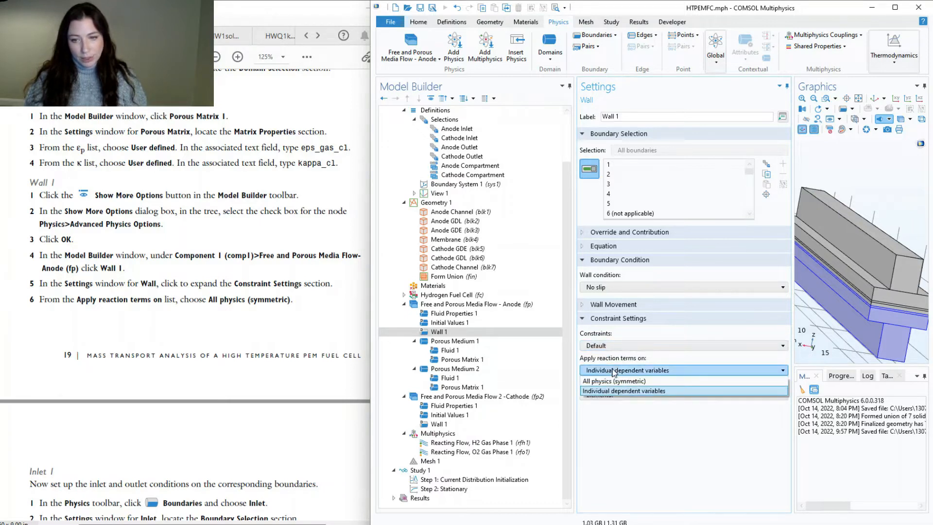
{"action": "left_click", "coordinate": [625, 382]}
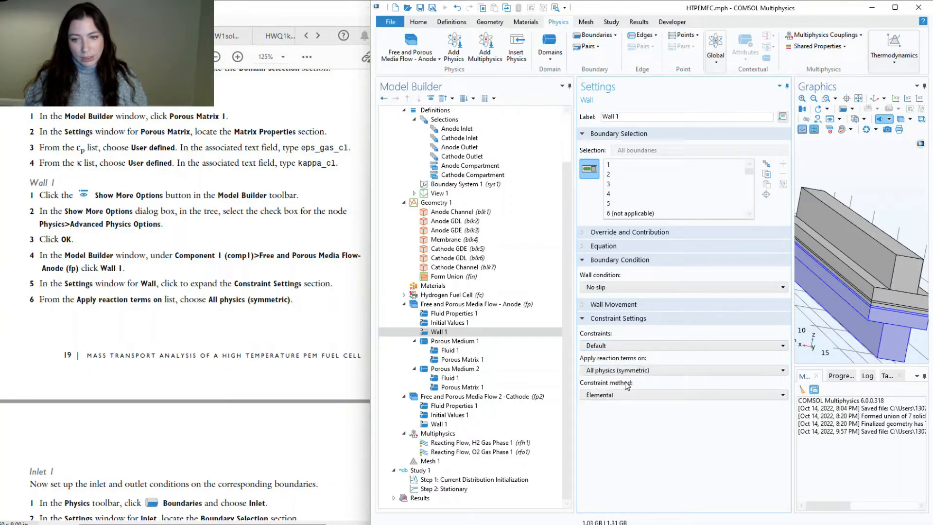
{"action": "left_click", "coordinate": [630, 371]}
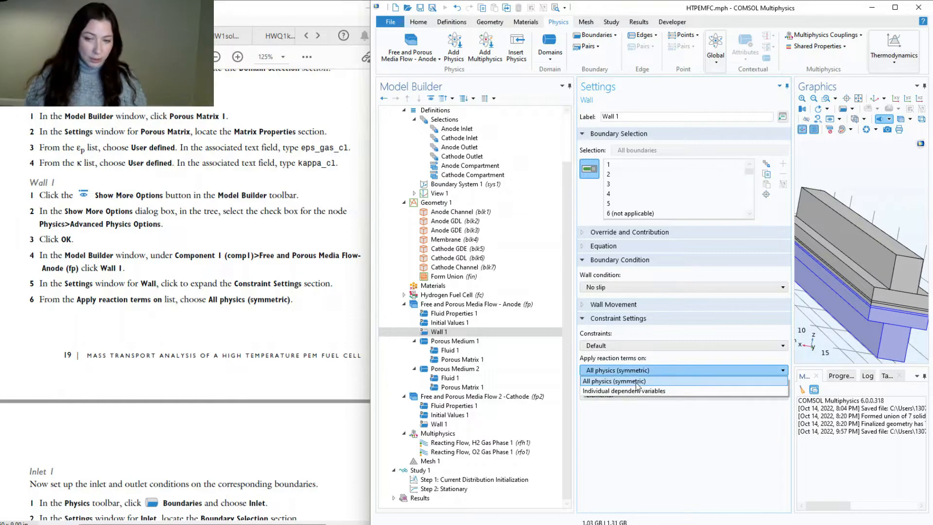
{"action": "left_click", "coordinate": [642, 406]}
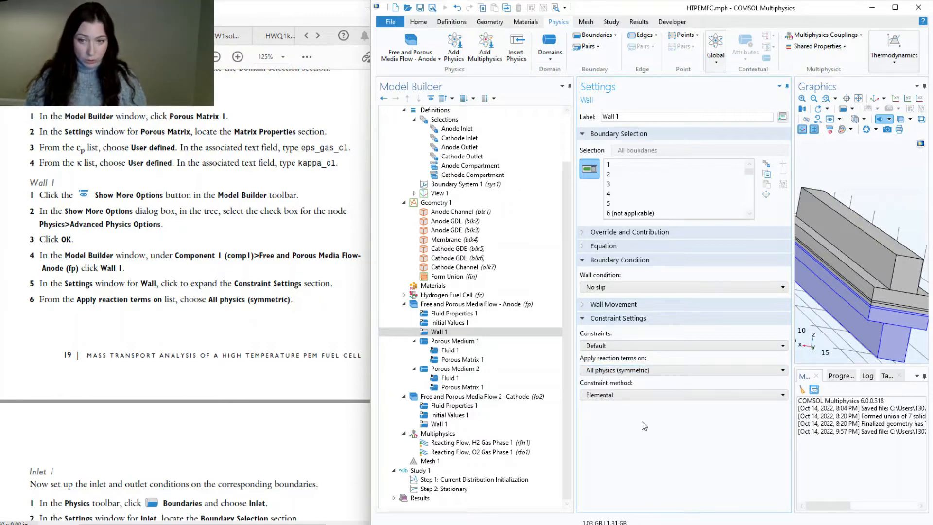
- Add an Inlet boundary condition to the anode flow interface and assign it to the Anode Inlet selection
{"action": "scroll", "coordinate": [311, 408], "scroll_direction": "down", "scroll_amount": 4}
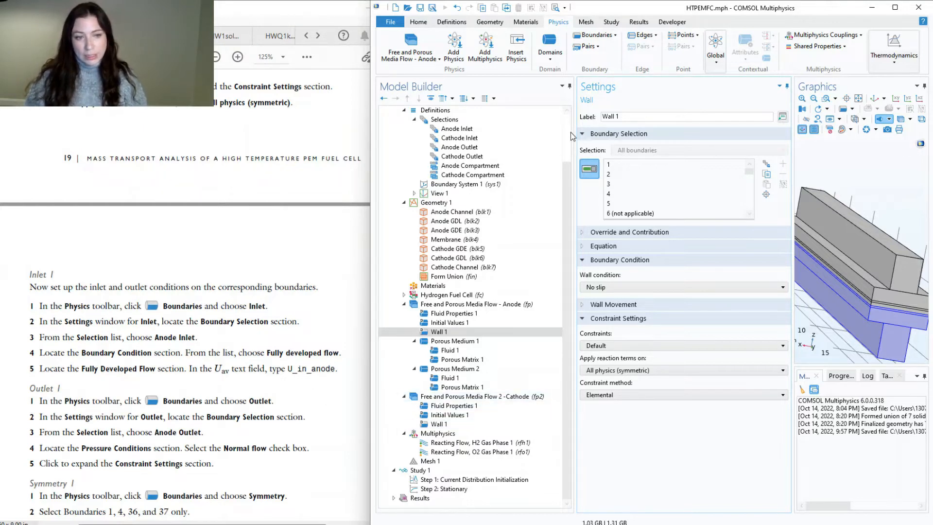
{"action": "left_click", "coordinate": [596, 35]}
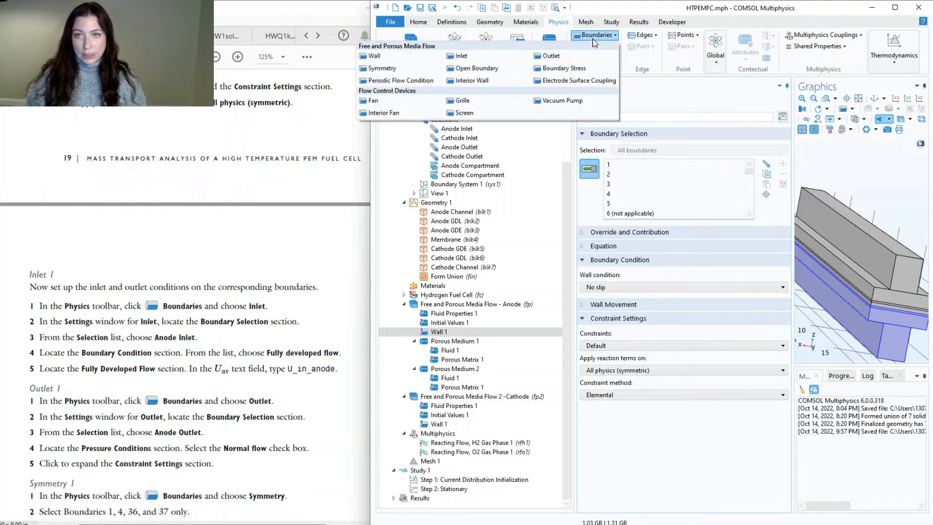
{"action": "left_click", "coordinate": [478, 57]}
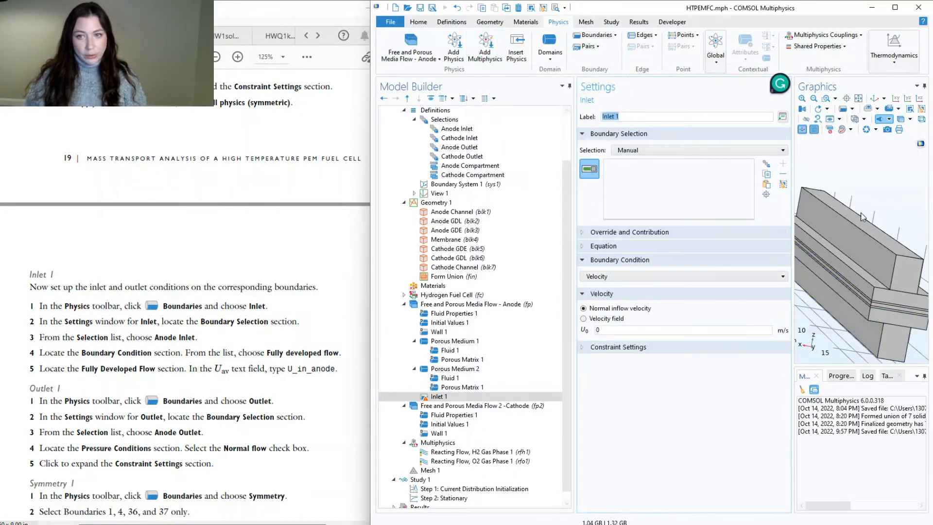
{"action": "left_click", "coordinate": [706, 151]}
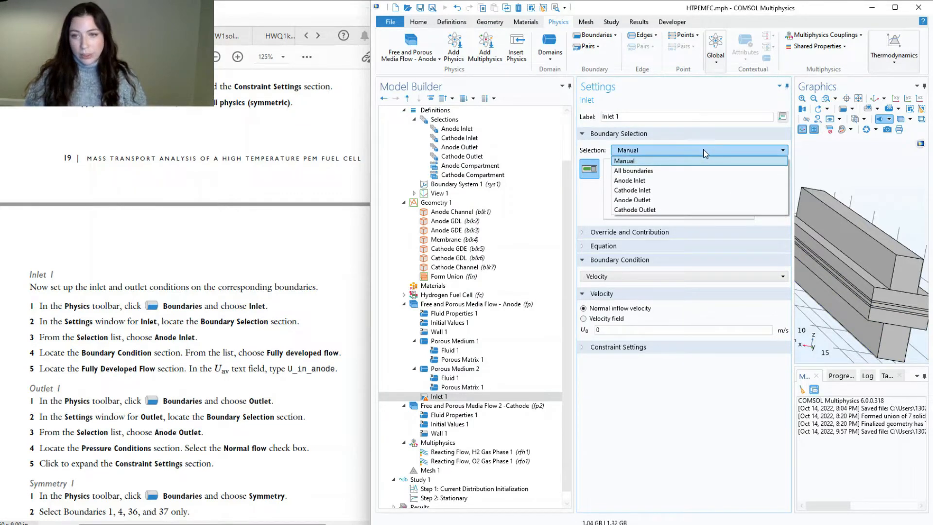
{"action": "left_click", "coordinate": [632, 180]}
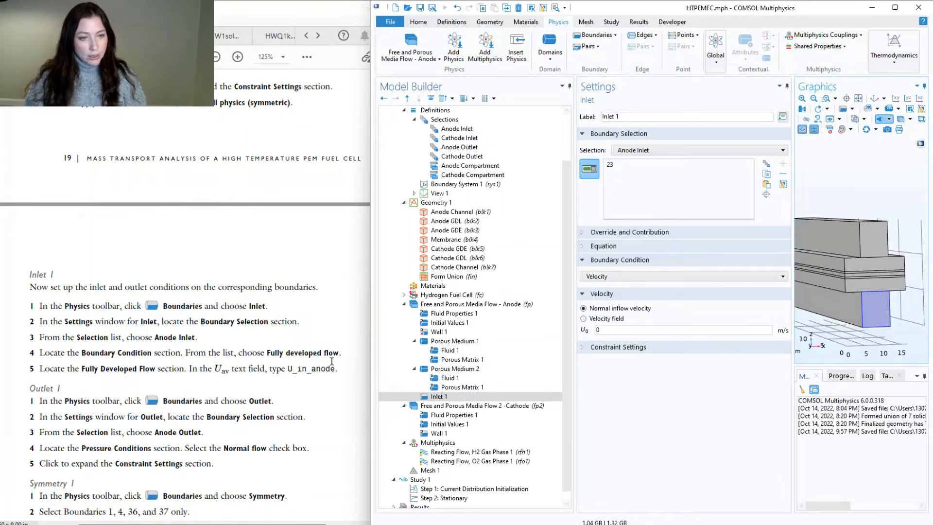
- Set the anode inlet condition to Fully developed flow with an average velocity of U_in_anode
{"action": "left_click", "coordinate": [602, 277]}
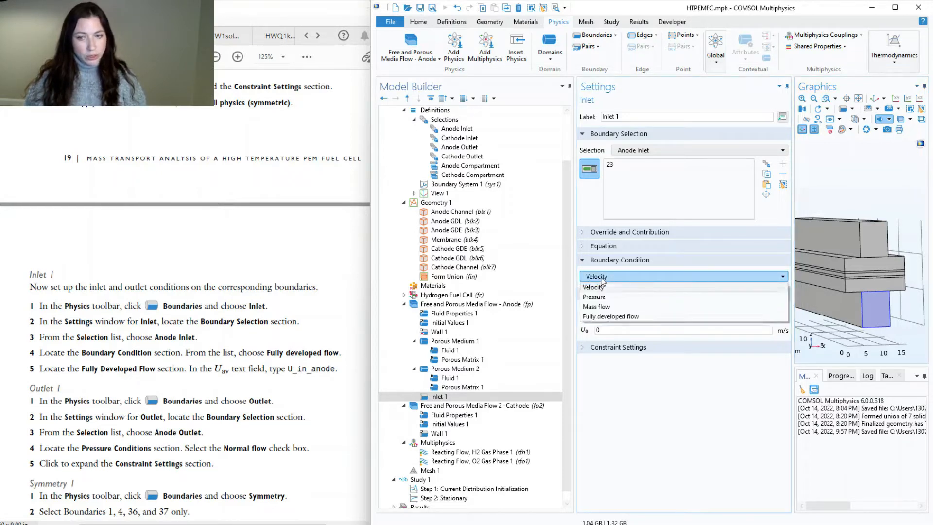
{"action": "left_click", "coordinate": [621, 317]}
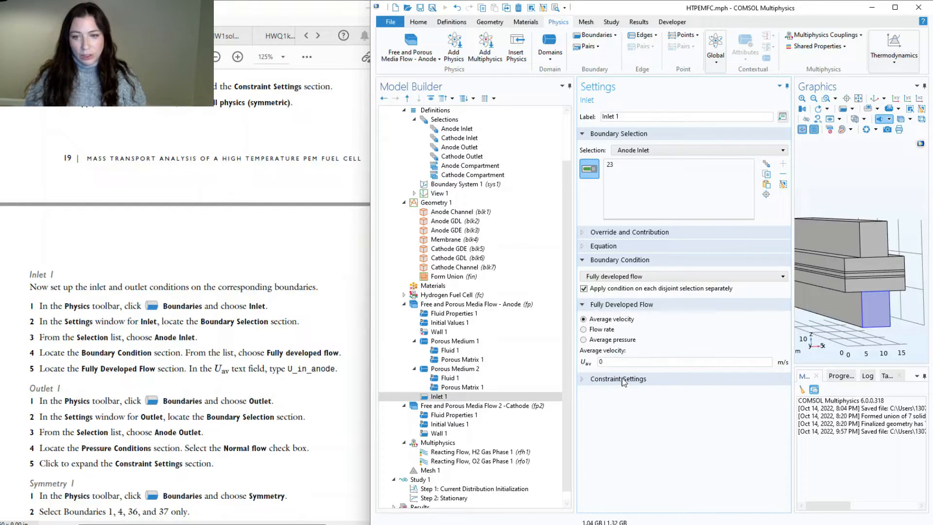
{"action": "double_click", "coordinate": [623, 362]}
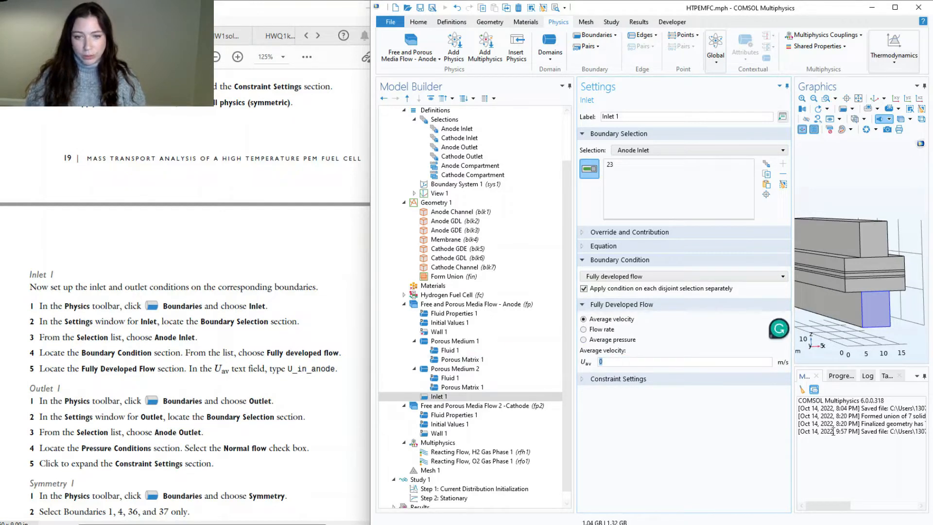
{"action": "type", "text": "U_in_anode"}
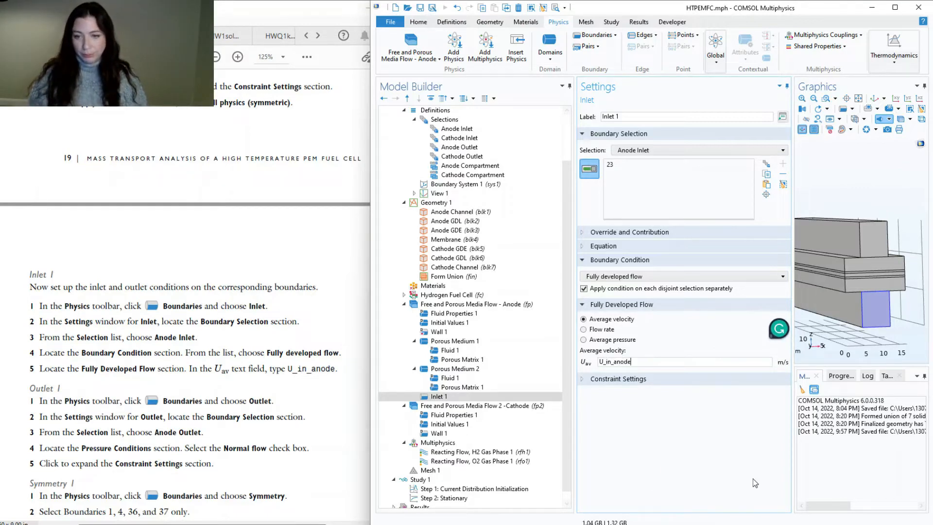
{"action": "left_click", "coordinate": [738, 461]}
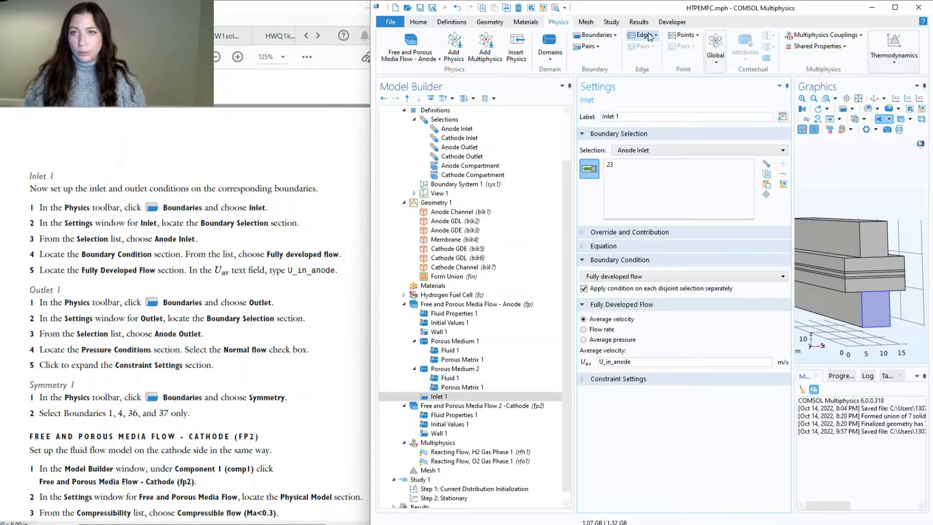
- Add an Outlet condition on the Anode Outlet selection with Normal flow enabled, and expand its constraint settings
{"action": "left_click", "coordinate": [594, 35]}
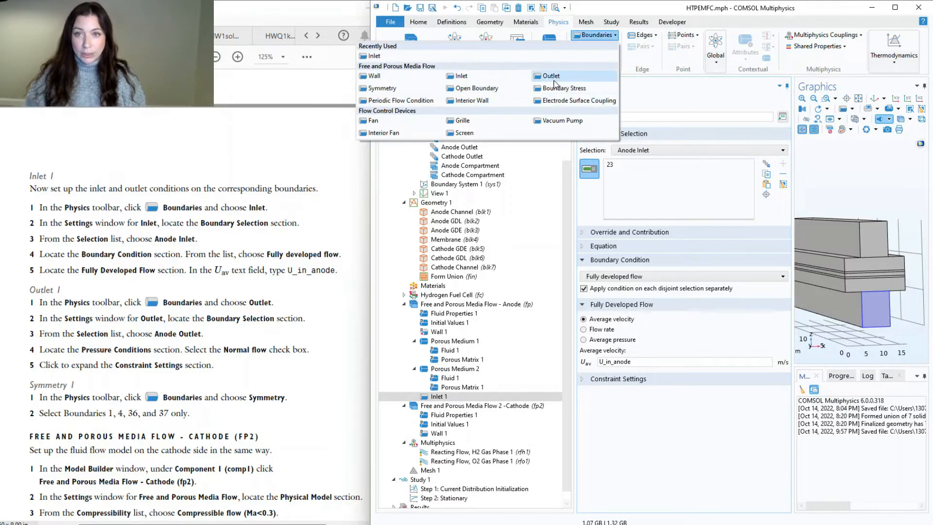
{"action": "left_click", "coordinate": [551, 76]}
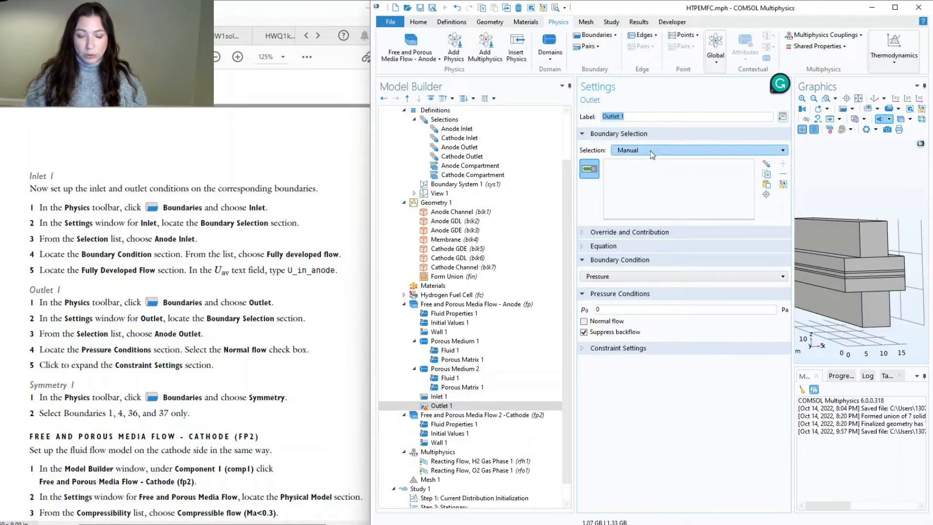
{"action": "left_click", "coordinate": [651, 149]}
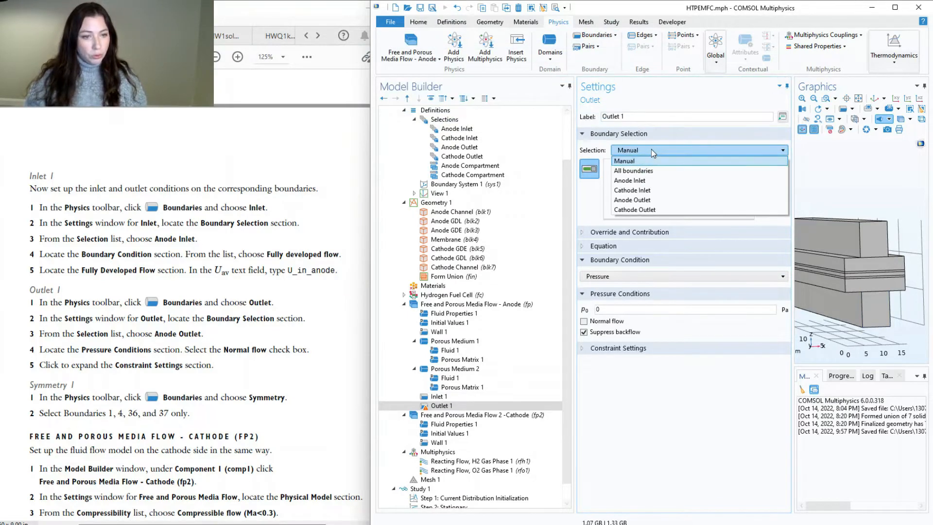
{"action": "left_click", "coordinate": [651, 202]}
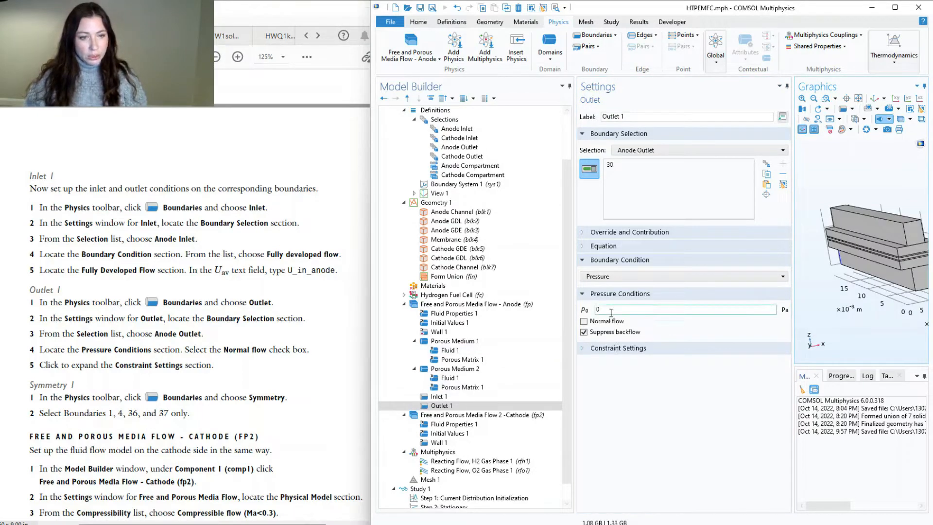
{"action": "left_click", "coordinate": [583, 321]}
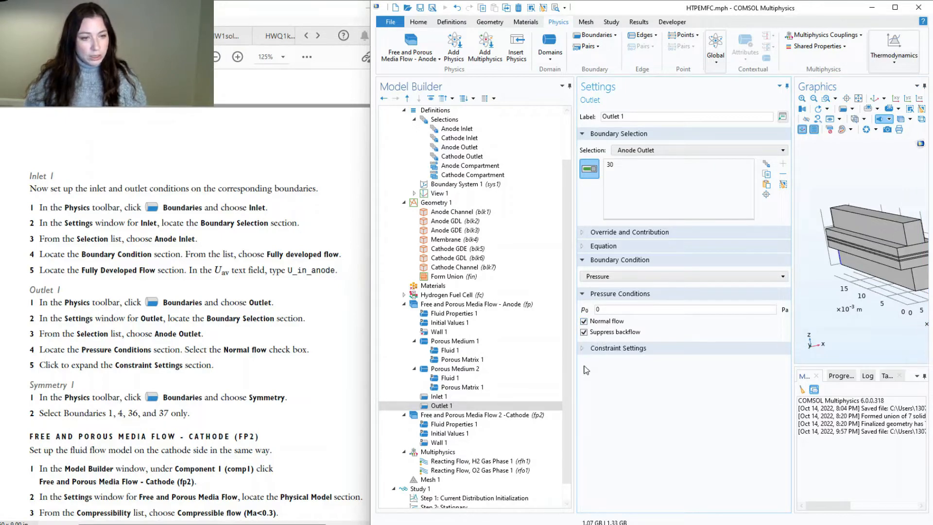
{"action": "left_click", "coordinate": [637, 346]}
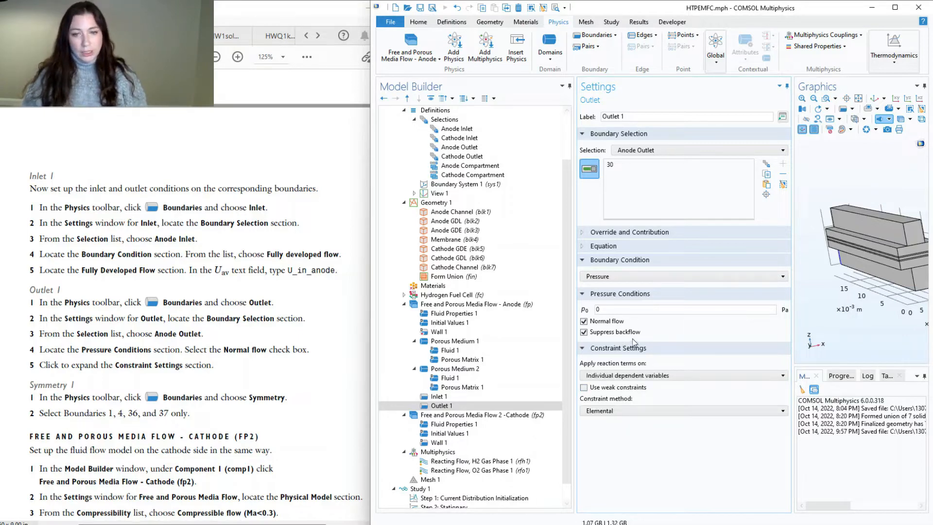
- Add a Symmetry condition to the anode flow interface on boundaries 1, 4, 36 and 37
{"action": "left_click", "coordinate": [597, 40]}
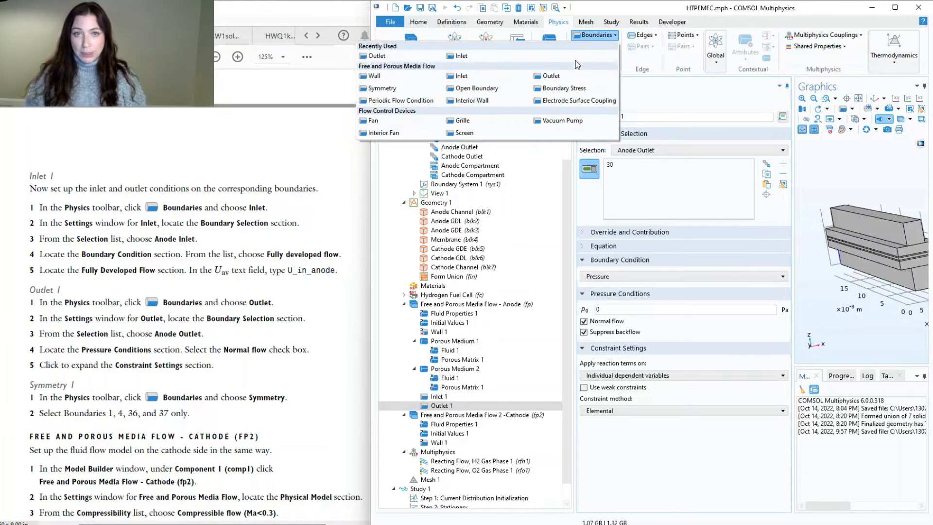
{"action": "left_click", "coordinate": [388, 89]}
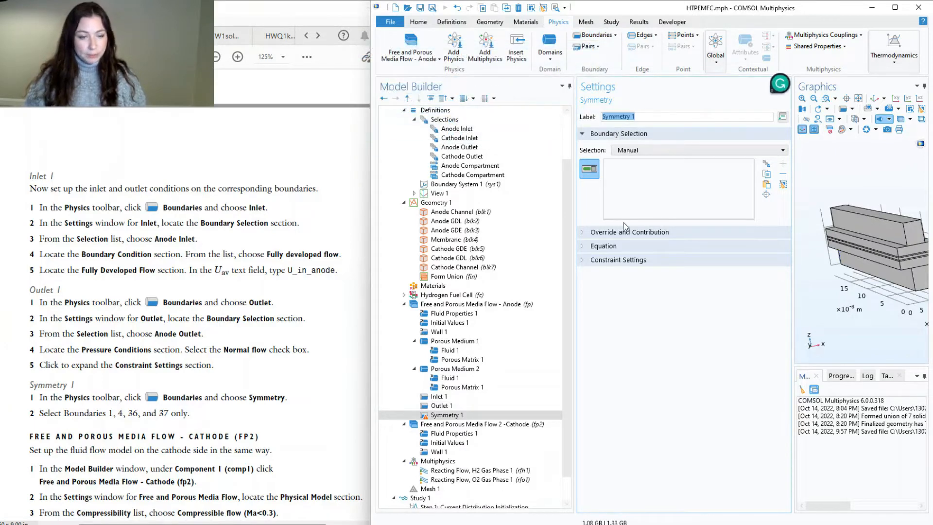
{"action": "left_click", "coordinate": [766, 185]}
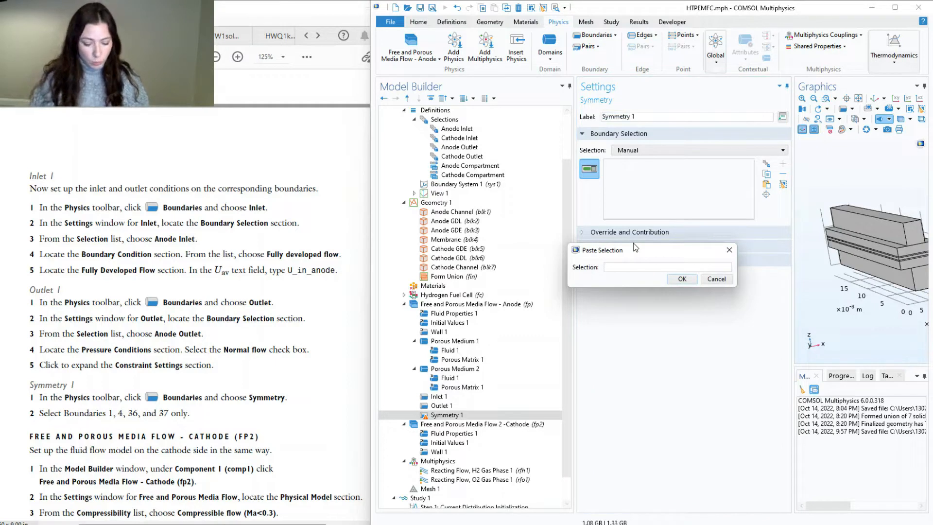
{"action": "type", "text": "1,4,36,37"}
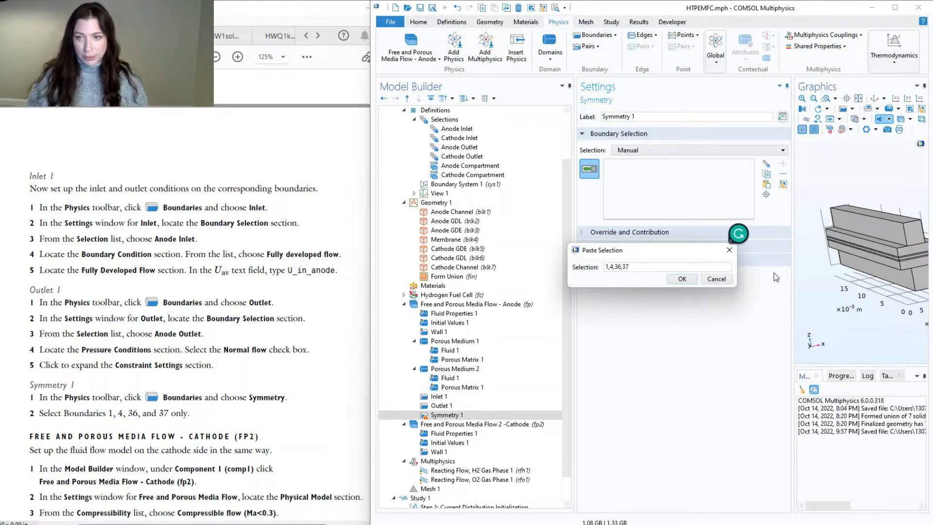
{"action": "left_click", "coordinate": [681, 279]}
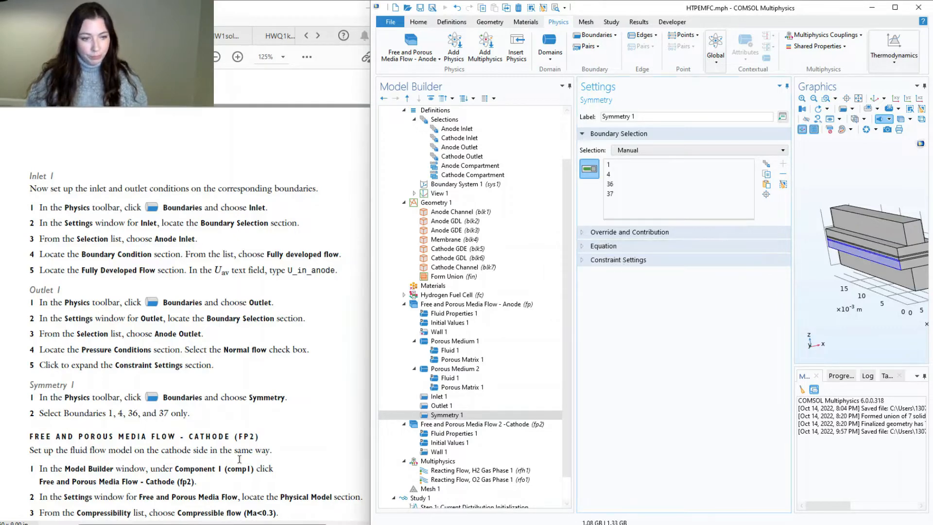
- Set the cathode Free and Porous Media Flow interface to Compressible flow (Ma<0.3) with reference pressure level p_ref
{"action": "scroll", "coordinate": [239, 459], "scroll_direction": "down", "scroll_amount": 1}
{"action": "scroll", "coordinate": [239, 459], "scroll_direction": "down", "scroll_amount": 3}
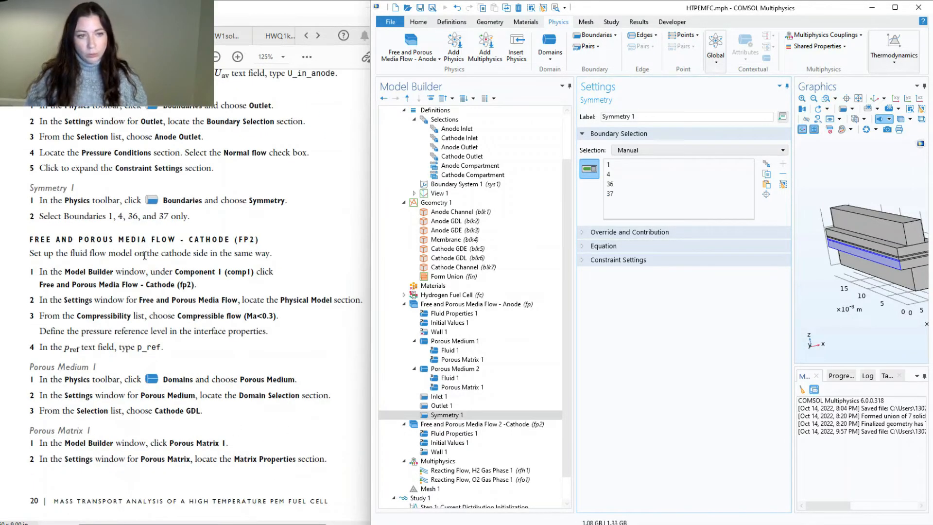
{"action": "scroll", "coordinate": [893, 249], "scroll_direction": "up", "scroll_amount": 2}
{"action": "scroll", "coordinate": [172, 417], "scroll_direction": "down", "scroll_amount": 1}
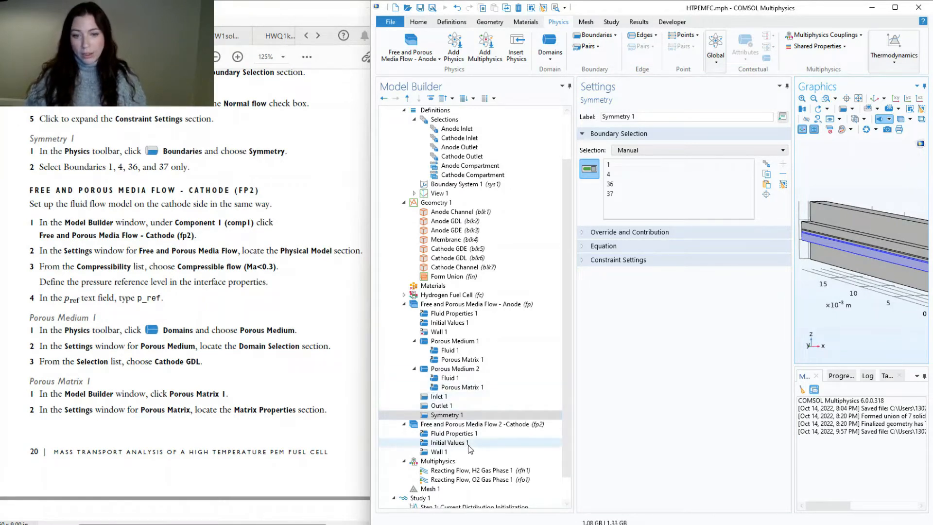
{"action": "left_click", "coordinate": [505, 425]}
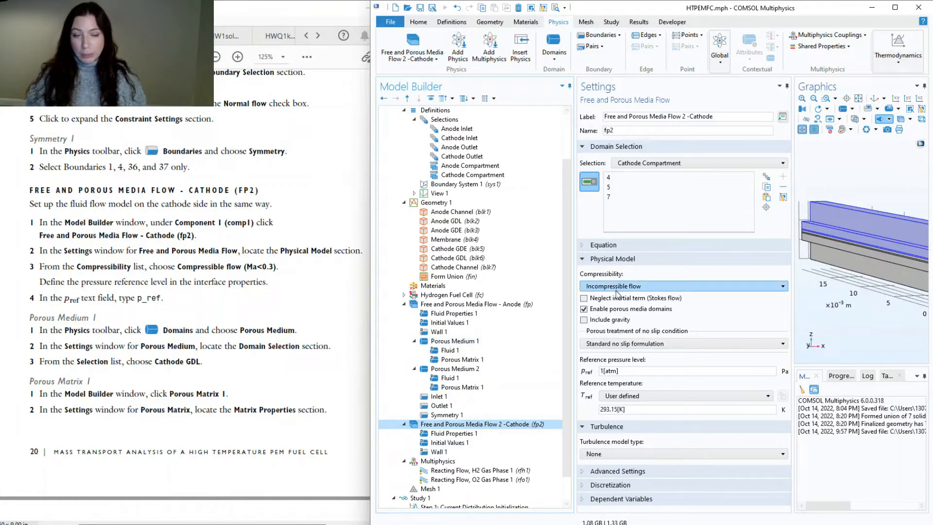
{"action": "left_click", "coordinate": [656, 286]}
{"action": "left_click", "coordinate": [655, 316]}
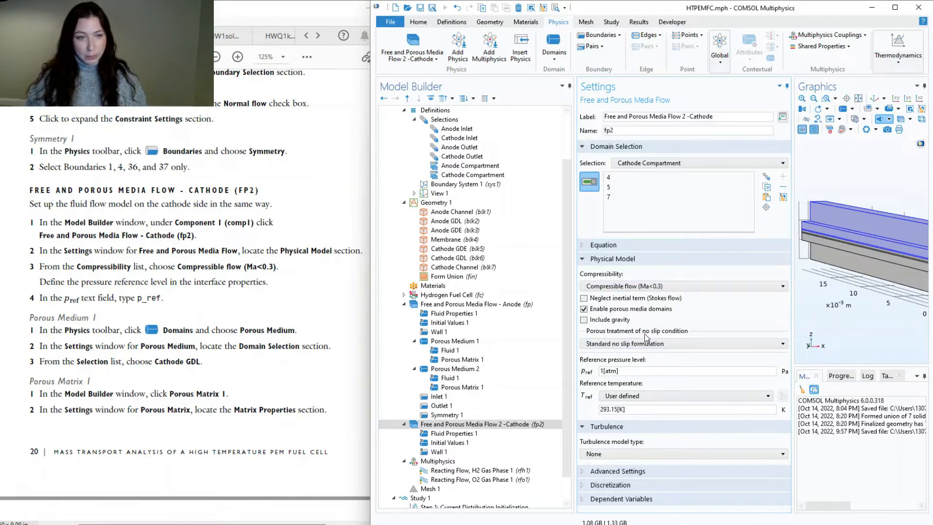
{"action": "left_click_drag", "start_coordinate": [634, 374], "coordinate": [602, 384]}
{"action": "type", "text": "f"}
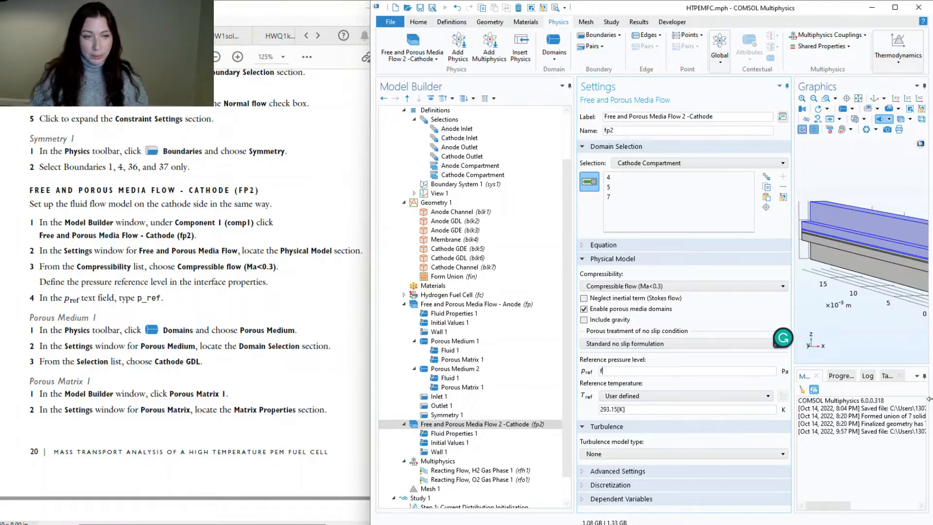
{"action": "type", "text": "_ref"}
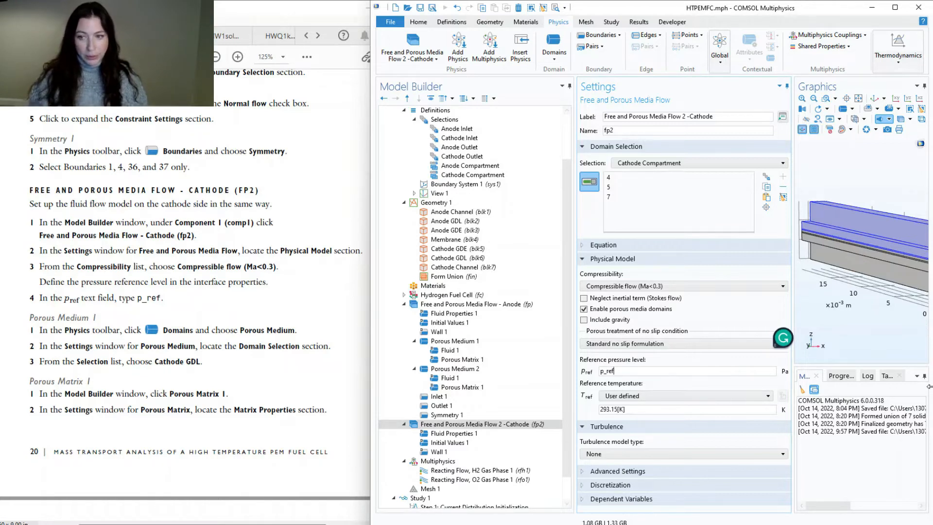
- Add a Porous Medium to the cathode flow interface on the Cathode GDL selection, with the Darcian flow model
{"action": "left_click", "coordinate": [168, 318]}
{"action": "scroll", "coordinate": [166, 319], "scroll_direction": "down", "scroll_amount": 3}
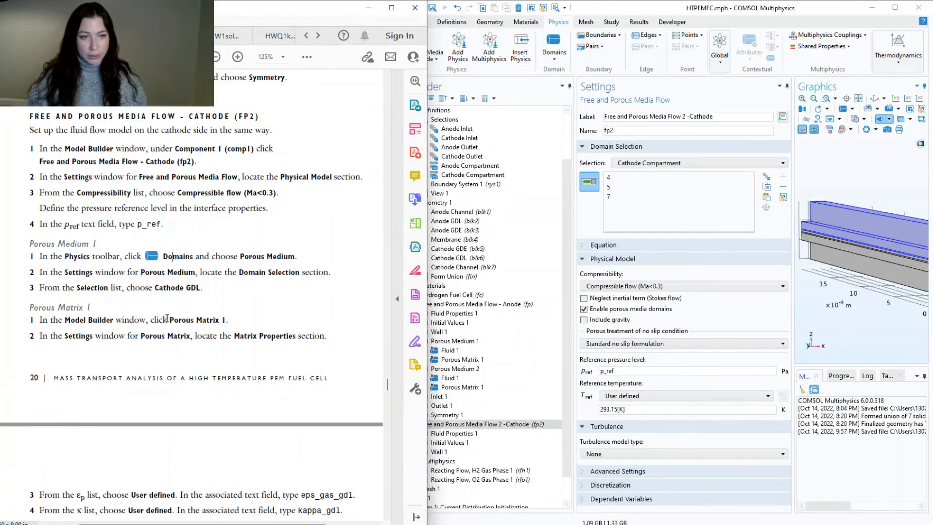
{"action": "scroll", "coordinate": [168, 319], "scroll_direction": "down", "scroll_amount": 3}
{"action": "scroll", "coordinate": [170, 322], "scroll_direction": "down", "scroll_amount": 3}
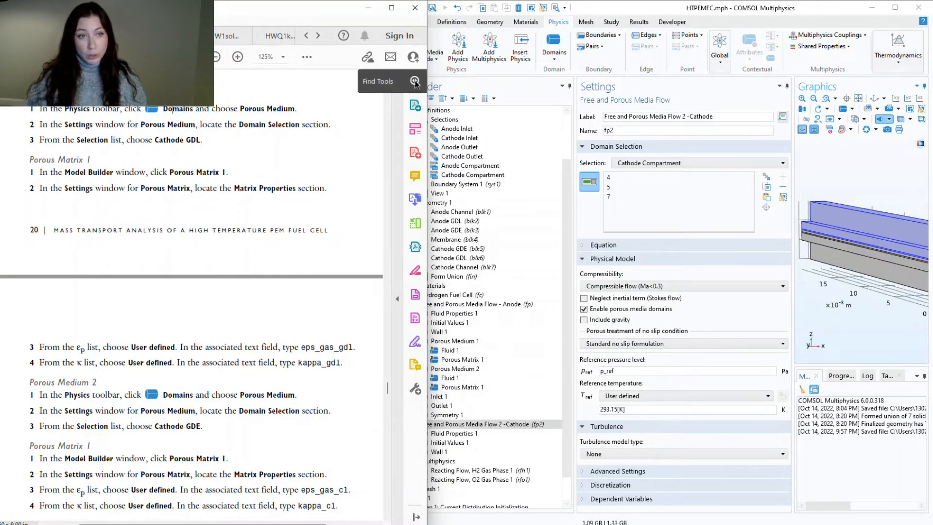
{"action": "left_click", "coordinate": [559, 56]}
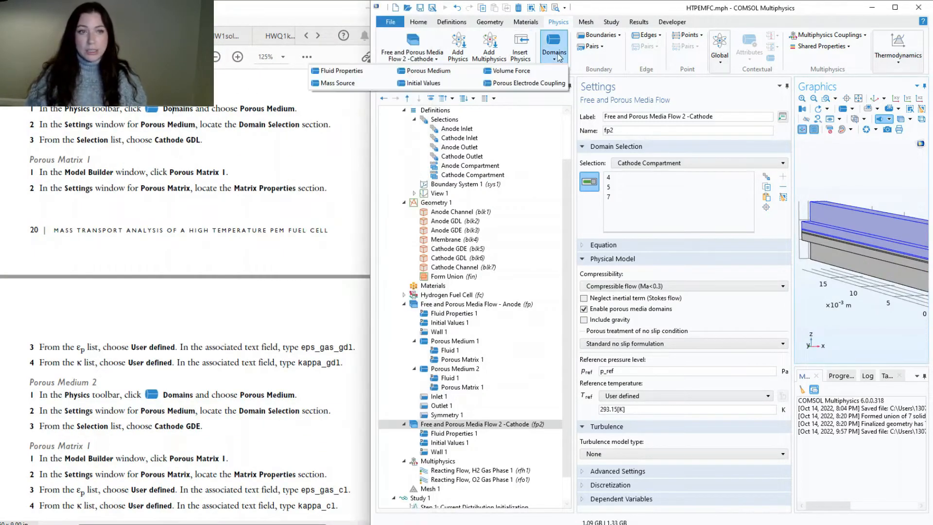
{"action": "left_click", "coordinate": [447, 71]}
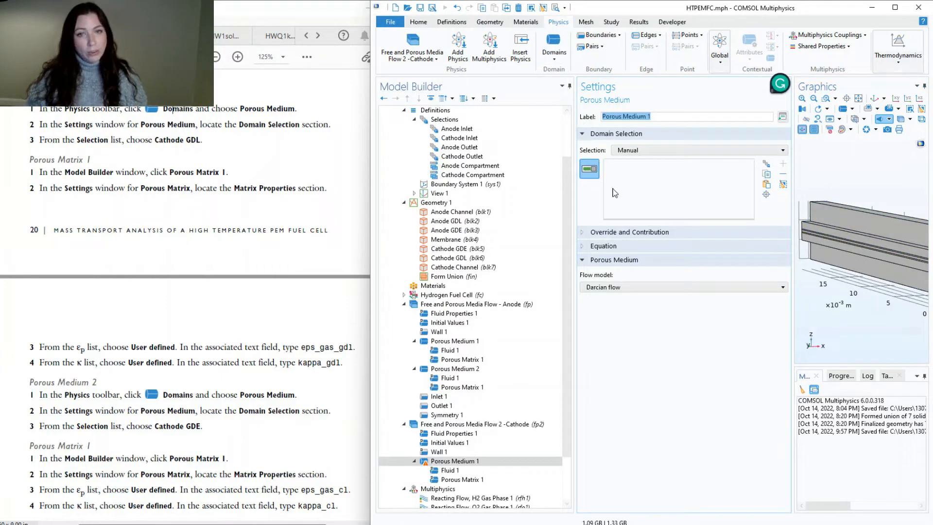
{"action": "left_click", "coordinate": [641, 153]}
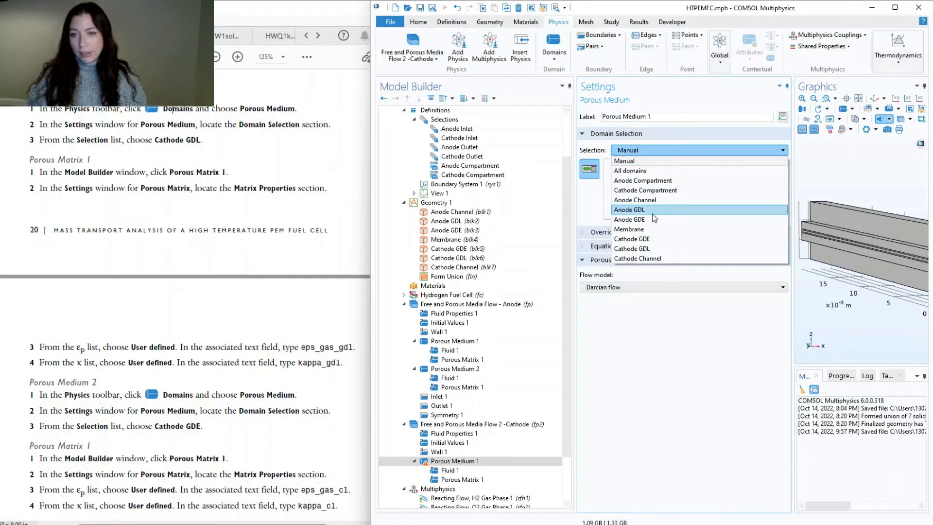
{"action": "left_click", "coordinate": [646, 249]}
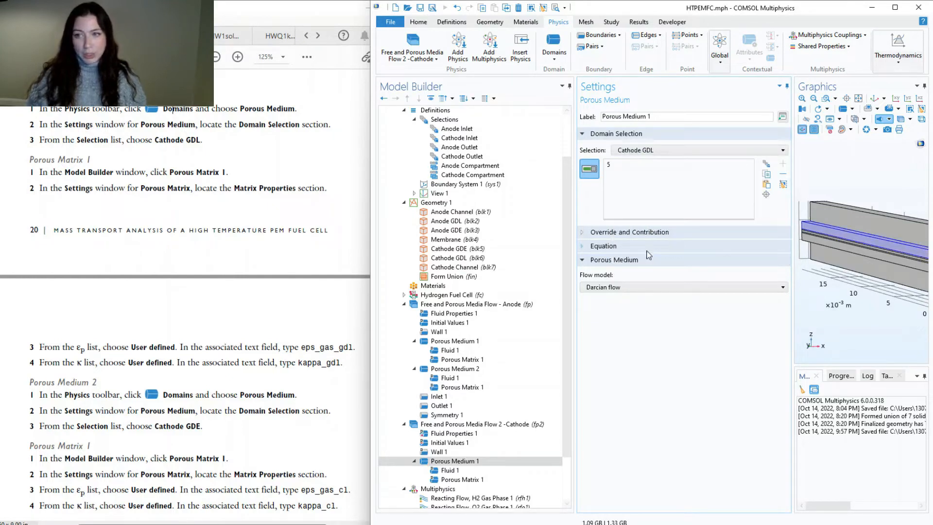
{"action": "left_click", "coordinate": [631, 290]}
{"action": "left_click", "coordinate": [631, 297]}
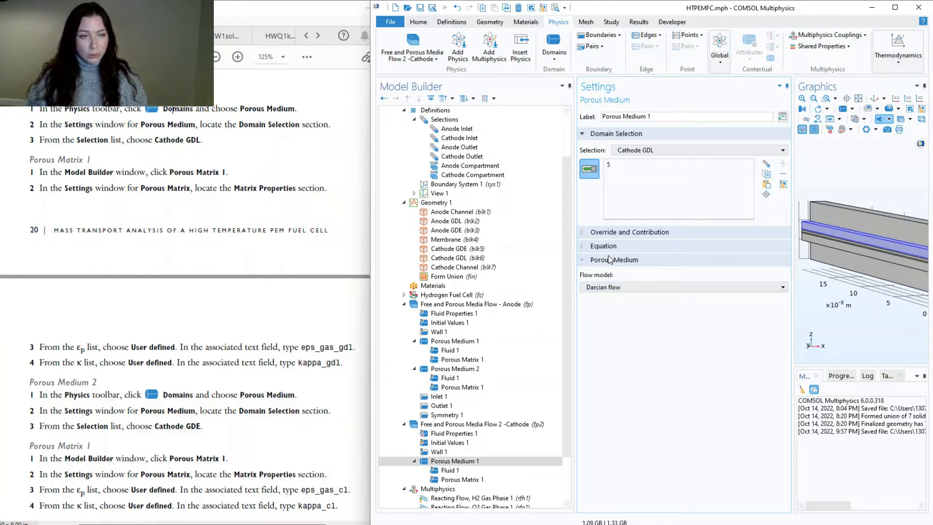
- Switch both porosity and permeability of the cathode GDL's Porous Matrix to User defined
{"action": "scroll", "coordinate": [133, 217], "scroll_direction": "down", "scroll_amount": 1}
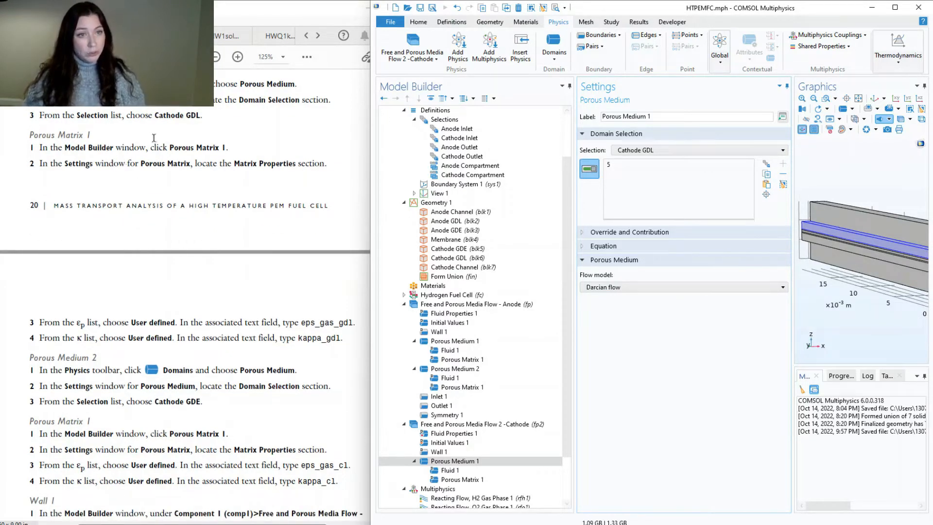
{"action": "left_click", "coordinate": [460, 479]}
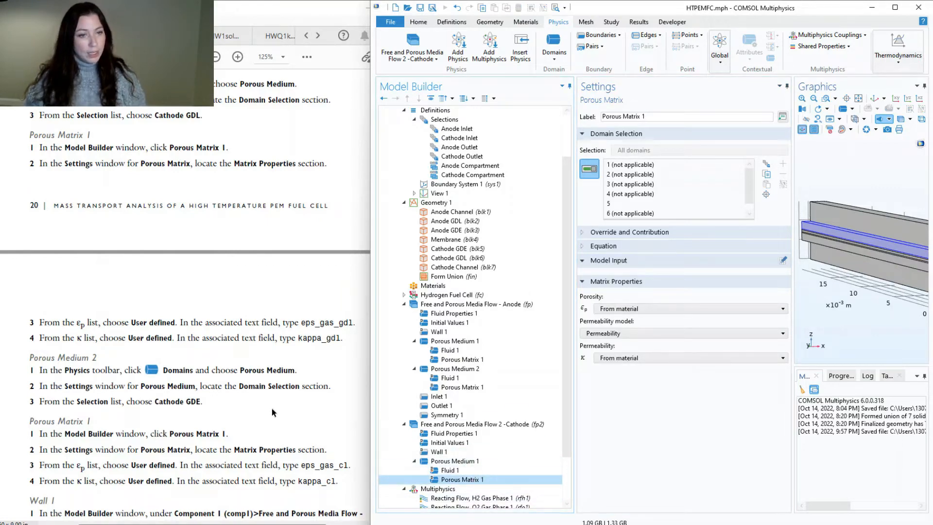
{"action": "scroll", "coordinate": [272, 408], "scroll_direction": "down", "scroll_amount": 3}
{"action": "left_click", "coordinate": [628, 310]}
{"action": "left_click", "coordinate": [626, 328]}
{"action": "left_click", "coordinate": [620, 371]}
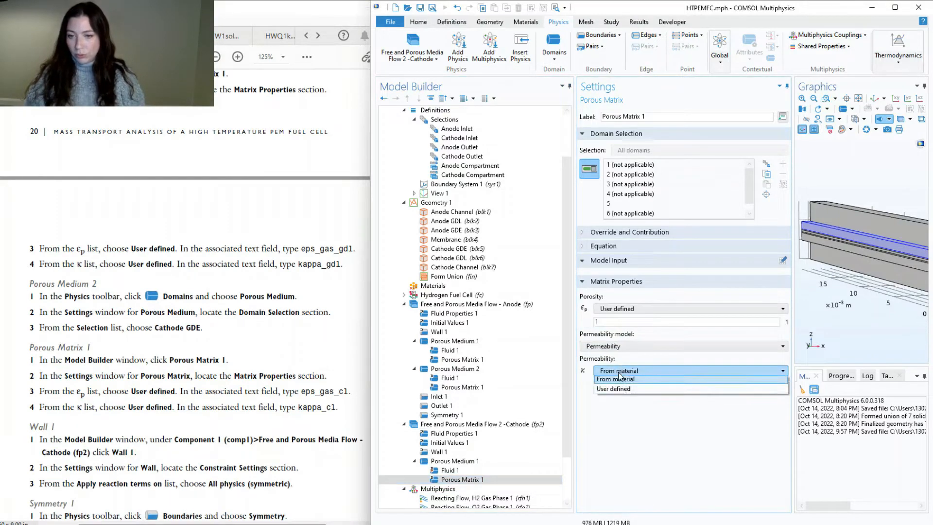
{"action": "left_click", "coordinate": [614, 388]}
- Set the cathode GDL matrix porosity to eps_gas_gdl and its permeability to kappa_gdl
{"action": "left_click", "coordinate": [614, 322]}
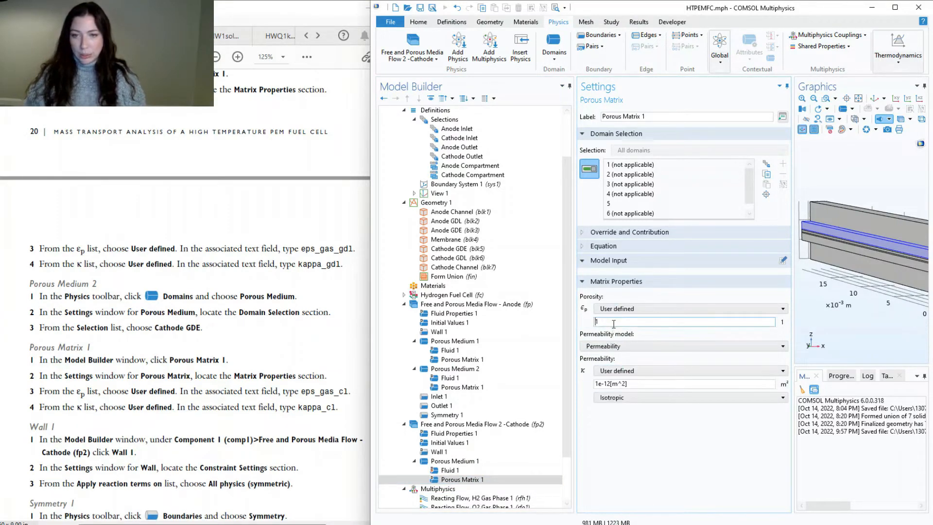
{"action": "left_click_drag", "start_coordinate": [613, 324], "coordinate": [582, 323]}
{"action": "type", "text": "eps_gas_"}
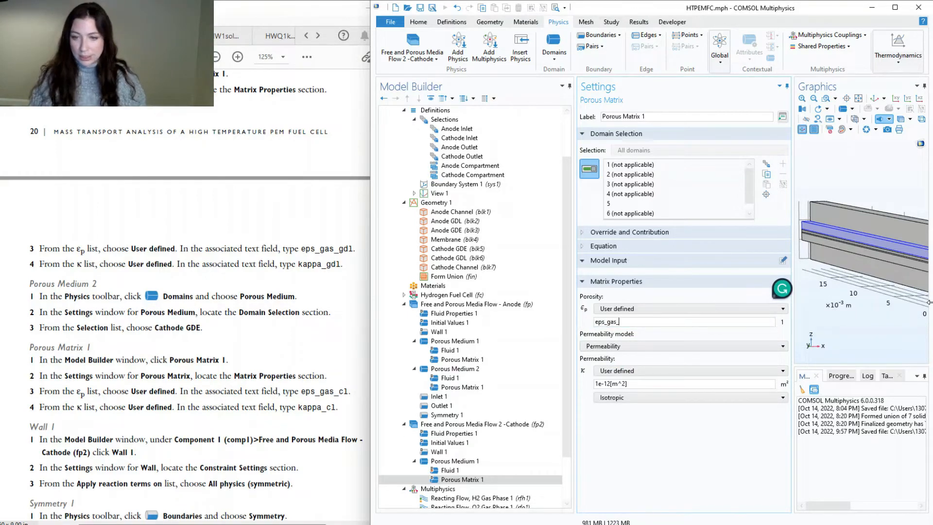
{"action": "type", "text": "l"}
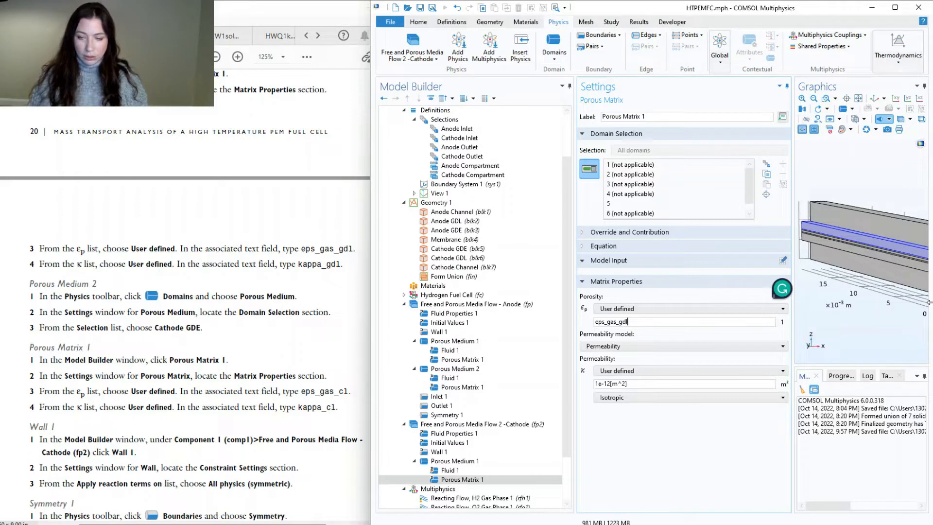
{"action": "triple_click", "coordinate": [641, 384]}
{"action": "type", "text": "kap"}
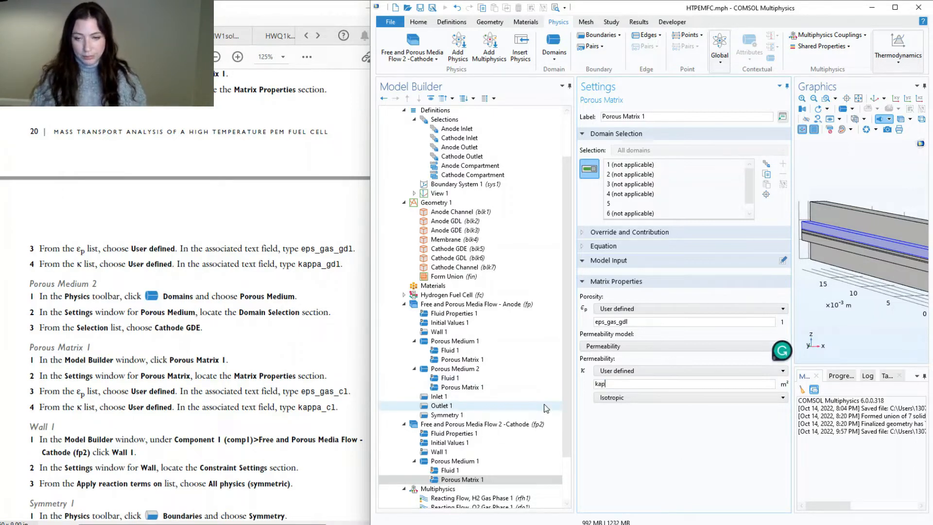
{"action": "type", "text": "pa_gdl"}
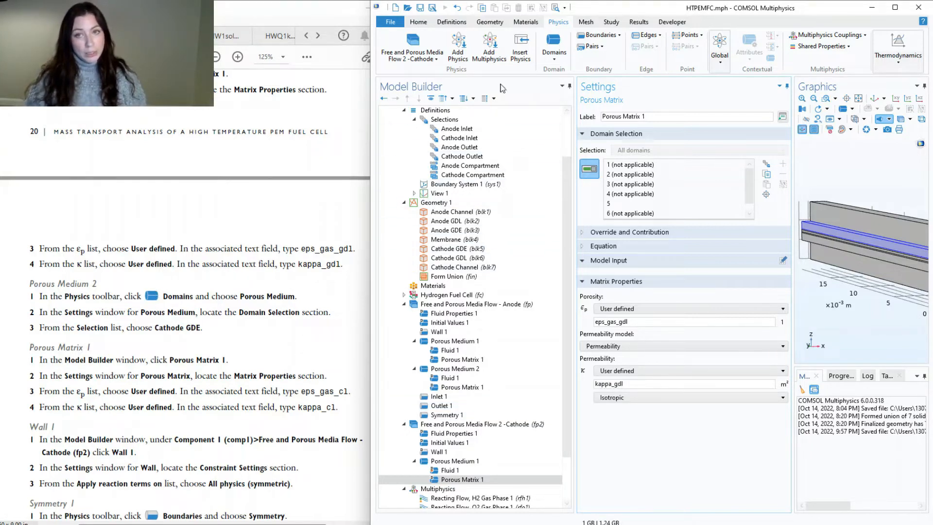
- Add a second Porous Medium to the cathode flow interface on the Cathode GDE selection
{"action": "left_click", "coordinate": [554, 46]}
{"action": "left_click", "coordinate": [427, 71]}
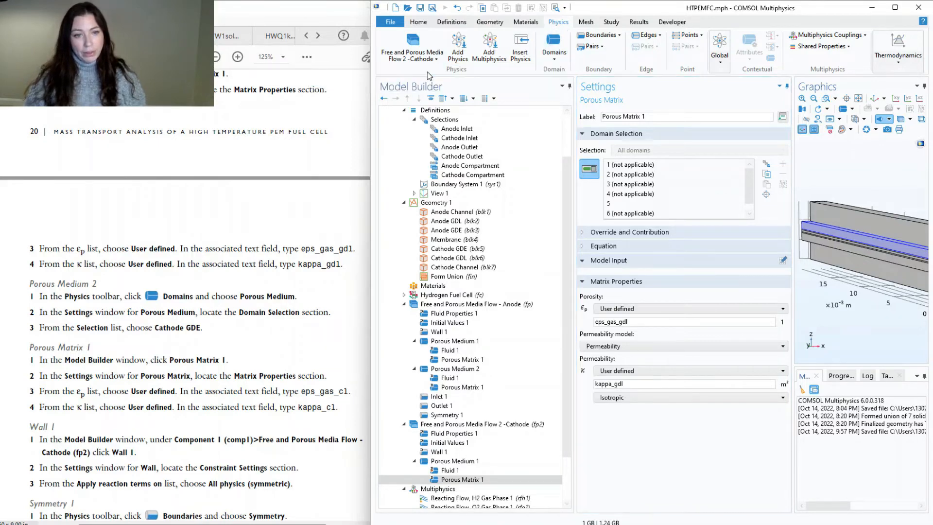
{"action": "left_click", "coordinate": [656, 150]}
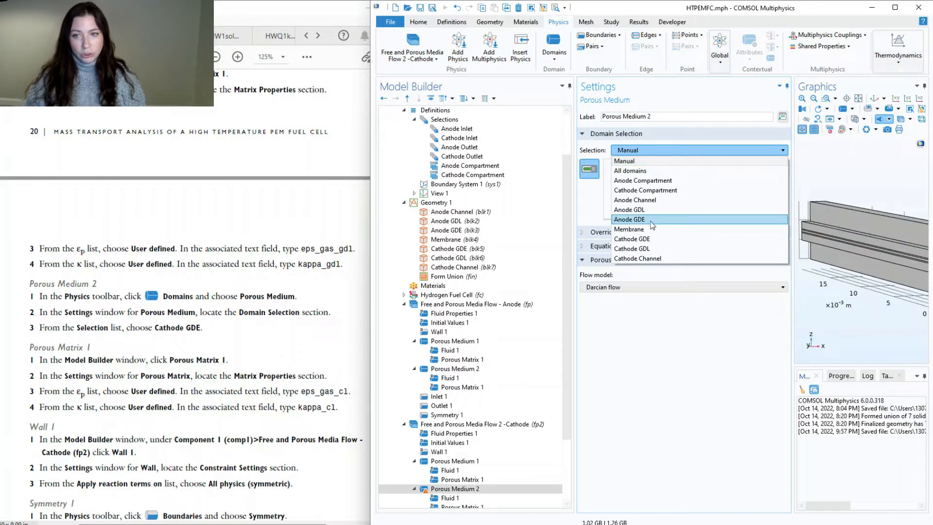
{"action": "left_click", "coordinate": [660, 238]}
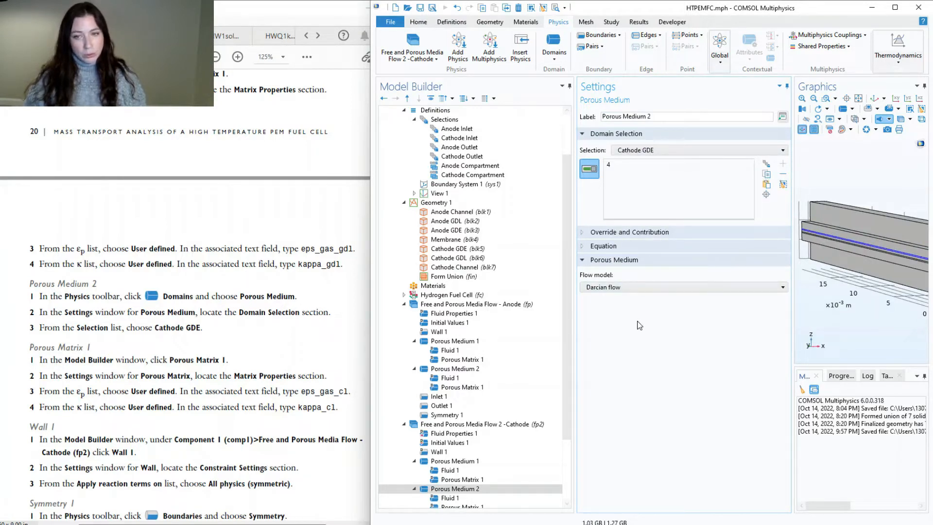
- Switch both porosity and permeability of the cathode GDE's Porous Matrix to User defined
{"action": "scroll", "coordinate": [464, 462], "scroll_direction": "down", "scroll_amount": 2}
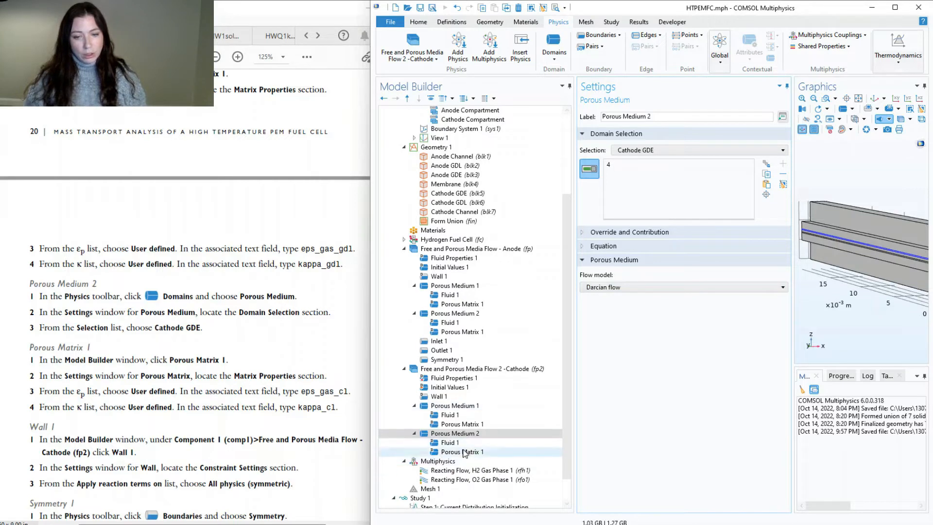
{"action": "left_click", "coordinate": [464, 452]}
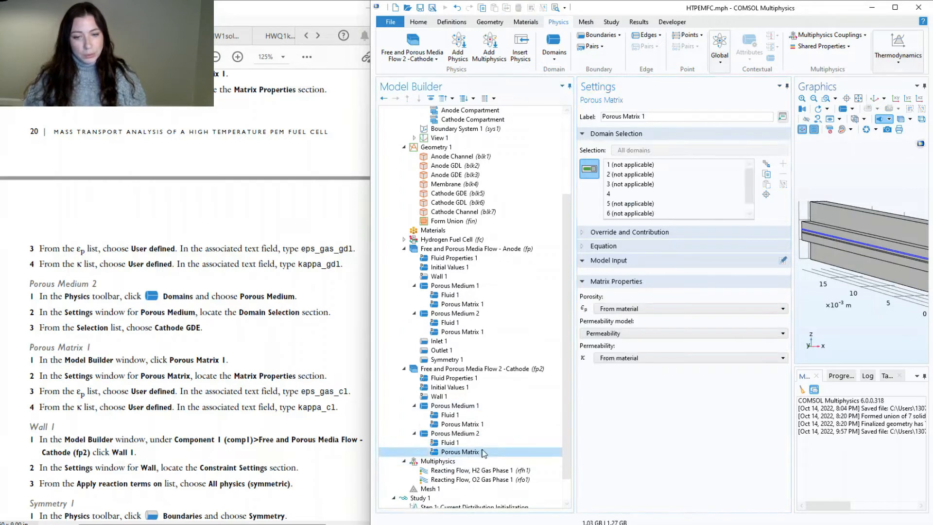
{"action": "left_click", "coordinate": [614, 309]}
{"action": "left_click", "coordinate": [614, 329]}
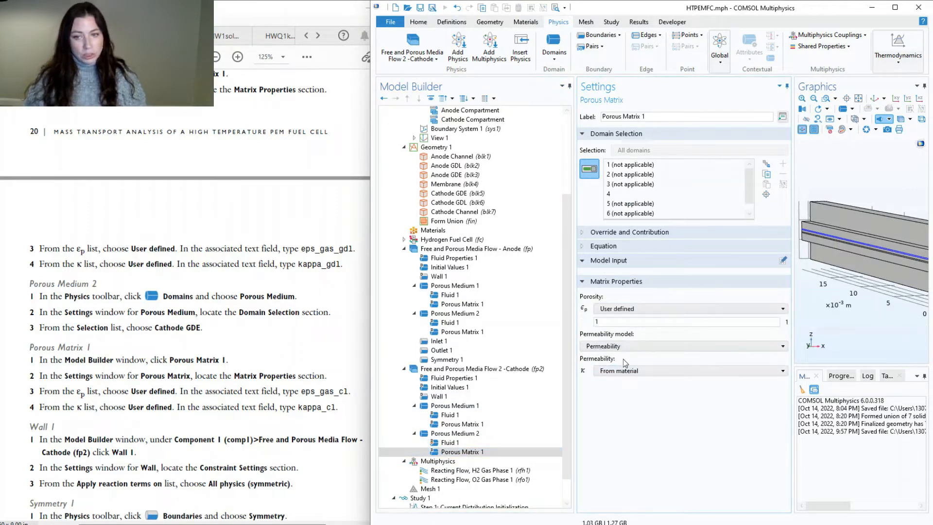
{"action": "left_click", "coordinate": [624, 371]}
{"action": "left_click", "coordinate": [626, 390]}
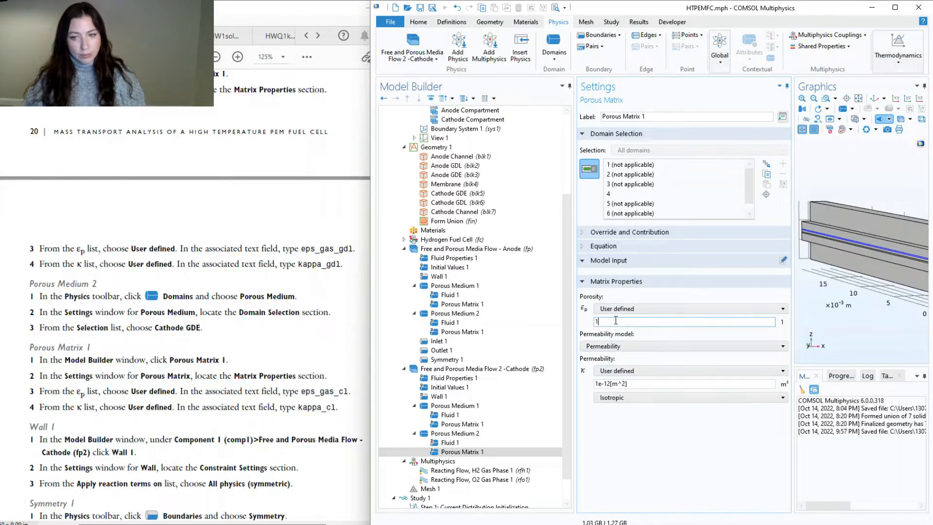
- Set the cathode GDE matrix porosity to eps_gas_cl and its permeability to kappa_cl
{"action": "double_click", "coordinate": [597, 321]}
{"action": "type", "text": "eps_"}
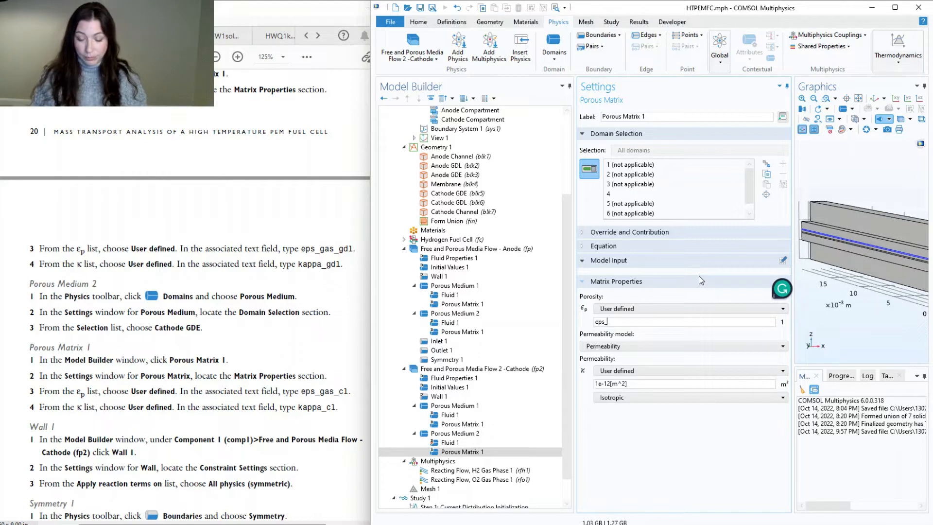
{"action": "type", "text": "gas_cl"}
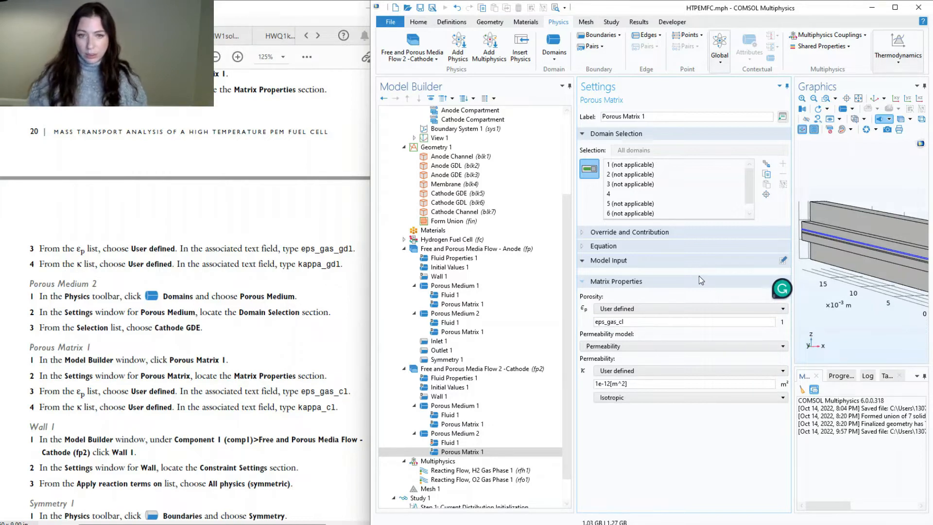
{"action": "left_click", "coordinate": [632, 383]}
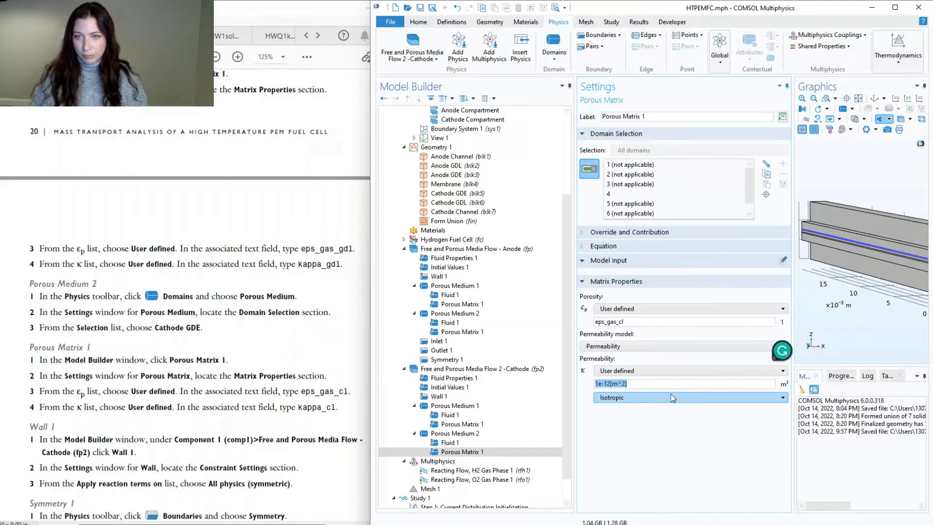
{"action": "type", "text": "k"}
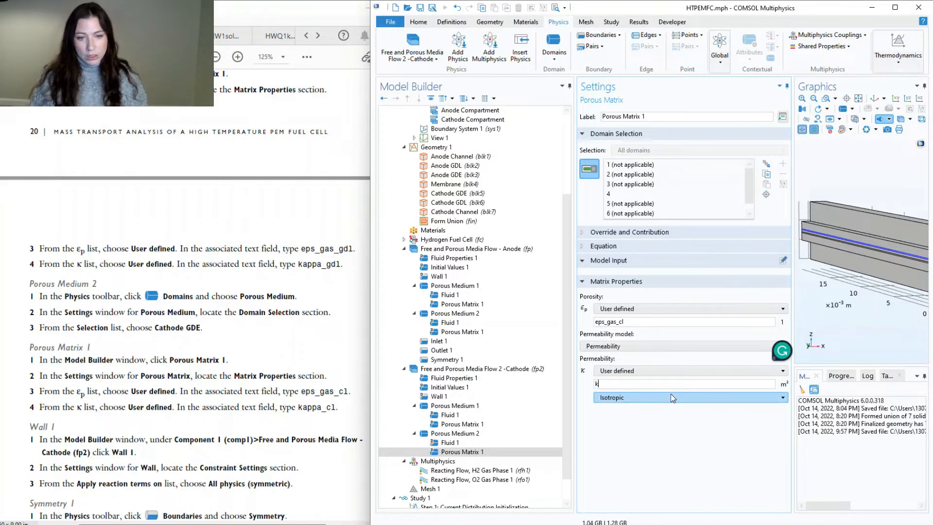
{"action": "type", "text": "appa_cl"}
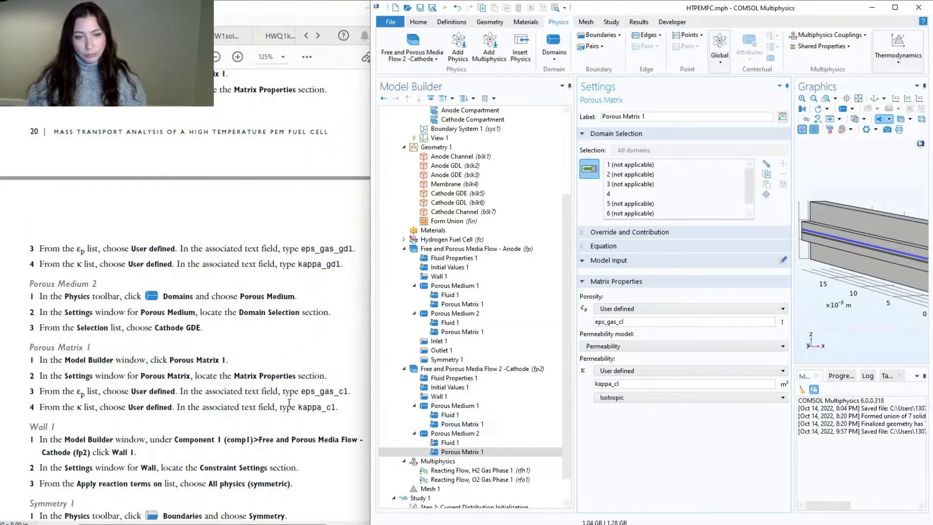
- In the constraint settings of the cathode flow's Wall 1, apply reaction terms on All physics (symmetric)
{"action": "scroll", "coordinate": [255, 396], "scroll_direction": "down", "scroll_amount": 3}
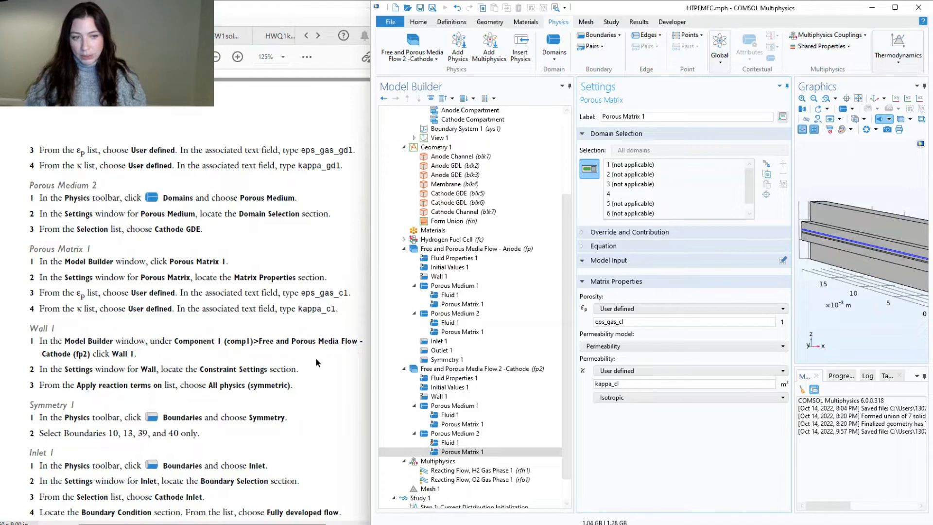
{"action": "left_click", "coordinate": [448, 397]}
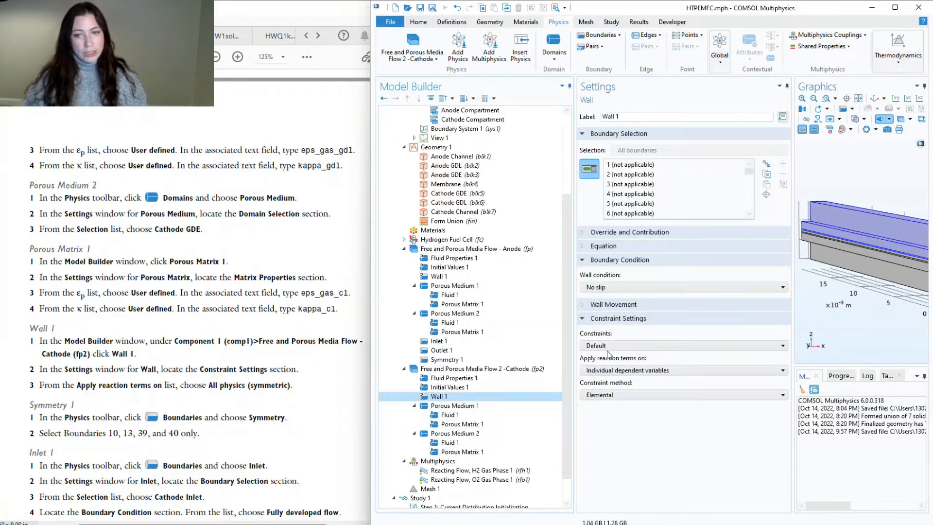
{"action": "left_click", "coordinate": [618, 374]}
{"action": "left_click", "coordinate": [619, 379]}
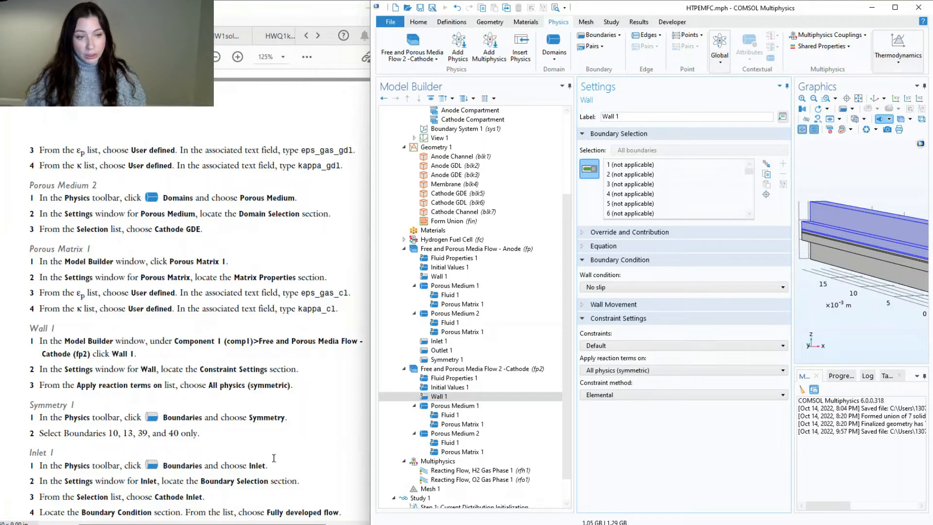
- Add a Symmetry condition to the cathode flow interface on boundaries 10, 13, 39 and 40
{"action": "scroll", "coordinate": [275, 457], "scroll_direction": "down", "scroll_amount": 3}
{"action": "scroll", "coordinate": [272, 458], "scroll_direction": "down", "scroll_amount": 2}
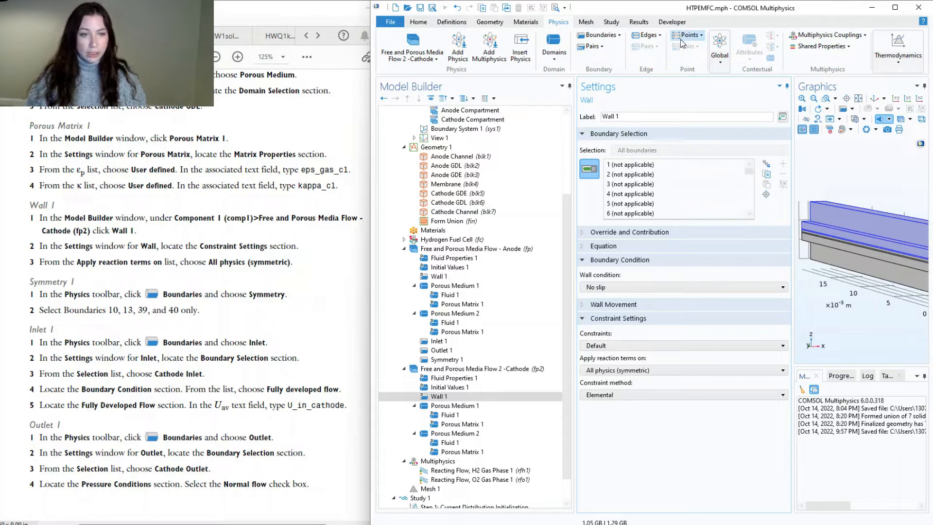
{"action": "left_click", "coordinate": [603, 36]}
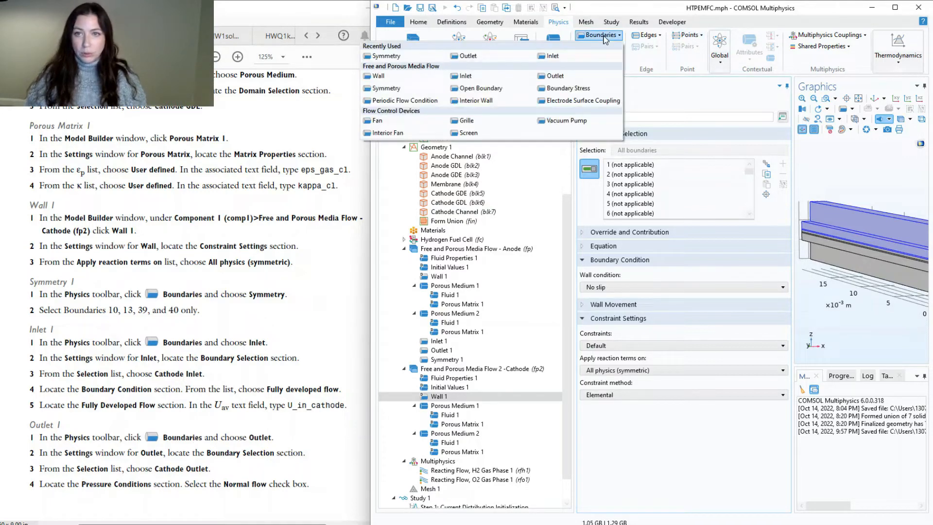
{"action": "left_click", "coordinate": [435, 90]}
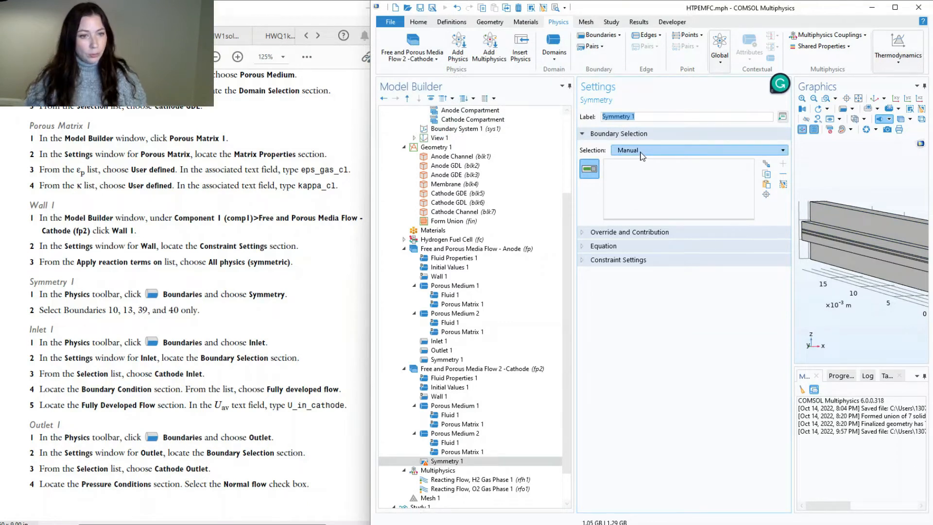
{"action": "left_click", "coordinate": [766, 185]}
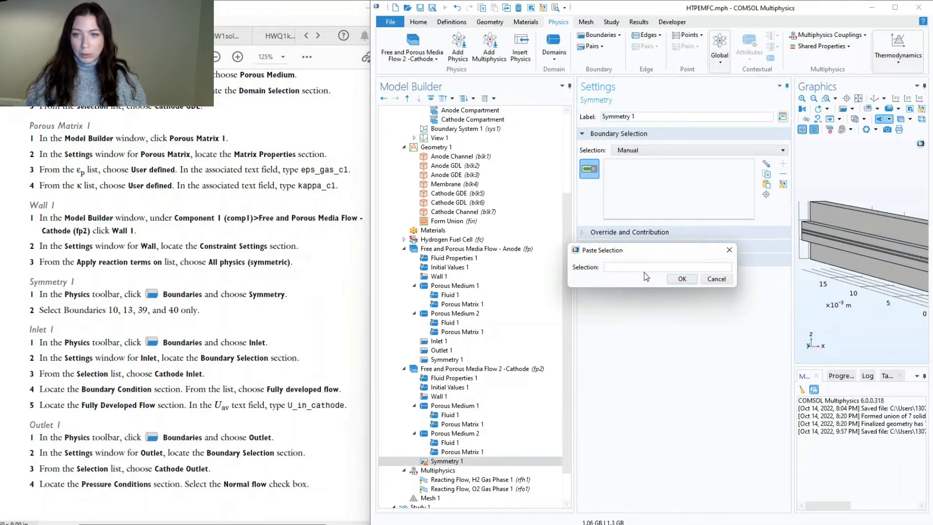
{"action": "type", "text": "10,13,"}
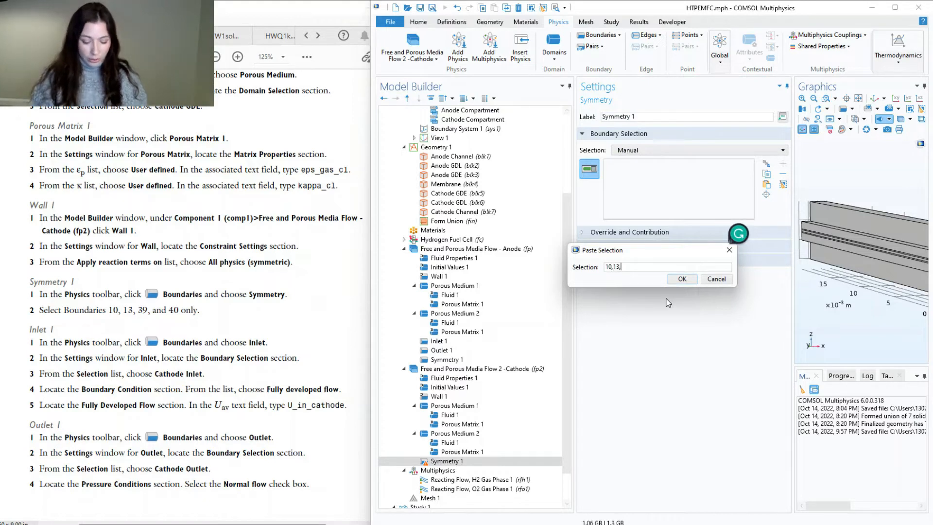
{"action": "type", "text": "39,40"}
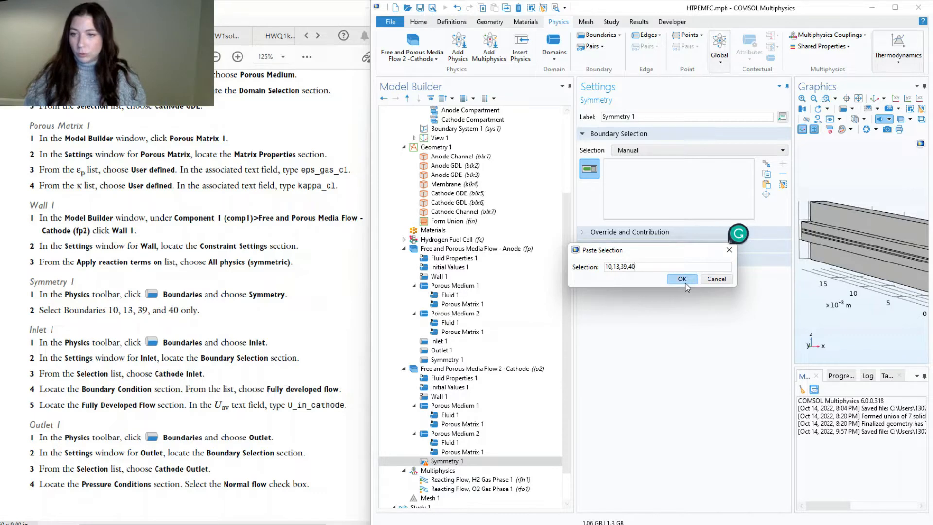
{"action": "left_click", "coordinate": [683, 279]}
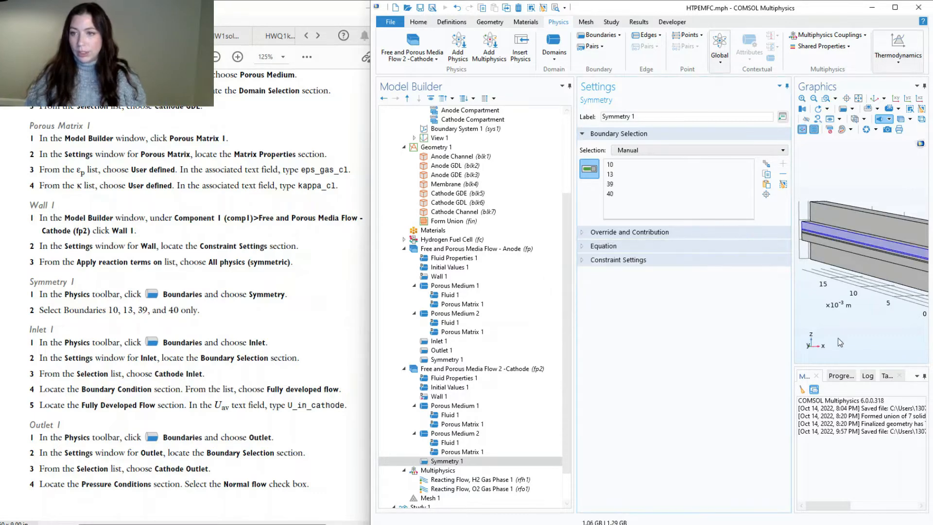
{"action": "scroll", "coordinate": [861, 291], "scroll_direction": "up", "scroll_amount": 5}
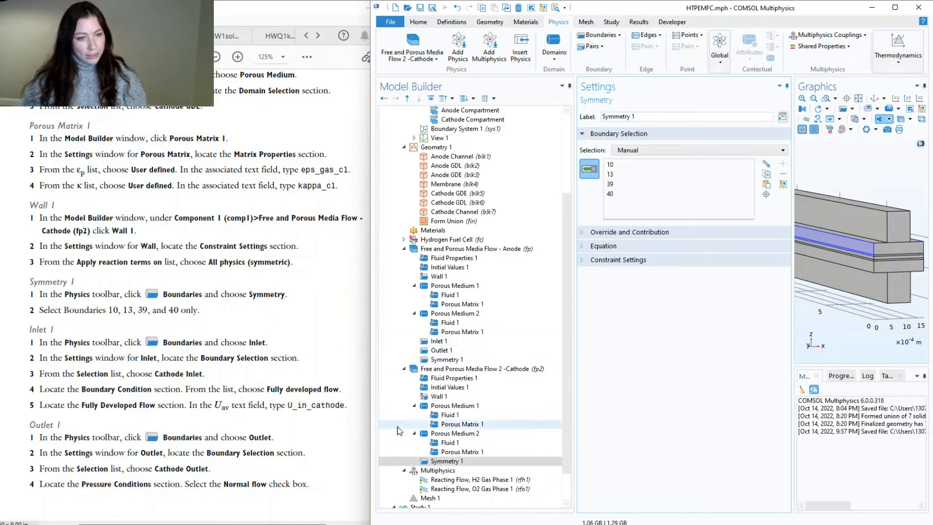
- Add an Inlet condition to the cathode flow interface on the Cathode Inlet selection
{"action": "scroll", "coordinate": [476, 308], "scroll_direction": "down", "scroll_amount": 1}
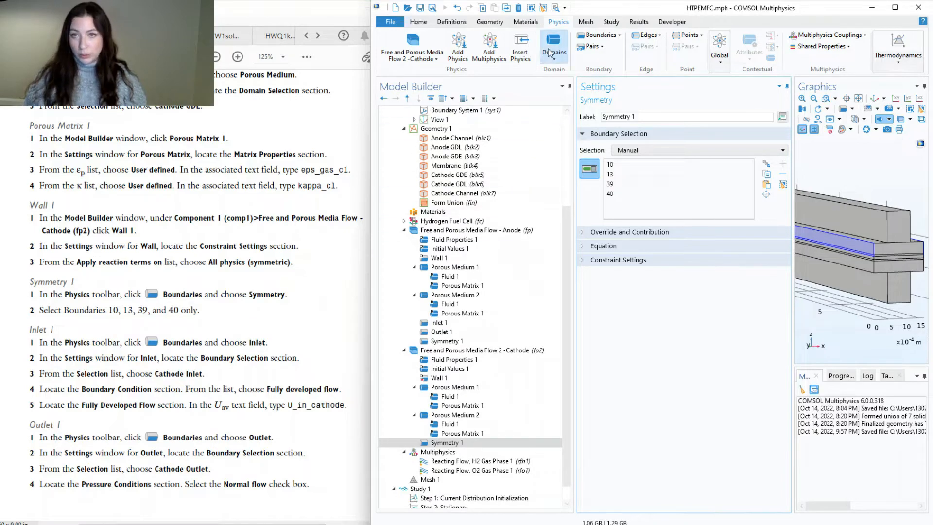
{"action": "left_click", "coordinate": [598, 35]}
{"action": "left_click", "coordinate": [460, 76]}
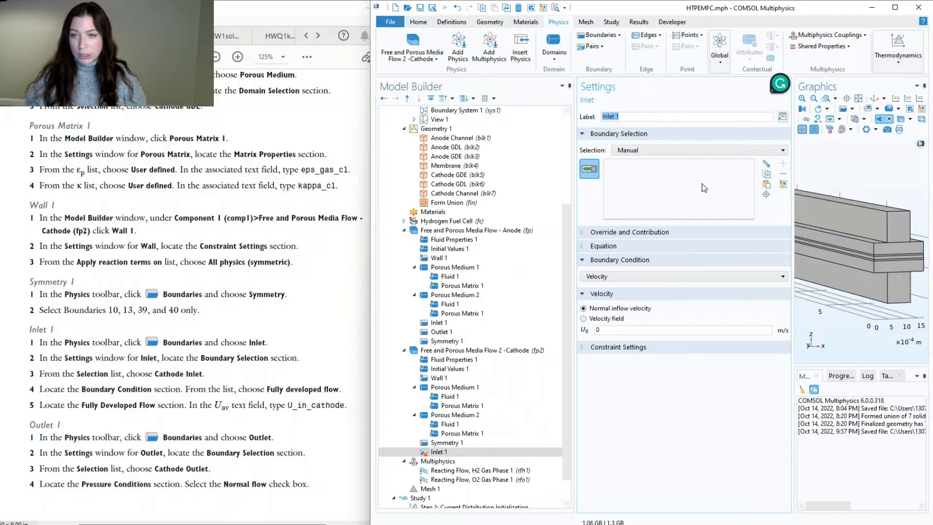
{"action": "left_click", "coordinate": [687, 152]}
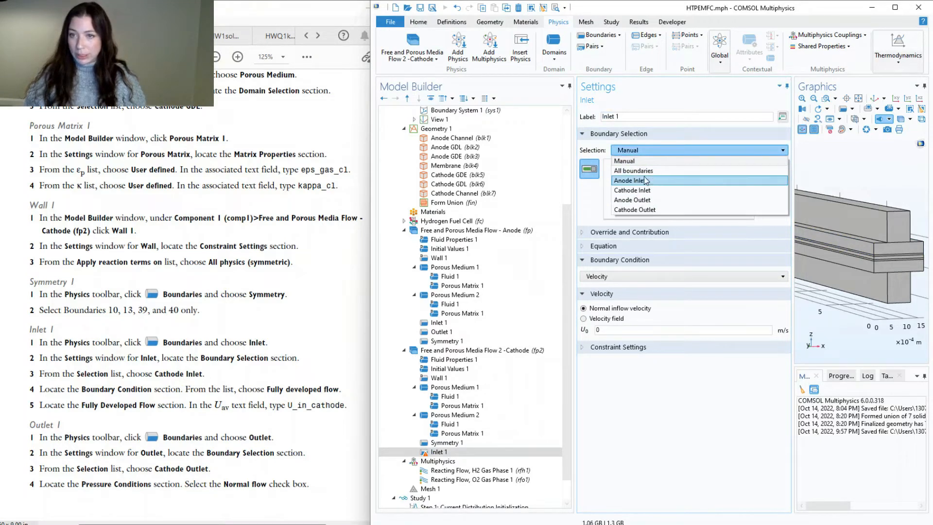
{"action": "left_click", "coordinate": [648, 193]}
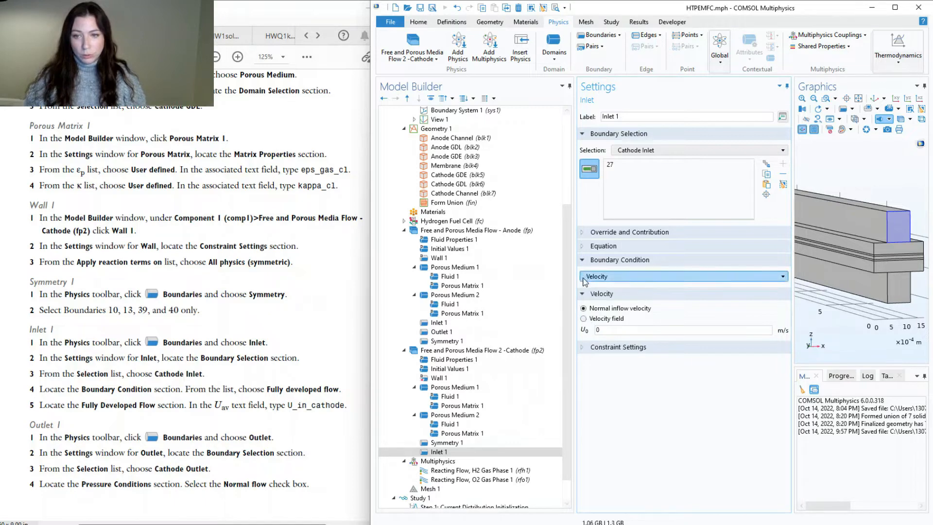
- Change the cathode inlet's boundary condition to Fully developed flow with an average velocity of U_in_cathode
{"action": "left_click", "coordinate": [585, 277]}
{"action": "left_click", "coordinate": [613, 292]}
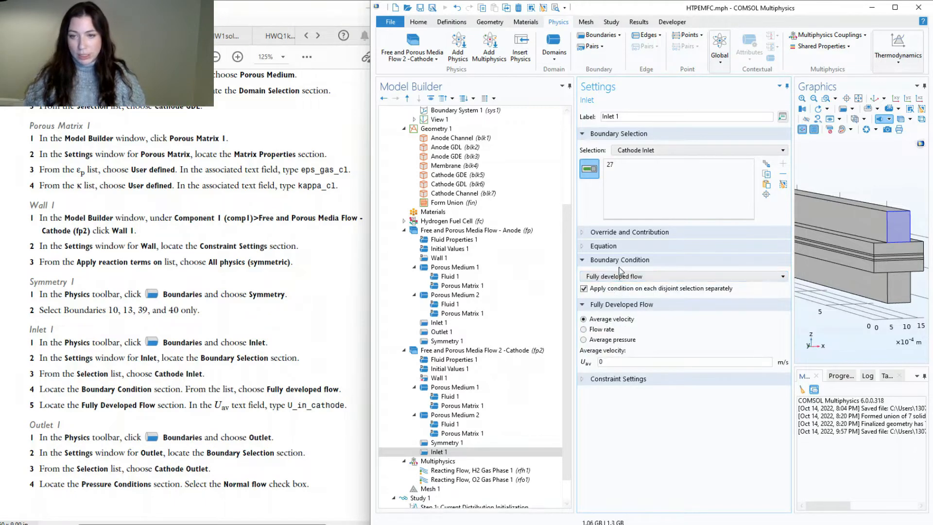
{"action": "double_click", "coordinate": [623, 362]}
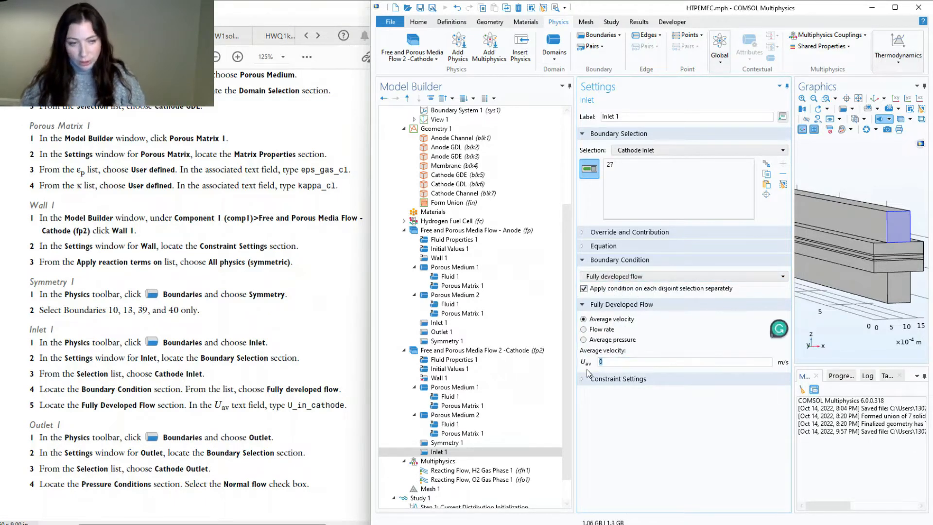
{"action": "type", "text": "U_"}
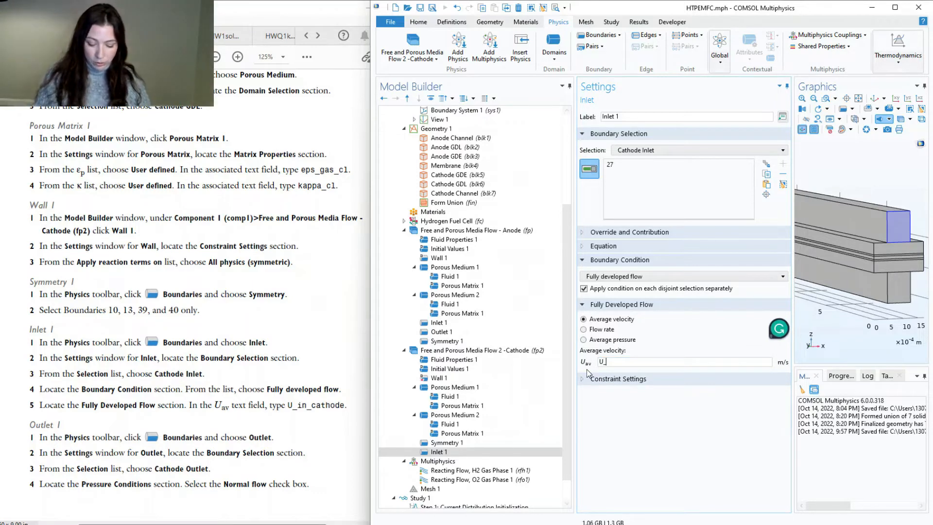
{"action": "type", "text": "in_cathode"}
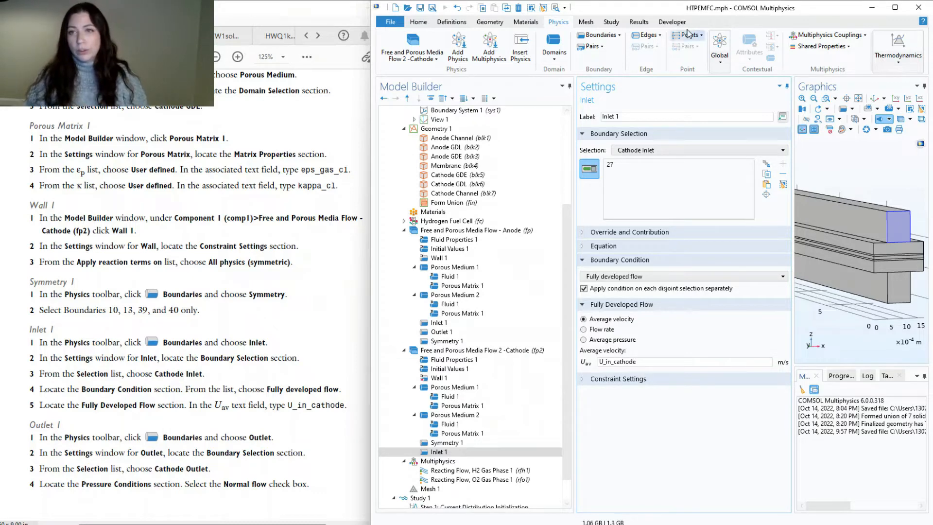
- Add an Outlet condition on the Cathode Outlet selection and enable Normal flow in its pressure conditions
{"action": "left_click", "coordinate": [598, 37]}
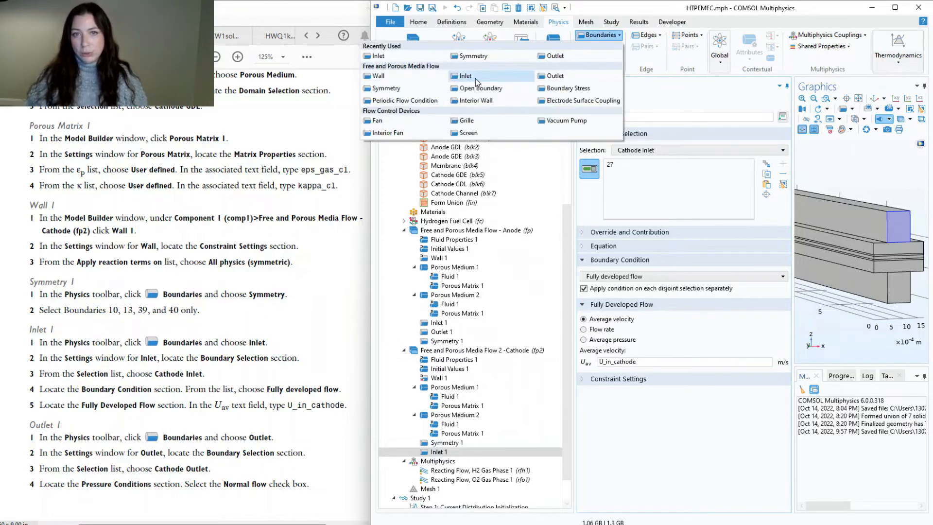
{"action": "left_click", "coordinate": [571, 75]}
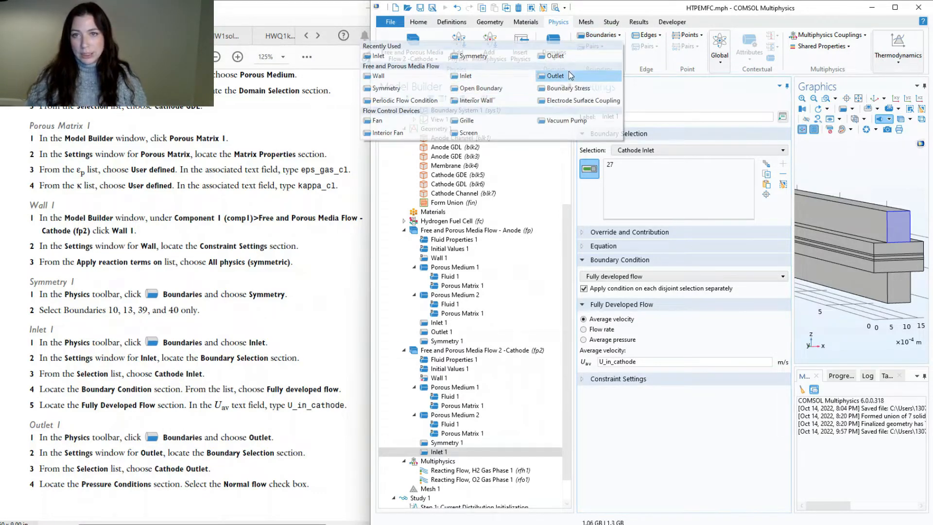
{"action": "left_click", "coordinate": [673, 146]}
{"action": "left_click", "coordinate": [661, 209]}
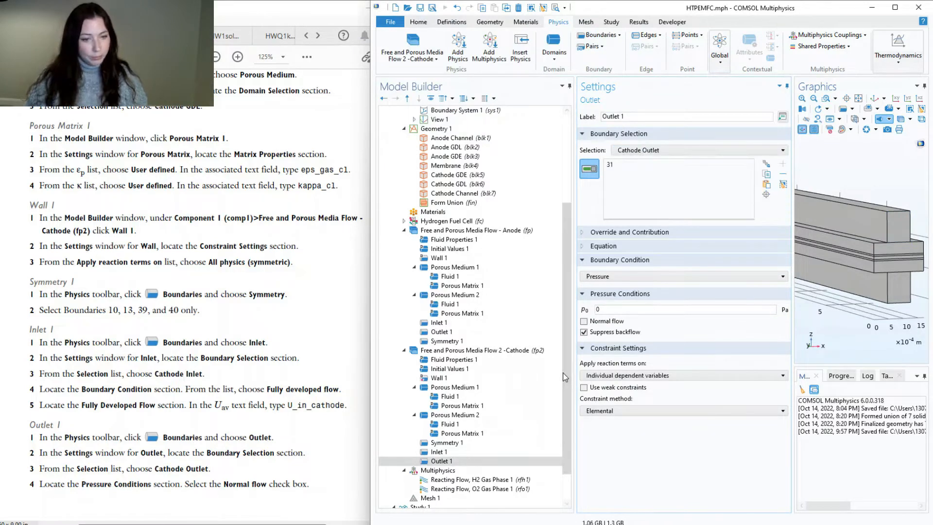
{"action": "left_click", "coordinate": [583, 322]}
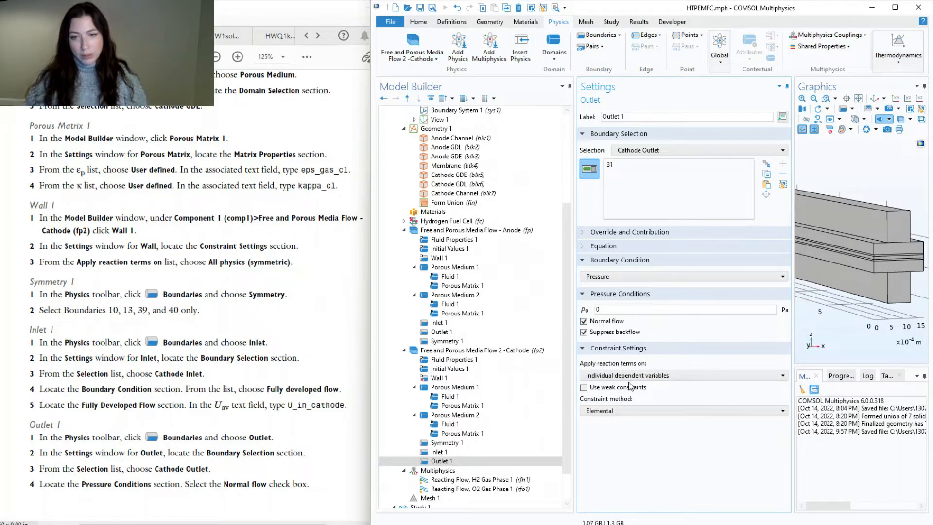
- Collapse the anode and cathode Free and Porous Media Flow interfaces in the model tree
{"action": "scroll", "coordinate": [141, 396], "scroll_direction": "down", "scroll_amount": 7}
{"action": "scroll", "coordinate": [141, 396], "scroll_direction": "down", "scroll_amount": 4}
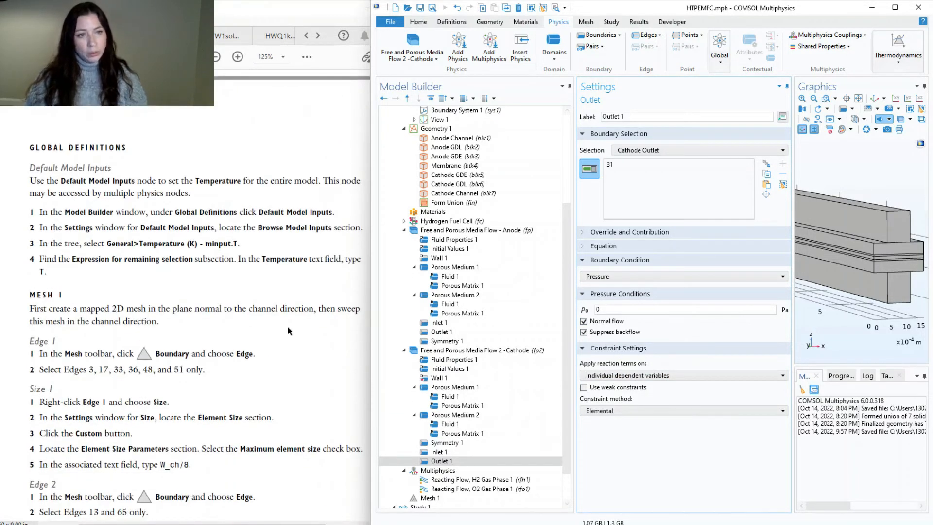
{"action": "scroll", "coordinate": [408, 228], "scroll_direction": "up", "scroll_amount": 5}
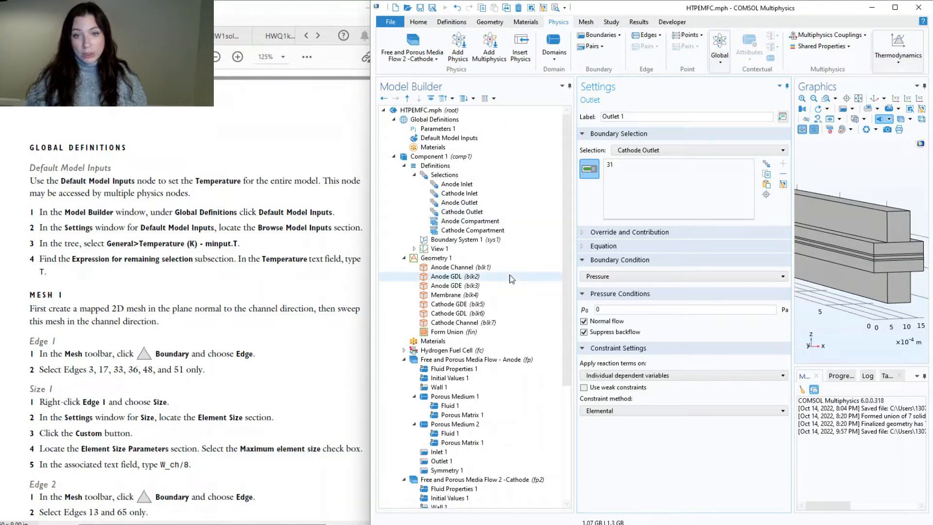
{"action": "left_click", "coordinate": [404, 360]}
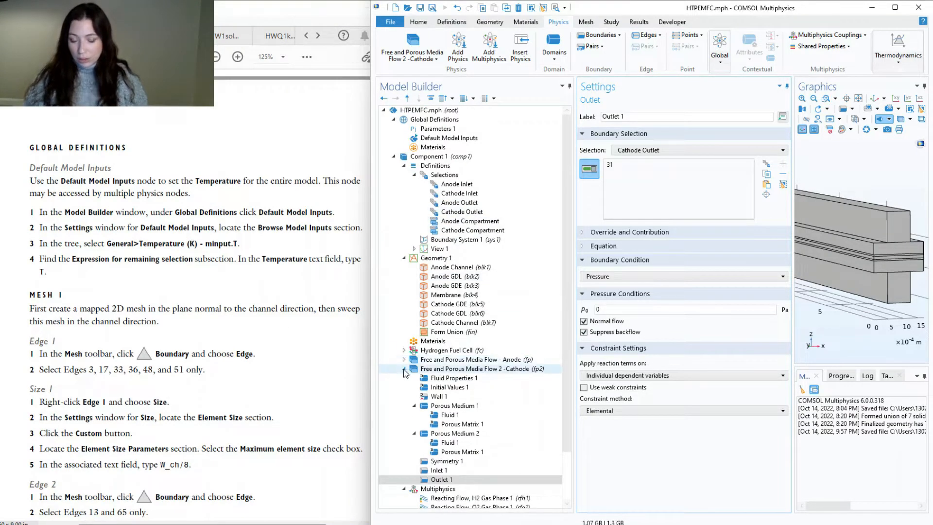
{"action": "left_click", "coordinate": [404, 369]}
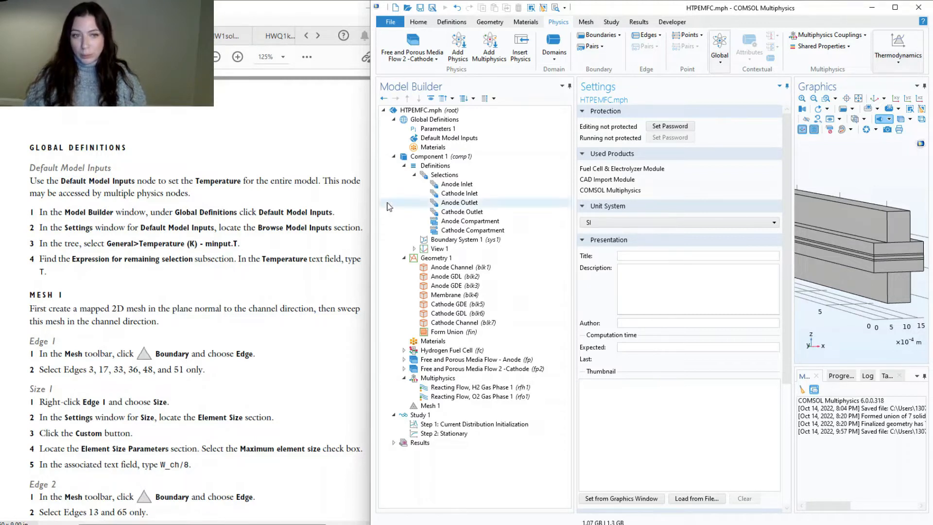
- In the global Default Model Inputs, set the Temperature (minput.T) expression for the remaining selection to T
{"action": "left_click", "coordinate": [431, 121]}
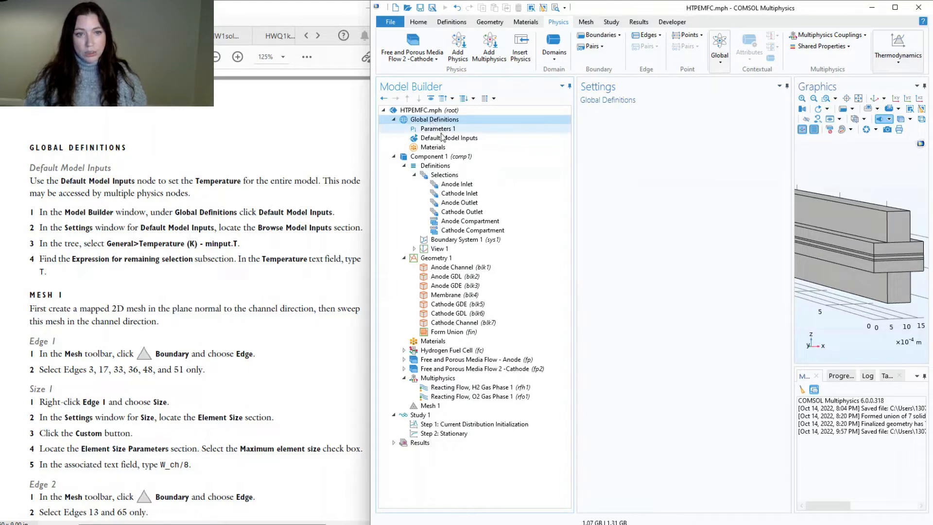
{"action": "left_click", "coordinate": [457, 140]}
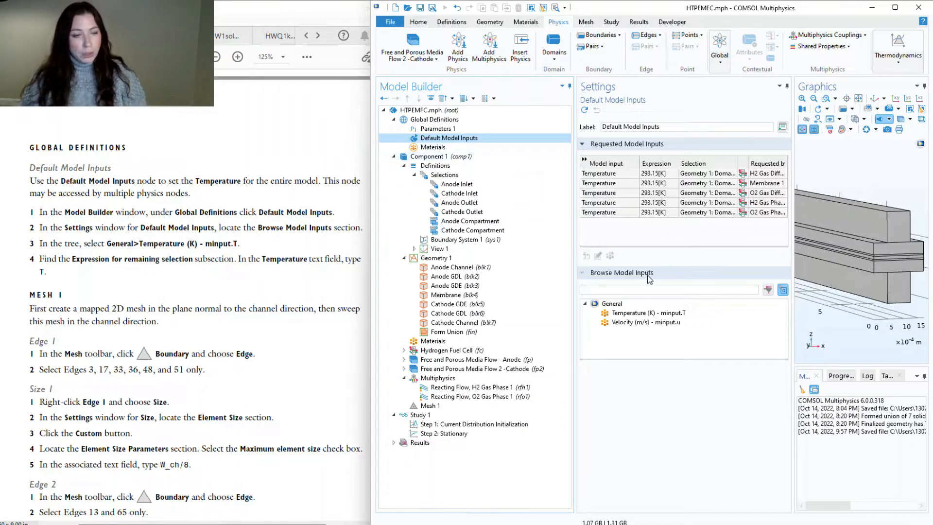
{"action": "left_click", "coordinate": [651, 314]}
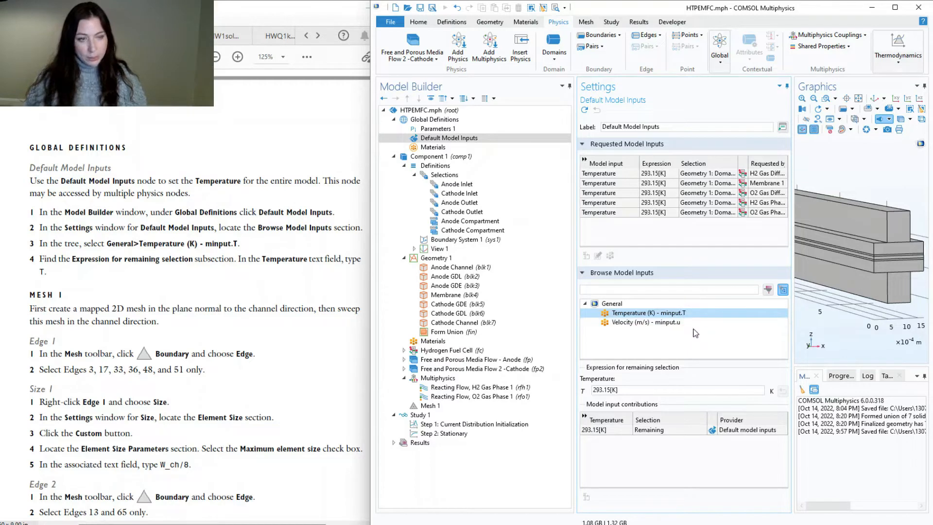
{"action": "left_click", "coordinate": [668, 387]}
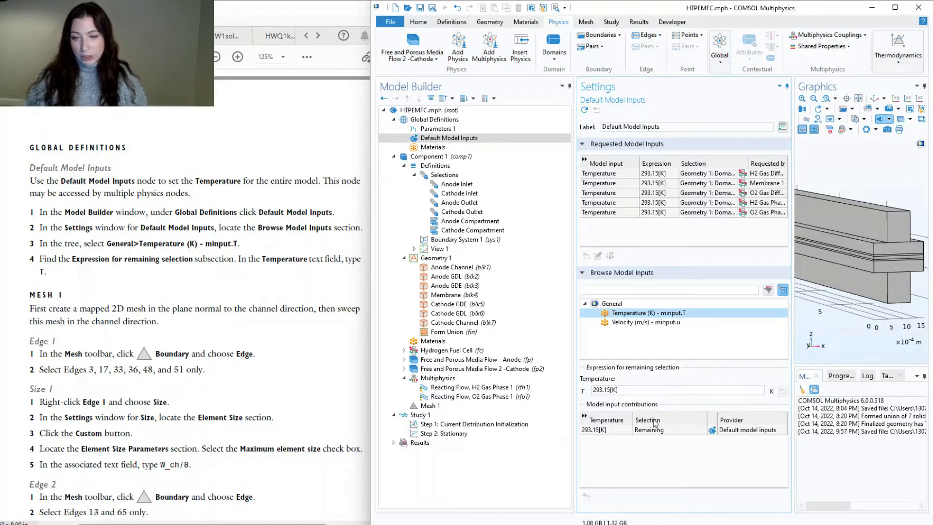
{"action": "left_click_drag", "start_coordinate": [635, 391], "coordinate": [564, 391]}
{"action": "type", "text": "T"}
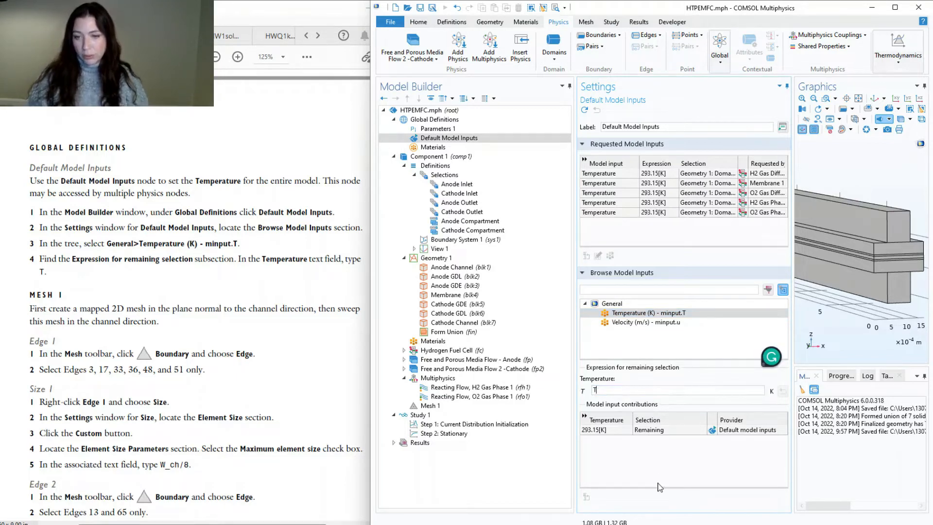
{"action": "left_click", "coordinate": [615, 468]}
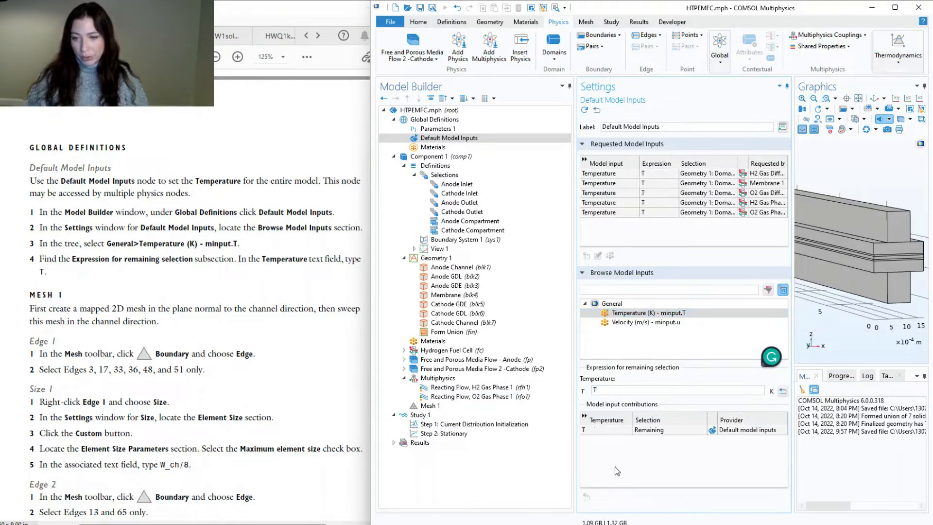
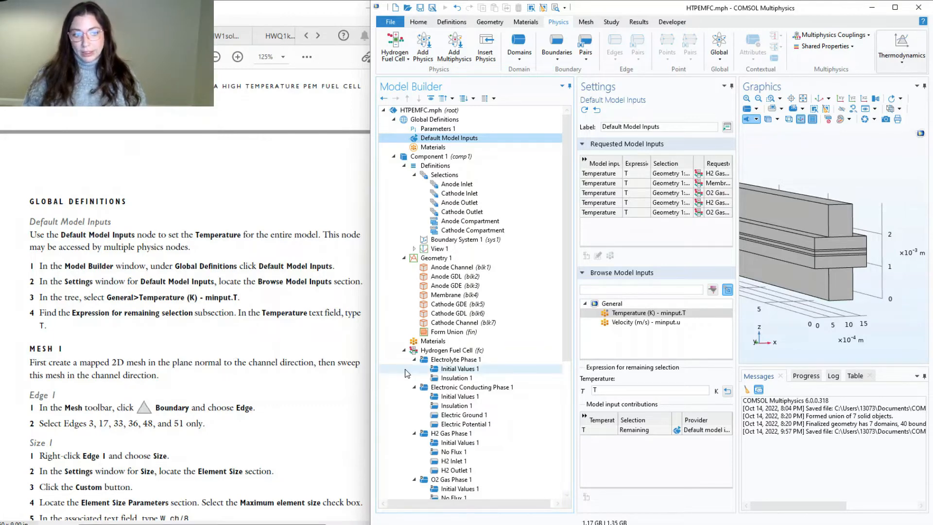
- Add an Edge mesh operation to Mesh 1 and assign edges 3, 17, 33, 36, 48 and 51 to it
{"action": "scroll", "coordinate": [275, 389], "scroll_direction": "down", "scroll_amount": 3}
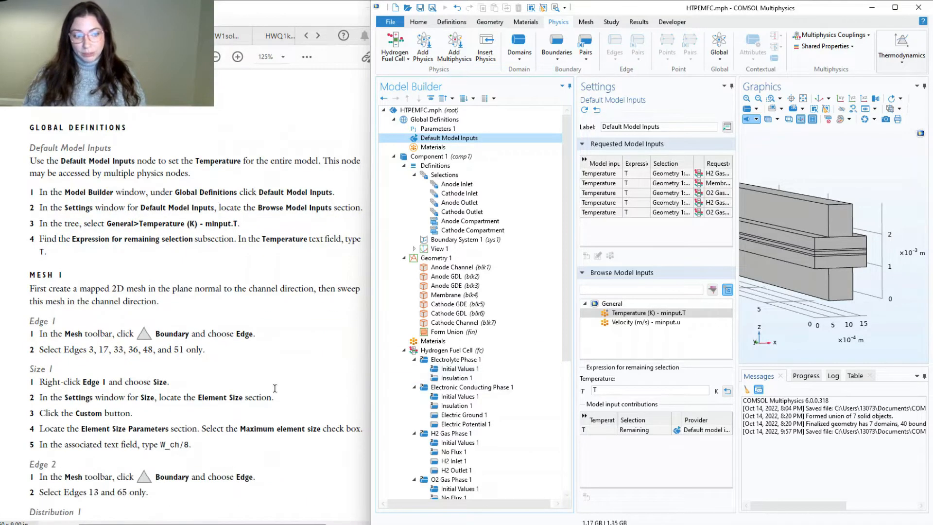
{"action": "scroll", "coordinate": [275, 388], "scroll_direction": "down", "scroll_amount": 5}
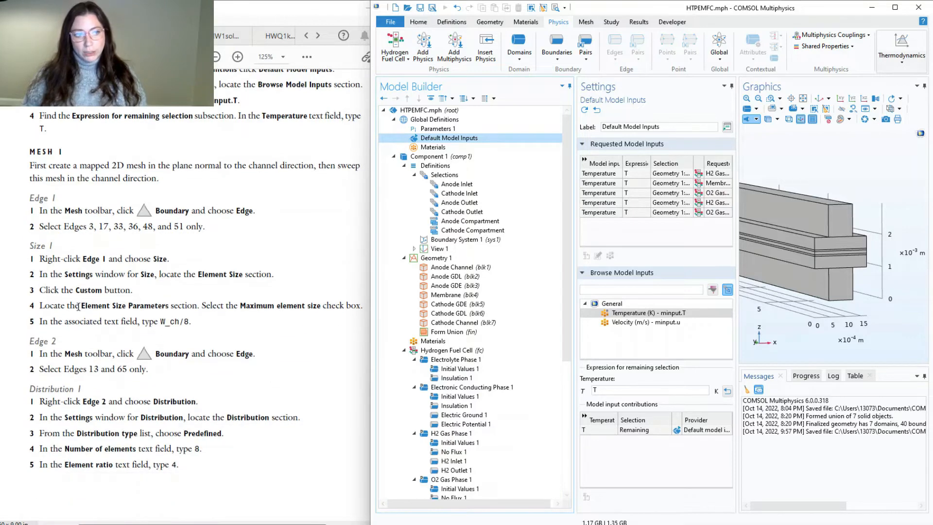
{"action": "left_click", "coordinate": [584, 23]}
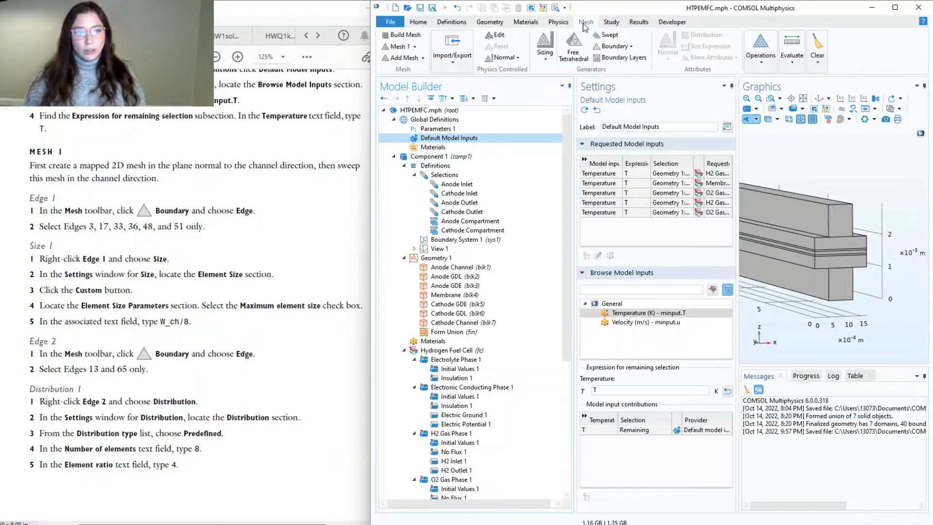
{"action": "left_click", "coordinate": [624, 47]}
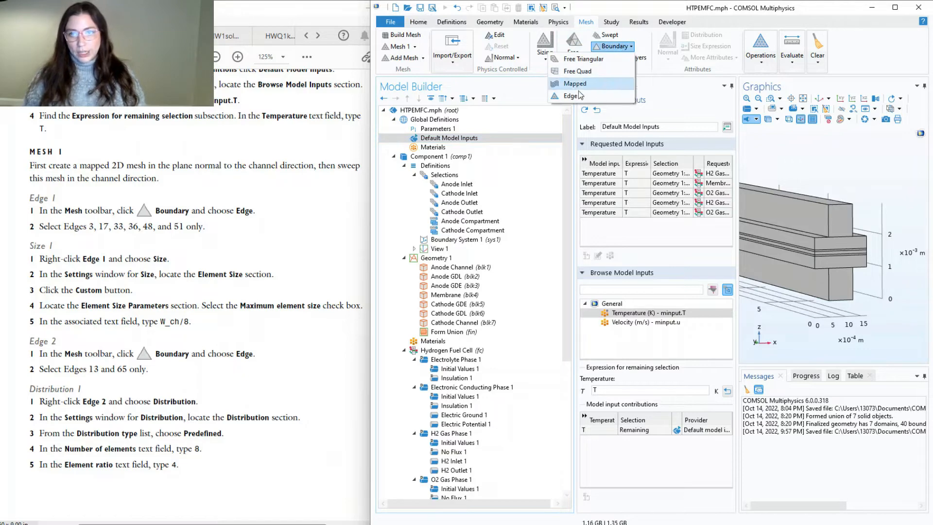
{"action": "key", "text": "Escape"}
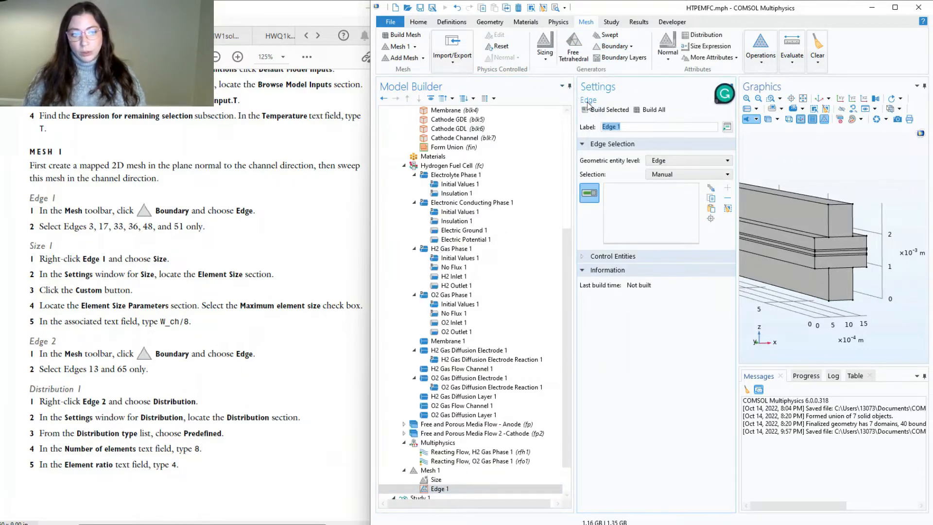
{"action": "left_click", "coordinate": [710, 208]}
{"action": "type", "text": "3, 17,"}
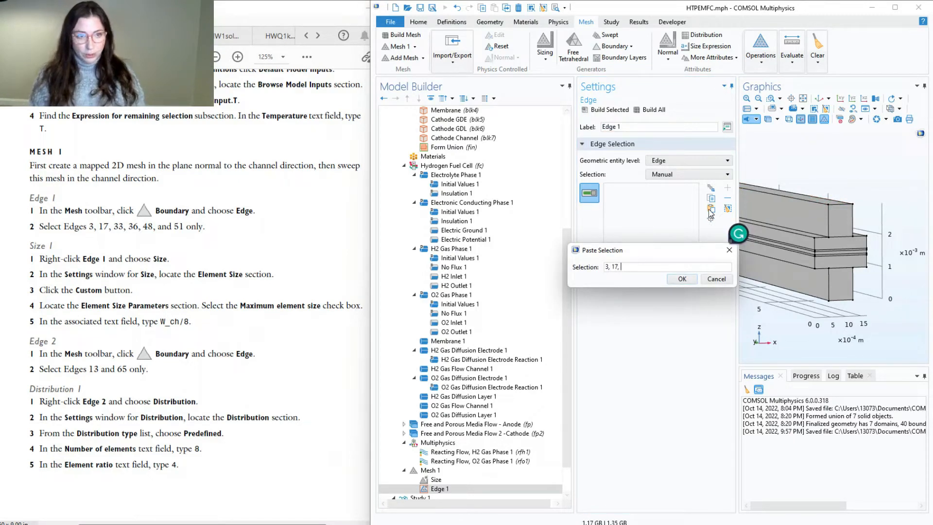
{"action": "type", "text": " 33, 36, "}
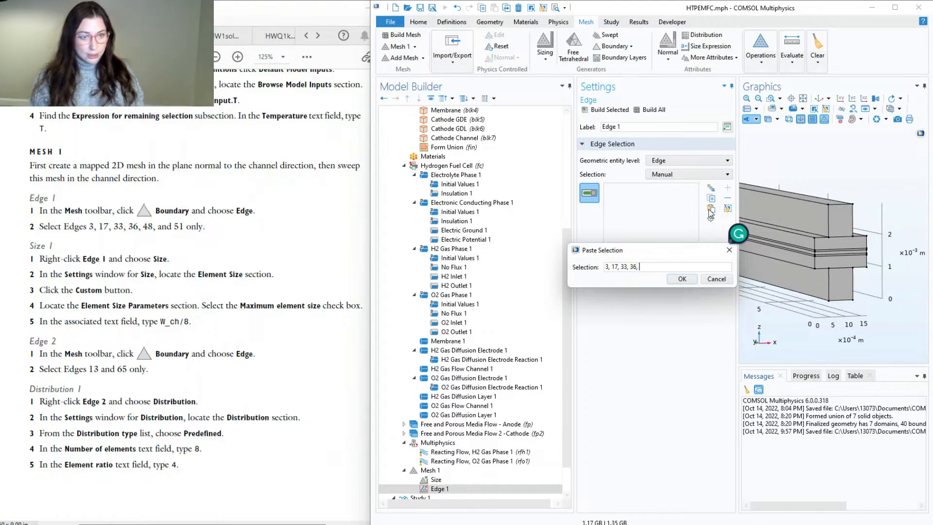
{"action": "type", "text": "48,51"}
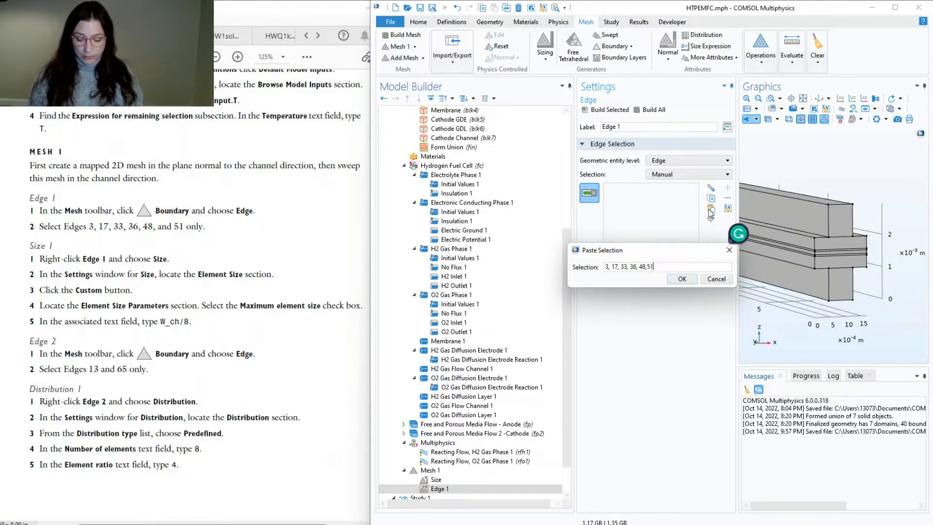
{"action": "key", "text": "Return"}
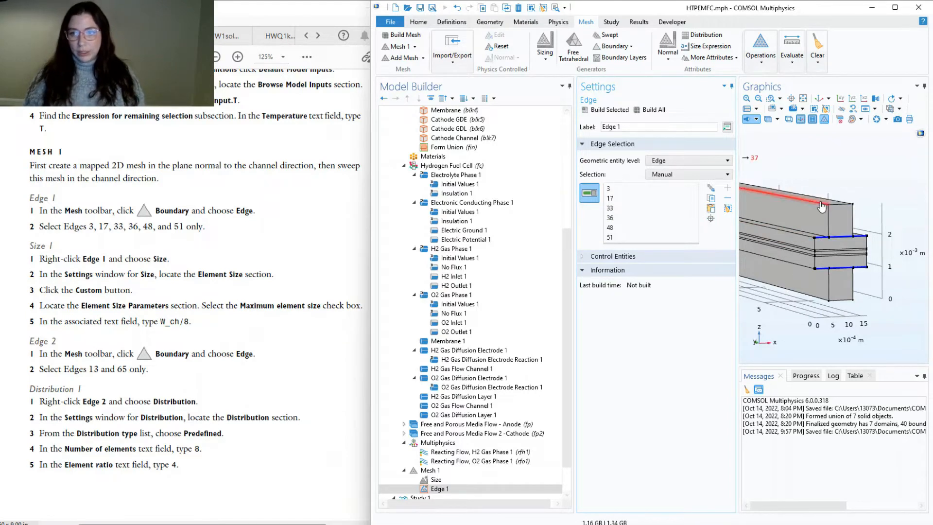
- Collapse the Hydrogen Fuel Cell interface in the model tree and add a Size attribute to Edge 1
{"action": "scroll", "coordinate": [822, 205], "scroll_direction": "down", "scroll_amount": 5}
{"action": "right_click_drag", "start_coordinate": [766, 237], "coordinate": [773, 261]}
{"action": "mouse_move", "coordinate": [774, 260]}
{"action": "left_mouse_down"}
{"action": "mouse_move", "coordinate": [778, 253]}
{"action": "mouse_move", "coordinate": [893, 288]}
{"action": "mouse_move", "coordinate": [822, 274]}
{"action": "mouse_move", "coordinate": [875, 272]}
{"action": "mouse_move", "coordinate": [755, 260]}
{"action": "left_mouse_up"}
{"action": "scroll", "coordinate": [850, 214], "scroll_direction": "up", "scroll_amount": 5}
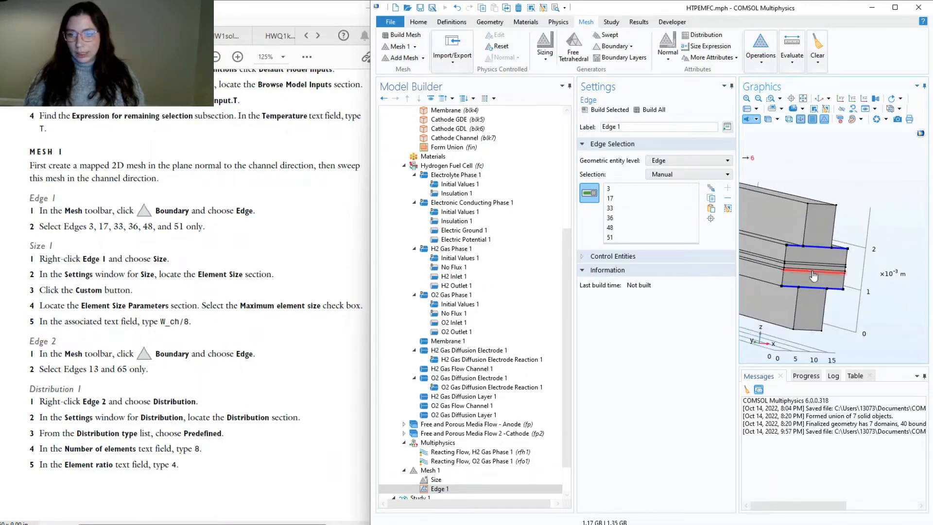
{"action": "scroll", "coordinate": [837, 279], "scroll_direction": "up", "scroll_amount": 4}
{"action": "left_click_drag", "start_coordinate": [837, 279], "coordinate": [800, 265]}
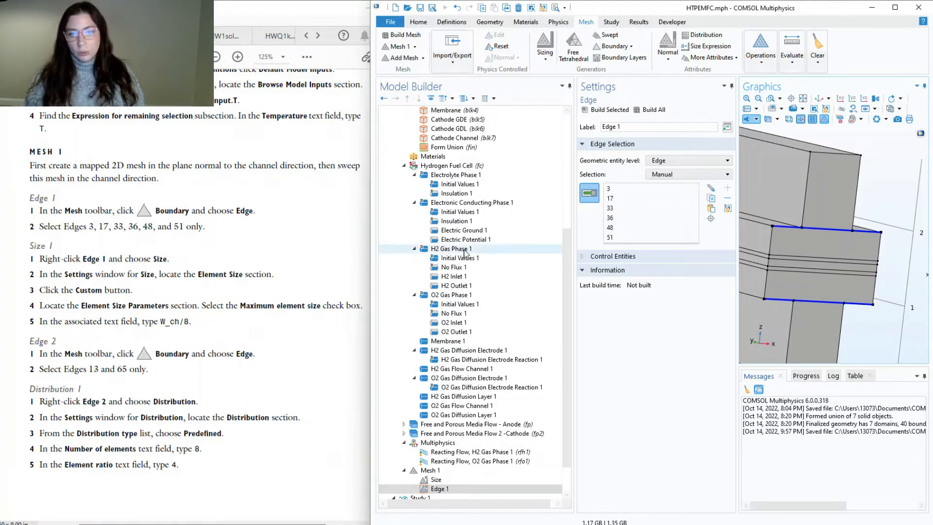
{"action": "left_click", "coordinate": [403, 166]}
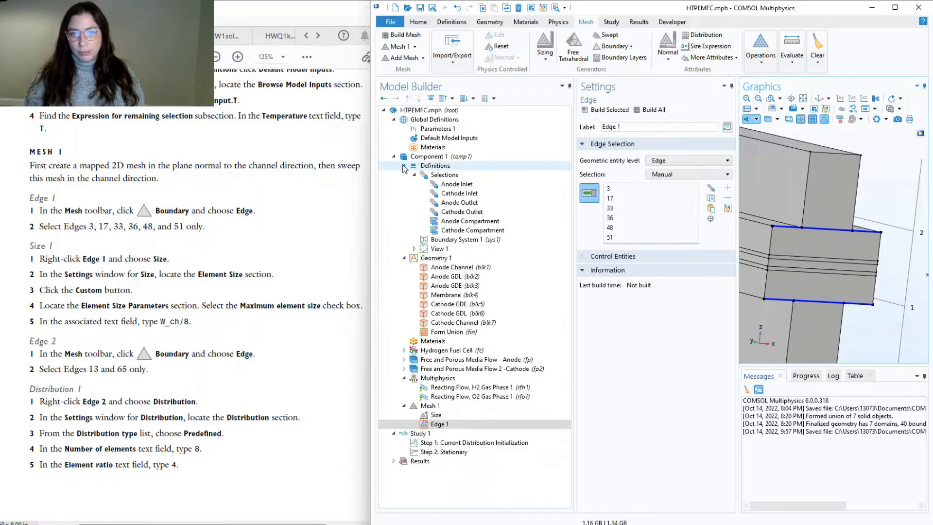
{"action": "right_click", "coordinate": [442, 423]}
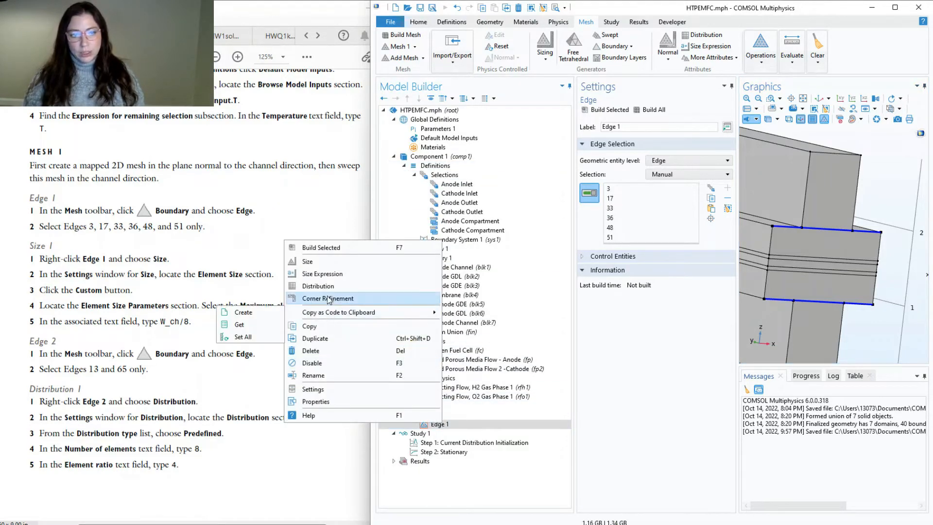
{"action": "left_click", "coordinate": [326, 263]}
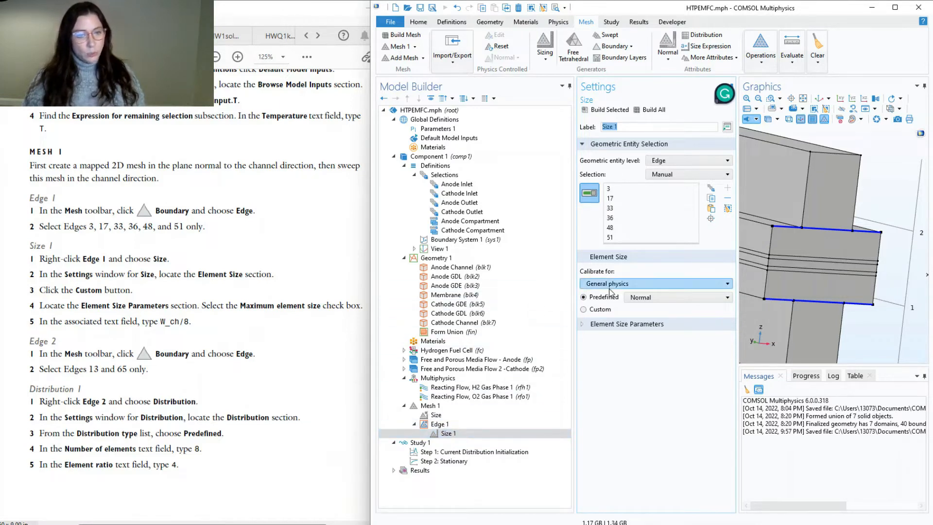
- Switch Edge 1's element size to Custom and set the maximum element size to W_ch/8
{"action": "left_click", "coordinate": [602, 310]}
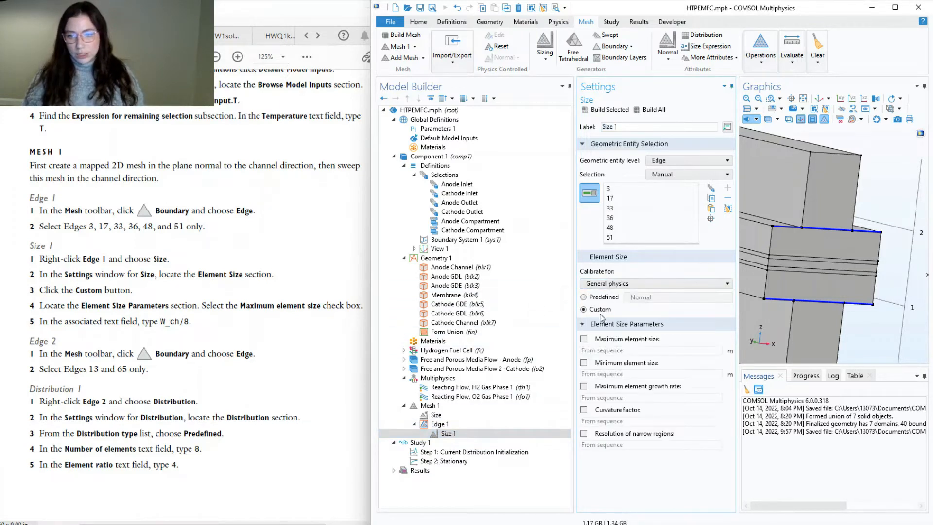
{"action": "left_click", "coordinate": [608, 340]}
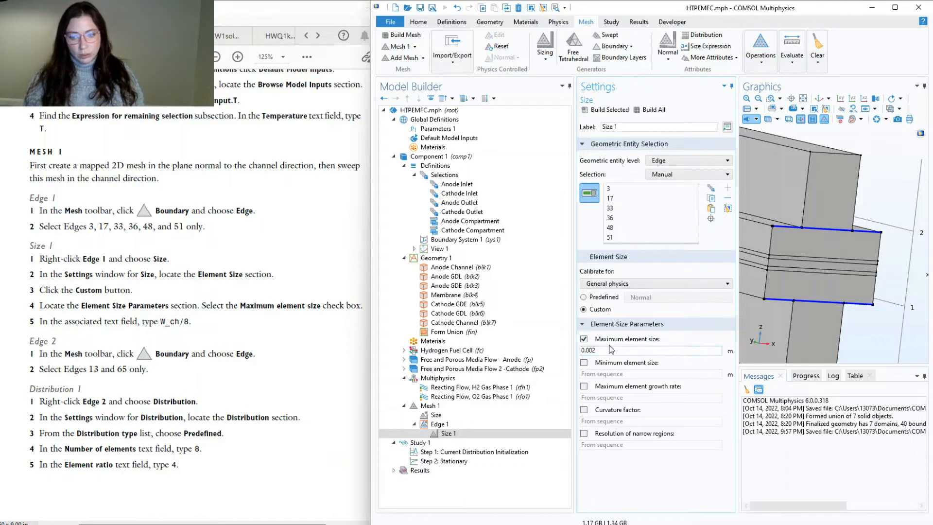
{"action": "left_click_drag", "start_coordinate": [612, 349], "coordinate": [572, 359]}
{"action": "type", "text": "W_ch/8"}
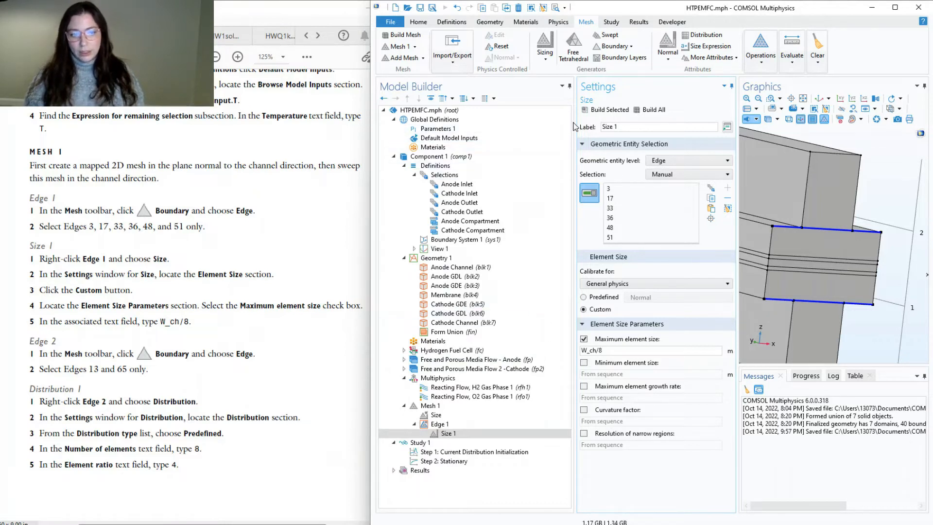
- Add a second Edge mesh operation and assign edges 13 and 65 to it
{"action": "left_click", "coordinate": [622, 48]}
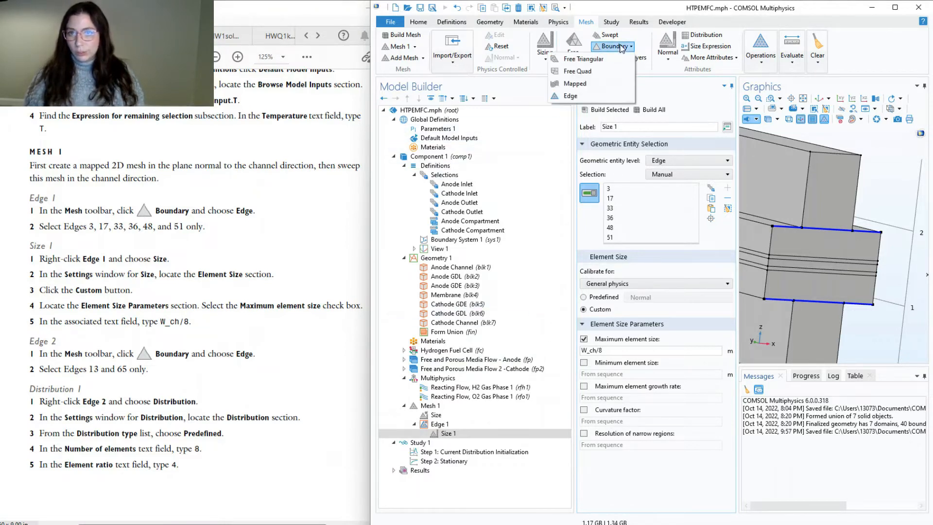
{"action": "left_click", "coordinate": [569, 96]}
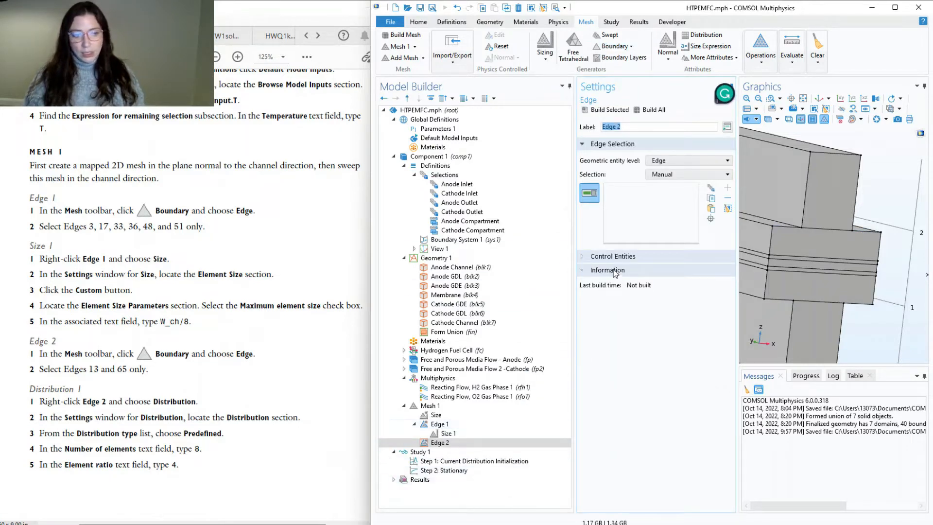
{"action": "left_click", "coordinate": [711, 208]}
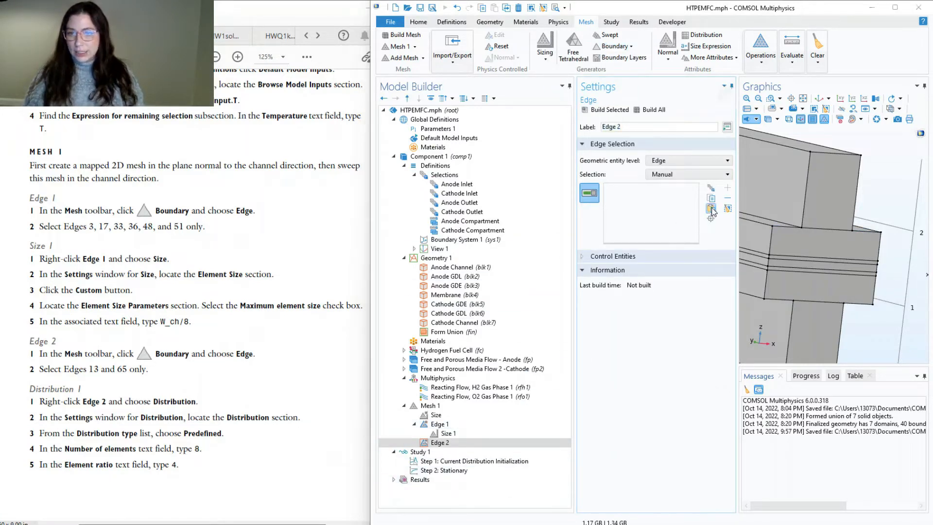
{"action": "type", "text": "13,65"}
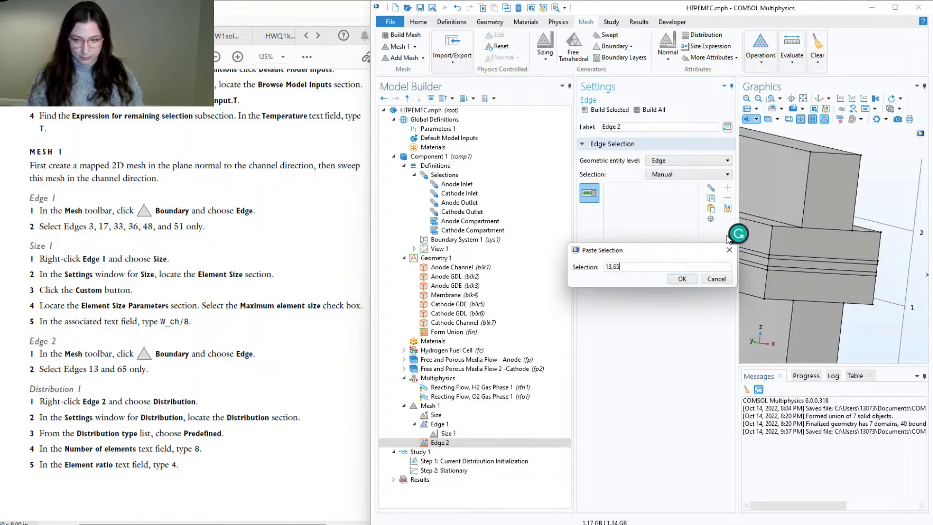
{"action": "key", "text": "Return"}
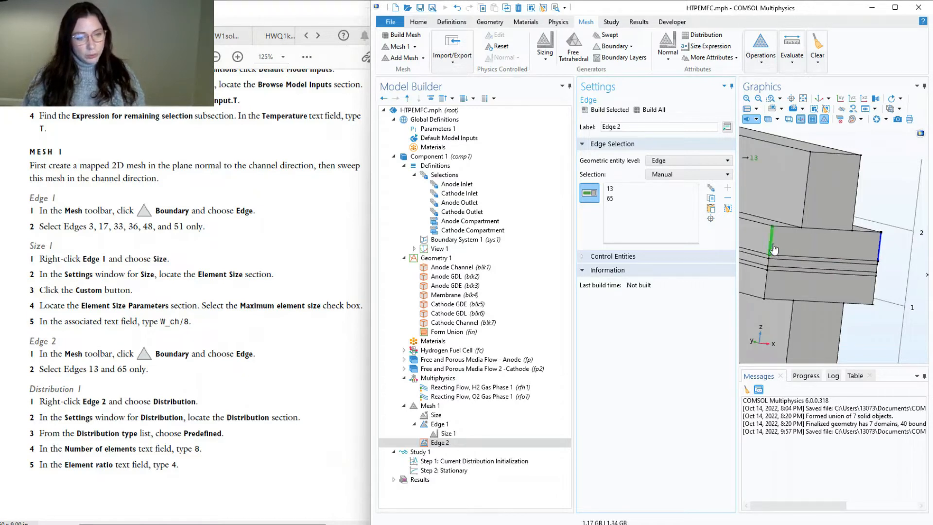
- Add a Distribution to Edge 2 with the Predefined type, 8 elements and an element ratio of 4
{"action": "right_click", "coordinate": [463, 446]}
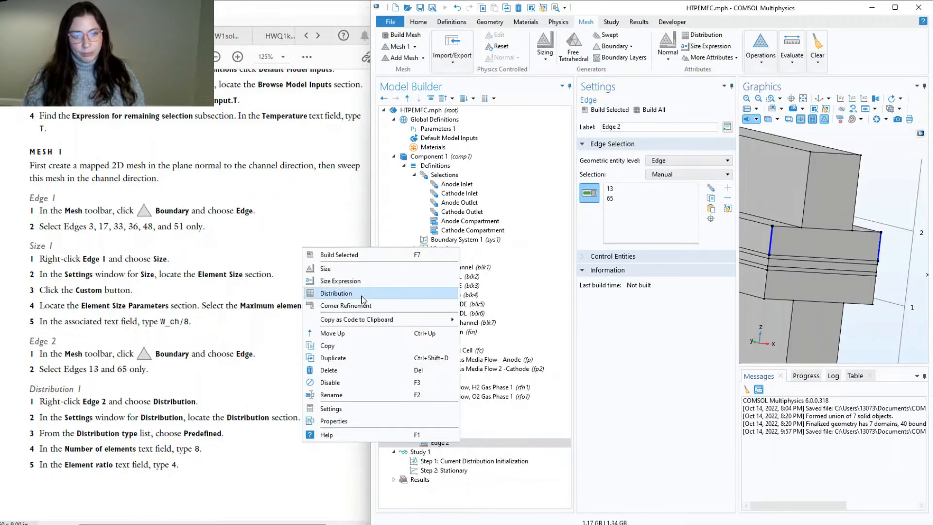
{"action": "left_click", "coordinate": [336, 294]}
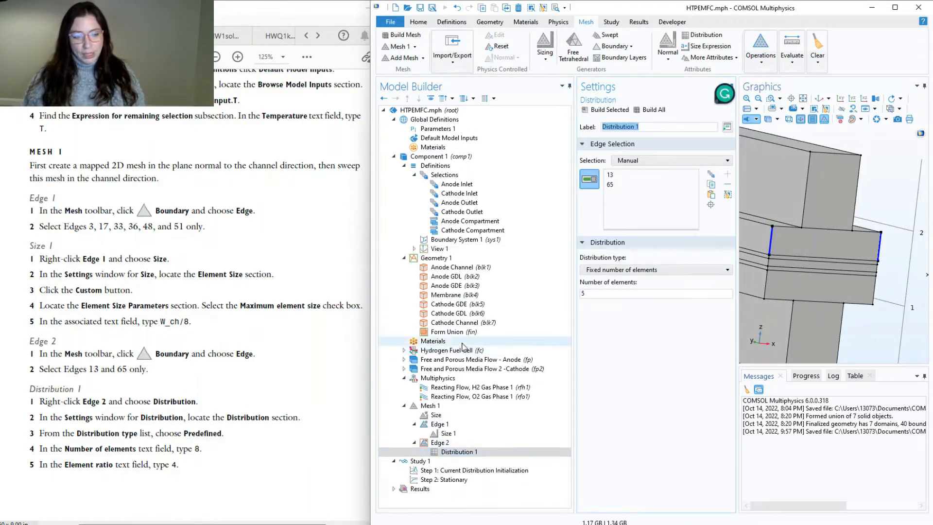
{"action": "left_click", "coordinate": [624, 271]}
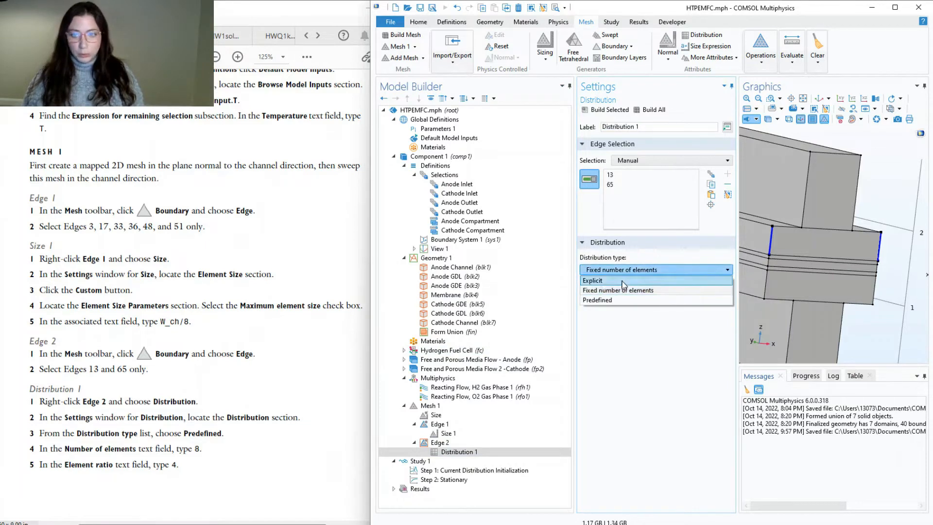
{"action": "left_click", "coordinate": [624, 301]}
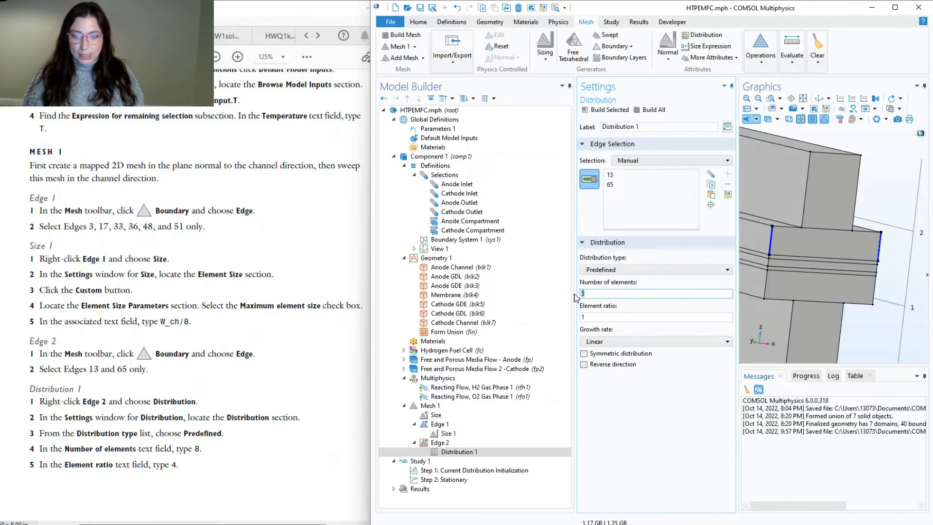
{"action": "double_click", "coordinate": [615, 294]}
{"action": "type", "text": "8"}
{"action": "left_click", "coordinate": [621, 319]}
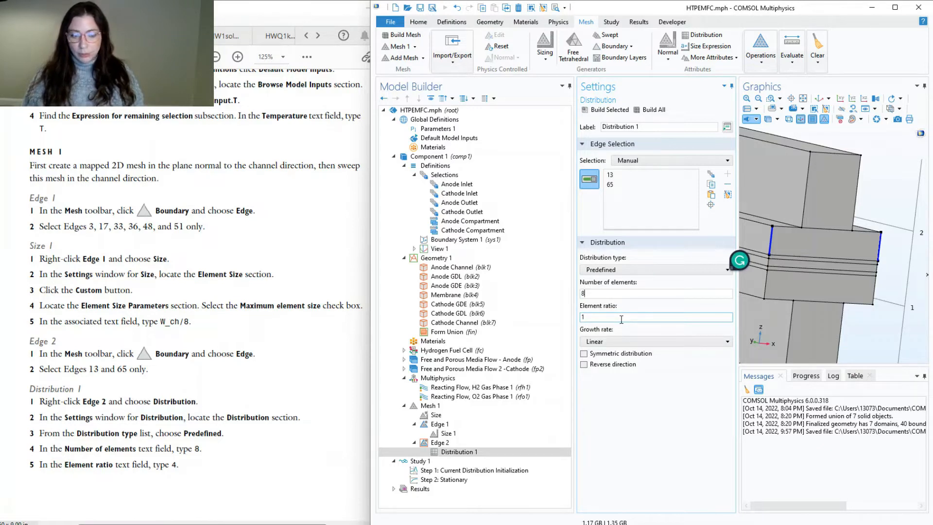
{"action": "key", "text": "BackSpace"}
{"action": "type", "text": "4"}
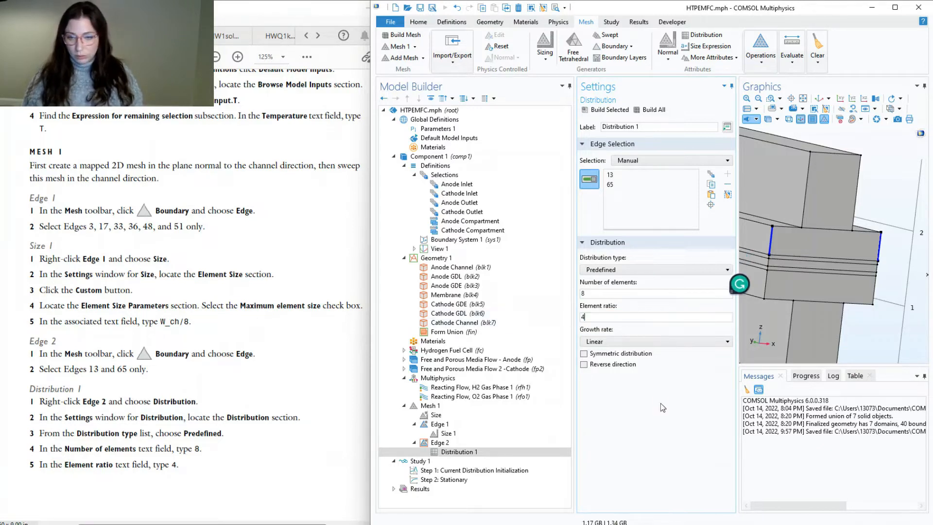
- Duplicate Edge 2 and replace the copy's edge selection with edges 1 and 57
{"action": "scroll", "coordinate": [301, 386], "scroll_direction": "down", "scroll_amount": 5}
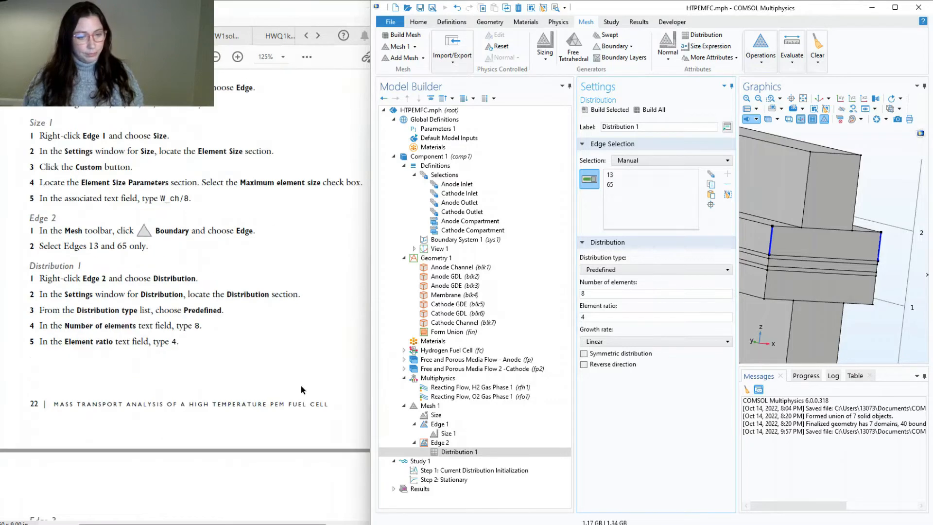
{"action": "scroll", "coordinate": [301, 381], "scroll_direction": "down", "scroll_amount": 2}
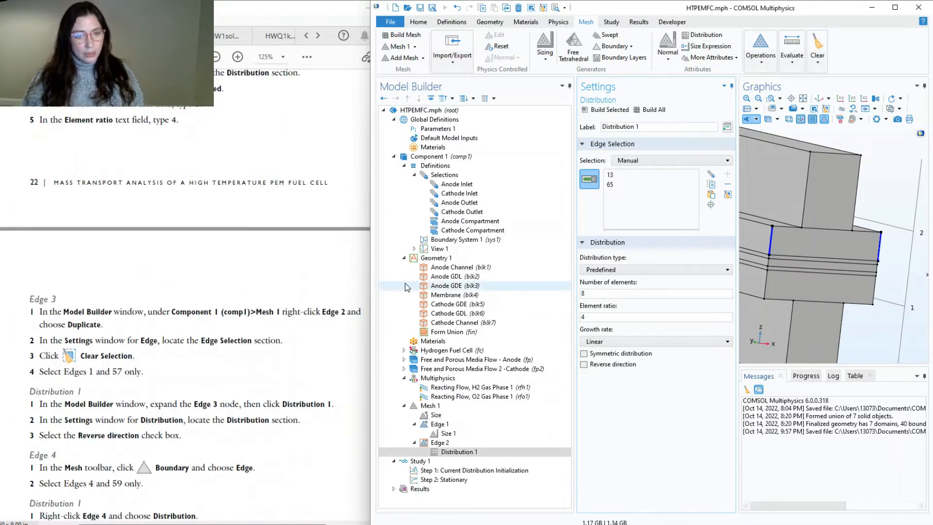
{"action": "right_click", "coordinate": [443, 444]}
{"action": "left_click", "coordinate": [360, 356]}
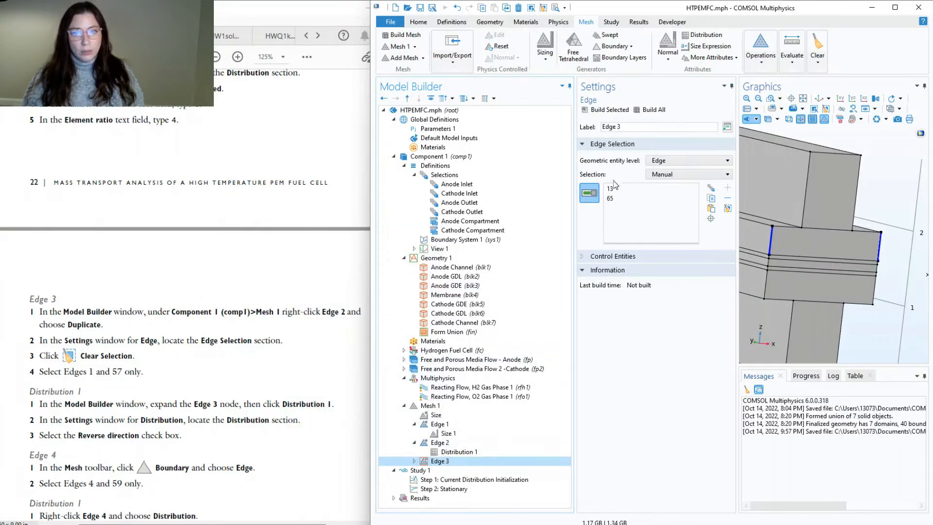
{"action": "left_click", "coordinate": [727, 209]}
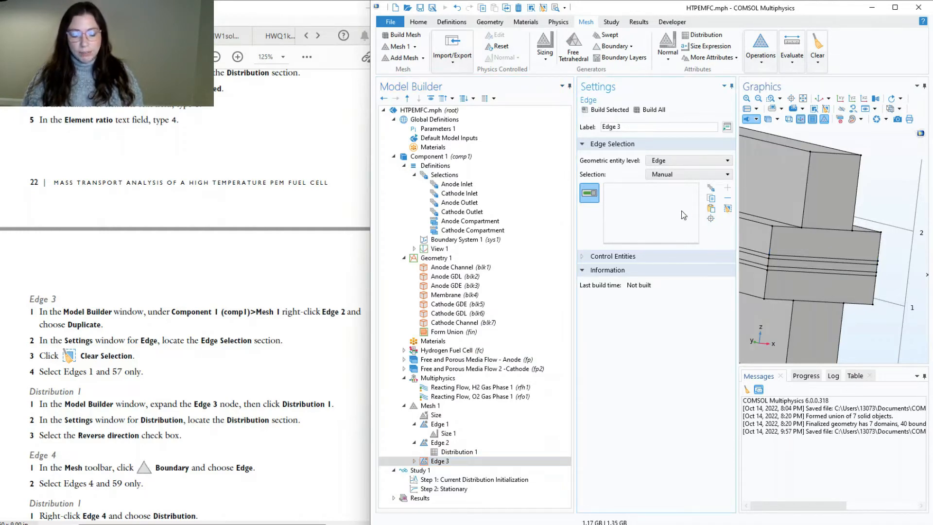
{"action": "left_click", "coordinate": [710, 209]}
{"action": "type", "text": "1,57"}
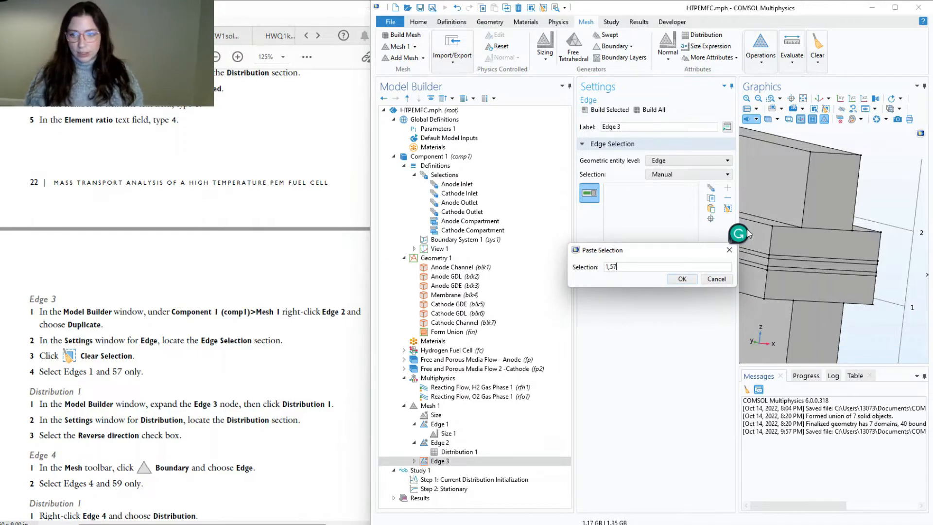
{"action": "left_click", "coordinate": [688, 281]}
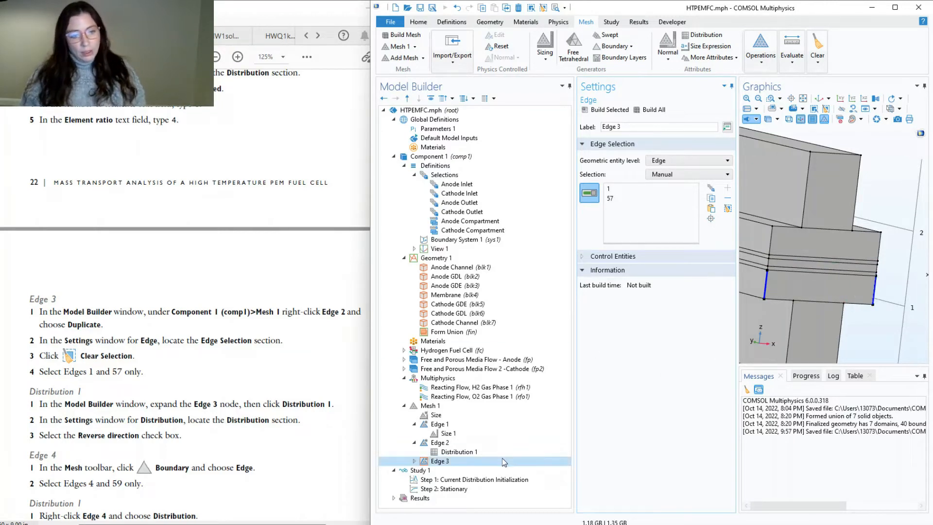
{"action": "left_click", "coordinate": [447, 461]}
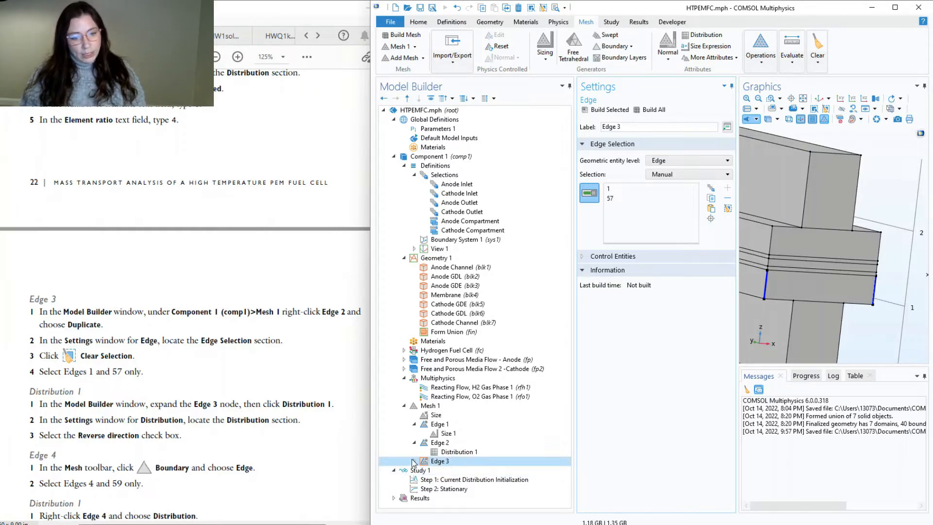
- Reverse the direction of Edge 3's distribution
{"action": "left_click", "coordinate": [414, 462]}
{"action": "left_click", "coordinate": [450, 472]}
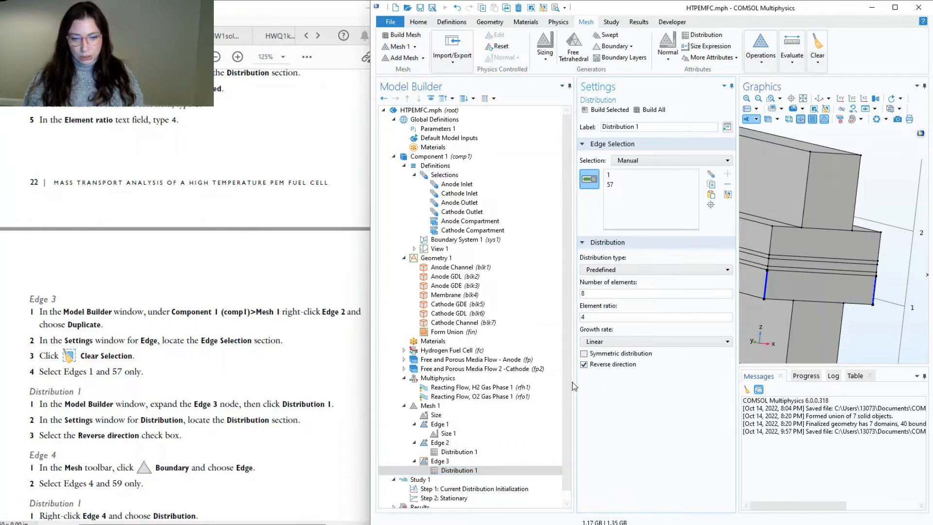
- Add a fourth Edge mesh operation and assign edges 4 and 59 to it
{"action": "scroll", "coordinate": [312, 446], "scroll_direction": "down", "scroll_amount": 3}
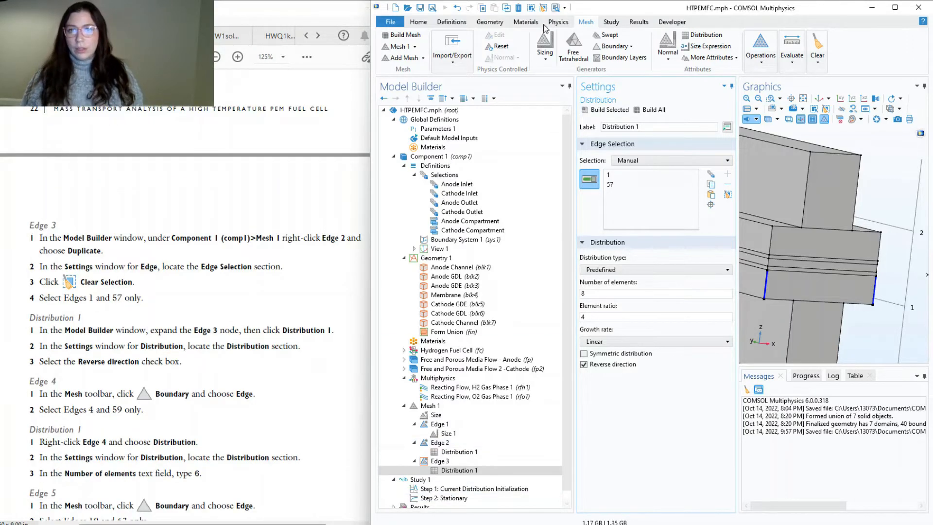
{"action": "left_click", "coordinate": [615, 47]}
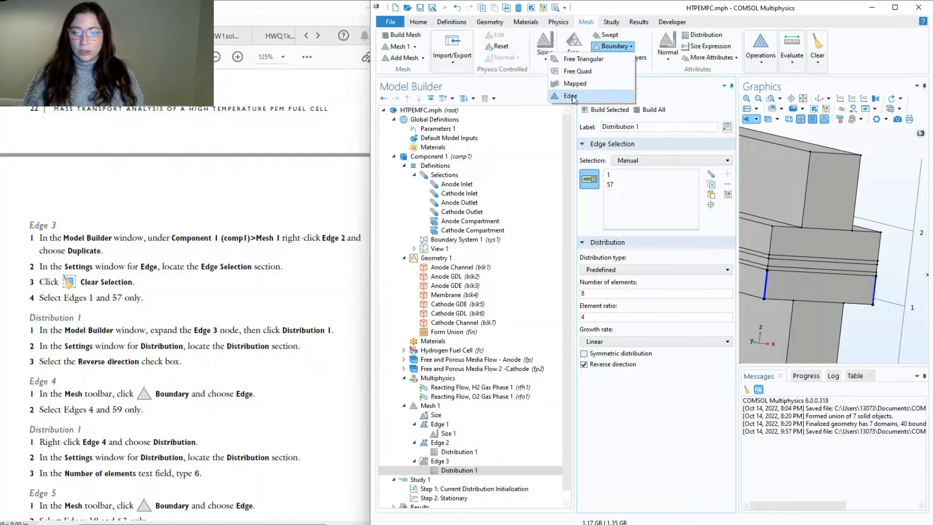
{"action": "left_click", "coordinate": [570, 96]}
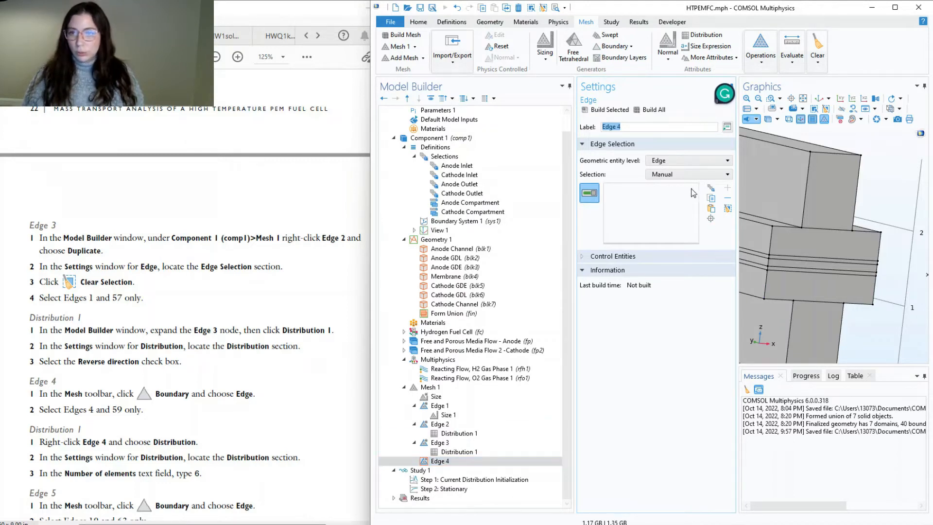
{"action": "left_click", "coordinate": [711, 209]}
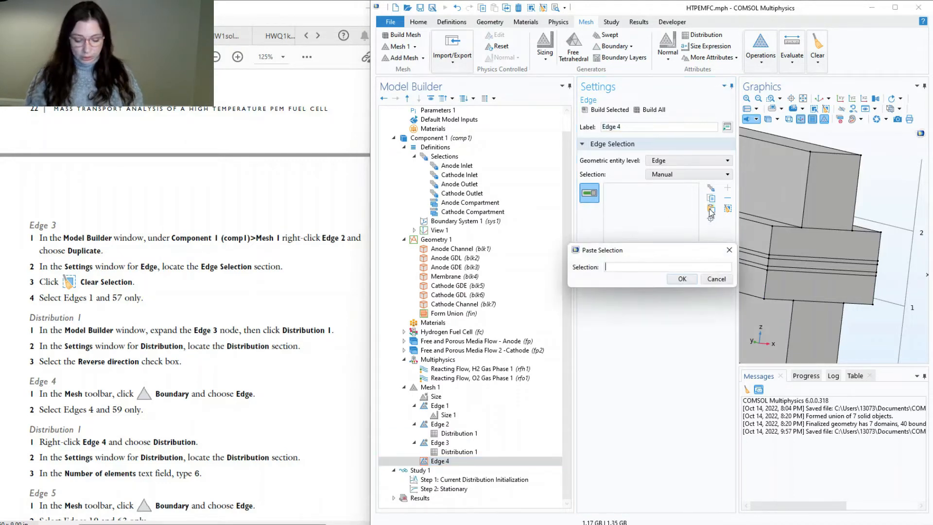
{"action": "type", "text": "4,59"}
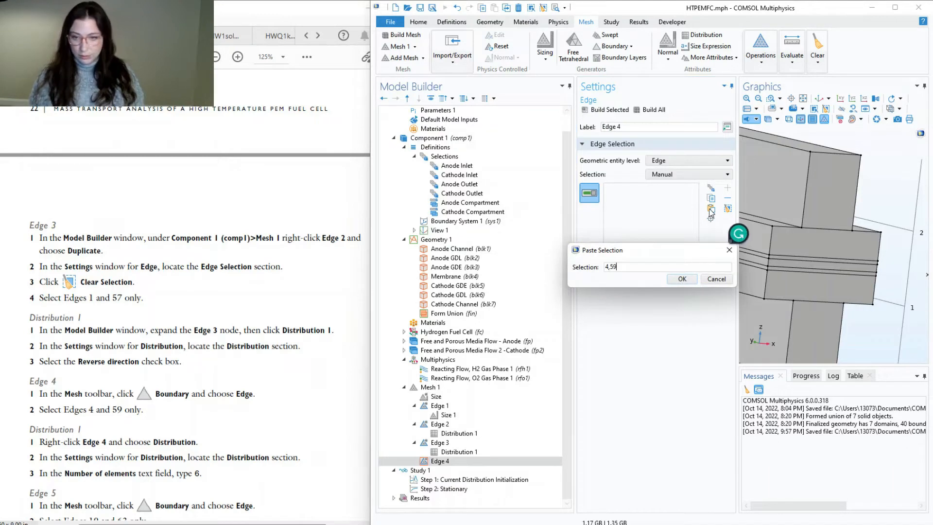
{"action": "key", "text": "Return"}
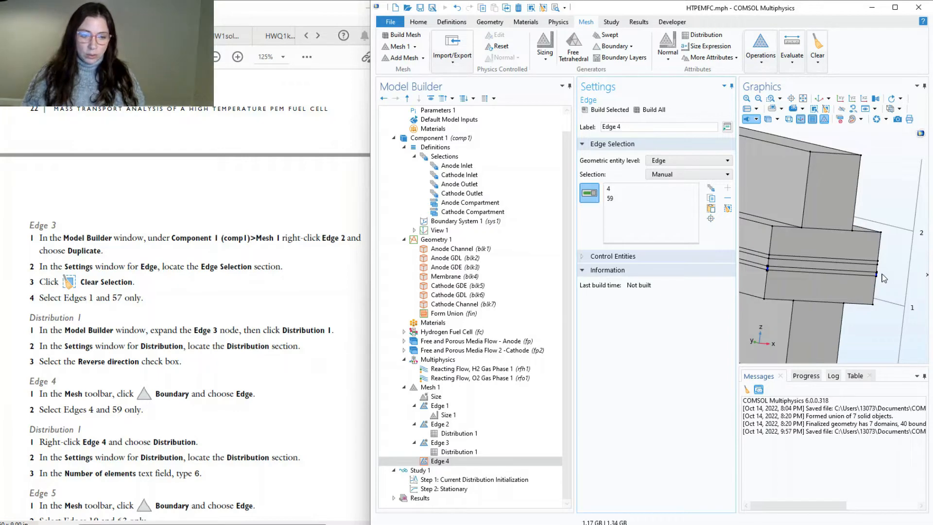
- Add a Distribution to Edge 4 and set its number of elements to 6
{"action": "scroll", "coordinate": [194, 341], "scroll_direction": "down", "scroll_amount": 2}
{"action": "left_click", "coordinate": [439, 461]}
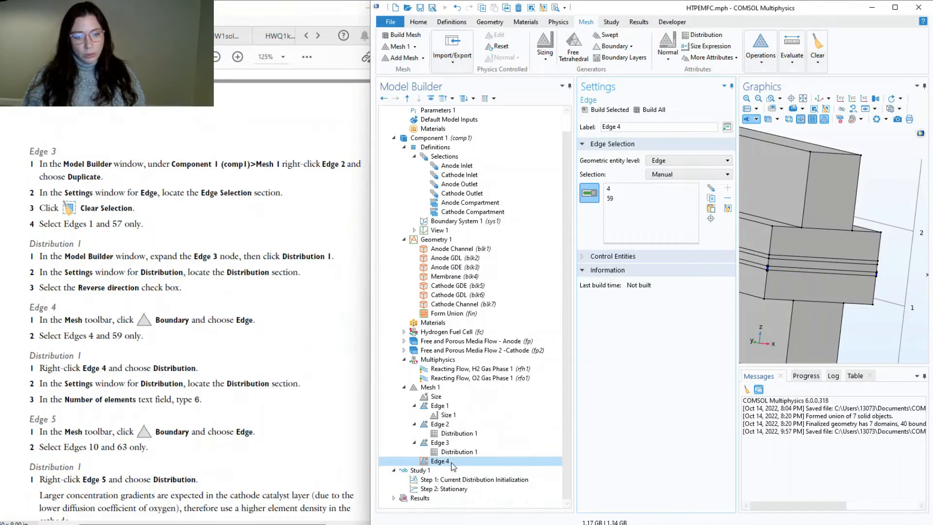
{"action": "right_click", "coordinate": [452, 462]}
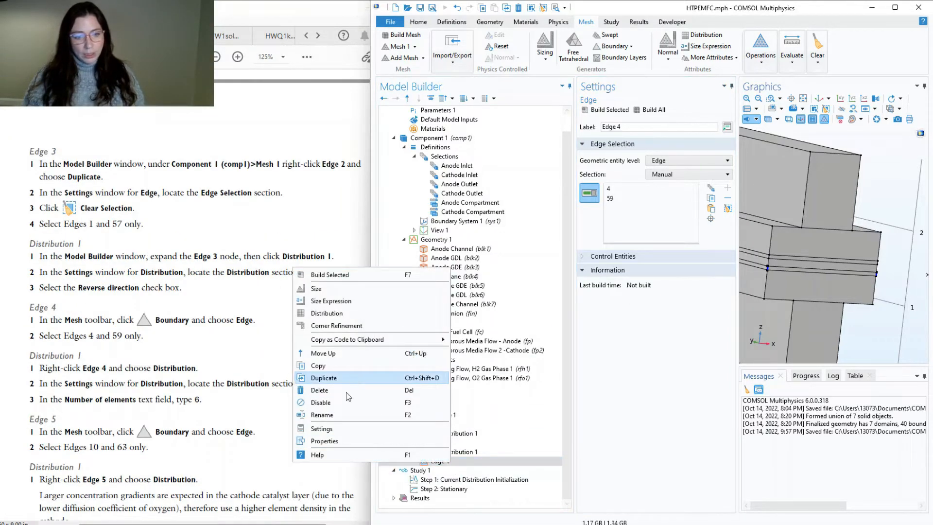
{"action": "left_click", "coordinate": [349, 314]}
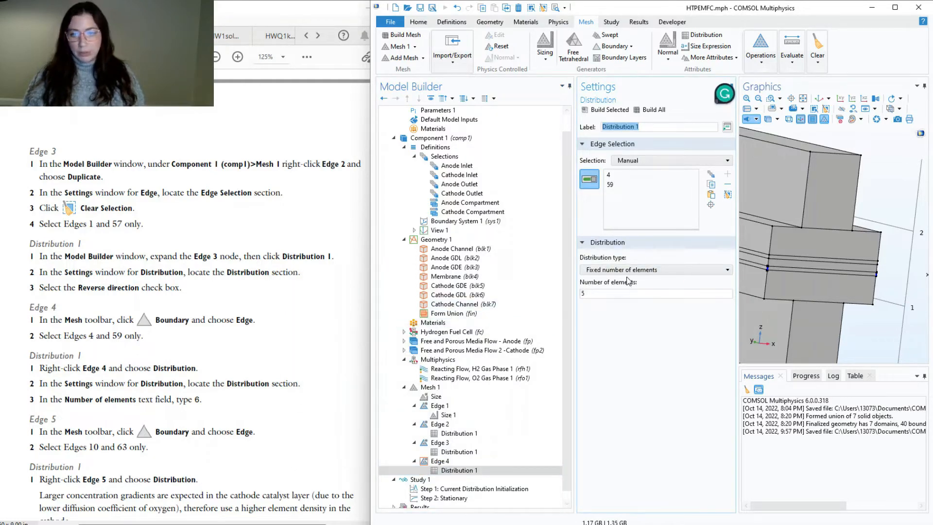
{"action": "double_click", "coordinate": [602, 294]}
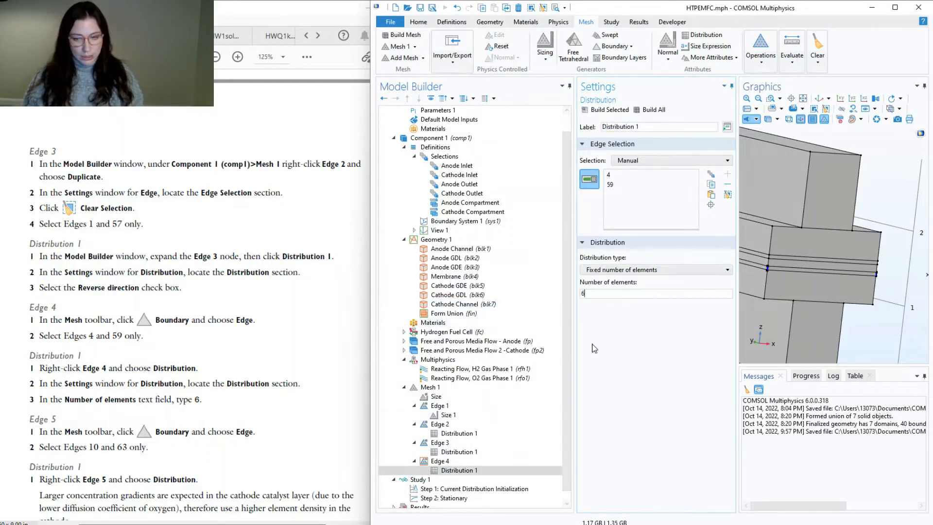
- Add a fifth Edge mesh operation and assign edges 10 and 63 to it
{"action": "left_click", "coordinate": [613, 46]}
{"action": "left_click", "coordinate": [580, 95]}
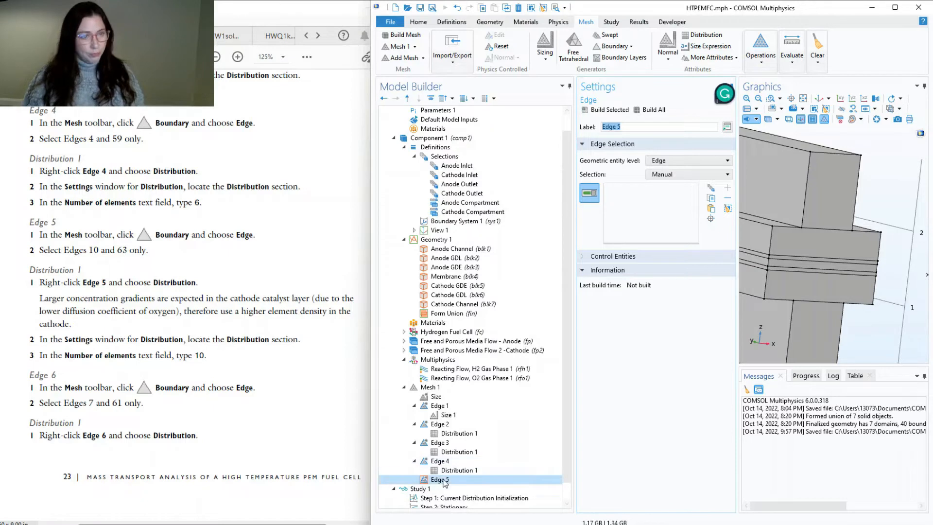
{"action": "left_click", "coordinate": [712, 210]}
{"action": "type", "text": "10"}
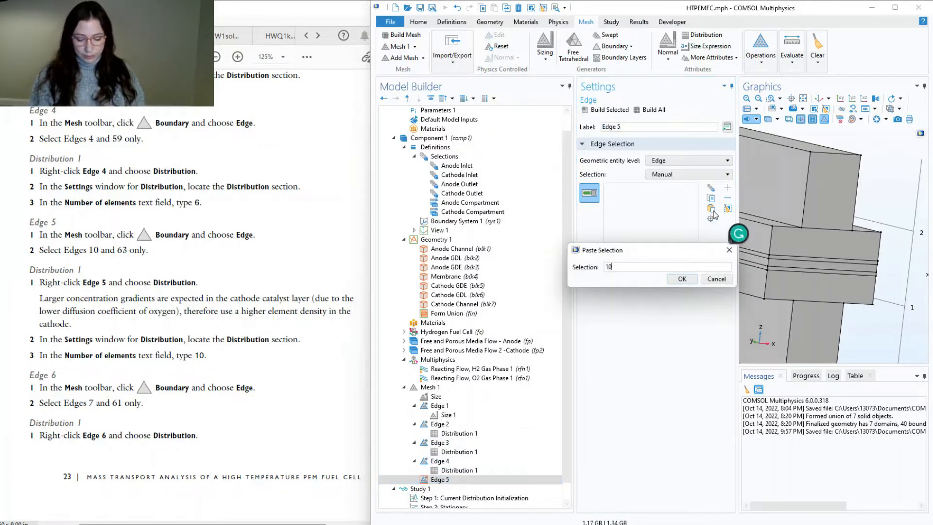
{"action": "type", "text": ",63"}
{"action": "key", "text": "Return"}
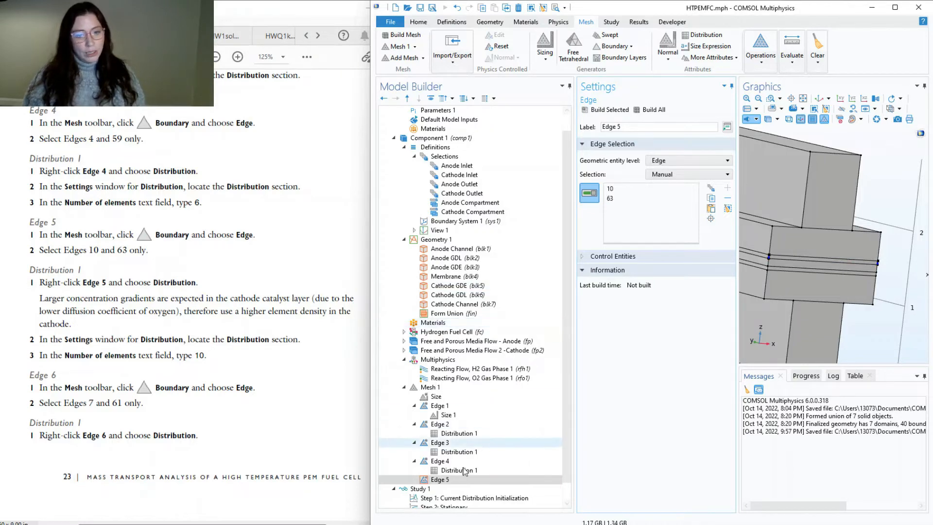
- Add a Distribution to Edge 5 and set its number of elements to 10
{"action": "right_click", "coordinate": [442, 478]}
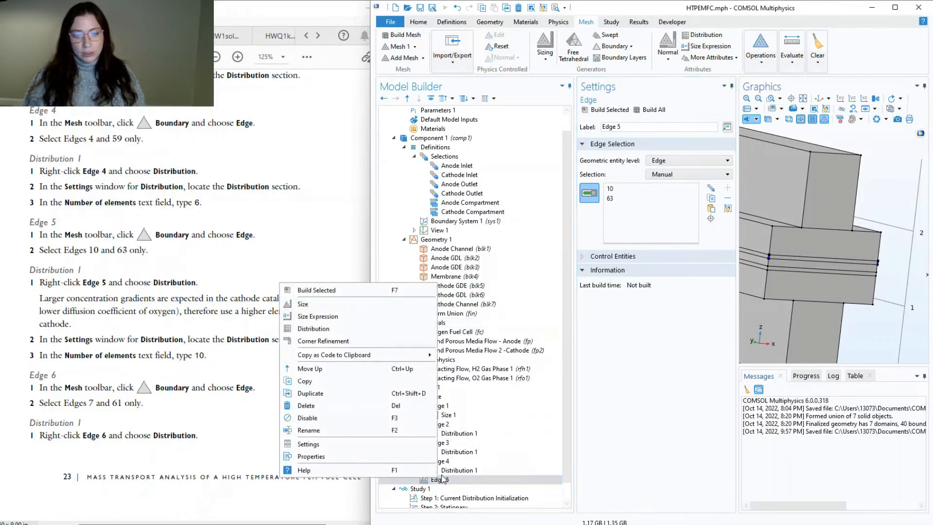
{"action": "left_click", "coordinate": [313, 329]}
{"action": "double_click", "coordinate": [583, 293]}
{"action": "type", "text": "10"}
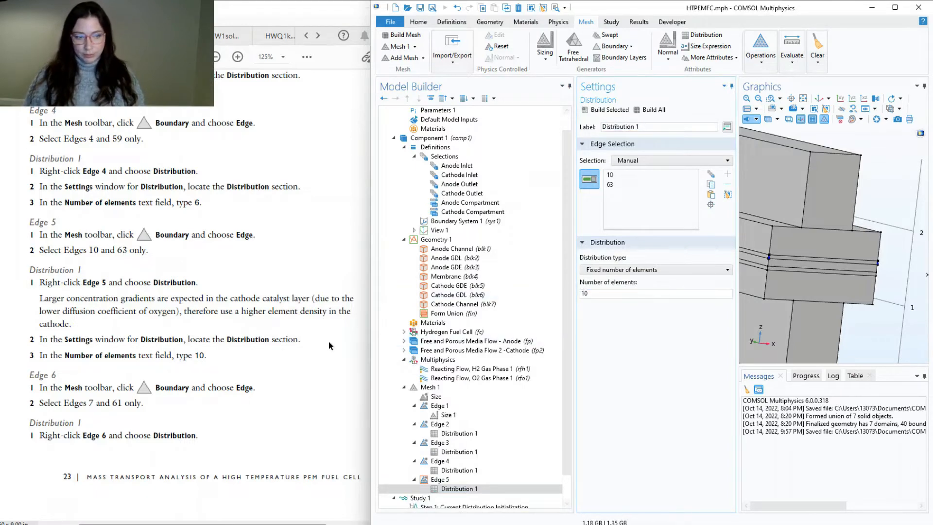
- Add a sixth Edge mesh operation and assign edges 7 and 61 to it
{"action": "scroll", "coordinate": [329, 341], "scroll_direction": "down", "scroll_amount": 2}
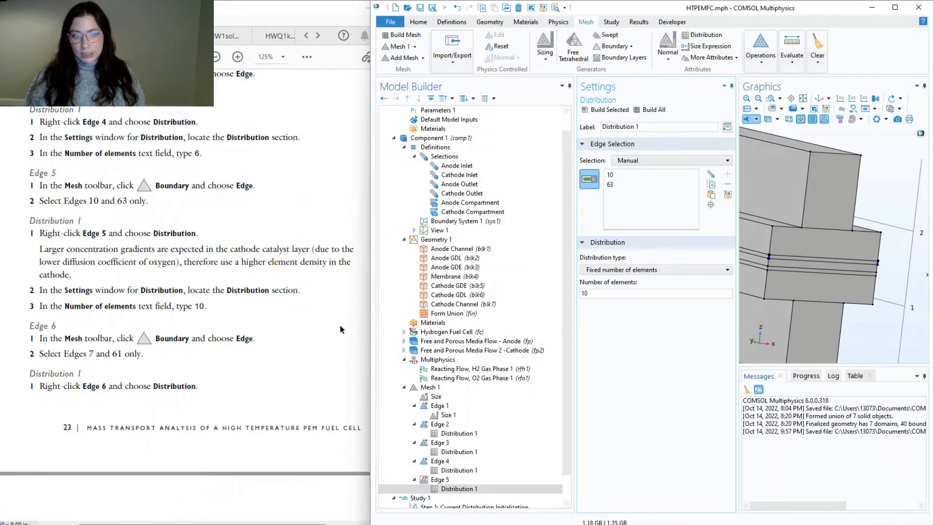
{"action": "left_click", "coordinate": [613, 46]}
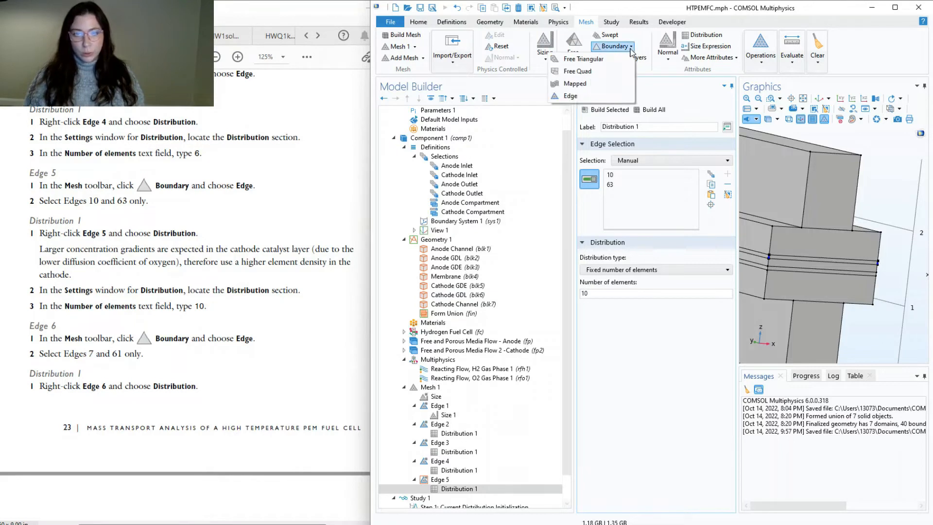
{"action": "left_click", "coordinate": [570, 96]}
{"action": "left_click", "coordinate": [710, 218]}
{"action": "type", "text": "7,5"}
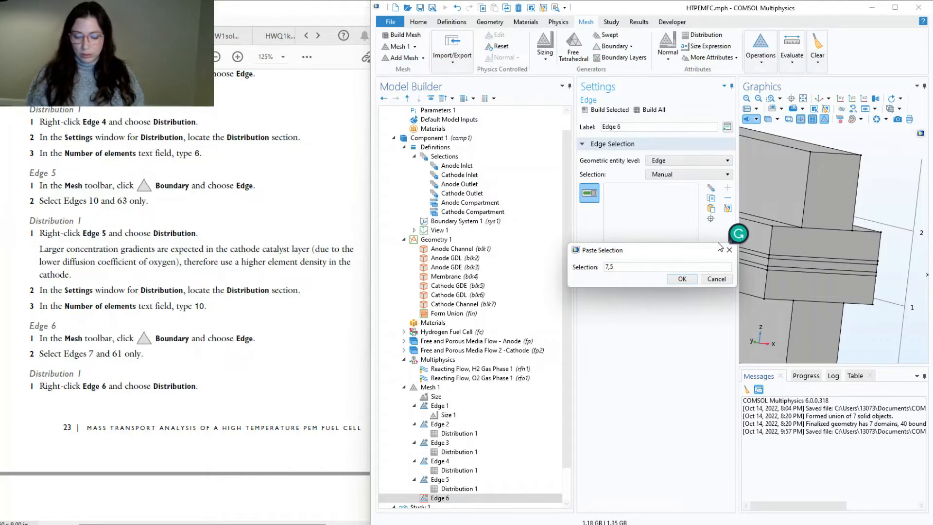
{"action": "type", "text": "61"}
{"action": "key", "text": "Return"}
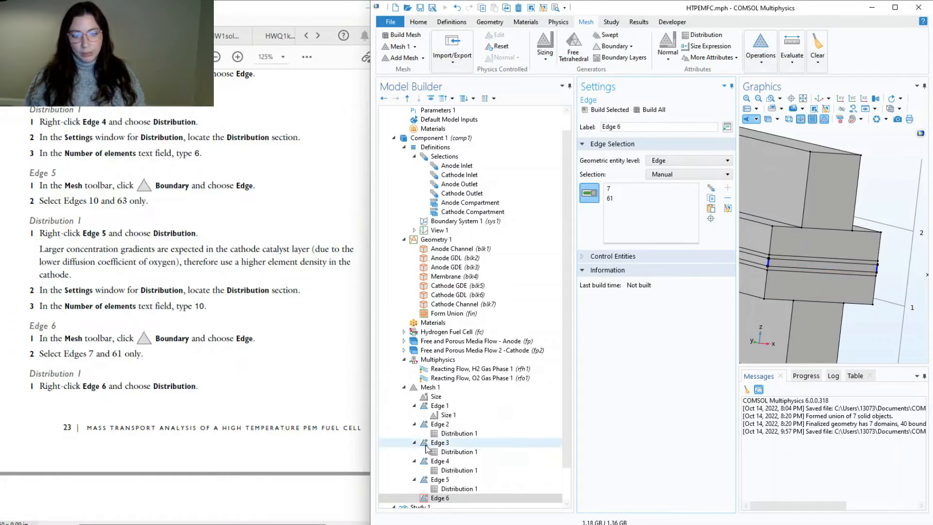
- Add a Distribution to Edge 6 and set its number of elements to 3
{"action": "right_click", "coordinate": [448, 500]}
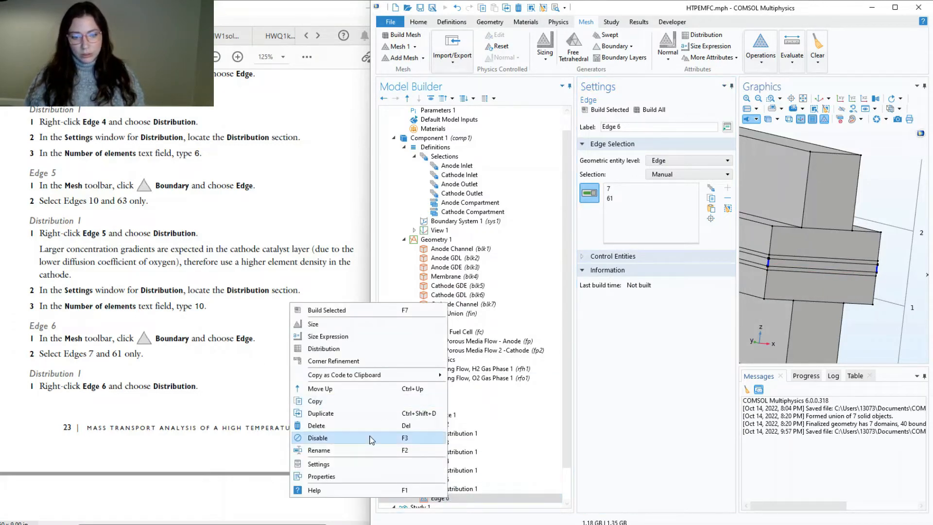
{"action": "left_click", "coordinate": [323, 348]}
{"action": "scroll", "coordinate": [172, 306], "scroll_direction": "down", "scroll_amount": 6}
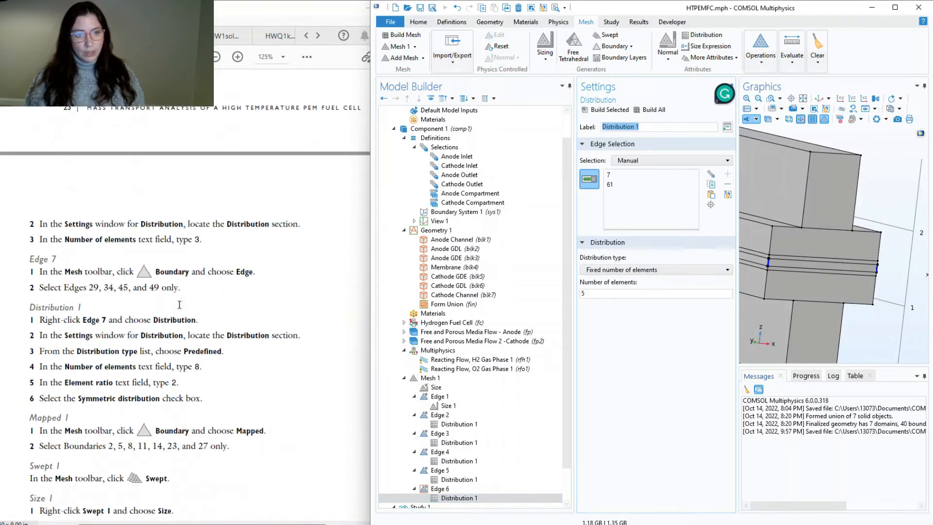
{"action": "scroll", "coordinate": [182, 285], "scroll_direction": "down", "scroll_amount": 2}
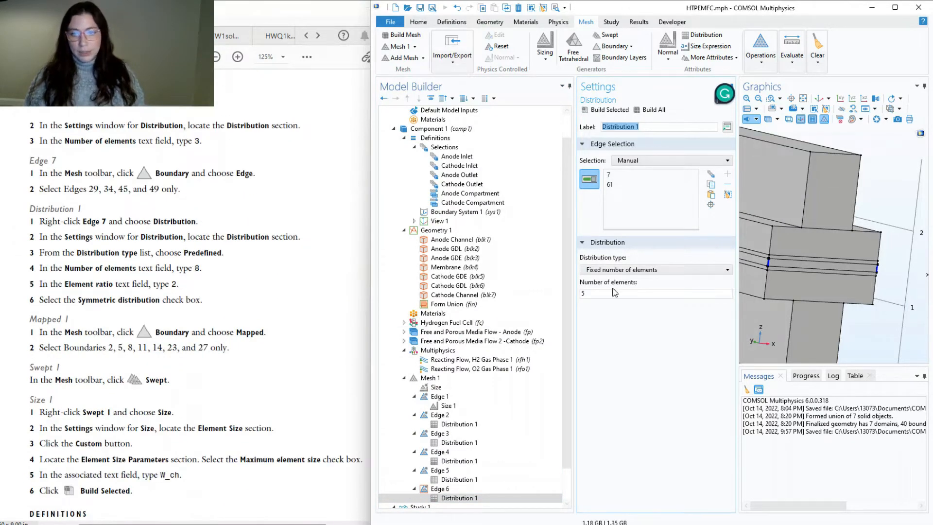
{"action": "double_click", "coordinate": [583, 293]}
{"action": "type", "text": "3"}
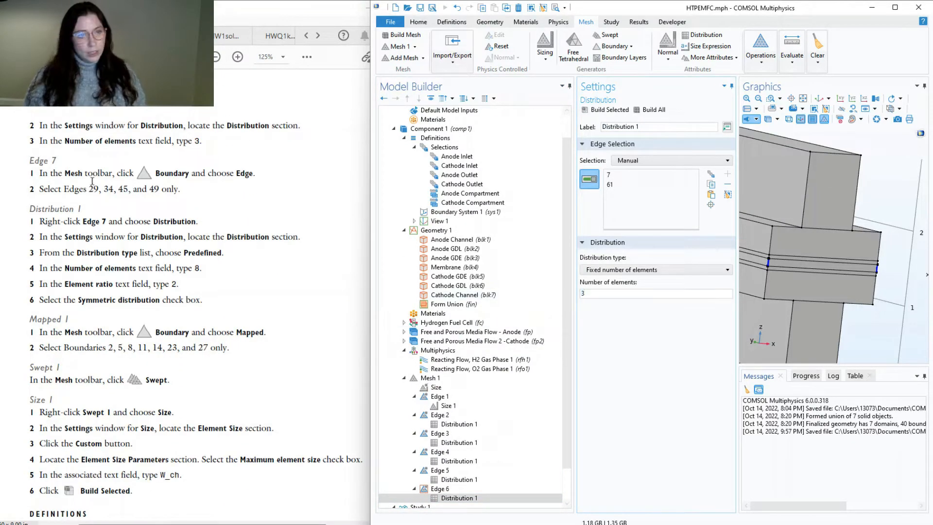
- Add a seventh Edge mesh operation and assign edges 29, 34, 45 and 49 to it
{"action": "left_click", "coordinate": [614, 46]}
{"action": "left_click", "coordinate": [570, 97]}
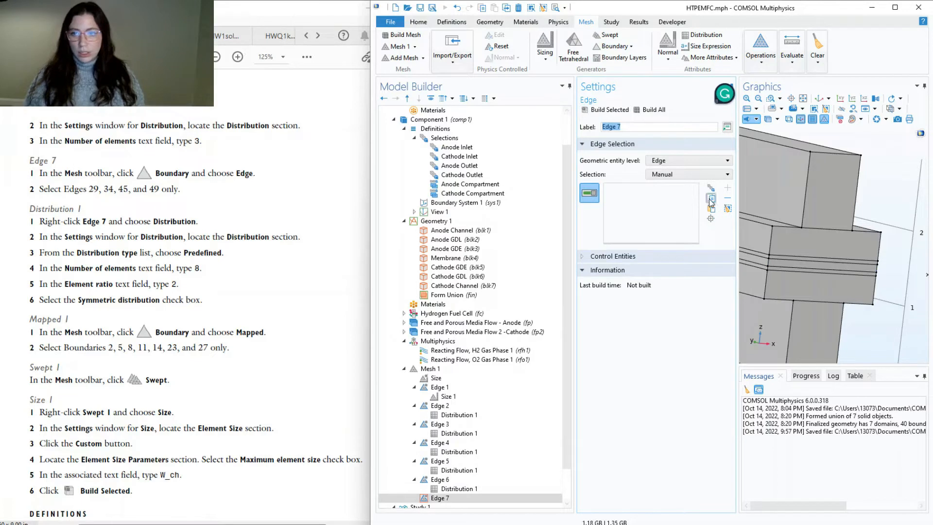
{"action": "left_click", "coordinate": [710, 209]}
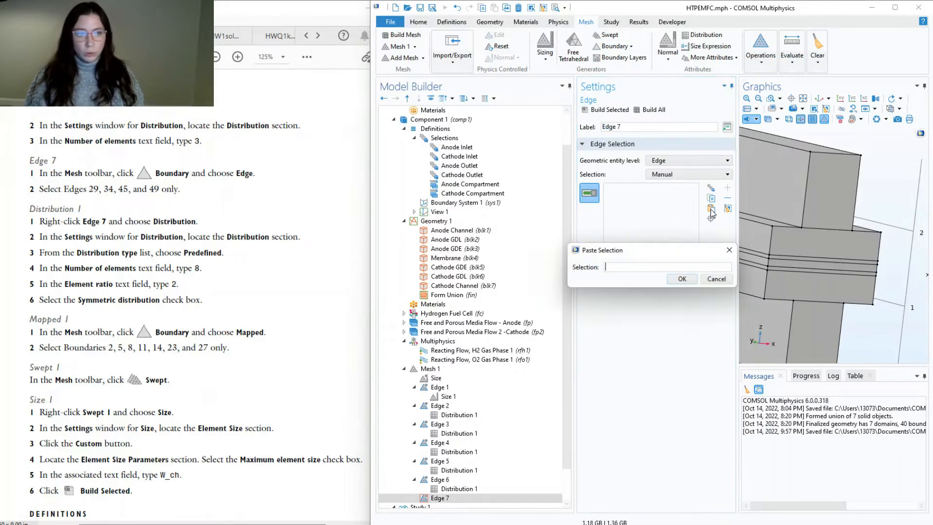
{"action": "type", "text": "29"}
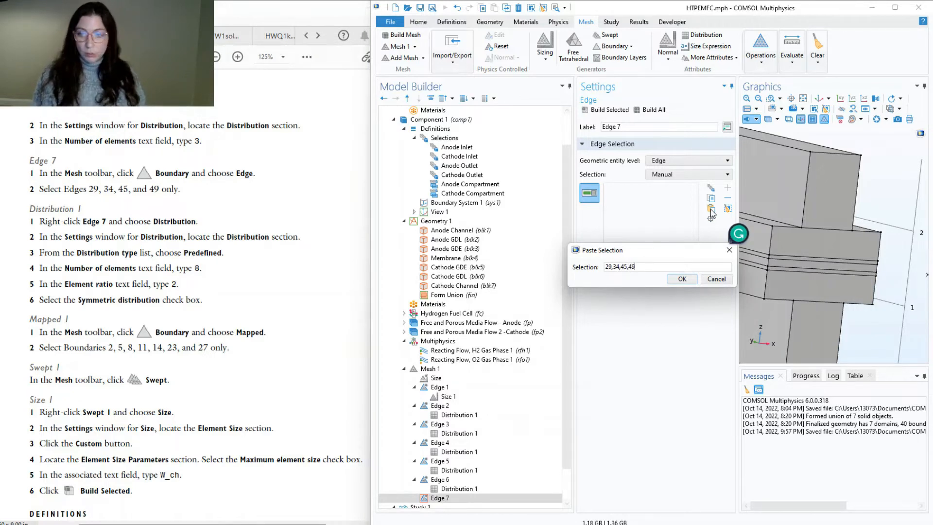
{"action": "type", "text": ",34,45,49"}
{"action": "key", "text": "Return"}
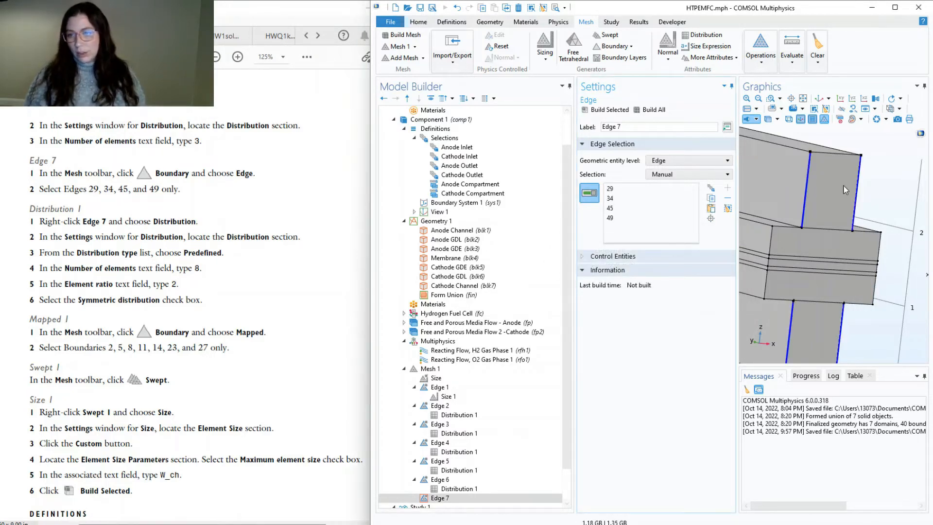
{"action": "scroll", "coordinate": [855, 291], "scroll_direction": "down", "scroll_amount": 2}
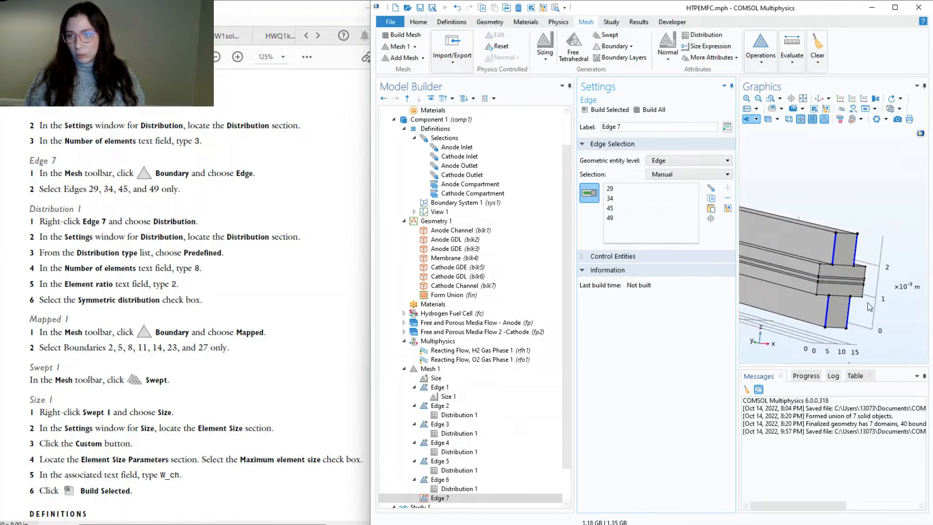
{"action": "scroll", "coordinate": [882, 312], "scroll_direction": "up", "scroll_amount": 2}
{"action": "scroll", "coordinate": [834, 307], "scroll_direction": "down", "scroll_amount": 2}
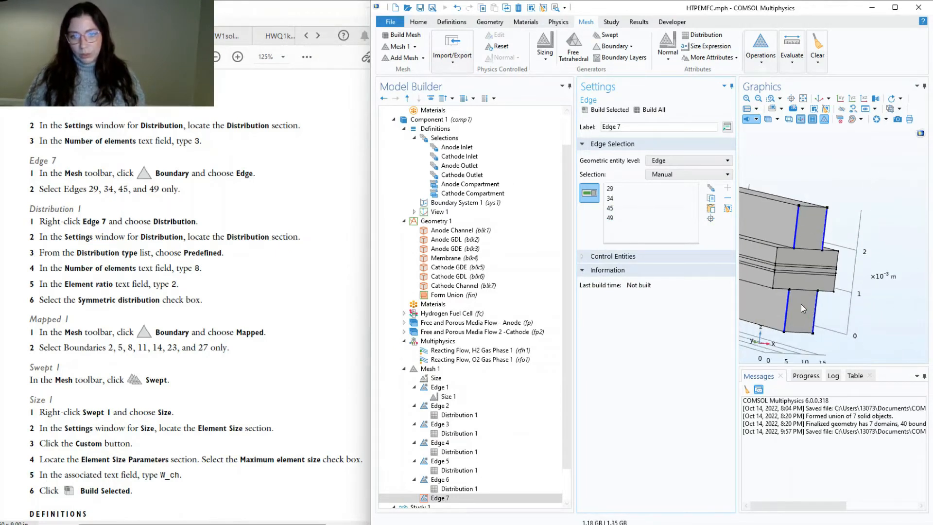
{"action": "scroll", "coordinate": [802, 301], "scroll_direction": "up", "scroll_amount": 3}
{"action": "scroll", "coordinate": [809, 295], "scroll_direction": "down", "scroll_amount": 2}
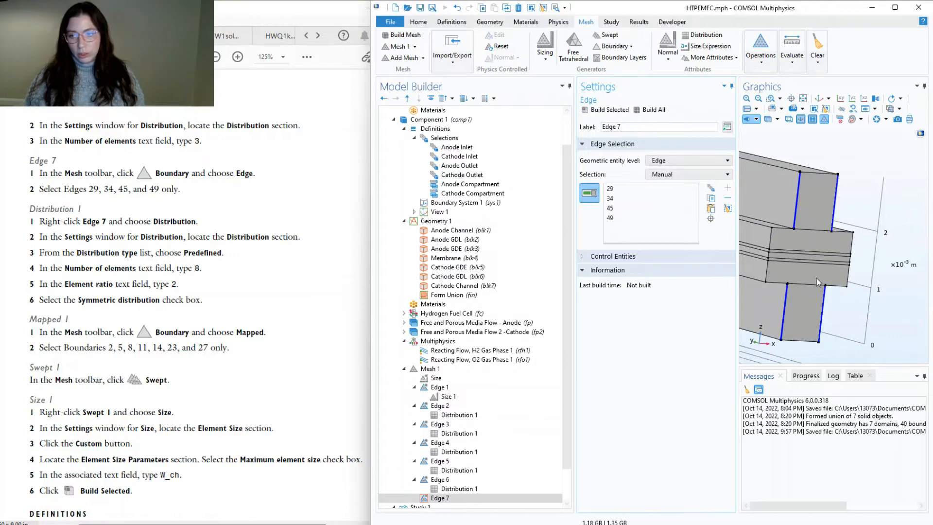
- Add a Distribution to Edge 7 and change its distribution type to Predefined
{"action": "scroll", "coordinate": [54, 428], "scroll_direction": "down", "scroll_amount": 3}
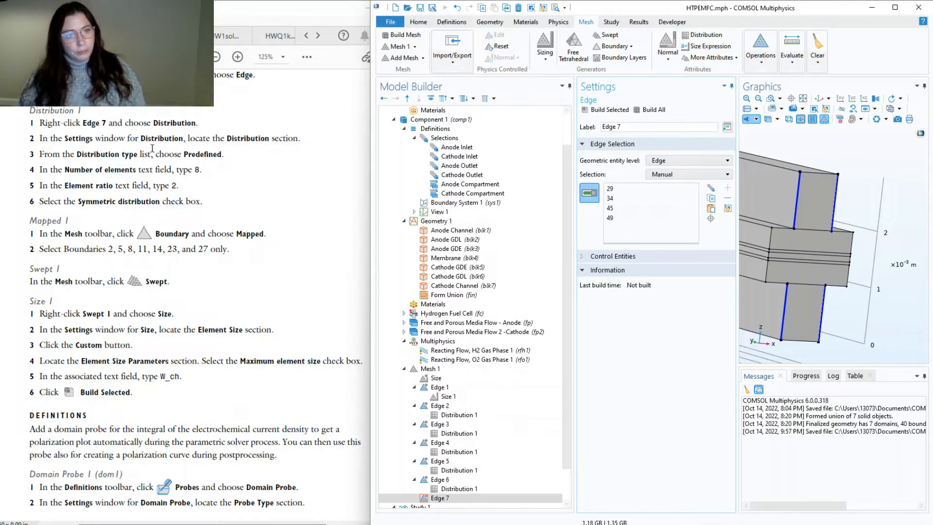
{"action": "right_click", "coordinate": [457, 501]}
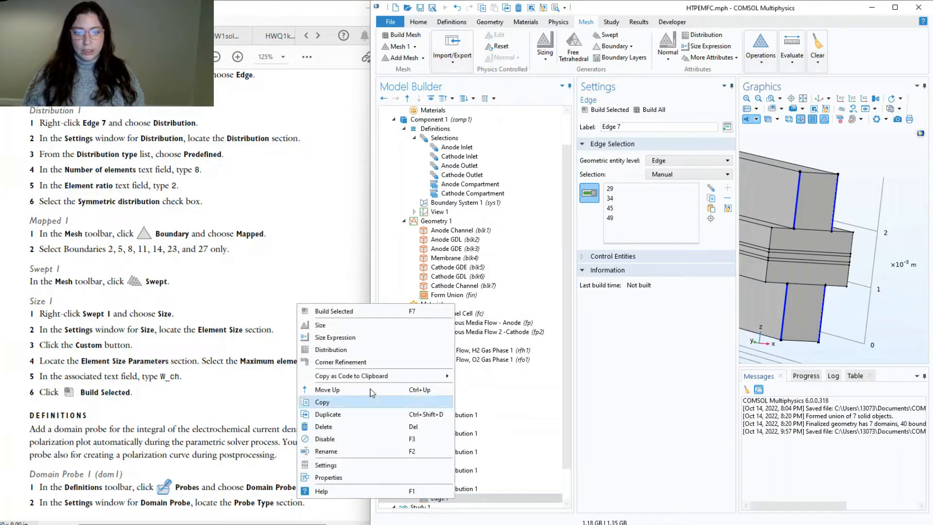
{"action": "left_click", "coordinate": [383, 354]}
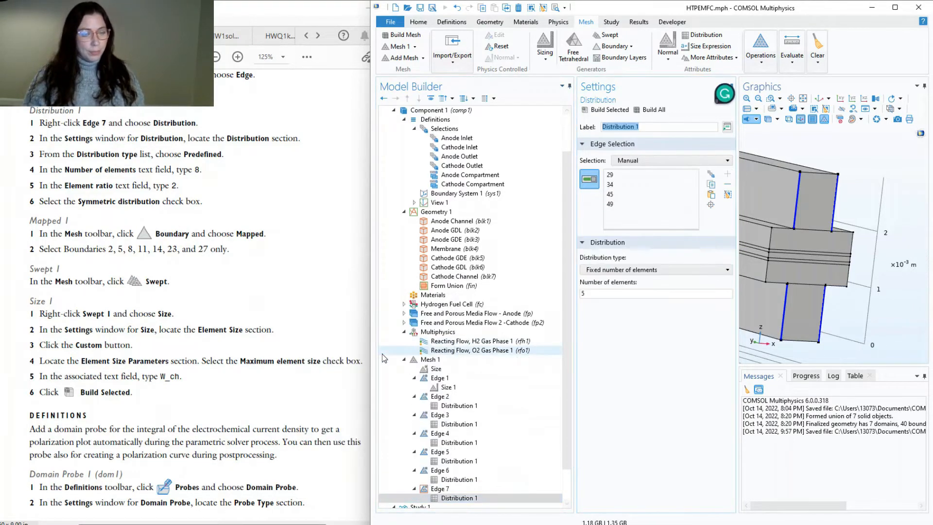
{"action": "left_click", "coordinate": [632, 270]}
{"action": "left_click", "coordinate": [603, 281]}
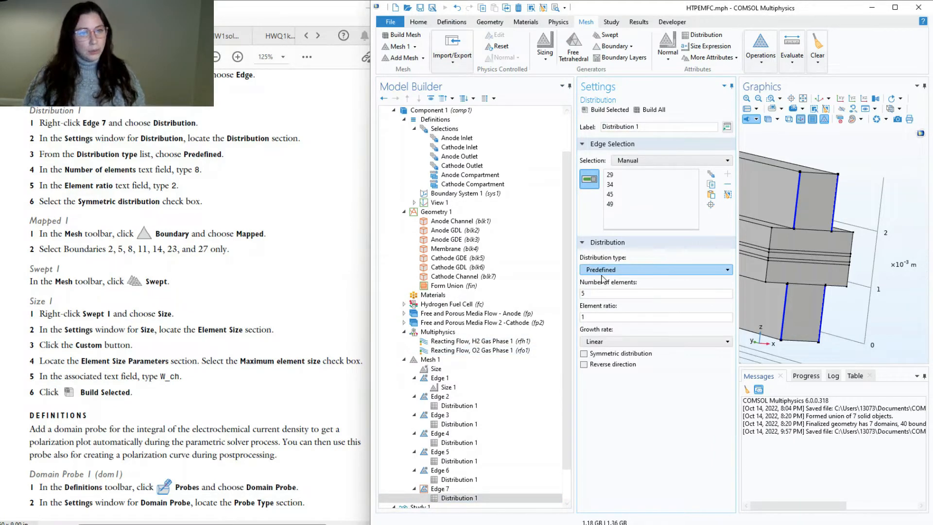
- Set Edge 7's distribution to 8 elements with an element ratio of 2 and enable symmetric distribution
{"action": "left_click_drag", "start_coordinate": [610, 295], "coordinate": [574, 302]}
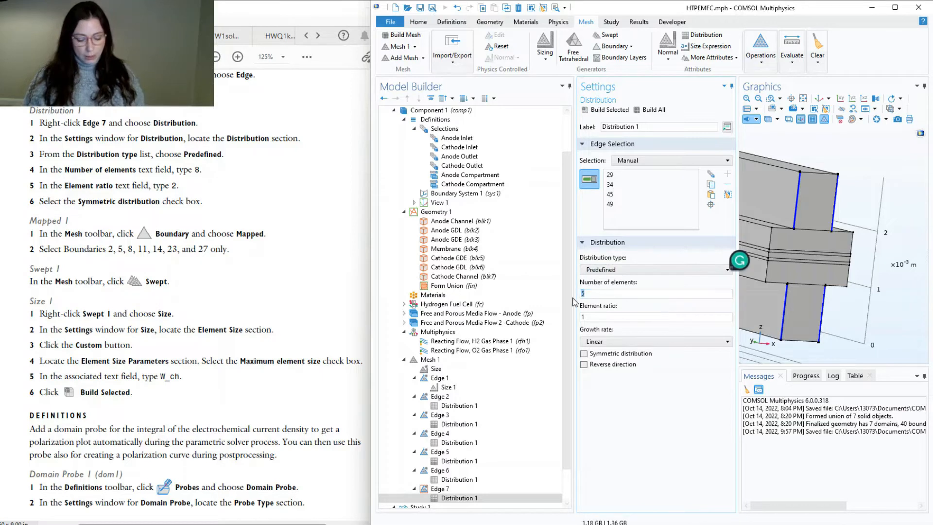
{"action": "type", "text": "8"}
{"action": "left_click", "coordinate": [610, 318]}
{"action": "left_click_drag", "start_coordinate": [610, 317], "coordinate": [571, 321]}
{"action": "type", "text": "2"}
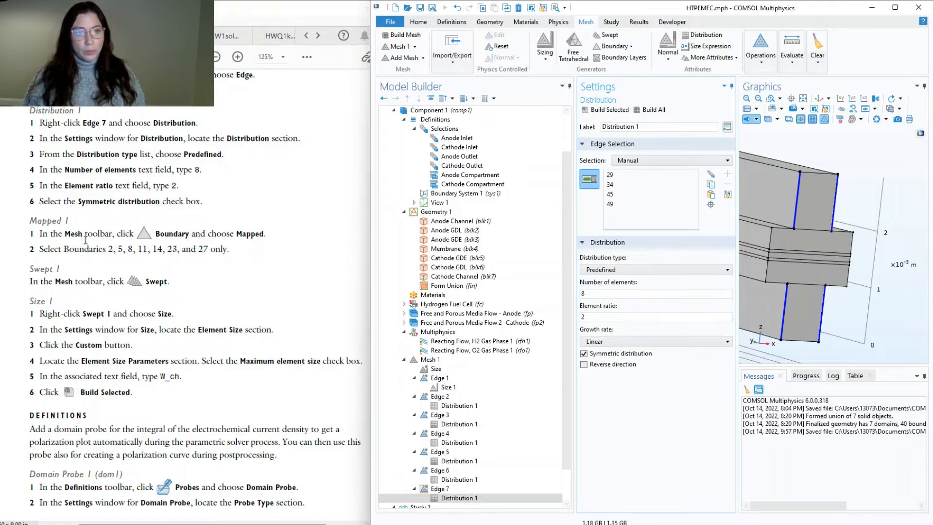
- Add a Mapped mesh operation and assign boundaries 2, 5, 8, 11, 14, 23 and 27 to it
{"action": "left_click", "coordinate": [613, 46]}
{"action": "left_click", "coordinate": [594, 89]}
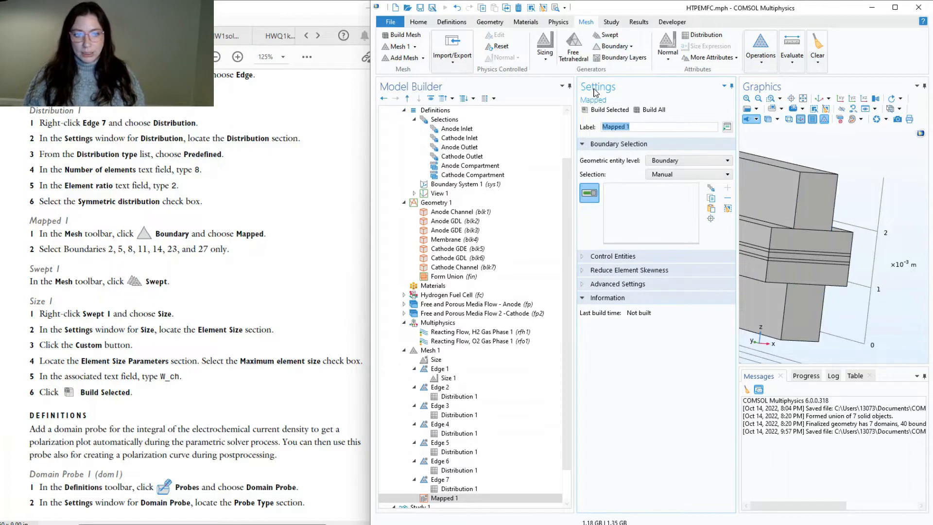
{"action": "left_click", "coordinate": [710, 207]}
{"action": "type", "text": "2,5,8,11,14,23,27"}
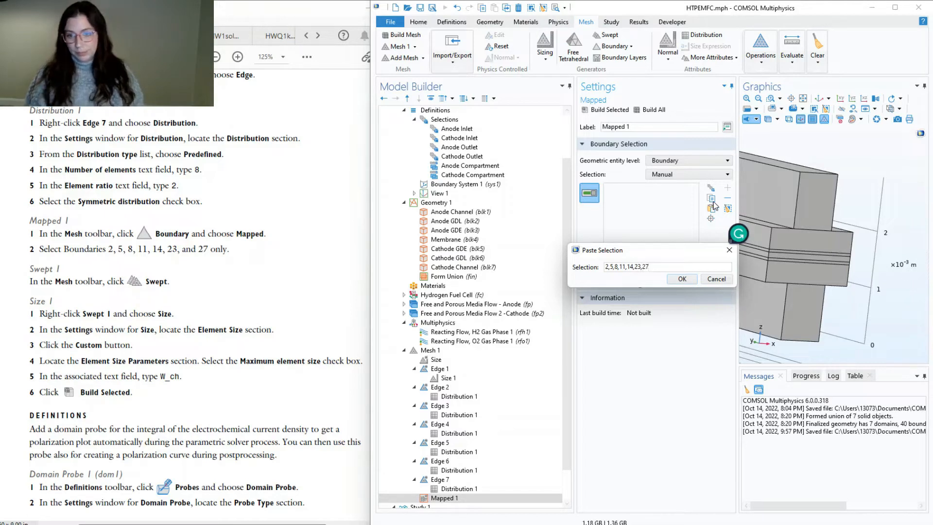
{"action": "key", "text": "Return"}
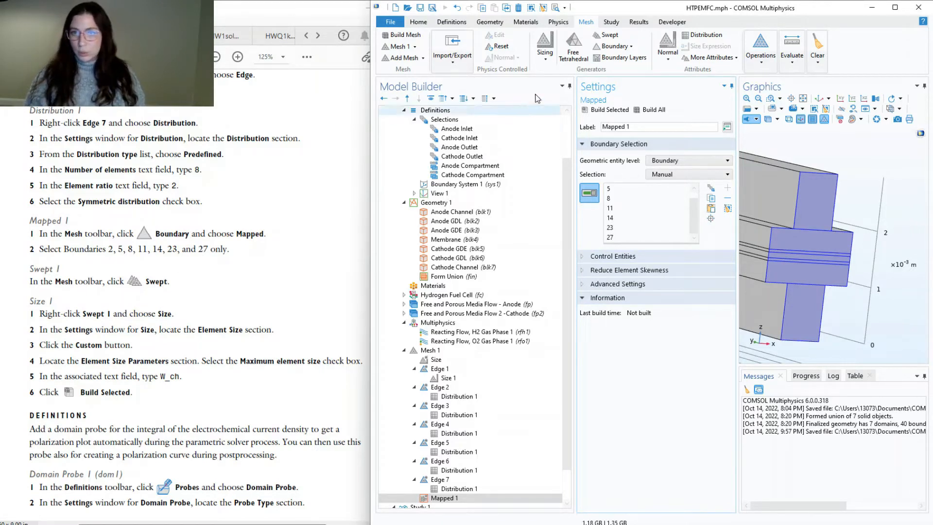
- Add a Swept mesh operation and collapse the Edge 1 to Edge 7 nodes in the model tree
{"action": "left_click", "coordinate": [613, 37]}
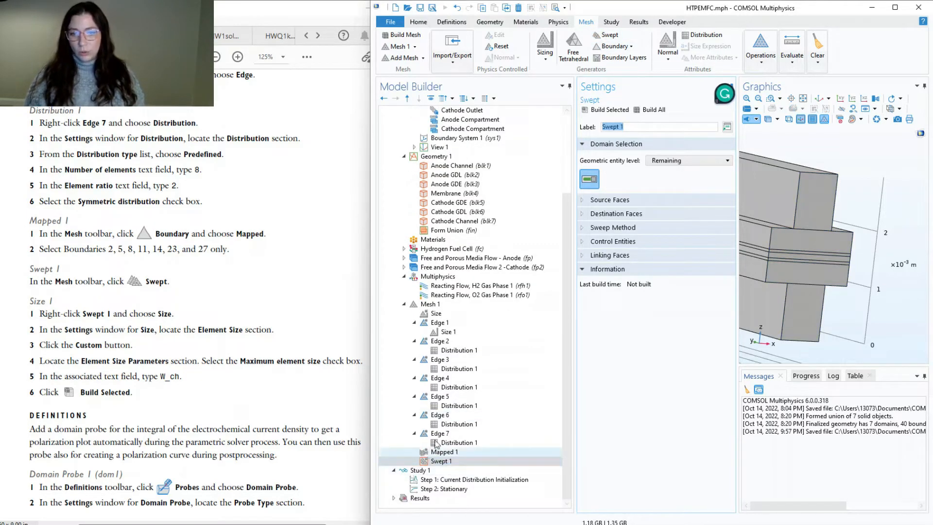
{"action": "left_click", "coordinate": [415, 322]}
{"action": "left_click", "coordinate": [414, 341]}
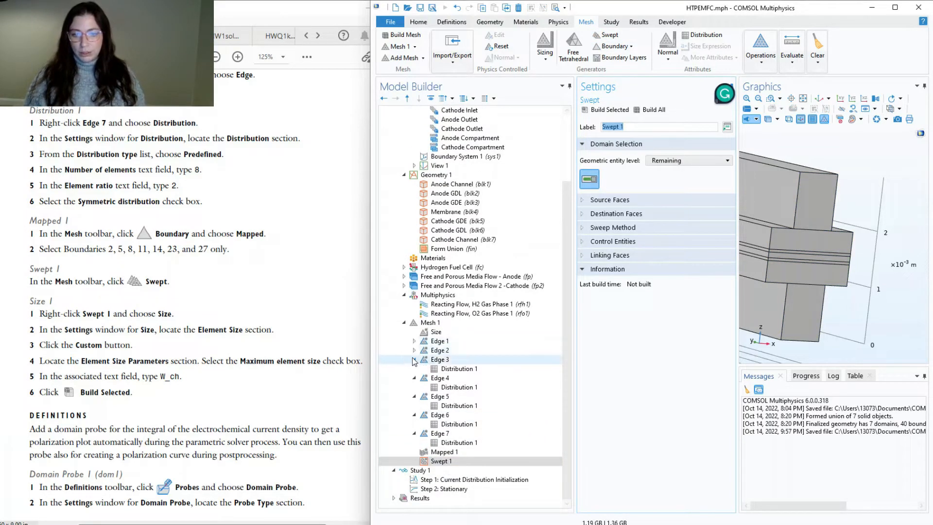
{"action": "left_click", "coordinate": [414, 360]}
{"action": "left_click", "coordinate": [413, 372]}
{"action": "left_click", "coordinate": [414, 369]}
{"action": "left_click", "coordinate": [416, 380]}
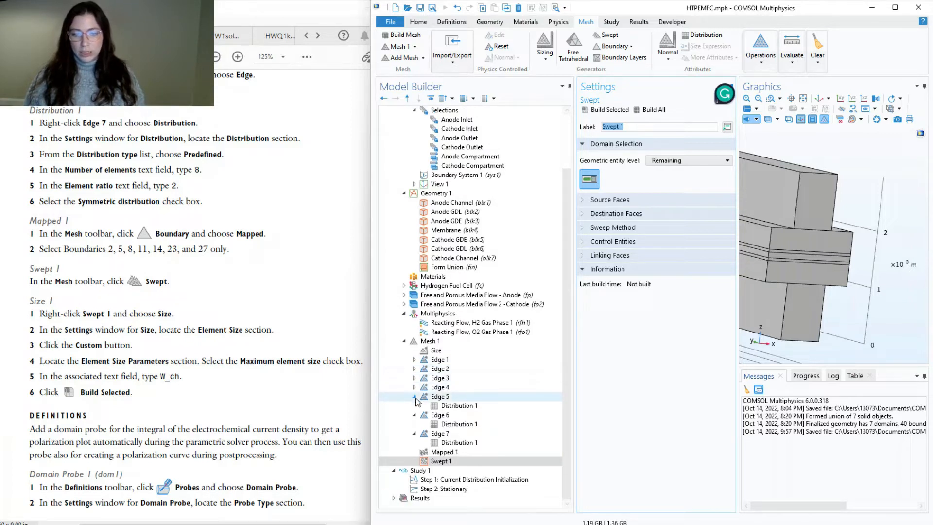
{"action": "left_click", "coordinate": [415, 396]}
{"action": "left_click", "coordinate": [414, 433]}
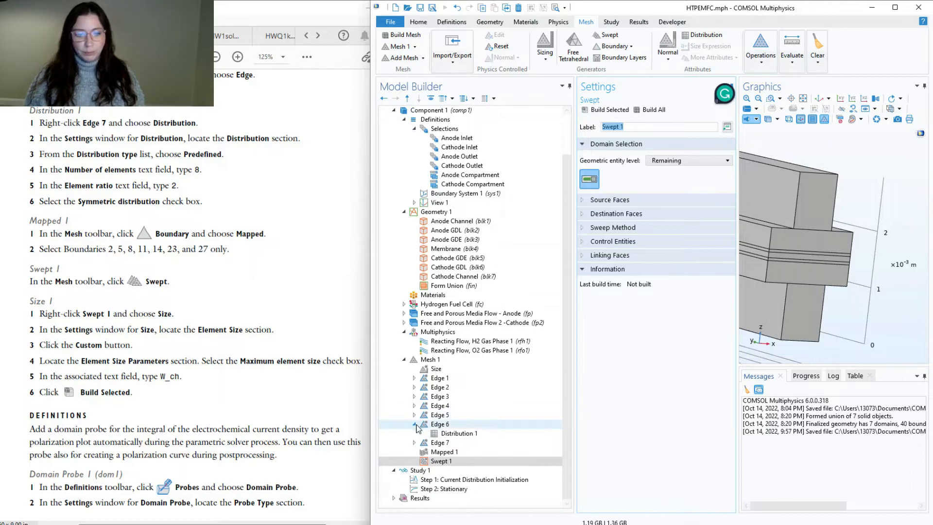
{"action": "left_click", "coordinate": [414, 424]}
- Add a Size attribute to Swept 1, make it custom and enable its maximum element size
{"action": "scroll", "coordinate": [265, 419], "scroll_direction": "down", "scroll_amount": 1}
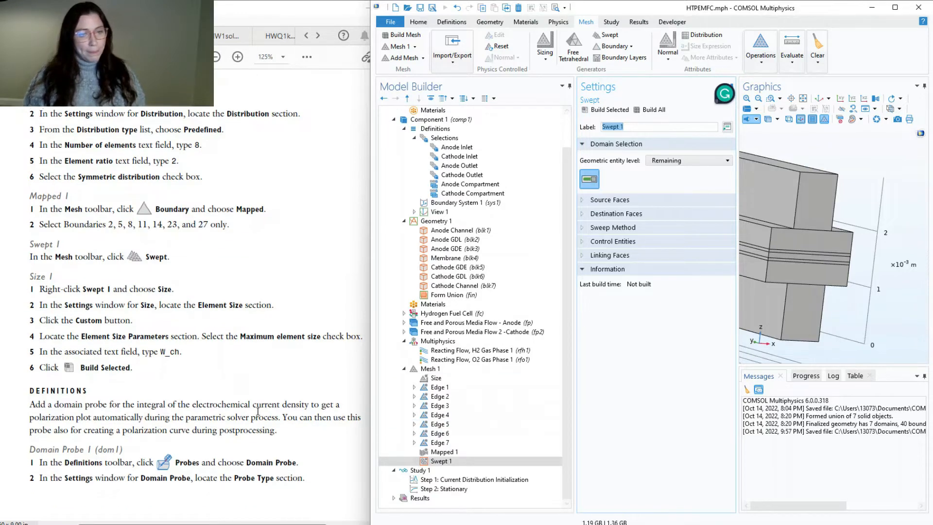
{"action": "right_click", "coordinate": [448, 461]}
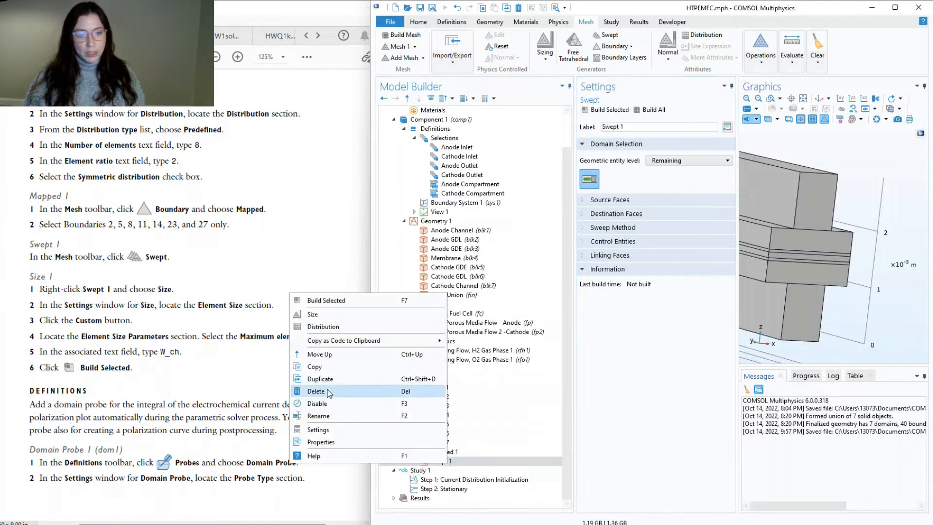
{"action": "left_click", "coordinate": [324, 314]}
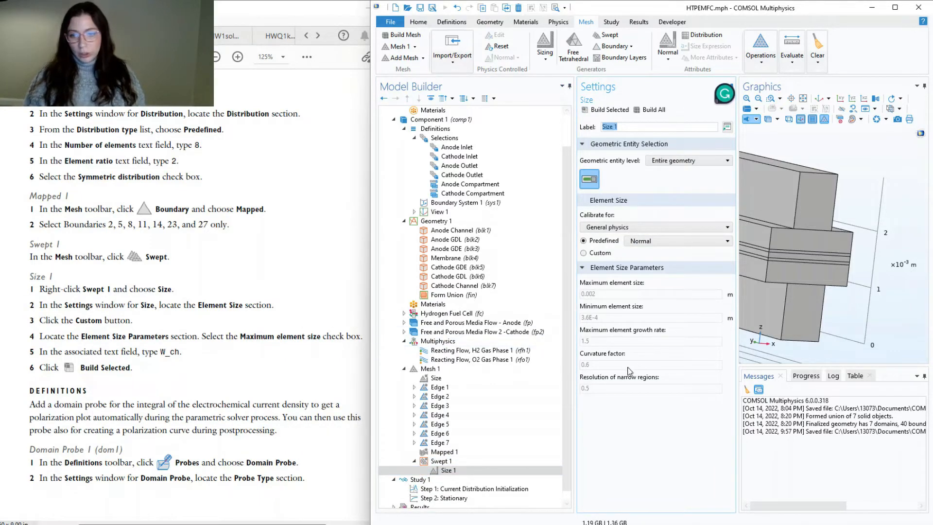
{"action": "left_click", "coordinate": [583, 253]}
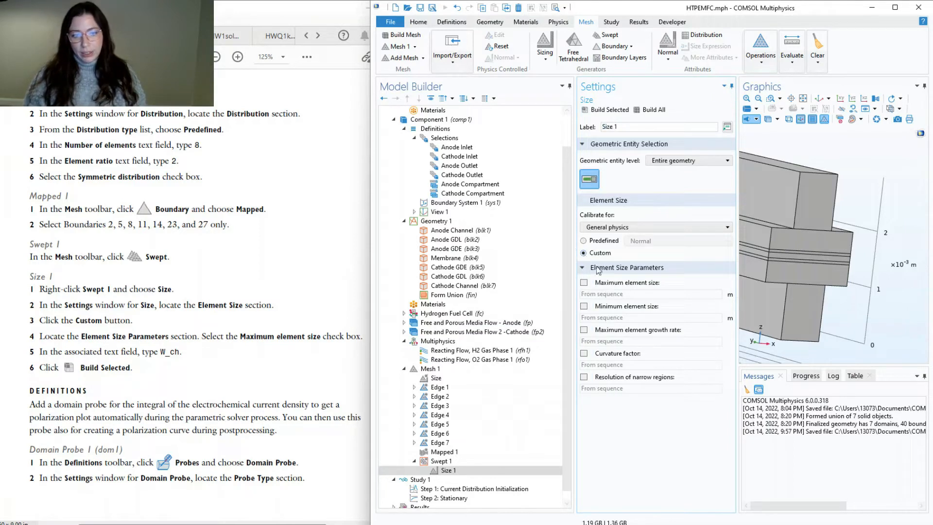
{"action": "left_click", "coordinate": [584, 282]}
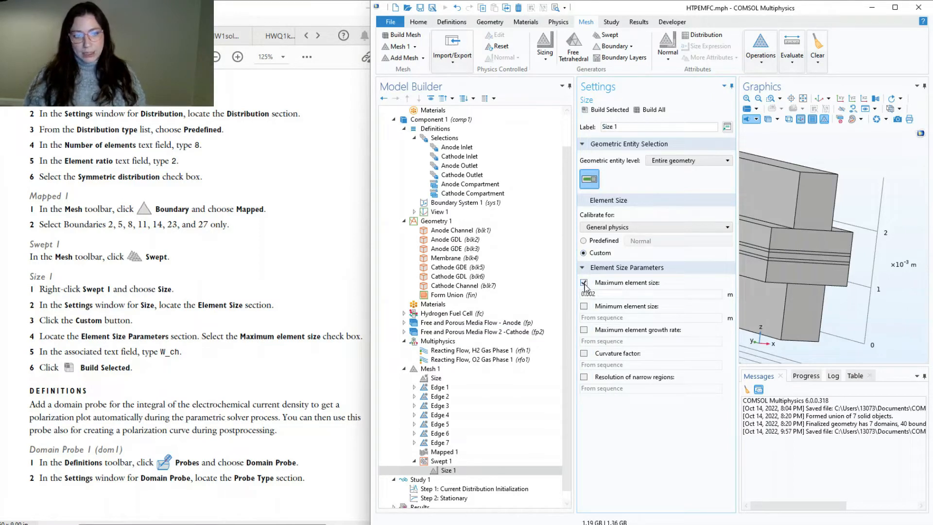
- Set the maximum element size of the swept mesh to W_ch and build the mesh
{"action": "left_click_drag", "start_coordinate": [627, 293], "coordinate": [554, 293]}
{"action": "type", "text": "W"}
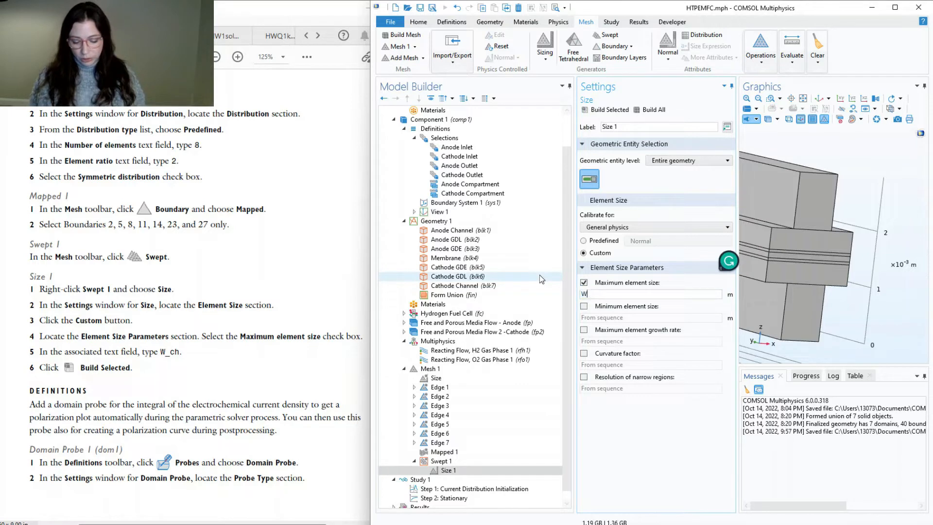
{"action": "type", "text": "-ch"}
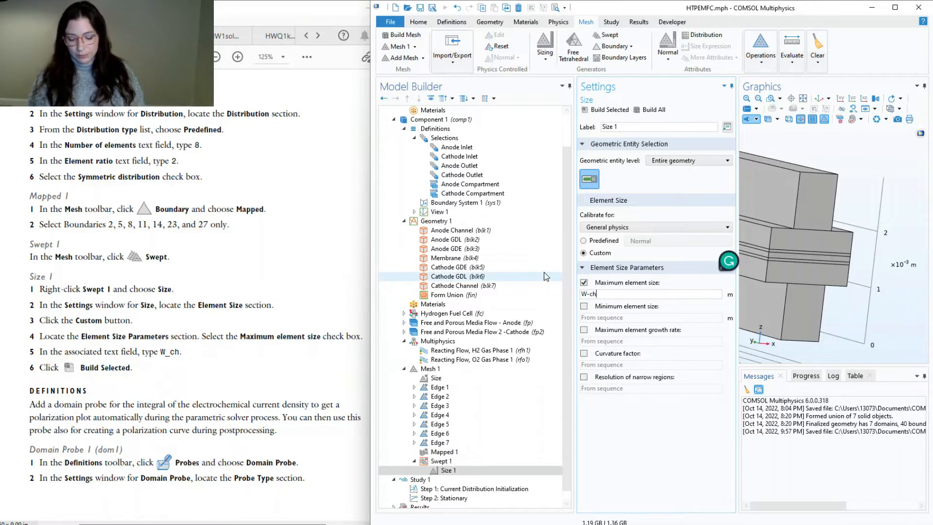
{"action": "key", "text": "BackSpace"}
{"action": "key", "text": "BackSpace"}
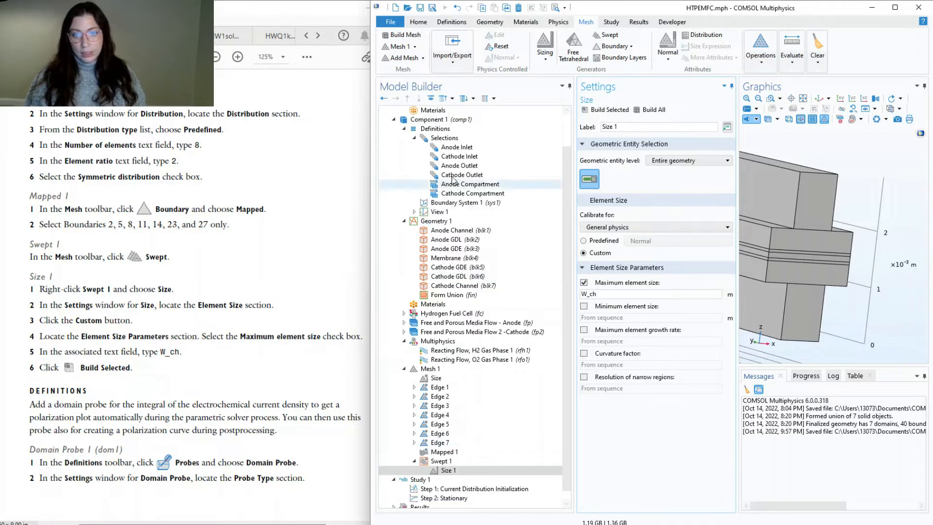
{"action": "left_click", "coordinate": [610, 109]}
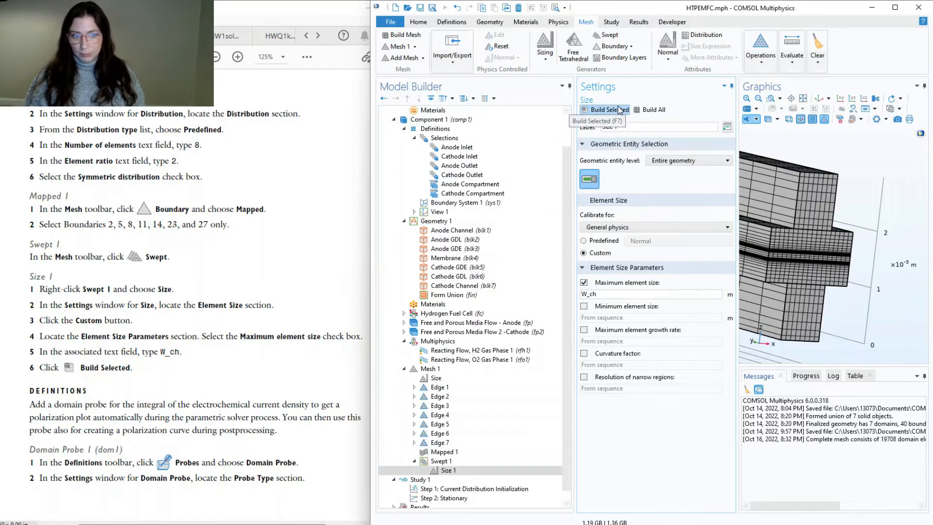
- Enlarge the graphics area and examine the built mesh along the channels and across the thin layers at the cell's end face
{"action": "left_click", "coordinate": [803, 98]}
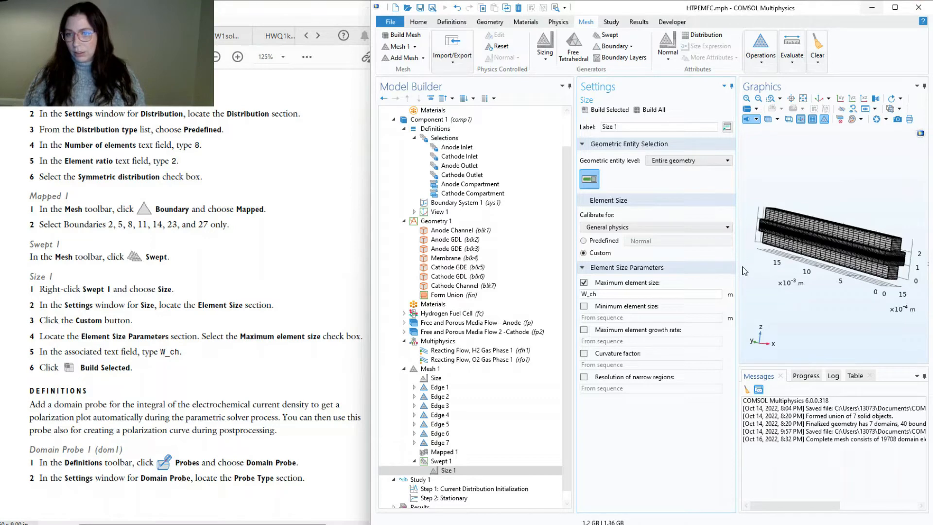
{"action": "left_click_drag", "start_coordinate": [737, 268], "coordinate": [591, 276]}
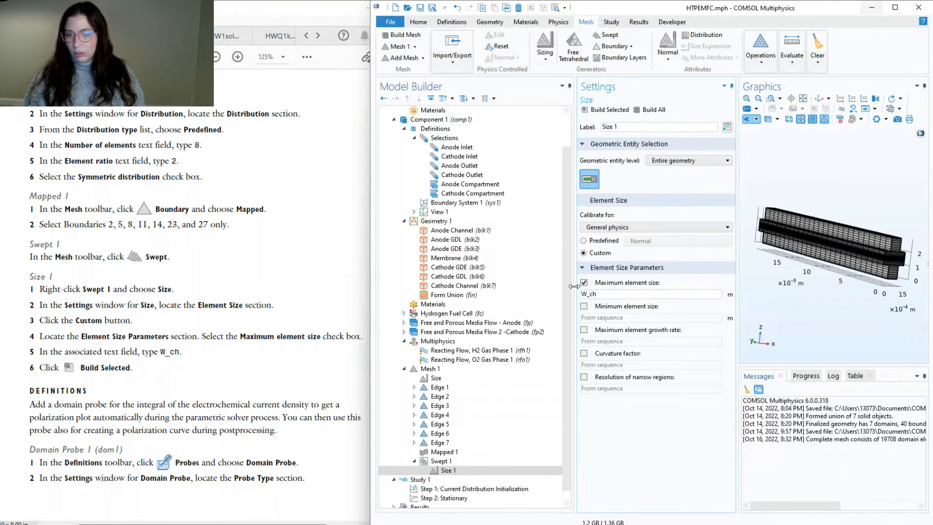
{"action": "scroll", "coordinate": [765, 243], "scroll_direction": "up", "scroll_amount": 5}
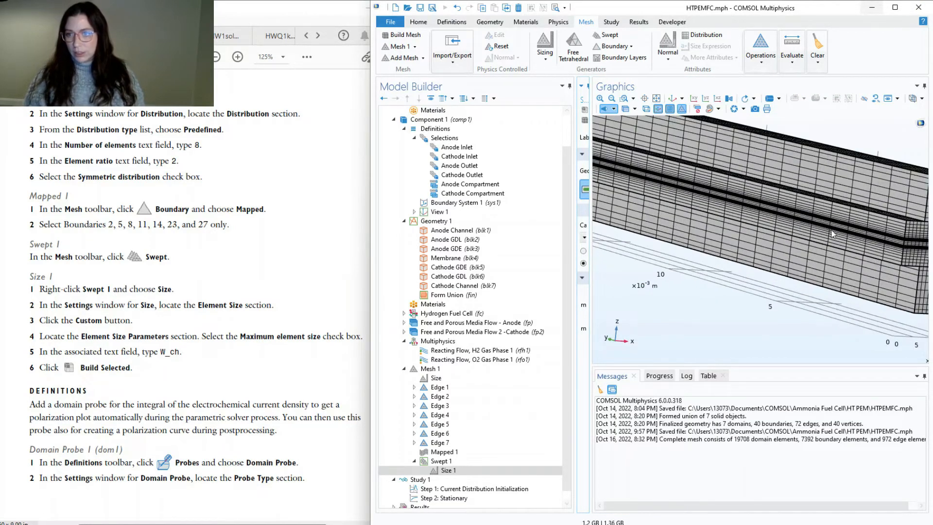
{"action": "scroll", "coordinate": [832, 234], "scroll_direction": "down", "scroll_amount": 5}
{"action": "scroll", "coordinate": [754, 237], "scroll_direction": "up", "scroll_amount": 3}
{"action": "scroll", "coordinate": [755, 237], "scroll_direction": "up", "scroll_amount": 2}
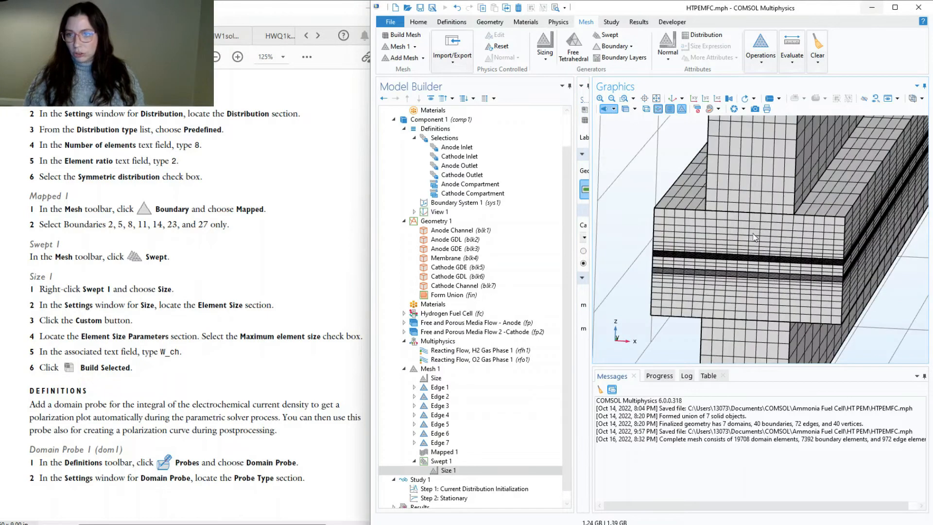
{"action": "scroll", "coordinate": [756, 238], "scroll_direction": "up", "scroll_amount": 3}
{"action": "scroll", "coordinate": [788, 267], "scroll_direction": "down", "scroll_amount": 3}
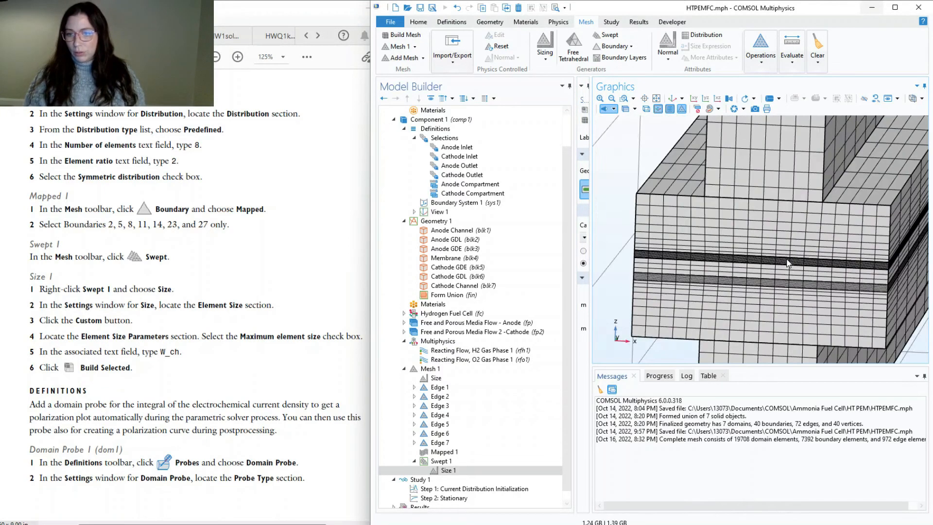
{"action": "scroll", "coordinate": [858, 264], "scroll_direction": "down", "scroll_amount": 2}
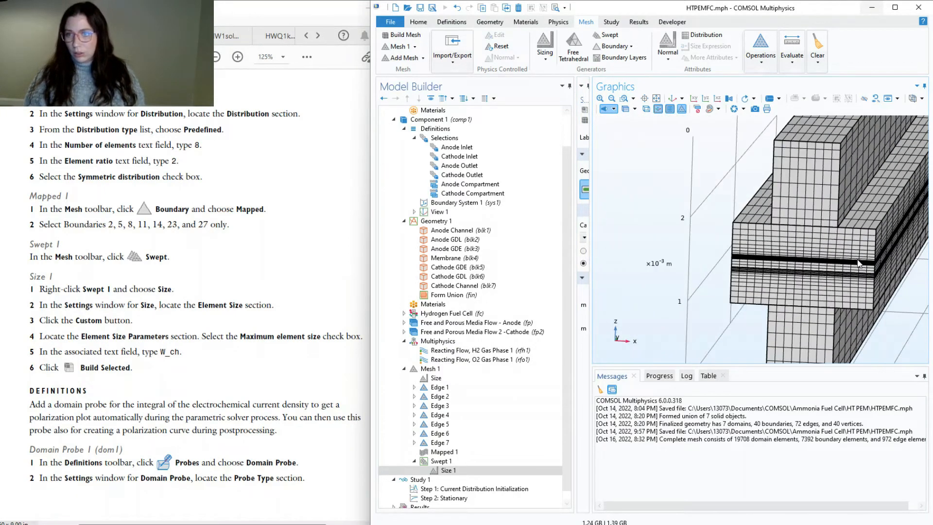
{"action": "left_click_drag", "start_coordinate": [896, 321], "coordinate": [878, 306]}
{"action": "scroll", "coordinate": [866, 322], "scroll_direction": "up", "scroll_amount": 5}
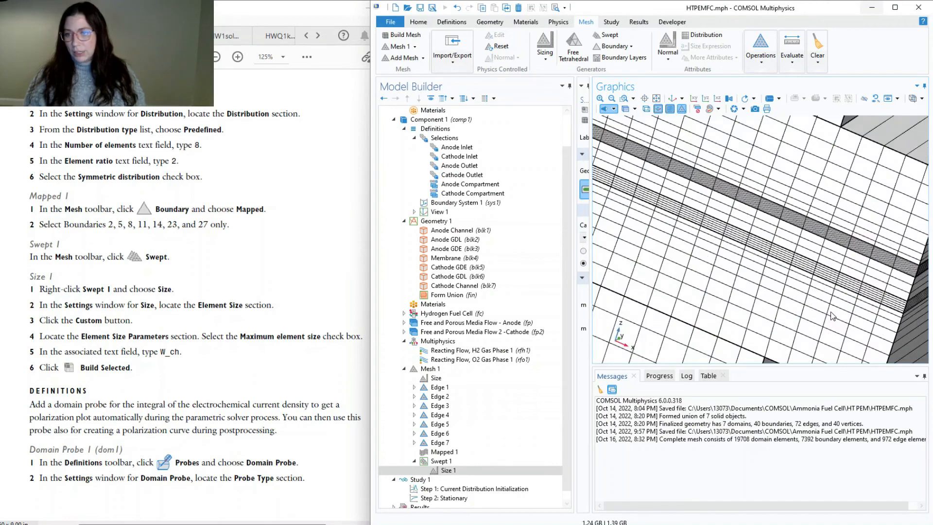
{"action": "scroll", "coordinate": [839, 262], "scroll_direction": "down", "scroll_amount": 5}
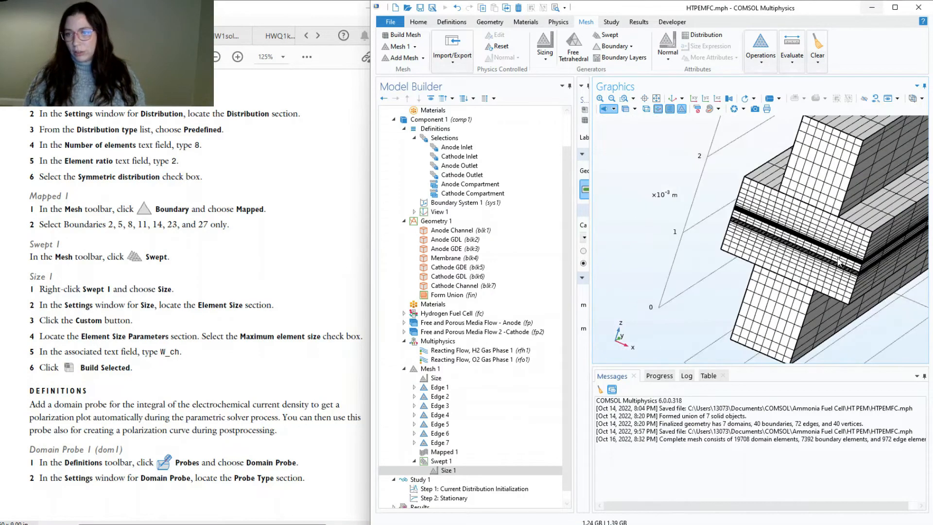
{"action": "left_click_drag", "start_coordinate": [875, 248], "coordinate": [714, 313]}
{"action": "scroll", "coordinate": [715, 313], "scroll_direction": "up", "scroll_amount": 5}
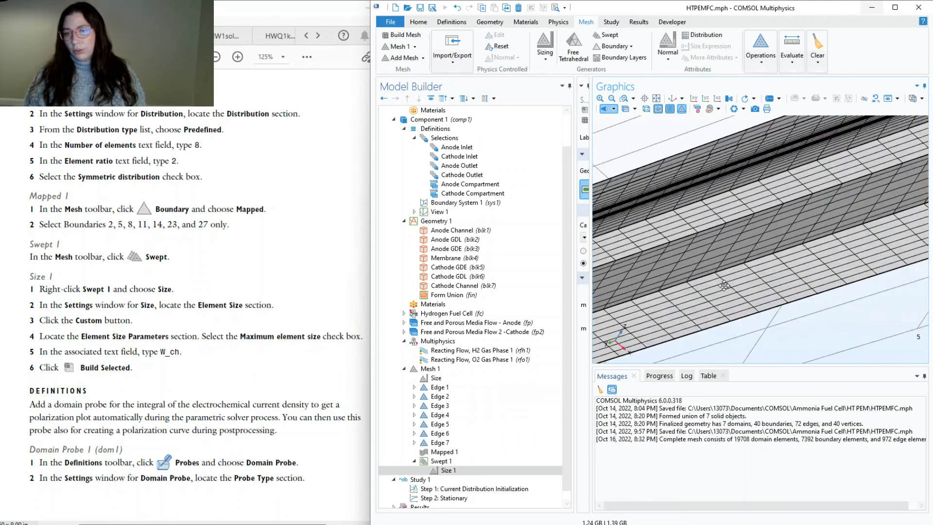
{"action": "scroll", "coordinate": [800, 183], "scroll_direction": "down", "scroll_amount": 5}
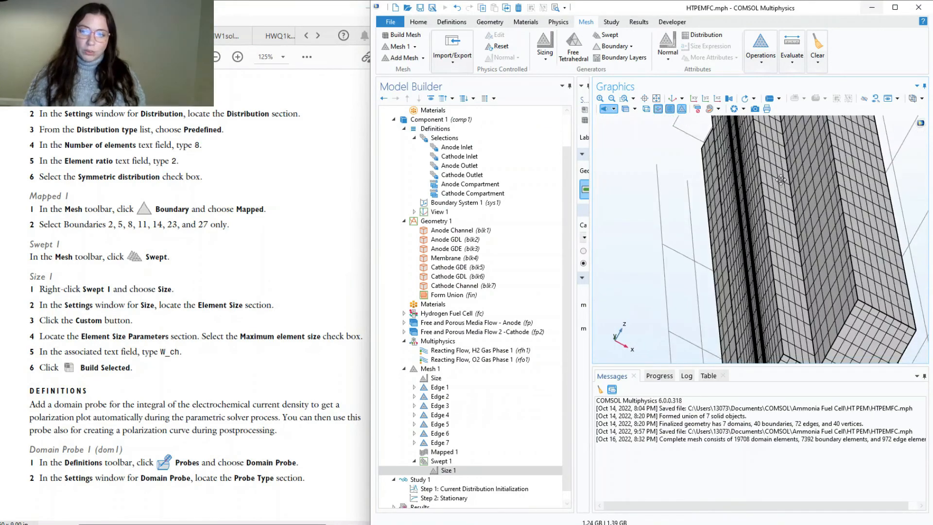
{"action": "scroll", "coordinate": [766, 297], "scroll_direction": "up", "scroll_amount": 5}
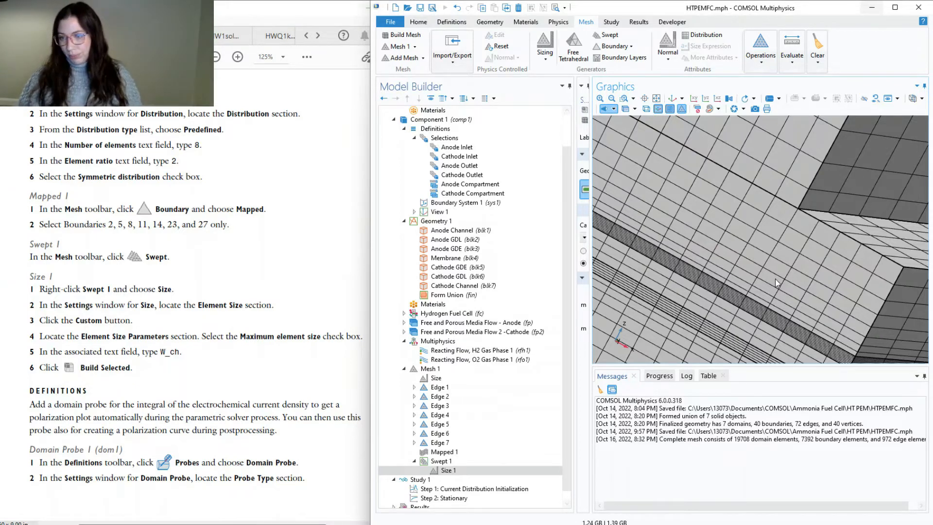
{"action": "scroll", "coordinate": [775, 279], "scroll_direction": "down", "scroll_amount": 2}
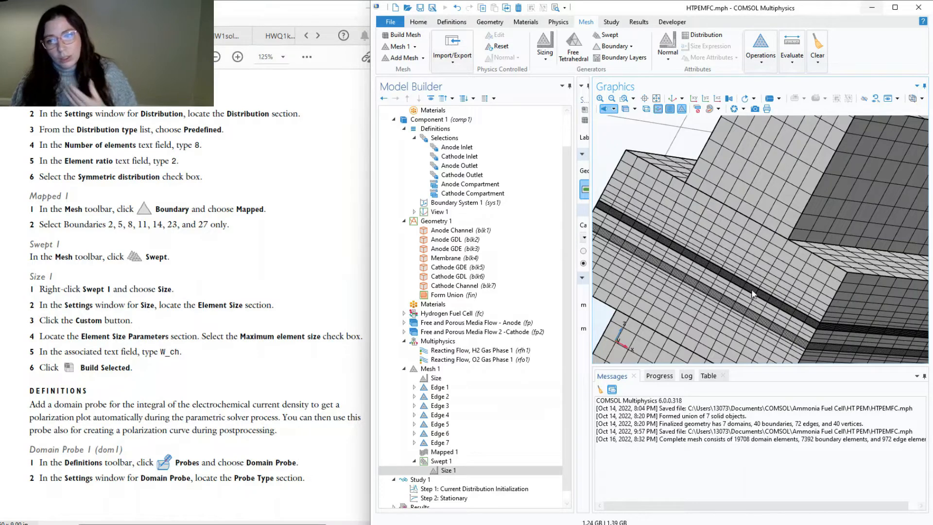
{"action": "scroll", "coordinate": [753, 297], "scroll_direction": "up", "scroll_amount": 2}
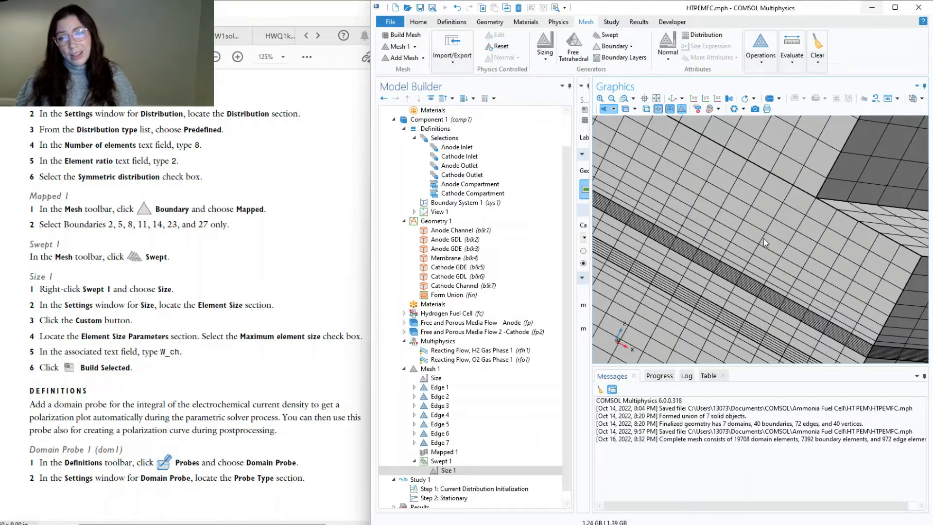
- Add a Domain Probe to the component's definitions and set its probe type to Integral
{"action": "scroll", "coordinate": [763, 238], "scroll_direction": "down", "scroll_amount": 3}
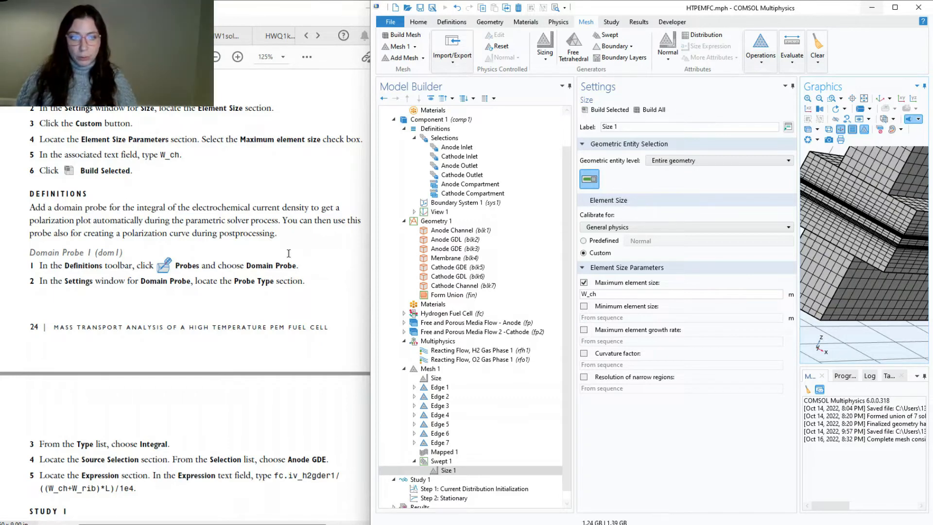
{"action": "scroll", "coordinate": [240, 253], "scroll_direction": "down", "scroll_amount": 2}
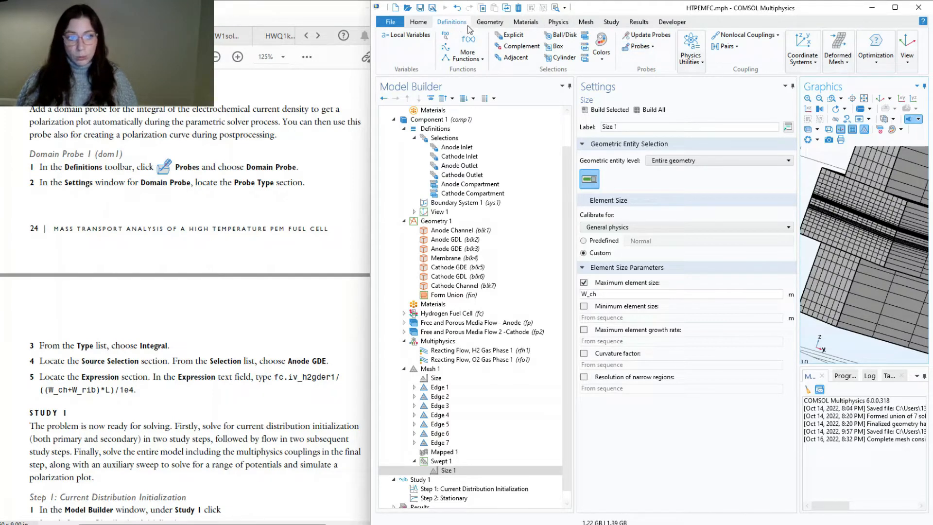
{"action": "left_click", "coordinate": [639, 49]}
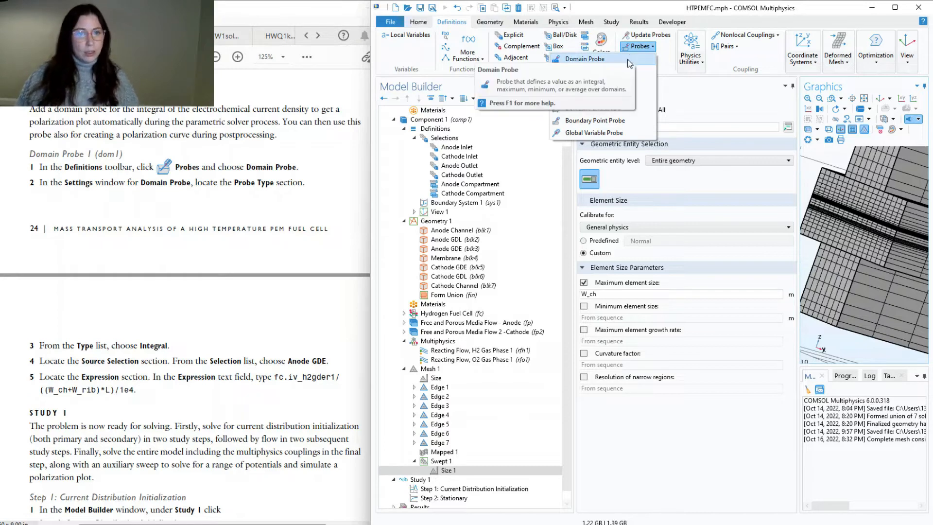
{"action": "left_click", "coordinate": [607, 62]}
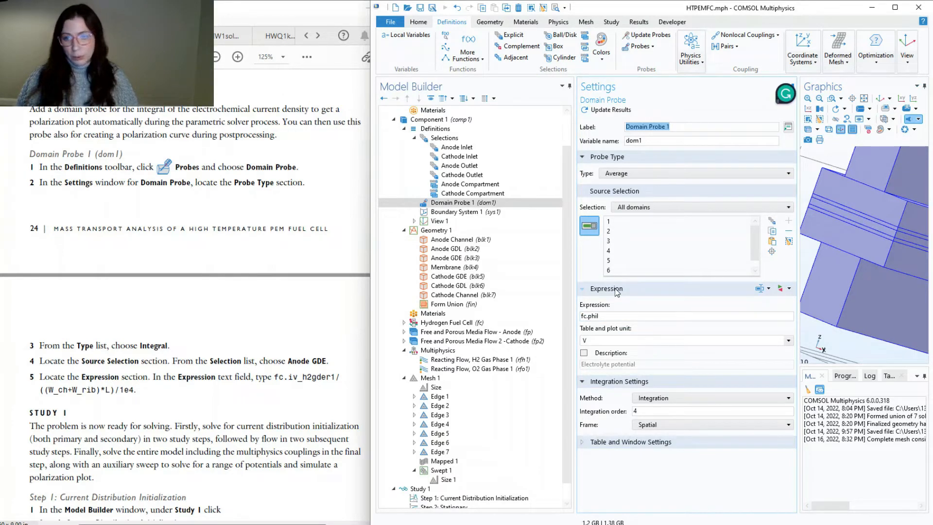
{"action": "left_click", "coordinate": [644, 176]}
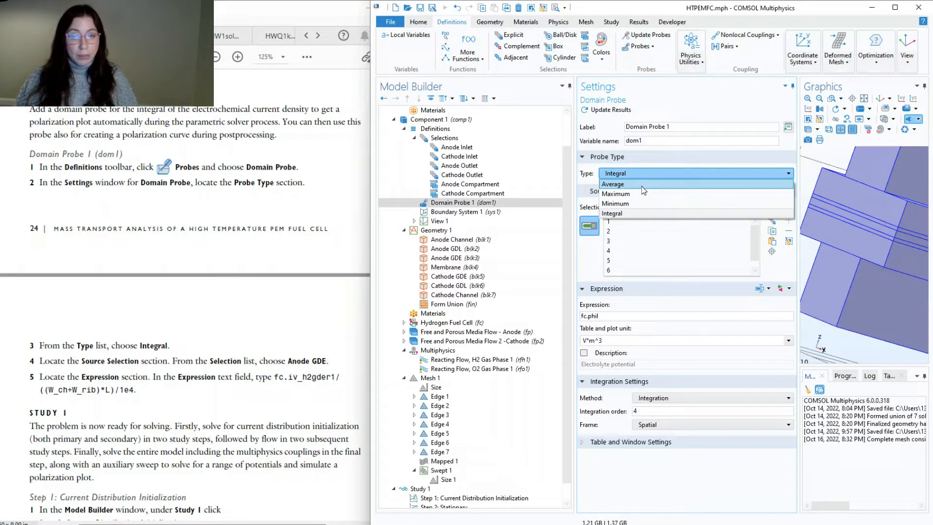
{"action": "left_click", "coordinate": [640, 213]}
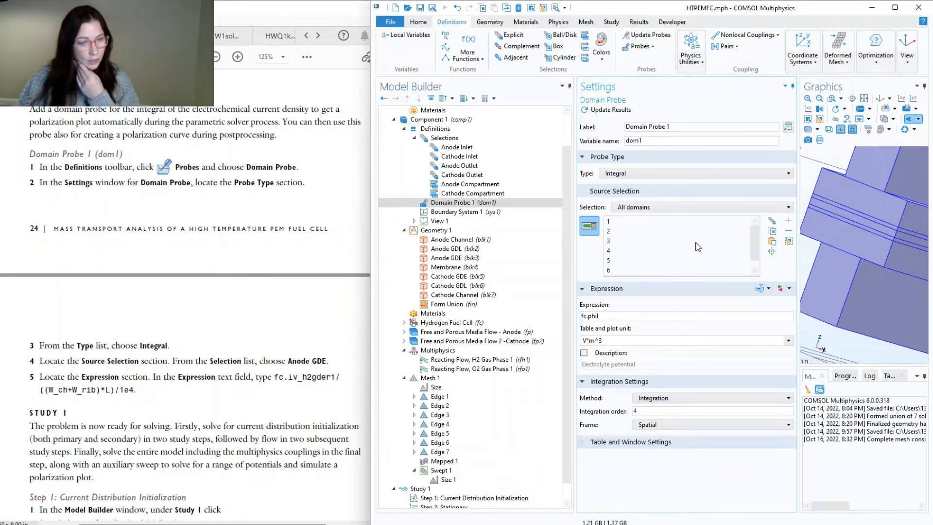
- Set the probe's source selection to Anode GDE and its expression to fc.iv_h2gder1/((W_ch+W_rib)*L)/1e4
{"action": "left_click", "coordinate": [701, 208]}
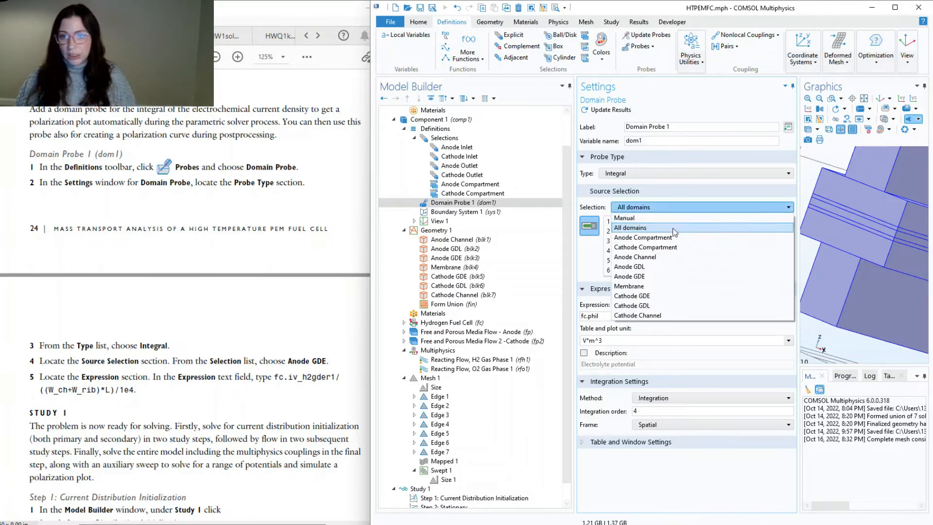
{"action": "left_click", "coordinate": [629, 276]}
{"action": "left_click", "coordinate": [617, 316]}
{"action": "key", "text": "BackSpace"}
{"action": "key", "text": "BackSpace"}
{"action": "key", "text": "BackSpace"}
{"action": "key", "text": "BackSpace"}
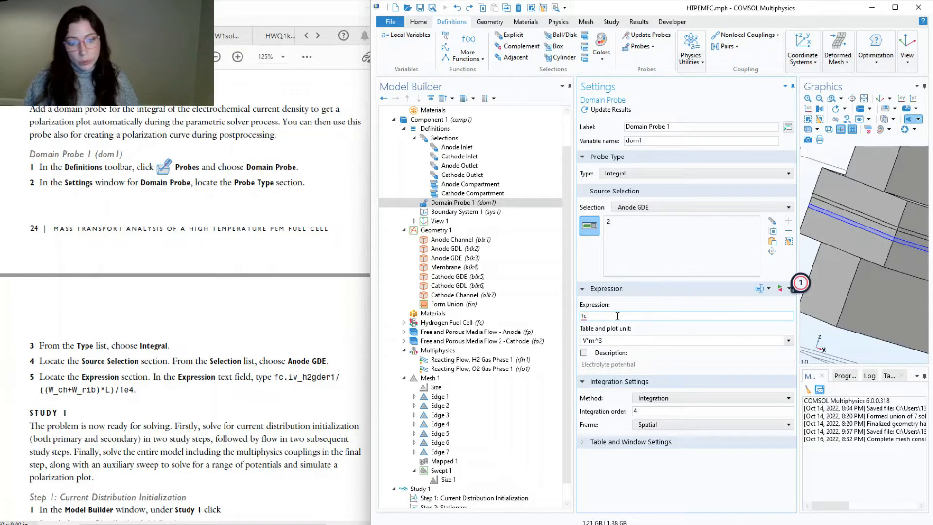
{"action": "type", "text": "iv_h2gder1/((W_ch+W_rib)*L)/1e4"}
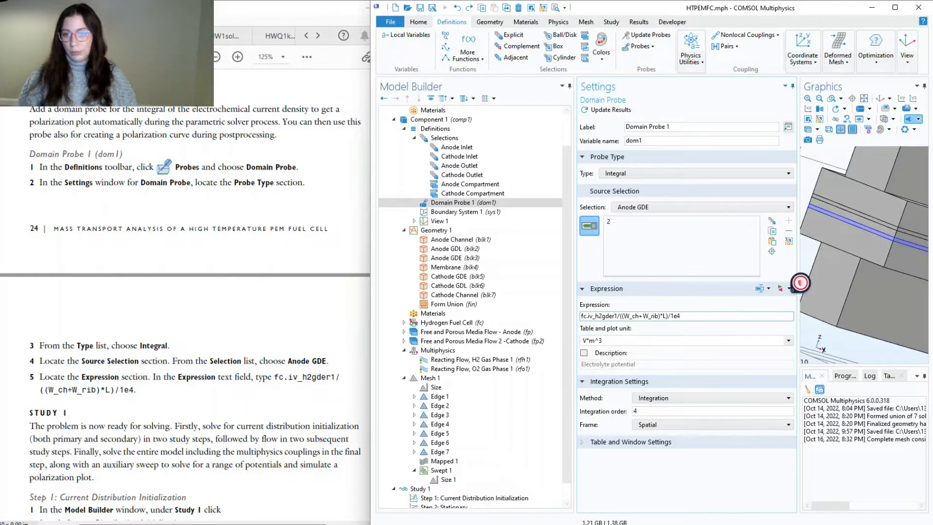
{"action": "key", "text": "Return"}
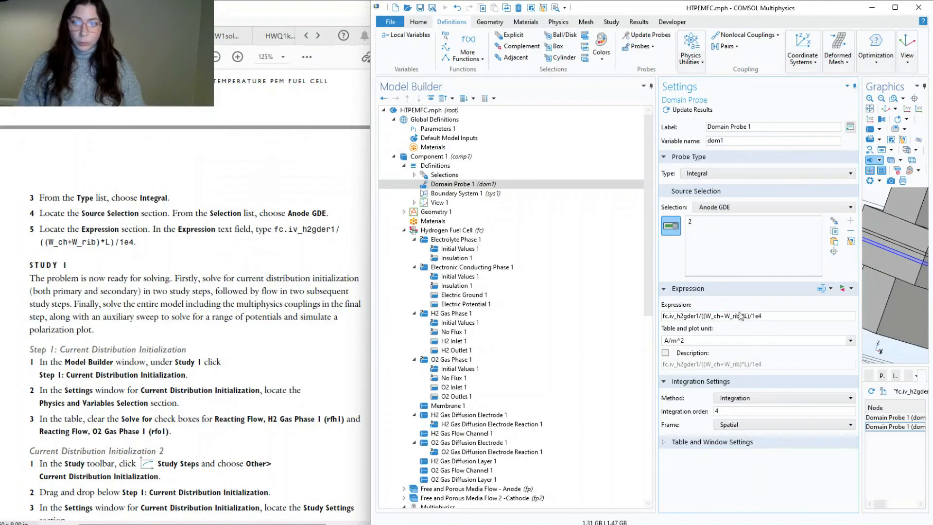
- Compare the domain probe's expression with the expression given in the PDF tutorial
{"action": "left_click_drag", "start_coordinate": [761, 316], "coordinate": [662, 316]}
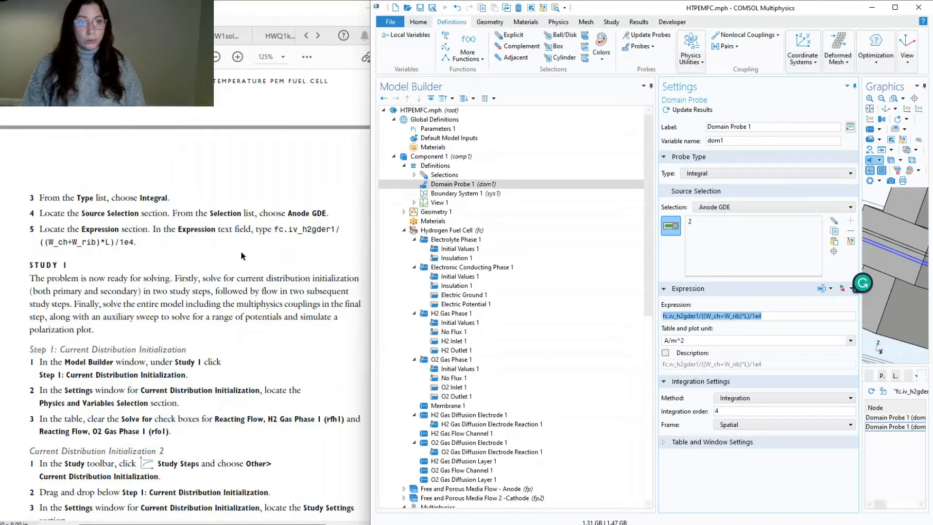
{"action": "left_click_drag", "start_coordinate": [275, 230], "coordinate": [137, 242]}
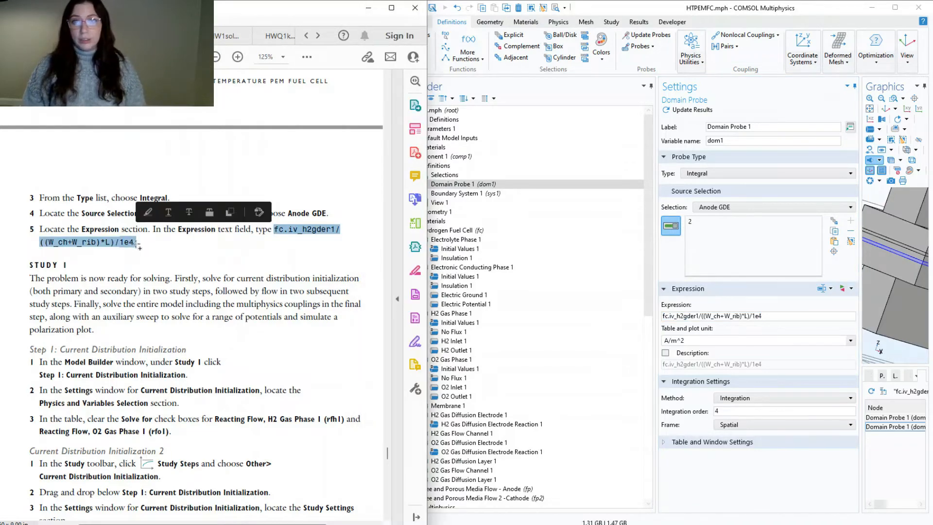
{"action": "left_click", "coordinate": [793, 469]}
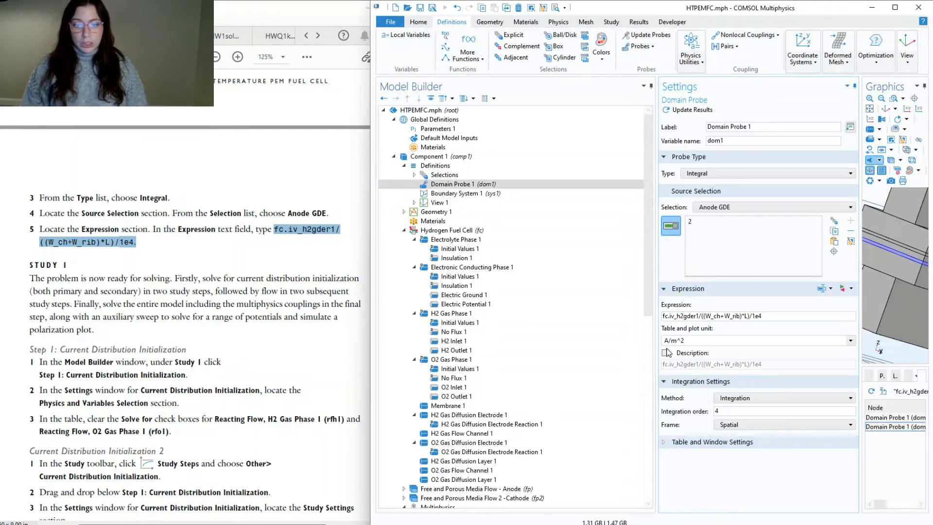
- Remove the existing solver configurations of Study 1 and generate its default solver again
{"action": "left_click_drag", "start_coordinate": [652, 290], "coordinate": [661, 486]}
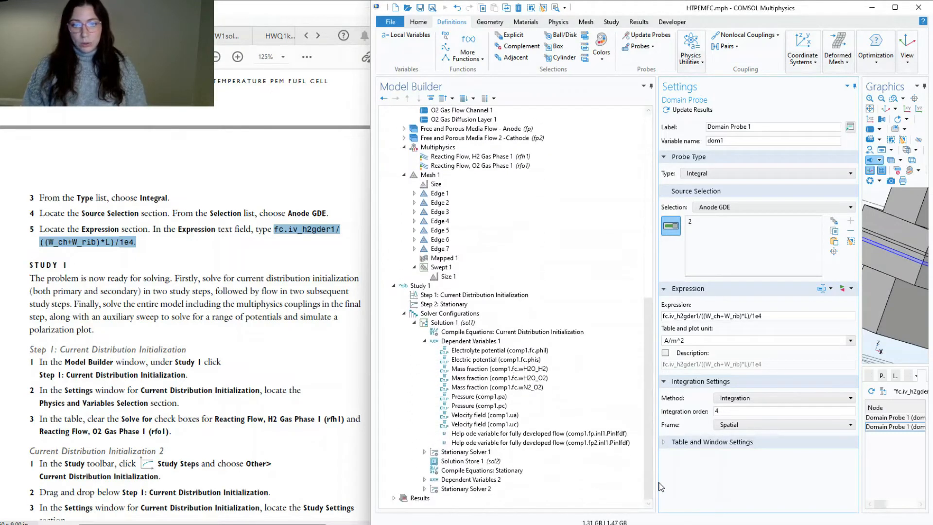
{"action": "left_click", "coordinate": [404, 314]}
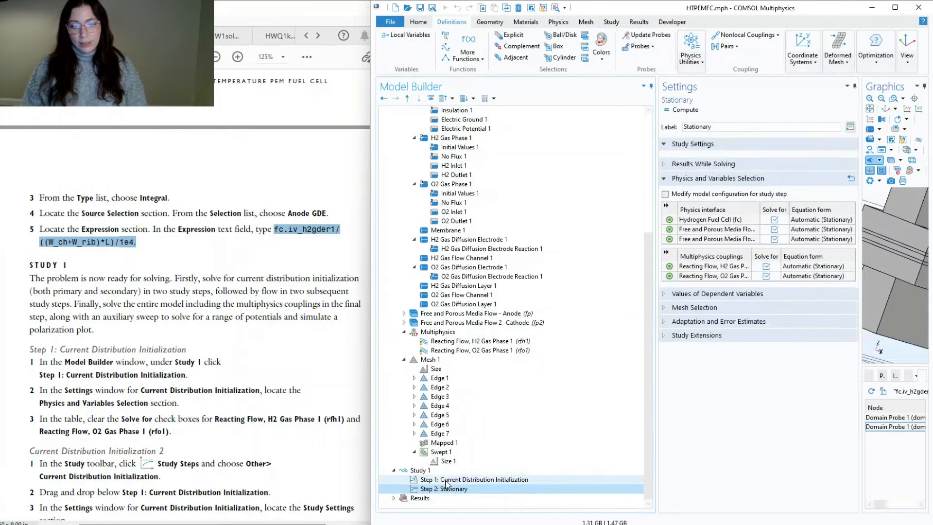
{"action": "left_click", "coordinate": [427, 471]}
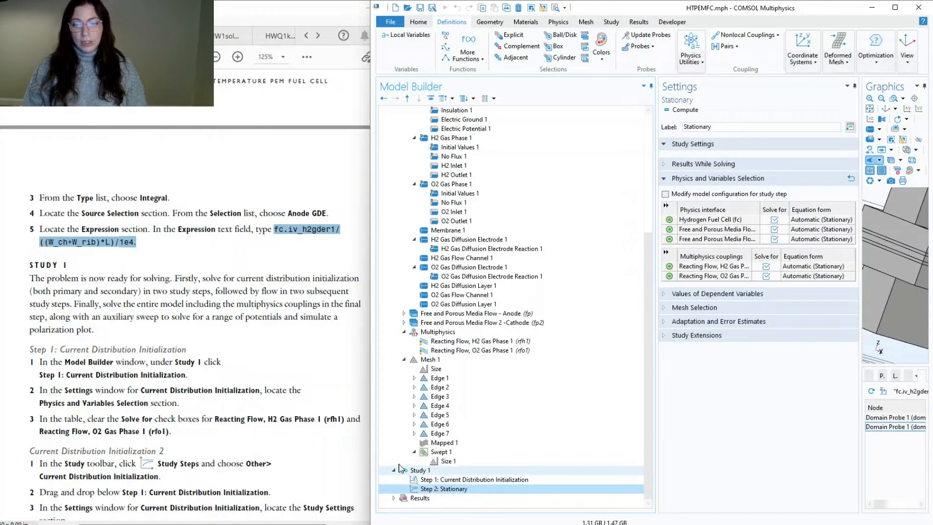
{"action": "left_click", "coordinate": [612, 23]}
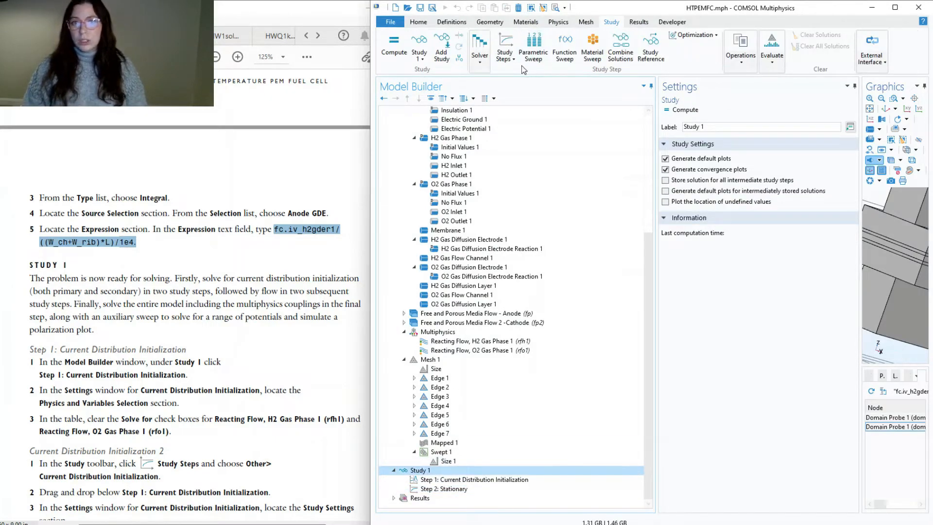
{"action": "left_click", "coordinate": [481, 57]}
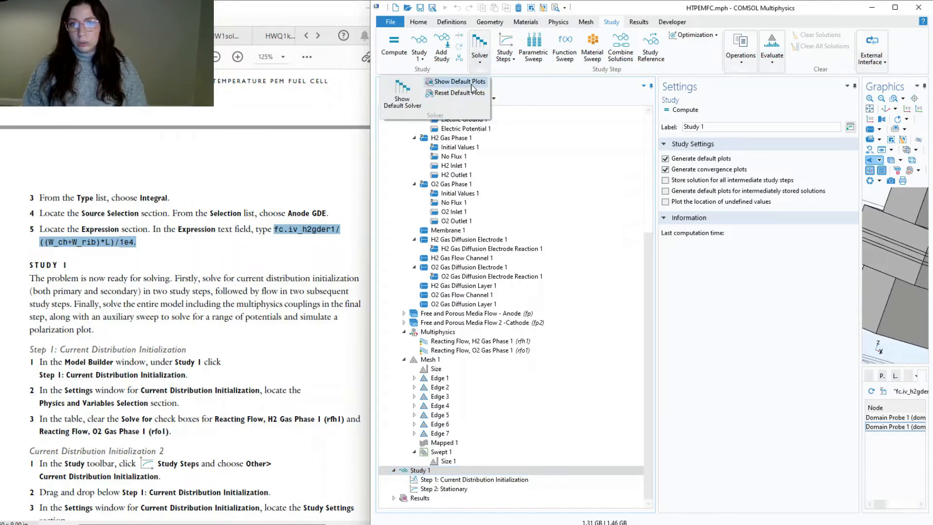
{"action": "left_click", "coordinate": [403, 100]}
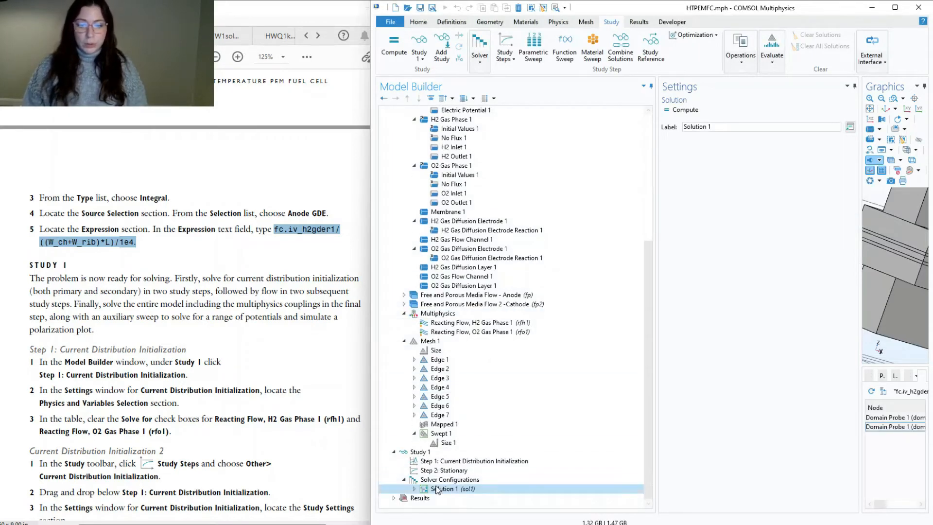
- Expand Dependent Variables 1 under Solution 1 and examine the settings of the electrolyte potential field
{"action": "left_click", "coordinate": [414, 489]}
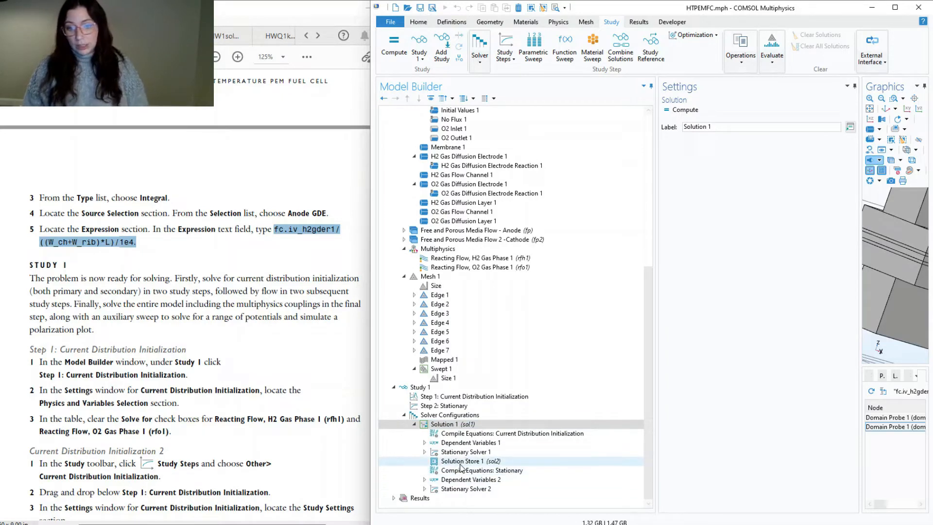
{"action": "left_click", "coordinate": [424, 442]}
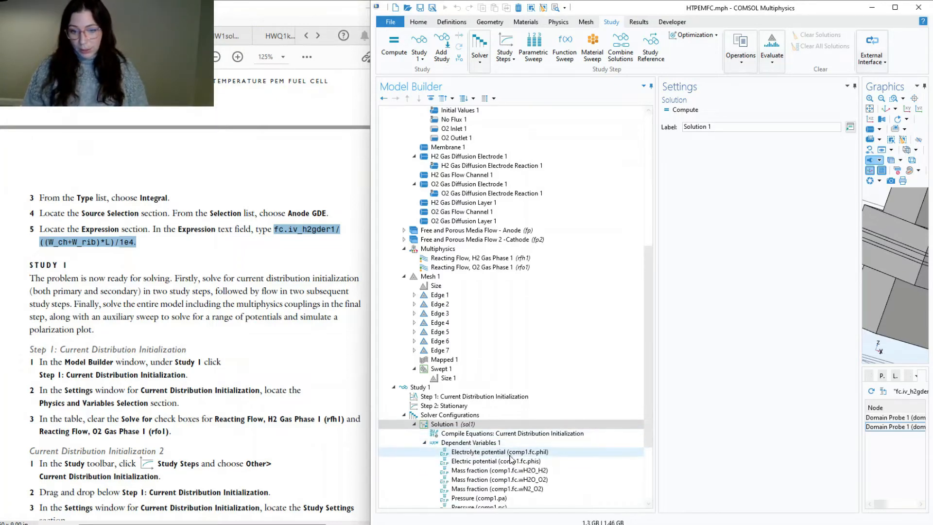
{"action": "scroll", "coordinate": [520, 466], "scroll_direction": "down", "scroll_amount": 3}
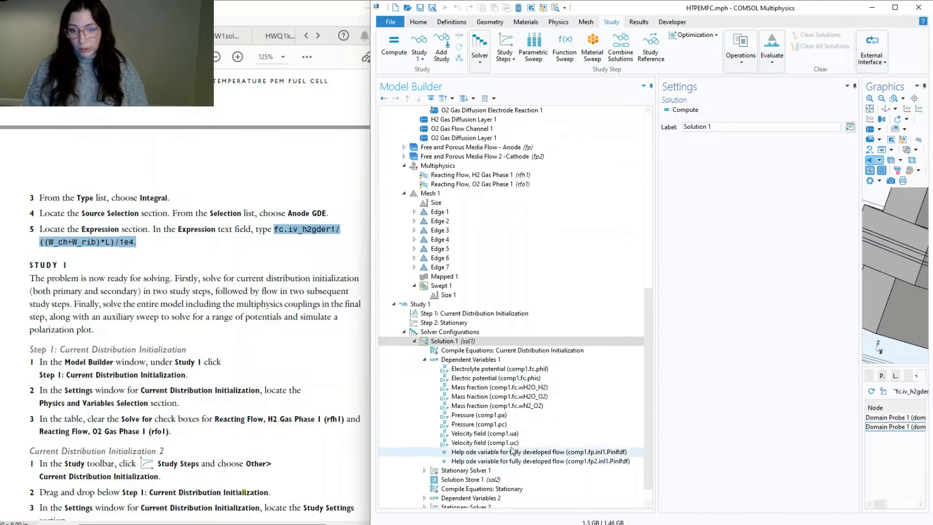
{"action": "left_click", "coordinate": [516, 369]}
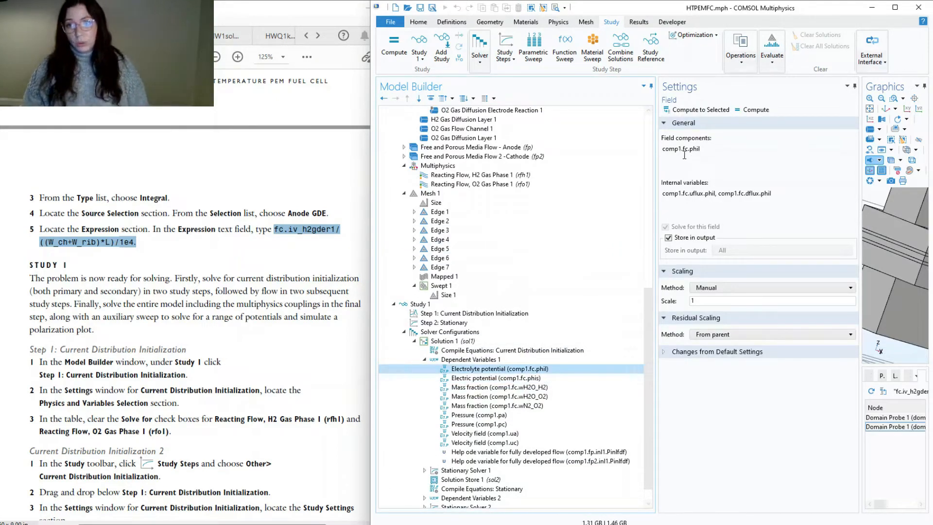
- Review the physics nodes and the fields under Dependent Variables 2, and collapse the solver configurations
{"action": "scroll", "coordinate": [486, 303], "scroll_direction": "up", "scroll_amount": 3}
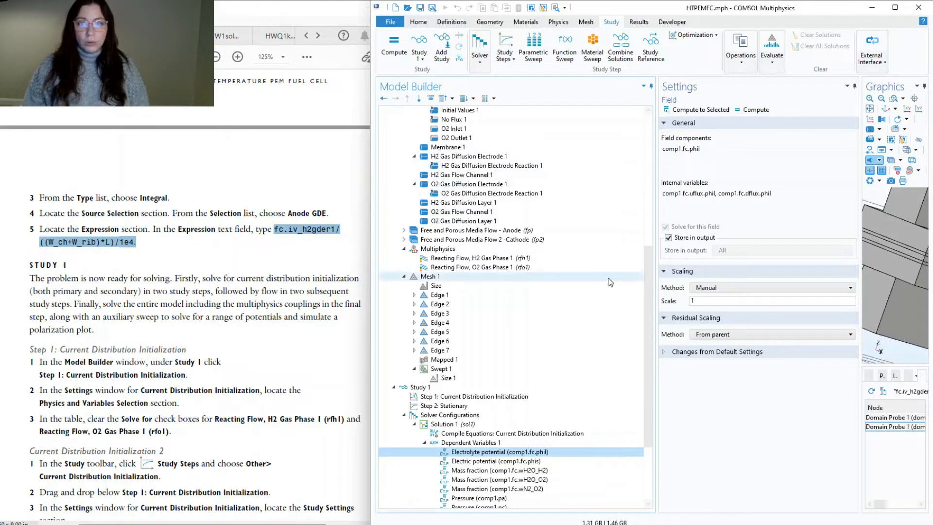
{"action": "scroll", "coordinate": [650, 262], "scroll_direction": "up", "scroll_amount": 3}
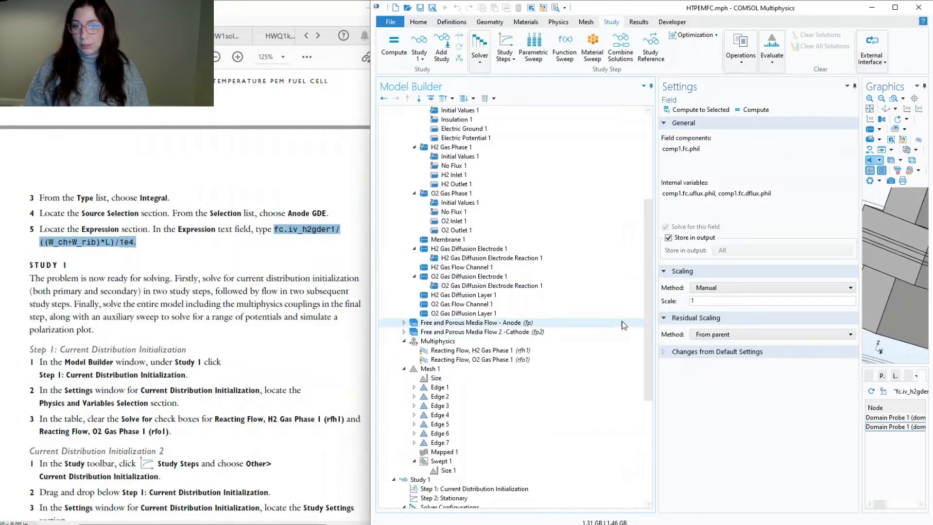
{"action": "left_click_drag", "start_coordinate": [643, 317], "coordinate": [651, 247]}
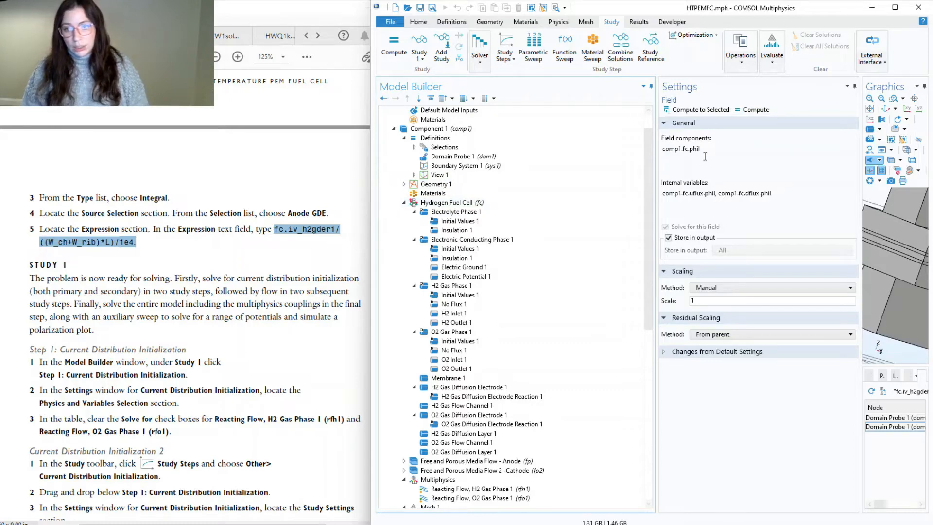
{"action": "scroll", "coordinate": [468, 355], "scroll_direction": "down", "scroll_amount": 12}
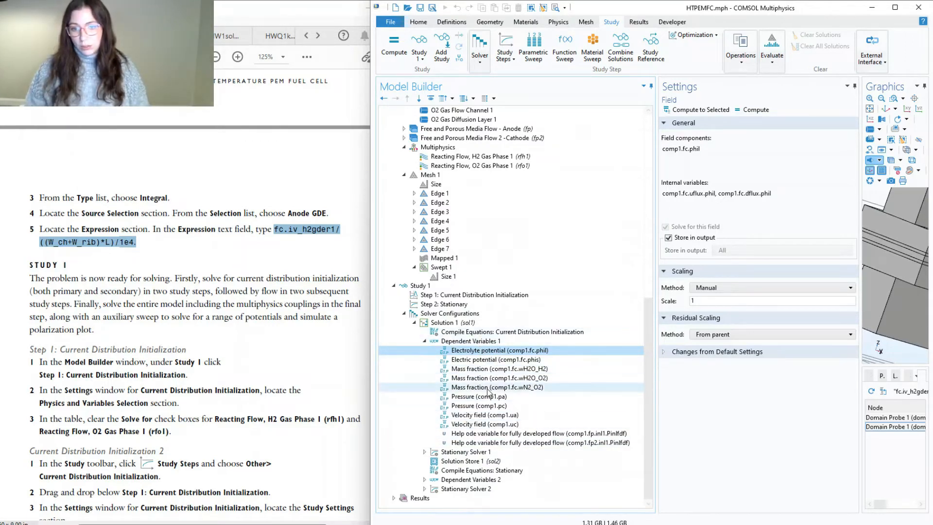
{"action": "left_click", "coordinate": [424, 480]}
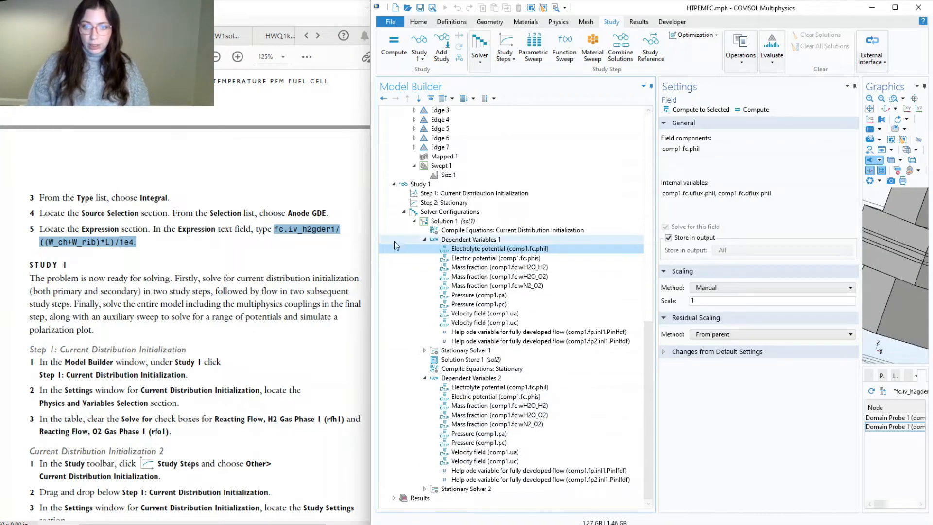
{"action": "left_click", "coordinate": [404, 212]}
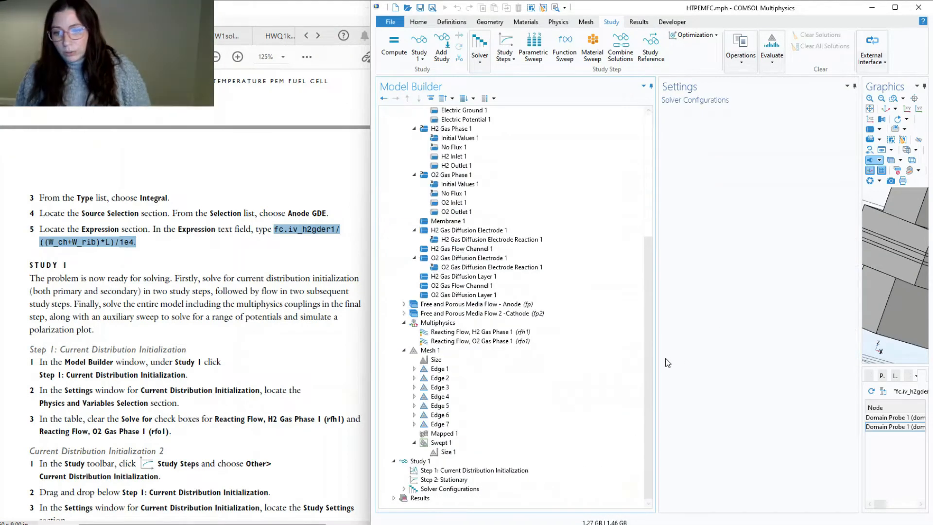
- Review Parameters 1 and the Domain Probe 1 settings, and list the Hydrogen Fuel Cell variables available for the probe's expression
{"action": "scroll", "coordinate": [486, 292], "scroll_direction": "up", "scroll_amount": 6}
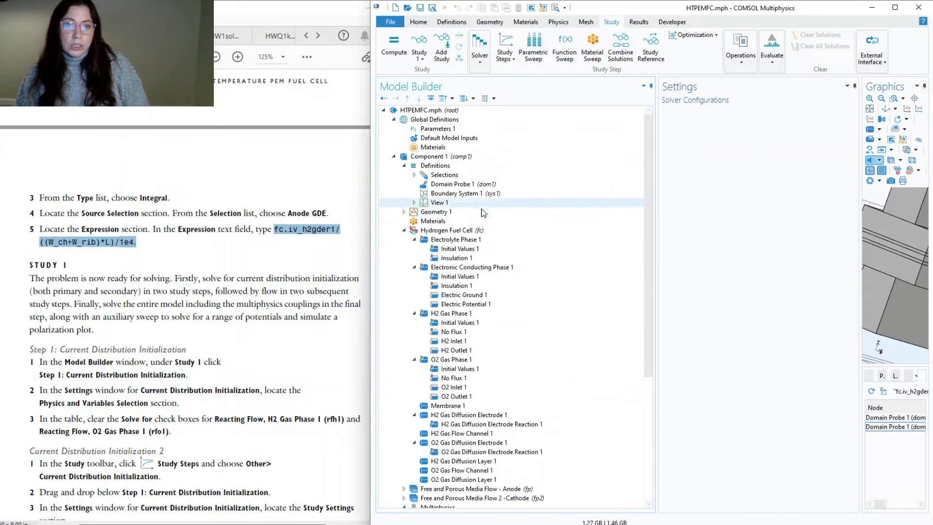
{"action": "left_click", "coordinate": [436, 129]}
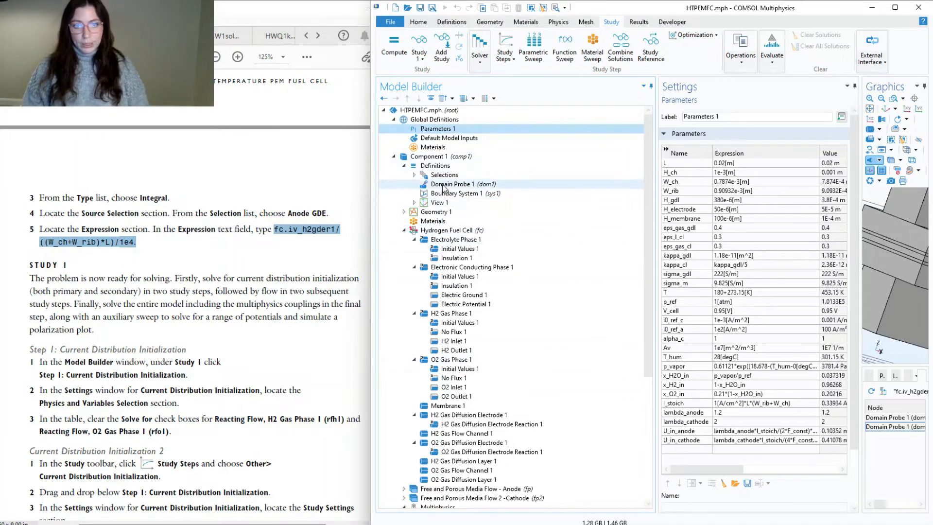
{"action": "left_click", "coordinate": [452, 185]}
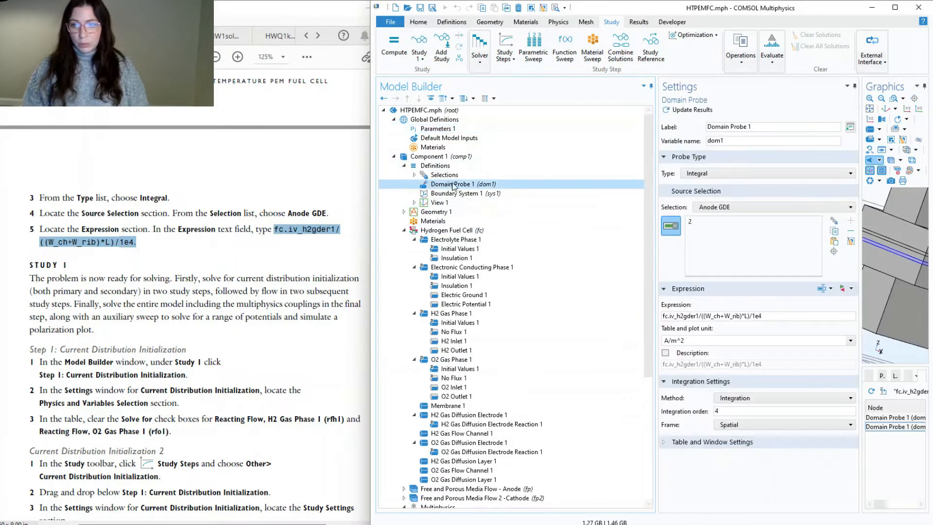
{"action": "left_click", "coordinate": [844, 289]}
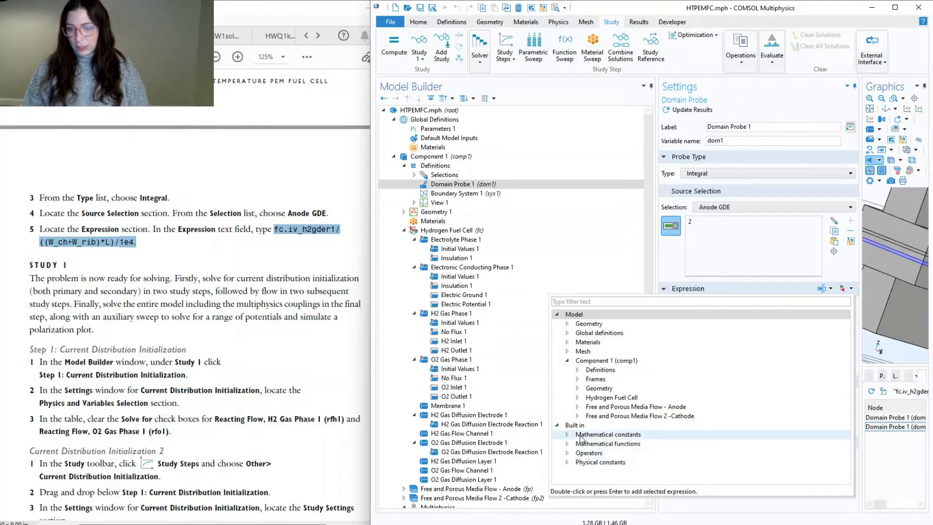
{"action": "left_click", "coordinate": [578, 398]}
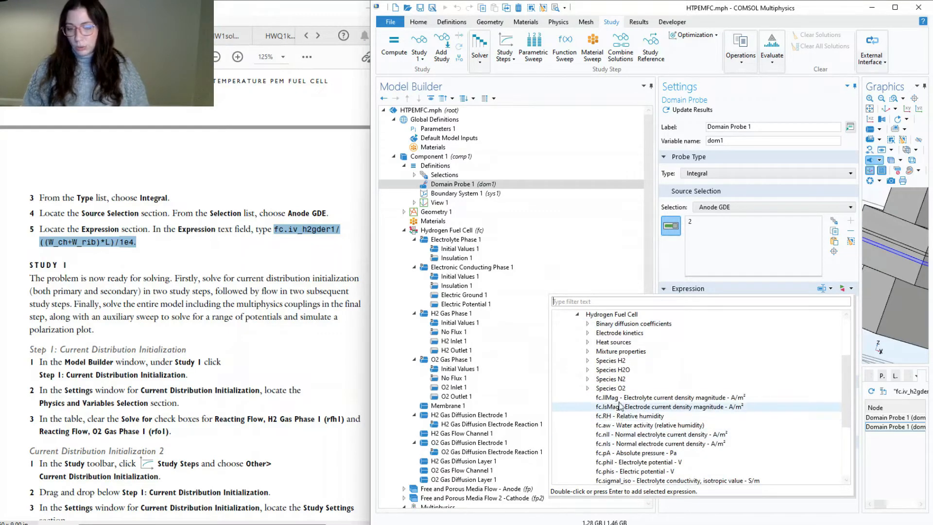
{"action": "scroll", "coordinate": [617, 406], "scroll_direction": "up", "scroll_amount": 3}
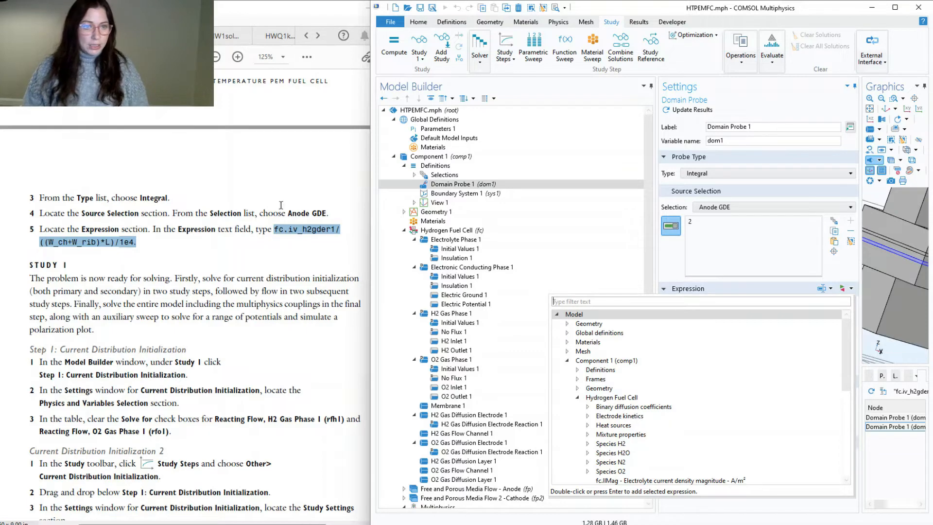
{"action": "scroll", "coordinate": [321, 248], "scroll_direction": "up", "scroll_amount": 3}
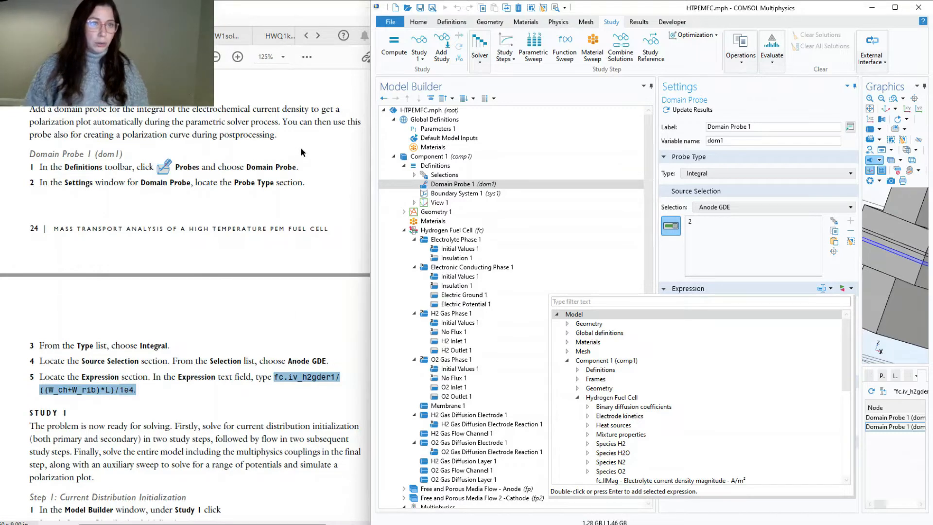
{"action": "scroll", "coordinate": [642, 416], "scroll_direction": "down", "scroll_amount": 3}
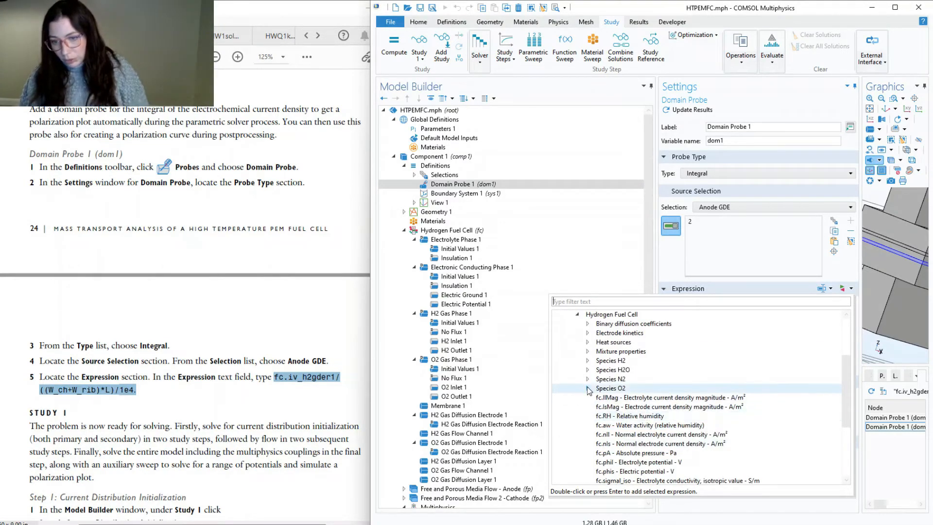
- Look through the Species O2 and Species H2 variables of the Hydrogen Fuel Cell interface in the expression list
{"action": "left_click", "coordinate": [587, 388]}
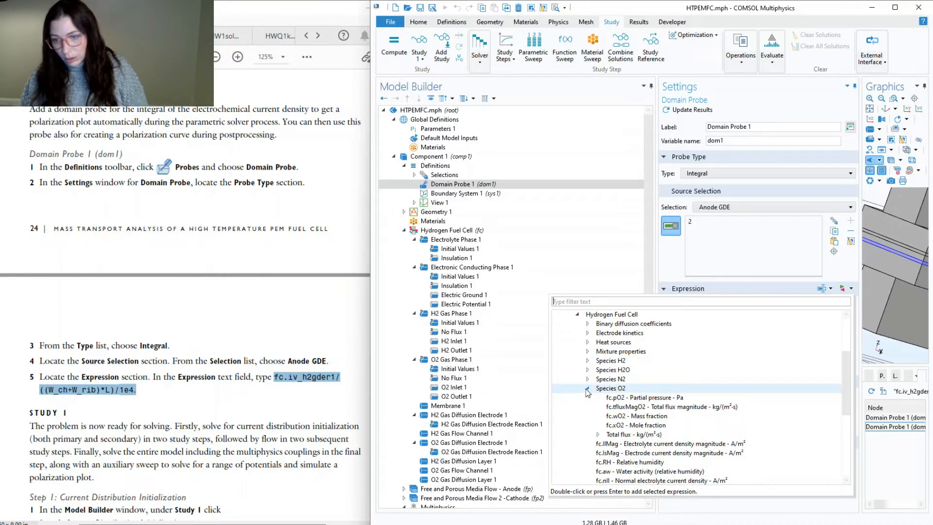
{"action": "left_click", "coordinate": [587, 389]}
{"action": "left_click", "coordinate": [588, 361]}
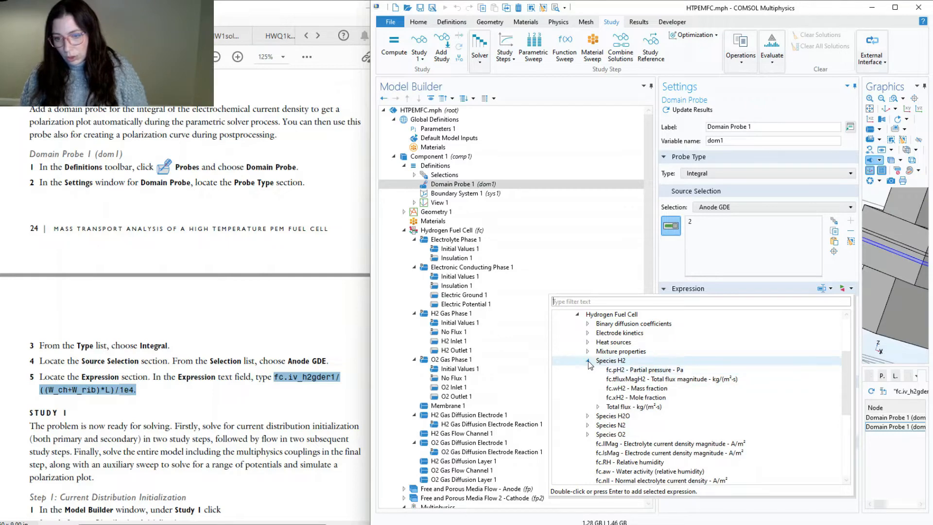
{"action": "left_click", "coordinate": [587, 360]}
{"action": "left_click", "coordinate": [586, 388]}
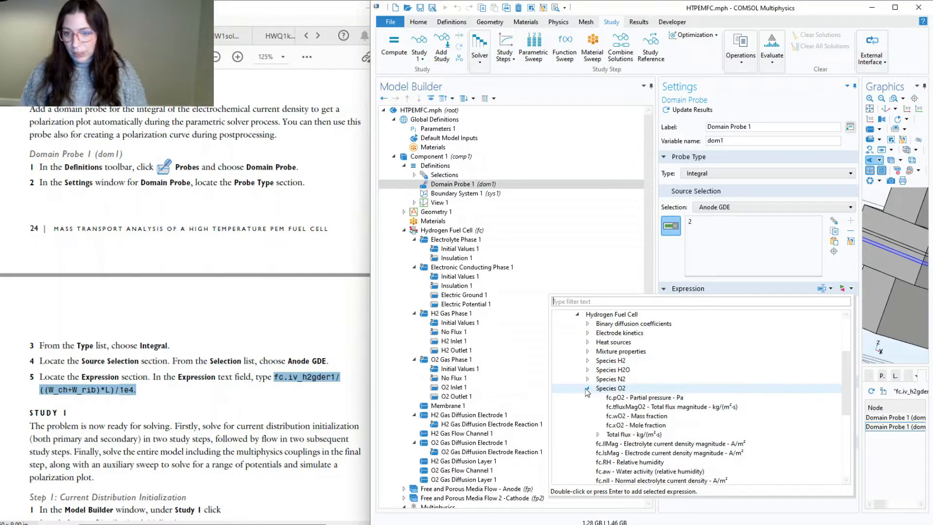
{"action": "left_click", "coordinate": [586, 388]}
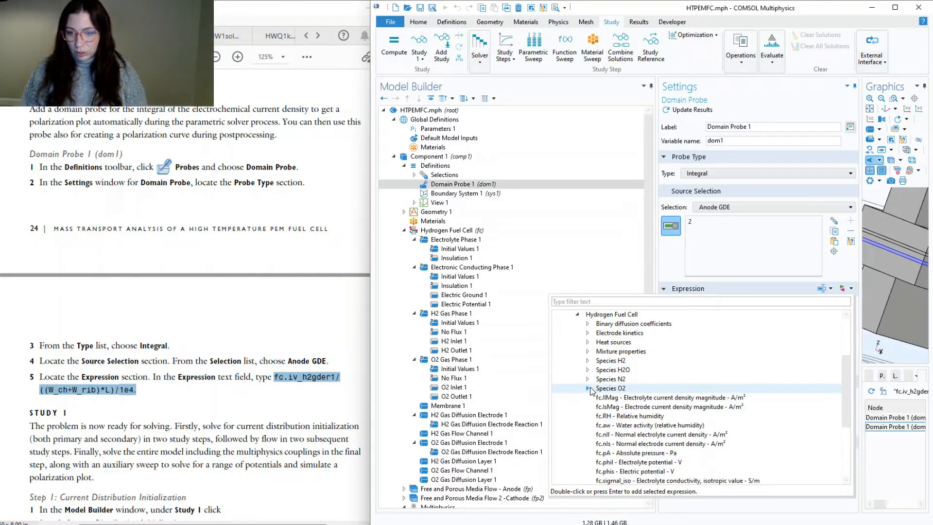
- Examine the electrode kinetics variable fc.iv_h2gder1 and the divisor ((W_ch+W_rib)*L)/1e4 in the domain probe's expression
{"action": "left_click", "coordinate": [587, 333]}
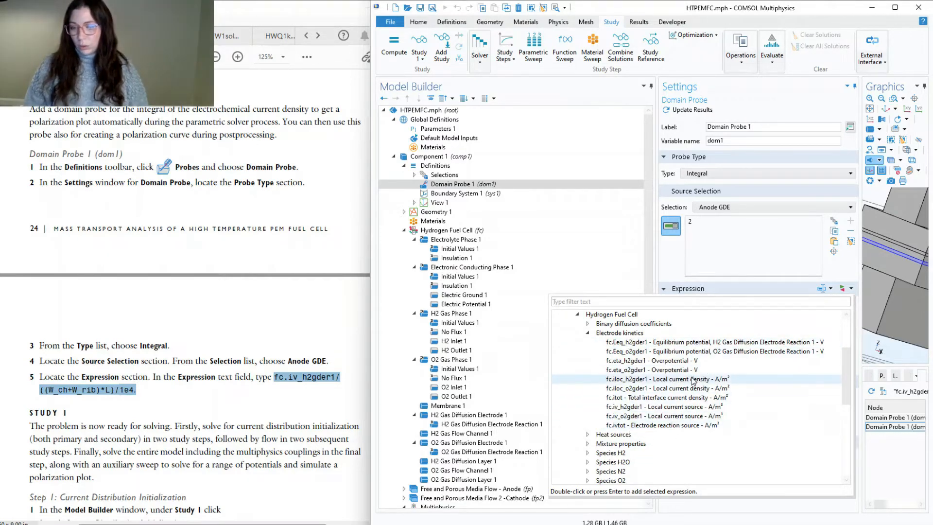
{"action": "left_click", "coordinate": [626, 346]}
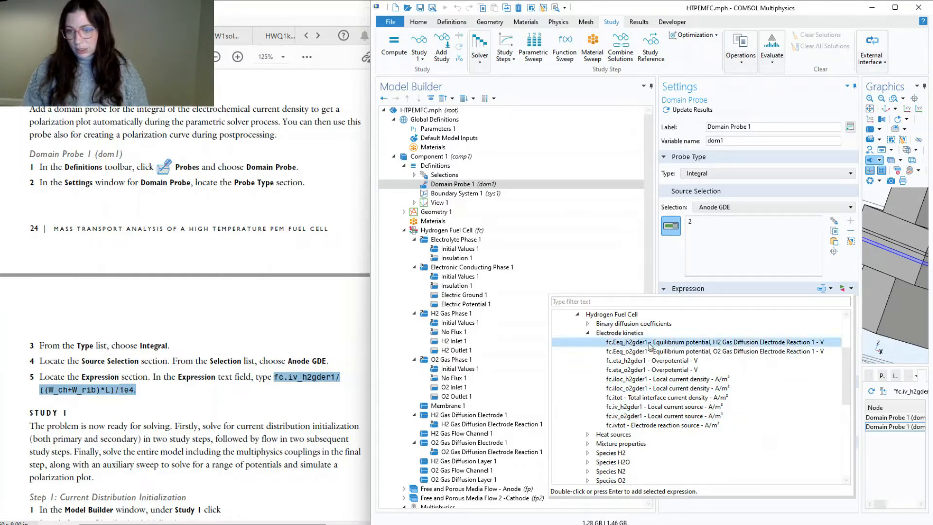
{"action": "left_click", "coordinate": [641, 407]}
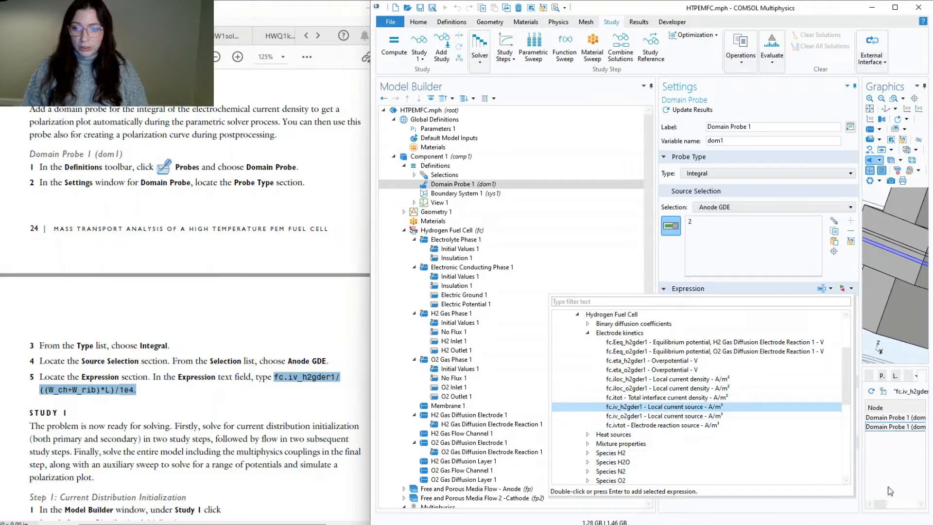
{"action": "left_click", "coordinate": [907, 479]}
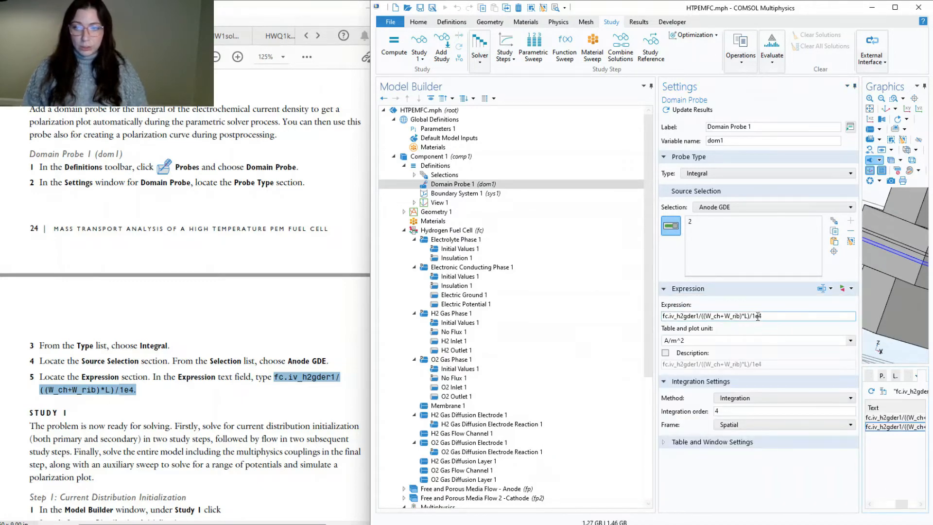
{"action": "left_click_drag", "start_coordinate": [777, 316], "coordinate": [698, 321]}
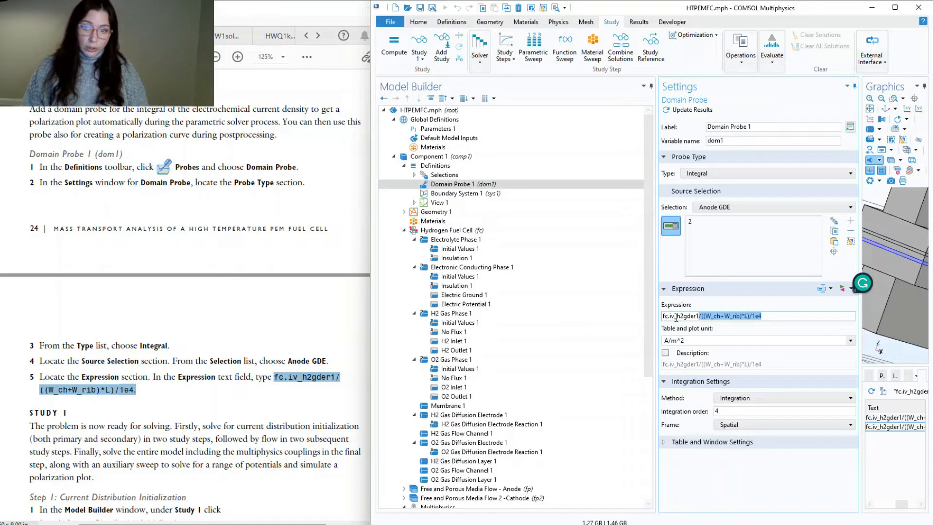
{"action": "left_click_drag", "start_coordinate": [698, 317], "coordinate": [766, 319]}
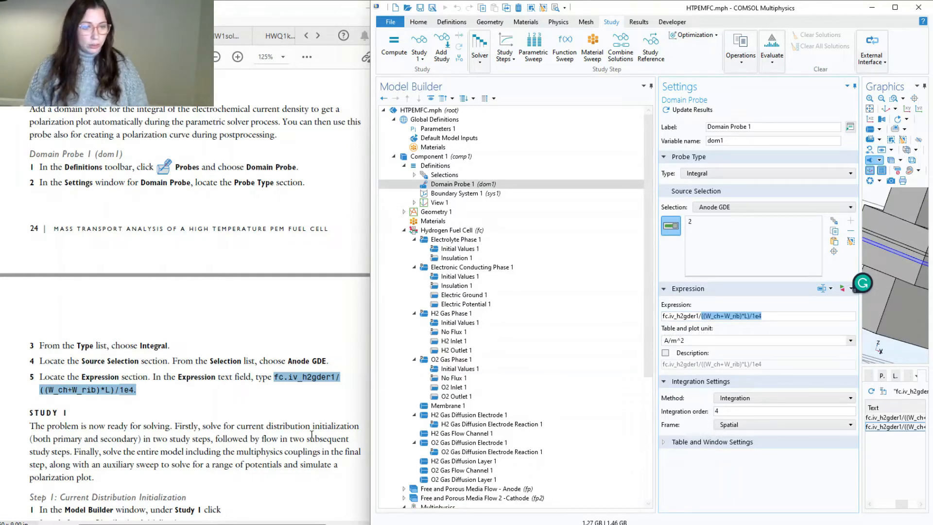
- Exclude the Reacting Flow, H2 Gas Phase 1 and O2 Gas Phase 1 couplings from solving in Step 1: Current Distribution Initialization
{"action": "scroll", "coordinate": [291, 411], "scroll_direction": "down", "scroll_amount": 2}
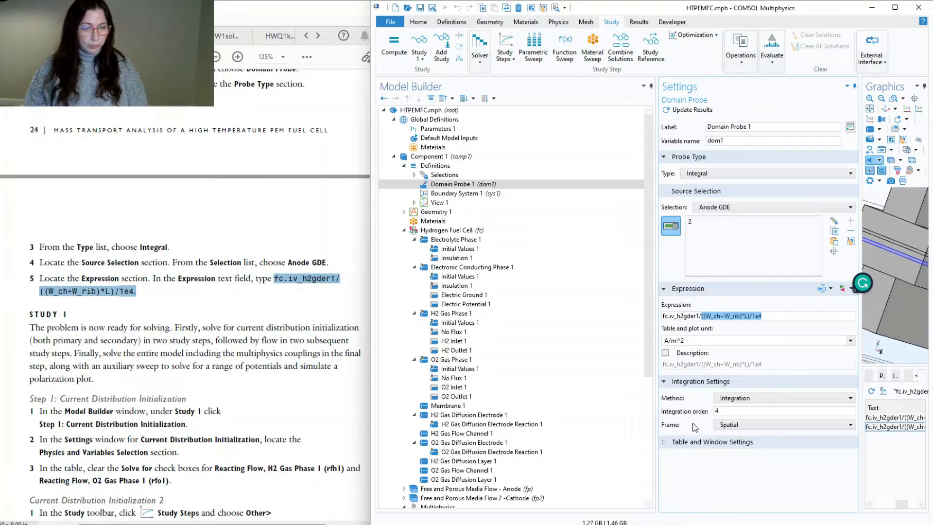
{"action": "scroll", "coordinate": [296, 423], "scroll_direction": "down", "scroll_amount": 2}
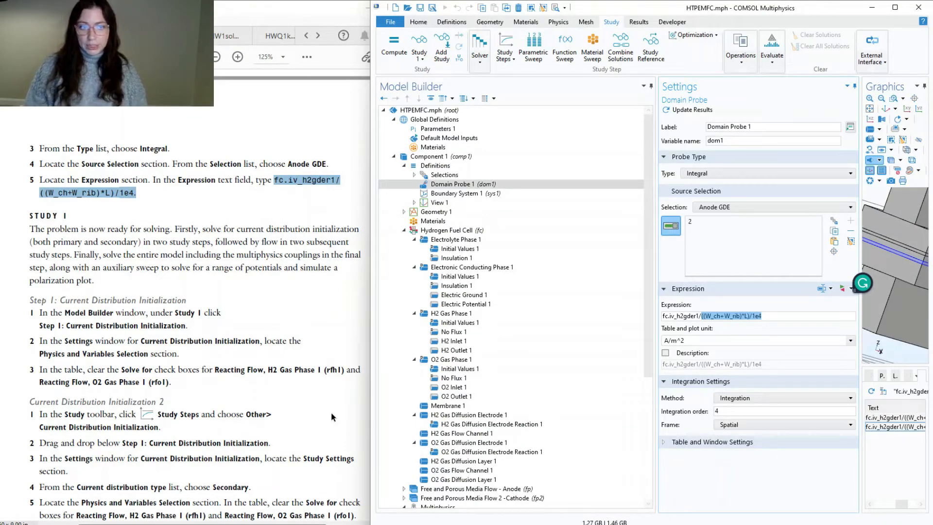
{"action": "scroll", "coordinate": [459, 440], "scroll_direction": "down", "scroll_amount": 4}
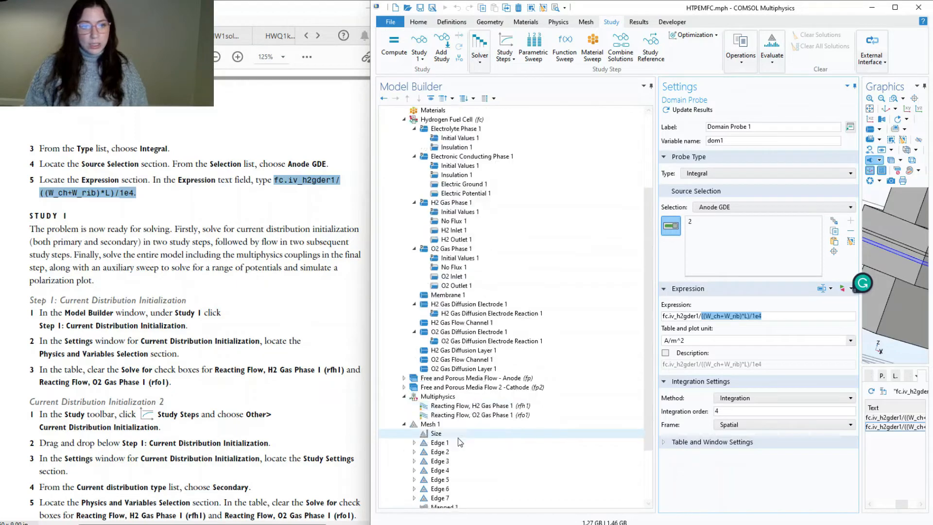
{"action": "scroll", "coordinate": [460, 442], "scroll_direction": "down", "scroll_amount": 3}
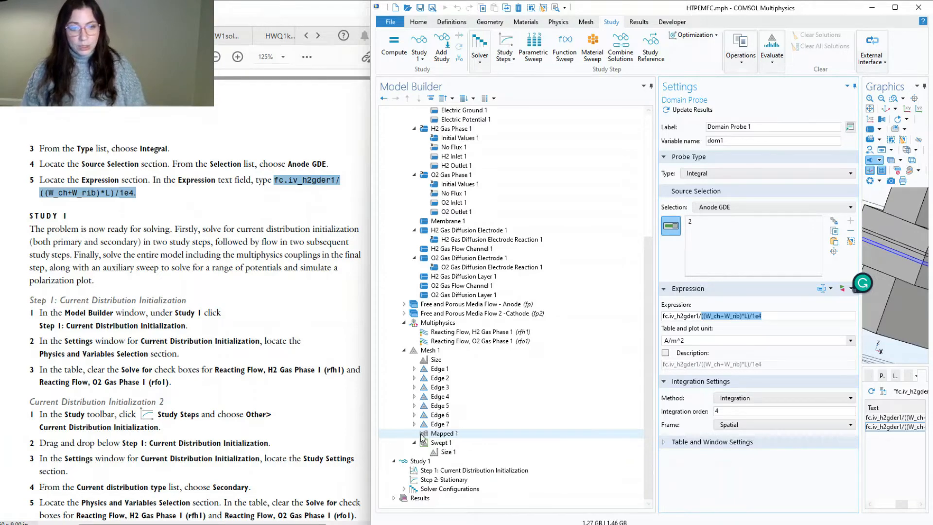
{"action": "left_click", "coordinate": [435, 473]}
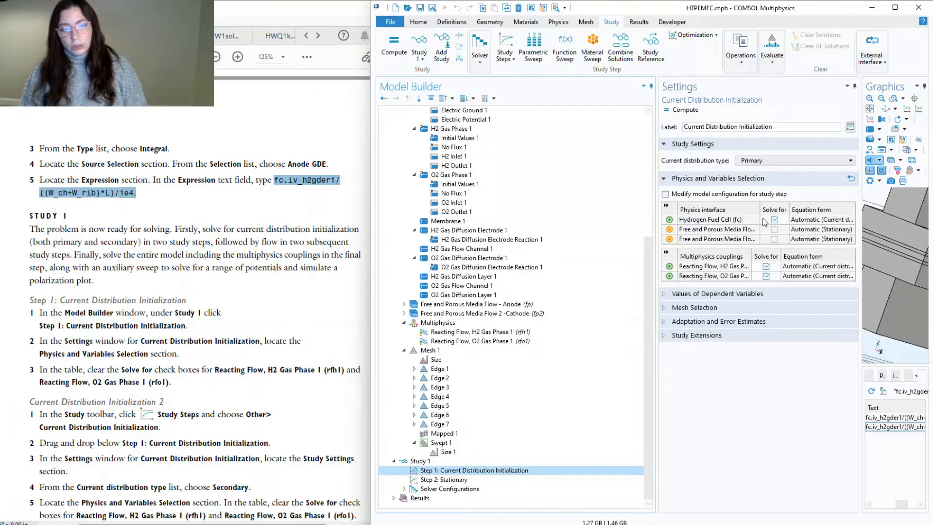
{"action": "left_click", "coordinate": [766, 266]}
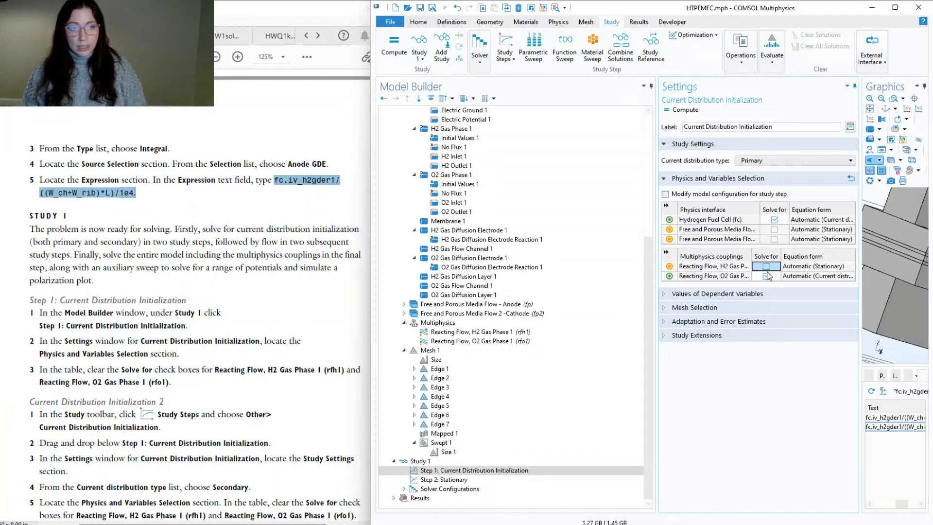
{"action": "left_click", "coordinate": [767, 276]}
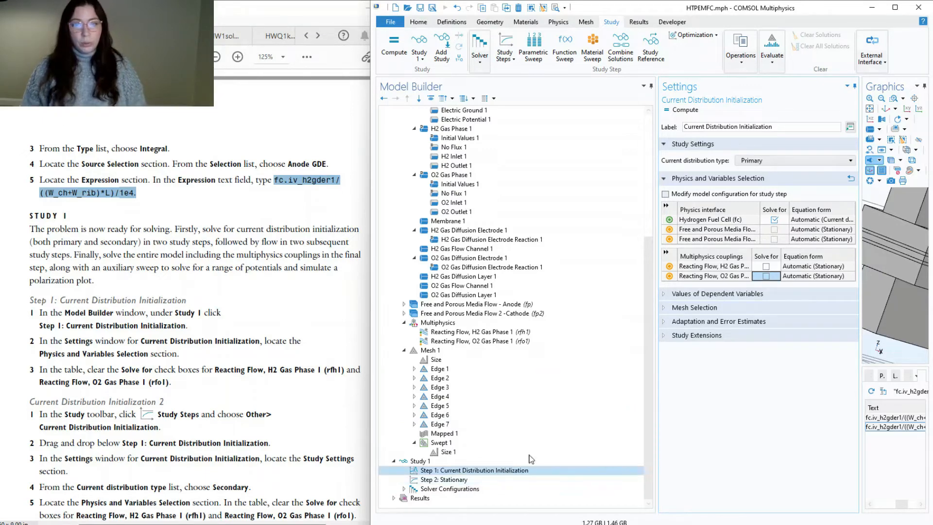
- Add a second Current Distribution Initialization step directly below Step 1 and set its current distribution type to Secondary
{"action": "left_click", "coordinate": [506, 55]}
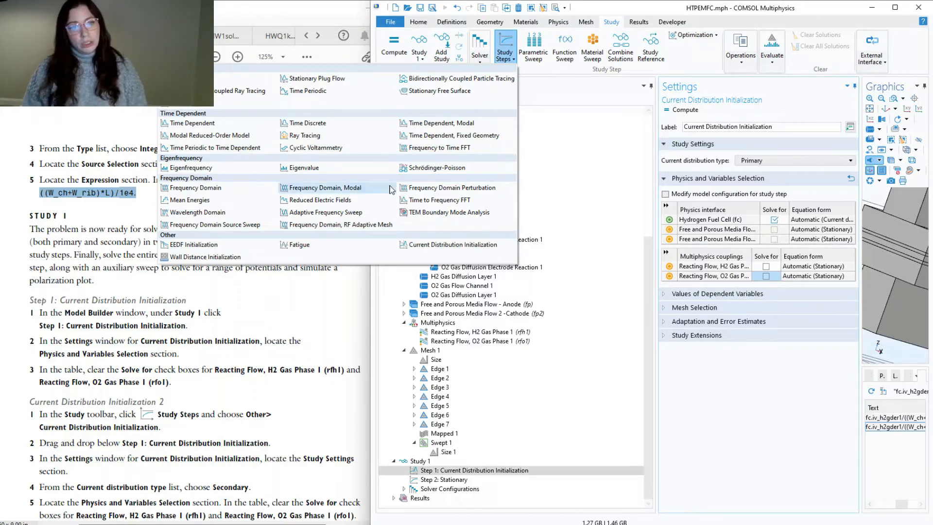
{"action": "left_click", "coordinate": [443, 246]}
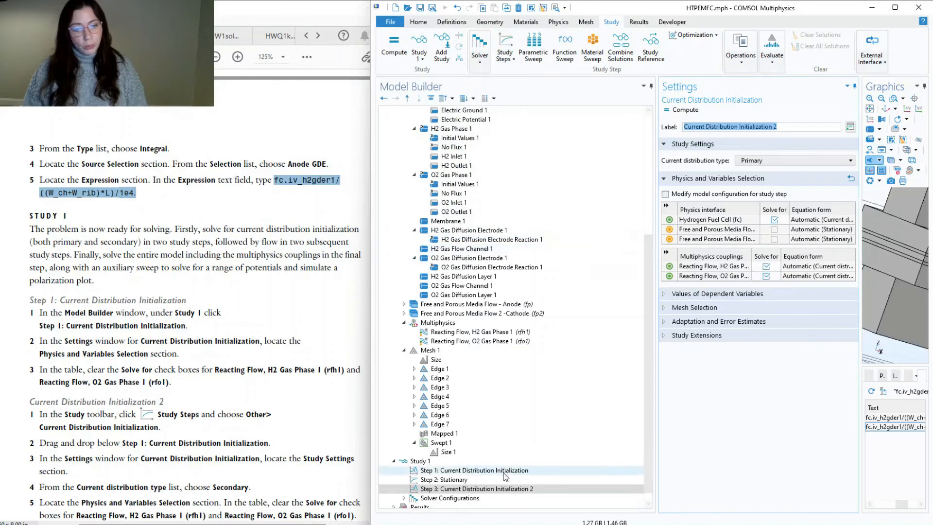
{"action": "left_click_drag", "start_coordinate": [459, 491], "coordinate": [457, 481]}
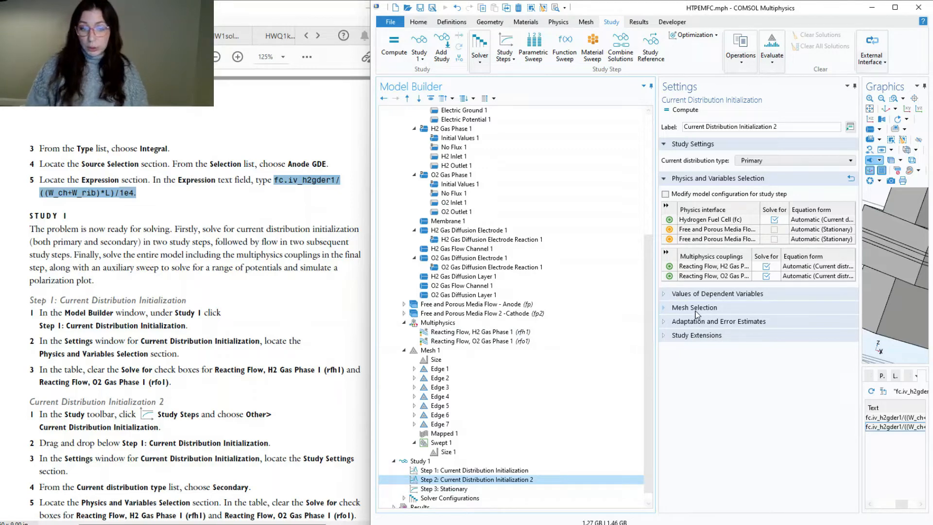
{"action": "left_click", "coordinate": [754, 161]}
{"action": "left_click", "coordinate": [752, 180]}
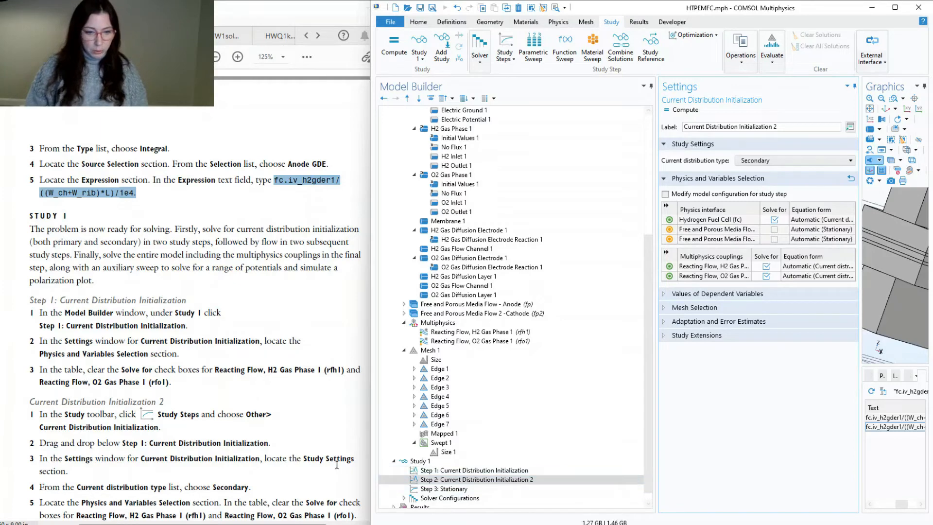
- Exclude the Reacting Flow, H2 Gas Phase 1 and O2 Gas Phase 1 couplings from solving in Step 2: Current Distribution Initialization 2
{"action": "scroll", "coordinate": [337, 465], "scroll_direction": "down", "scroll_amount": 3}
{"action": "scroll", "coordinate": [338, 469], "scroll_direction": "down", "scroll_amount": 2}
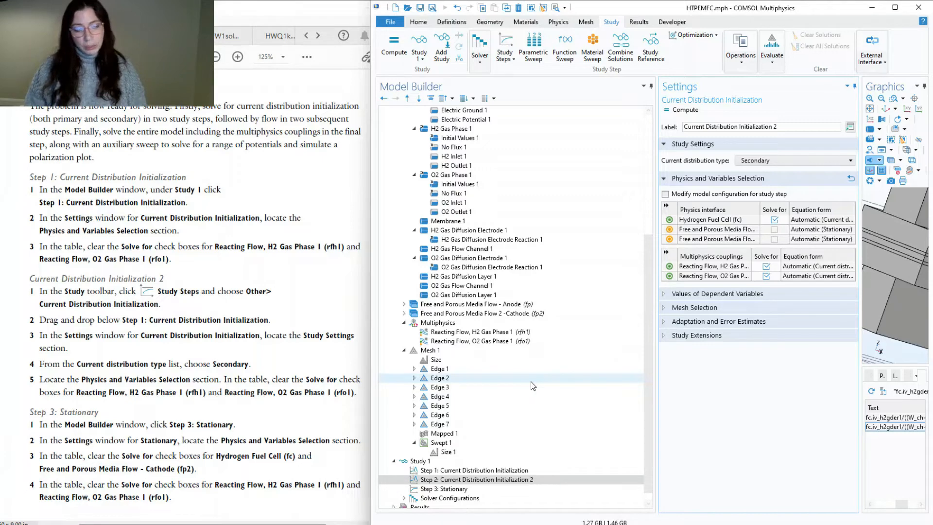
{"action": "left_click", "coordinate": [766, 267]}
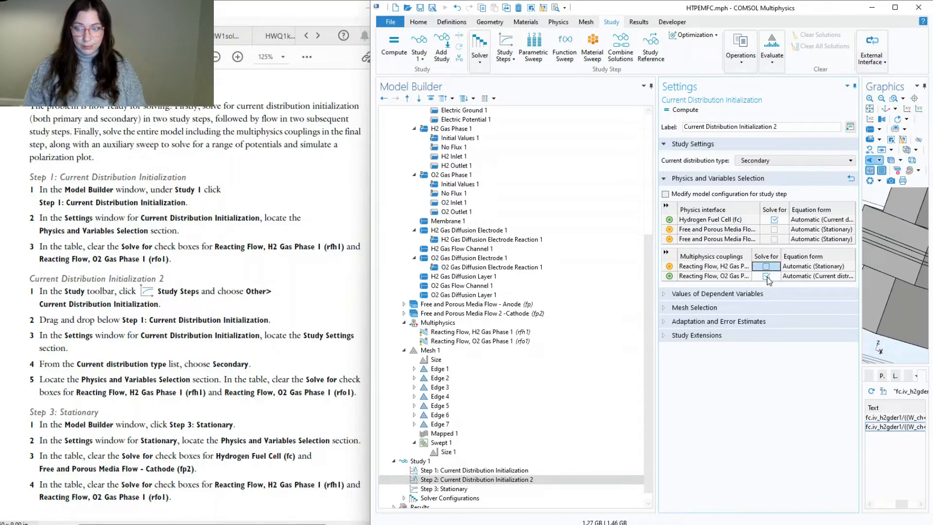
{"action": "left_click", "coordinate": [767, 276]}
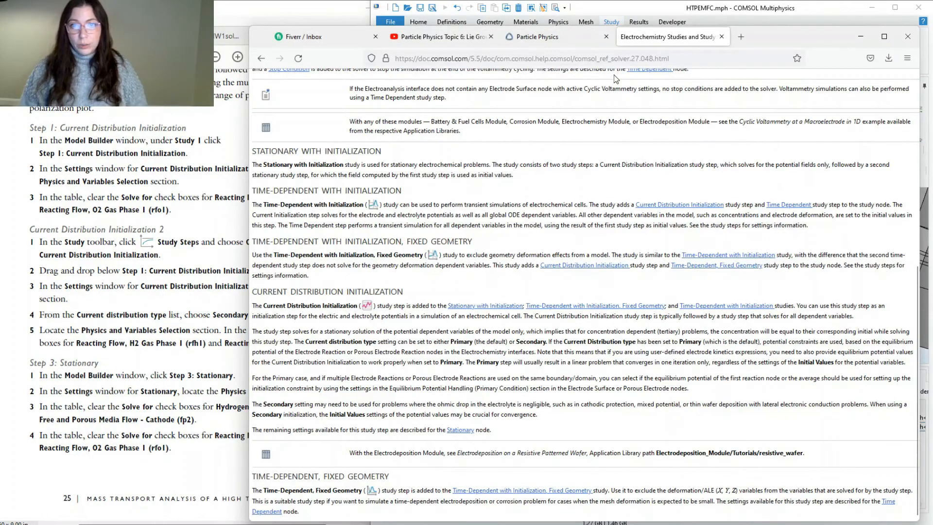
- Switch to the web browser and examine the COMSOL documentation on the primary and secondary Current Distribution Initialization settings
{"action": "left_click_drag", "start_coordinate": [772, 33], "coordinate": [631, 63]}
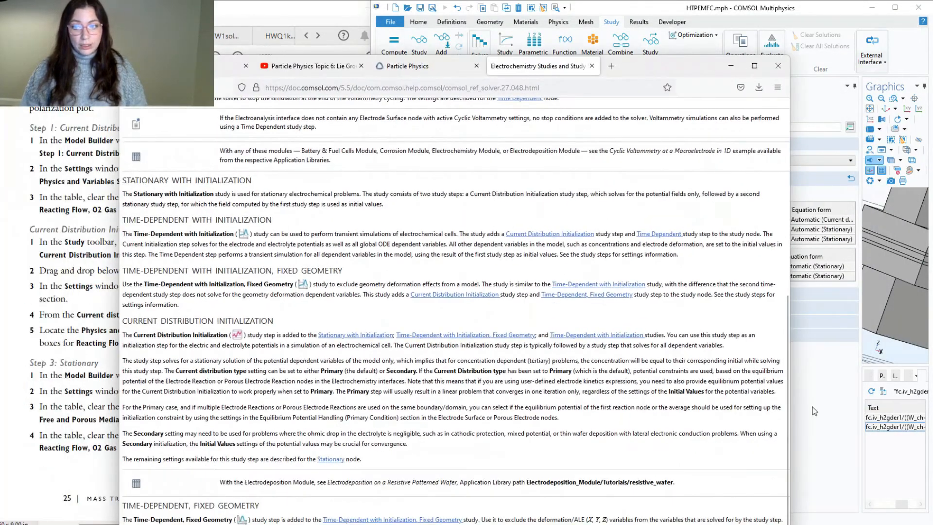
{"action": "left_click", "coordinate": [687, 436]}
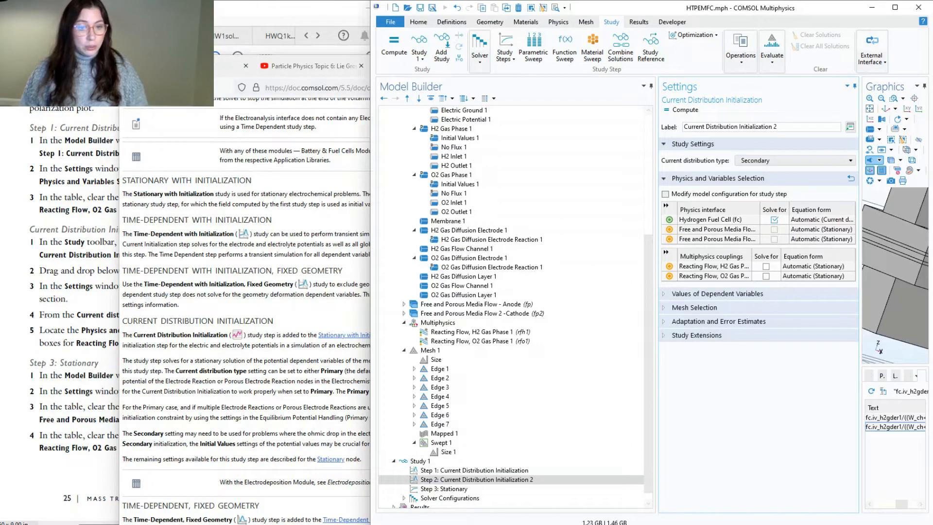
{"action": "left_click", "coordinate": [254, 66]}
{"action": "left_click_drag", "start_coordinate": [690, 66], "coordinate": [776, 35]}
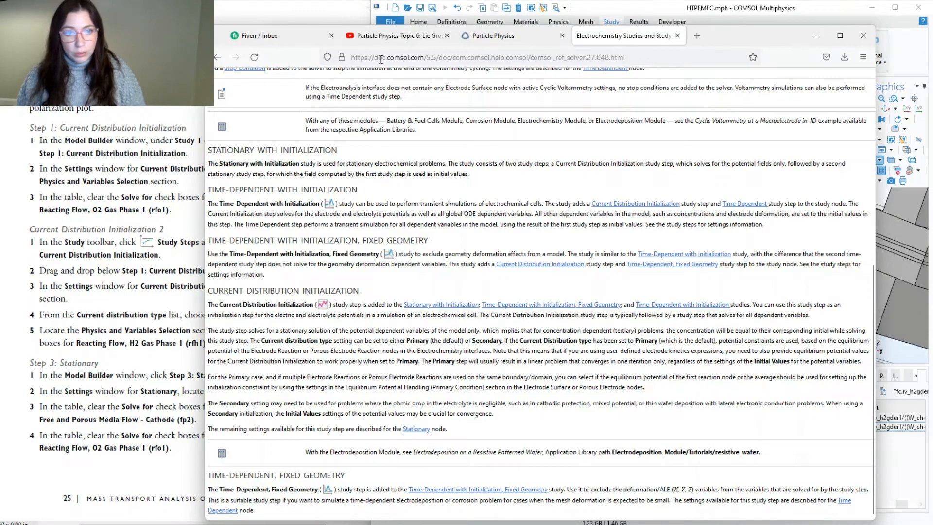
- Examine the documentation's Current Distribution Initialization section, including when the Secondary setting and its initial values matter, and return to the COMSOL model
{"action": "scroll", "coordinate": [559, 179], "scroll_direction": "up", "scroll_amount": 6}
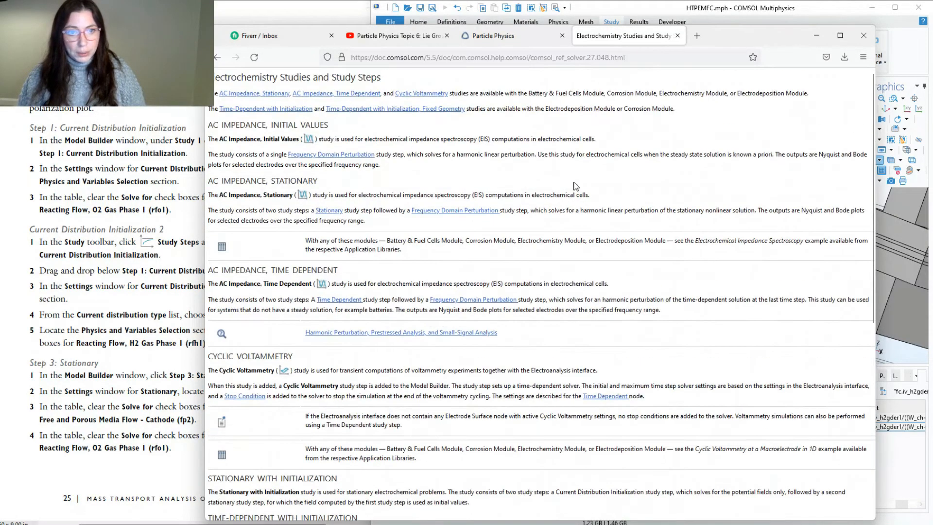
{"action": "scroll", "coordinate": [576, 186], "scroll_direction": "down", "scroll_amount": 3}
{"action": "scroll", "coordinate": [575, 186], "scroll_direction": "up", "scroll_amount": 3}
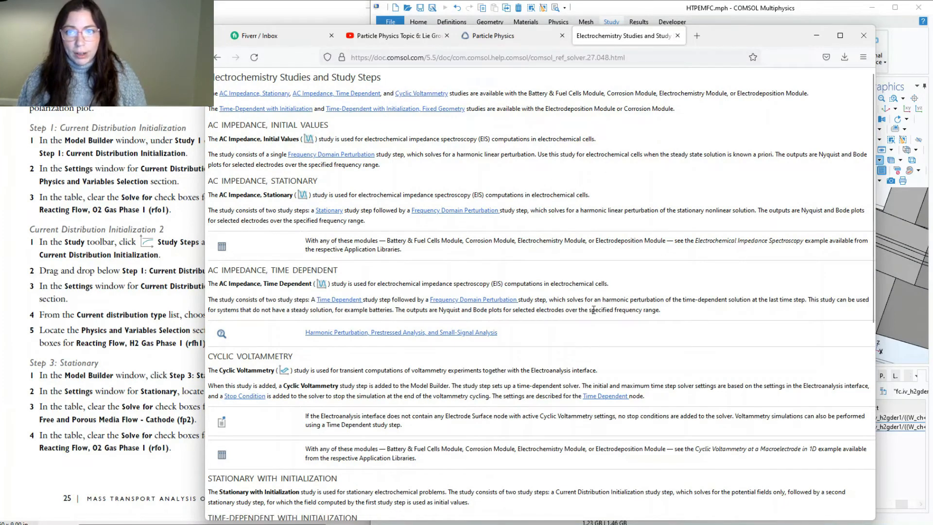
{"action": "scroll", "coordinate": [594, 313], "scroll_direction": "down", "scroll_amount": 6}
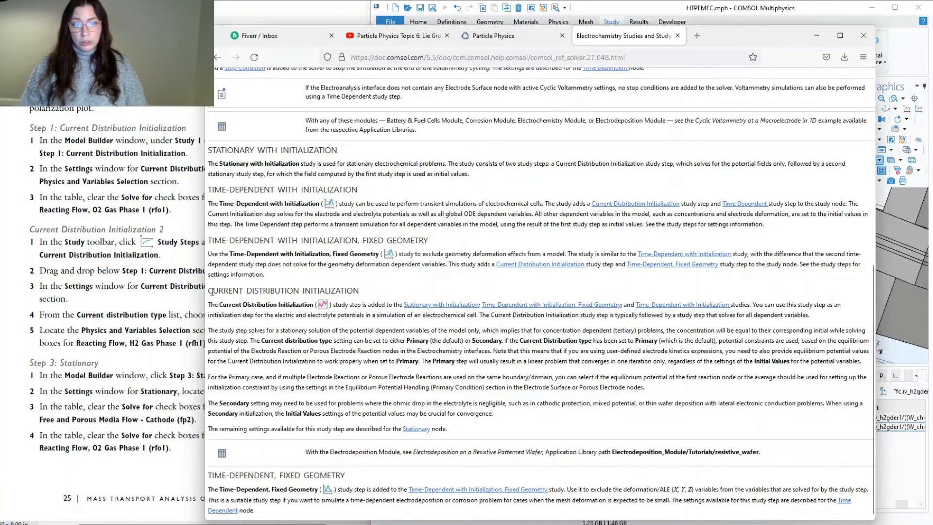
{"action": "left_click_drag", "start_coordinate": [222, 290], "coordinate": [609, 429]}
{"action": "left_click", "coordinate": [609, 430]}
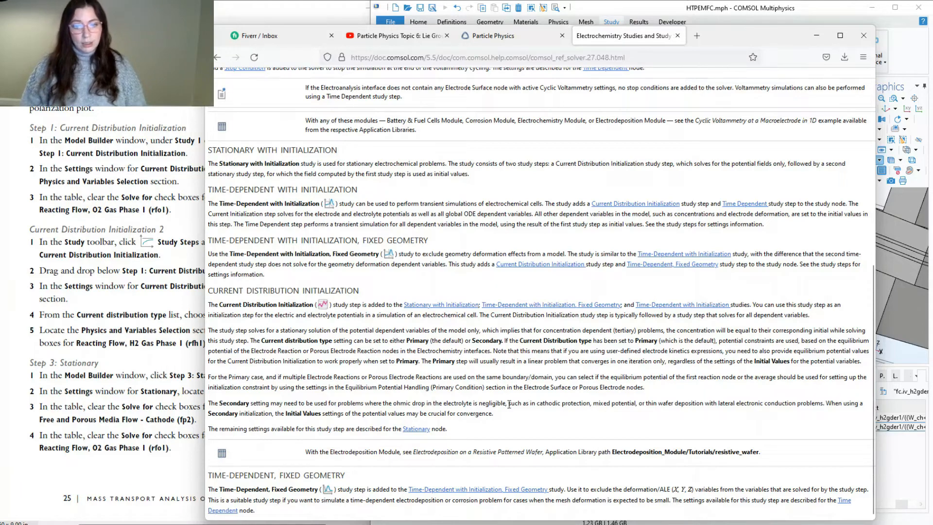
{"action": "left_click_drag", "start_coordinate": [508, 404], "coordinate": [612, 407]}
{"action": "left_click_drag", "start_coordinate": [384, 403], "coordinate": [510, 404]}
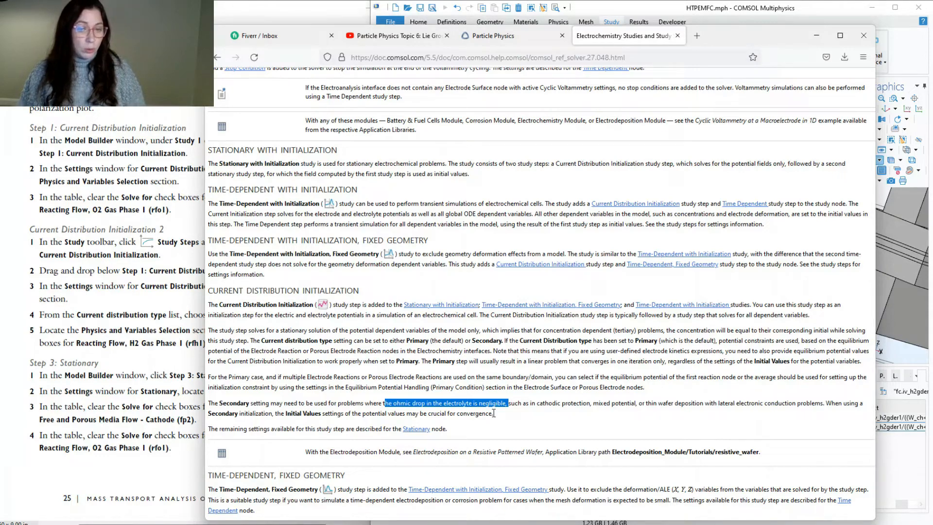
{"action": "left_click_drag", "start_coordinate": [494, 413], "coordinate": [212, 412]}
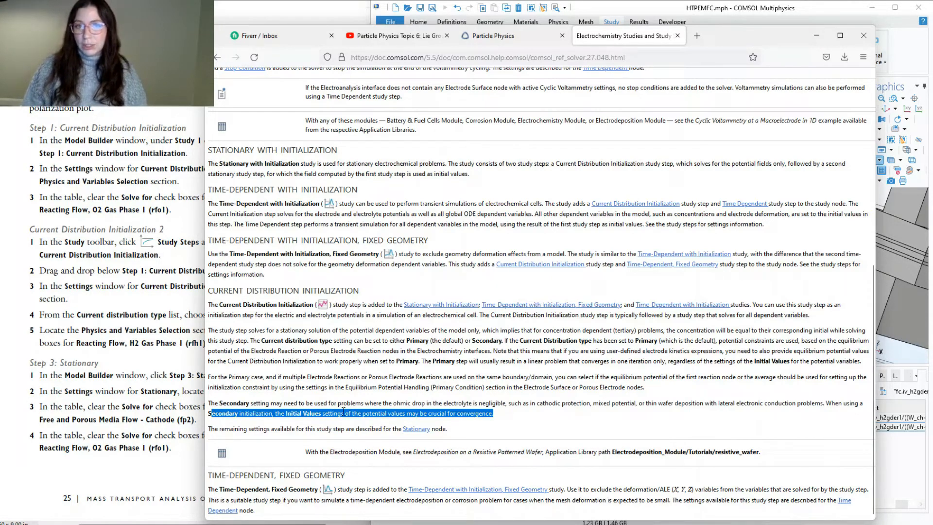
{"action": "left_click", "coordinate": [816, 40]}
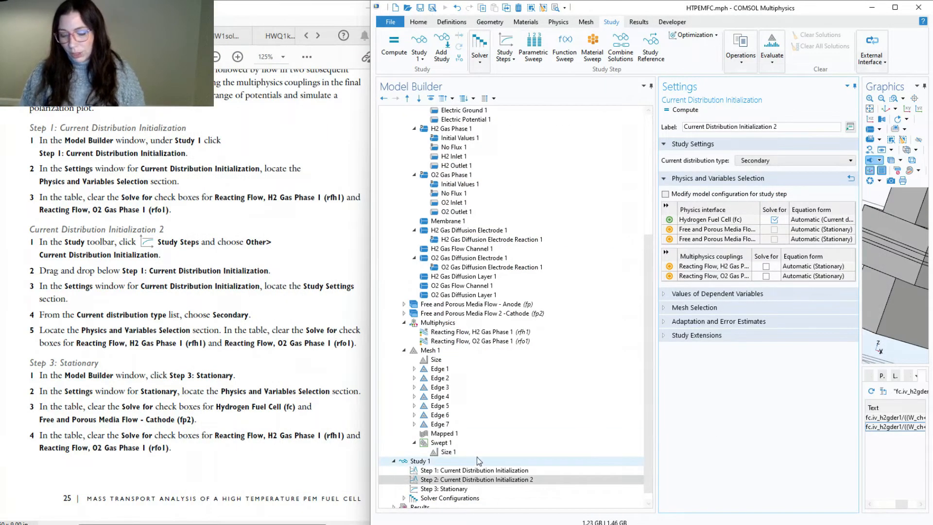
- Read the PDF tutorial's instructions for the Stationary 2 and Stationary 3 study steps
{"action": "scroll", "coordinate": [530, 449], "scroll_direction": "down", "scroll_amount": 1}
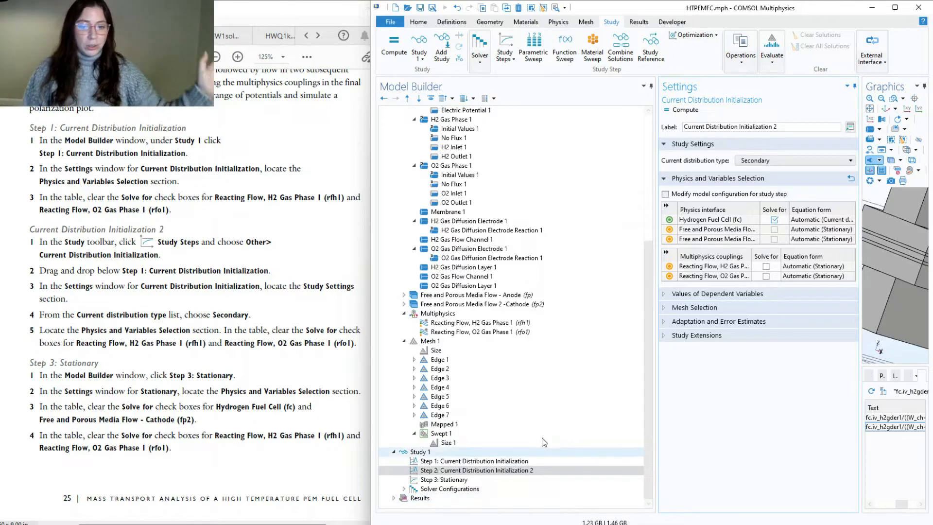
{"action": "left_click", "coordinate": [456, 471]}
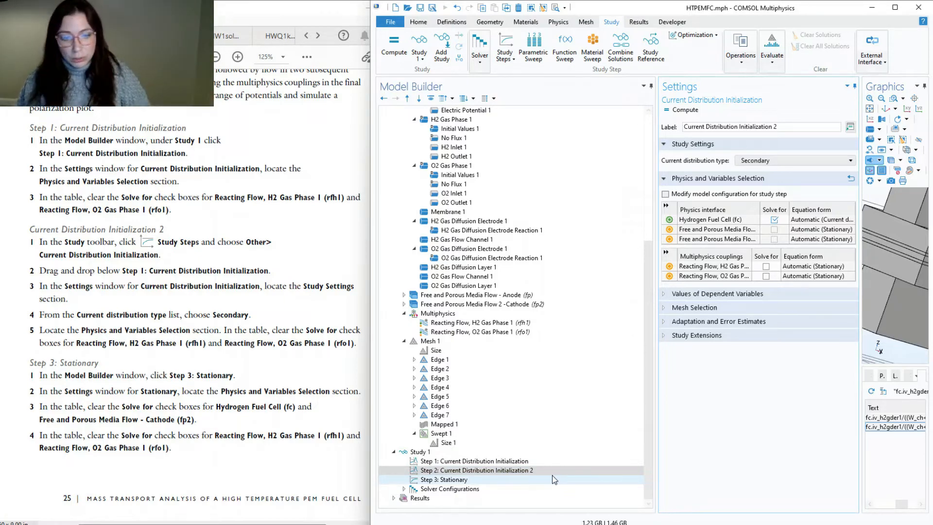
{"action": "left_click", "coordinate": [206, 343]}
{"action": "scroll", "coordinate": [206, 343], "scroll_direction": "down", "scroll_amount": 10}
{"action": "scroll", "coordinate": [112, 351], "scroll_direction": "down", "scroll_amount": 1}
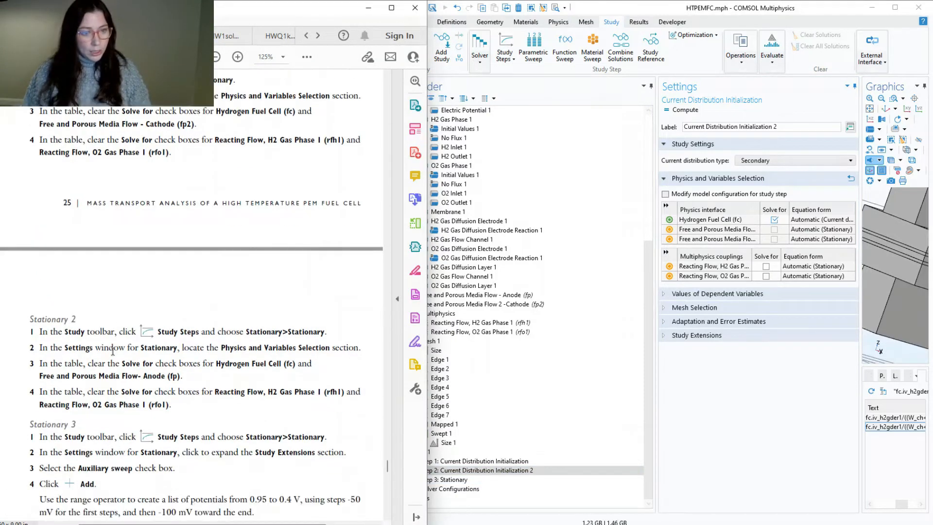
{"action": "scroll", "coordinate": [112, 351], "scroll_direction": "down", "scroll_amount": 3}
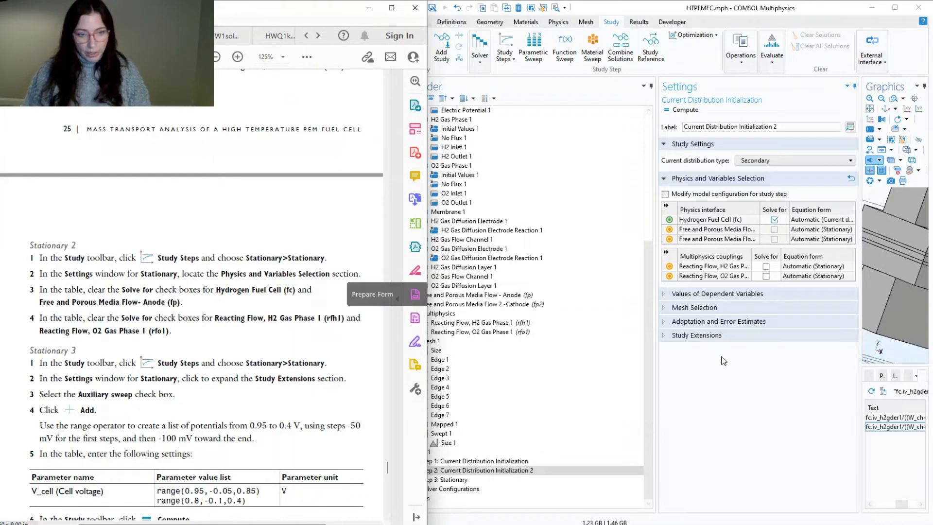
{"action": "left_click", "coordinate": [763, 421]}
- Add a second Stationary step to Study 1 and exclude Hydrogen Fuel Cell and Free and Porous Media Flow - Anode from solving in it
{"action": "left_click", "coordinate": [461, 480]}
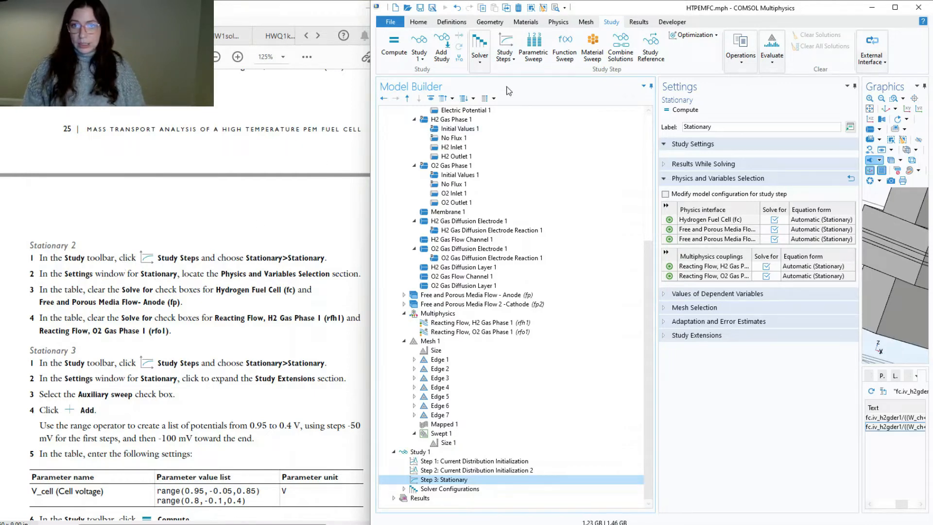
{"action": "left_click", "coordinate": [504, 58]}
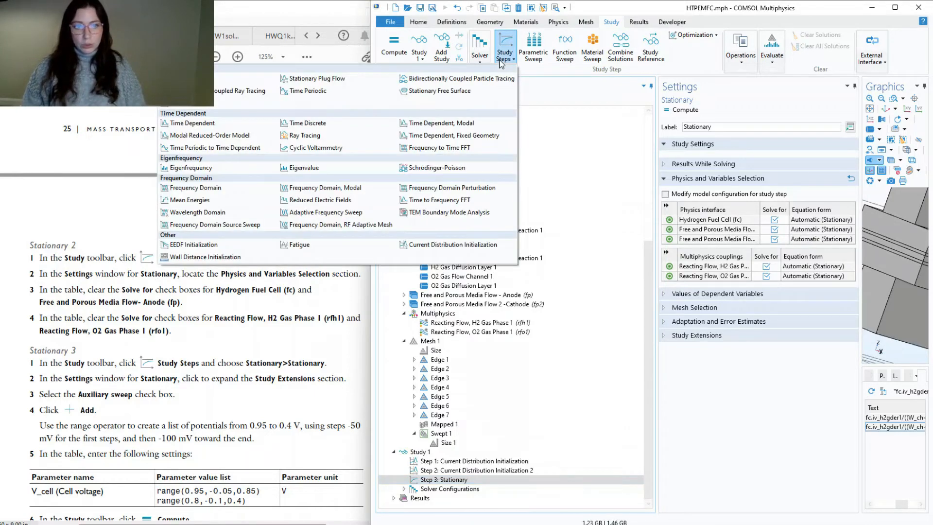
{"action": "left_click", "coordinate": [234, 79]}
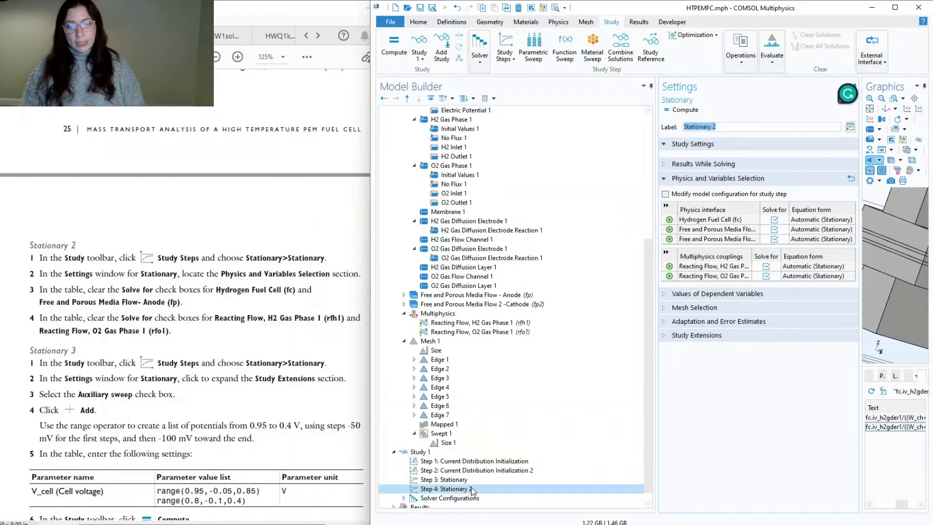
{"action": "scroll", "coordinate": [549, 486], "scroll_direction": "down", "scroll_amount": 1}
{"action": "left_click", "coordinate": [464, 471]}
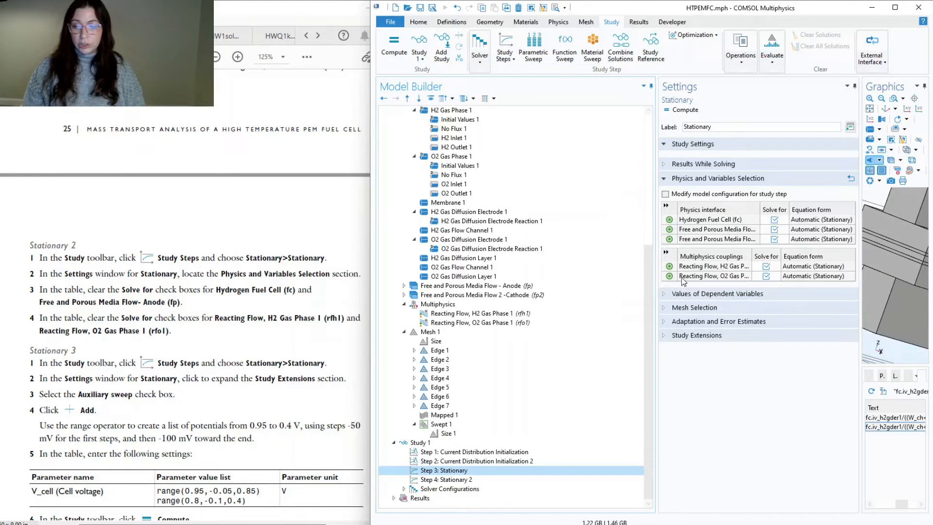
{"action": "left_click", "coordinate": [431, 482]}
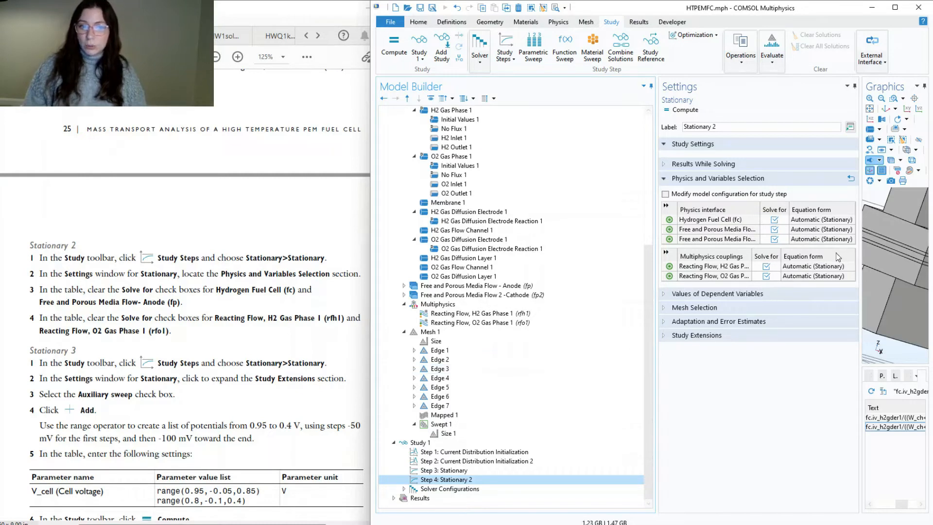
{"action": "left_click", "coordinate": [774, 220]}
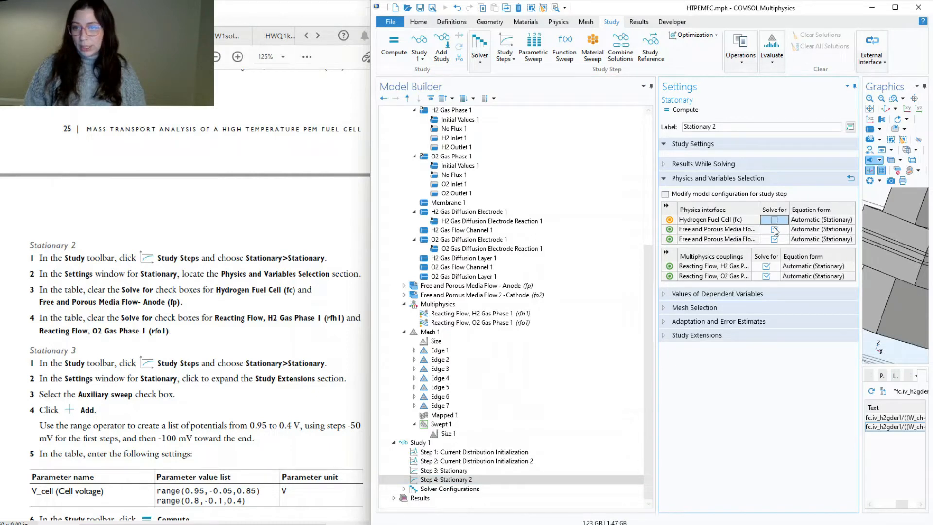
{"action": "left_click", "coordinate": [775, 229]}
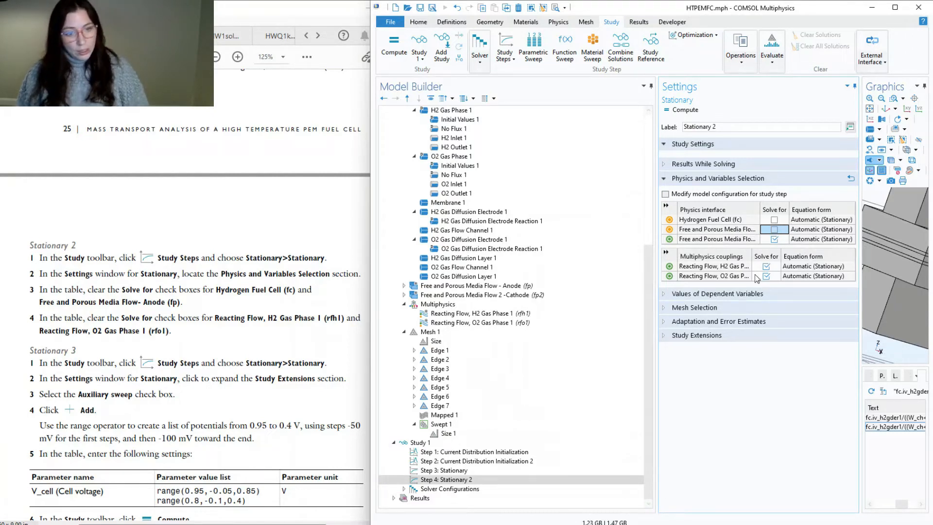
- Add a third Stationary step to Study 1 and enable its auxiliary sweep study extension
{"action": "left_click", "coordinate": [506, 48]}
{"action": "left_click", "coordinate": [223, 78]}
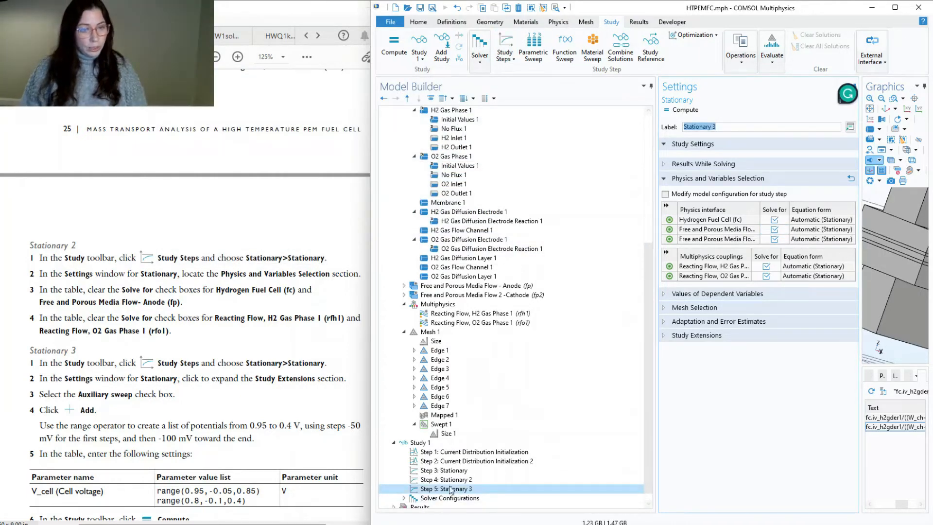
{"action": "scroll", "coordinate": [447, 491], "scroll_direction": "down", "scroll_amount": 1}
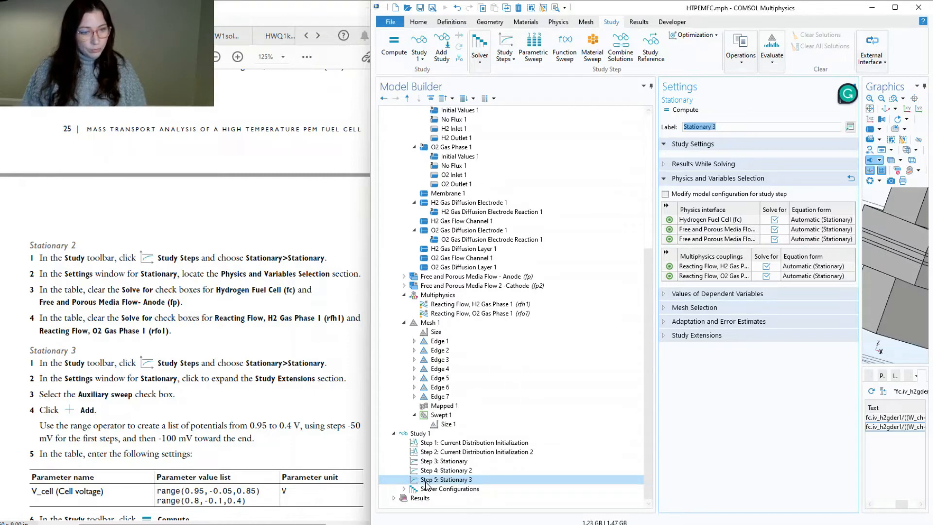
{"action": "left_click", "coordinate": [666, 339]}
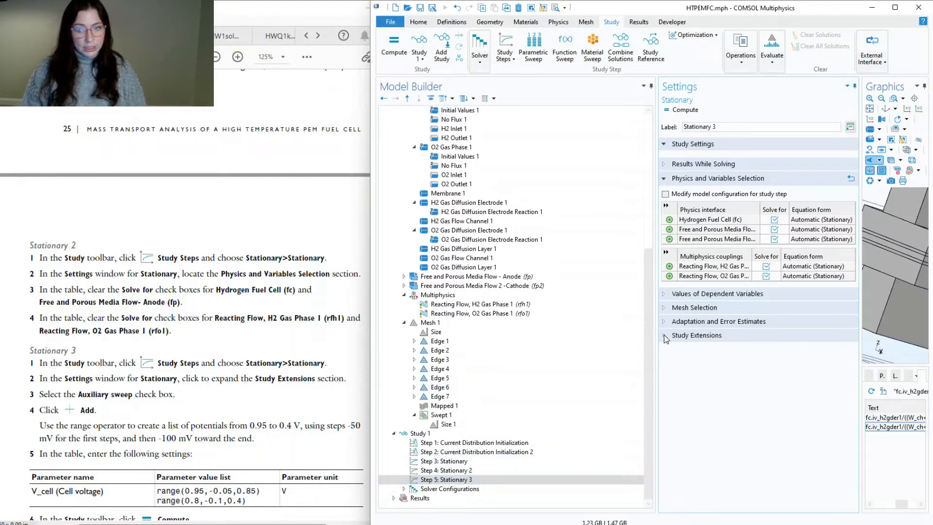
{"action": "left_click", "coordinate": [688, 352]}
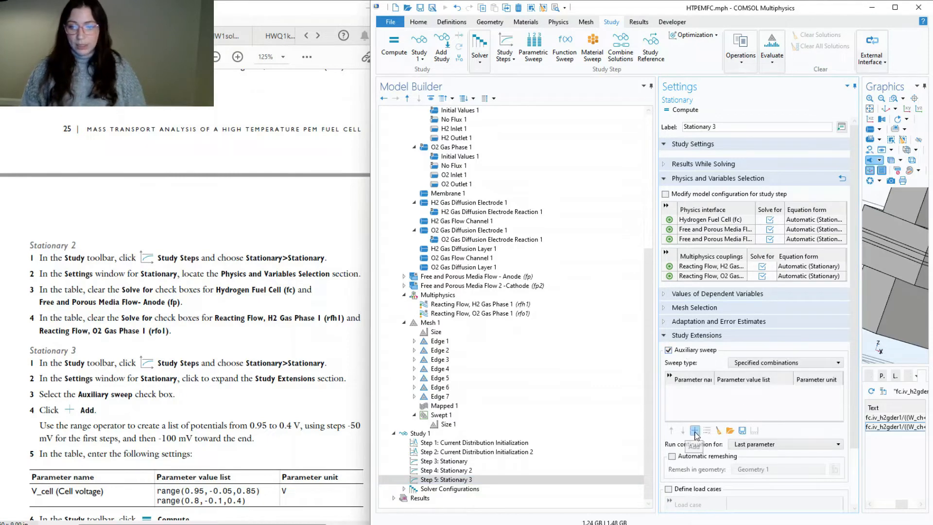
- Add a parameter row to the auxiliary sweep of Stationary 3 and choose V_cell (Cell voltage) as its parameter
{"action": "left_click", "coordinate": [696, 433]}
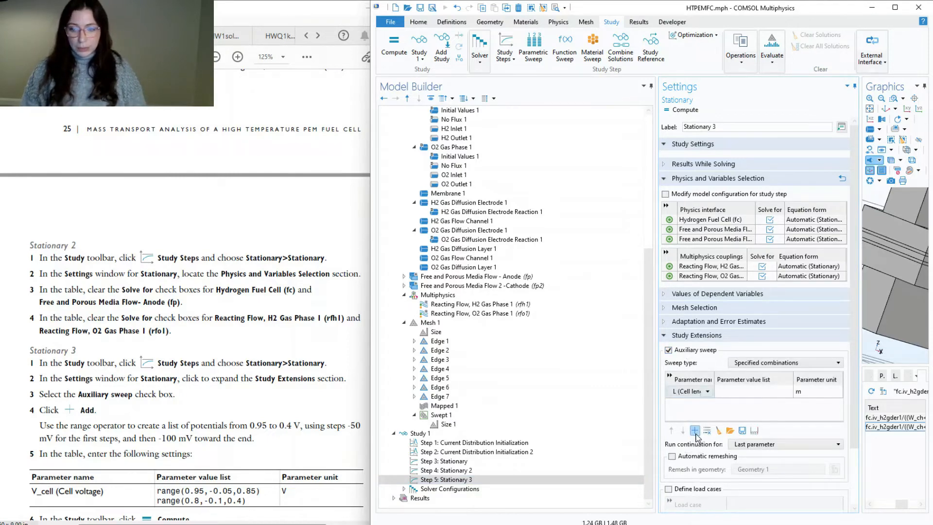
{"action": "scroll", "coordinate": [697, 435], "scroll_direction": "down", "scroll_amount": 3}
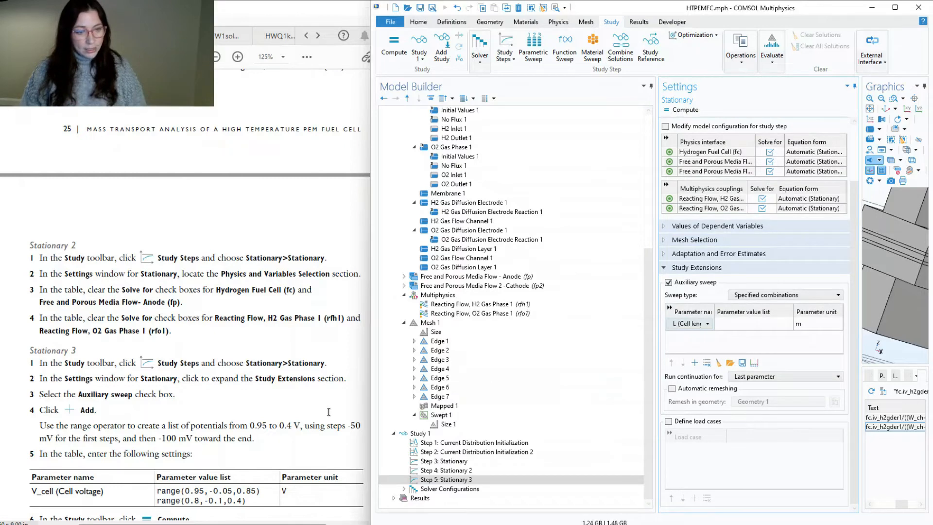
{"action": "scroll", "coordinate": [334, 416], "scroll_direction": "down", "scroll_amount": 3}
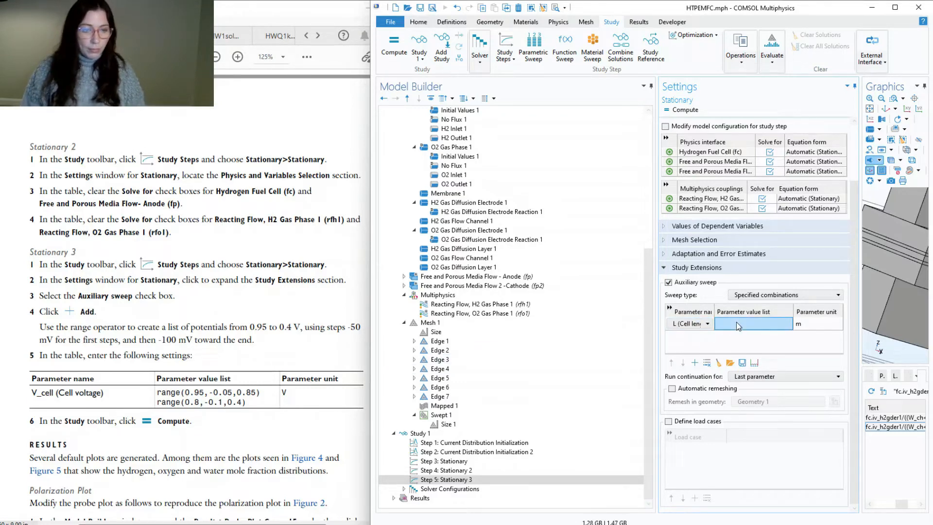
{"action": "left_click", "coordinate": [683, 325]}
{"action": "left_click", "coordinate": [702, 324]}
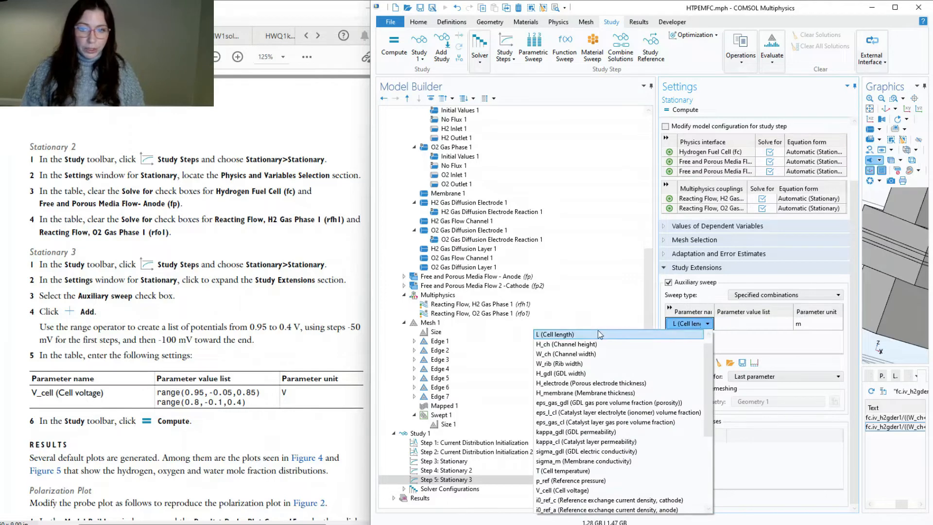
{"action": "scroll", "coordinate": [583, 477], "scroll_direction": "down", "scroll_amount": 4}
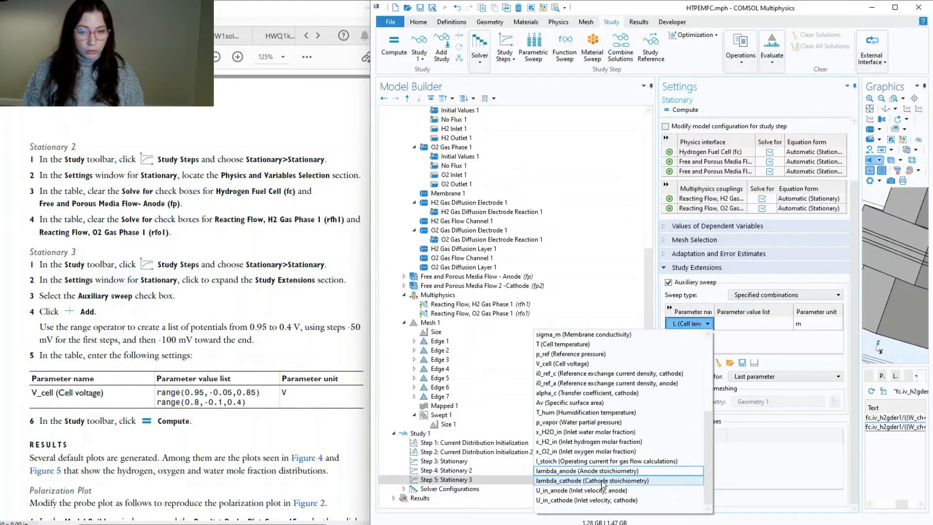
{"action": "left_click", "coordinate": [559, 363]}
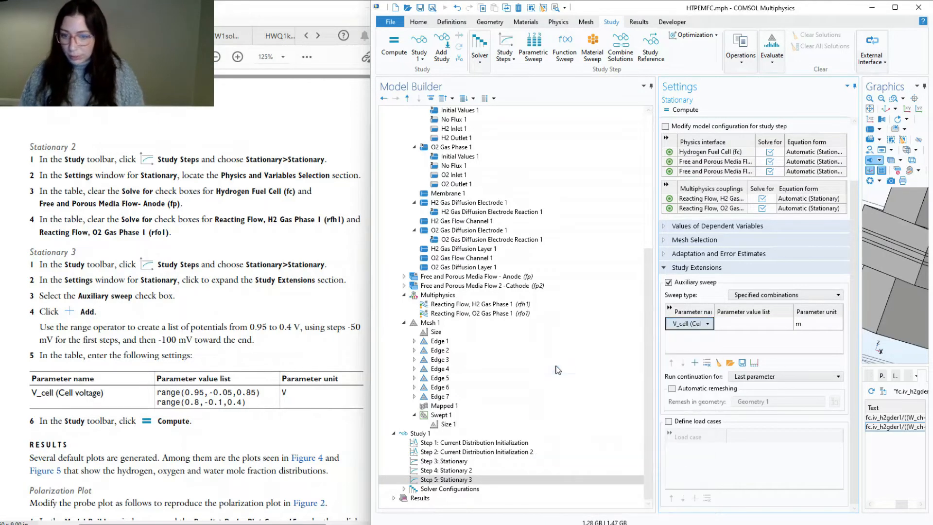
{"action": "left_click", "coordinate": [759, 324]}
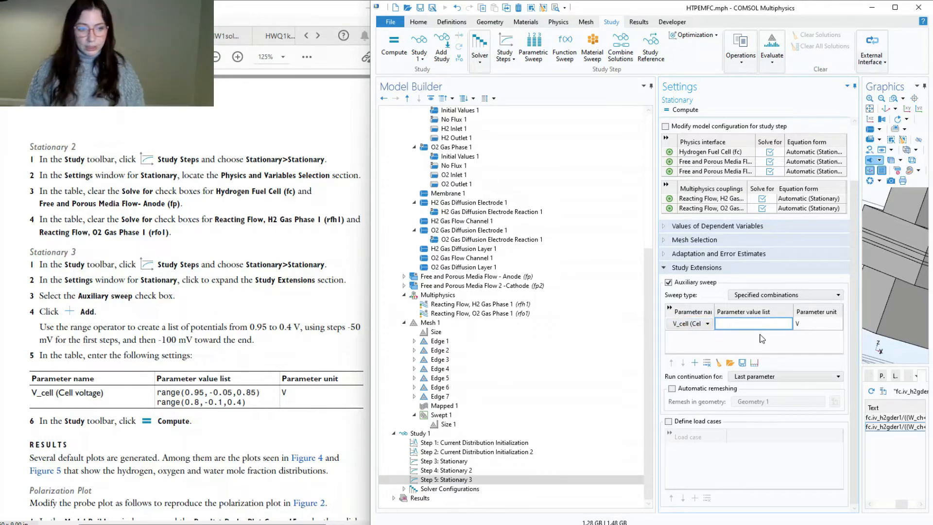
{"action": "type", "text": "range"}
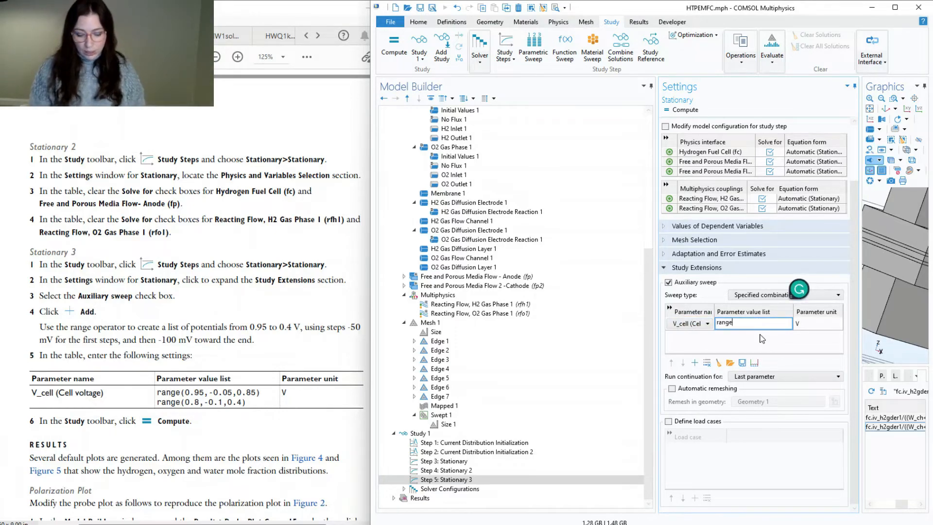
{"action": "key", "text": "BackSpace"}
{"action": "key", "text": "BackSpace"}
{"action": "key", "text": "BackSpace"}
{"action": "key", "text": "BackSpace"}
{"action": "key", "text": "BackSpace"}
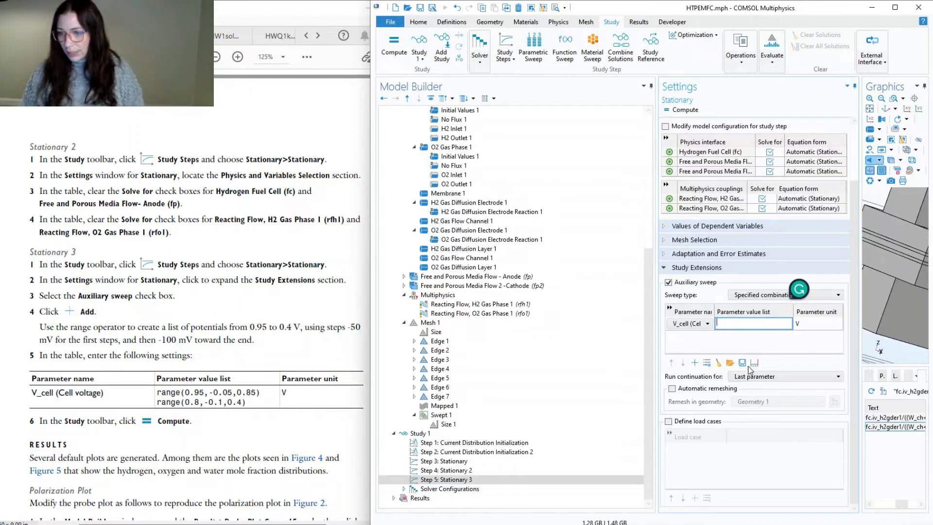
- Enter a V_cell value range in Stationary 3's auxiliary sweep from 0.95 to 0.85 V with a step of -0.05
{"action": "left_click", "coordinate": [754, 363]}
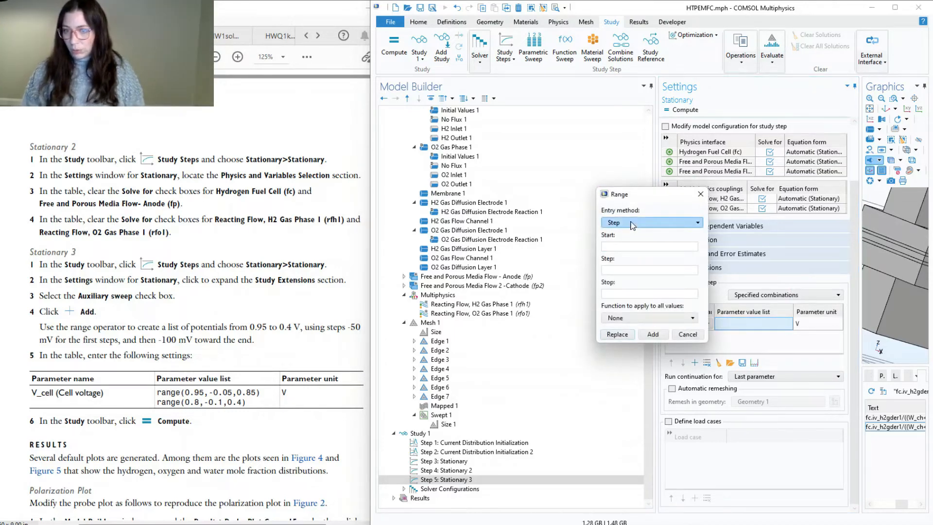
{"action": "left_click", "coordinate": [625, 246]}
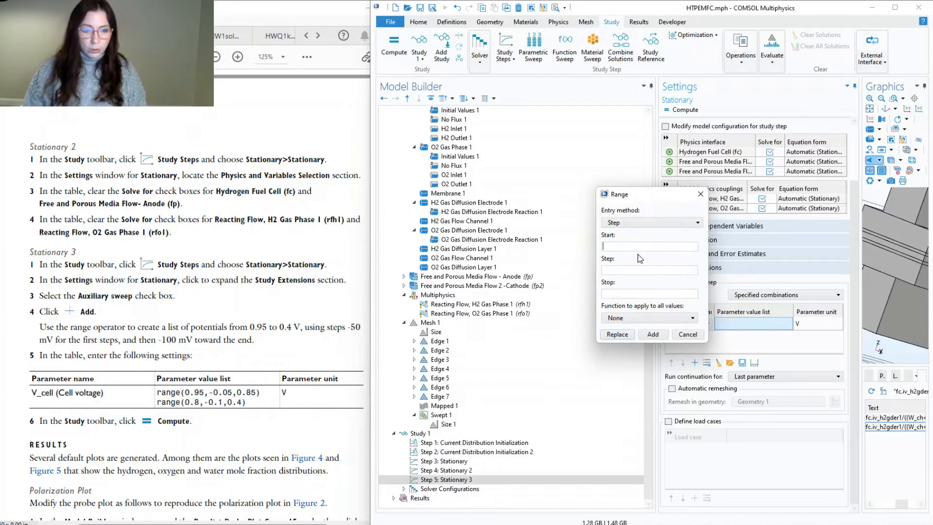
{"action": "type", "text": "0"}
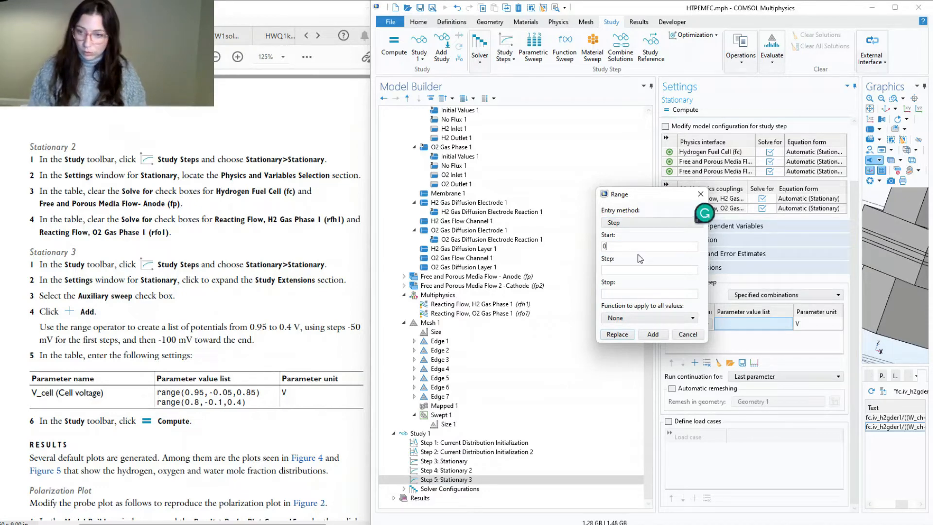
{"action": "type", "text": ".95"}
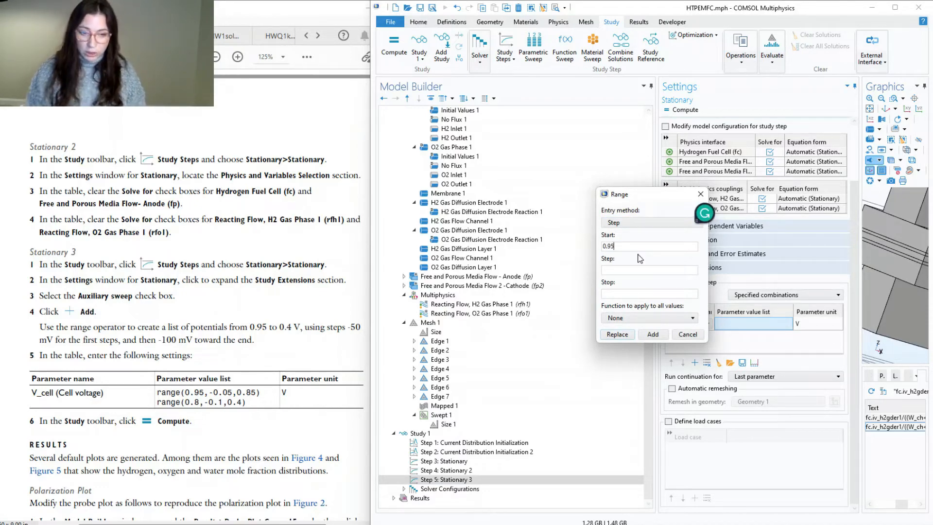
{"action": "left_click", "coordinate": [630, 269]}
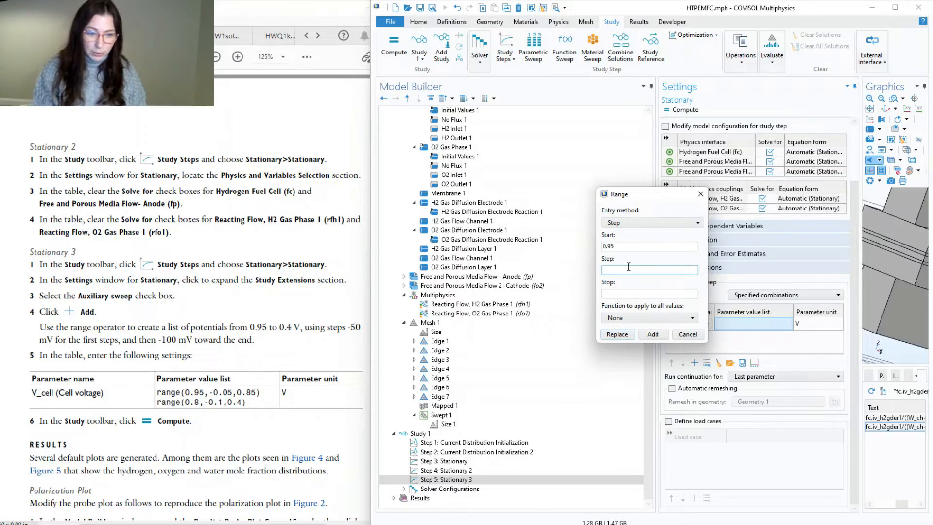
{"action": "type", "text": "-0.05"}
{"action": "left_click", "coordinate": [622, 293]}
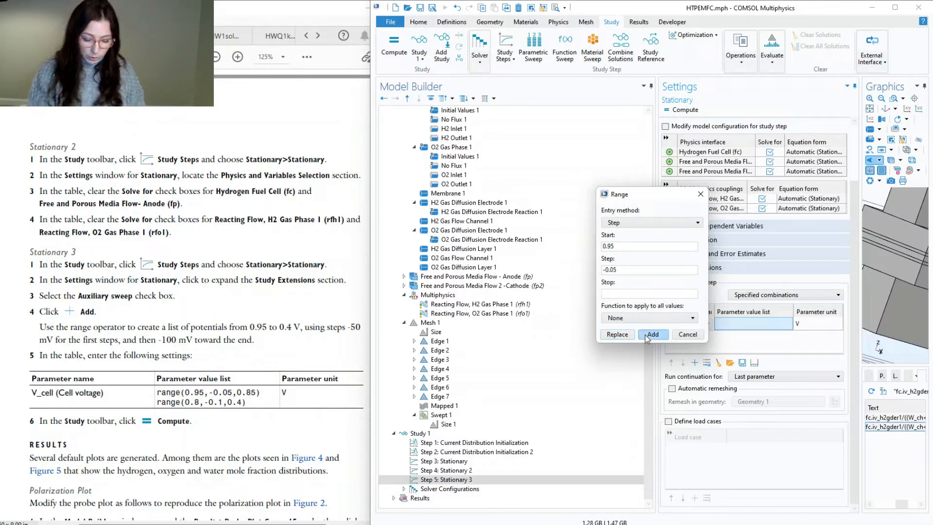
{"action": "type", "text": "0.85"}
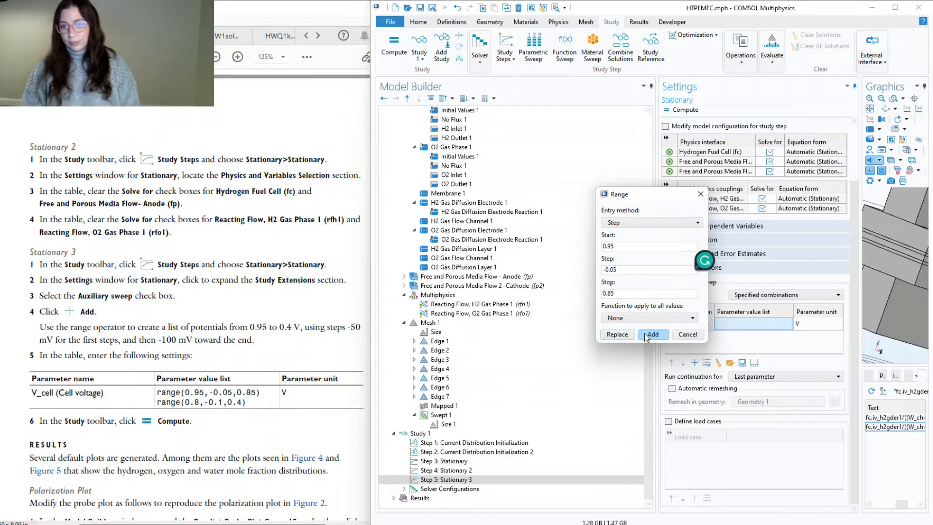
{"action": "left_click", "coordinate": [646, 334]}
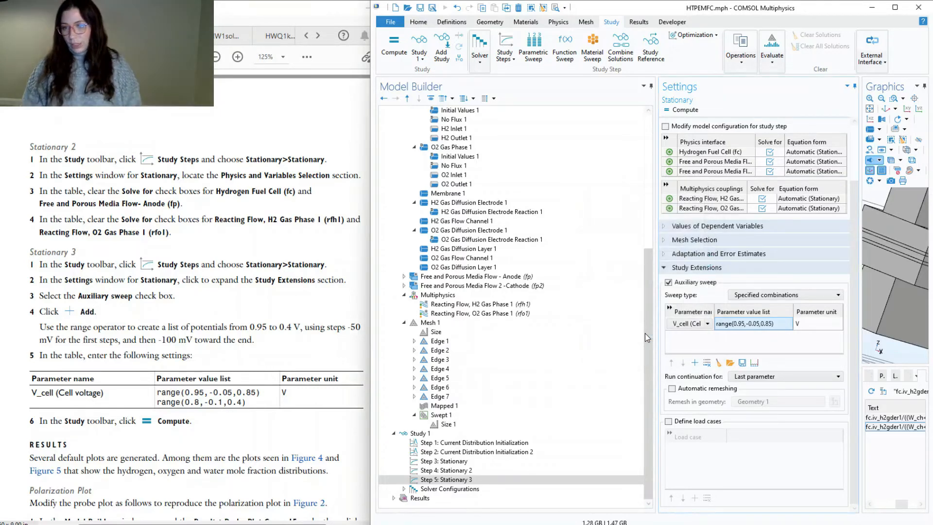
- Append a range from 0.8 to 0.4 V with a step of -0.1 to the V_cell value list and compute the study
{"action": "left_click", "coordinate": [754, 363]}
{"action": "double_click", "coordinate": [662, 248]}
{"action": "key", "text": "BackSpace"}
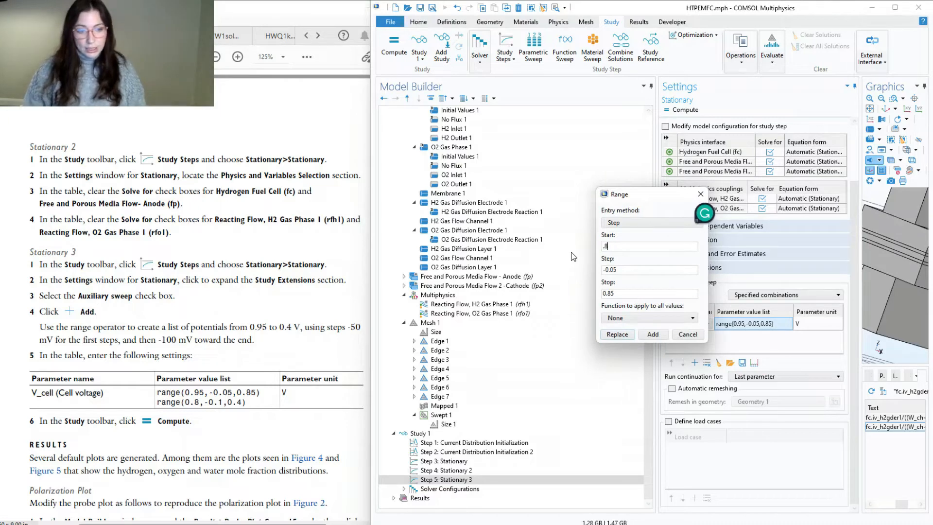
{"action": "type", "text": ".8"}
{"action": "left_click", "coordinate": [647, 269]}
{"action": "key", "text": "BackSpace"}
{"action": "key", "text": "BackSpace"}
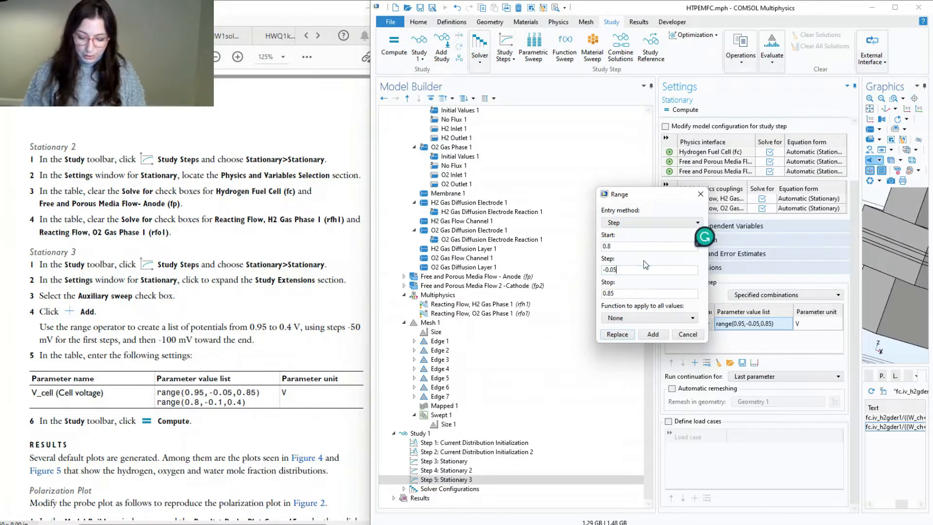
{"action": "type", "text": "1"}
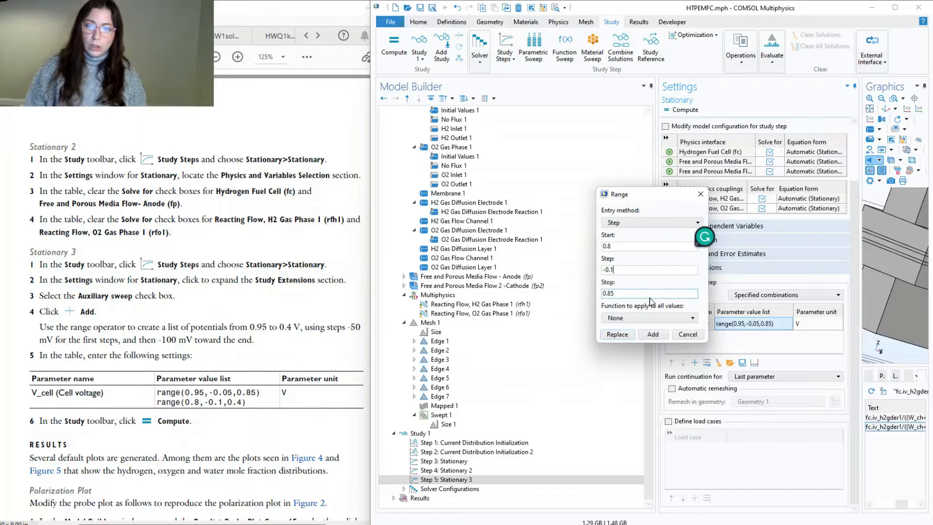
{"action": "double_click", "coordinate": [645, 291]}
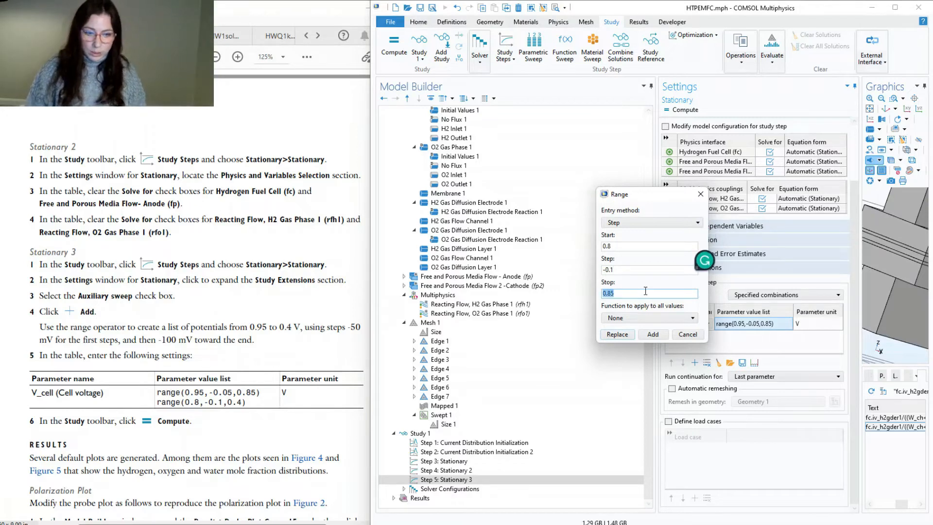
{"action": "type", "text": ".4"}
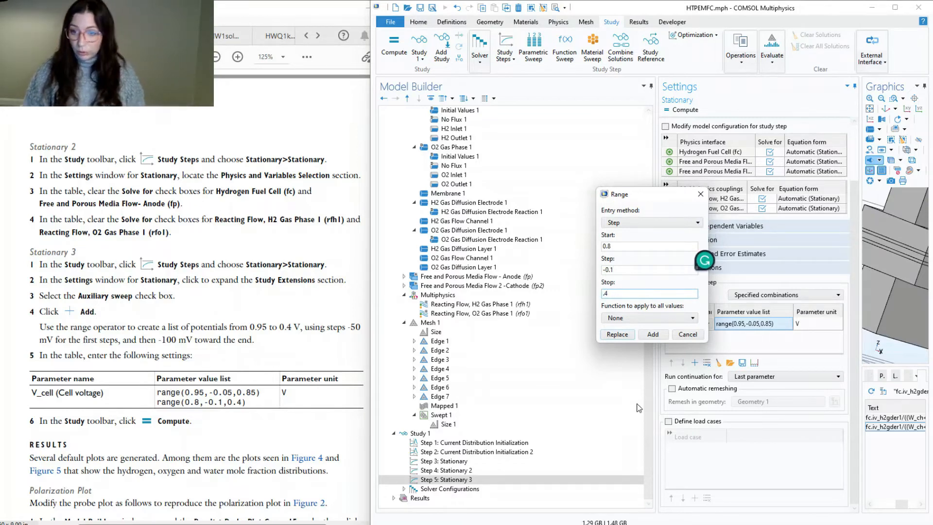
{"action": "left_click", "coordinate": [652, 334]}
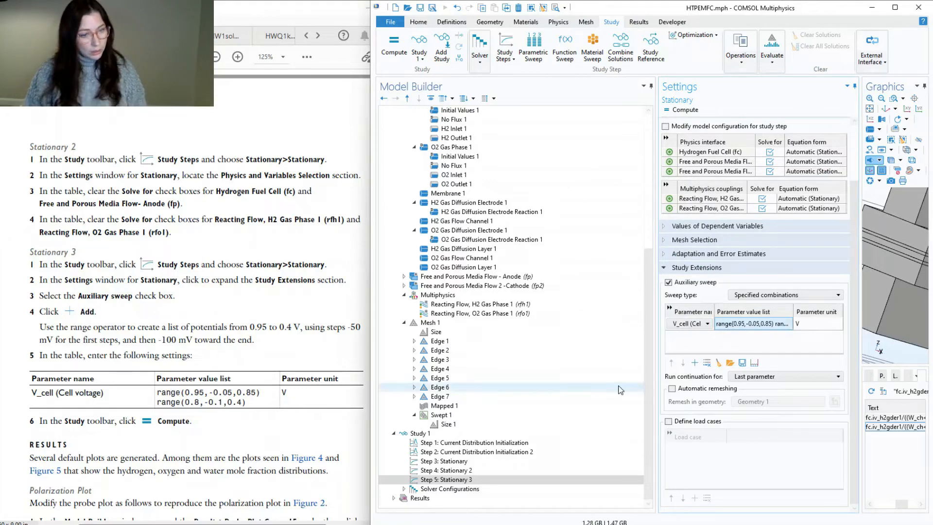
{"action": "left_click", "coordinate": [680, 115]}
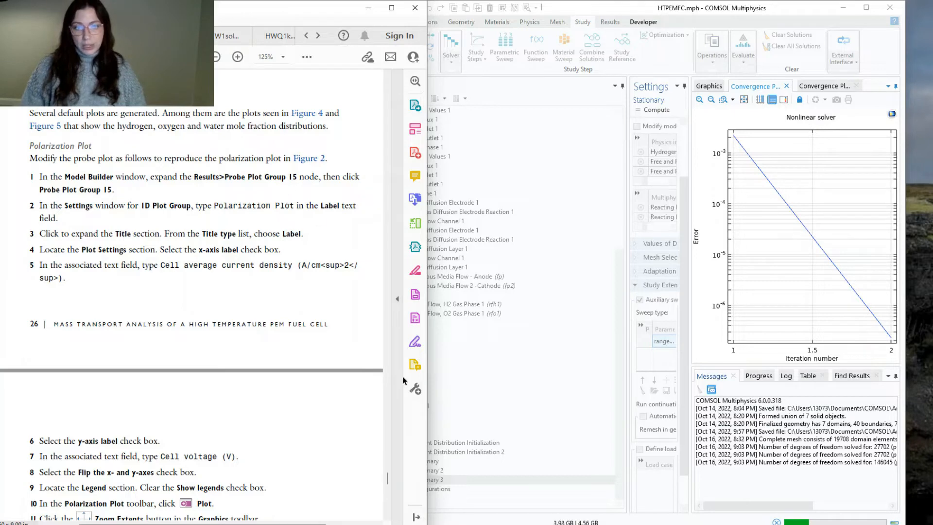
- Read the PDF tutorial's results instructions and examine its reference figures for the polarization curve, membrane ionic current and gas mole fractions
{"action": "scroll", "coordinate": [381, 469], "scroll_direction": "down", "scroll_amount": 9}
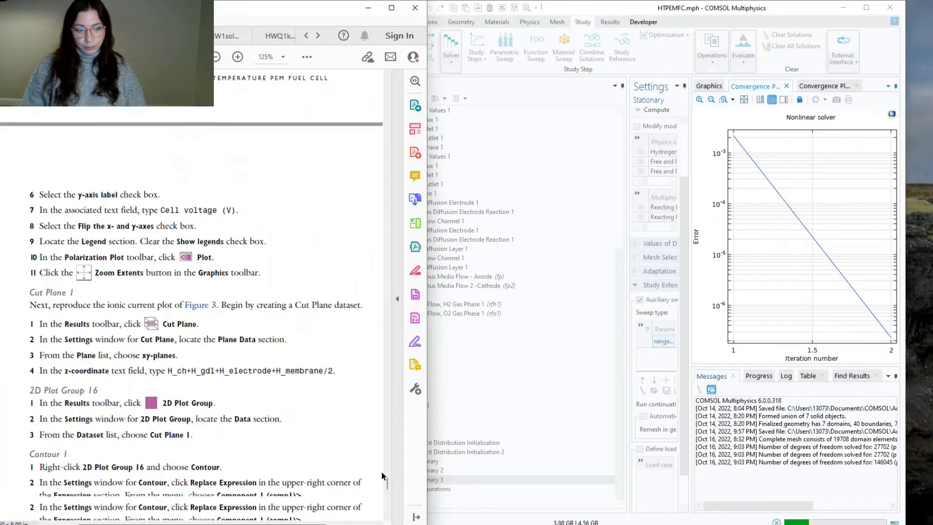
{"action": "scroll", "coordinate": [383, 486], "scroll_direction": "down", "scroll_amount": 7}
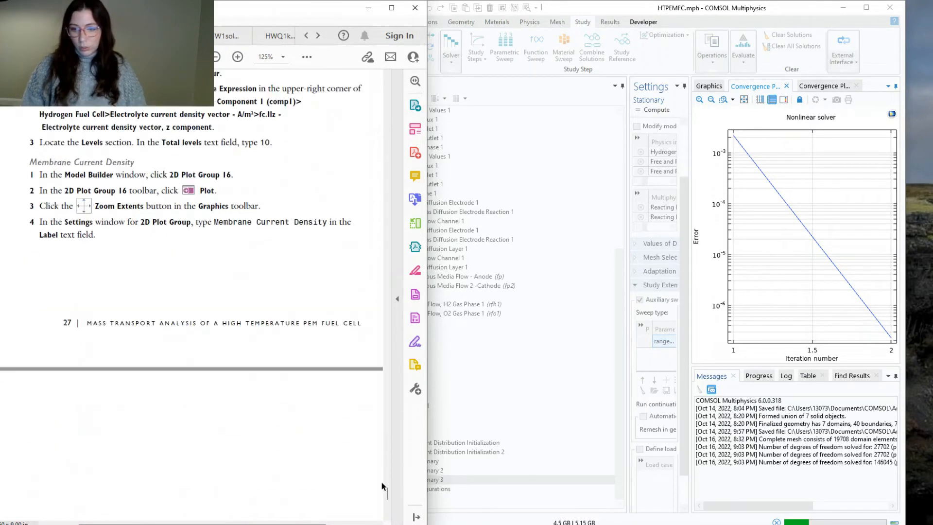
{"action": "scroll", "coordinate": [365, 453], "scroll_direction": "down", "scroll_amount": 2}
{"action": "left_click_drag", "start_coordinate": [387, 501], "coordinate": [371, 141]}
{"action": "scroll", "coordinate": [374, 166], "scroll_direction": "down", "scroll_amount": 10}
{"action": "scroll", "coordinate": [381, 191], "scroll_direction": "up", "scroll_amount": 5}
{"action": "scroll", "coordinate": [350, 311], "scroll_direction": "down", "scroll_amount": 5}
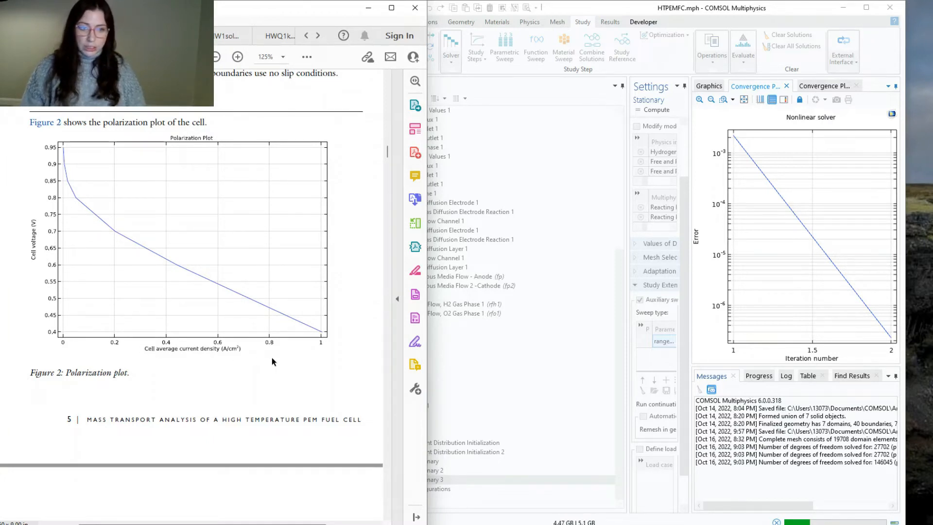
{"action": "scroll", "coordinate": [273, 359], "scroll_direction": "down", "scroll_amount": 1}
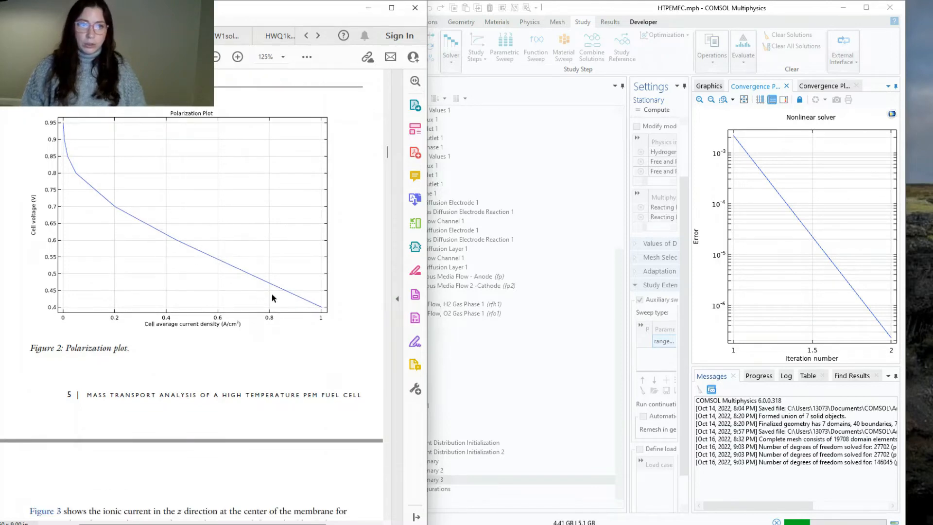
{"action": "scroll", "coordinate": [287, 293], "scroll_direction": "down", "scroll_amount": 7}
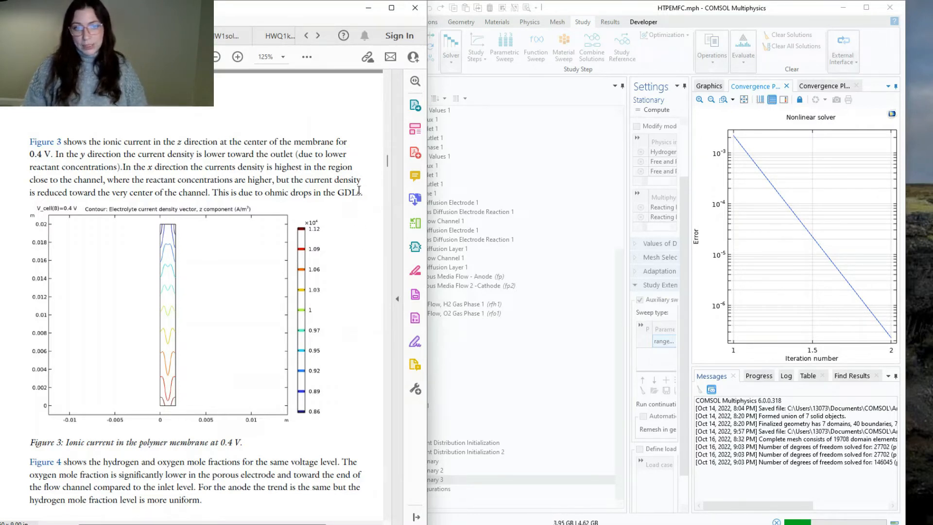
{"action": "scroll", "coordinate": [329, 296], "scroll_direction": "down", "scroll_amount": 5}
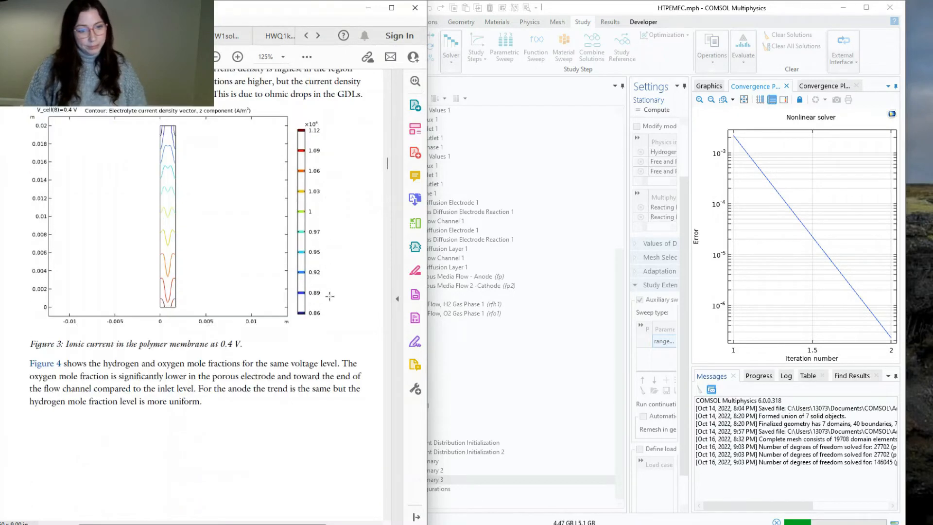
{"action": "scroll", "coordinate": [154, 294], "scroll_direction": "down", "scroll_amount": 3}
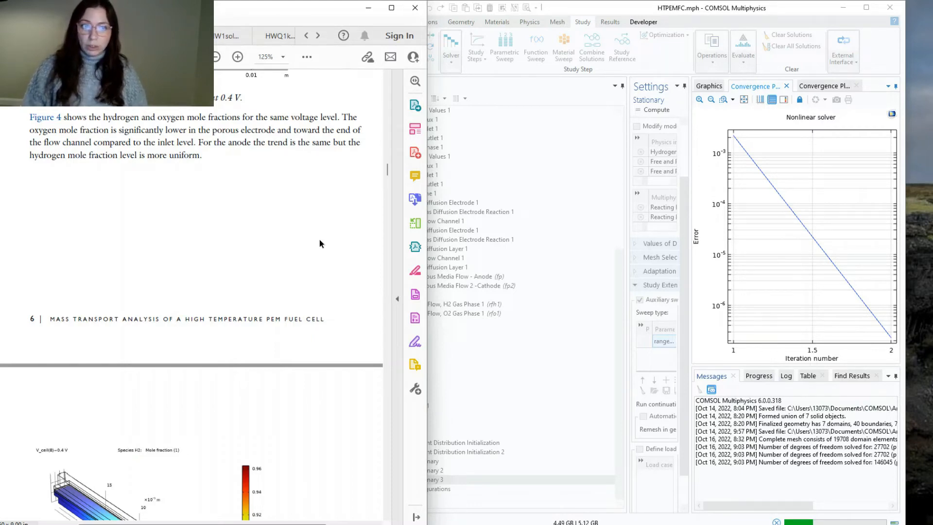
{"action": "scroll", "coordinate": [319, 239], "scroll_direction": "down", "scroll_amount": 8}
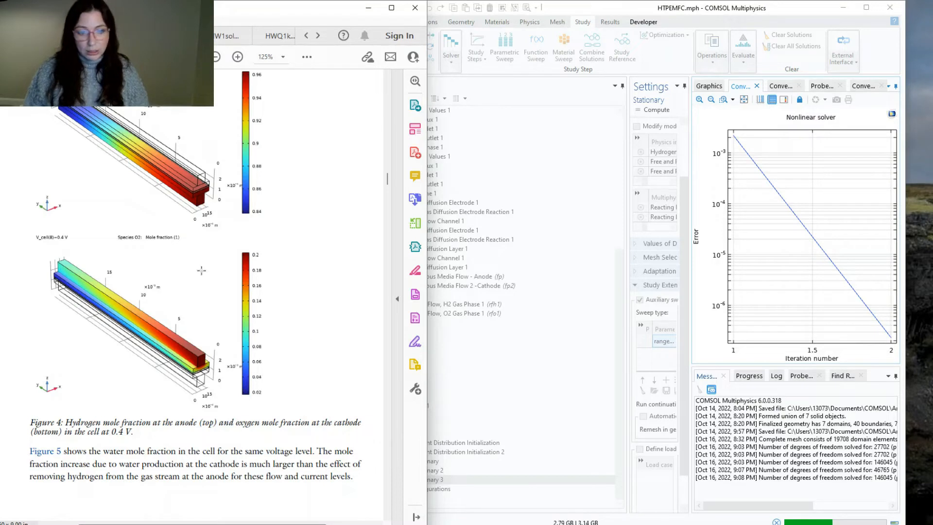
{"action": "scroll", "coordinate": [194, 274], "scroll_direction": "down", "scroll_amount": 2}
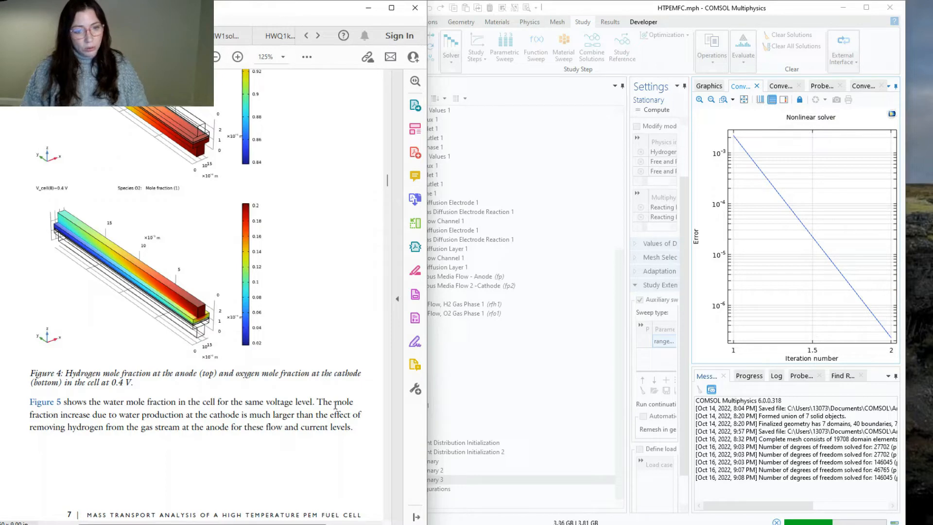
{"action": "scroll", "coordinate": [335, 404], "scroll_direction": "down", "scroll_amount": 10}
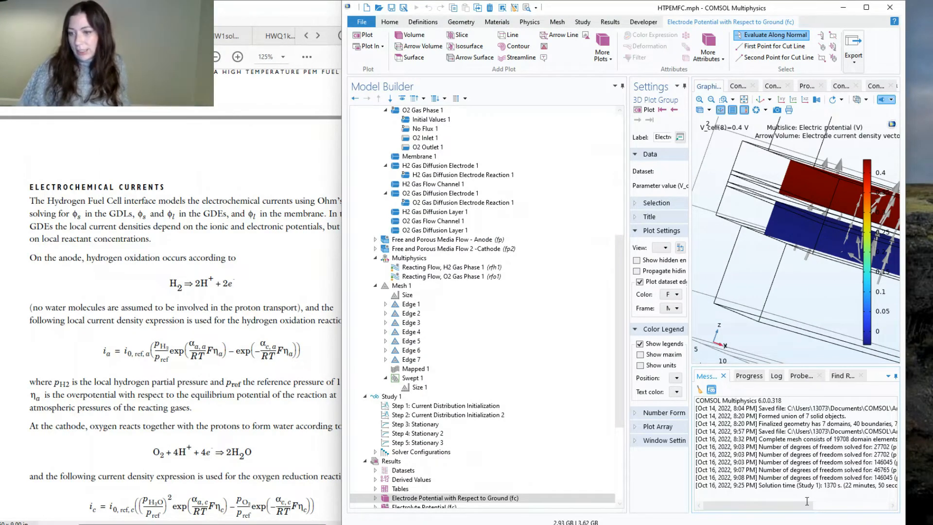
- Check the Study 1 solution time in the messages and read the tutorial's Polarization Plot instructions against the Results nodes
{"action": "left_click_drag", "start_coordinate": [808, 506], "coordinate": [832, 509]}
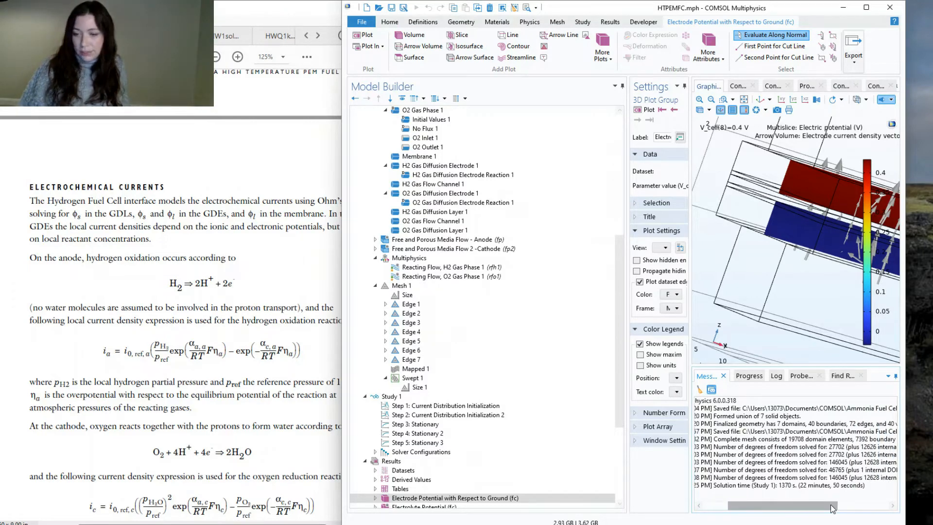
{"action": "left_click", "coordinate": [317, 446]}
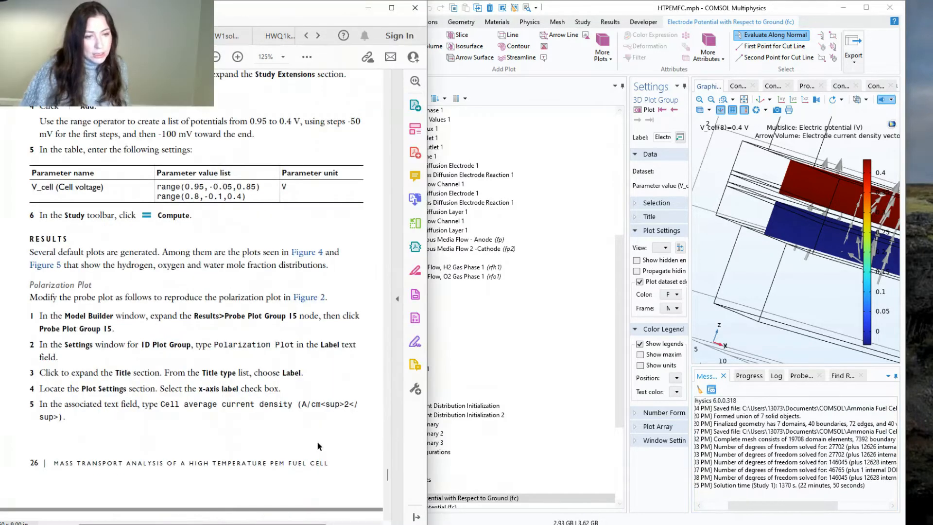
{"action": "left_click", "coordinate": [437, 346]}
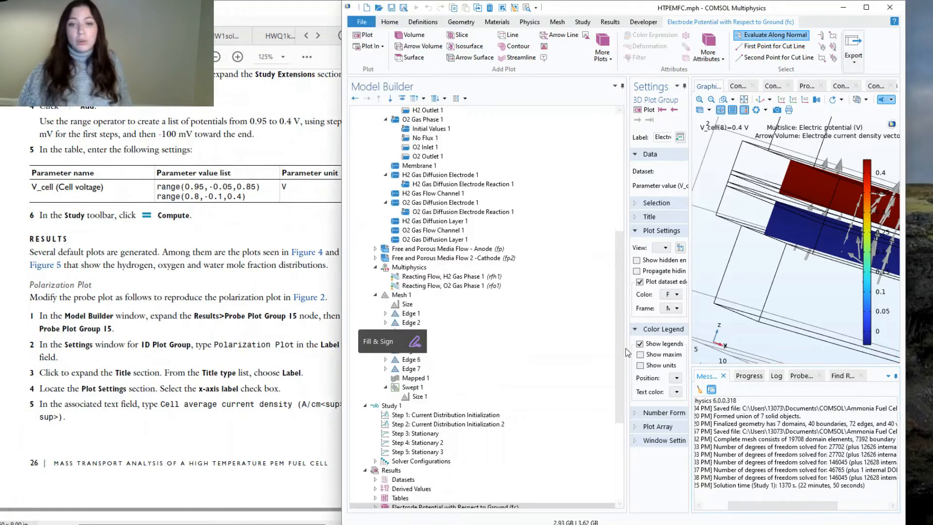
{"action": "scroll", "coordinate": [401, 369], "scroll_direction": "down", "scroll_amount": 6}
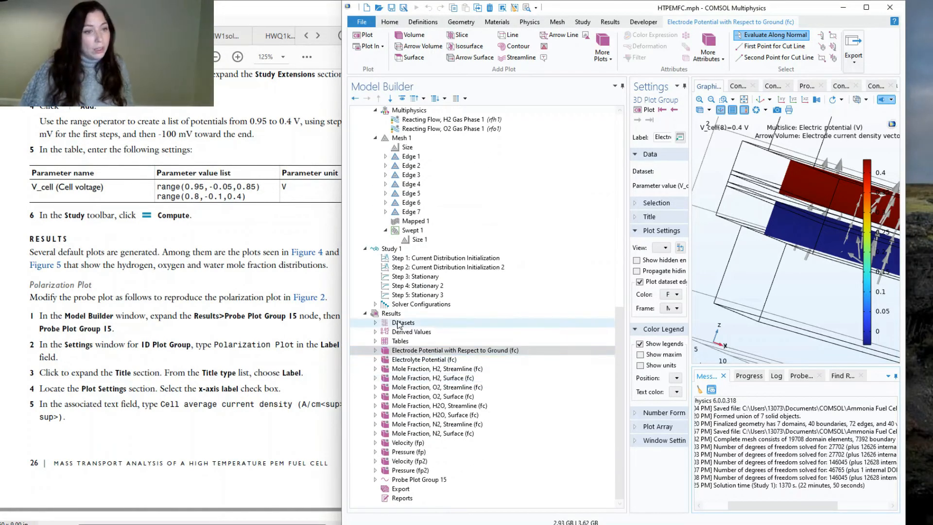
{"action": "left_click", "coordinate": [257, 286]}
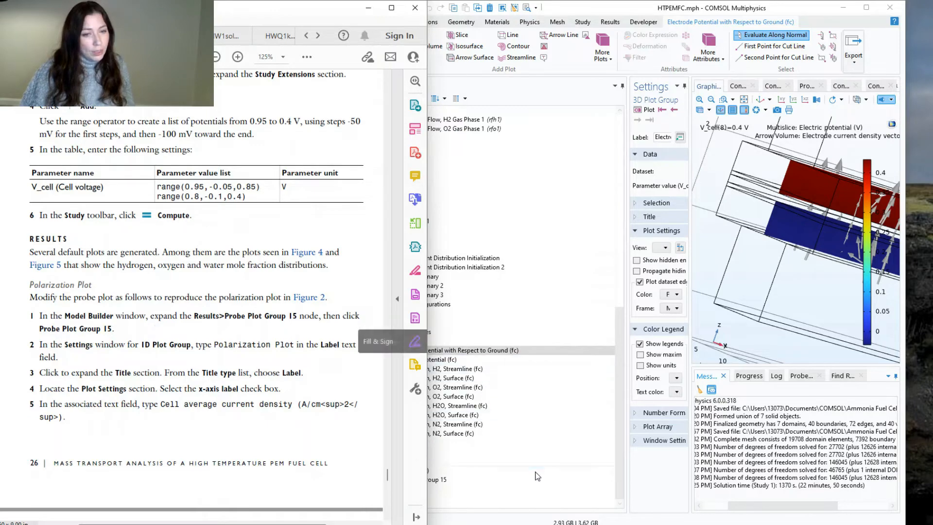
- Expand Probe Plot Group 15 under Results and set its label to "Polarization Plot"
{"action": "left_click", "coordinate": [649, 489]}
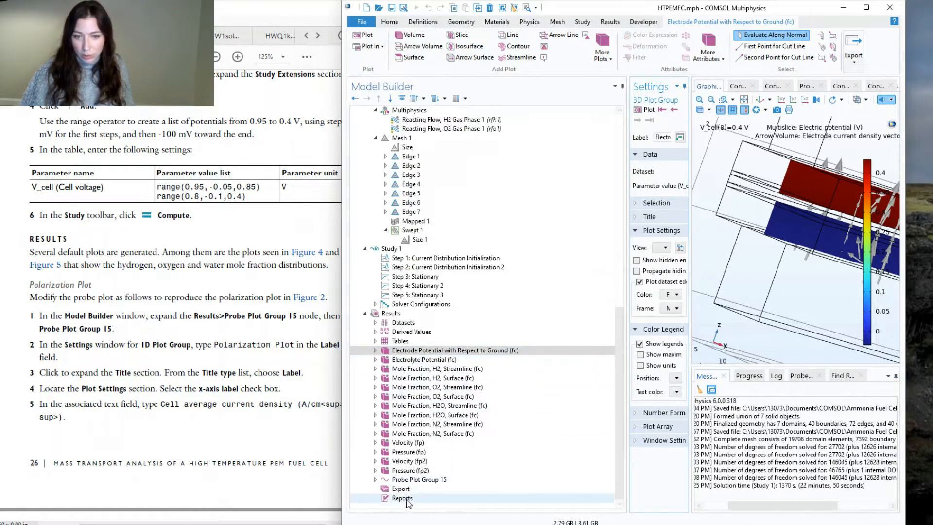
{"action": "left_click", "coordinate": [386, 479]}
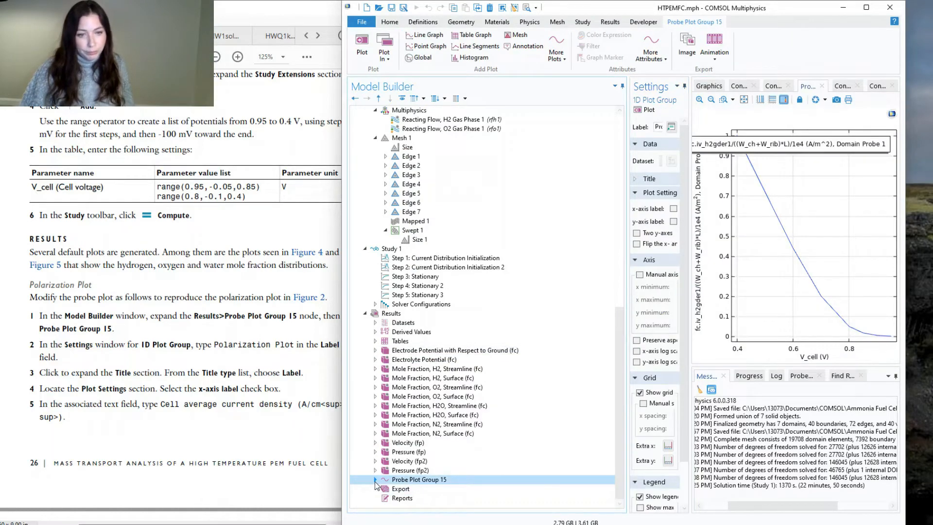
{"action": "left_click", "coordinate": [269, 421]}
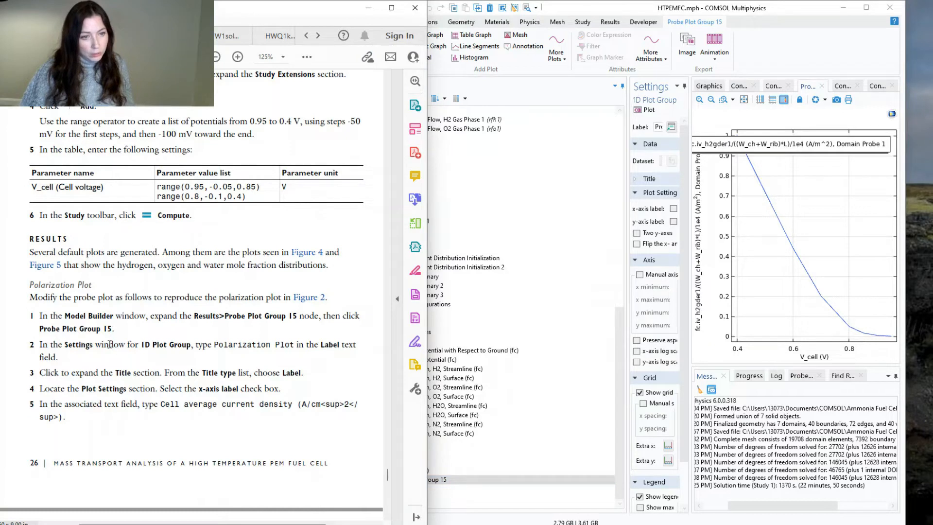
{"action": "left_click", "coordinate": [458, 484]}
{"action": "triple_click", "coordinate": [588, 127]}
{"action": "type", "text": "Pol"}
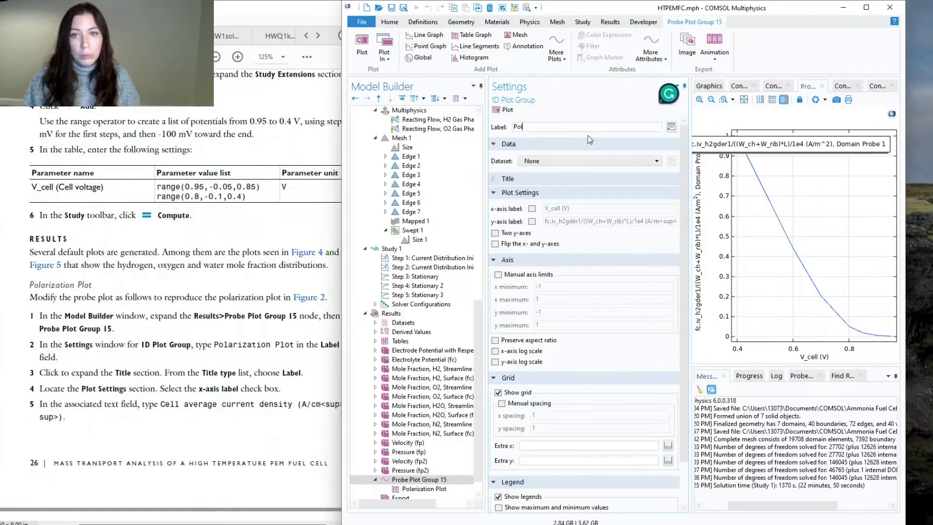
{"action": "type", "text": "arization Plot"}
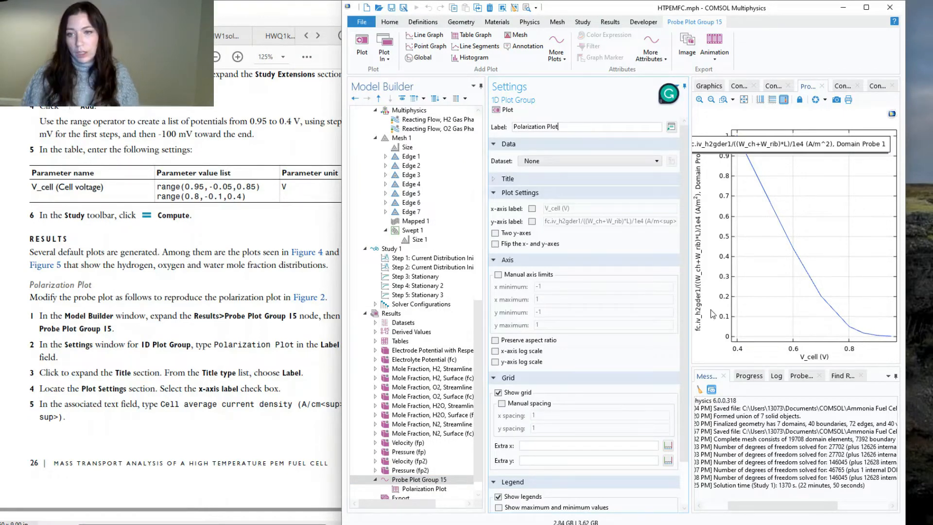
- Set the title type of the Polarization Plot group to Label and narrow the settings pane to enlarge the graph
{"action": "key", "text": "Return"}
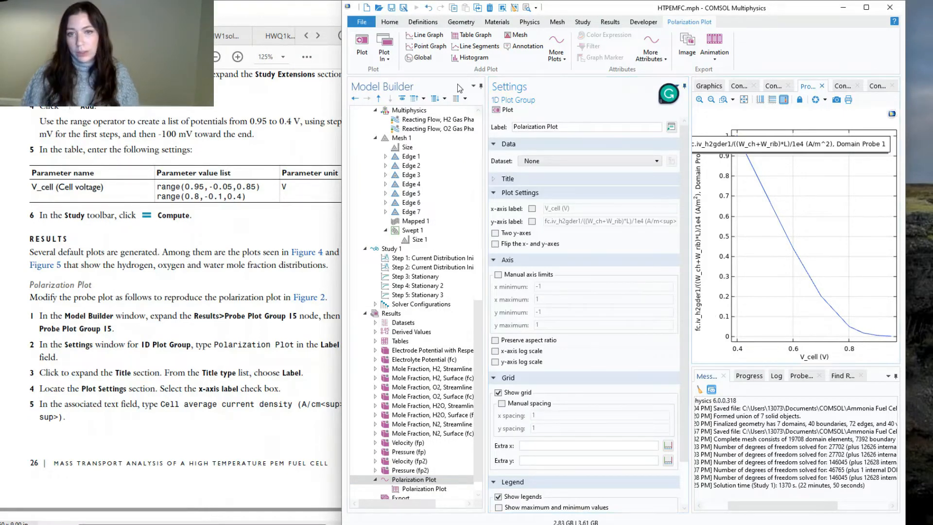
{"action": "left_click", "coordinate": [494, 182]}
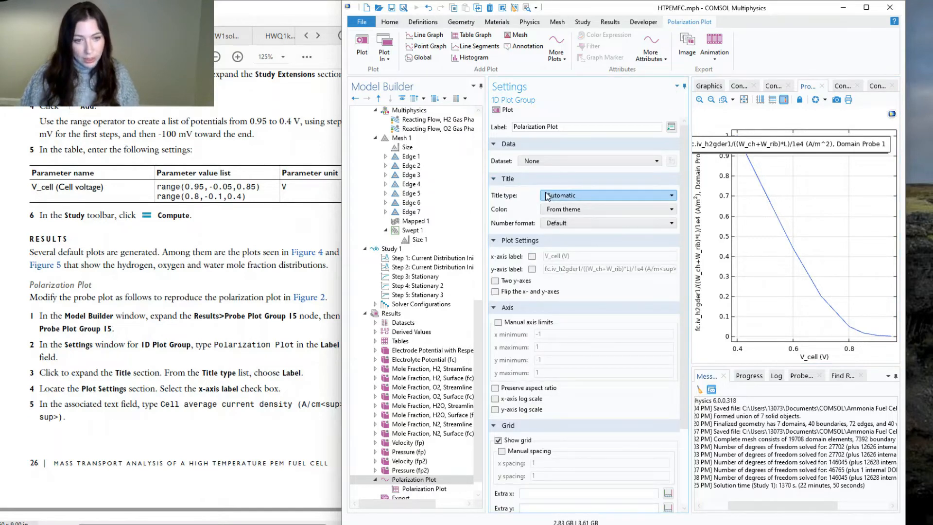
{"action": "left_click", "coordinate": [559, 199]}
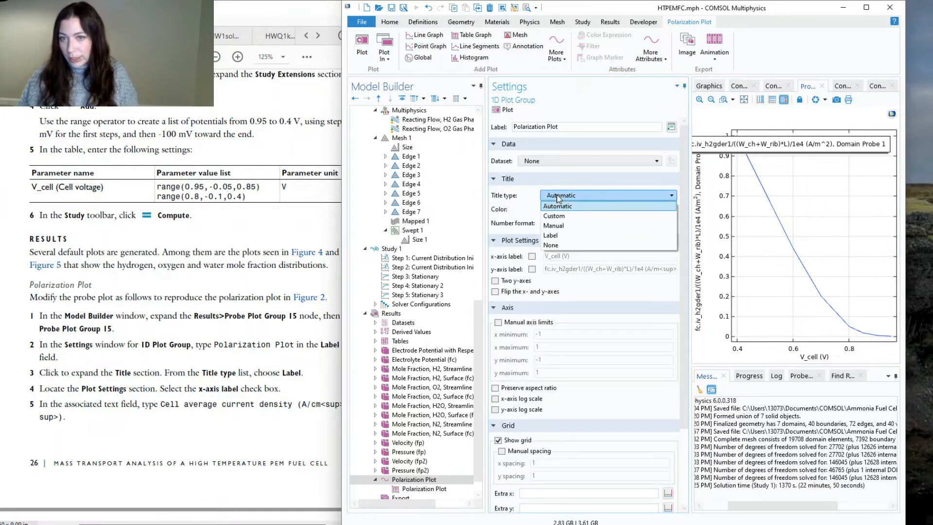
{"action": "left_click", "coordinate": [554, 235]}
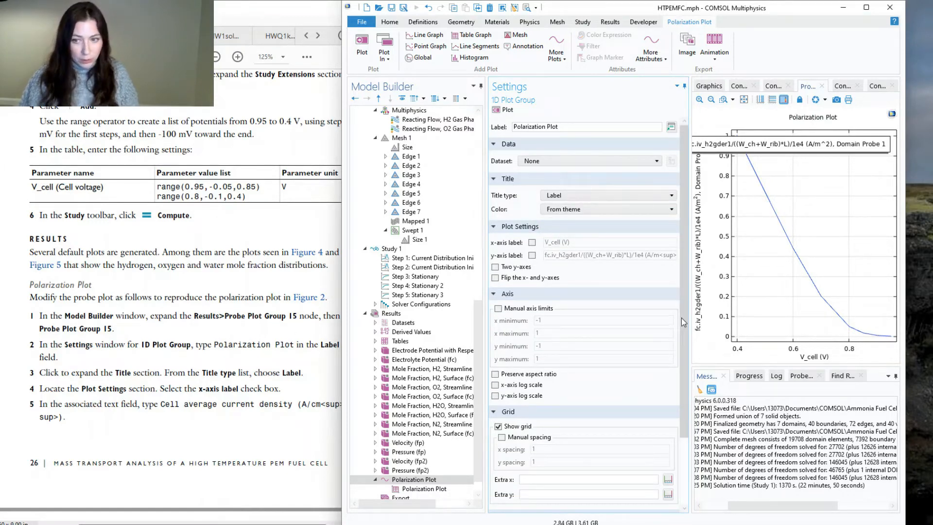
{"action": "left_click_drag", "start_coordinate": [689, 331], "coordinate": [669, 332]}
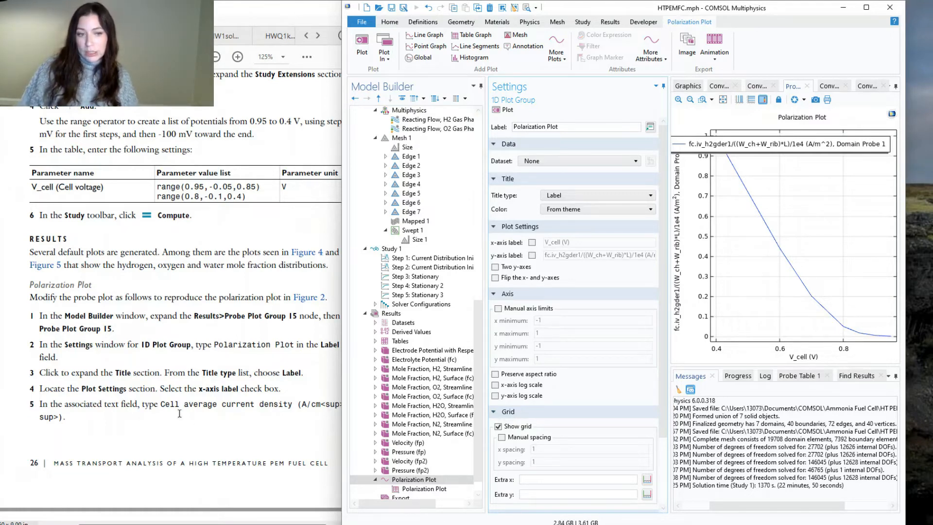
- Enable a custom x-axis label and copy in "Cell average current density (A/cm<sup>2</sup>)" from the PDF tutorial
{"action": "left_click_drag", "start_coordinate": [161, 403], "coordinate": [64, 421]}
{"action": "key", "text": "ctrl+c"}
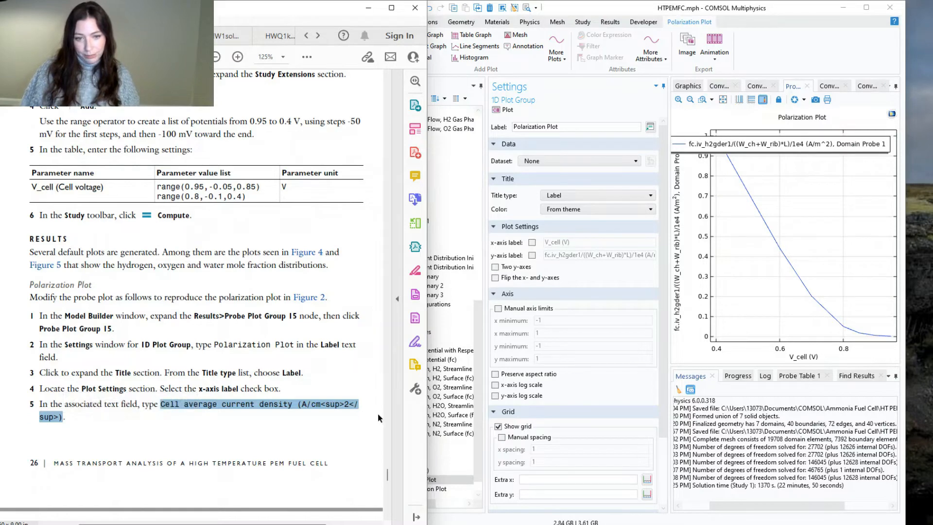
{"action": "left_click", "coordinate": [530, 272]}
{"action": "left_click", "coordinate": [532, 242]}
{"action": "left_click_drag", "start_coordinate": [571, 244], "coordinate": [540, 248]}
{"action": "key", "text": "ctrl+v"}
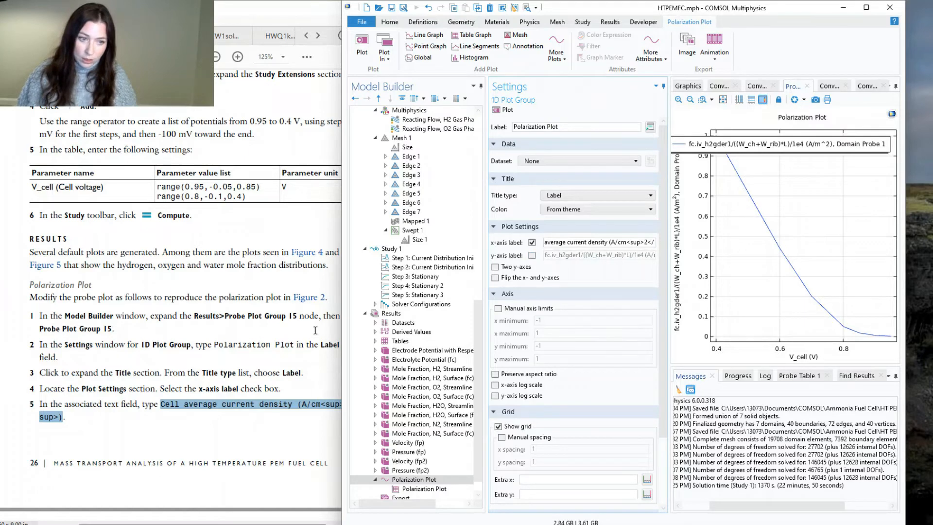
- Enable a custom y-axis label for the Polarization Plot and set it to "Cell Voltage (V)"
{"action": "scroll", "coordinate": [317, 327], "scroll_direction": "down", "scroll_amount": 5}
{"action": "left_click", "coordinate": [532, 256]}
{"action": "double_click", "coordinate": [563, 255]}
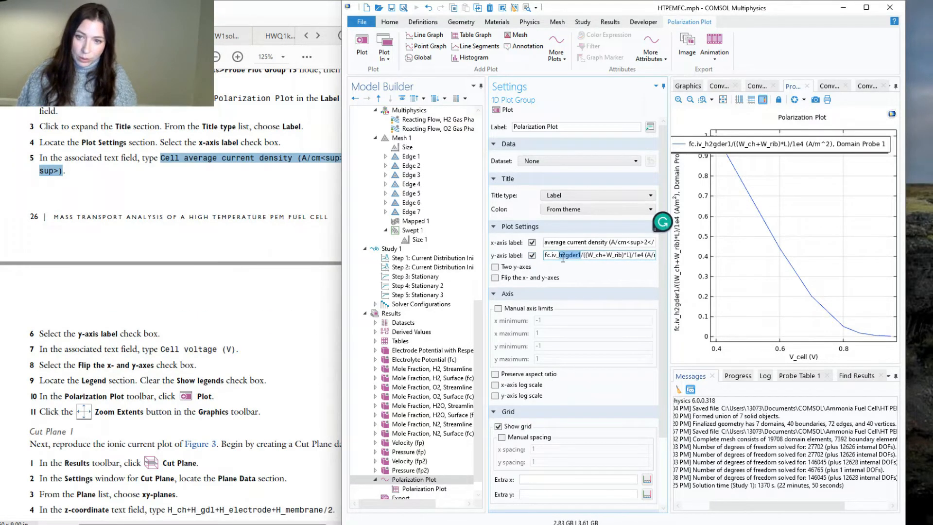
{"action": "left_click_drag", "start_coordinate": [546, 258], "coordinate": [760, 269]}
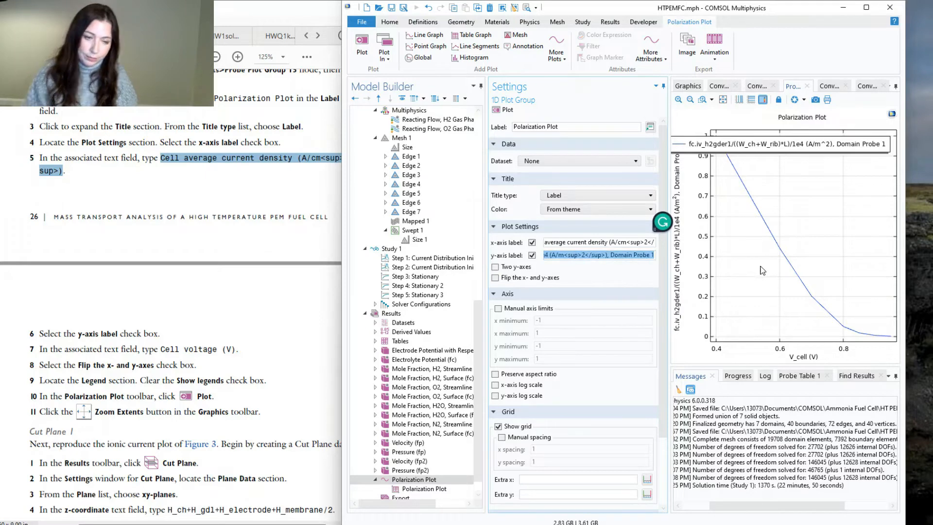
{"action": "type", "text": "Cell Voltage (V"}
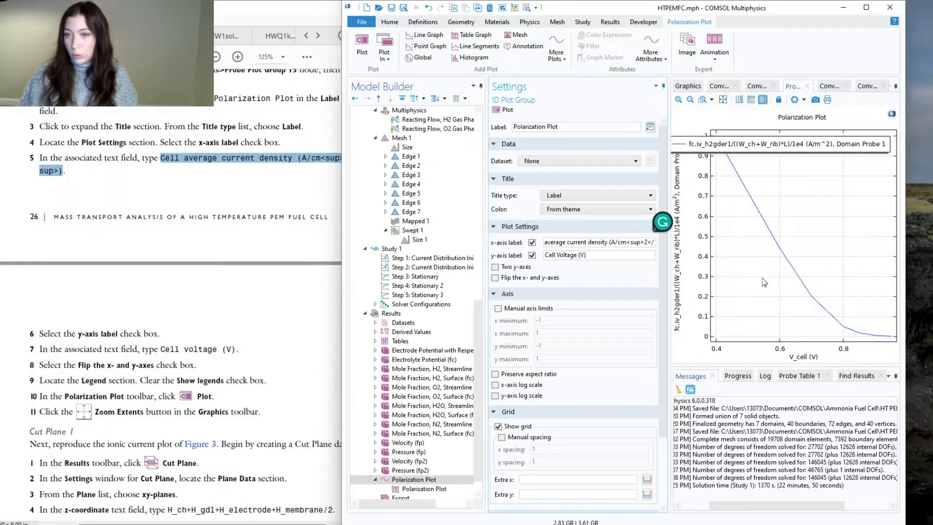
- Replot the polarization curve with the x- and y-axes flipped and the legend hidden
{"action": "left_click", "coordinate": [693, 347]}
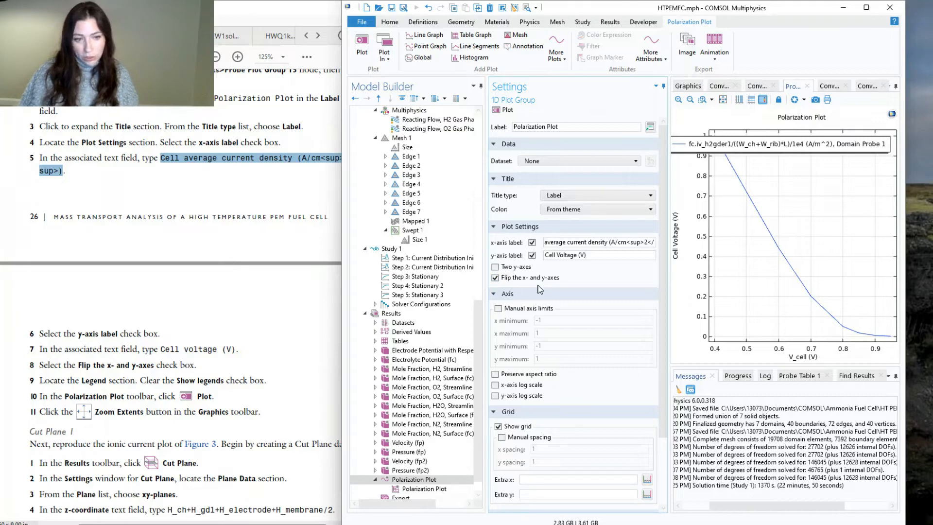
{"action": "scroll", "coordinate": [538, 343], "scroll_direction": "down", "scroll_amount": 3}
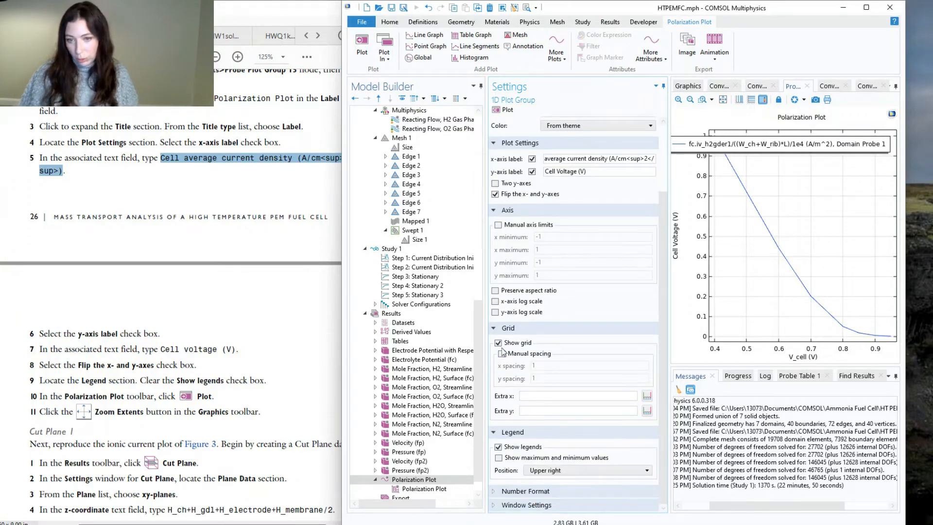
{"action": "left_click", "coordinate": [499, 448]}
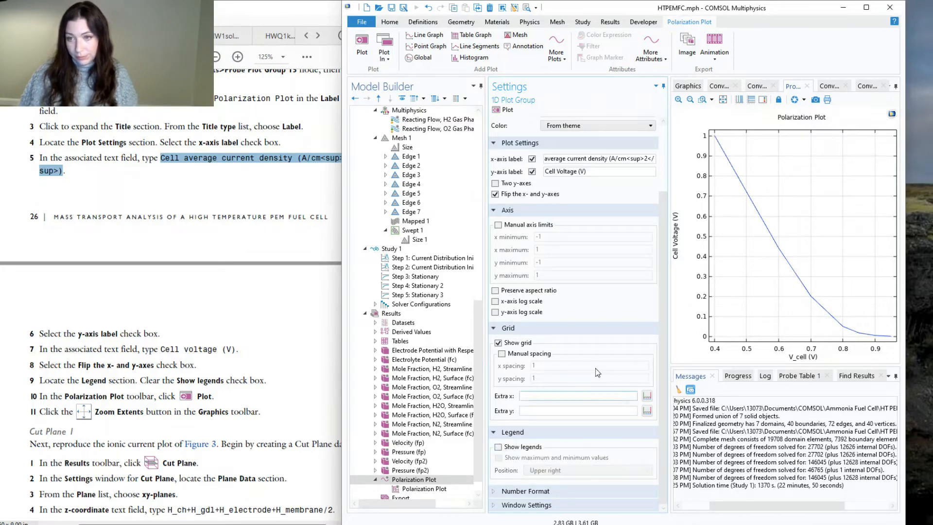
{"action": "left_click", "coordinate": [503, 110]}
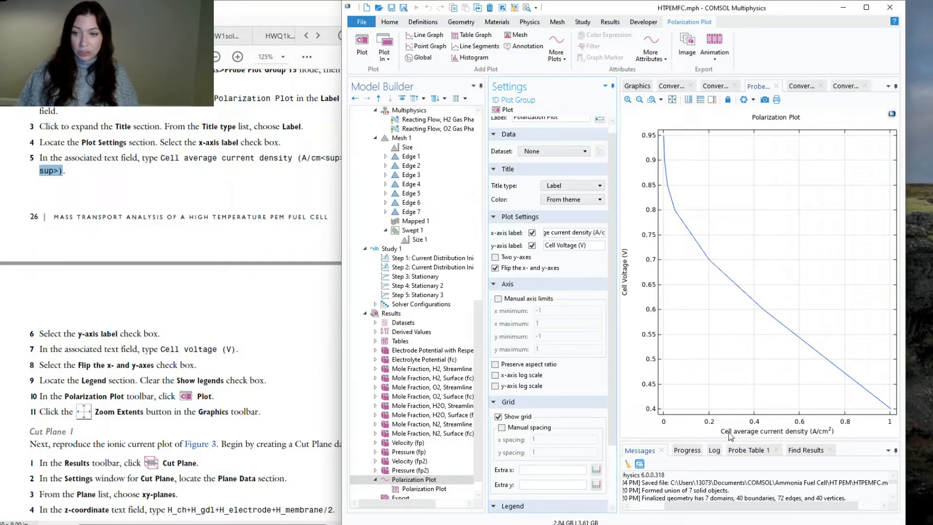
- Add a Cut Plane dataset to the results and set its plane to xy-planes, following the tutorial's Cut Plane 1 section
{"action": "scroll", "coordinate": [254, 245], "scroll_direction": "down", "scroll_amount": 5}
{"action": "left_click", "coordinate": [263, 235]}
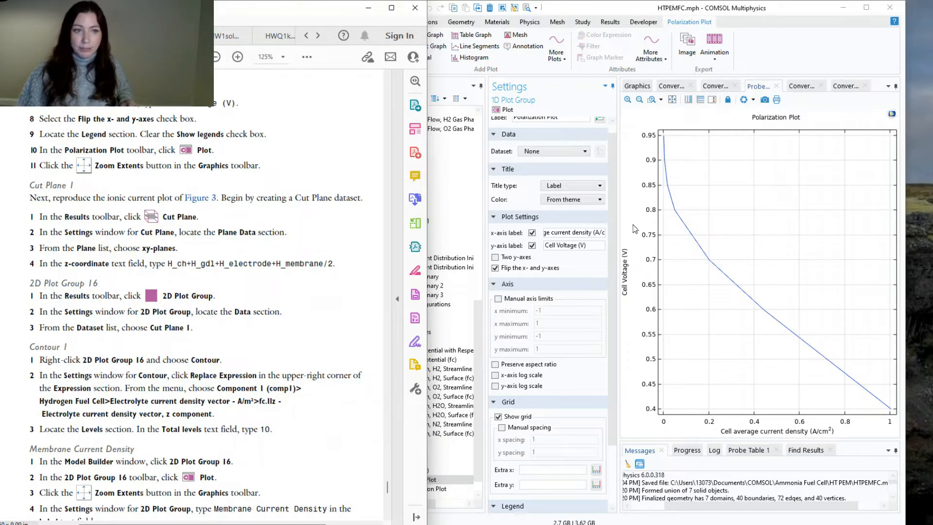
{"action": "left_click", "coordinate": [710, 260]}
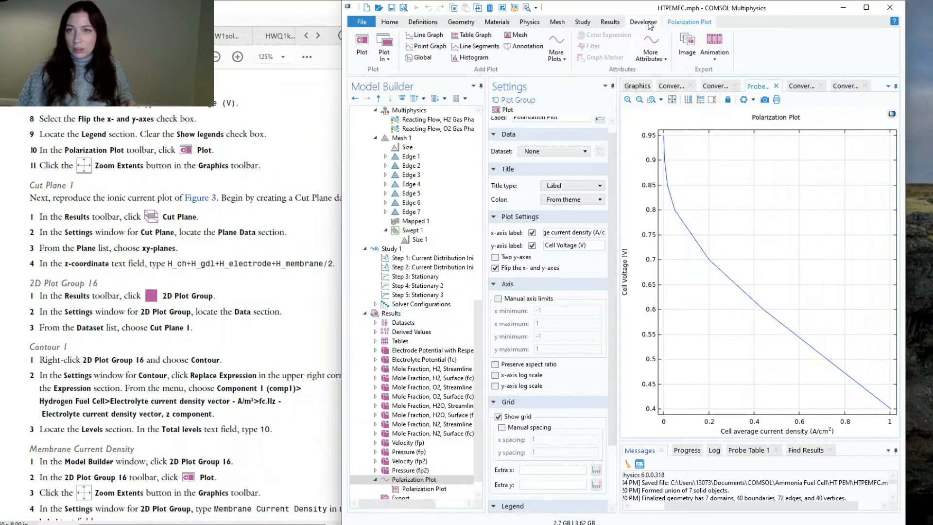
{"action": "left_click", "coordinate": [611, 23]}
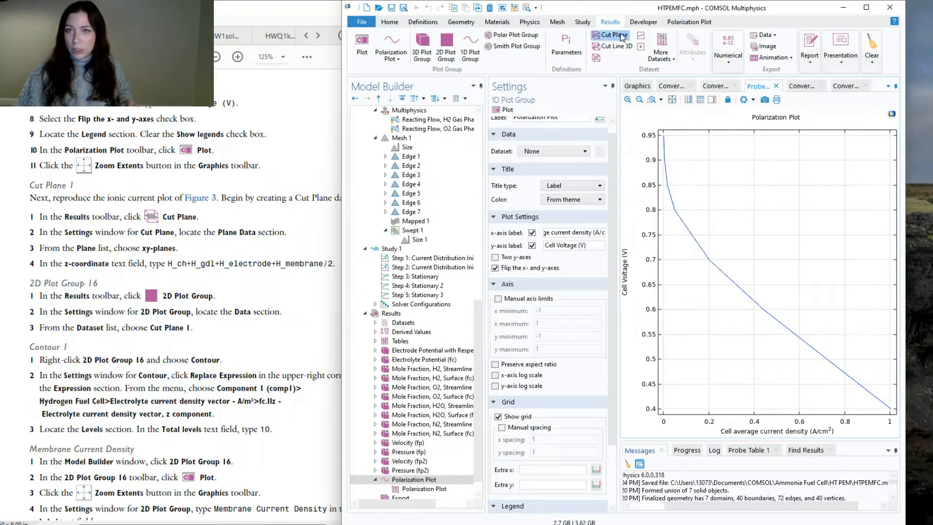
{"action": "left_click", "coordinate": [612, 35]}
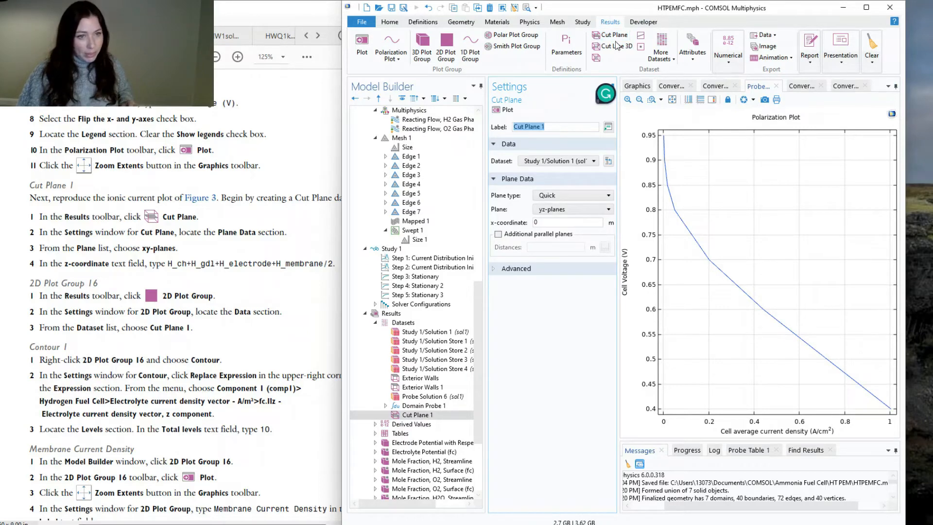
{"action": "left_click", "coordinate": [548, 208]}
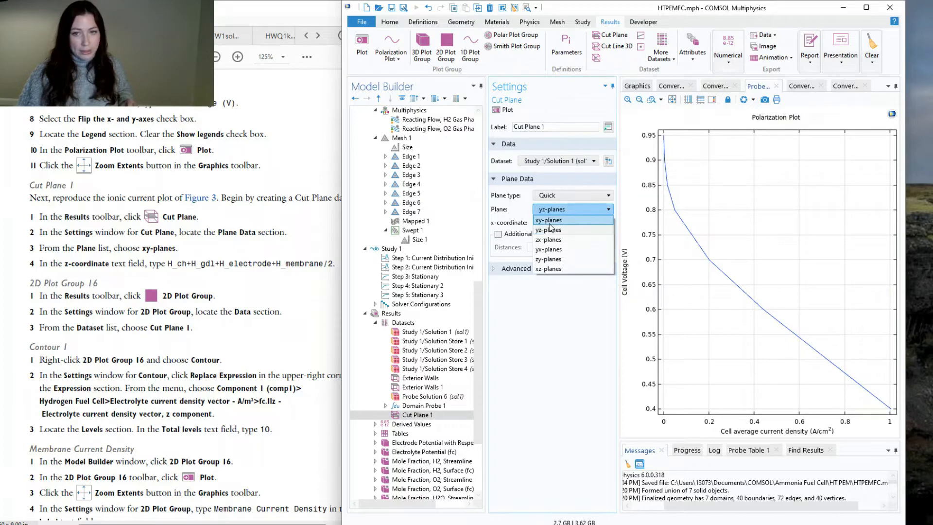
{"action": "left_click", "coordinate": [554, 221]}
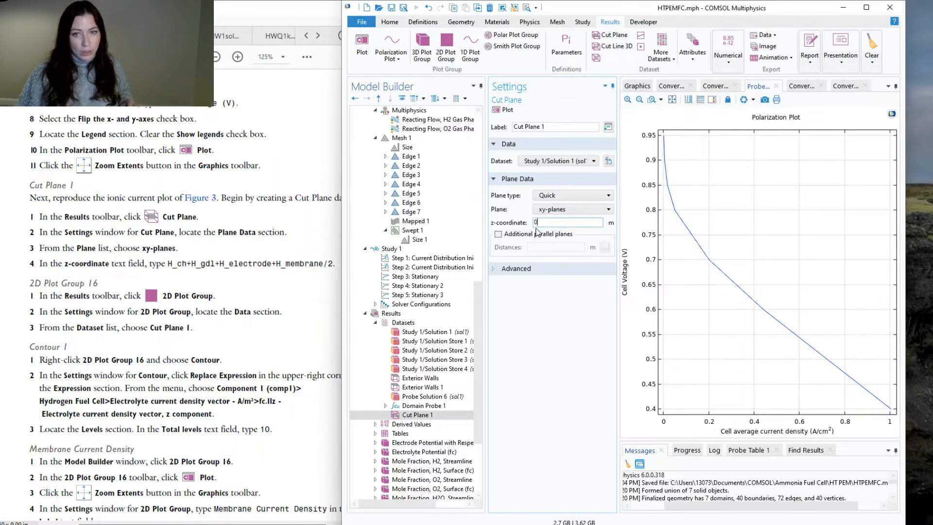
- Set the cut plane's z-coordinate to H_ch+H_gdl+H_electrode+H_membrane/2, copied from the PDF tutorial
{"action": "left_click", "coordinate": [211, 265]}
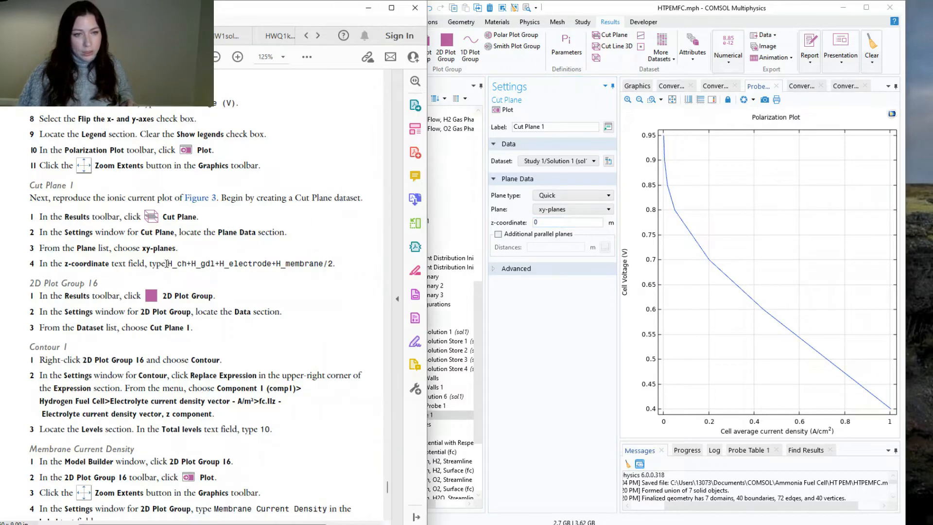
{"action": "left_click_drag", "start_coordinate": [173, 263], "coordinate": [334, 263]}
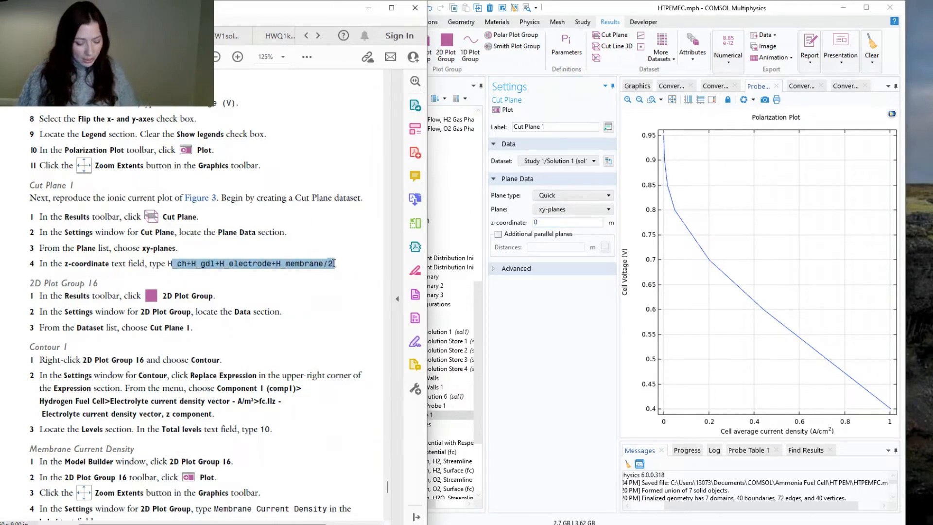
{"action": "left_click", "coordinate": [360, 270]}
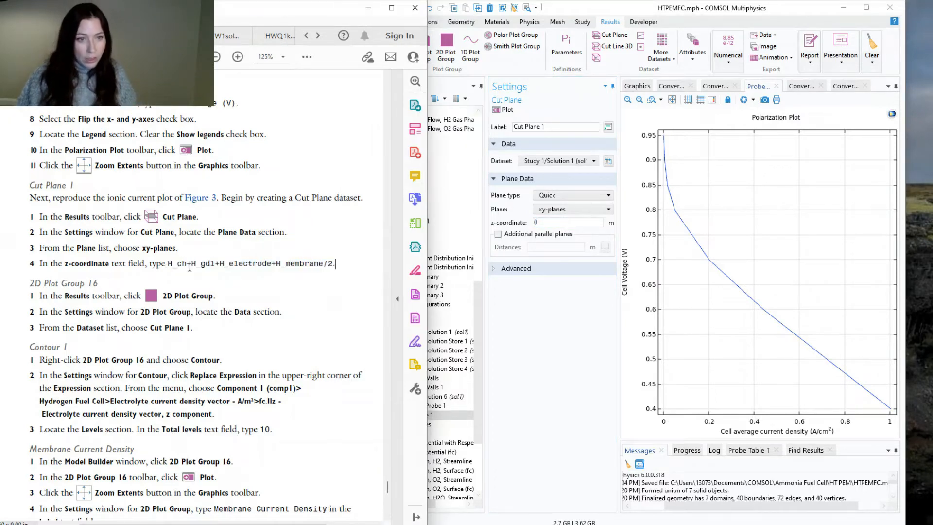
{"action": "left_click_drag", "start_coordinate": [168, 264], "coordinate": [333, 263]}
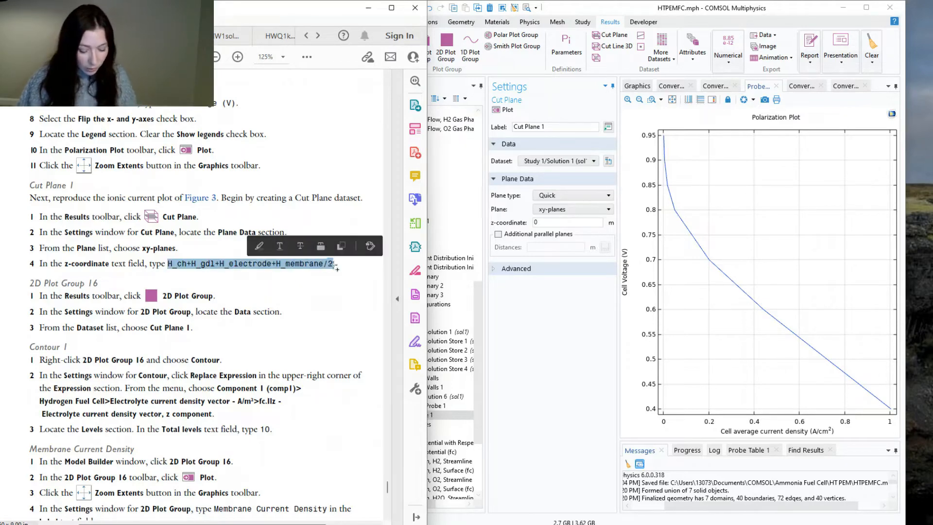
{"action": "left_click", "coordinate": [551, 307]}
{"action": "double_click", "coordinate": [537, 222]}
{"action": "key", "text": "ctrl+v"}
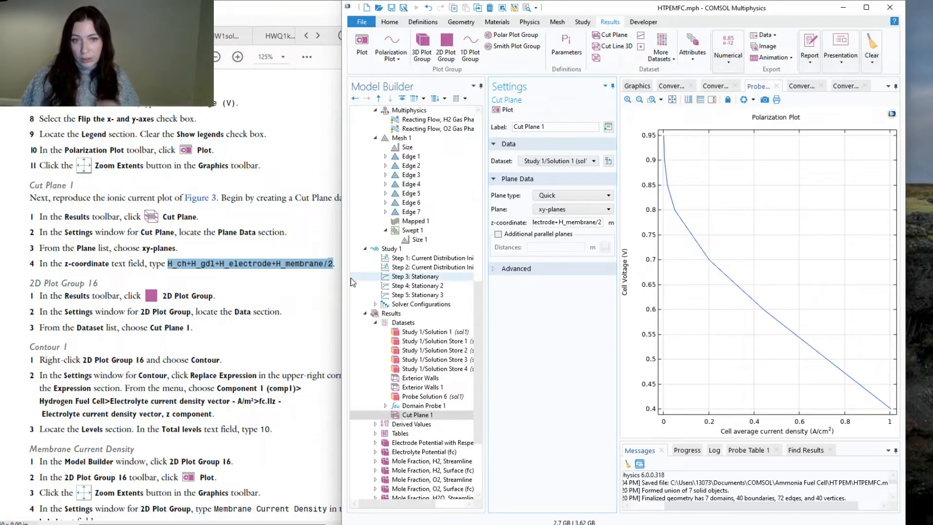
- Plot the cut plane and inspect its position within the whole fuel cell geometry
{"action": "left_click", "coordinate": [506, 112]}
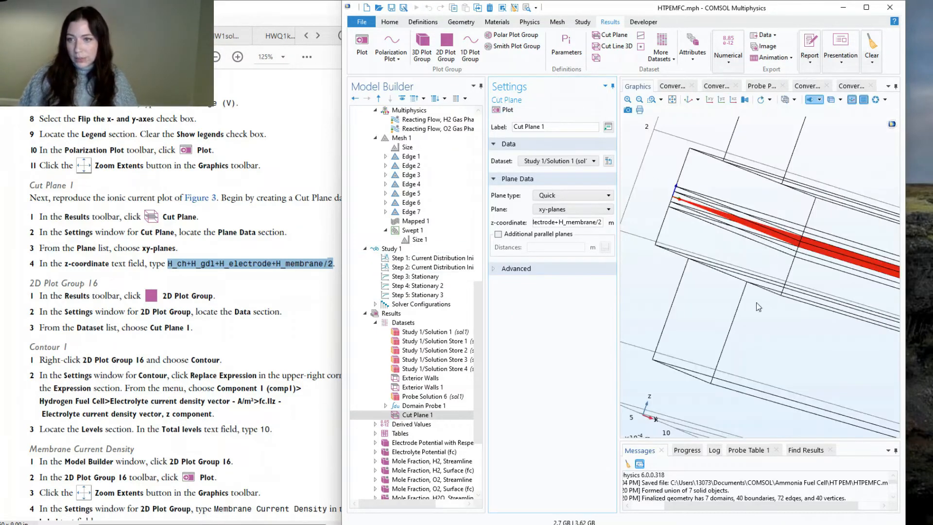
{"action": "left_click", "coordinate": [672, 100]}
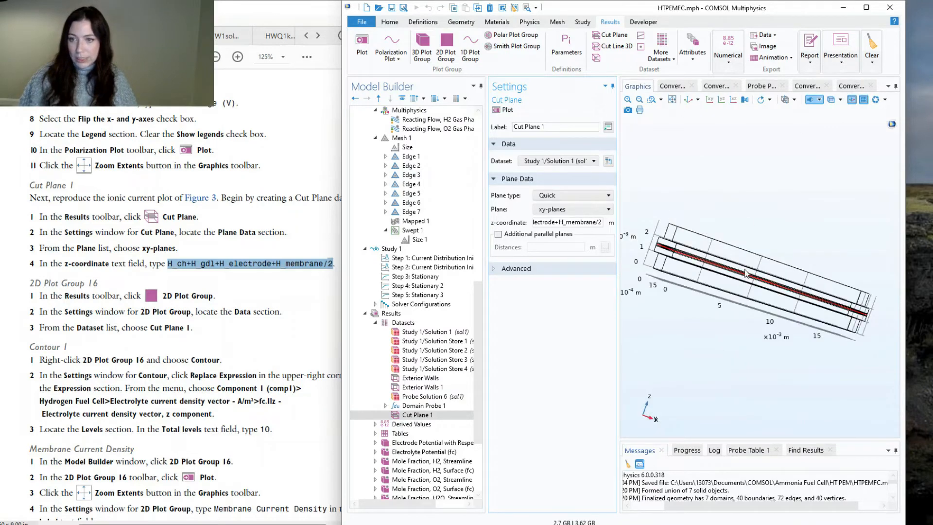
{"action": "left_click_drag", "start_coordinate": [754, 328], "coordinate": [661, 200]}
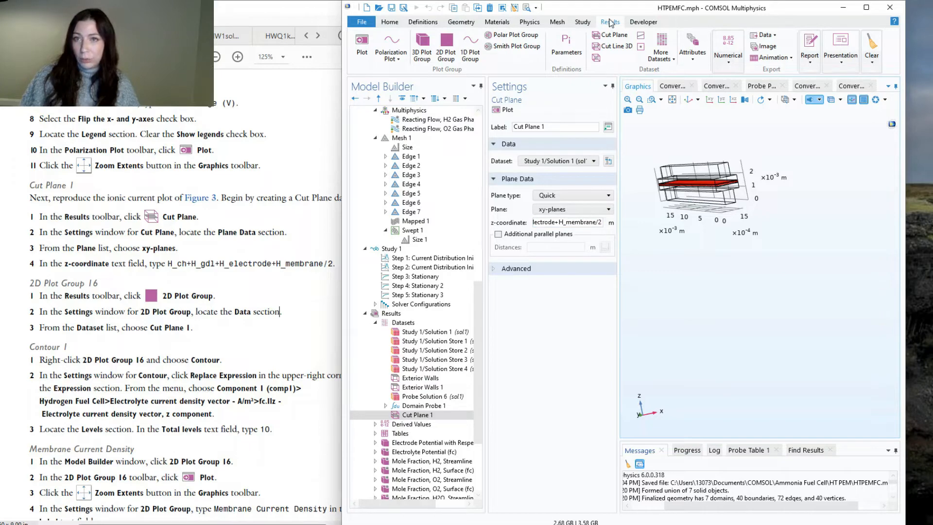
- Add a 2D plot group using the Cut Plane 1 dataset and add a Contour plot to it
{"action": "left_click", "coordinate": [451, 46]}
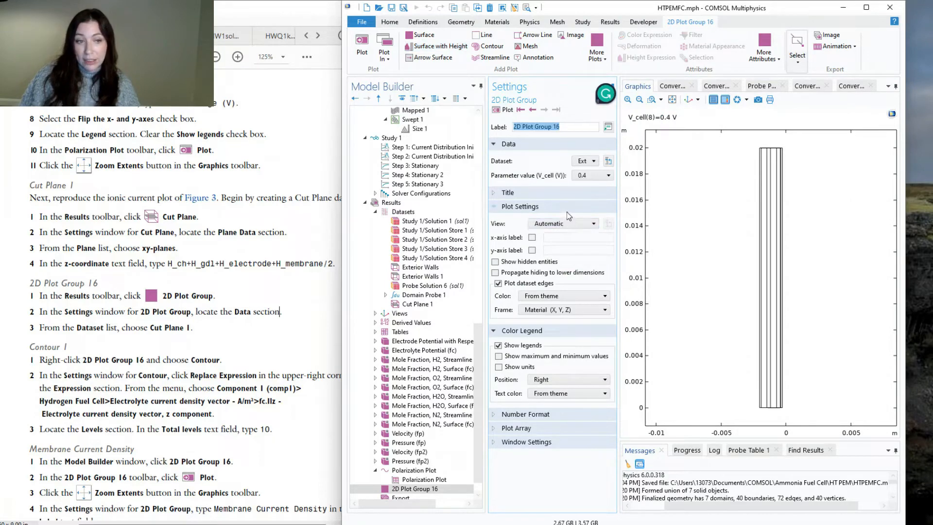
{"action": "left_click", "coordinate": [572, 127]}
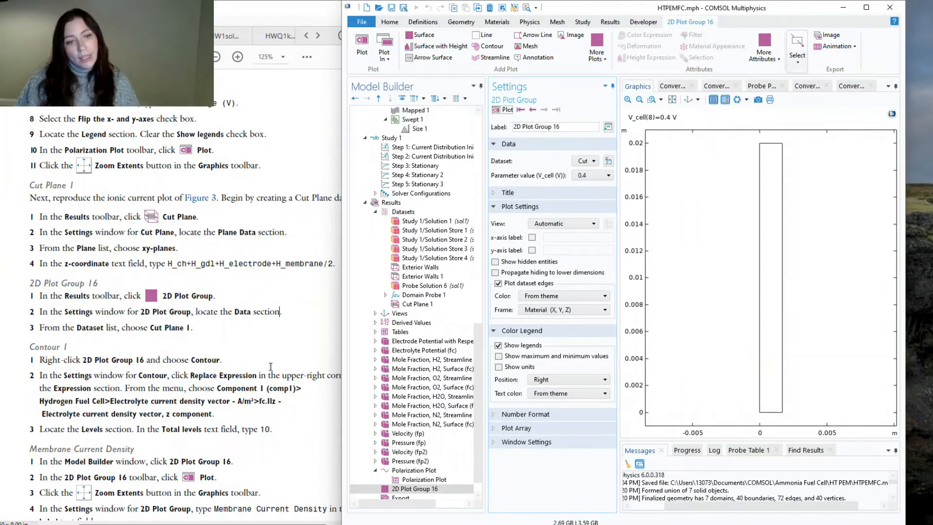
{"action": "scroll", "coordinate": [271, 362], "scroll_direction": "down", "scroll_amount": 3}
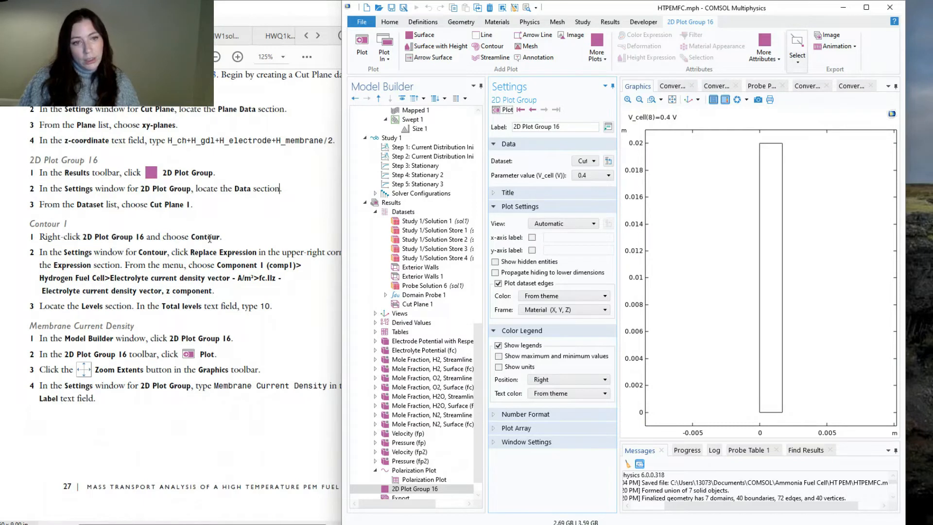
{"action": "left_click", "coordinate": [395, 490]}
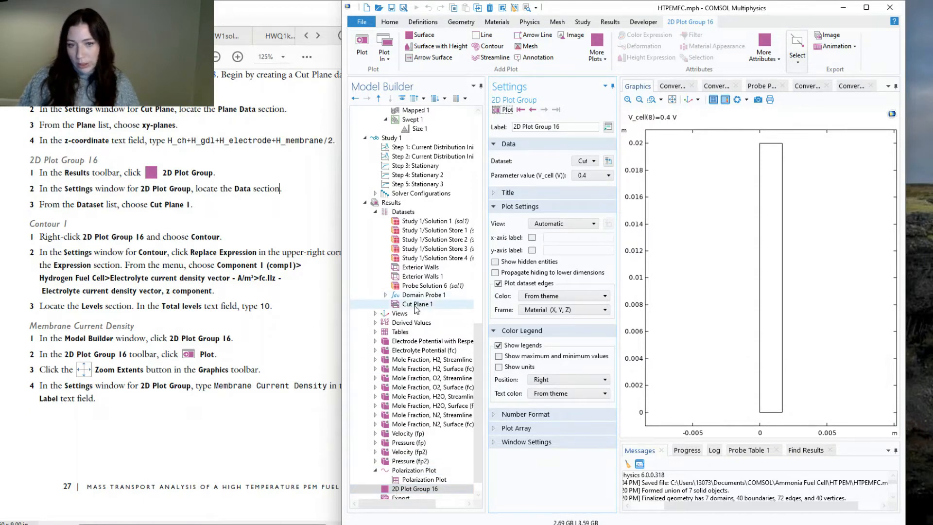
{"action": "left_click", "coordinate": [429, 488]}
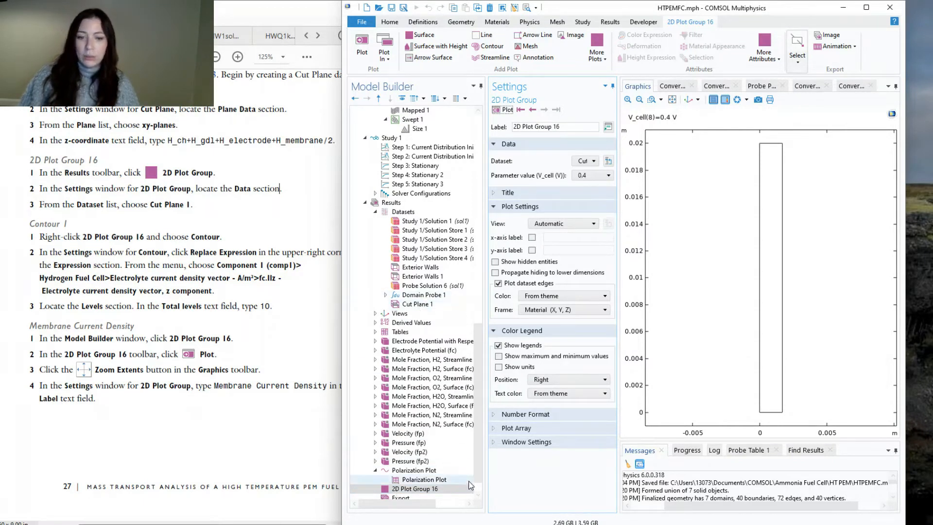
{"action": "right_click", "coordinate": [430, 489]}
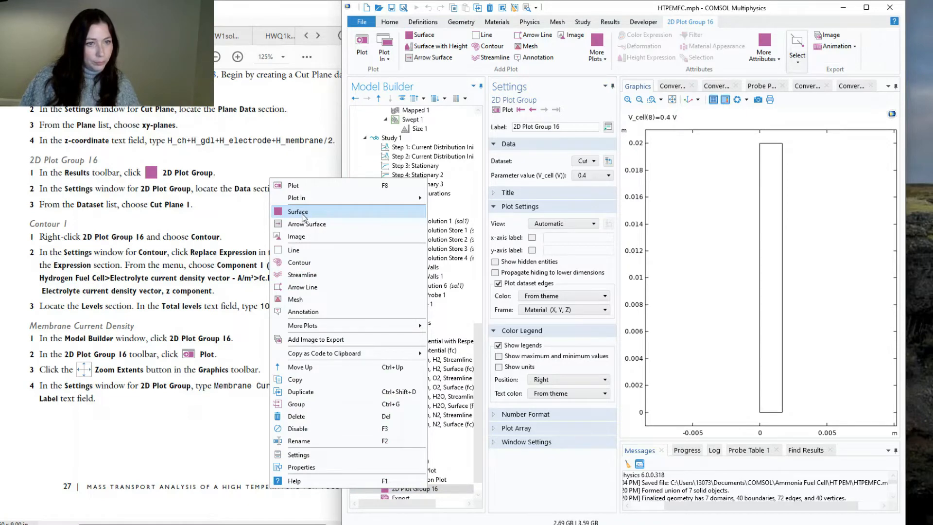
{"action": "left_click", "coordinate": [298, 262]}
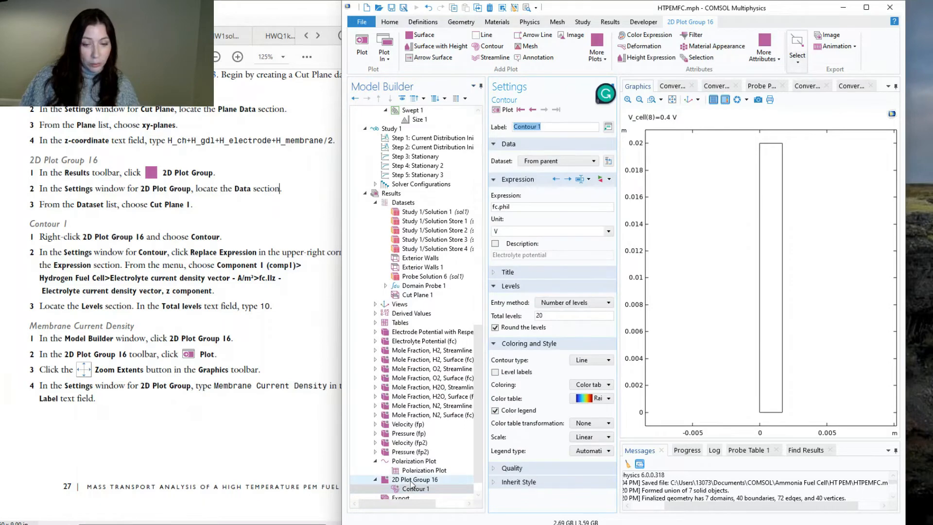
- Replace the Contour 1 expression with fc.Ilz, the z component of the Hydrogen Fuel Cell electrolyte current density vector
{"action": "left_click", "coordinate": [429, 489]}
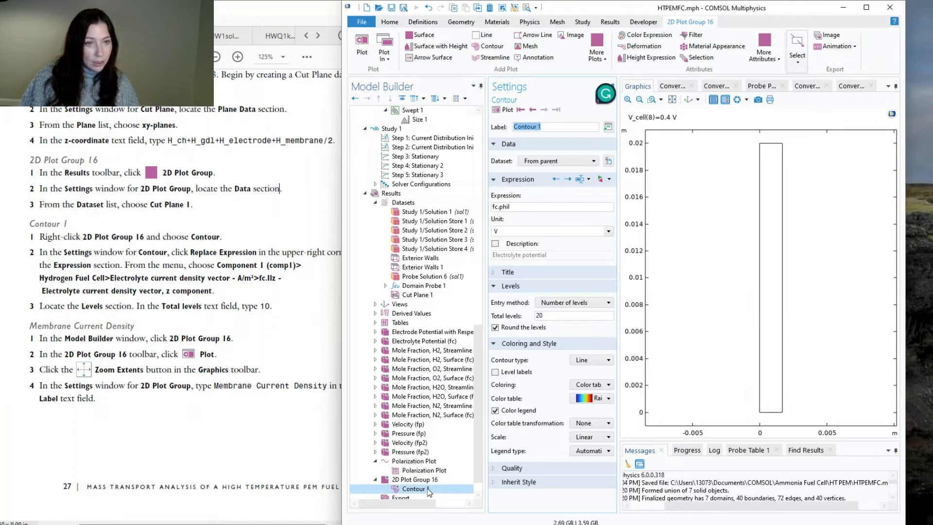
{"action": "left_click", "coordinate": [601, 179]}
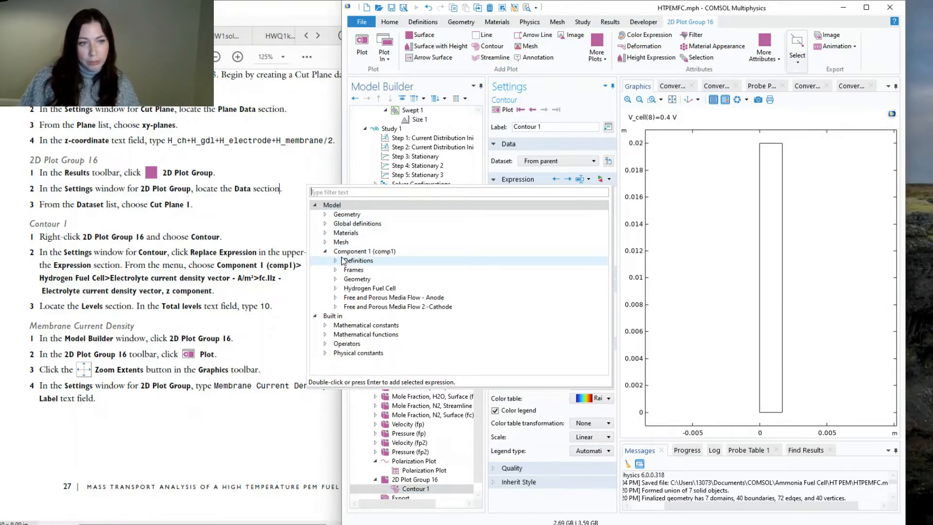
{"action": "left_click", "coordinate": [335, 290]}
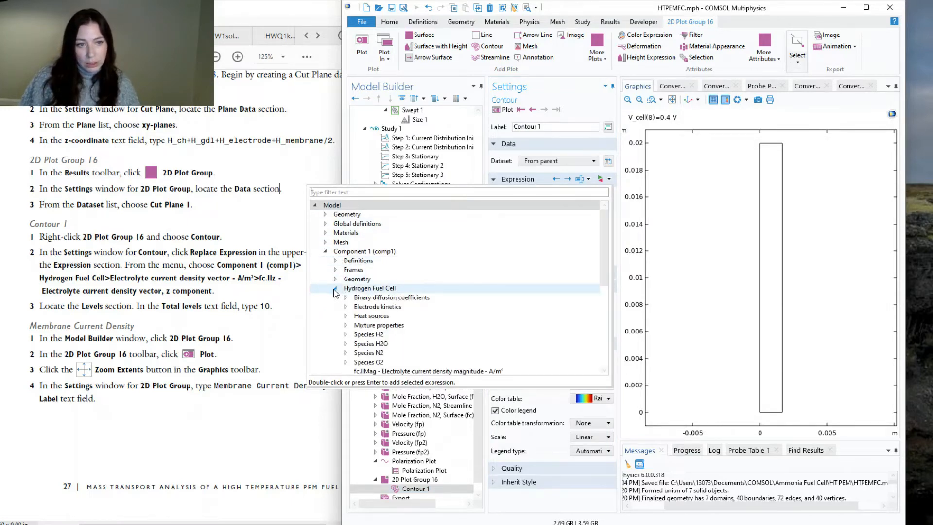
{"action": "scroll", "coordinate": [438, 297], "scroll_direction": "down", "scroll_amount": 3}
{"action": "left_click", "coordinate": [514, 307]}
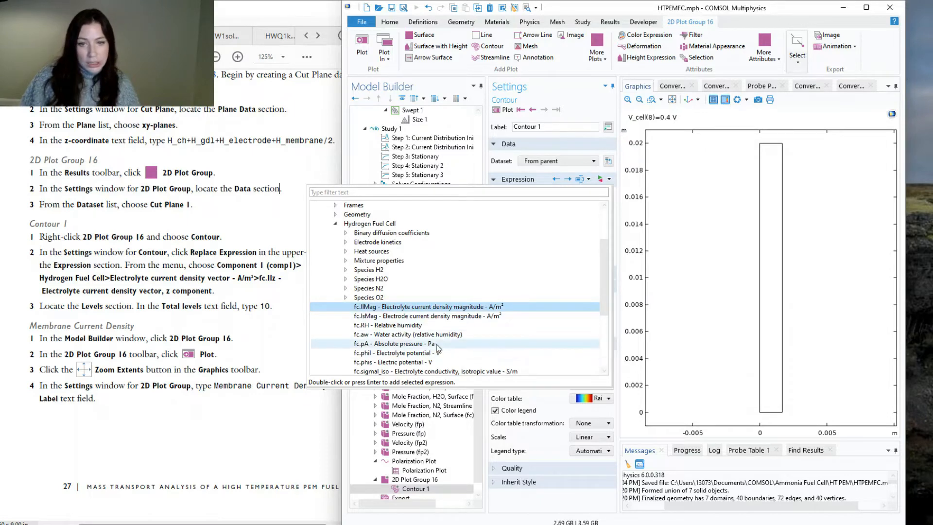
{"action": "scroll", "coordinate": [433, 321], "scroll_direction": "down", "scroll_amount": 2}
{"action": "double_click", "coordinate": [433, 325]}
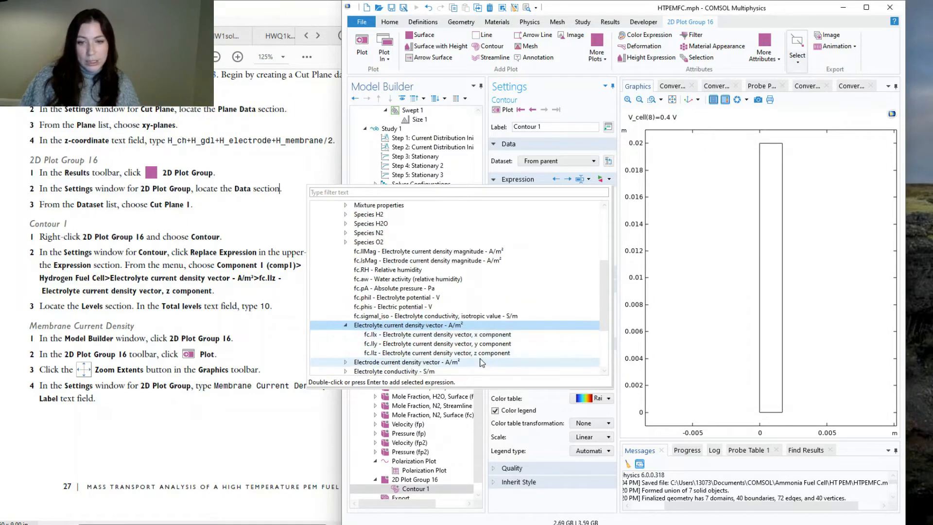
{"action": "left_click", "coordinate": [480, 354]}
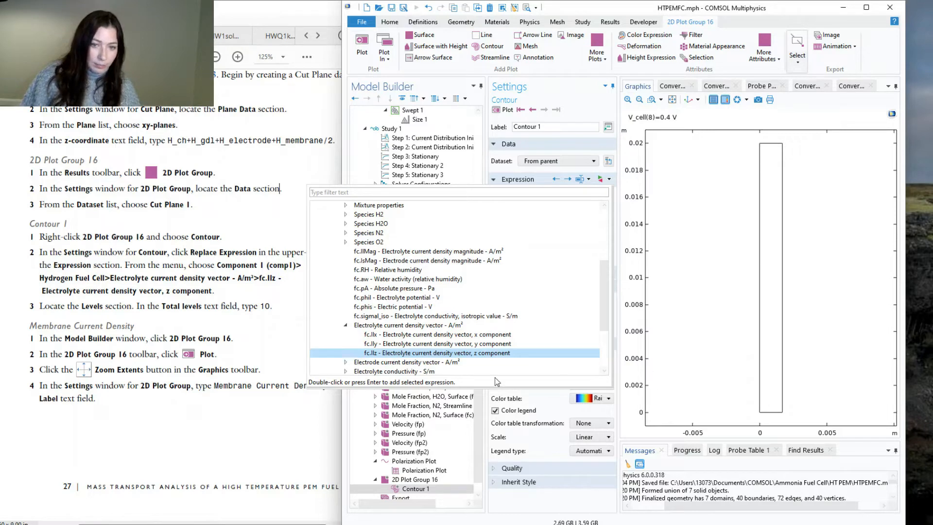
{"action": "double_click", "coordinate": [494, 353]}
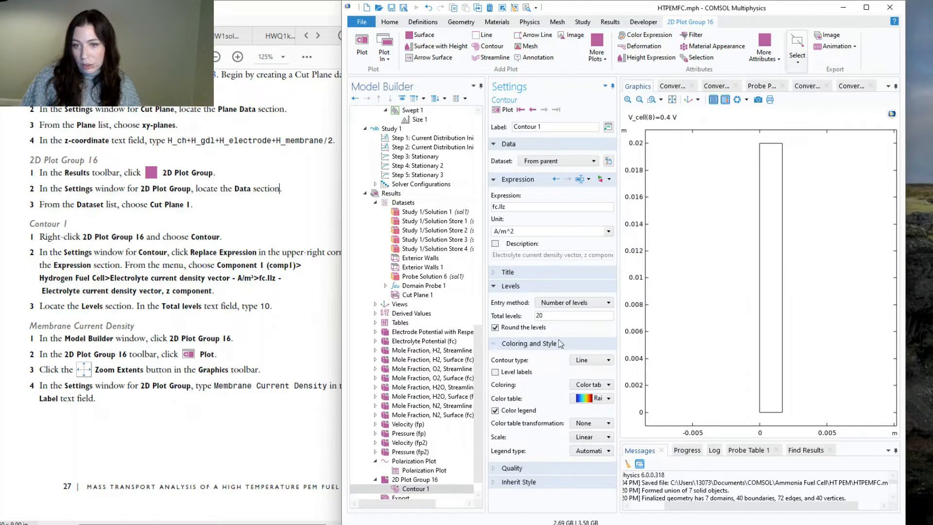
- Set the contour's total levels to 10 and label the 2D plot group Membrane Current Density
{"action": "double_click", "coordinate": [539, 316]}
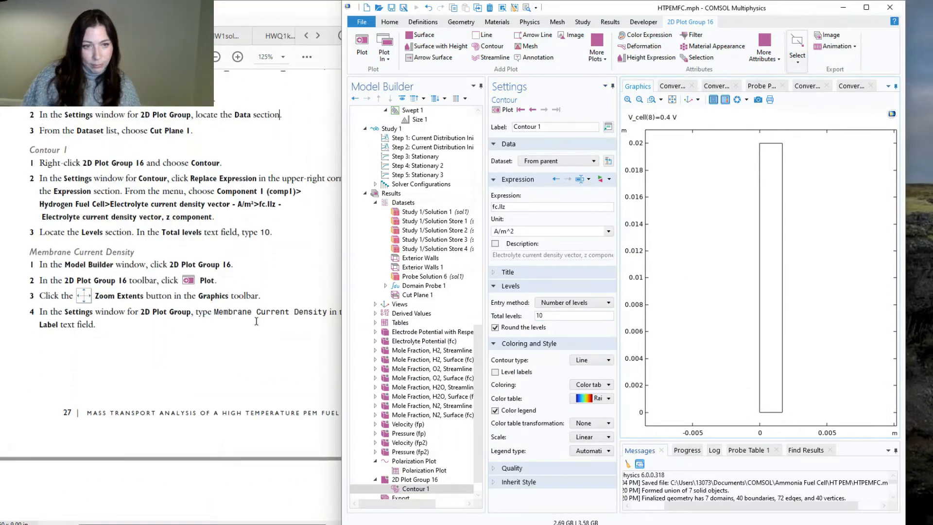
{"action": "left_click", "coordinate": [416, 479]}
{"action": "type", "text": "Membrane Cur"}
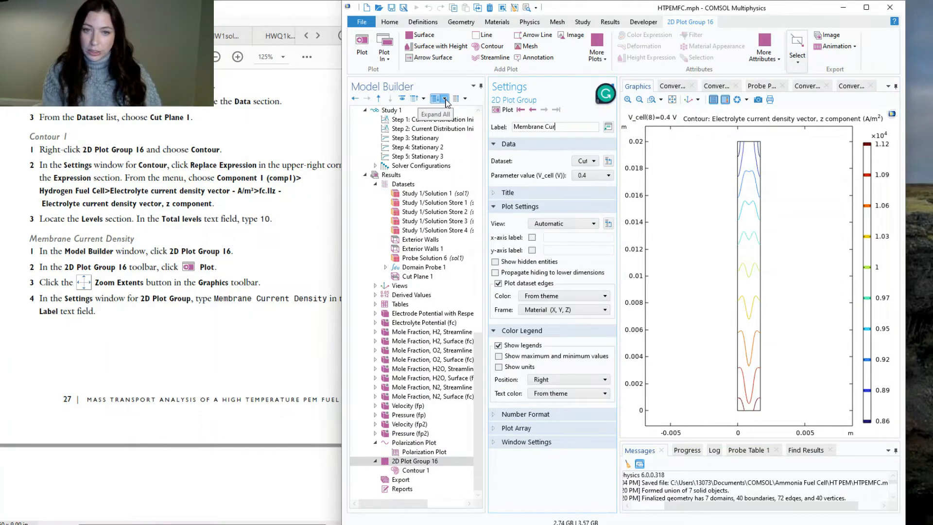
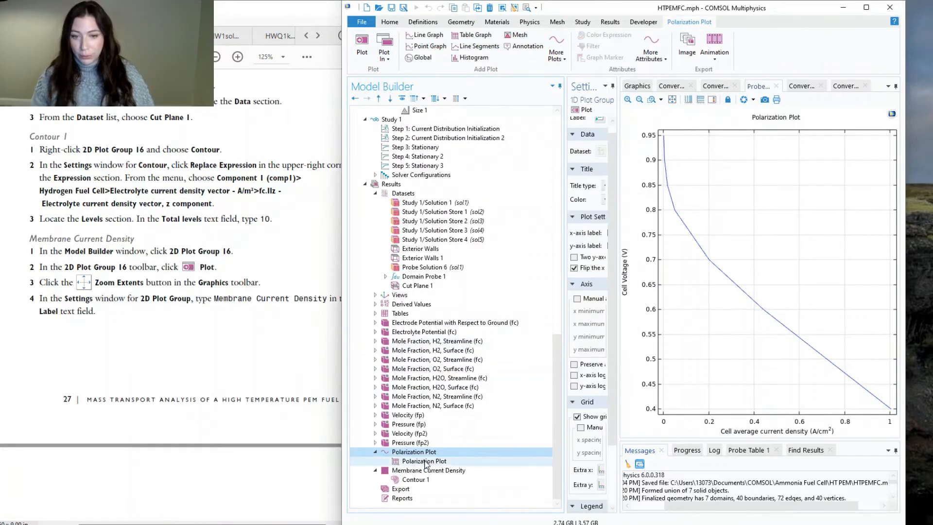
- Examine the membrane current density contour and the electrode potential plot, including its multislice and arrow volume features
{"action": "left_click", "coordinate": [439, 471]}
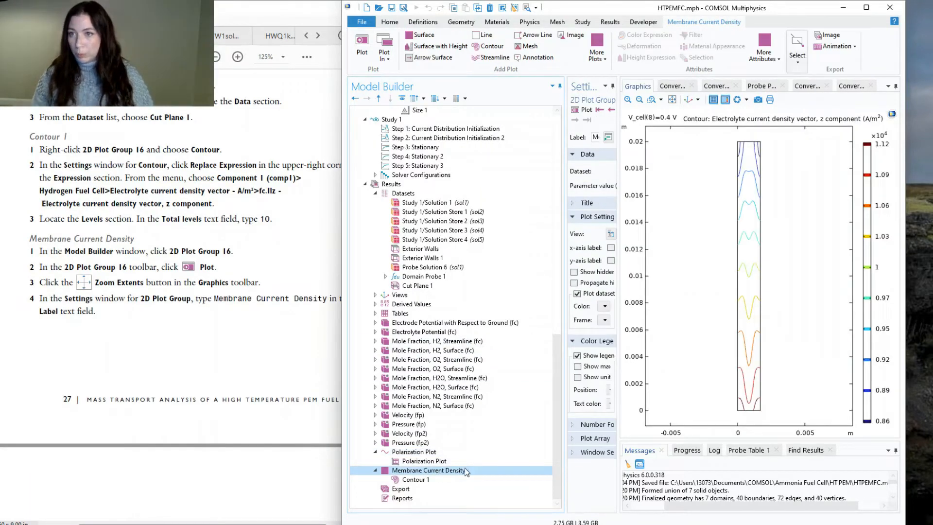
{"action": "left_click", "coordinate": [412, 324]}
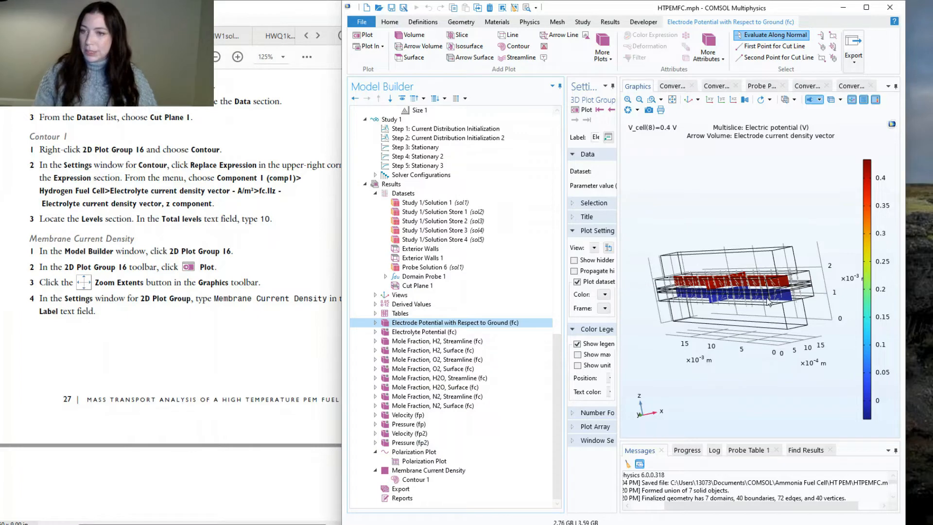
{"action": "left_click", "coordinate": [376, 322]}
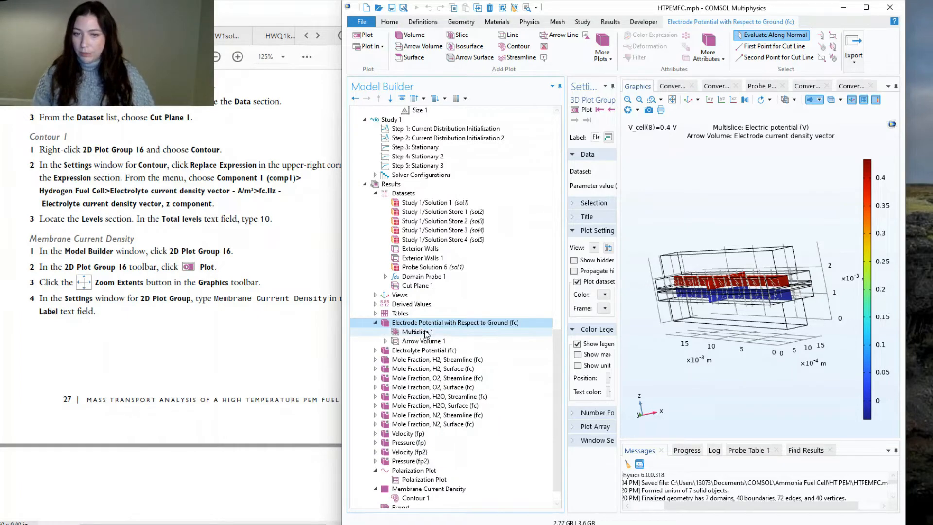
{"action": "left_click", "coordinate": [426, 332]}
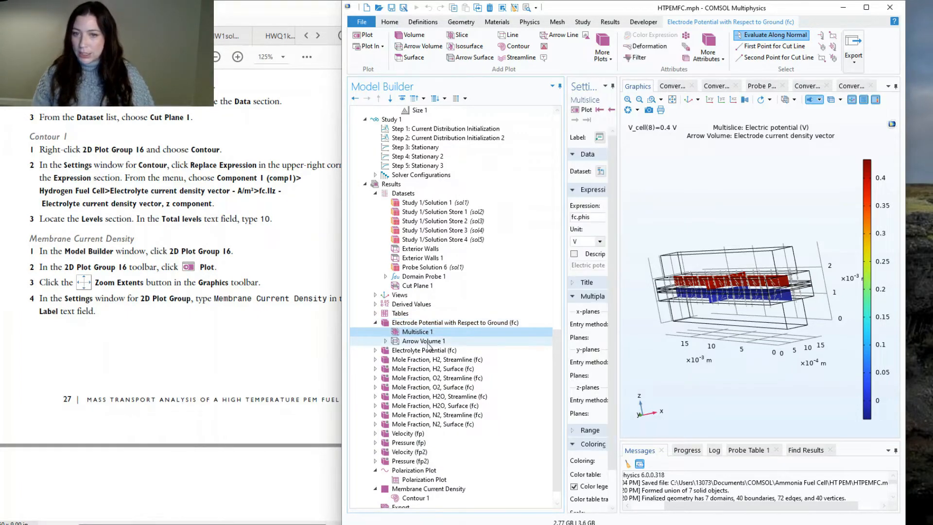
{"action": "left_click", "coordinate": [427, 341]}
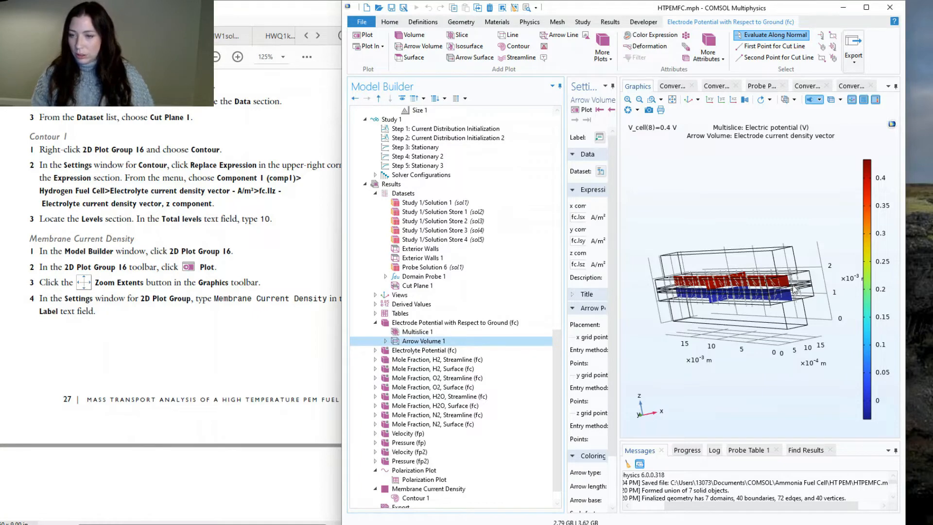
{"action": "scroll", "coordinate": [778, 272], "scroll_direction": "up", "scroll_amount": 5}
{"action": "scroll", "coordinate": [680, 169], "scroll_direction": "down", "scroll_amount": 8}
{"action": "scroll", "coordinate": [640, 163], "scroll_direction": "up", "scroll_amount": 6}
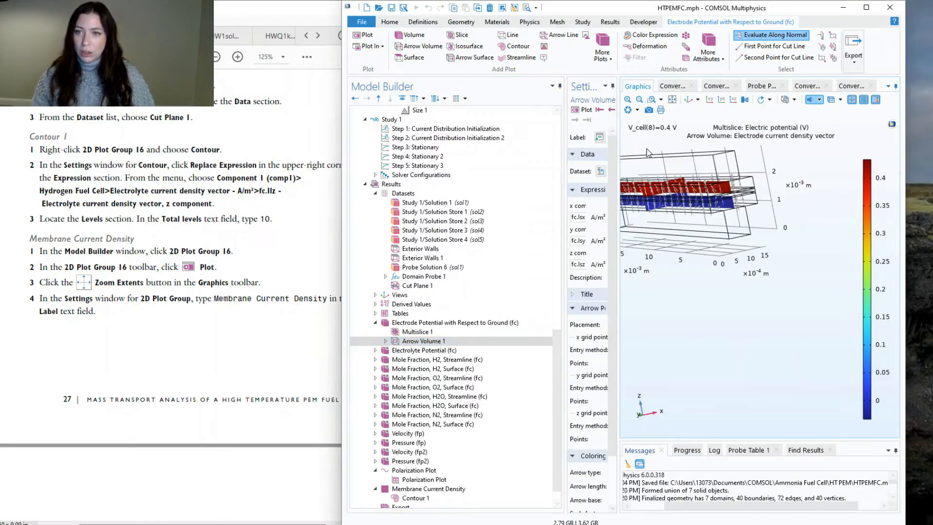
- Examine the electrolyte potential plot and the H2 mole fraction streamlines along the length of the channel
{"action": "left_click", "coordinate": [393, 350]}
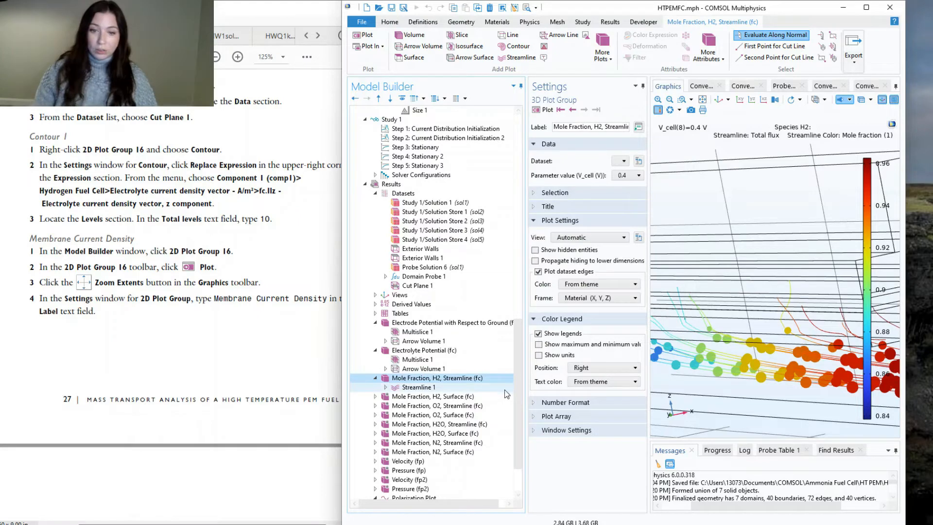
{"action": "left_click", "coordinate": [385, 387]}
{"action": "left_click", "coordinate": [416, 387]}
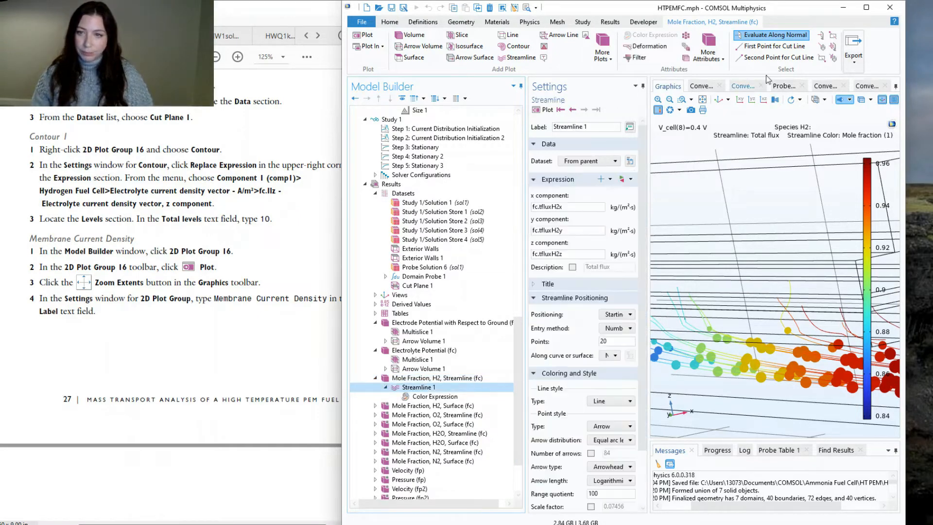
{"action": "left_click", "coordinate": [703, 100]}
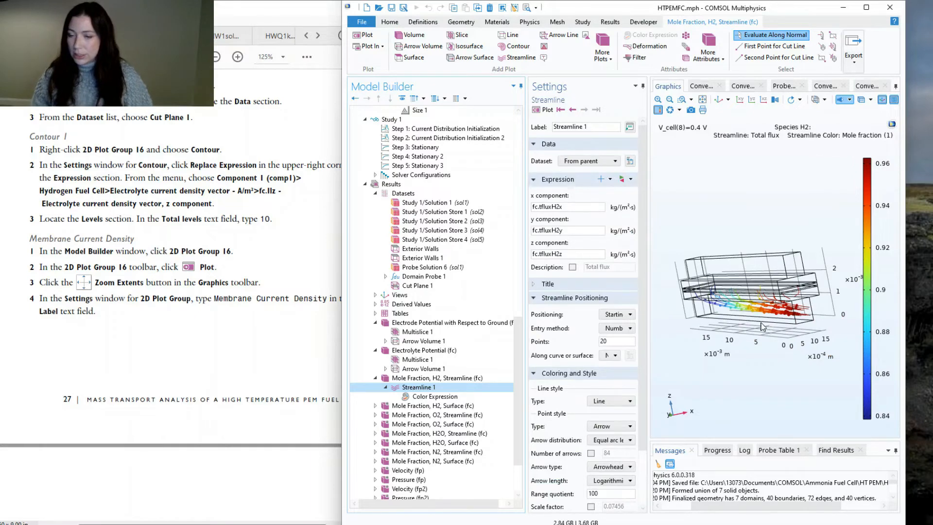
{"action": "scroll", "coordinate": [743, 305], "scroll_direction": "up", "scroll_amount": 2}
{"action": "scroll", "coordinate": [743, 305], "scroll_direction": "down", "scroll_amount": 3}
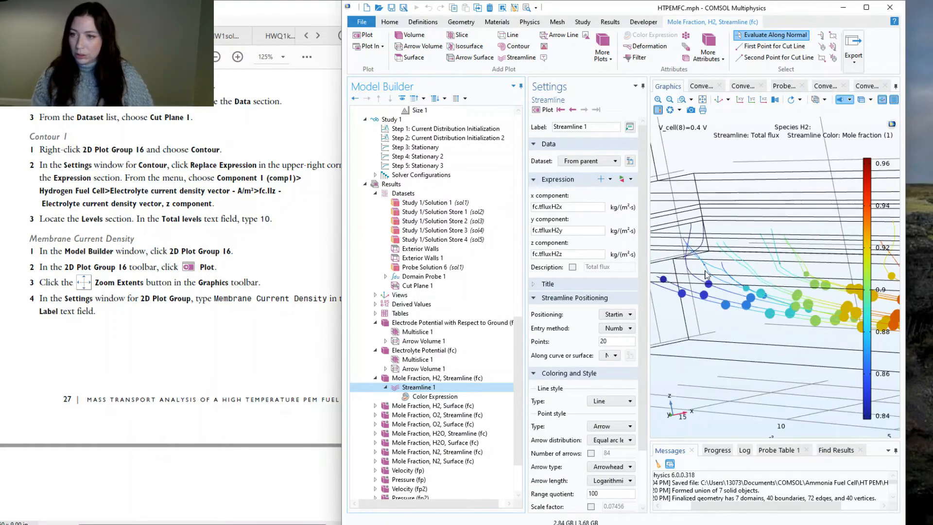
{"action": "scroll", "coordinate": [760, 289], "scroll_direction": "up", "scroll_amount": 2}
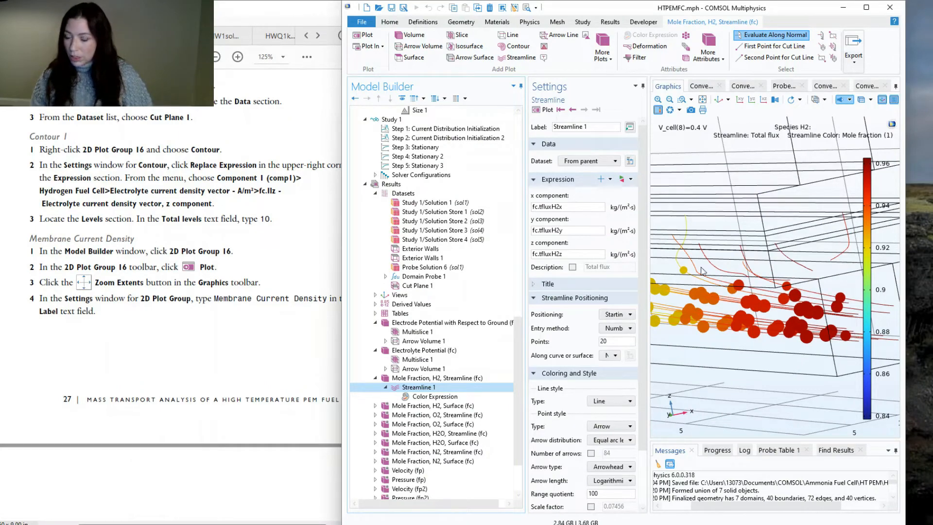
{"action": "scroll", "coordinate": [731, 311], "scroll_direction": "down", "scroll_amount": 5}
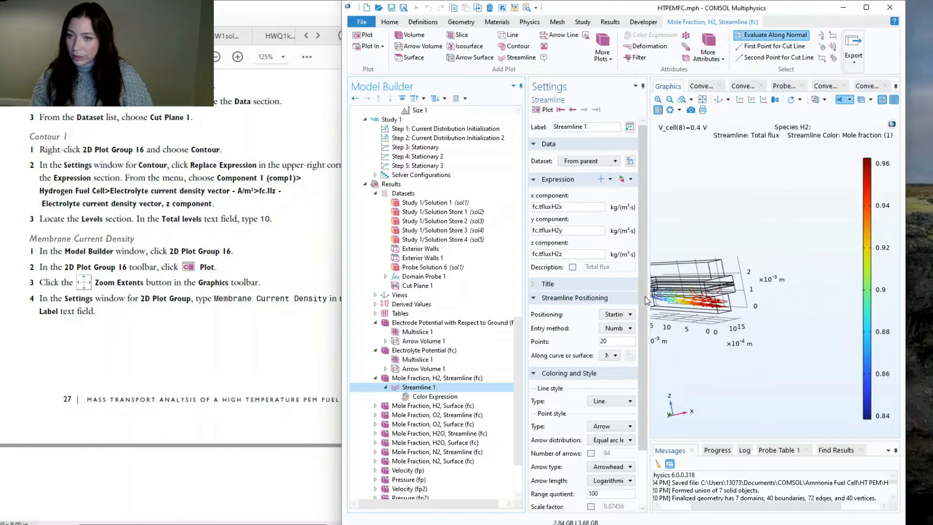
{"action": "scroll", "coordinate": [660, 298], "scroll_direction": "up", "scroll_amount": 3}
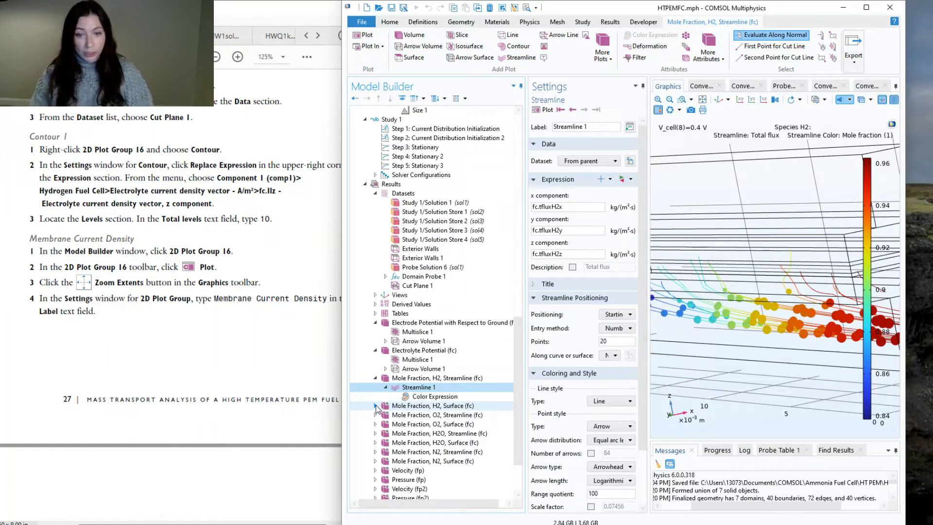
- Inspect the H2 mole fraction surface plot from different viewing angles
{"action": "left_click", "coordinate": [376, 406]}
{"action": "left_click", "coordinate": [413, 414]}
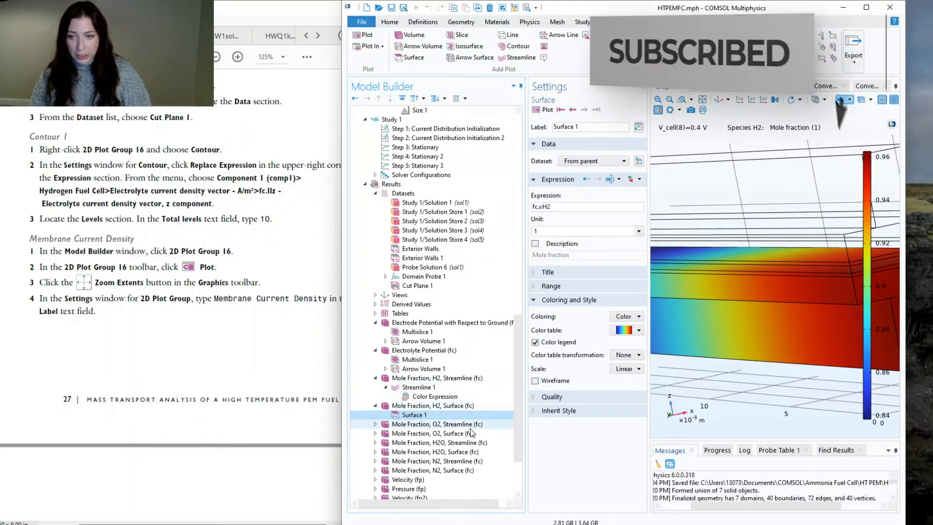
{"action": "scroll", "coordinate": [664, 316], "scroll_direction": "down", "scroll_amount": 2}
{"action": "scroll", "coordinate": [664, 315], "scroll_direction": "down", "scroll_amount": 6}
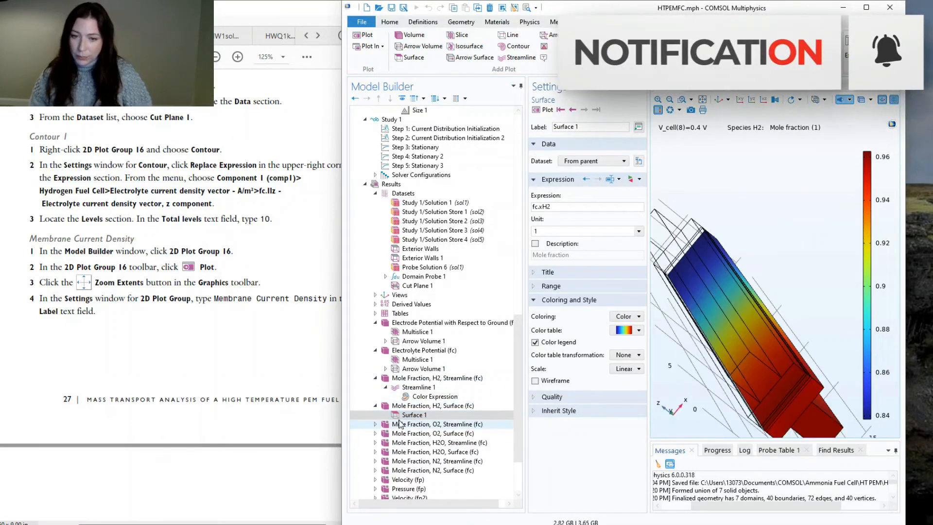
- Examine the O2 mole fraction streamline plot and the O2 surface distribution around the channel and gas diffusion layer
{"action": "double_click", "coordinate": [381, 425]}
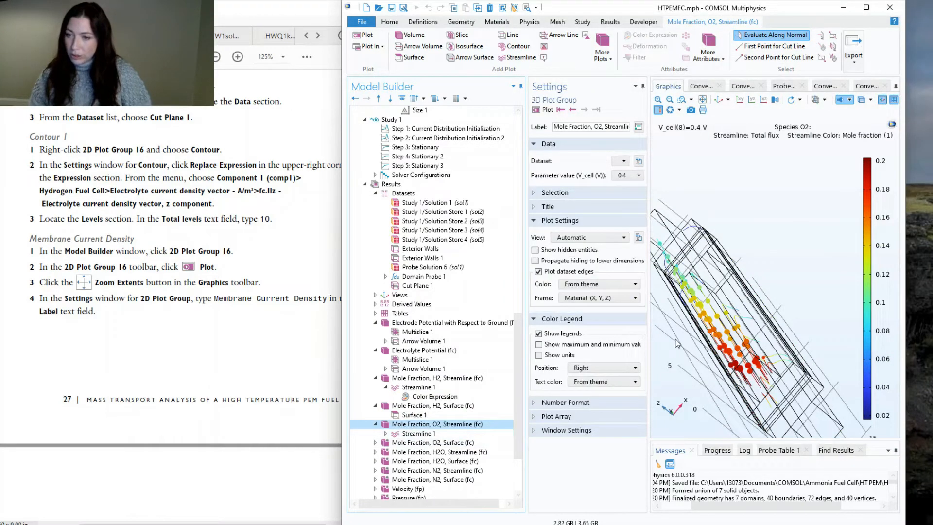
{"action": "left_click", "coordinate": [703, 100]}
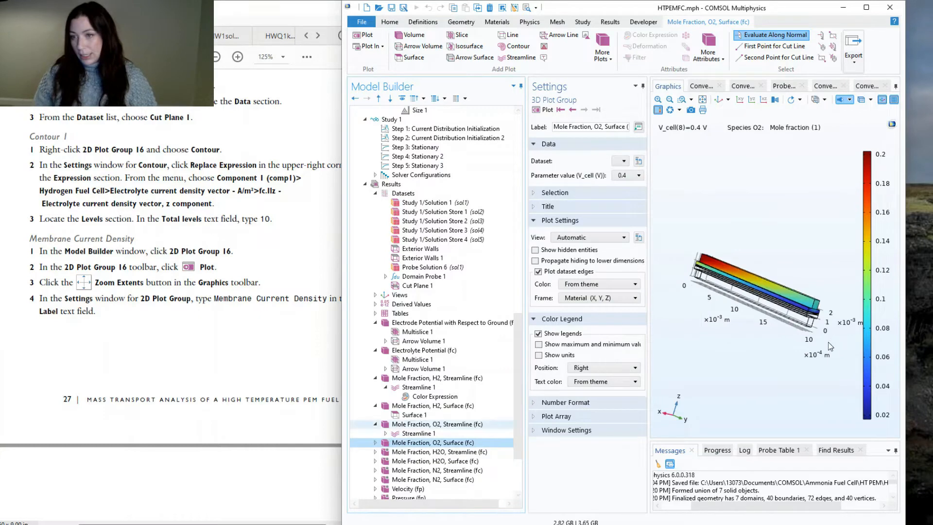
{"action": "left_click_drag", "start_coordinate": [679, 259], "coordinate": [667, 272]}
{"action": "scroll", "coordinate": [742, 320], "scroll_direction": "up", "scroll_amount": 5}
{"action": "scroll", "coordinate": [722, 295], "scroll_direction": "down", "scroll_amount": 2}
{"action": "scroll", "coordinate": [722, 295], "scroll_direction": "down", "scroll_amount": 3}
{"action": "scroll", "coordinate": [706, 293], "scroll_direction": "up", "scroll_amount": 3}
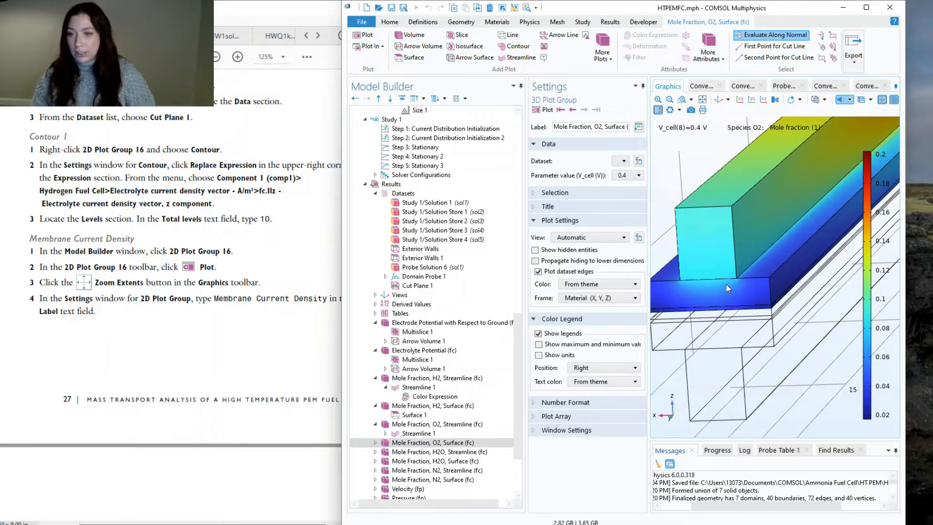
- Compare the streamline and surface mole fraction plots for H2O and N2
{"action": "double_click", "coordinate": [414, 454]}
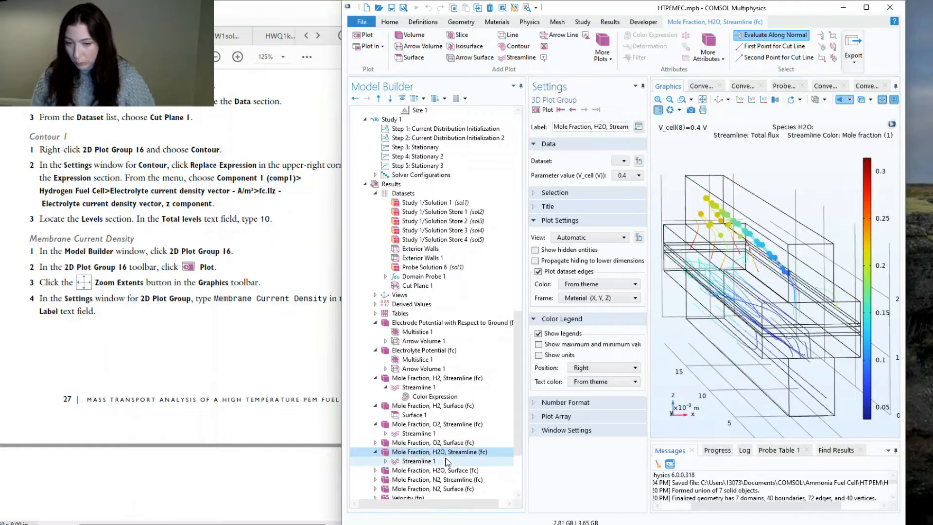
{"action": "left_click_drag", "start_coordinate": [734, 374], "coordinate": [751, 384]}
{"action": "double_click", "coordinate": [432, 473]}
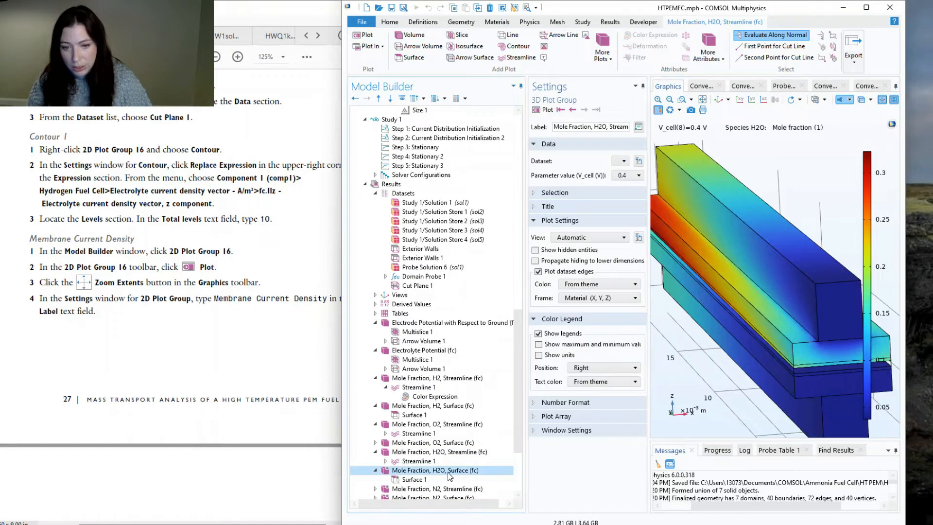
{"action": "scroll", "coordinate": [434, 475], "scroll_direction": "down", "scroll_amount": 2}
{"action": "left_click", "coordinate": [412, 434]}
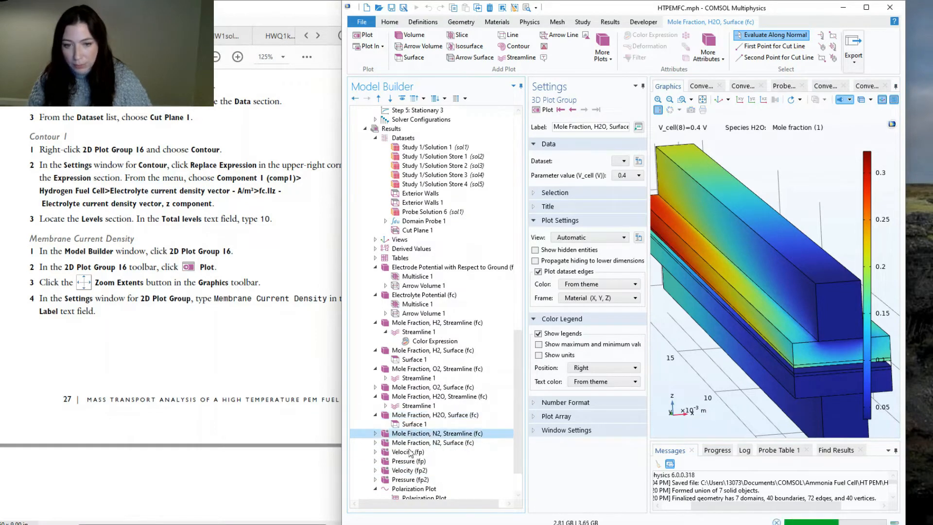
{"action": "double_click", "coordinate": [421, 444]}
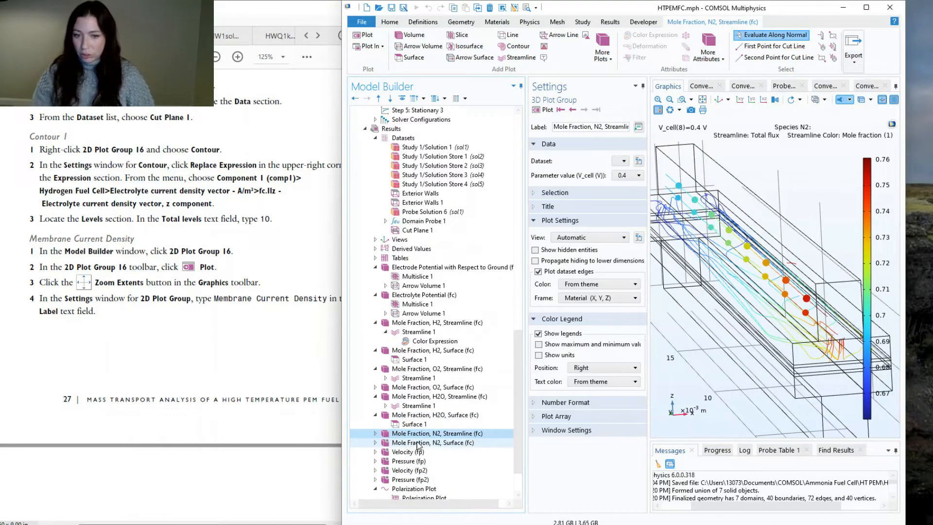
{"action": "left_click", "coordinate": [449, 434]}
{"action": "scroll", "coordinate": [460, 443], "scroll_direction": "down", "scroll_amount": 2}
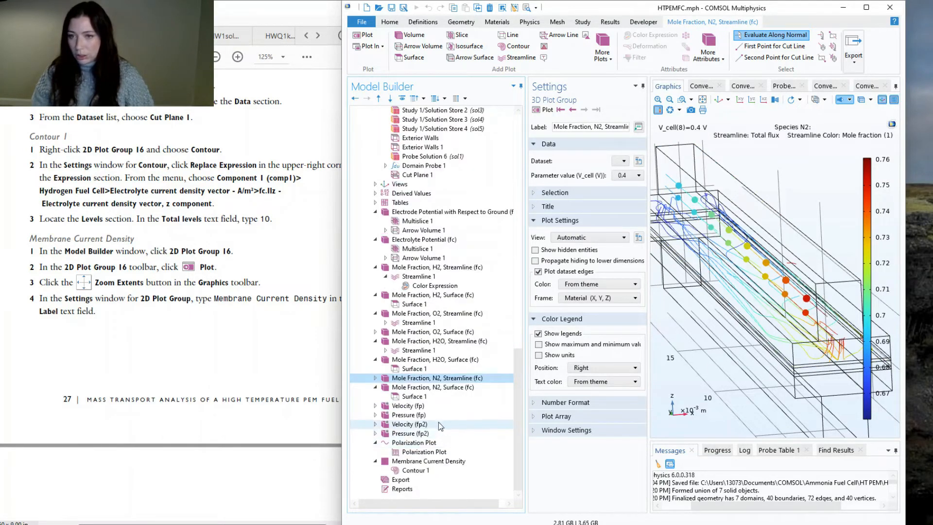
- Review the Velocity (fp) and Velocity (fp2) slice plots and the Pressure (fp) contour plot
{"action": "left_click", "coordinate": [414, 414]}
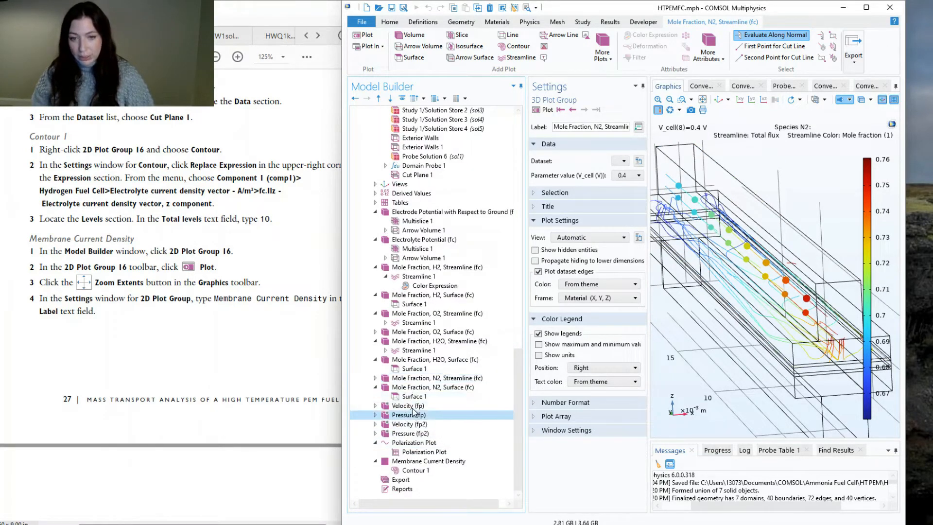
{"action": "left_click", "coordinate": [411, 406]}
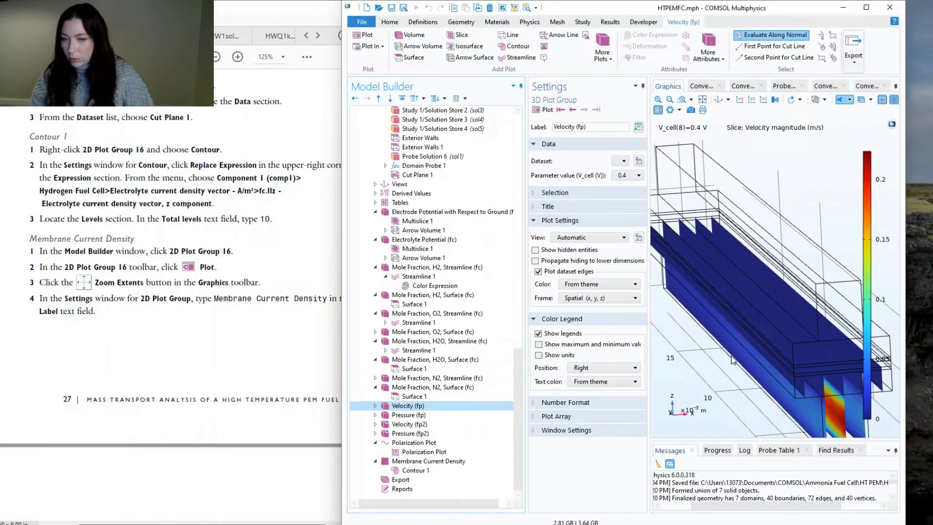
{"action": "left_click", "coordinate": [412, 424]}
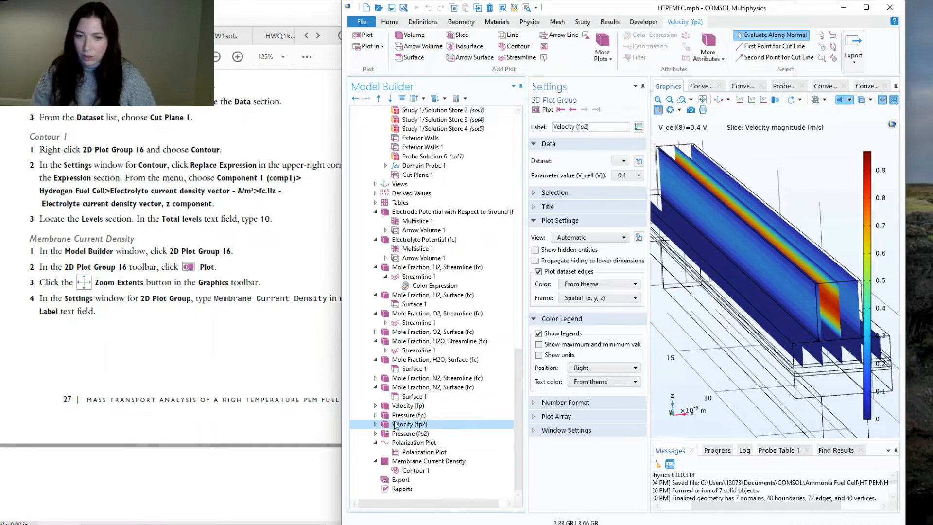
{"action": "left_click", "coordinate": [407, 415]}
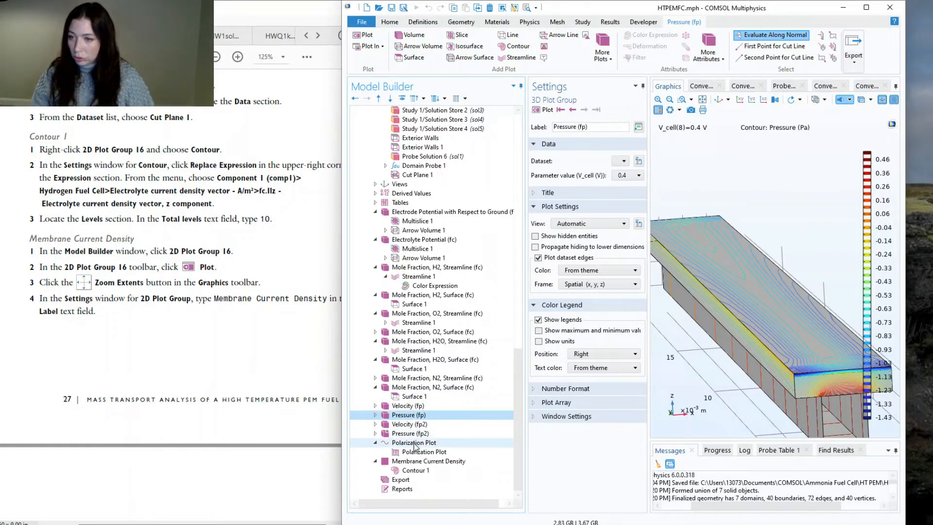
{"action": "left_click", "coordinate": [375, 416]}
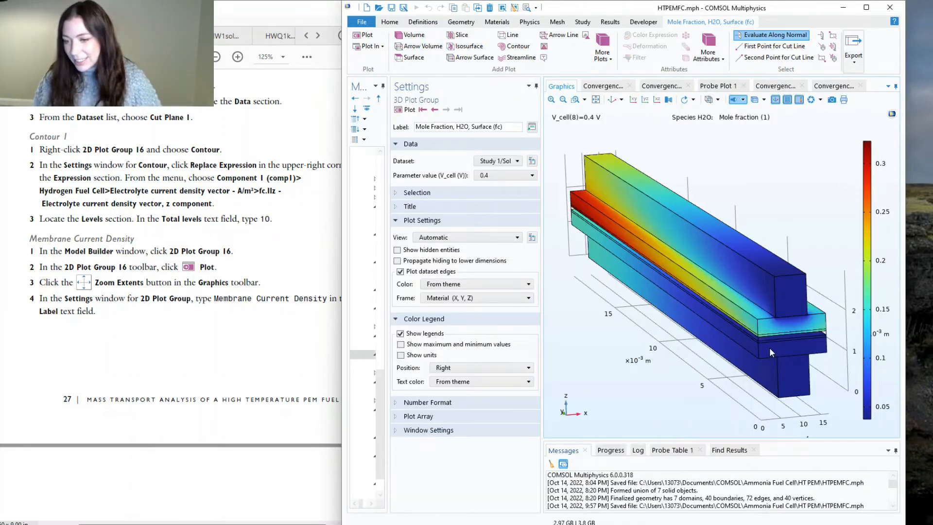